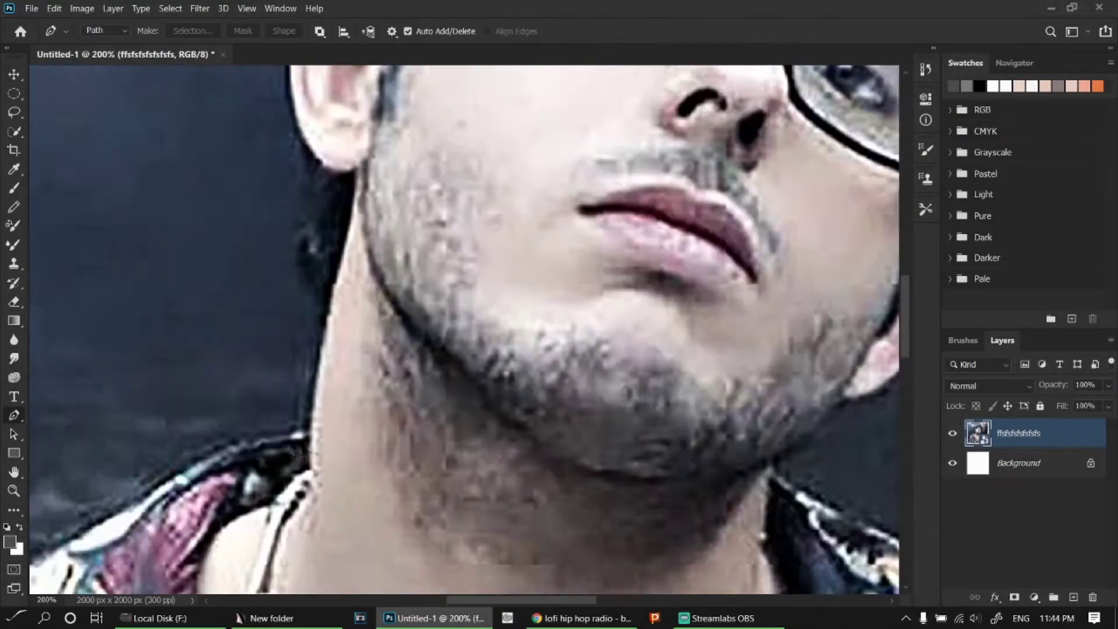
- Start the head pen path with anchors along the ear edge, hairline and top of the hair
{"action": "left_click", "coordinate": [327, 178]}
{"action": "scroll", "coordinate": [282, 265], "scroll_direction": "up", "scroll_amount": 3}
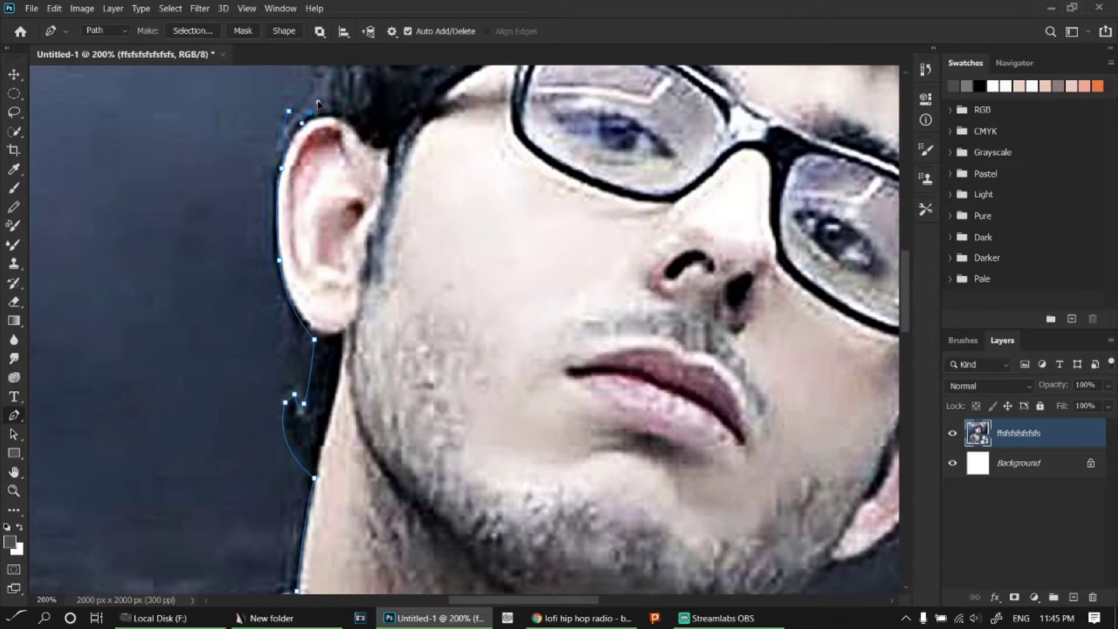
{"action": "scroll", "coordinate": [317, 103], "scroll_direction": "up", "scroll_amount": 3}
{"action": "left_click", "coordinate": [290, 234]}
{"action": "scroll", "coordinate": [288, 233], "scroll_direction": "up", "scroll_amount": 3}
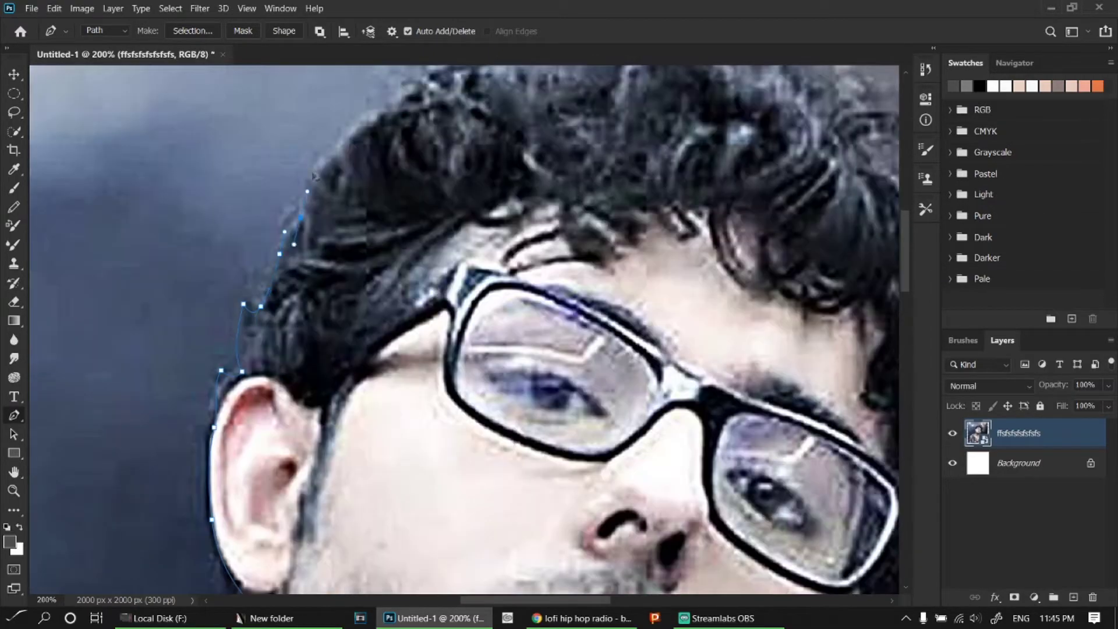
{"action": "left_click", "coordinate": [272, 238]}
{"action": "left_click", "coordinate": [463, 168]}
{"action": "scroll", "coordinate": [408, 139], "scroll_direction": "right", "scroll_amount": 3}
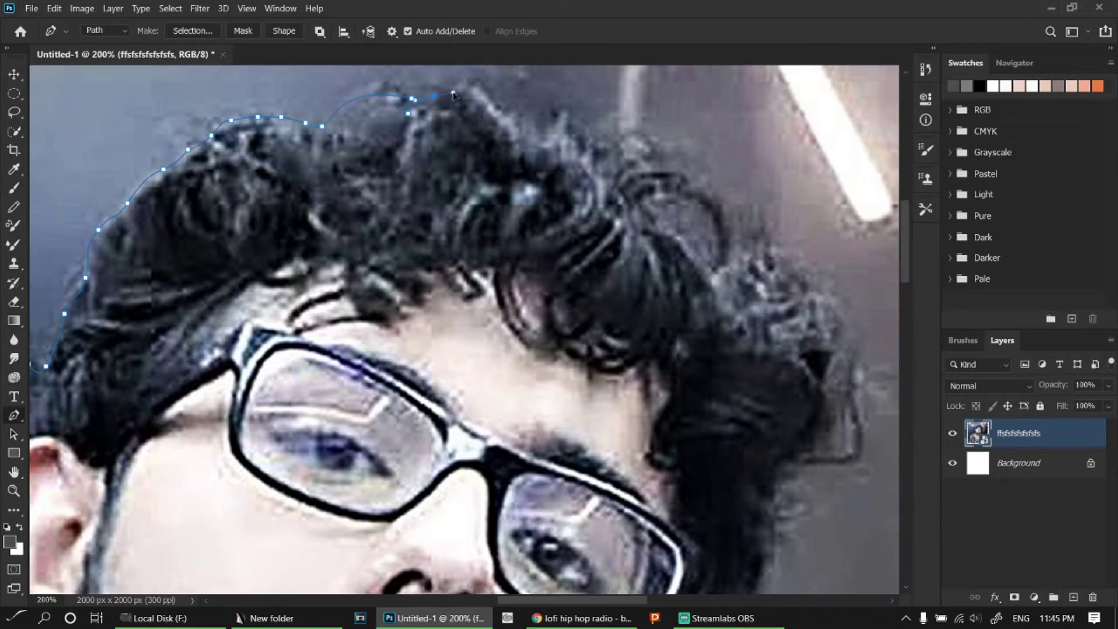
{"action": "left_click_drag", "start_coordinate": [454, 95], "coordinate": [362, 152]}
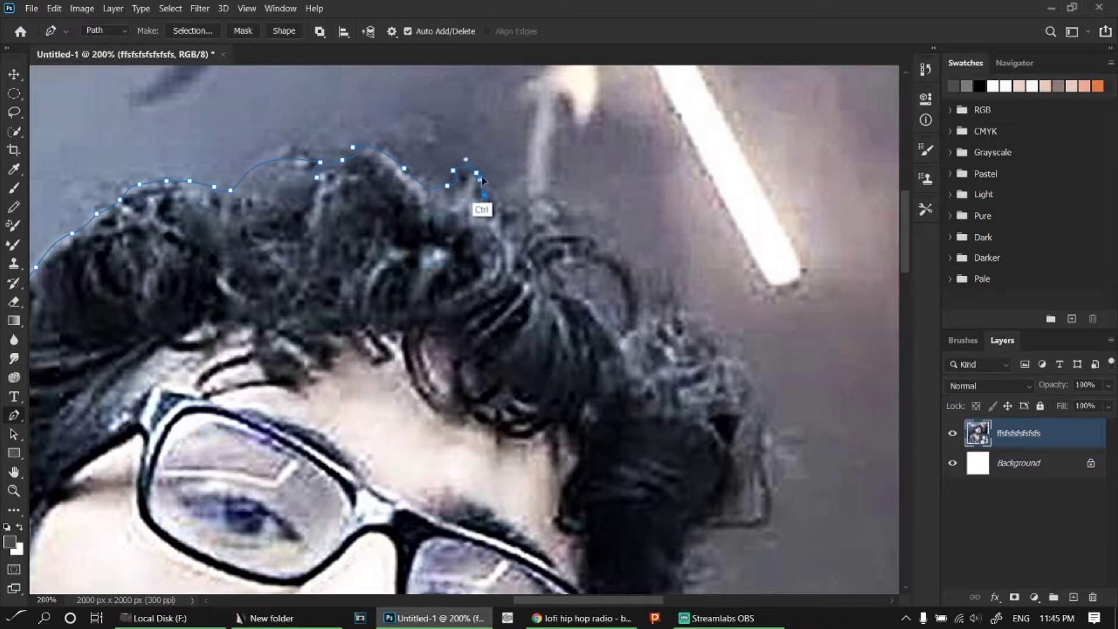
- Extend the path across the top curls and down the right side of the head
{"action": "left_click", "coordinate": [490, 210]}
{"action": "left_click_drag", "start_coordinate": [615, 282], "coordinate": [607, 162]}
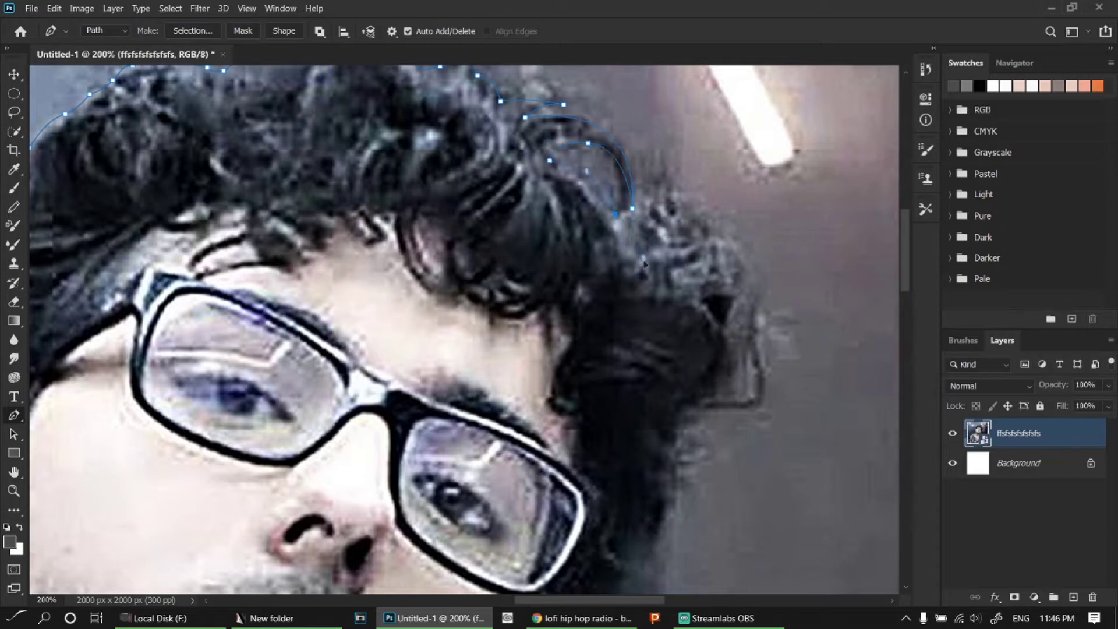
{"action": "left_click_drag", "start_coordinate": [738, 266], "coordinate": [693, 247]}
{"action": "left_click_drag", "start_coordinate": [662, 469], "coordinate": [701, 342]}
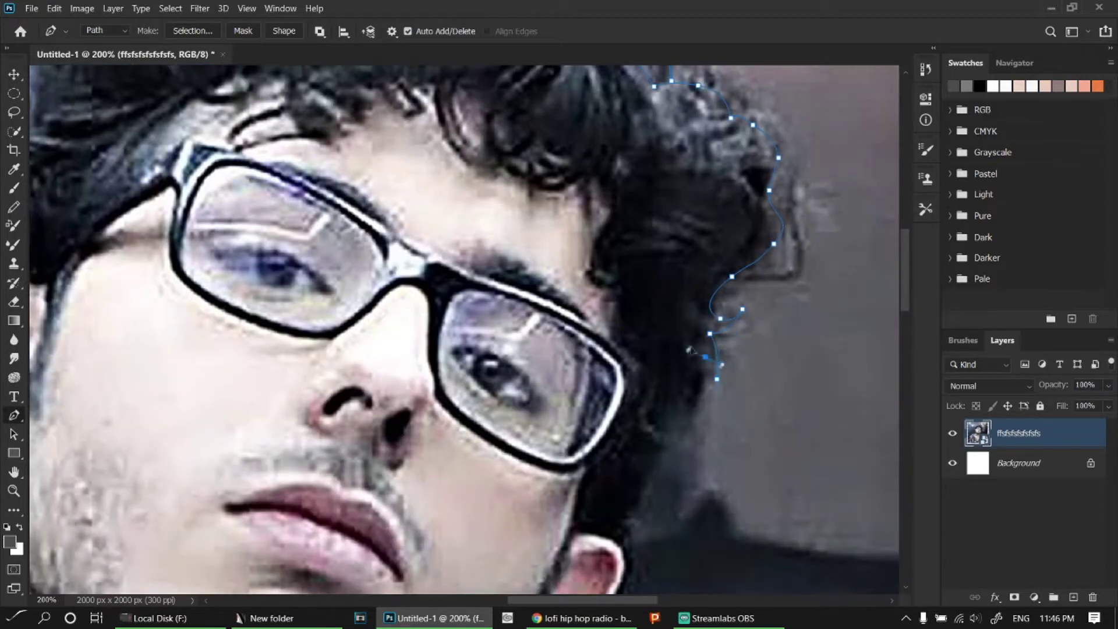
{"action": "mouse_move", "coordinate": [665, 469]}
{"action": "left_mouse_down"}
{"action": "mouse_move", "coordinate": [720, 375]}
{"action": "mouse_move", "coordinate": [684, 434]}
{"action": "left_mouse_up"}
{"action": "left_click_drag", "start_coordinate": [674, 511], "coordinate": [653, 516]}
{"action": "left_click_drag", "start_coordinate": [642, 556], "coordinate": [729, 387]}
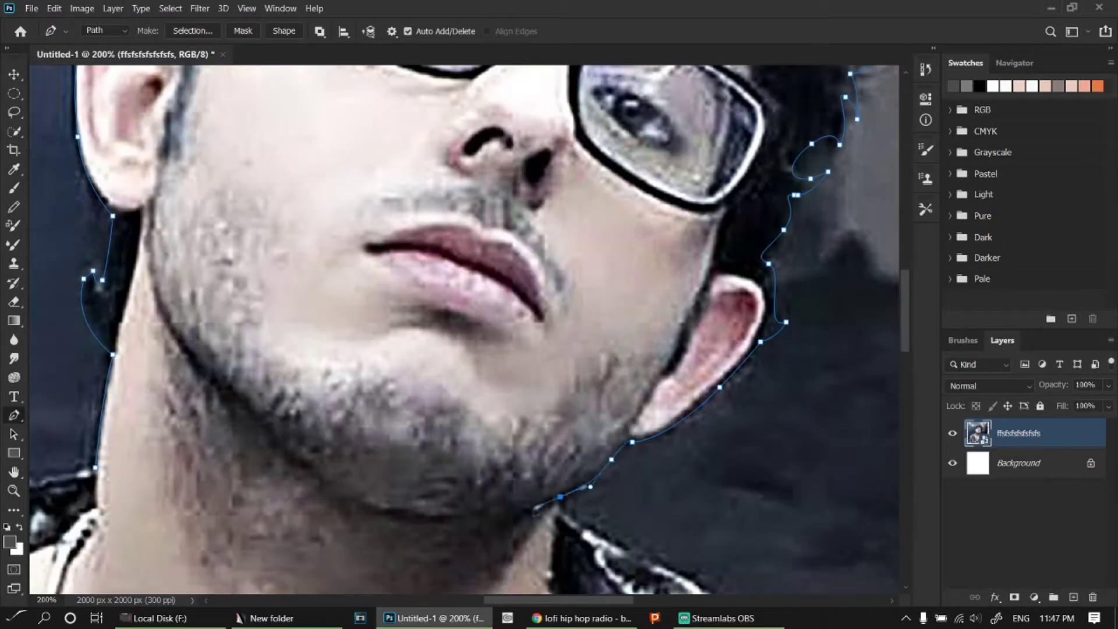
- Close the outline along the left jawline and delete the stray loop
{"action": "left_click", "coordinate": [153, 256]}
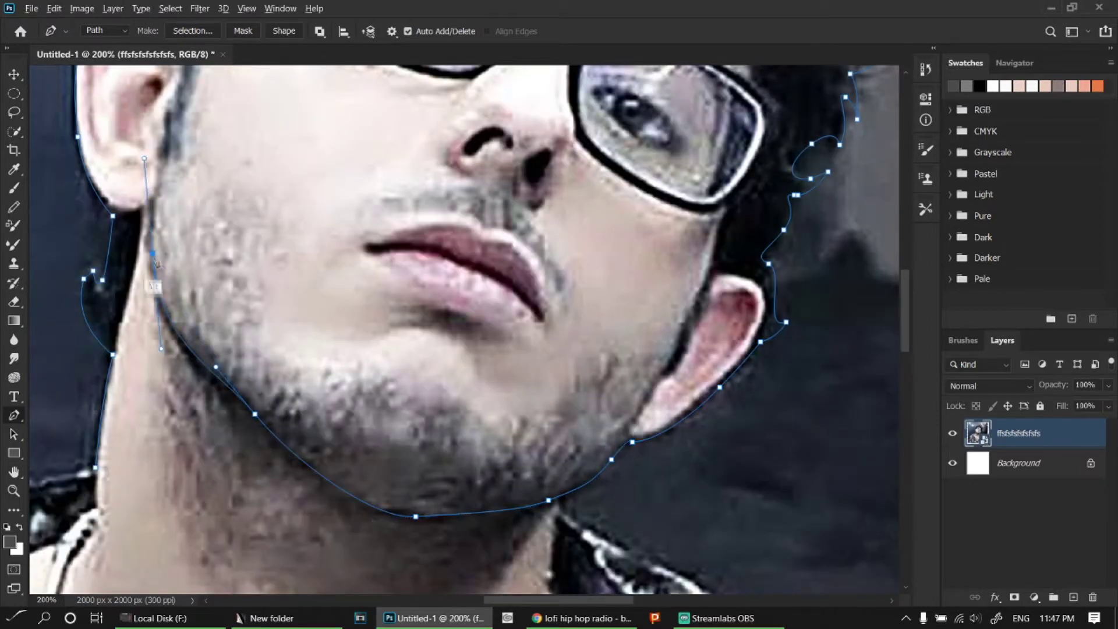
{"action": "left_click", "coordinate": [95, 467], "text": "ctrl"}
{"action": "key", "text": "BackSpace"}
{"action": "key", "text": "BackSpace"}
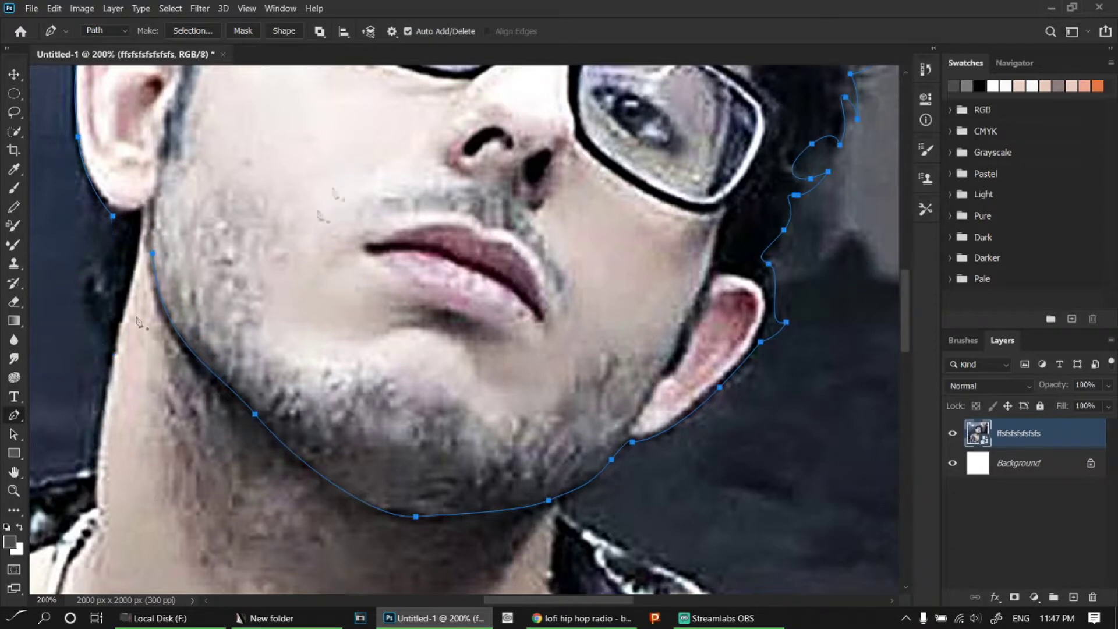
- Mask the photo to the head path and scale the head down to about 61%
{"action": "key", "text": "ctrl+Return"}
{"action": "key", "text": "v"}
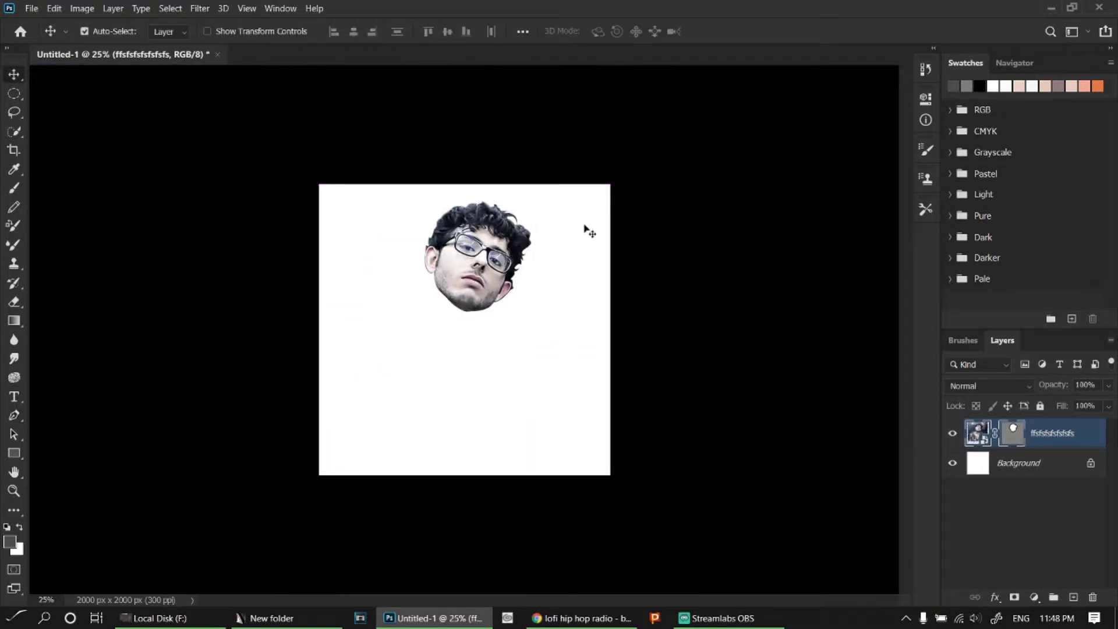
{"action": "key", "text": "ctrl+t"}
{"action": "left_click_drag", "start_coordinate": [587, 181], "coordinate": [495, 270]}
{"action": "key", "text": "Return"}
{"action": "left_click", "coordinate": [272, 618]}
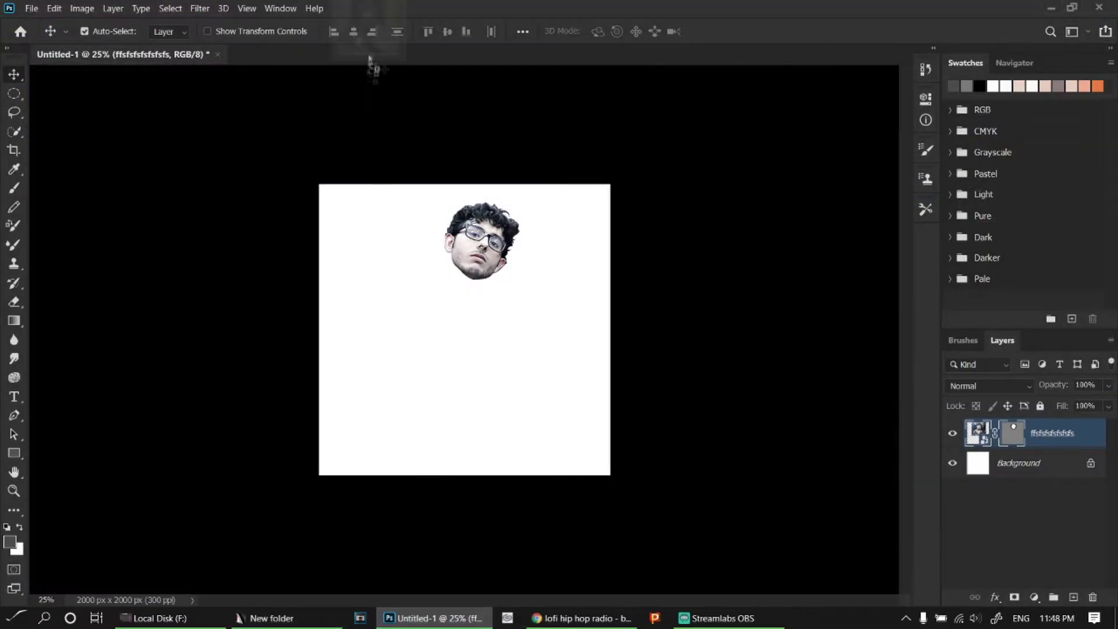
- Open the body photo dsdsds.jpg in its own tab
{"action": "left_click_drag", "start_coordinate": [497, 139], "coordinate": [346, 65]}
{"action": "scroll", "coordinate": [438, 247], "scroll_direction": "up", "scroll_amount": 2}
{"action": "key", "text": "p"}
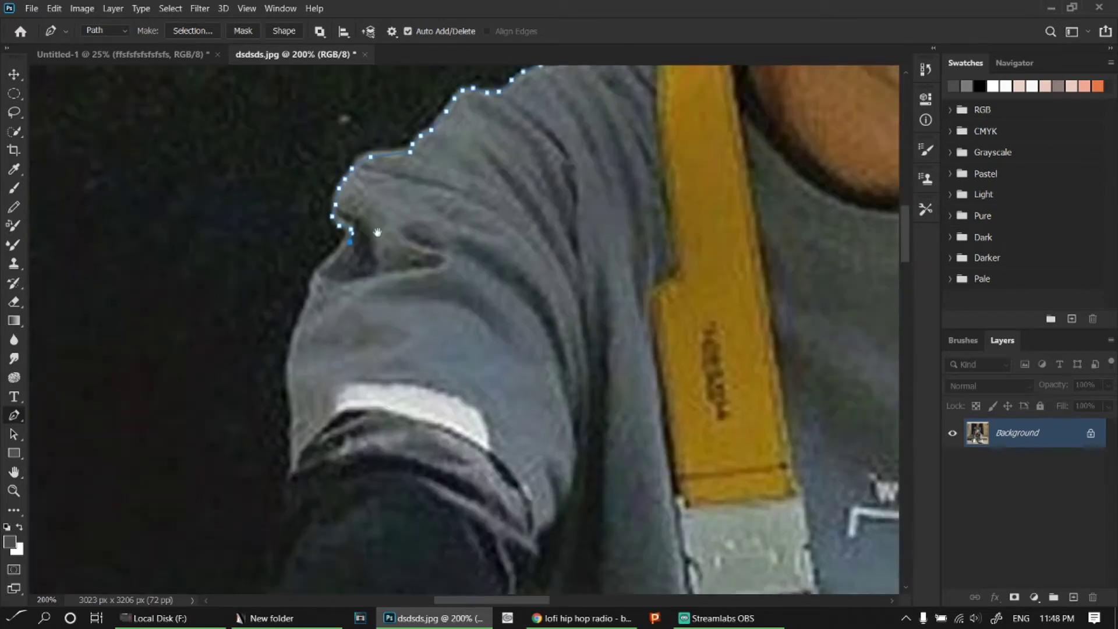
- Trace the body outline along the shoulder, arm, sleeve, body side and upper leg
{"action": "left_click_drag", "start_coordinate": [110, 372], "coordinate": [291, 366]}
{"action": "left_click_drag", "start_coordinate": [292, 480], "coordinate": [408, 288]}
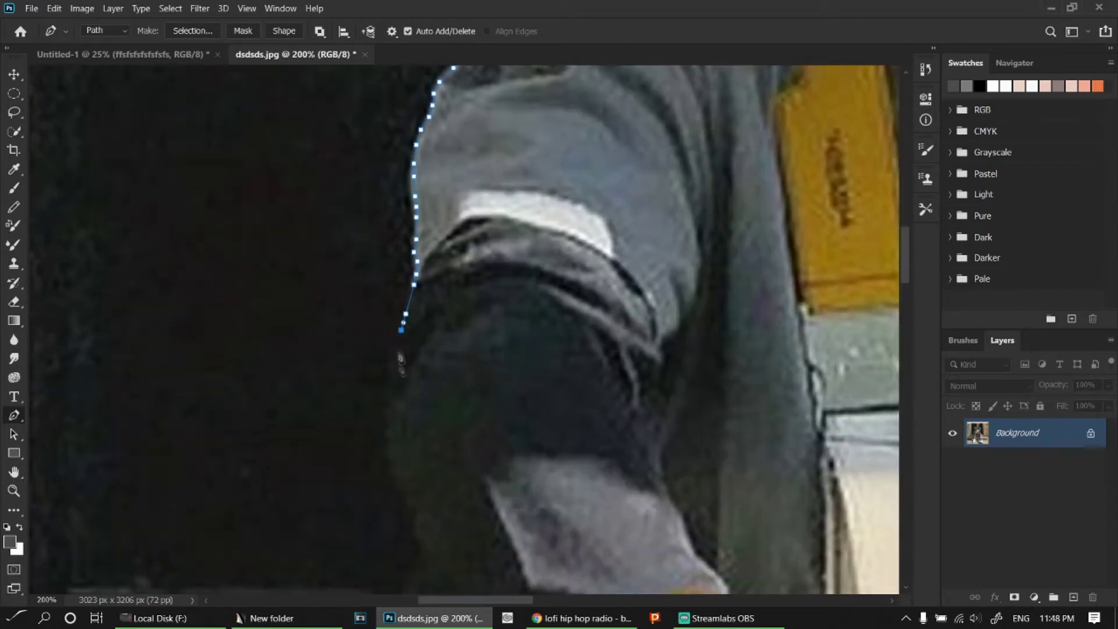
{"action": "left_click", "coordinate": [396, 407]}
{"action": "left_click_drag", "start_coordinate": [396, 408], "coordinate": [407, 233]}
{"action": "left_click", "coordinate": [378, 350]}
{"action": "left_click_drag", "start_coordinate": [378, 350], "coordinate": [441, 175]}
{"action": "left_click", "coordinate": [373, 437]}
{"action": "left_click_drag", "start_coordinate": [373, 443], "coordinate": [407, 175]}
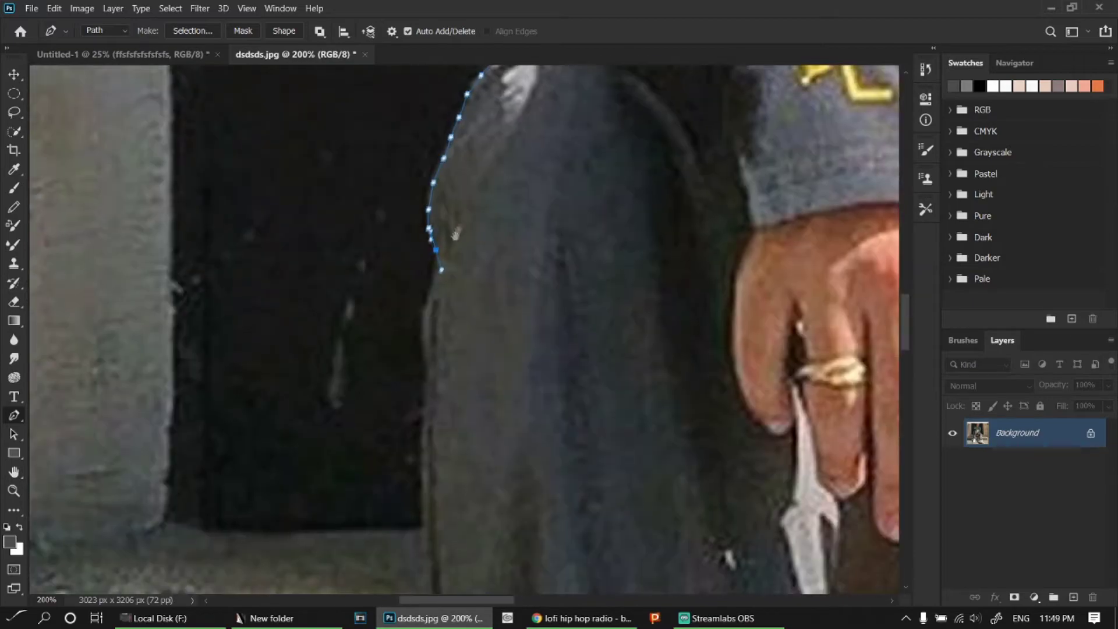
{"action": "left_click", "coordinate": [428, 524]}
{"action": "left_click_drag", "start_coordinate": [431, 542], "coordinate": [456, 288]}
{"action": "left_click", "coordinate": [489, 492]}
- Continue the outline down the lower leg and around the shoe's edge and bottom
{"action": "left_click_drag", "start_coordinate": [507, 556], "coordinate": [506, 302]}
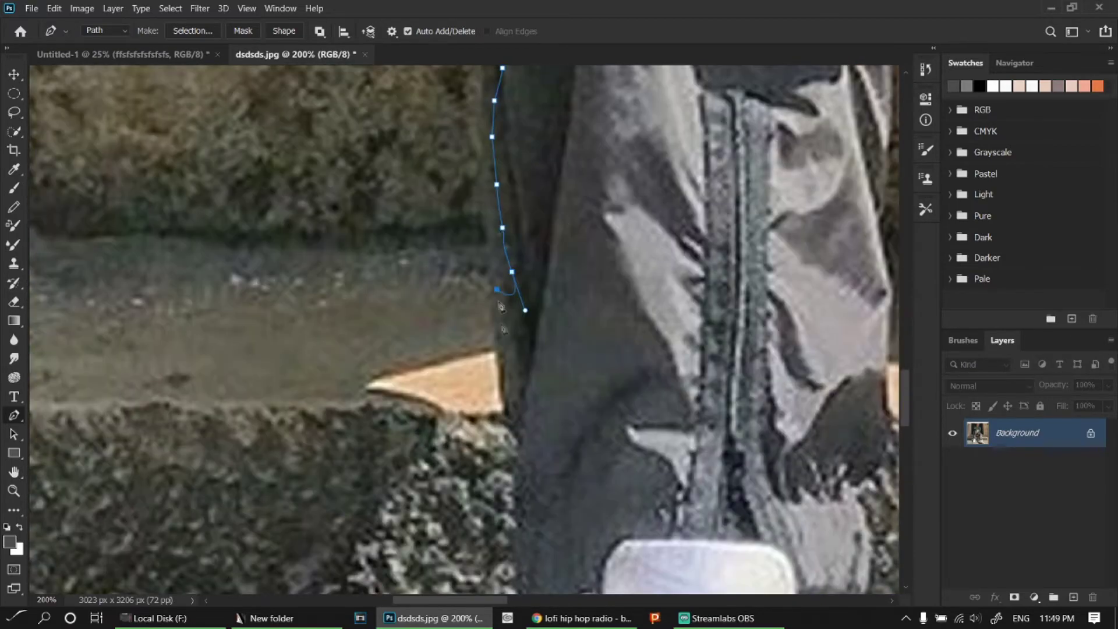
{"action": "left_click_drag", "start_coordinate": [521, 443], "coordinate": [562, 172]}
{"action": "left_click", "coordinate": [559, 202]}
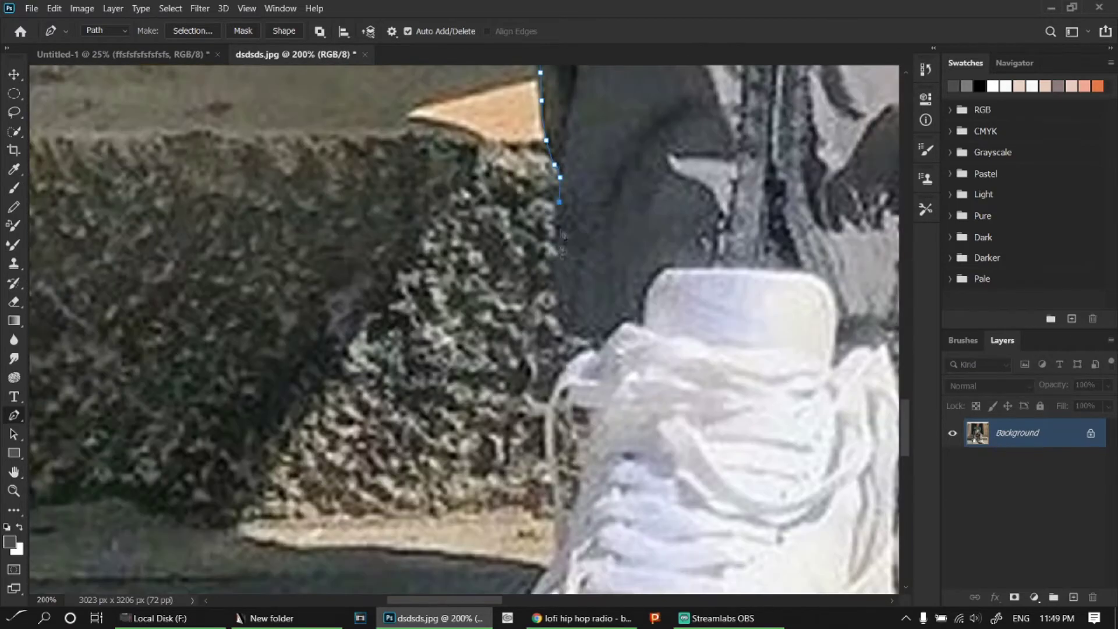
{"action": "left_click_drag", "start_coordinate": [564, 387], "coordinate": [619, 386]}
{"action": "left_click", "coordinate": [629, 359]}
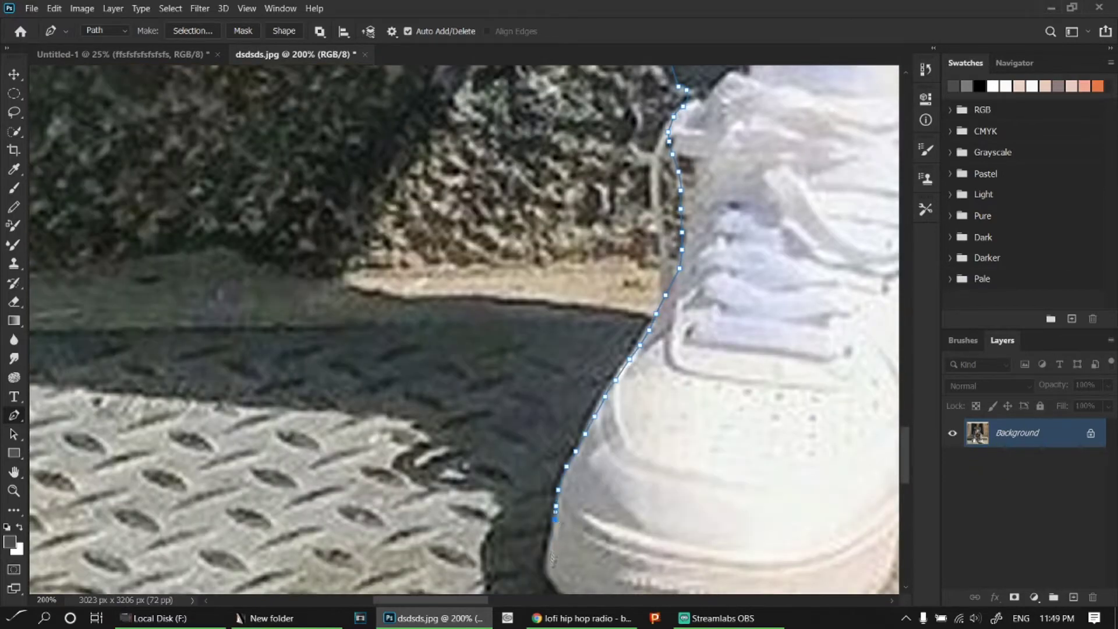
{"action": "left_click_drag", "start_coordinate": [553, 559], "coordinate": [483, 297]}
{"action": "left_click", "coordinate": [600, 332]}
- Outline the shoe's right edge and the trailing shoelace to its tip
{"action": "left_click_drag", "start_coordinate": [834, 272], "coordinate": [593, 445]}
{"action": "left_click", "coordinate": [613, 365]}
{"action": "left_click", "coordinate": [616, 329]}
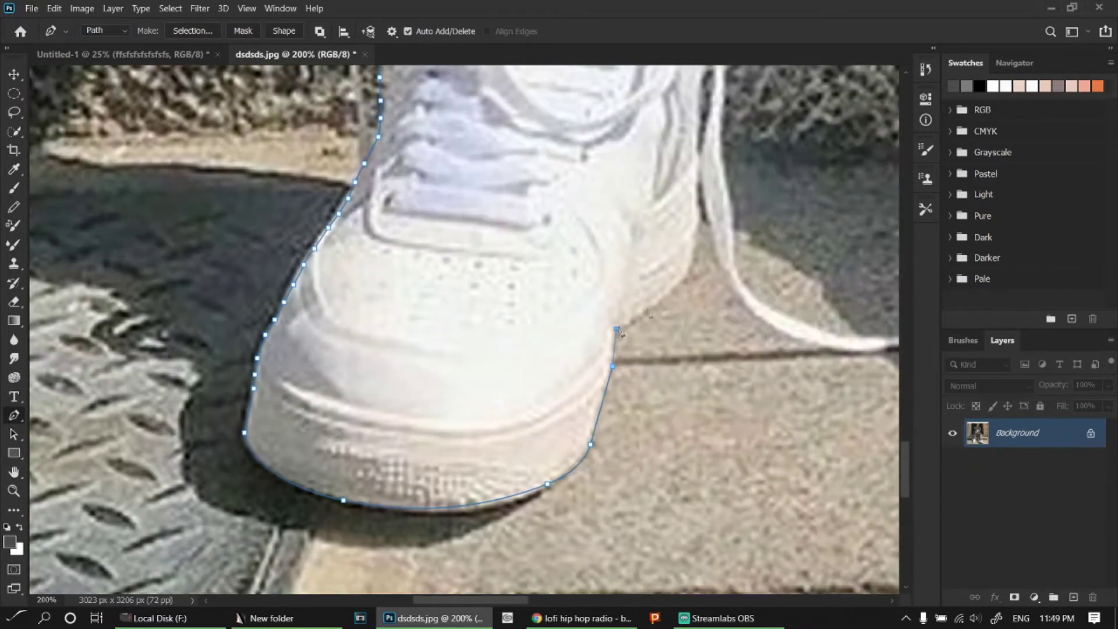
{"action": "left_click_drag", "start_coordinate": [704, 213], "coordinate": [578, 429]}
{"action": "left_click", "coordinate": [574, 397]}
{"action": "left_click", "coordinate": [574, 301]}
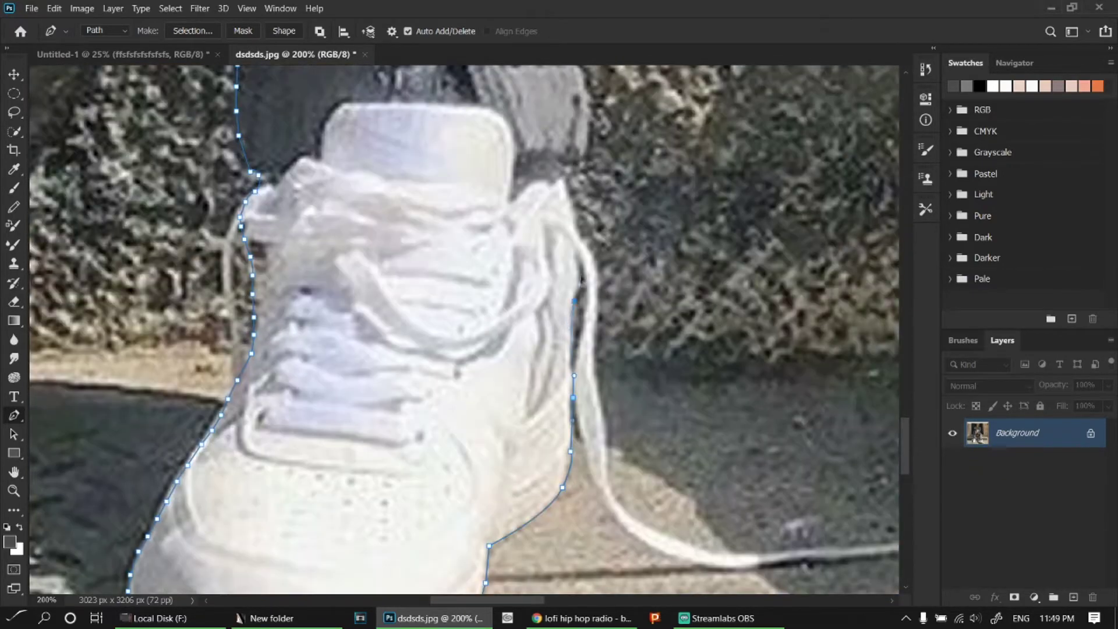
{"action": "left_click", "coordinate": [686, 562]}
{"action": "left_click_drag", "start_coordinate": [685, 563], "coordinate": [523, 414]}
{"action": "left_click", "coordinate": [603, 417]}
{"action": "left_click", "coordinate": [709, 411]}
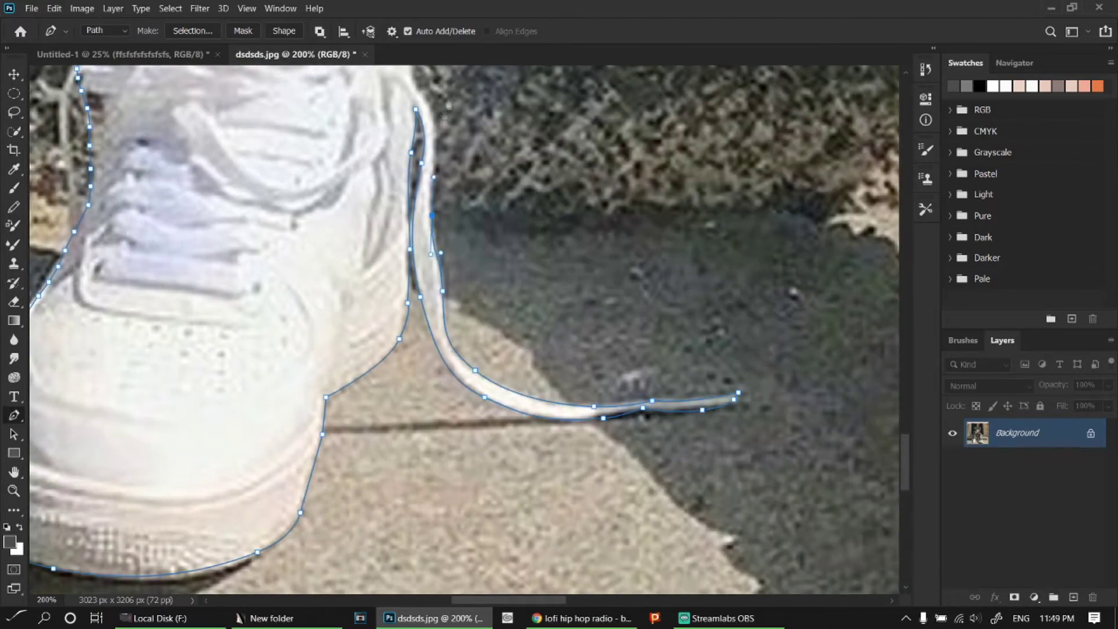
- Trace up the other leg, the thigh, and around the hand and fingertips
{"action": "left_click_drag", "start_coordinate": [449, 108], "coordinate": [466, 524]}
{"action": "left_click", "coordinate": [454, 349]}
{"action": "left_click", "coordinate": [527, 326]}
{"action": "left_click_drag", "start_coordinate": [527, 326], "coordinate": [460, 524]}
{"action": "left_click", "coordinate": [457, 368]}
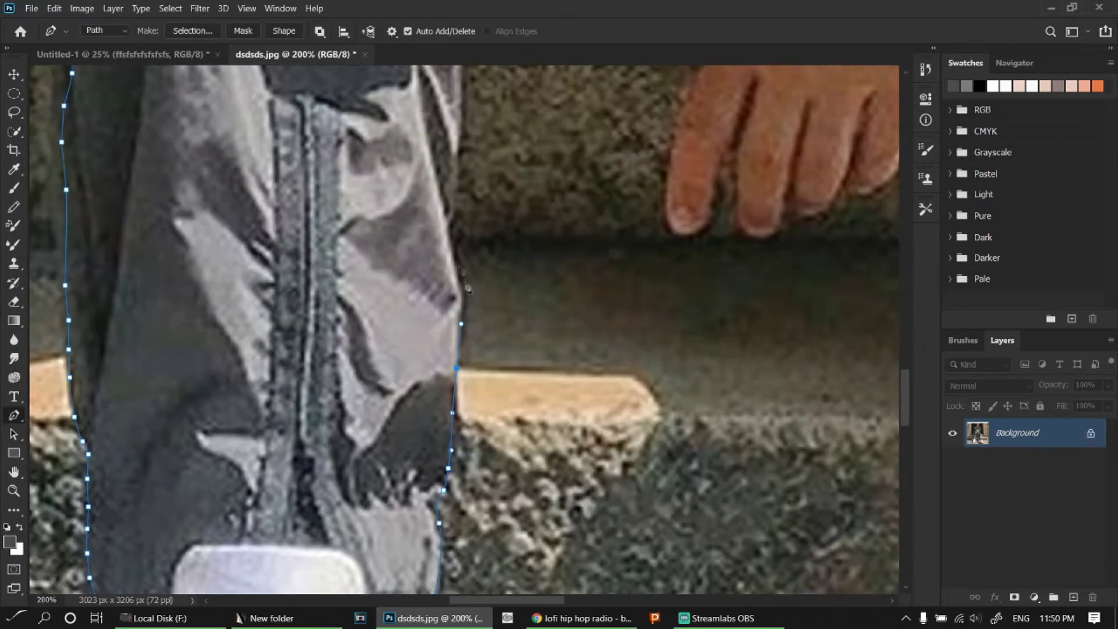
{"action": "left_click_drag", "start_coordinate": [466, 285], "coordinate": [466, 484]}
{"action": "mouse_move", "coordinate": [681, 192]}
{"action": "left_mouse_down"}
{"action": "mouse_move", "coordinate": [670, 492]}
{"action": "mouse_move", "coordinate": [707, 491]}
{"action": "mouse_move", "coordinate": [670, 530]}
{"action": "mouse_move", "coordinate": [712, 250]}
{"action": "left_mouse_up"}
{"action": "left_click", "coordinate": [683, 301]}
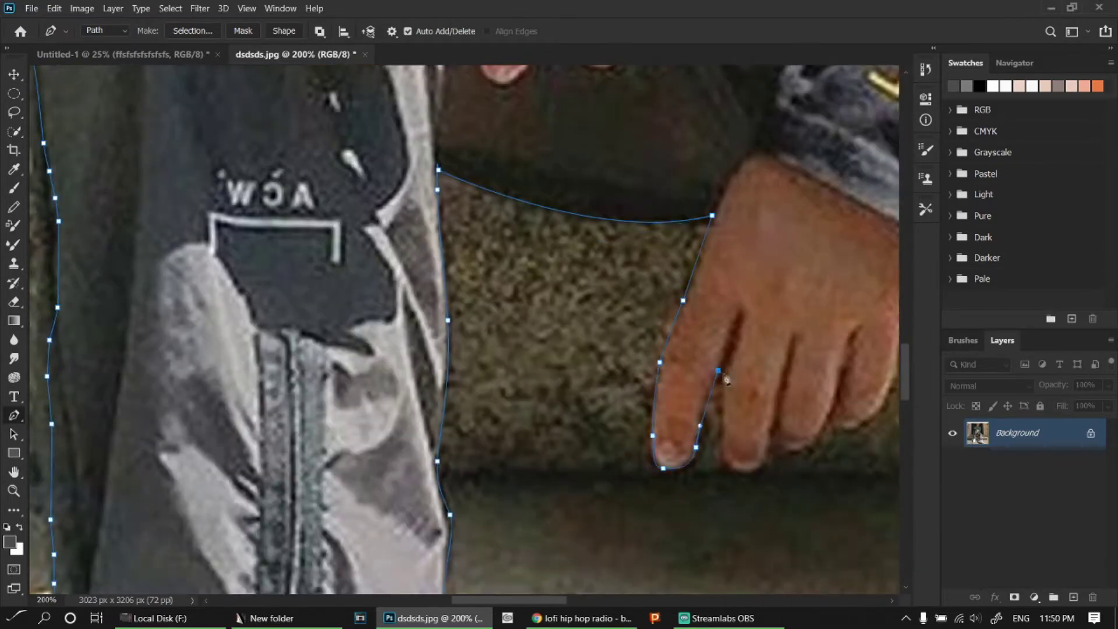
{"action": "mouse_move", "coordinate": [815, 442]}
{"action": "left_mouse_down"}
{"action": "mouse_move", "coordinate": [696, 467]}
{"action": "mouse_move", "coordinate": [776, 428]}
{"action": "left_mouse_up"}
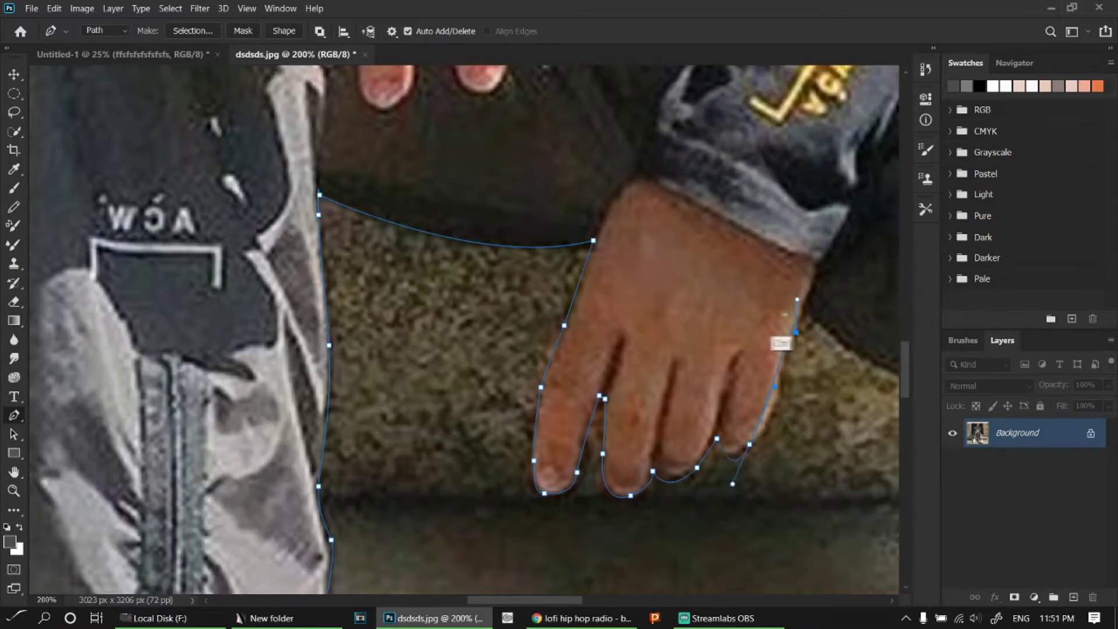
{"action": "left_click_drag", "start_coordinate": [780, 344], "coordinate": [478, 328]}
{"action": "left_click_drag", "start_coordinate": [568, 344], "coordinate": [606, 364]}
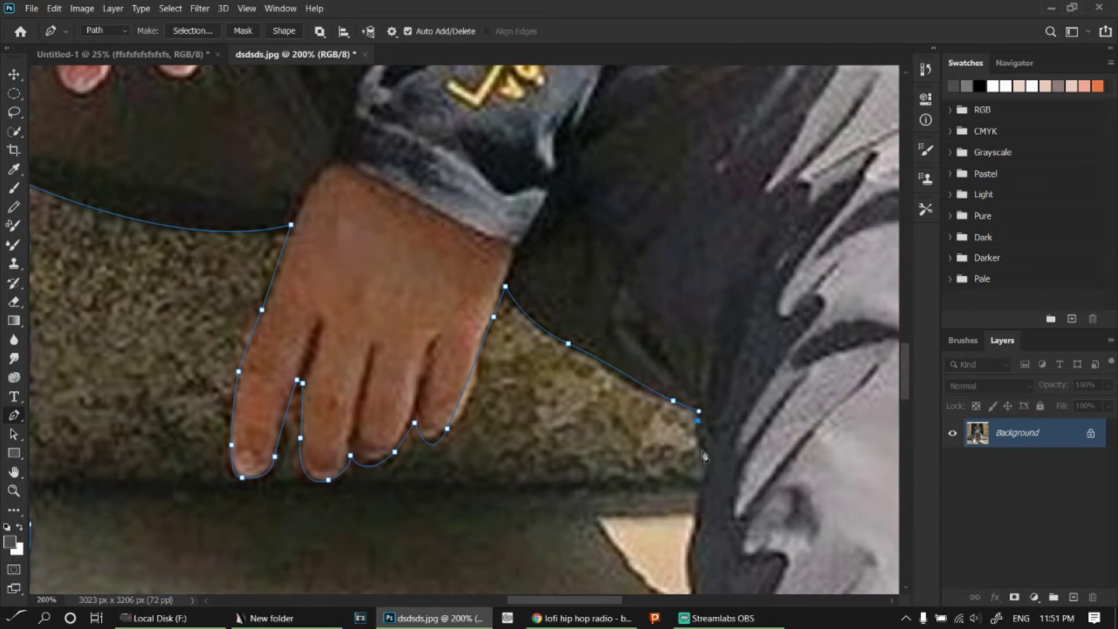
- Outline the second shoe's sole and curve around its toe
{"action": "scroll", "coordinate": [704, 456], "scroll_direction": "down", "scroll_amount": 3}
{"action": "scroll", "coordinate": [699, 419], "scroll_direction": "down", "scroll_amount": 3}
{"action": "scroll", "coordinate": [687, 379], "scroll_direction": "down", "scroll_amount": 3}
{"action": "scroll", "coordinate": [675, 337], "scroll_direction": "down", "scroll_amount": 3}
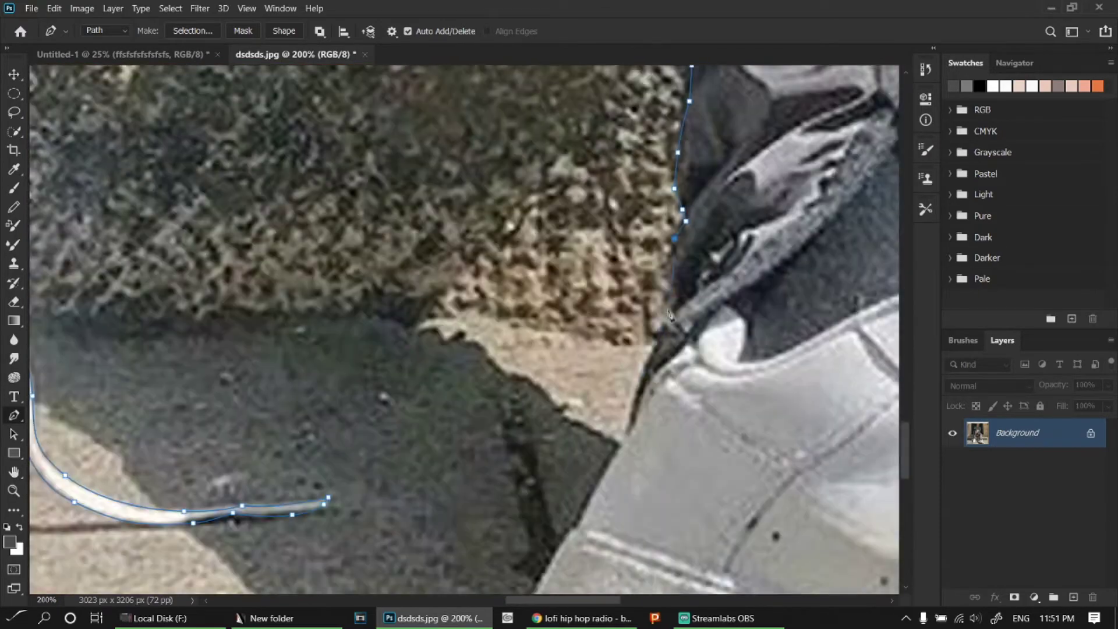
{"action": "scroll", "coordinate": [669, 314], "scroll_direction": "down", "scroll_amount": 5}
{"action": "scroll", "coordinate": [687, 279], "scroll_direction": "left", "scroll_amount": 2}
{"action": "scroll", "coordinate": [626, 451], "scroll_direction": "down", "scroll_amount": 5}
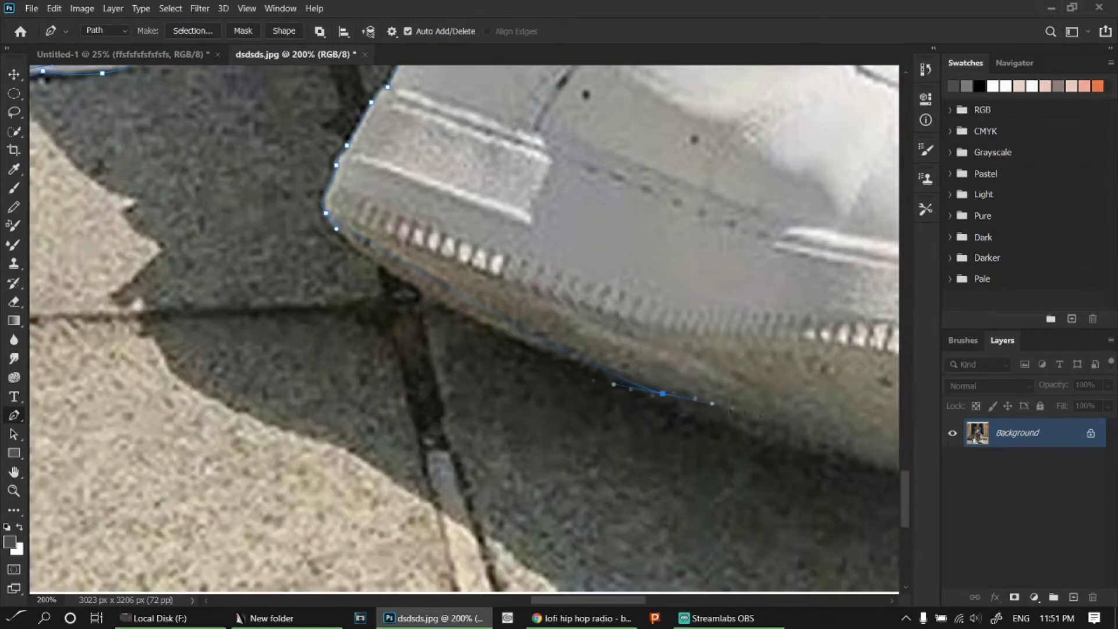
{"action": "scroll", "coordinate": [641, 437], "scroll_direction": "right", "scroll_amount": 2}
{"action": "scroll", "coordinate": [652, 425], "scroll_direction": "down", "scroll_amount": 5}
{"action": "left_click", "coordinate": [574, 390]}
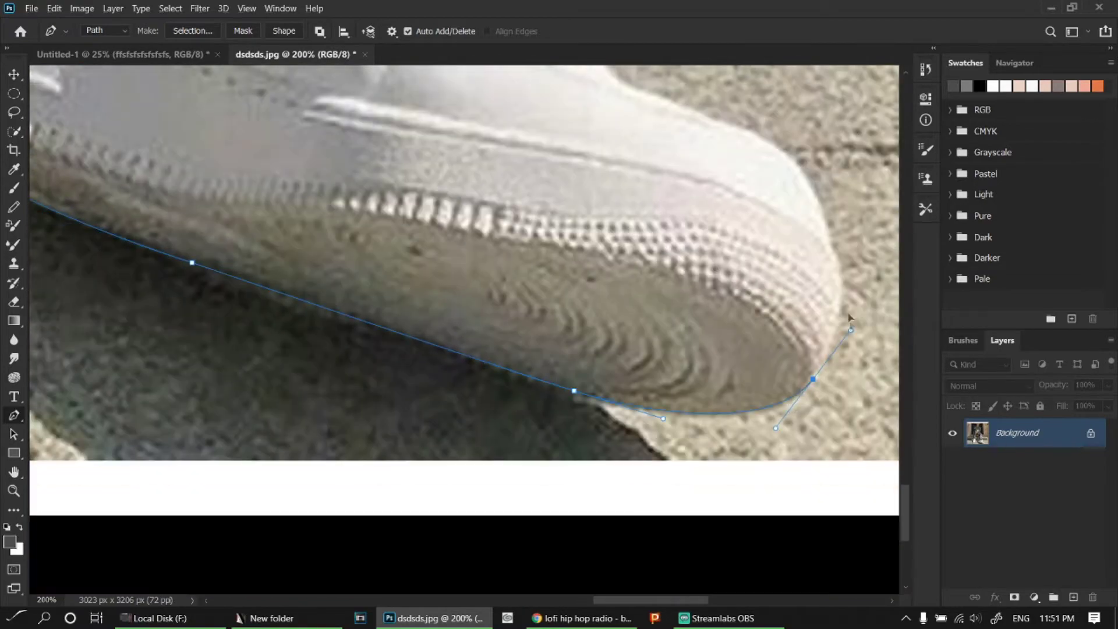
{"action": "left_click_drag", "start_coordinate": [837, 233], "coordinate": [809, 202]}
{"action": "scroll", "coordinate": [834, 251], "scroll_direction": "up", "scroll_amount": 4}
{"action": "left_click_drag", "start_coordinate": [770, 309], "coordinate": [716, 284]}
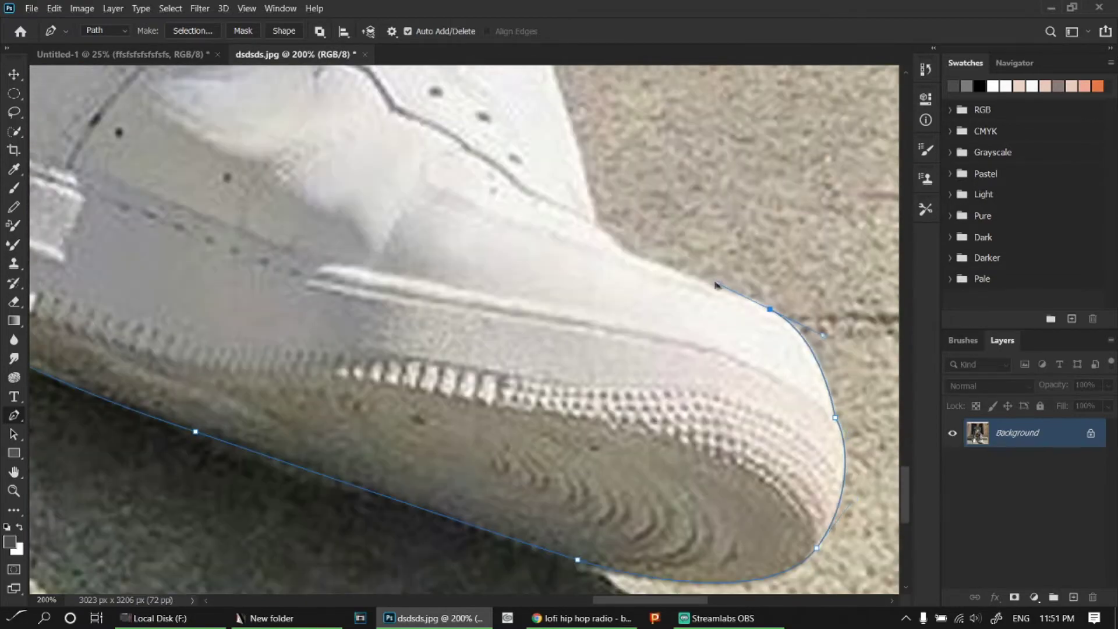
- Release the path and extend the outline upward with a curved point
{"action": "scroll", "coordinate": [604, 229], "scroll_direction": "up", "scroll_amount": 3}
{"action": "scroll", "coordinate": [608, 204], "scroll_direction": "up", "scroll_amount": 3}
{"action": "scroll", "coordinate": [614, 174], "scroll_direction": "up", "scroll_amount": 3}
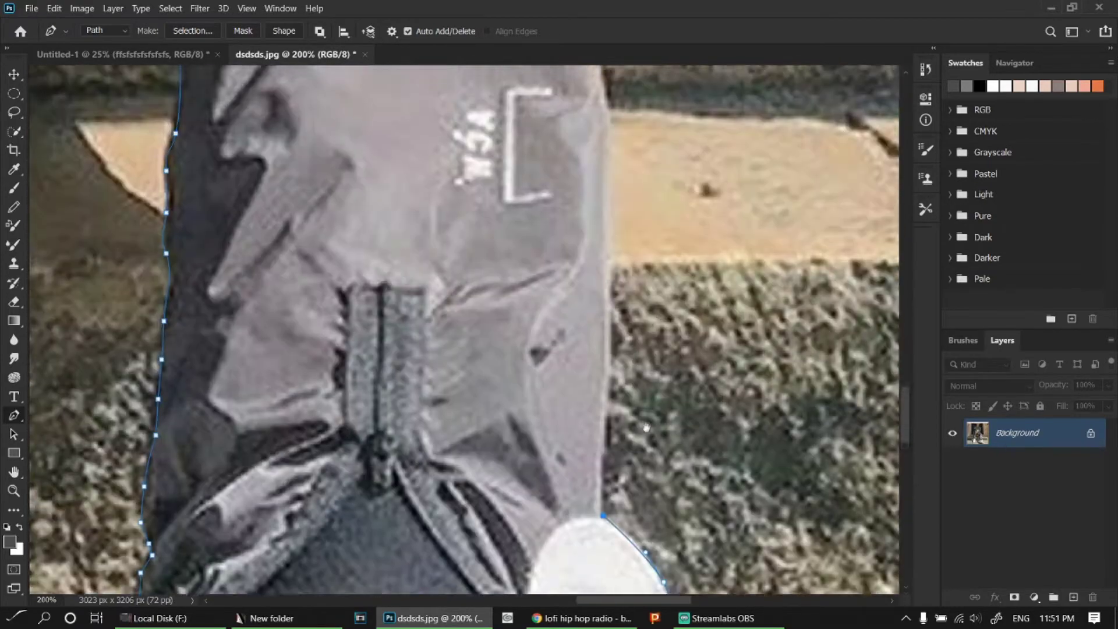
{"action": "scroll", "coordinate": [620, 145], "scroll_direction": "up", "scroll_amount": 3}
{"action": "scroll", "coordinate": [621, 145], "scroll_direction": "up", "scroll_amount": 3}
{"action": "scroll", "coordinate": [584, 213], "scroll_direction": "up", "scroll_amount": 3}
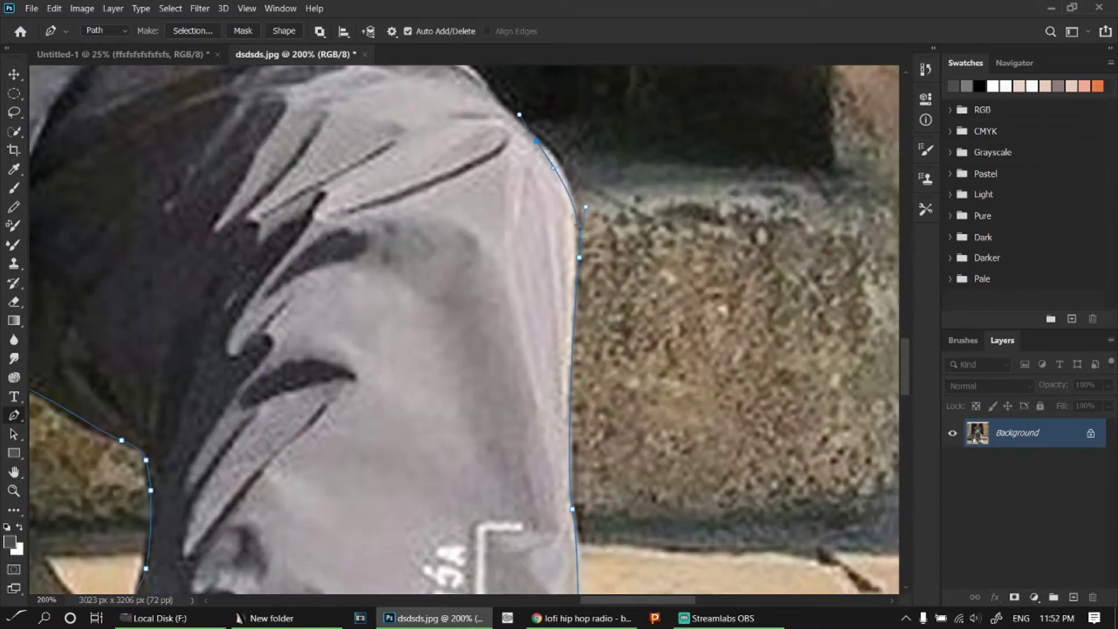
{"action": "scroll", "coordinate": [589, 326], "scroll_direction": "up", "scroll_amount": 3}
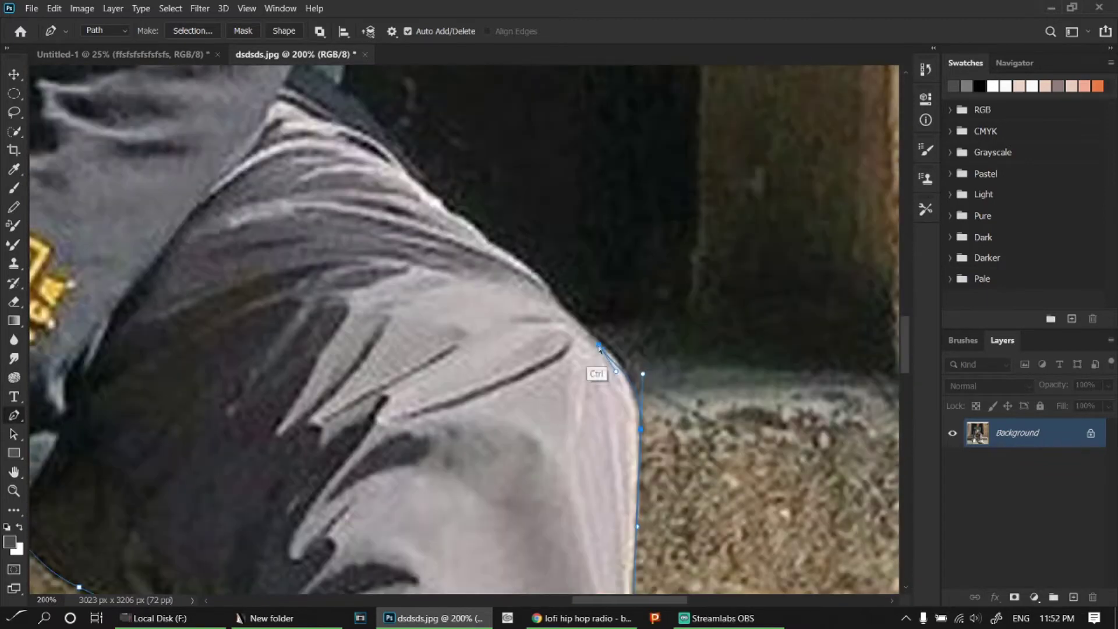
{"action": "left_click", "coordinate": [631, 469], "text": "ctrl"}
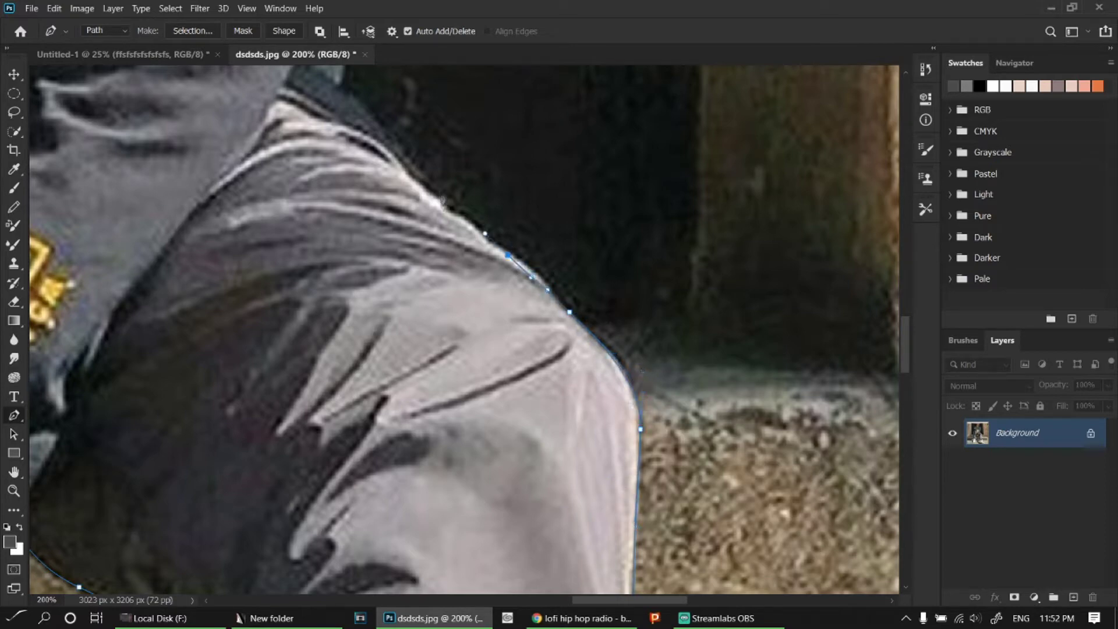
{"action": "scroll", "coordinate": [585, 406], "scroll_direction": "up", "scroll_amount": 4}
{"action": "left_click_drag", "start_coordinate": [575, 359], "coordinate": [573, 335]}
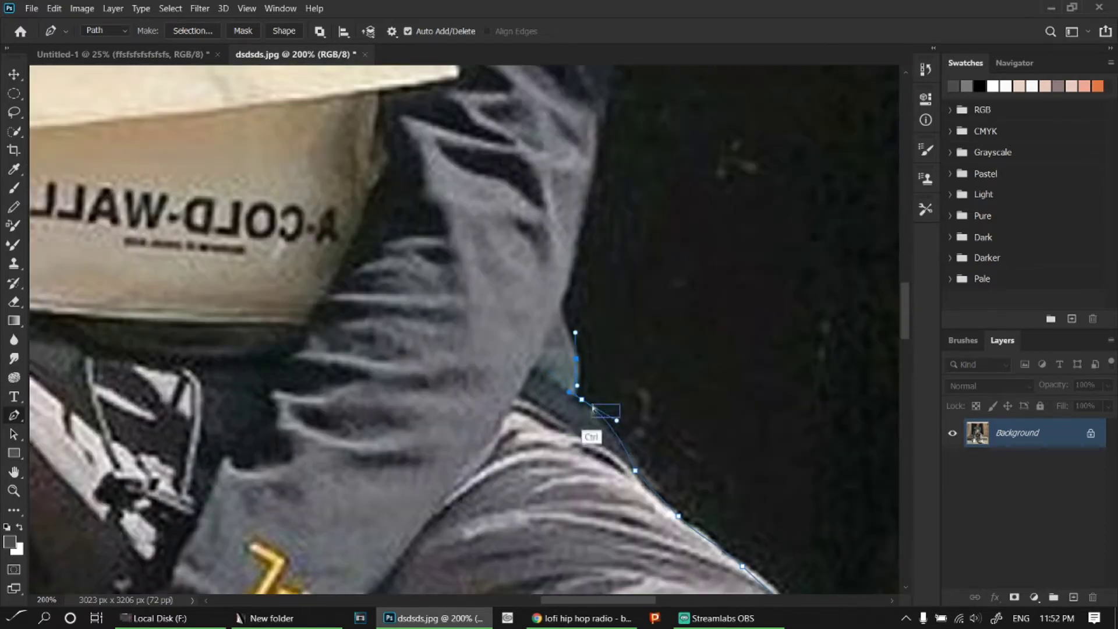
{"action": "scroll", "coordinate": [585, 208], "scroll_direction": "up", "scroll_amount": 5}
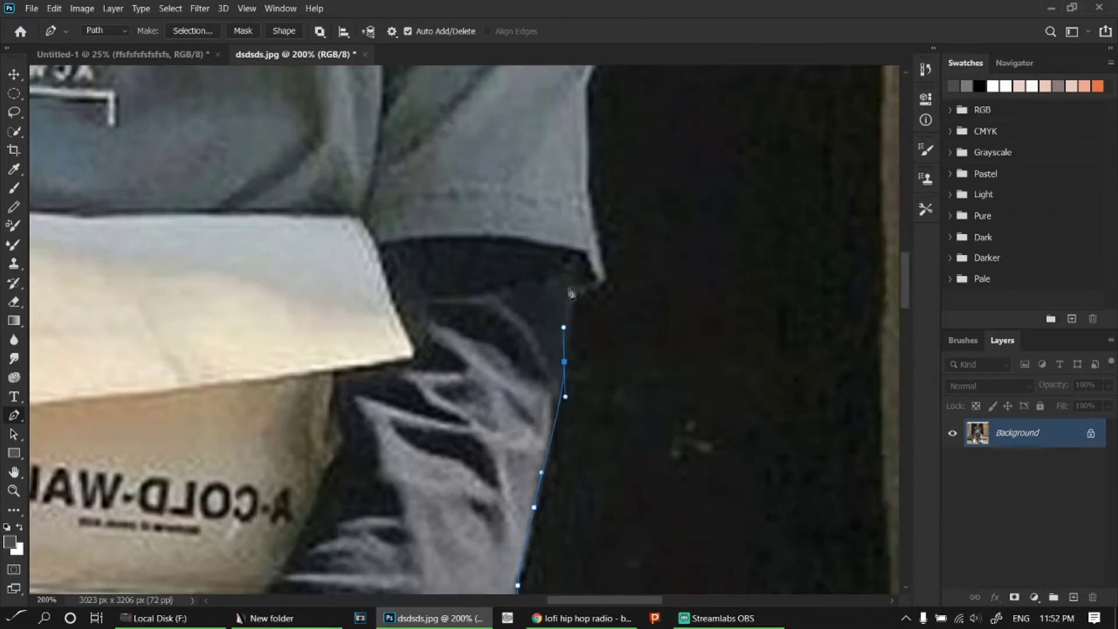
{"action": "scroll", "coordinate": [599, 239], "scroll_direction": "up", "scroll_amount": 4}
- Trace up the shirt edge, shoulder and sleeve, closing the path near the chin
{"action": "left_click", "coordinate": [583, 460]}
{"action": "left_click", "coordinate": [572, 407]}
{"action": "left_click_drag", "start_coordinate": [573, 348], "coordinate": [573, 316]}
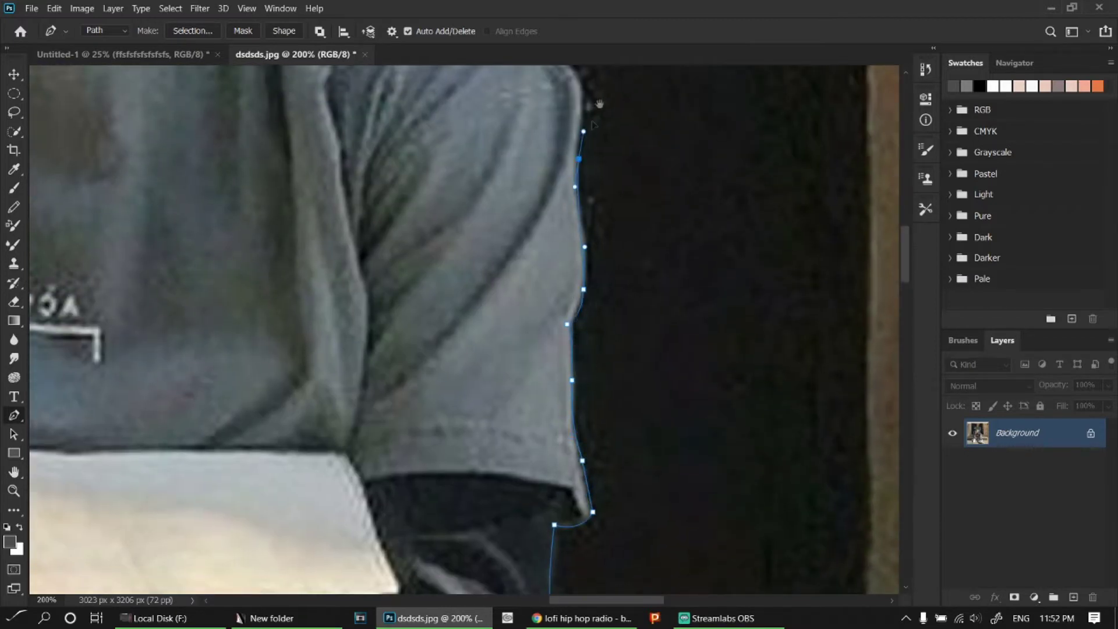
{"action": "left_click_drag", "start_coordinate": [600, 103], "coordinate": [594, 357]}
{"action": "left_click", "coordinate": [584, 344]}
{"action": "left_click", "coordinate": [563, 319]}
{"action": "left_click_drag", "start_coordinate": [300, 139], "coordinate": [518, 308]}
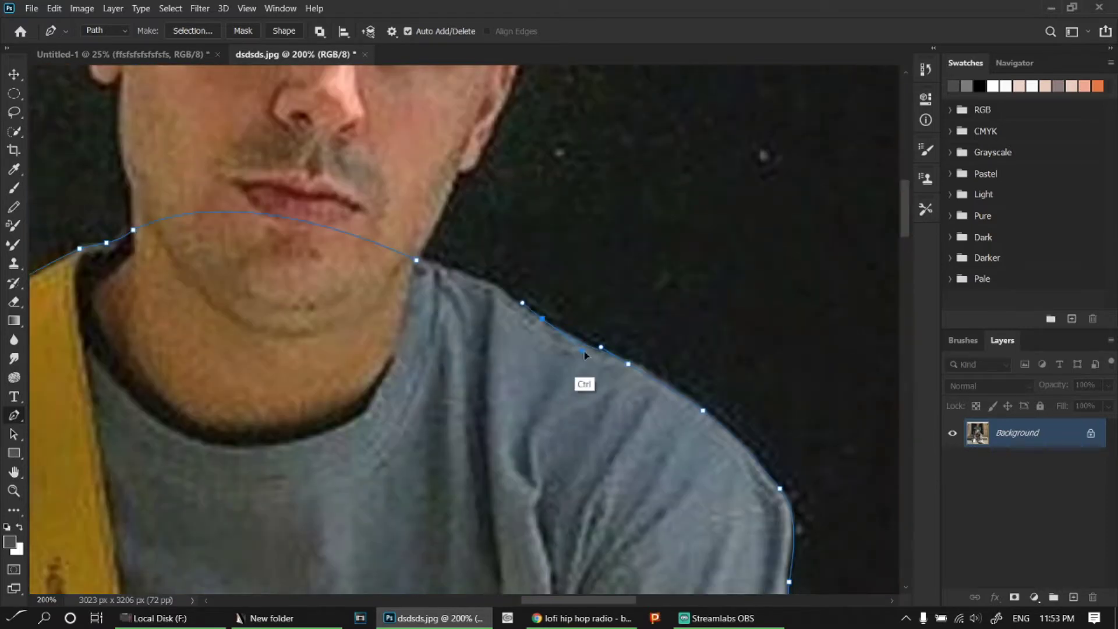
{"action": "left_click", "coordinate": [471, 280]}
- Duplicate the photo layer, mask it to the body path, and move the cutout into Untitled-1
{"action": "key", "text": "ctrl+minus"}
{"action": "key", "text": "ctrl+minus"}
{"action": "key", "text": "ctrl+minus"}
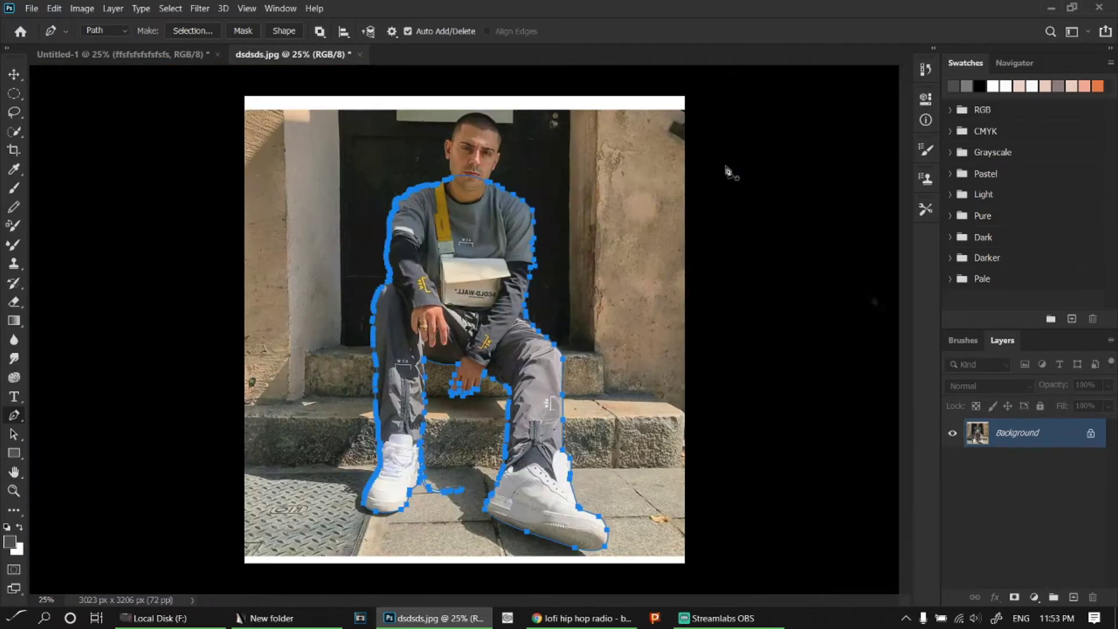
{"action": "key", "text": "ctrl+j"}
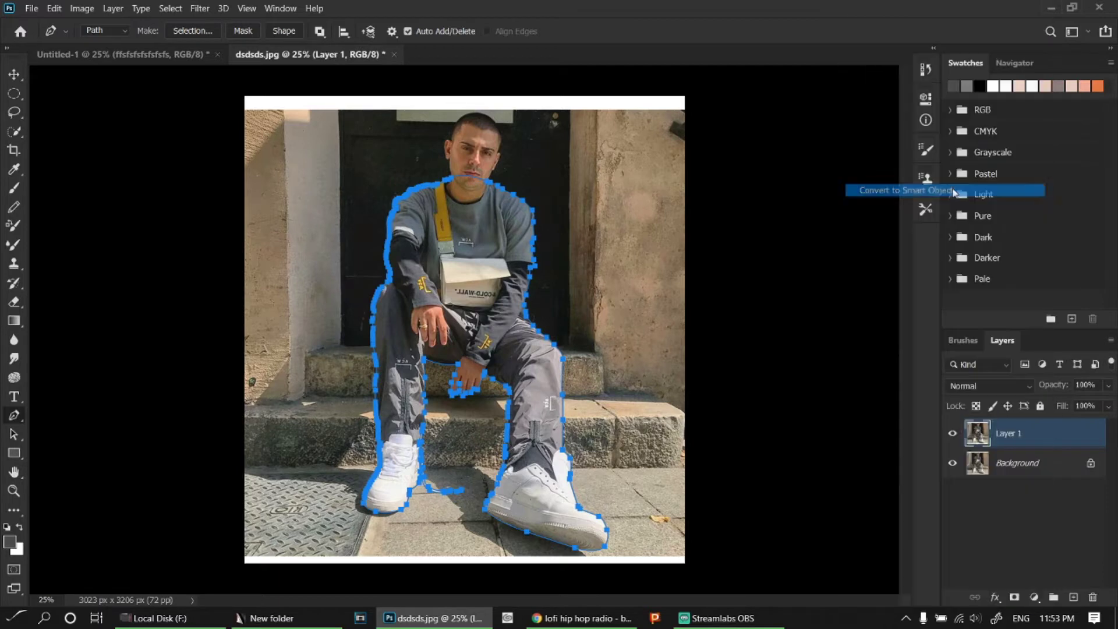
{"action": "left_click", "coordinate": [113, 8]}
{"action": "left_click", "coordinate": [291, 262]}
{"action": "key", "text": "v"}
{"action": "left_click", "coordinate": [952, 463]}
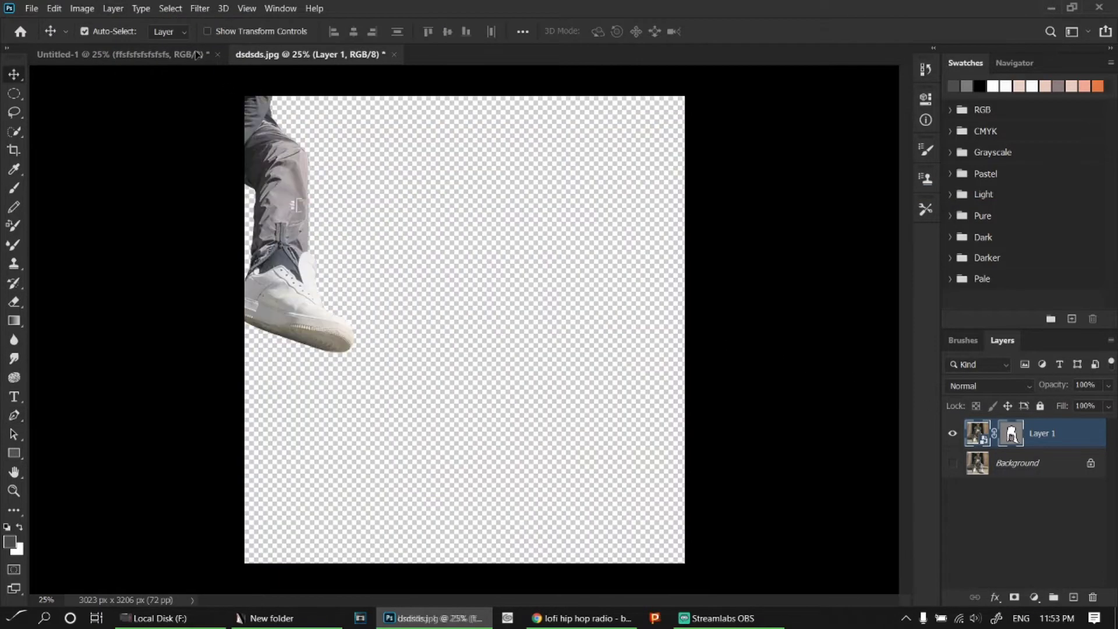
{"action": "left_click_drag", "start_coordinate": [546, 268], "coordinate": [516, 378]}
- Crop outward to enlarge the canvas around the body, then select the white background layer
{"action": "key", "text": "c"}
{"action": "left_click_drag", "start_coordinate": [610, 475], "coordinate": [689, 591]}
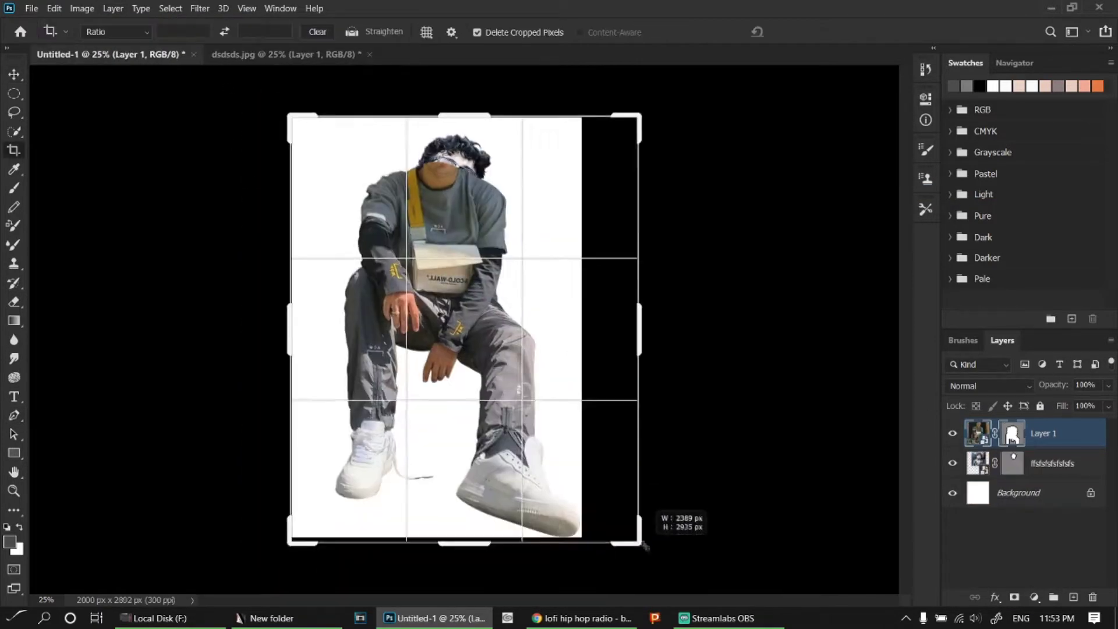
{"action": "key", "text": "Return"}
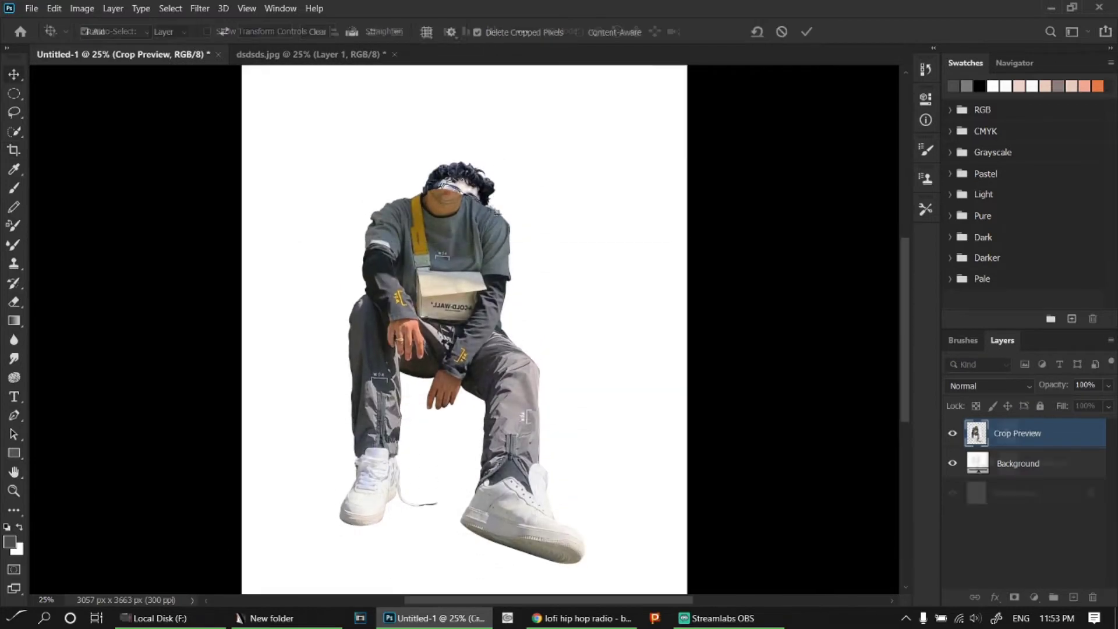
{"action": "left_click", "coordinate": [1018, 492]}
{"action": "key", "text": "i"}
{"action": "left_click", "coordinate": [9, 542]}
- Fill the Background layer with blue-grey #5b5e6b
{"action": "type", "text": "5b5e6b"}
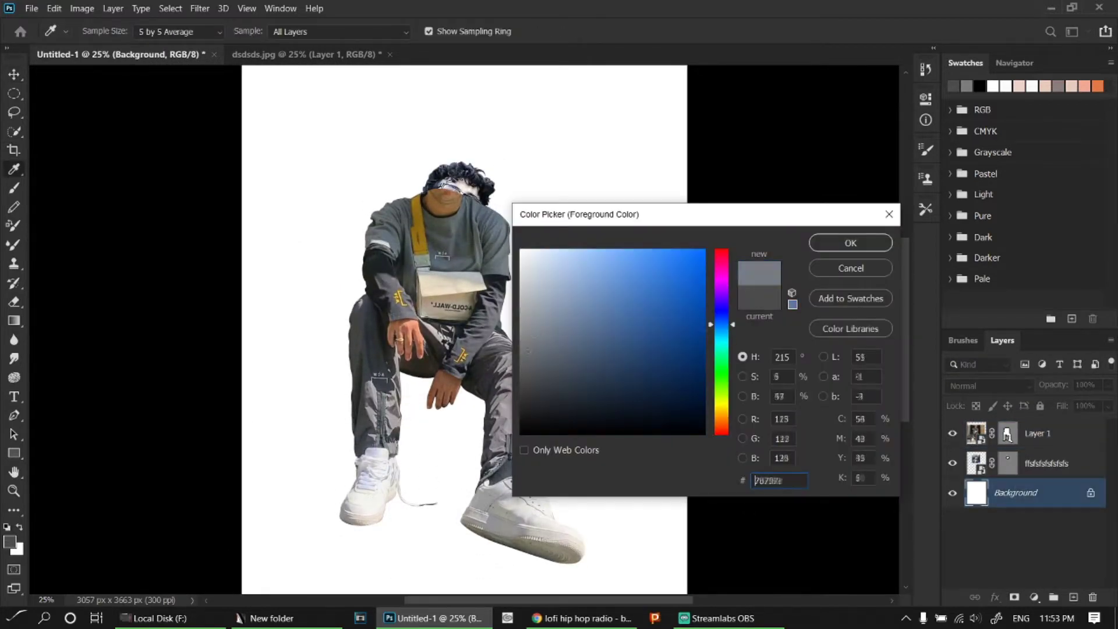
{"action": "key", "text": "Return"}
{"action": "key", "text": "alt+BackSpace"}
- Move the head layer above the body and enlarge it well beyond body scale
{"action": "key", "text": "v"}
{"action": "left_click", "coordinate": [470, 297]}
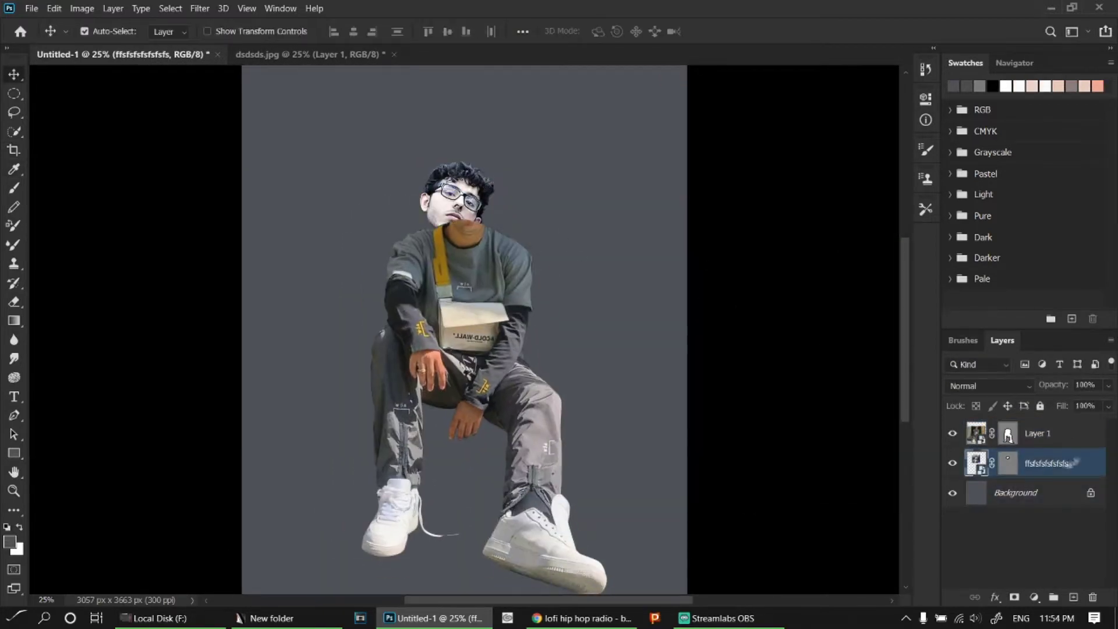
{"action": "key", "text": "ctrl+bracketright"}
{"action": "key", "text": "ctrl+t"}
{"action": "left_click_drag", "start_coordinate": [565, 309], "coordinate": [681, 424]}
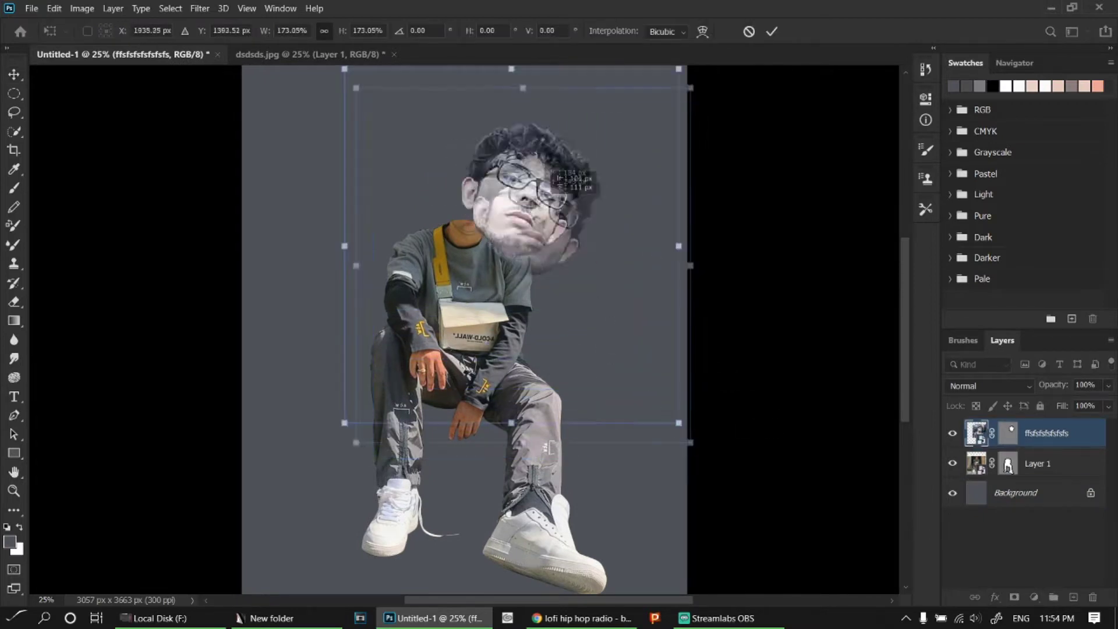
{"action": "key", "text": "Return"}
- Flip the body layer horizontally
{"action": "key", "text": "alt+bracketleft"}
{"action": "key", "text": "ctrl+t"}
{"action": "key", "text": "Return"}
{"action": "key", "text": "alt+bracketright"}
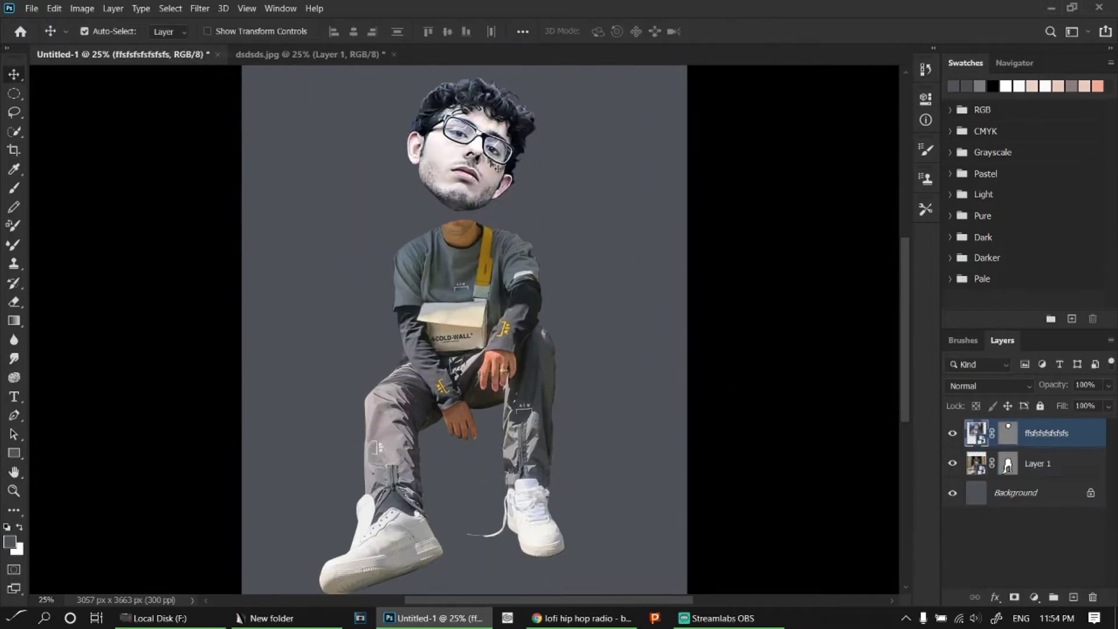
- Tilt the head slightly and rotate the body to sit beneath it
{"action": "key", "text": "ctrl+t"}
{"action": "left_click_drag", "start_coordinate": [672, 138], "coordinate": [653, 102]}
{"action": "left_click_drag", "start_coordinate": [531, 187], "coordinate": [546, 183]}
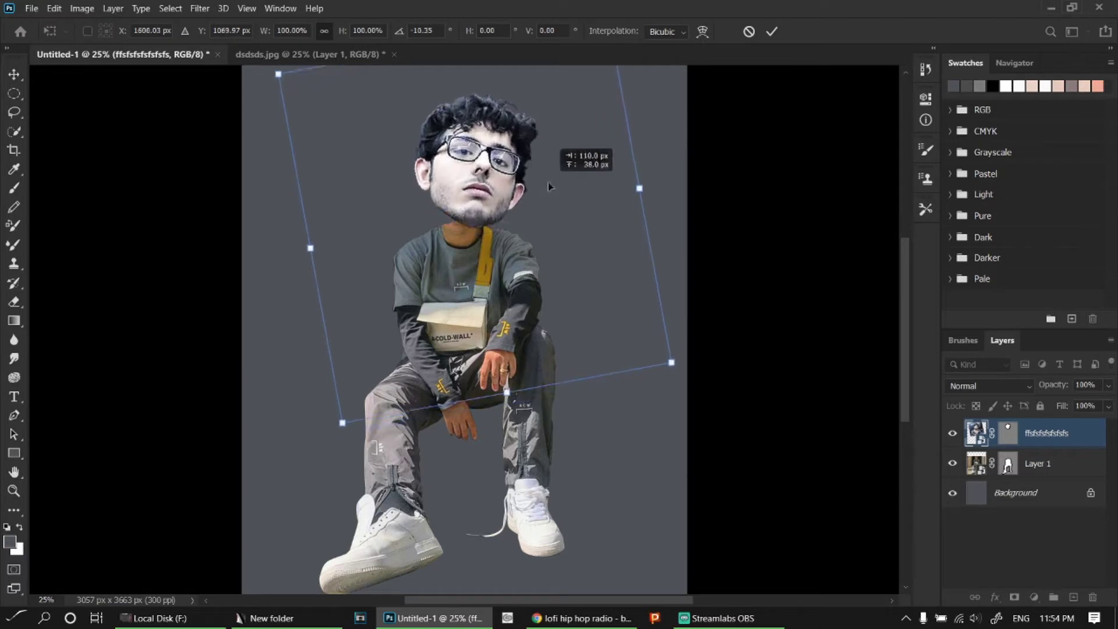
{"action": "key", "text": "Return"}
{"action": "key", "text": "alt+bracketleft"}
{"action": "key", "text": "ctrl+t"}
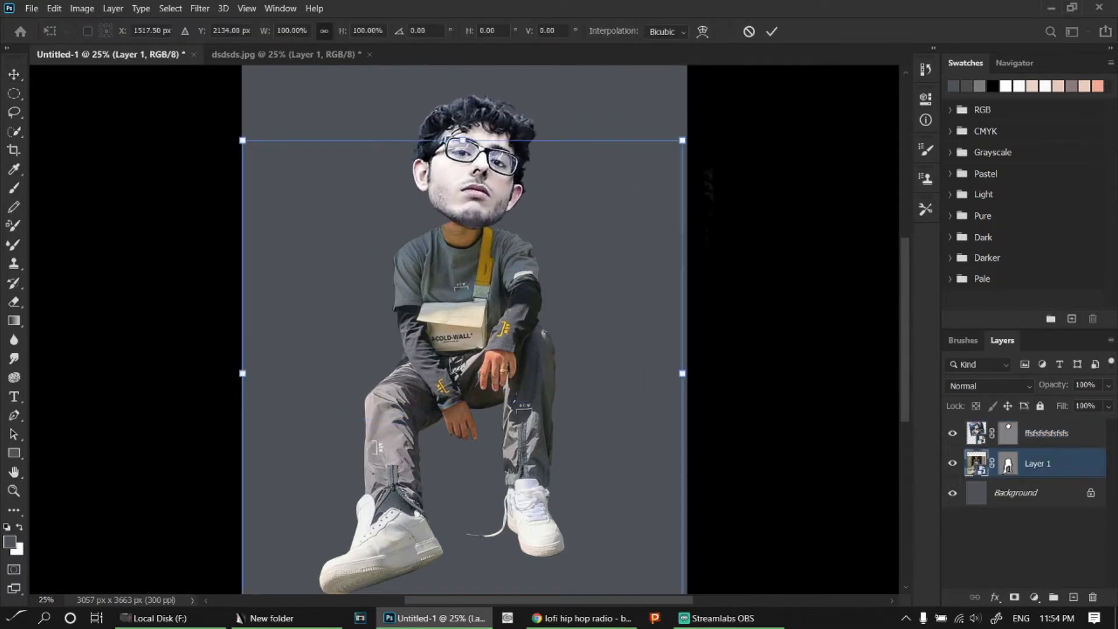
{"action": "mouse_move", "coordinate": [710, 126]}
{"action": "left_mouse_down"}
{"action": "mouse_move", "coordinate": [742, 189]}
{"action": "mouse_move", "coordinate": [749, 155]}
{"action": "left_mouse_up"}
{"action": "key", "text": "Return"}
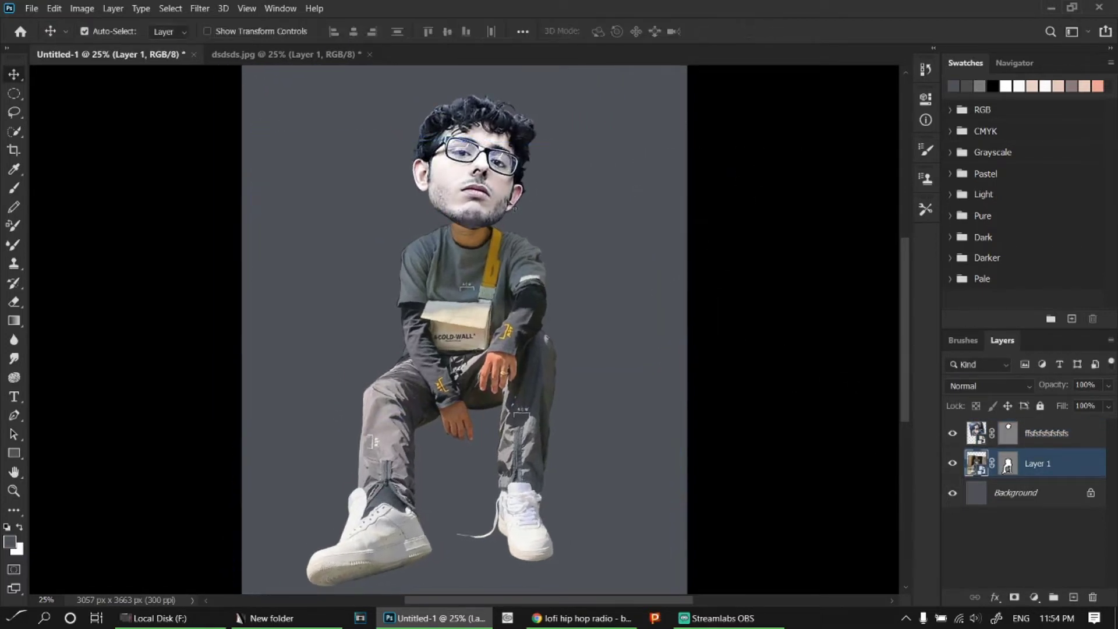
{"action": "key", "text": "alt+bracketright"}
- Save the composition as caricature.psd and duplicate the head layer
{"action": "key", "text": "ctrl+s"}
{"action": "type", "text": "caricature"}
{"action": "key", "text": "Return"}
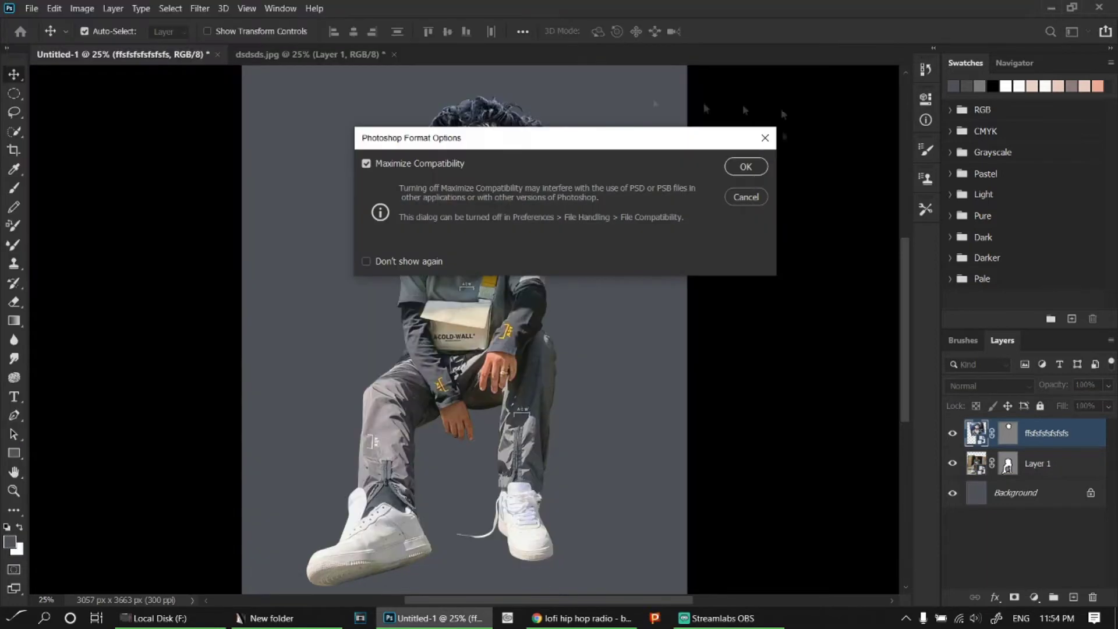
{"action": "key", "text": "Return"}
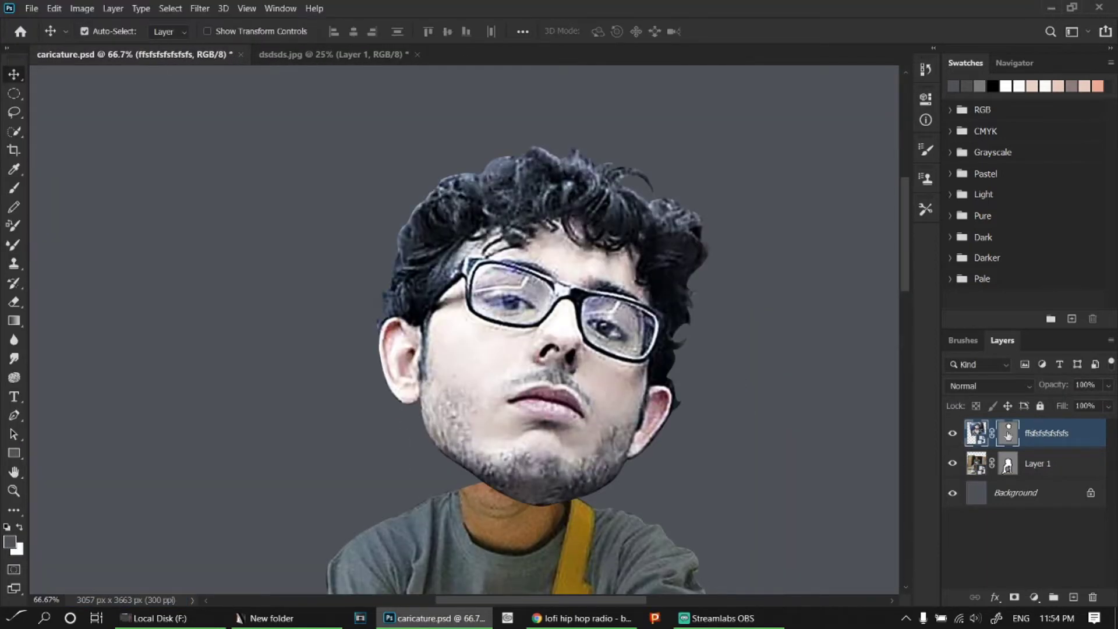
{"action": "key", "text": "ctrl+j"}
- Discard the unneeded head-layer copy and zoom in to lasso the left ear
{"action": "key", "text": "a"}
{"action": "left_click", "coordinate": [680, 378]}
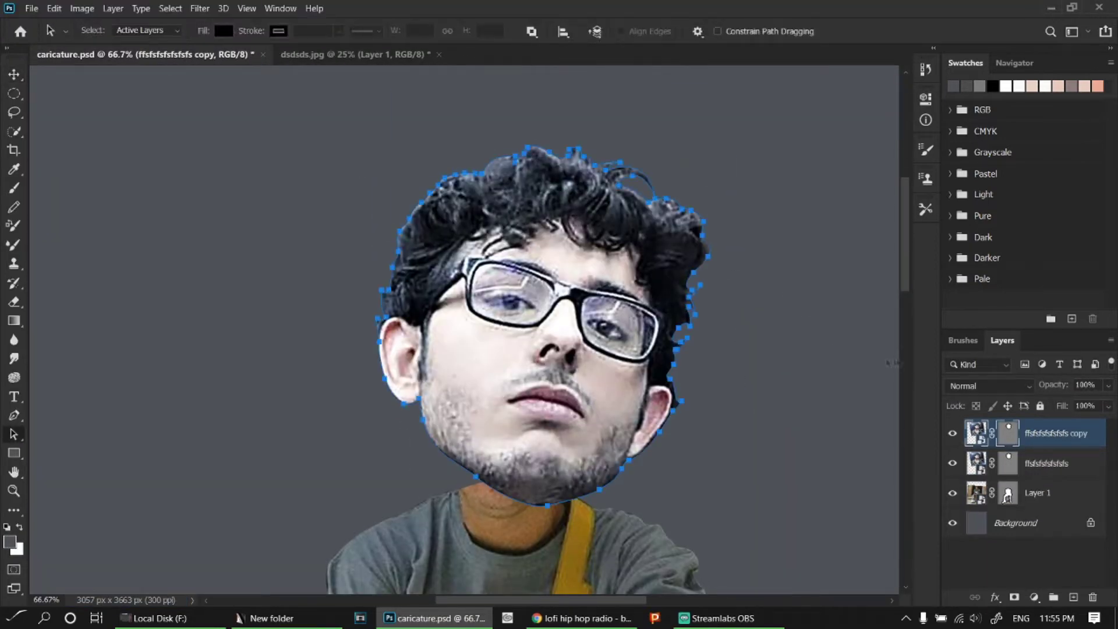
{"action": "key", "text": "Delete"}
{"action": "key", "text": "Delete"}
{"action": "key", "text": "v"}
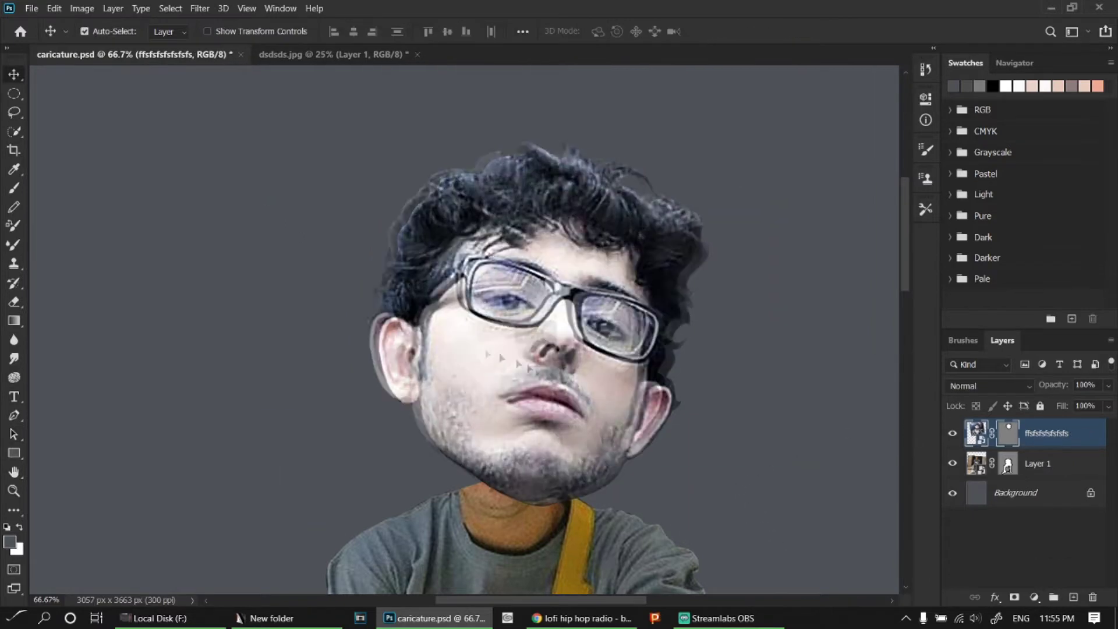
{"action": "key", "text": "l"}
{"action": "key", "text": "ctrl+plus"}
{"action": "key", "text": "ctrl+plus"}
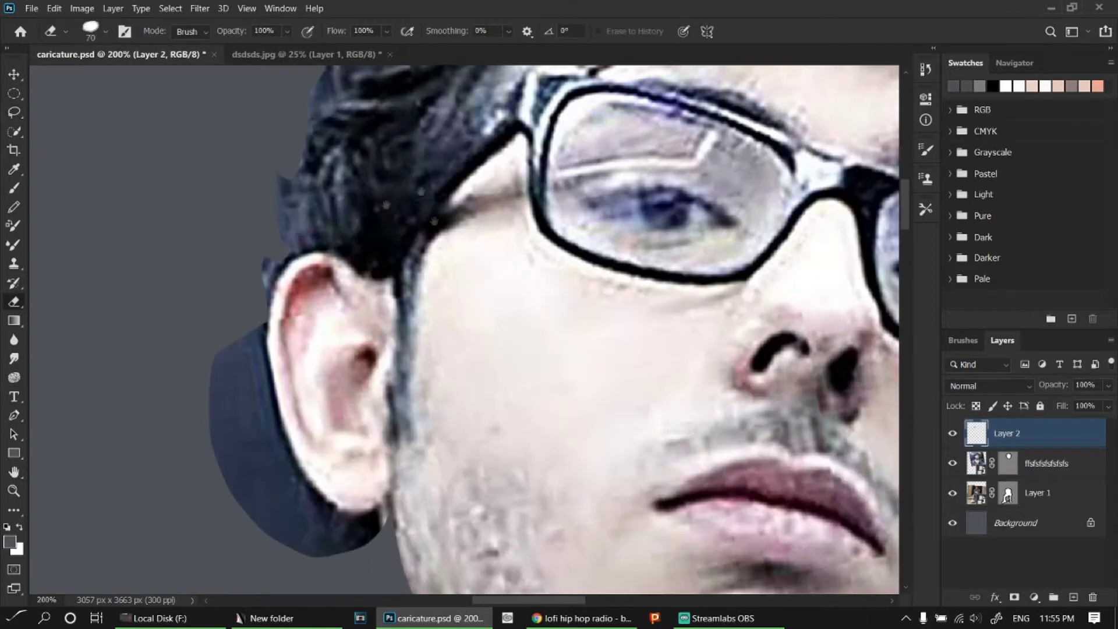
- Erase the dark fill along the ear's outer edge and the gap between the ears
{"action": "key", "text": "bracketleft"}
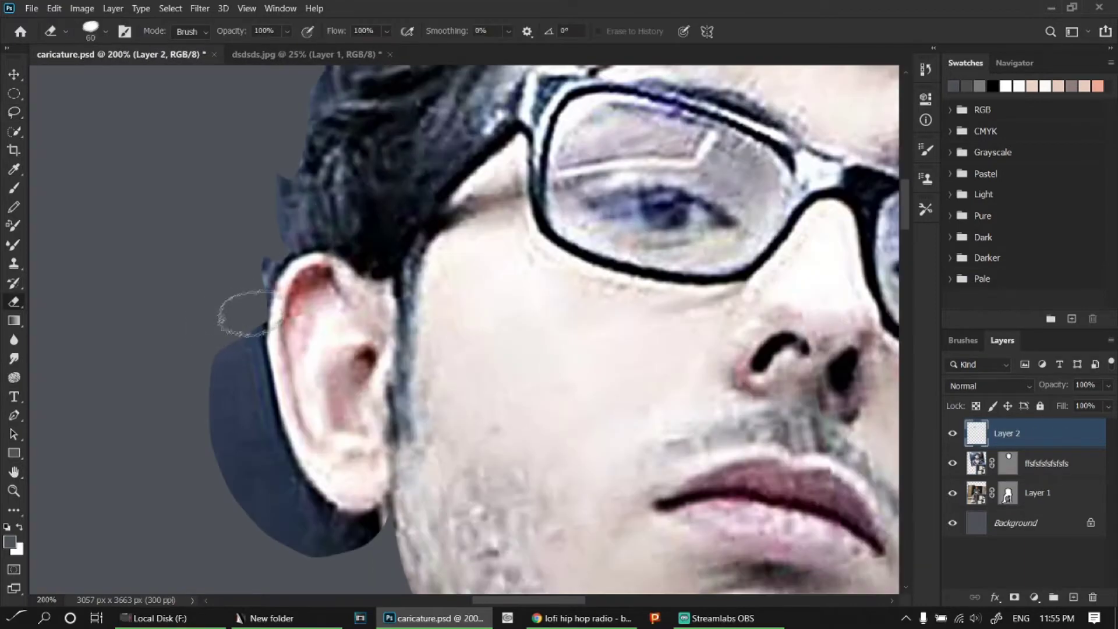
{"action": "mouse_move", "coordinate": [260, 354]}
{"action": "left_mouse_down"}
{"action": "mouse_move", "coordinate": [173, 288]}
{"action": "mouse_move", "coordinate": [274, 531]}
{"action": "left_mouse_up"}
{"action": "key", "text": "bracketright"}
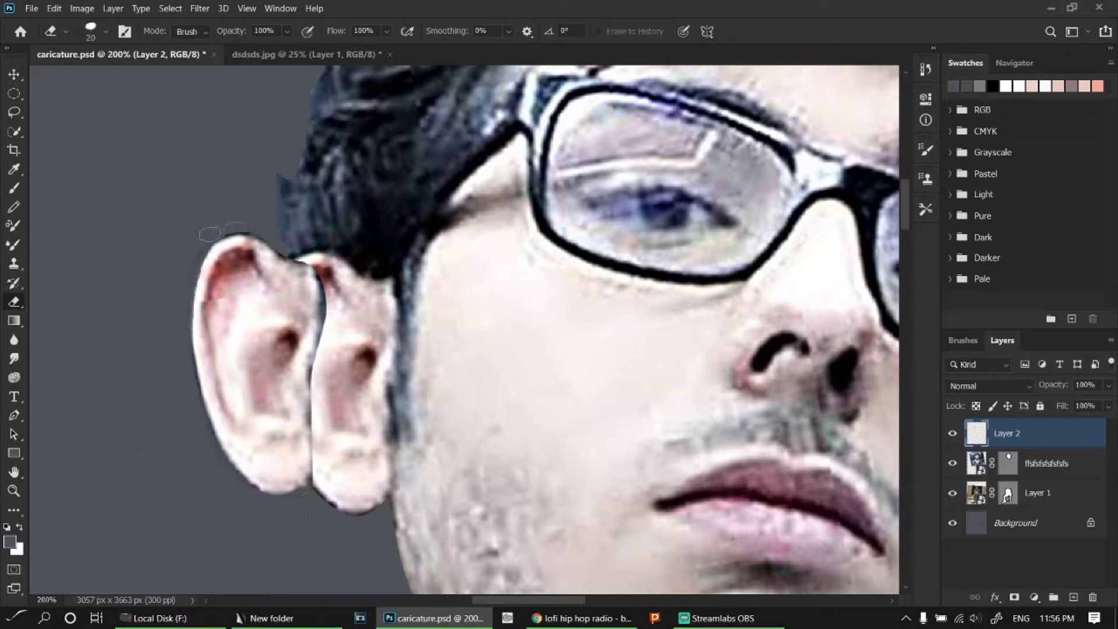
{"action": "left_click_drag", "start_coordinate": [288, 256], "coordinate": [329, 319]}
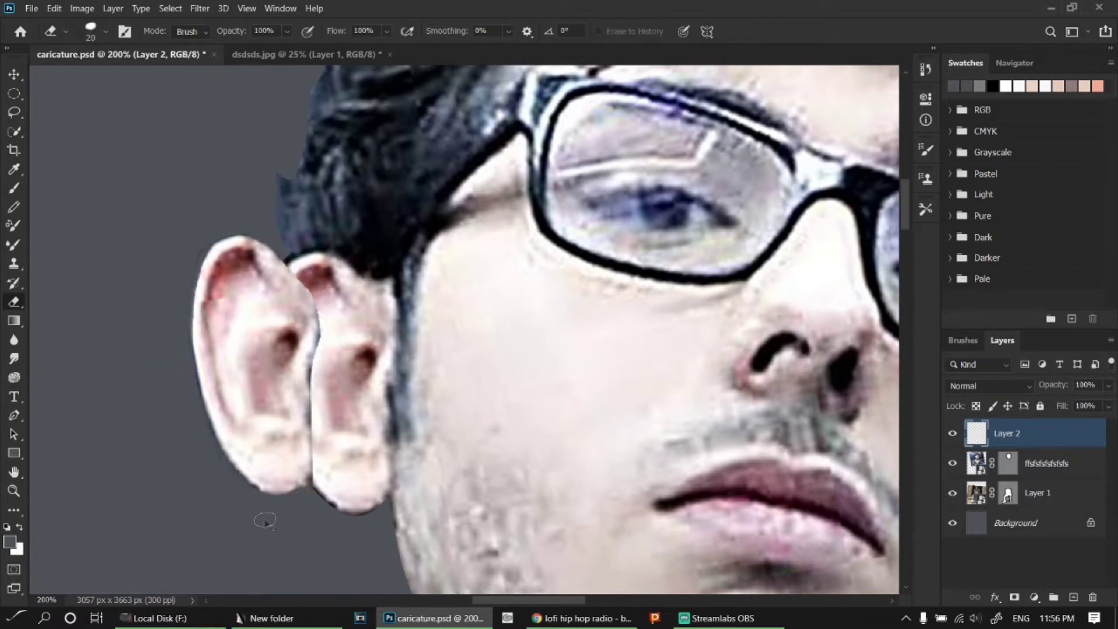
{"action": "key", "text": "ctrl+minus"}
{"action": "key", "text": "ctrl+minus"}
{"action": "key", "text": "ctrl+minus"}
- Scale the copied ear to about 170% and commit the transform
{"action": "key", "text": "ctrl+t"}
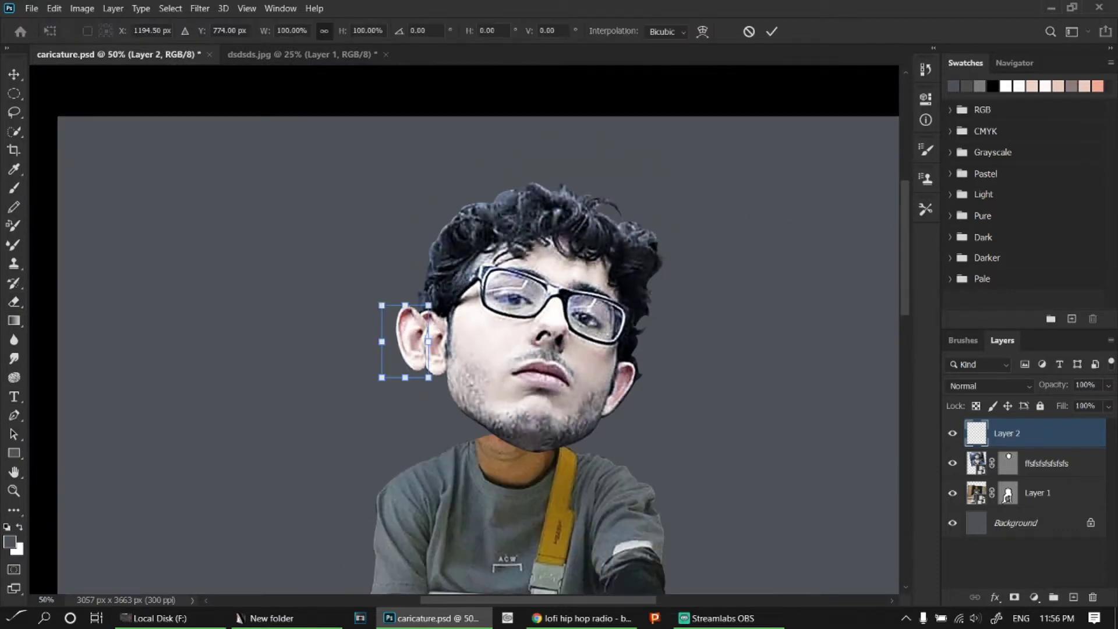
{"action": "left_click_drag", "start_coordinate": [382, 303], "coordinate": [375, 291]}
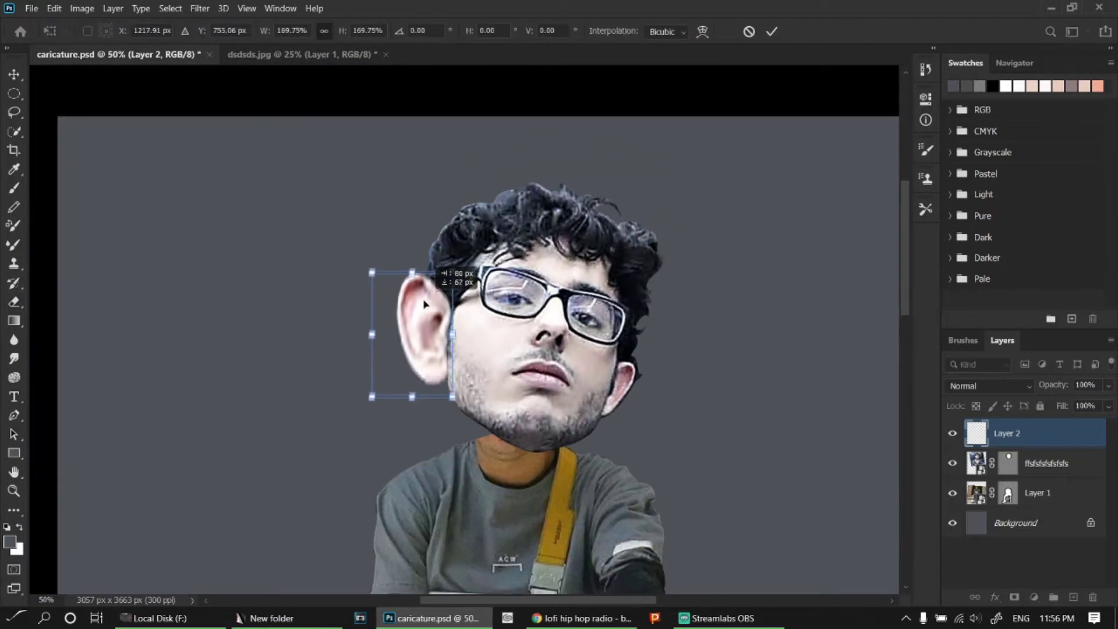
{"action": "key", "text": "Return"}
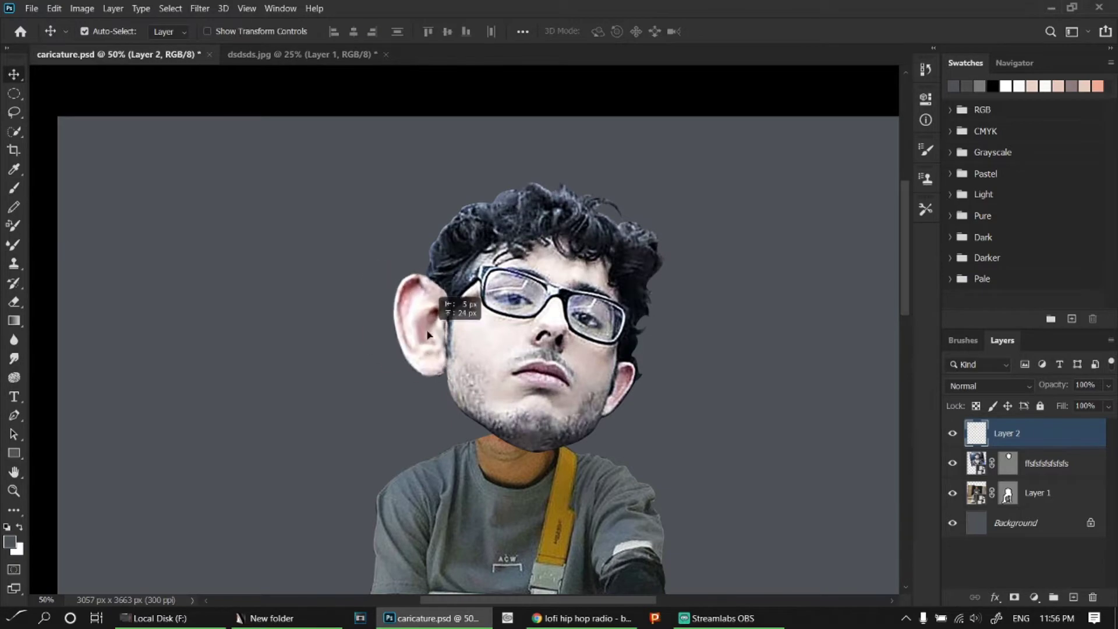
{"action": "key", "text": "ctrl+plus"}
{"action": "key", "text": "ctrl+plus"}
{"action": "scroll", "coordinate": [584, 306], "scroll_direction": "down", "scroll_amount": 3}
- Copy the head's other ear onto its own layer and move it beside the original
{"action": "key", "text": "alt+bracketleft"}
{"action": "key", "text": "l"}
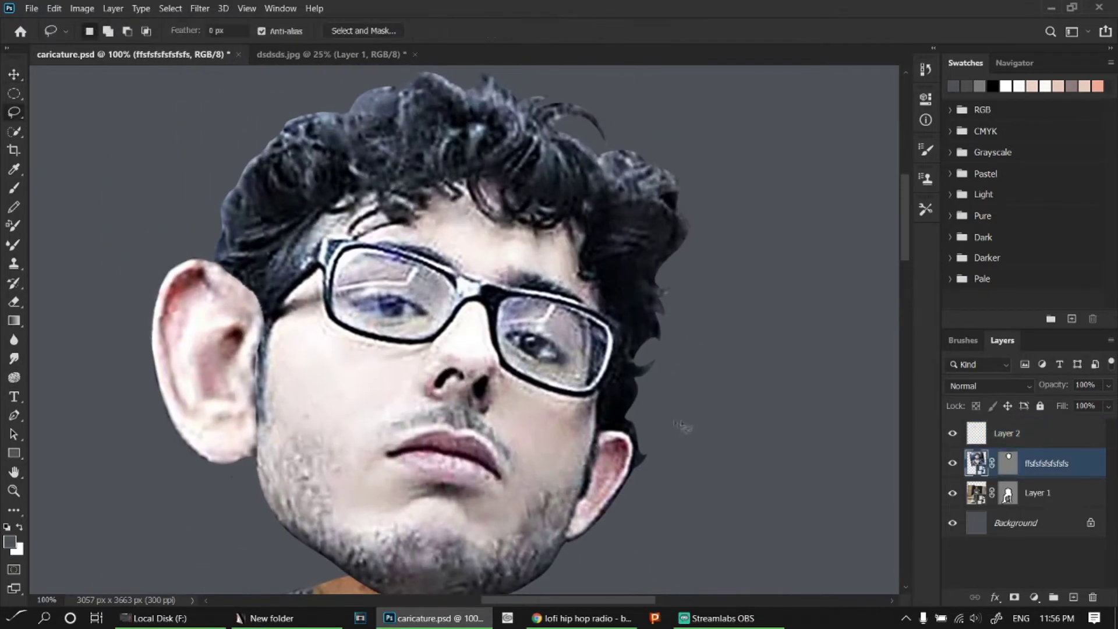
{"action": "key", "text": "ctrl+plus"}
{"action": "key", "text": "ctrl+plus"}
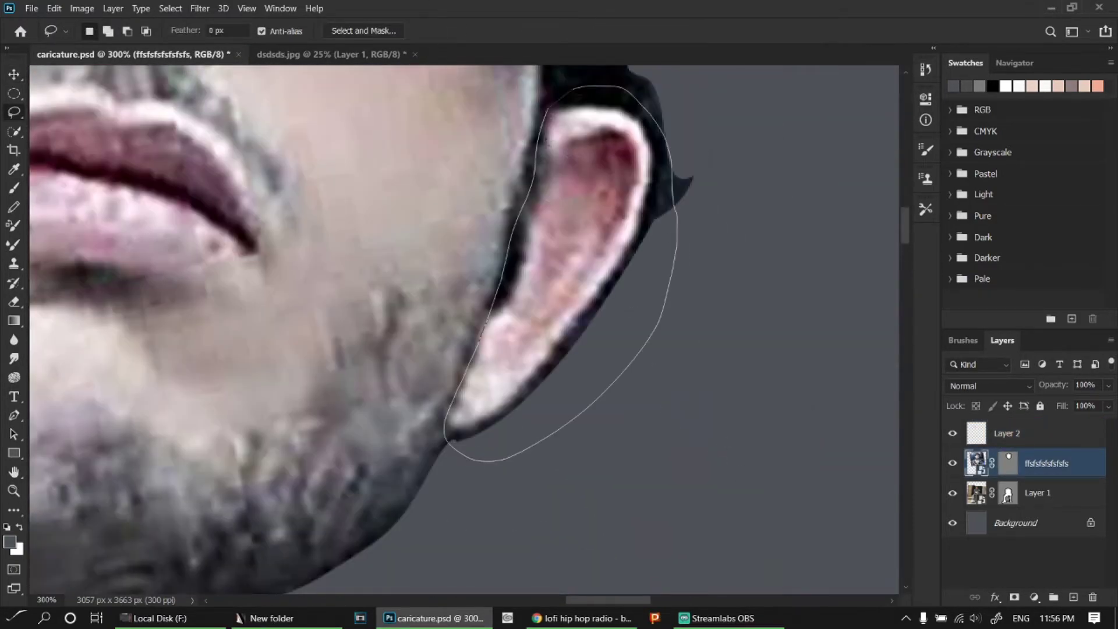
{"action": "key", "text": "ctrl+j"}
{"action": "key", "text": "v"}
{"action": "left_click_drag", "start_coordinate": [838, 382], "coordinate": [897, 385]}
- Erase the dark rim and crescent around the copied ear
{"action": "key", "text": "e"}
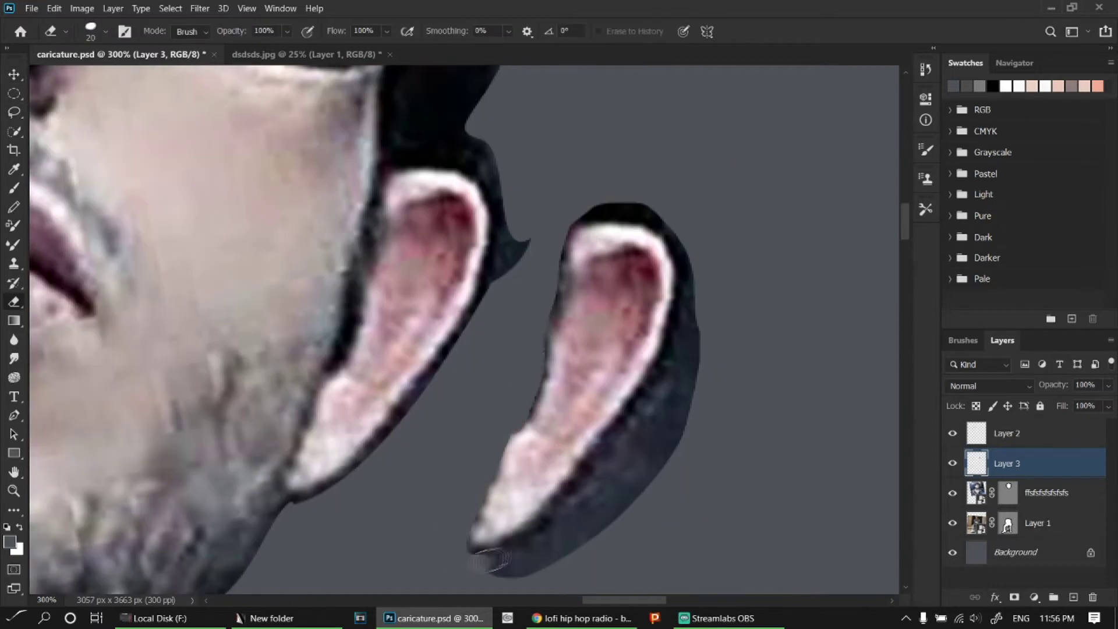
{"action": "mouse_move", "coordinate": [489, 559]}
{"action": "left_mouse_down"}
{"action": "mouse_move", "coordinate": [678, 335]}
{"action": "mouse_move", "coordinate": [573, 215]}
{"action": "left_mouse_up"}
{"action": "left_click_drag", "start_coordinate": [696, 303], "coordinate": [501, 571]}
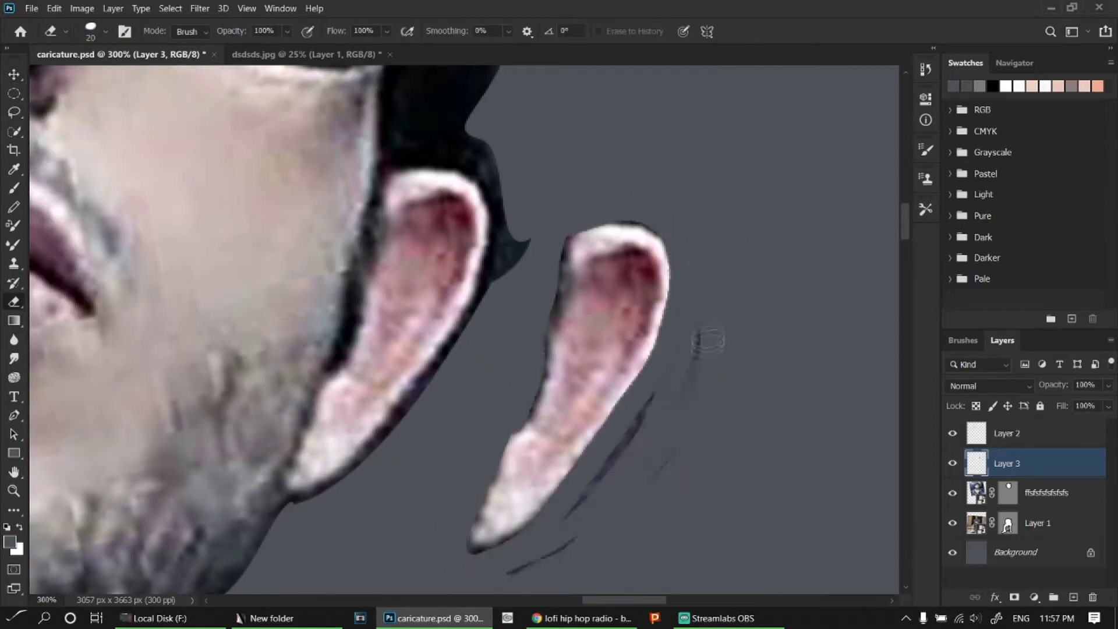
{"action": "left_click_drag", "start_coordinate": [652, 396], "coordinate": [562, 533]}
{"action": "scroll", "coordinate": [532, 288], "scroll_direction": "down", "scroll_amount": 5}
- Move the ear copy to the head's right side and scale it to fit
{"action": "key", "text": "ctrl+t"}
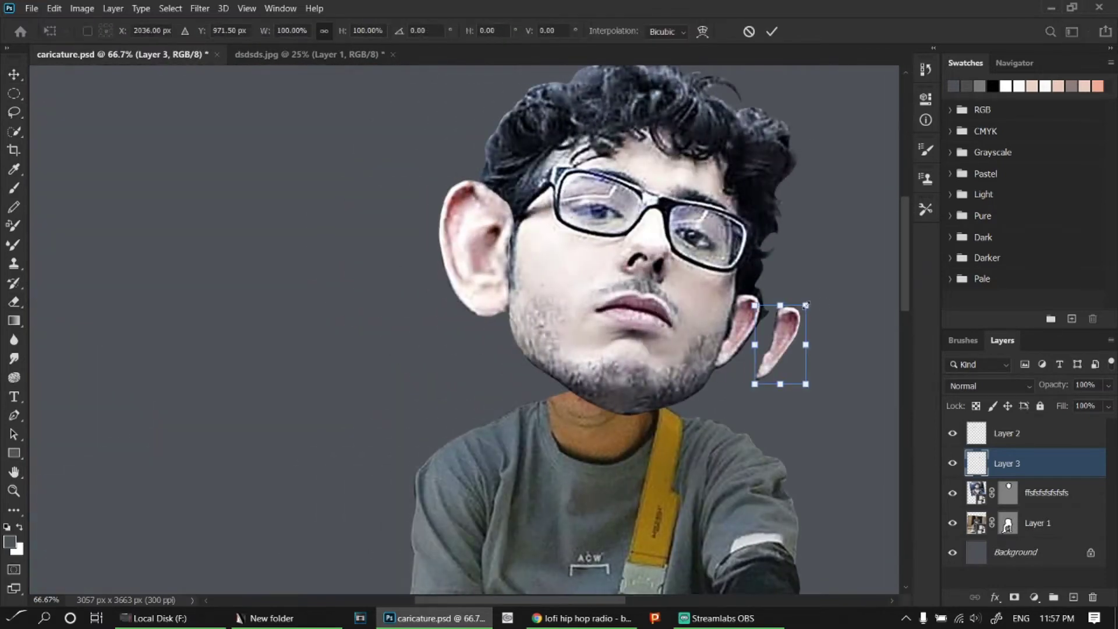
{"action": "left_click_drag", "start_coordinate": [811, 392], "coordinate": [848, 400]}
{"action": "left_click_drag", "start_coordinate": [742, 291], "coordinate": [786, 302]}
{"action": "right_click", "coordinate": [842, 255]}
{"action": "left_click_drag", "start_coordinate": [842, 255], "coordinate": [781, 304]}
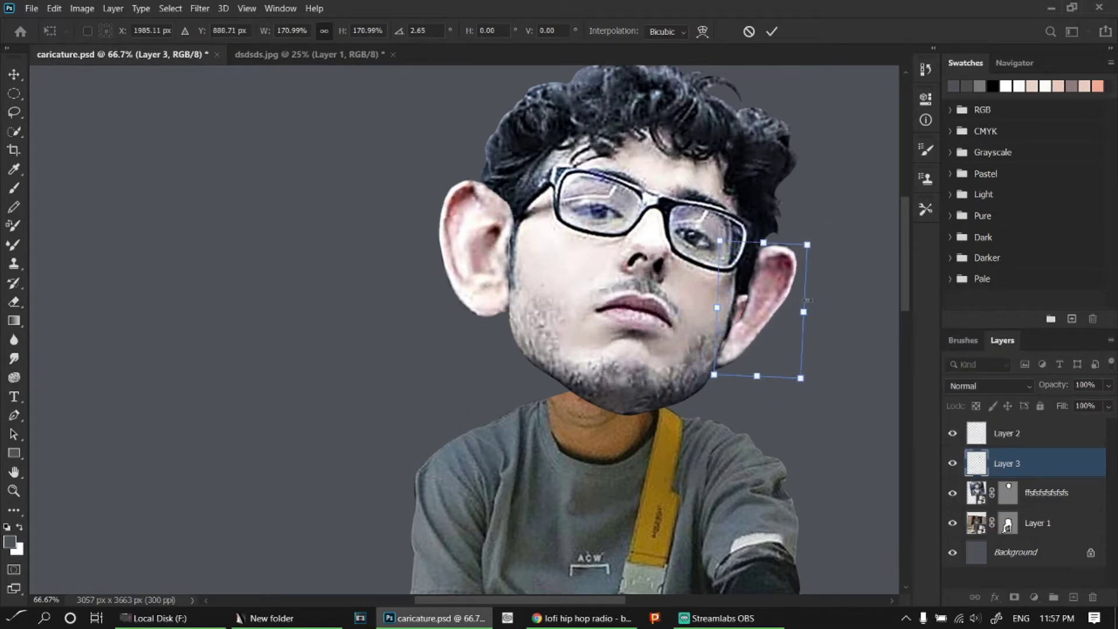
{"action": "key", "text": "Return"}
{"action": "left_click", "coordinate": [200, 8]}
{"action": "left_click", "coordinate": [243, 121]}
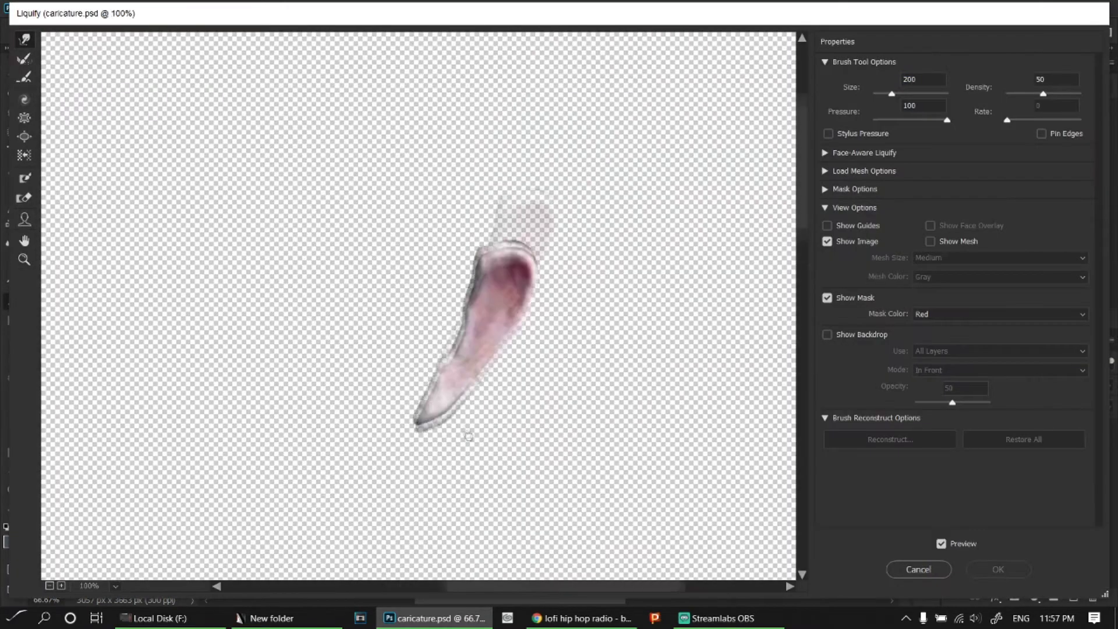
- Liquify the ear's upper-left edge inward and smooth the notch on its left side
{"action": "key", "text": "bracketleft"}
{"action": "key", "text": "bracketleft"}
{"action": "key", "text": "bracketleft"}
{"action": "left_click_drag", "start_coordinate": [471, 303], "coordinate": [483, 298]}
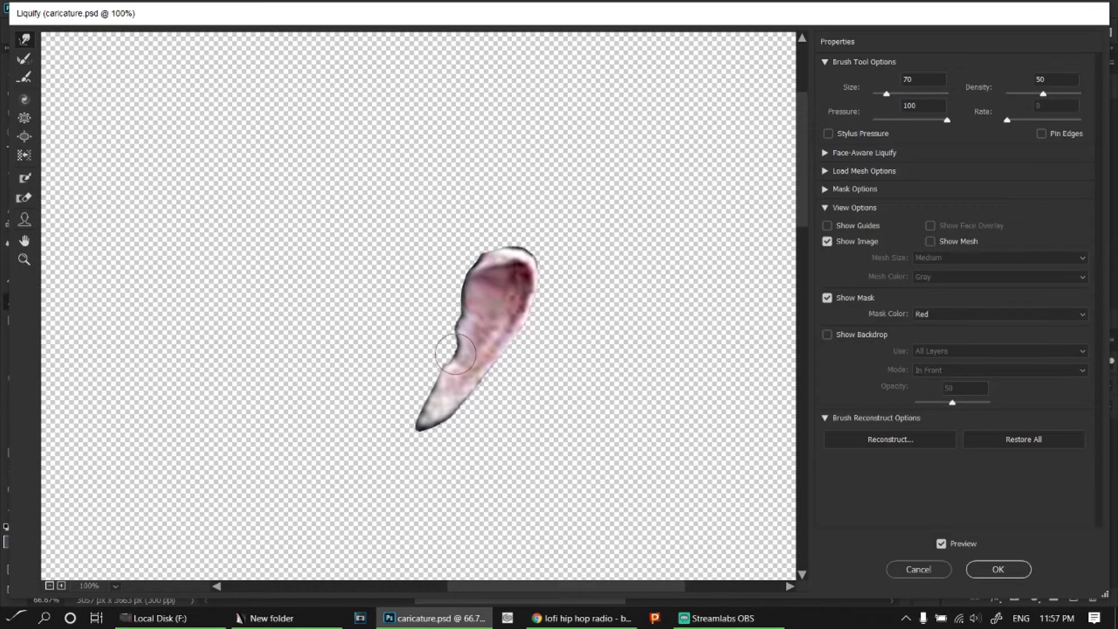
{"action": "left_click_drag", "start_coordinate": [455, 354], "coordinate": [453, 342]}
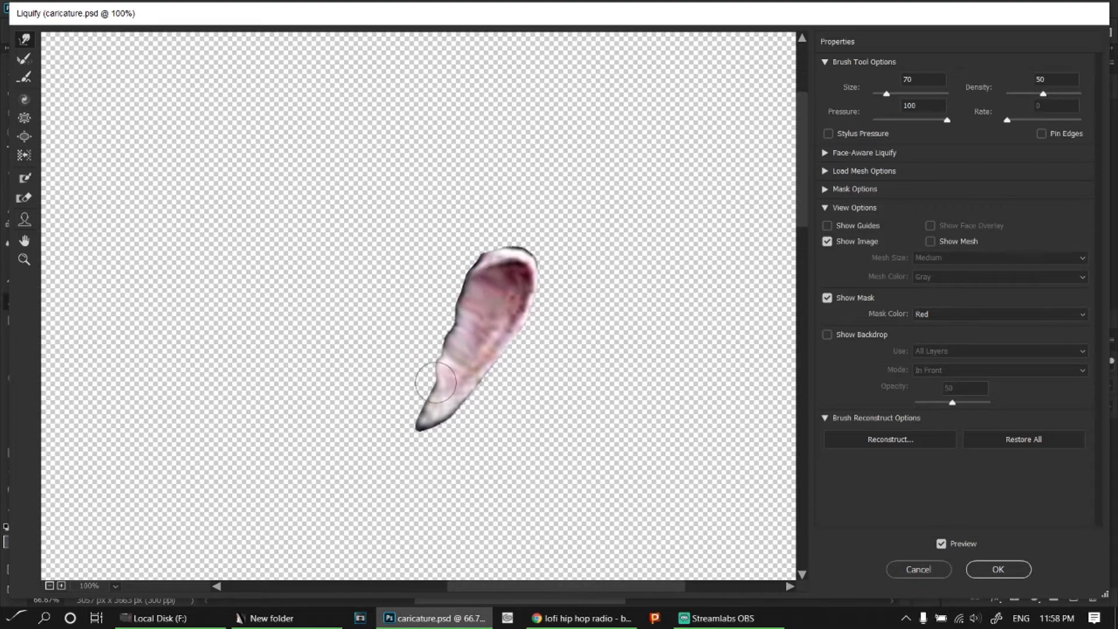
{"action": "left_click", "coordinate": [998, 569]}
- Warp the right ear's lower-left corner and right edge to fit the head
{"action": "key", "text": "ctrl+t"}
{"action": "right_click", "coordinate": [688, 346]}
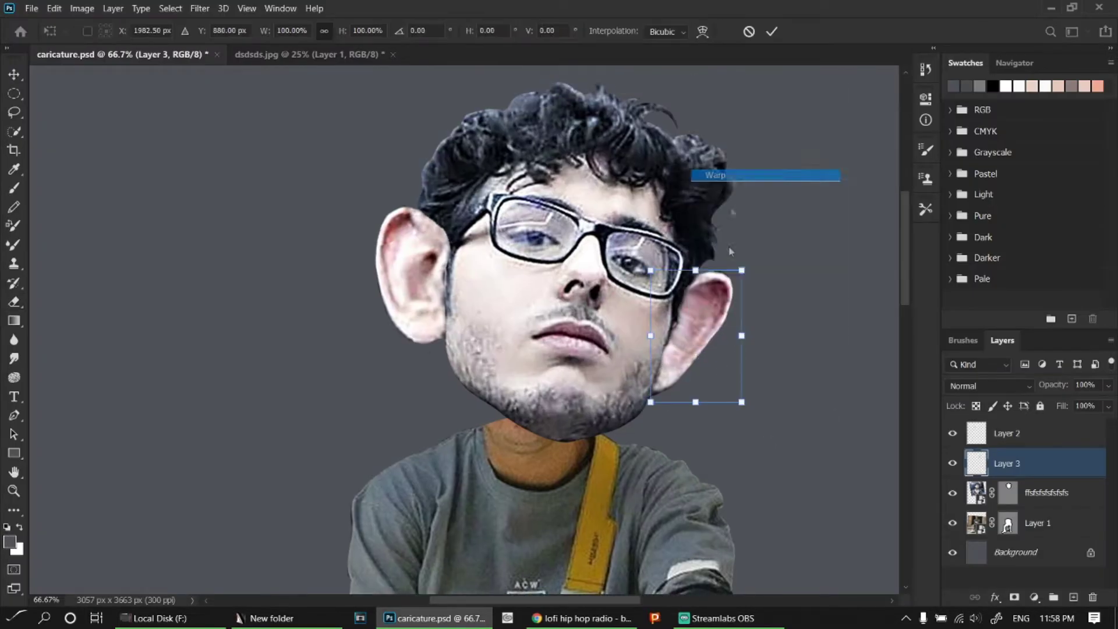
{"action": "left_click", "coordinate": [757, 175]}
{"action": "left_click_drag", "start_coordinate": [651, 402], "coordinate": [656, 386]}
{"action": "left_click_drag", "start_coordinate": [743, 314], "coordinate": [755, 323]}
{"action": "left_click", "coordinate": [772, 30]}
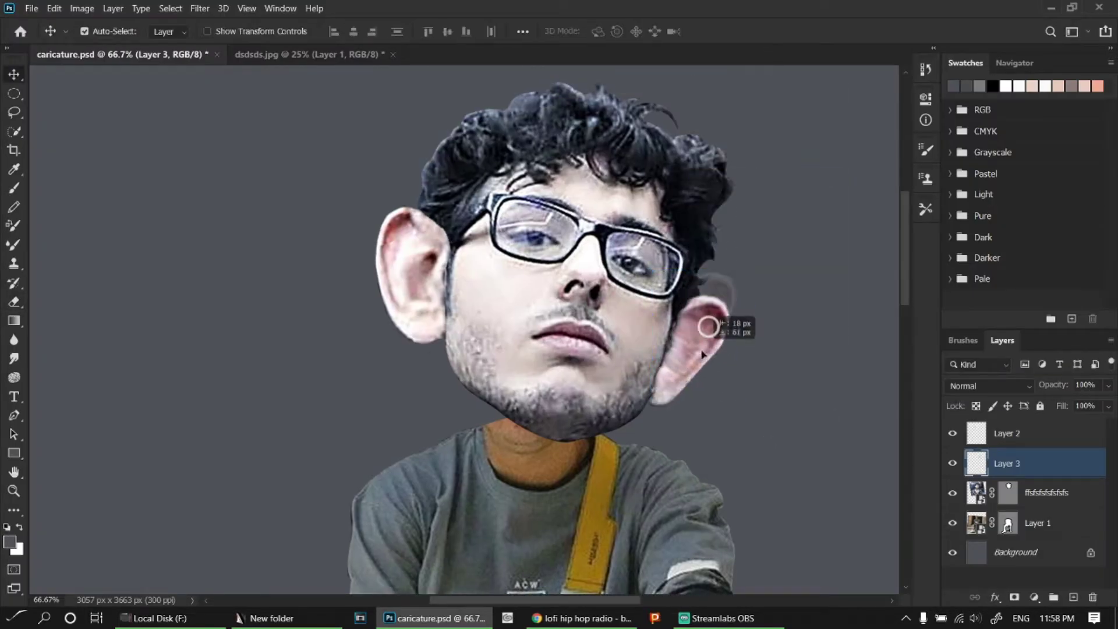
- Keep the ear layer above the head and erase its edge along the jaw
{"action": "key", "text": "ctrl+["}
{"action": "key", "text": "ctrl+["}
{"action": "key", "text": "ctrl+]"}
{"action": "key", "text": "ctrl+]"}
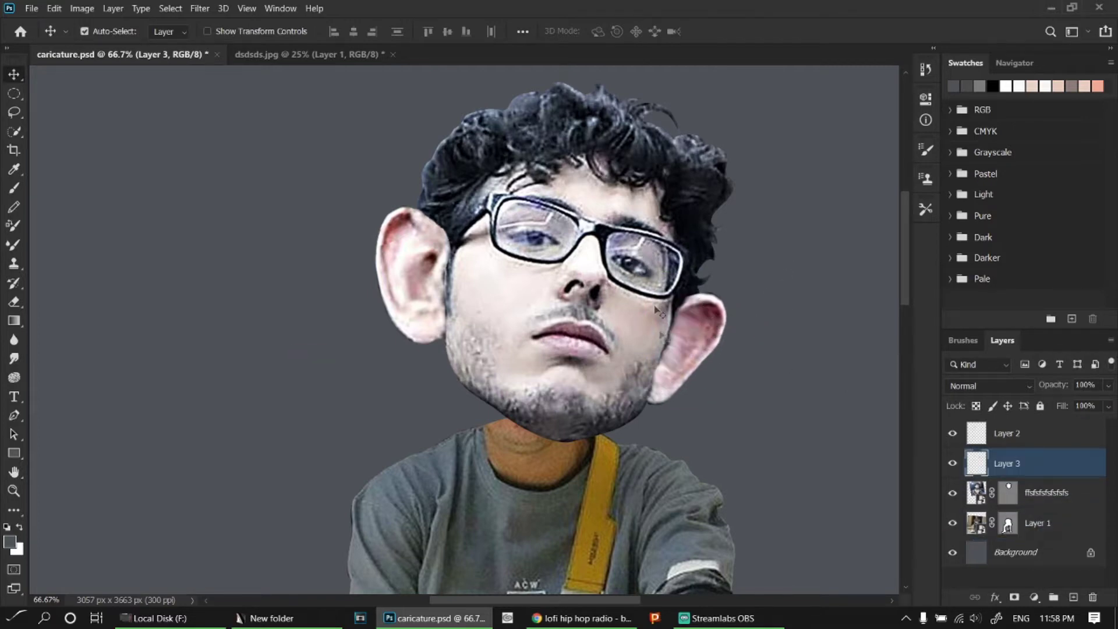
{"action": "key", "text": "e"}
{"action": "scroll", "coordinate": [643, 317], "scroll_direction": "up", "scroll_amount": 5}
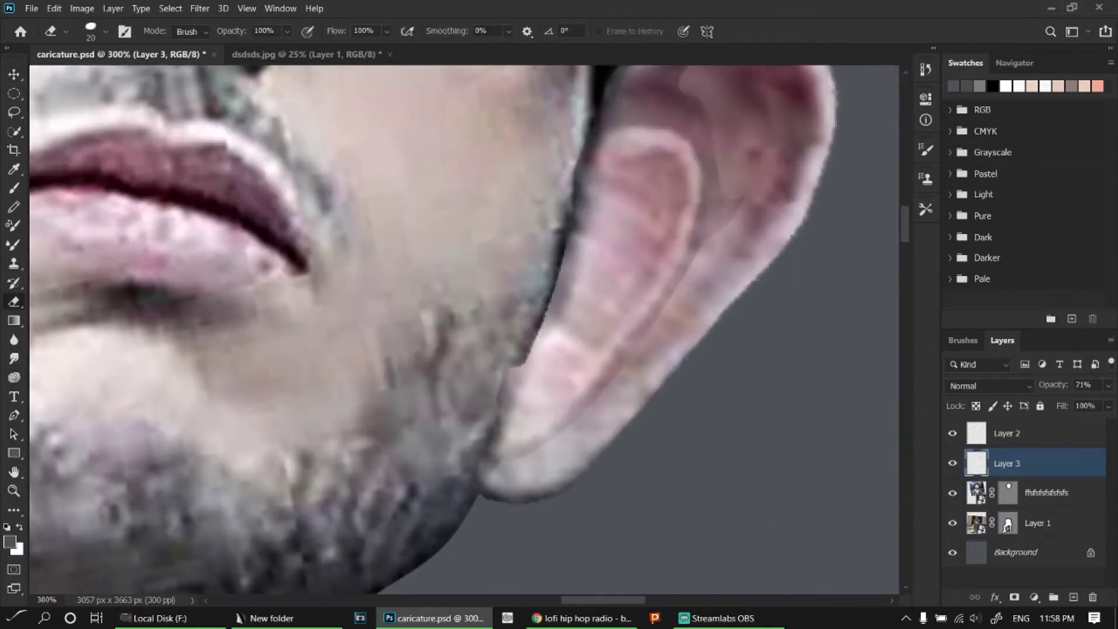
{"action": "left_click_drag", "start_coordinate": [546, 227], "coordinate": [483, 474]}
{"action": "left_click_drag", "start_coordinate": [556, 317], "coordinate": [589, 134]}
{"action": "left_click_drag", "start_coordinate": [1053, 385], "coordinate": [1076, 404]}
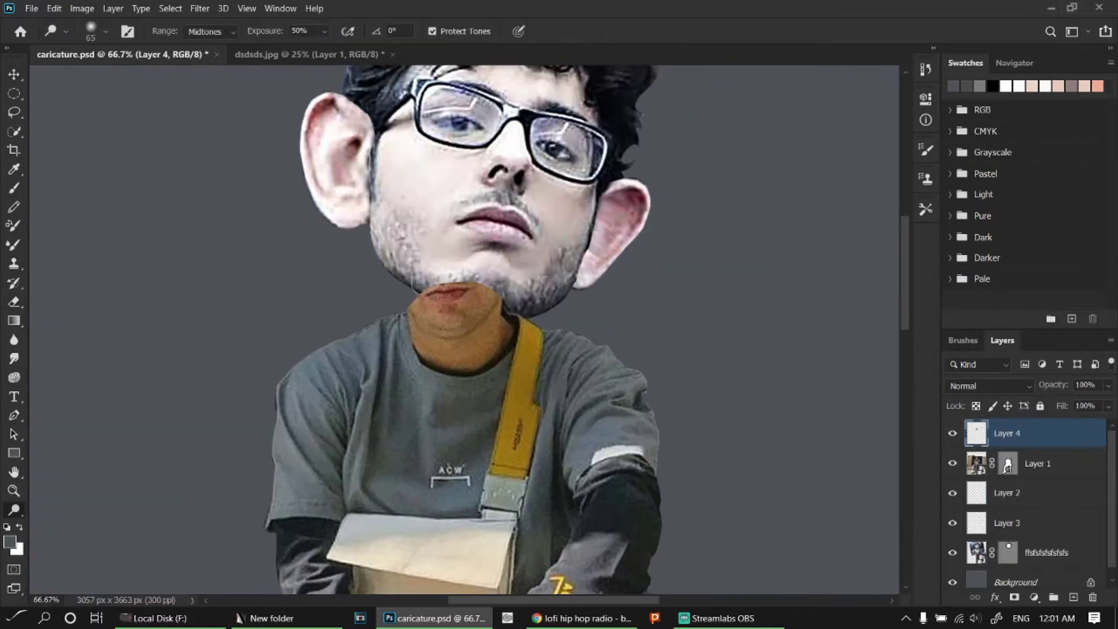
- Dodge the orange neck below the chin, lightening midtones and then shadows
{"action": "left_click", "coordinate": [209, 31]}
{"action": "left_click", "coordinate": [214, 58]}
{"action": "left_click_drag", "start_coordinate": [417, 293], "coordinate": [482, 326]}
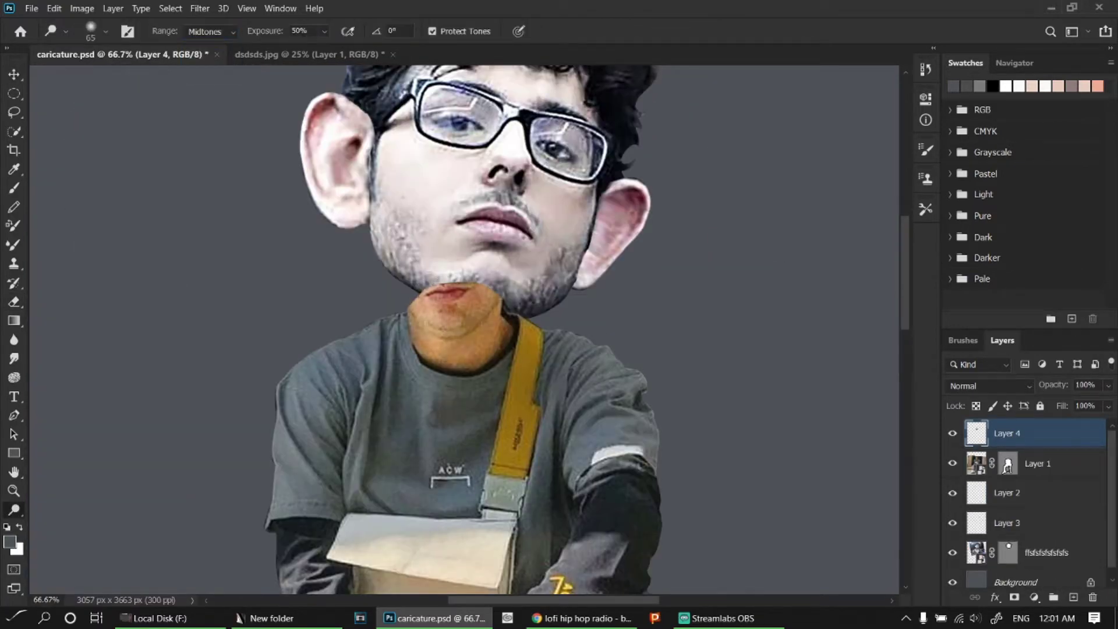
{"action": "left_click_drag", "start_coordinate": [422, 306], "coordinate": [501, 355]}
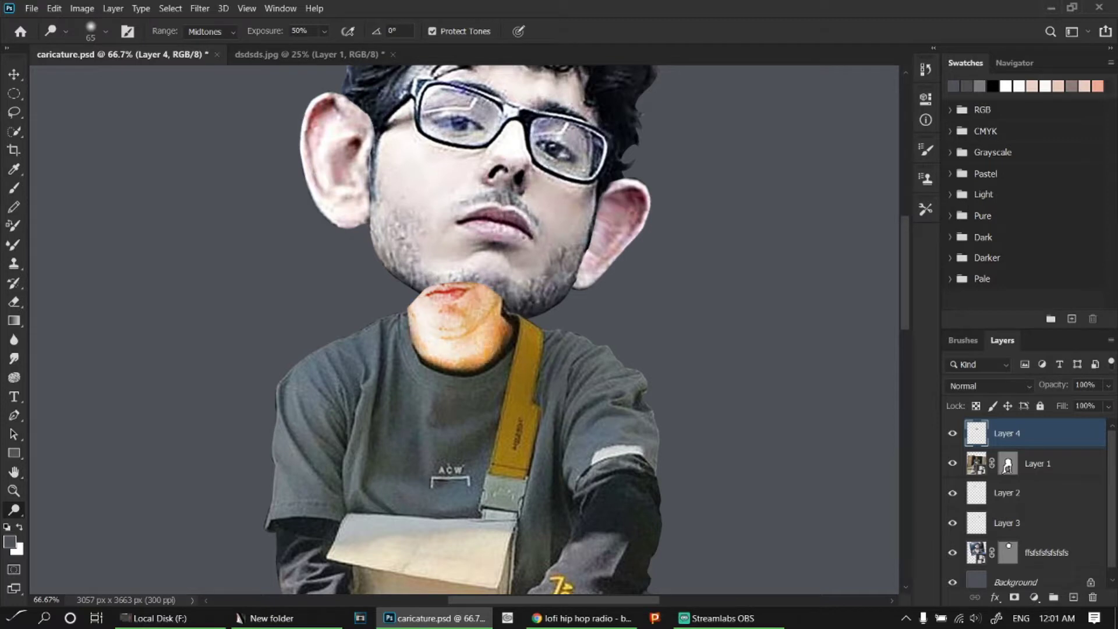
{"action": "left_click_drag", "start_coordinate": [443, 302], "coordinate": [501, 350]}
{"action": "left_click", "coordinate": [209, 31]}
{"action": "left_click", "coordinate": [205, 45]}
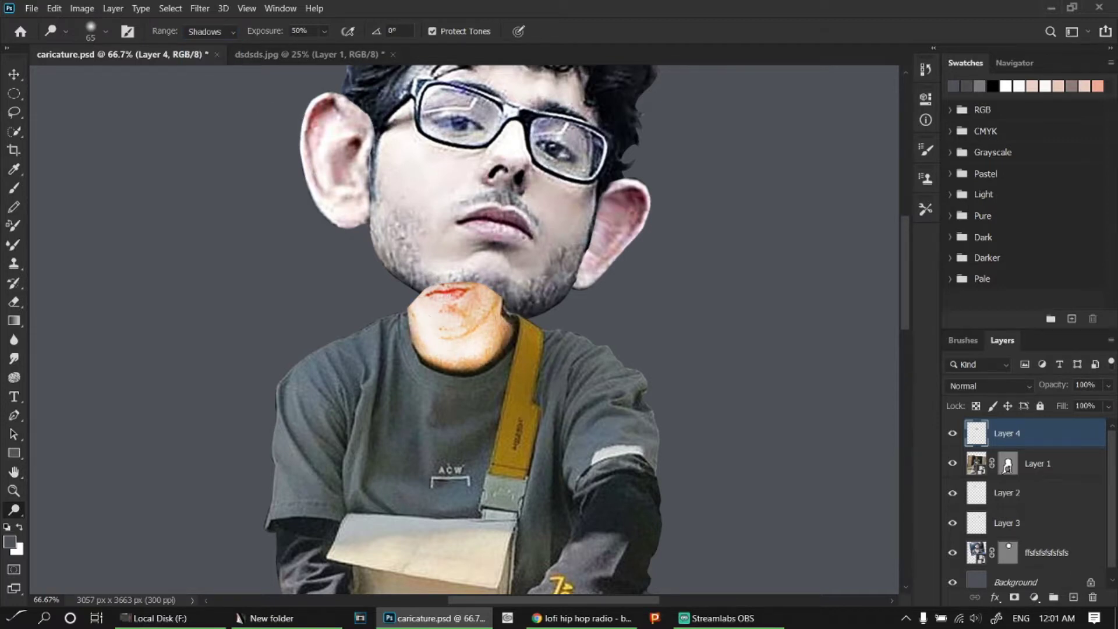
{"action": "scroll", "coordinate": [601, 252], "scroll_direction": "down", "scroll_amount": 2}
{"action": "scroll", "coordinate": [588, 365], "scroll_direction": "up", "scroll_amount": 4}
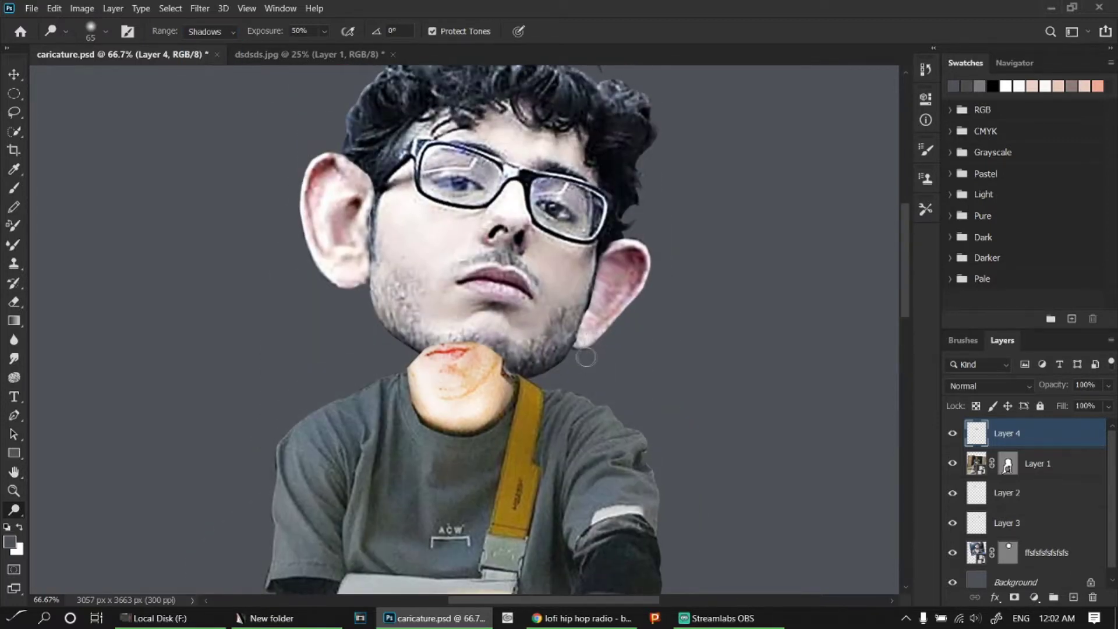
- Paint the neck reddish-pink, then a lighter pink with a smaller brush
{"action": "key", "text": "b"}
{"action": "mouse_move", "coordinate": [465, 396]}
{"action": "left_mouse_down"}
{"action": "mouse_move", "coordinate": [445, 362]}
{"action": "mouse_move", "coordinate": [488, 422]}
{"action": "left_mouse_up"}
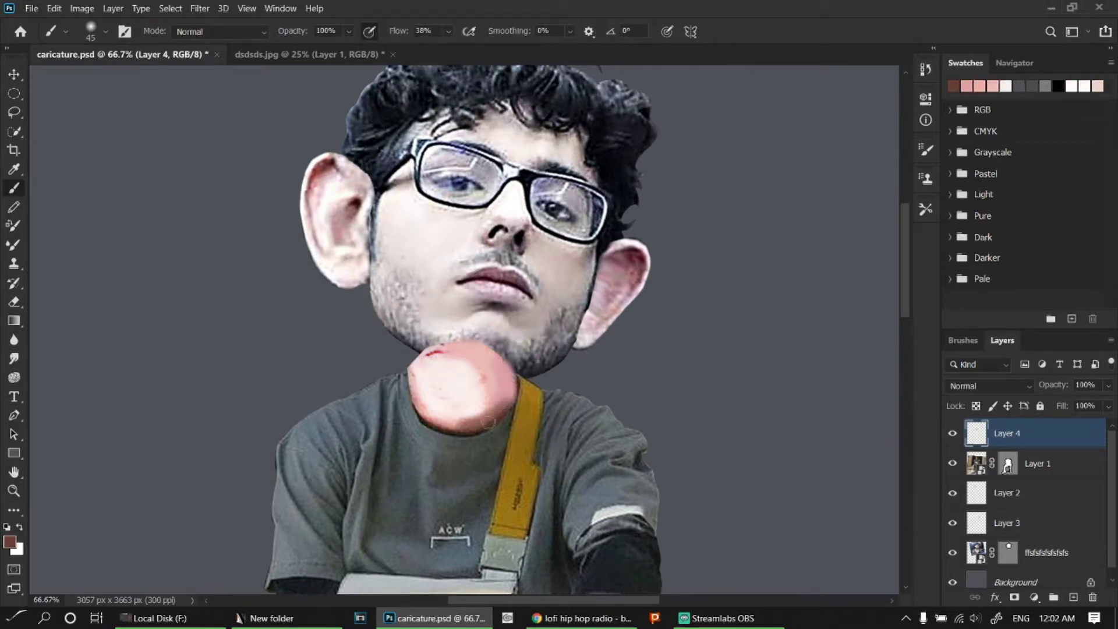
{"action": "key", "text": "["}
{"action": "key", "text": "["}
{"action": "key", "text": "["}
{"action": "left_click", "coordinate": [502, 396], "text": "alt"}
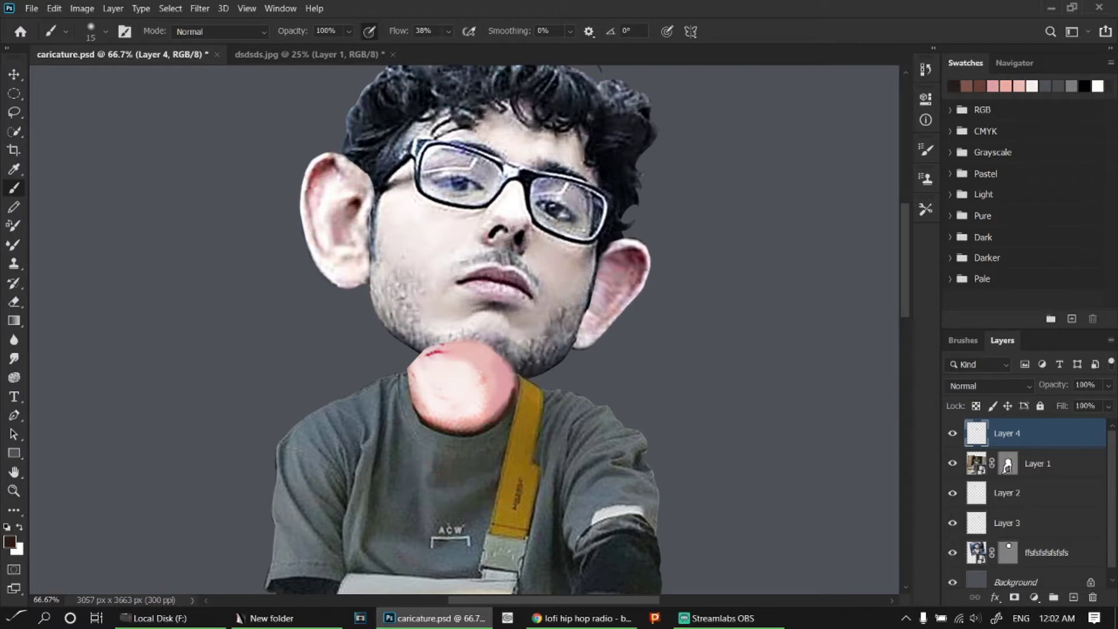
{"action": "key", "text": "bracketleft"}
{"action": "left_click", "coordinate": [453, 351], "text": "alt"}
{"action": "left_click_drag", "start_coordinate": [487, 371], "coordinate": [481, 365]}
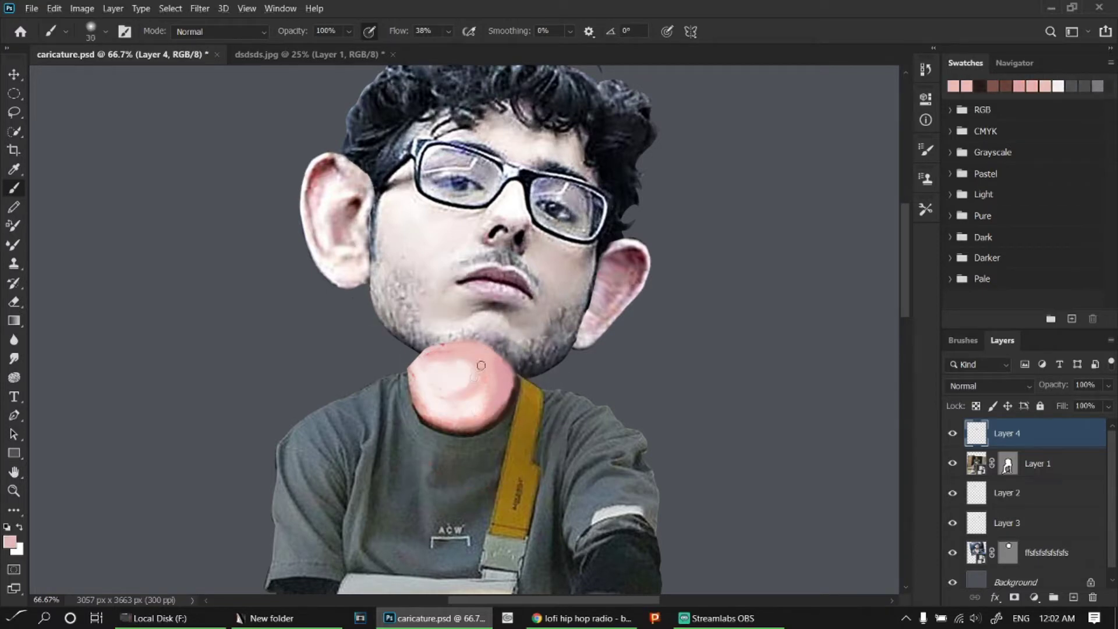
- Lower the neck colour's saturation with Hue/Saturation and save the file
{"action": "key", "text": "ctrl+minus"}
{"action": "key", "text": "ctrl+u"}
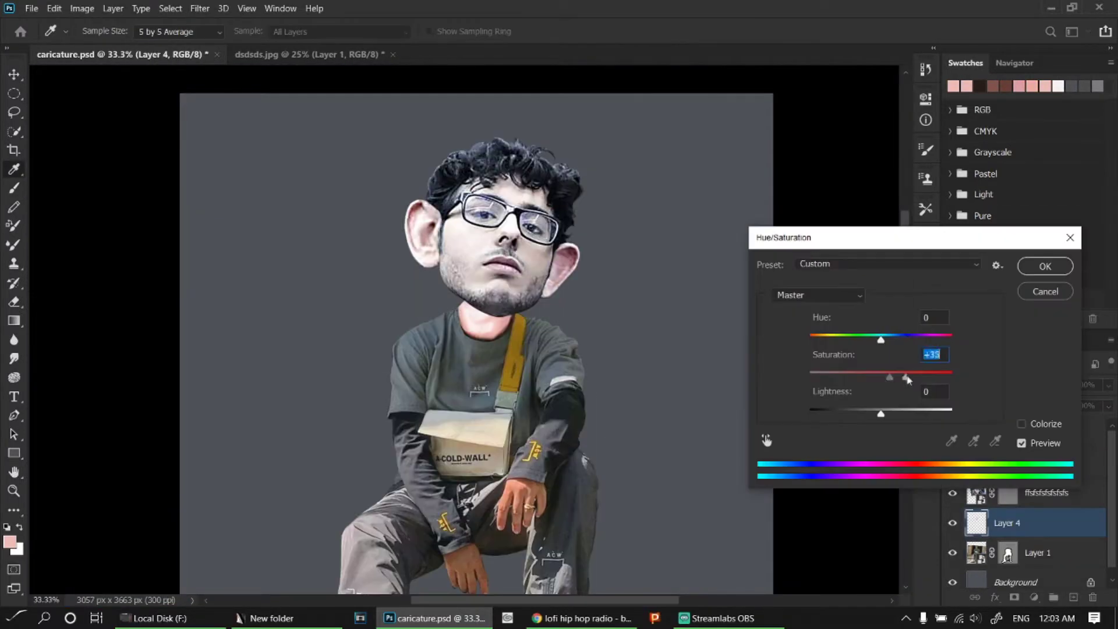
{"action": "left_click_drag", "start_coordinate": [881, 374], "coordinate": [844, 374]}
{"action": "key", "text": "Return"}
{"action": "key", "text": "ctrl+s"}
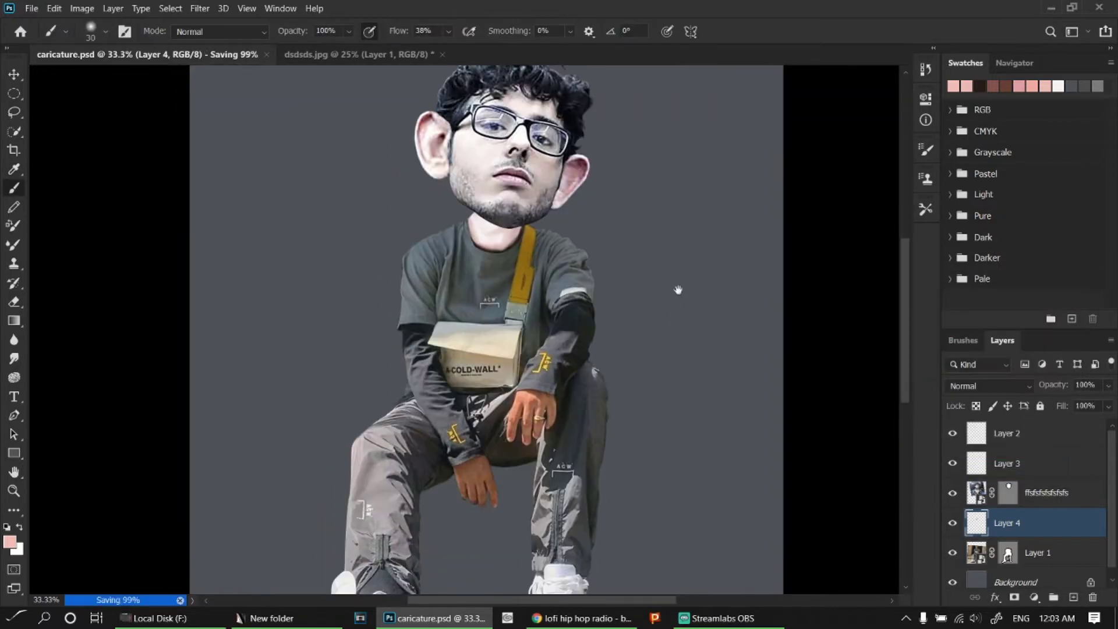
- Resize the left ear and shrink the right ear to about 87%
{"action": "key", "text": "v"}
{"action": "left_click", "coordinate": [434, 210]}
{"action": "key", "text": "ctrl+t"}
{"action": "left_click_drag", "start_coordinate": [404, 169], "coordinate": [411, 176]}
{"action": "left_click", "coordinate": [576, 250]}
{"action": "key", "text": "ctrl+t"}
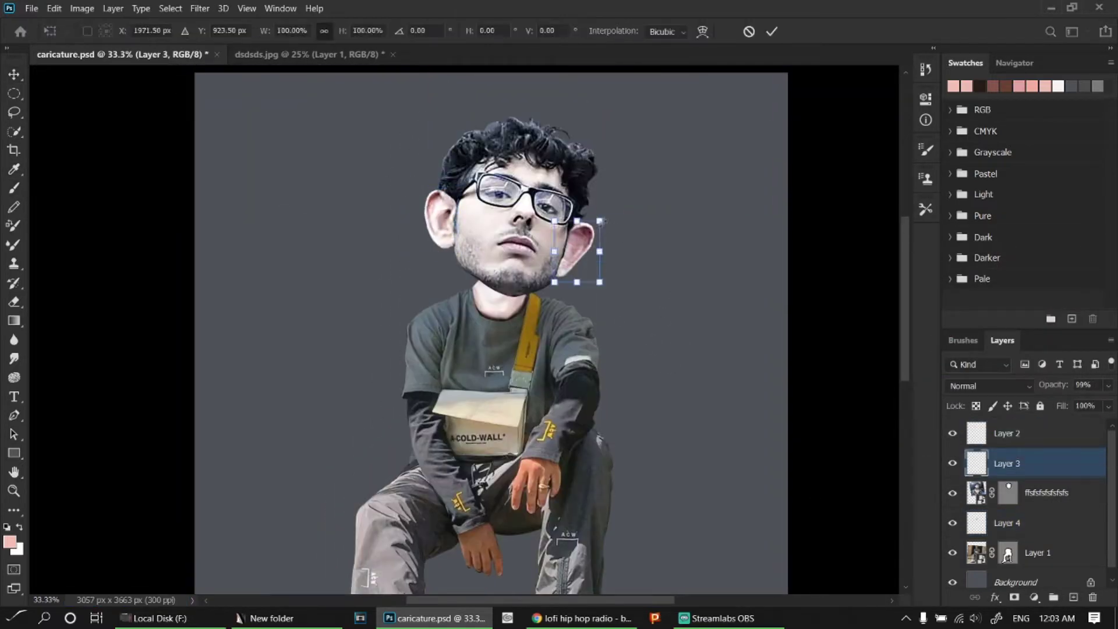
{"action": "left_click_drag", "start_coordinate": [606, 214], "coordinate": [601, 229]}
{"action": "key", "text": "Return"}
{"action": "left_click", "coordinate": [434, 221]}
- Save the file and add a new empty layer for smudging the hair
{"action": "key", "text": "ctrl+s"}
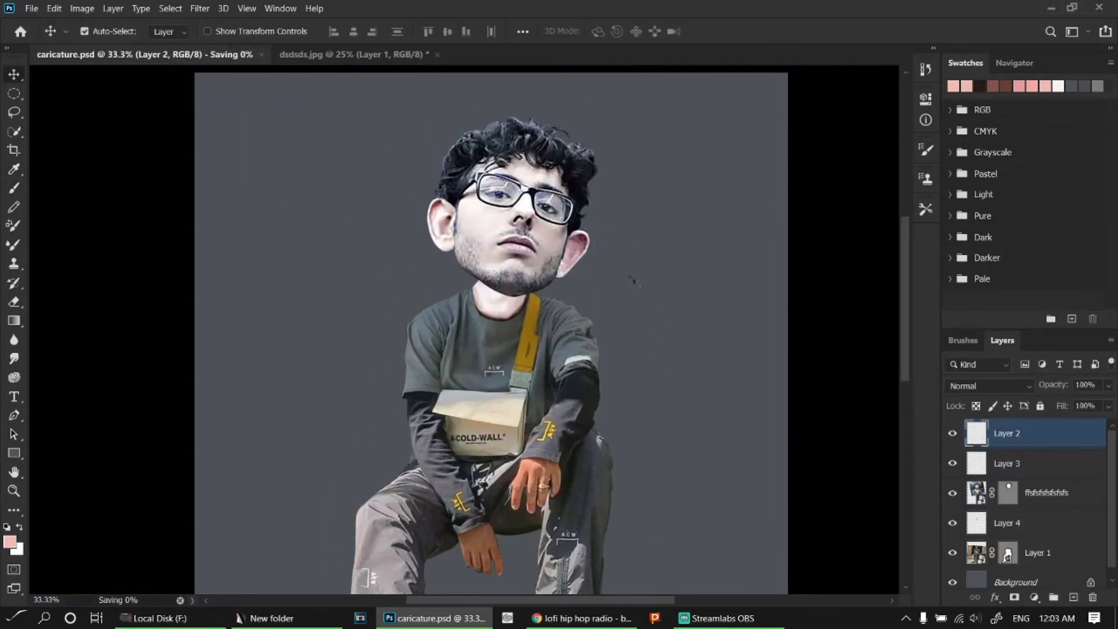
{"action": "key", "text": "ctrl+shift+alt+n"}
{"action": "key", "text": "ctrl+1"}
{"action": "key", "text": "r"}
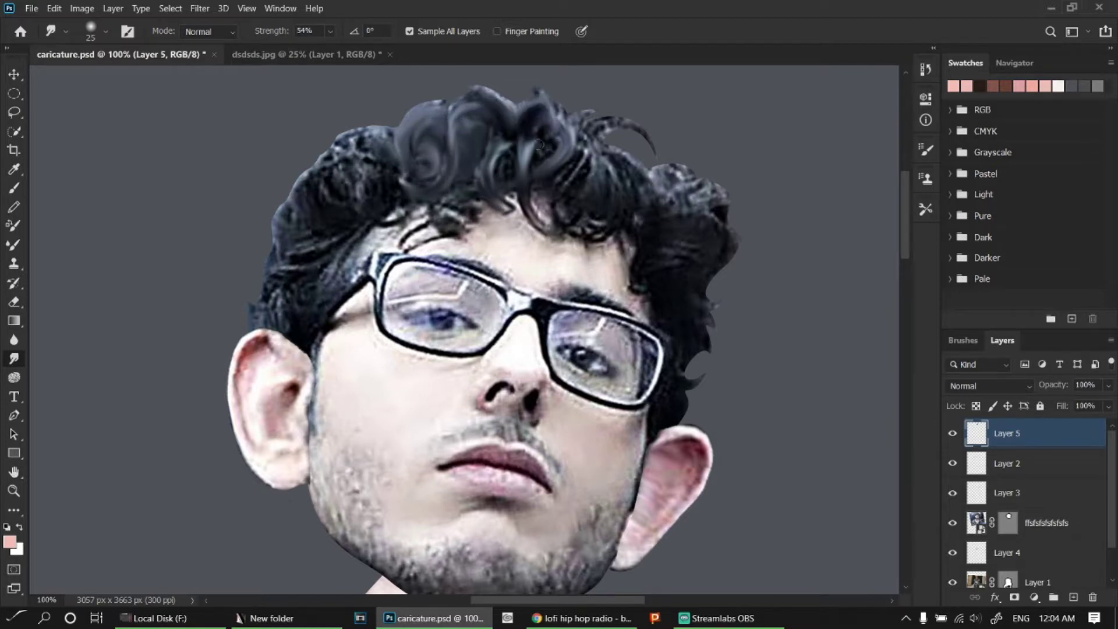
- Smudge hair strands into smooth curves, then continue at about half strength
{"action": "scroll", "coordinate": [615, 118], "scroll_direction": "up", "scroll_amount": 1}
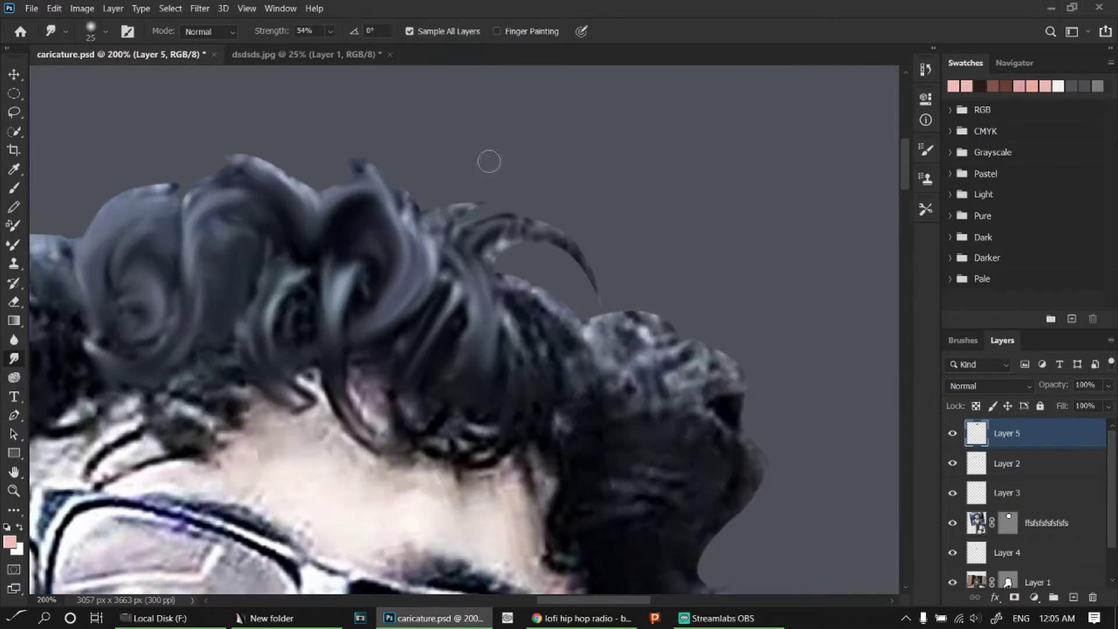
{"action": "key", "text": "bracketright"}
{"action": "key", "text": "bracketright"}
{"action": "key", "text": "bracketright"}
{"action": "left_click_drag", "start_coordinate": [530, 233], "coordinate": [597, 277]}
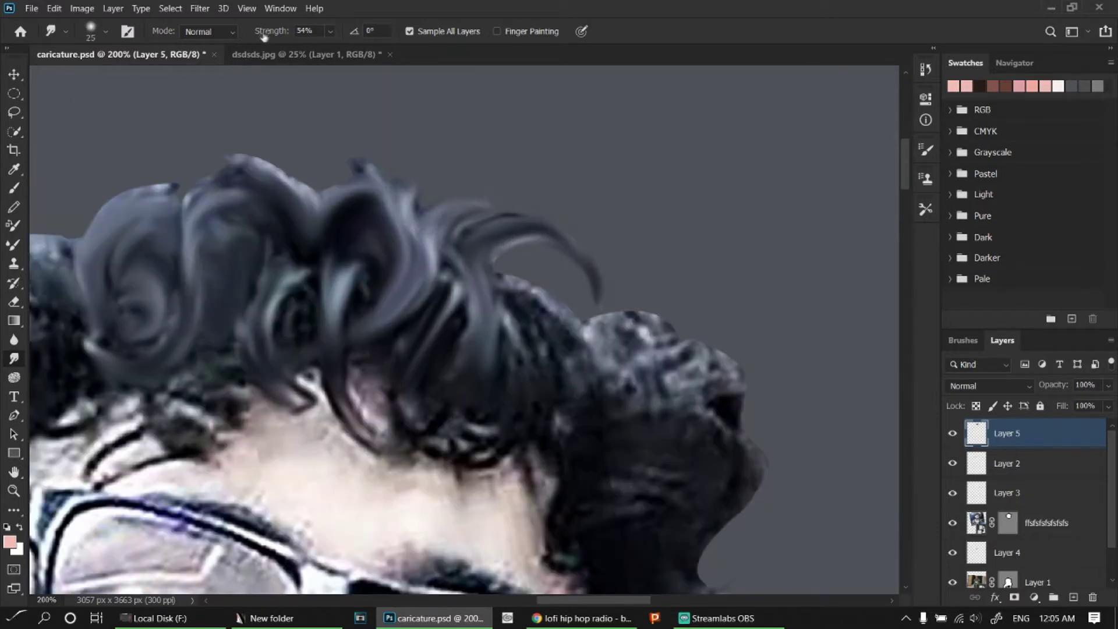
{"action": "left_click_drag", "start_coordinate": [510, 279], "coordinate": [580, 343]}
{"action": "key", "text": "5"}
{"action": "key", "text": "3"}
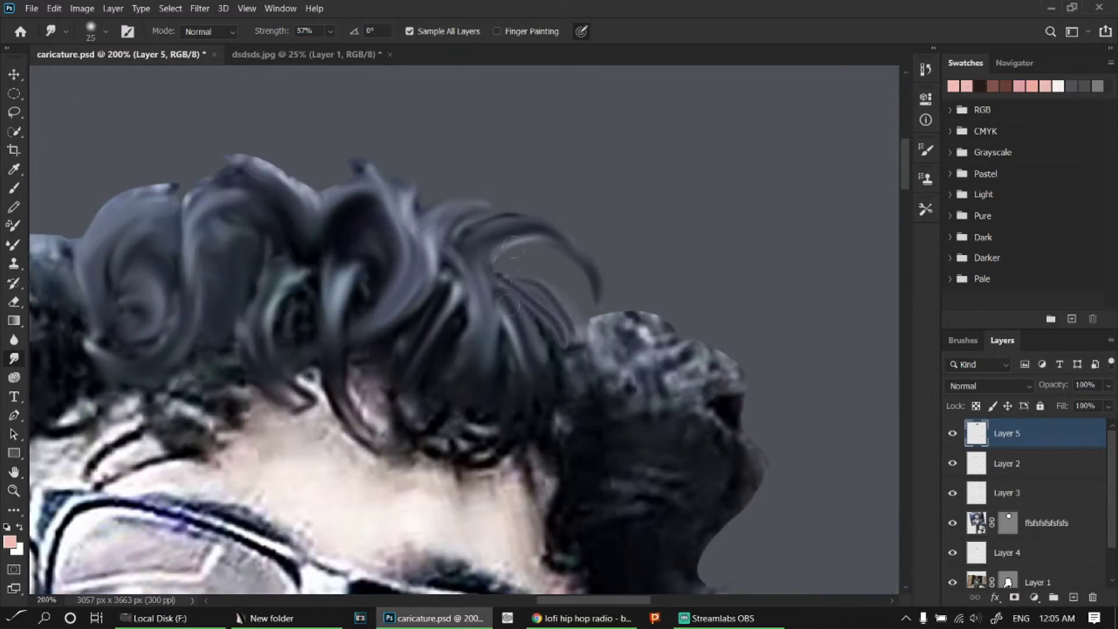
{"action": "mouse_move", "coordinate": [552, 393]}
{"action": "left_mouse_down"}
{"action": "mouse_move", "coordinate": [423, 446]}
{"action": "mouse_move", "coordinate": [358, 362]}
{"action": "left_mouse_up"}
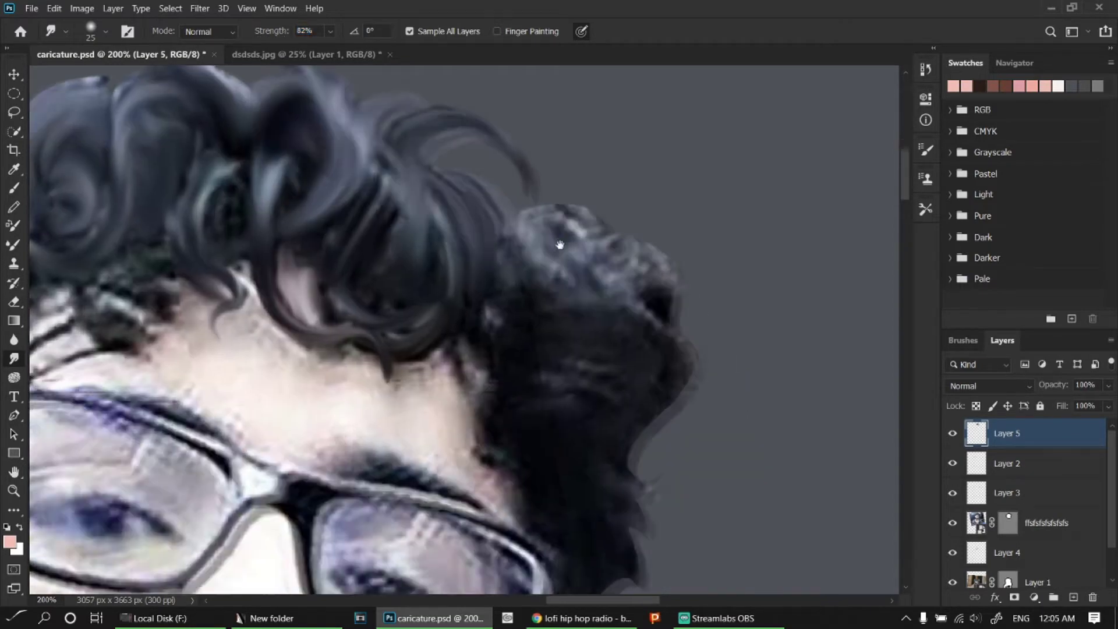
- Smudge a new curl at the hair's right side beside the face
{"action": "left_click_drag", "start_coordinate": [436, 451], "coordinate": [355, 341]}
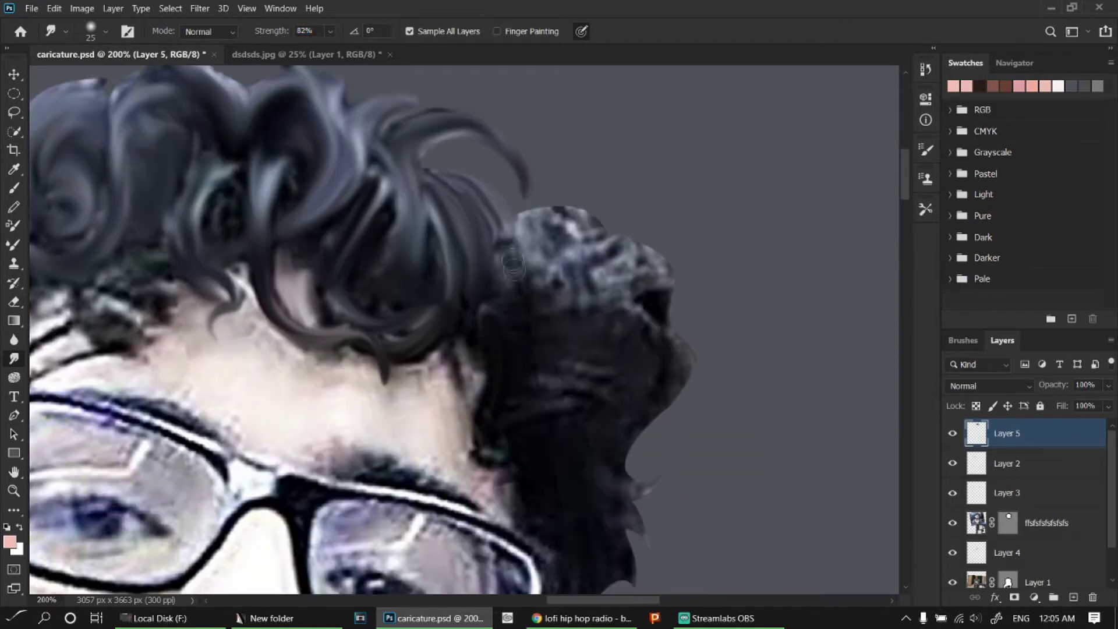
{"action": "left_click_drag", "start_coordinate": [513, 265], "coordinate": [536, 157]}
{"action": "mouse_move", "coordinate": [606, 324]}
{"action": "left_mouse_down"}
{"action": "mouse_move", "coordinate": [579, 249]}
{"action": "mouse_move", "coordinate": [695, 263]}
{"action": "mouse_move", "coordinate": [543, 382]}
{"action": "left_mouse_up"}
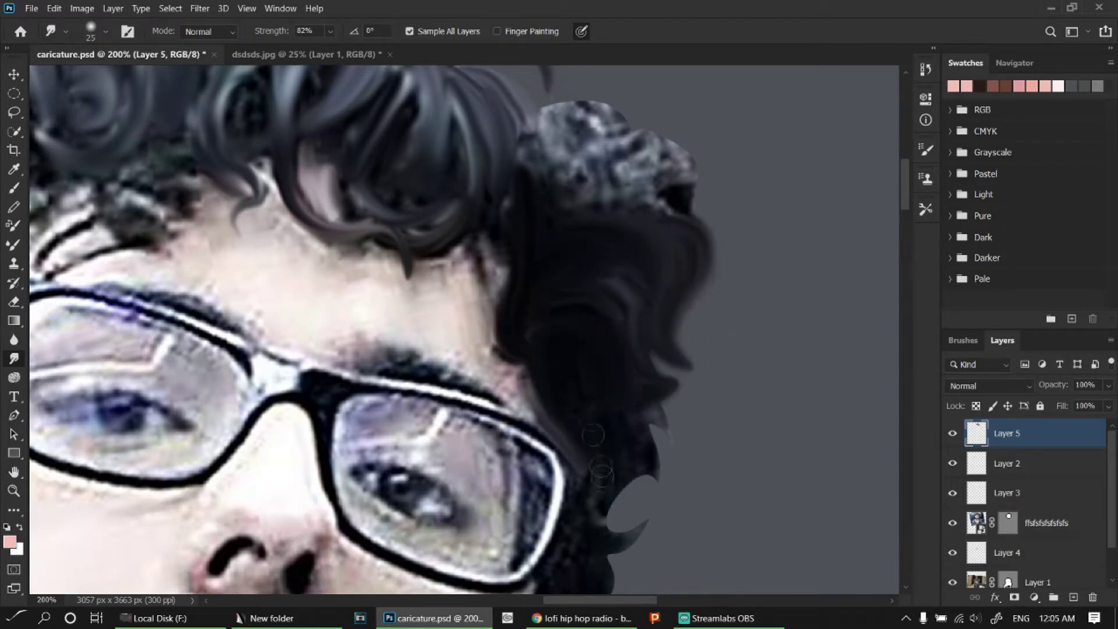
{"action": "mouse_move", "coordinate": [593, 436]}
{"action": "left_mouse_down"}
{"action": "mouse_move", "coordinate": [563, 300]}
{"action": "mouse_move", "coordinate": [609, 350]}
{"action": "left_mouse_up"}
{"action": "scroll", "coordinate": [549, 287], "scroll_direction": "down", "scroll_amount": 2}
- Hide both ear layers and smudge the hair beside the ear and jaw into darker curls
{"action": "left_click", "coordinate": [952, 492]}
{"action": "left_click", "coordinate": [953, 463]}
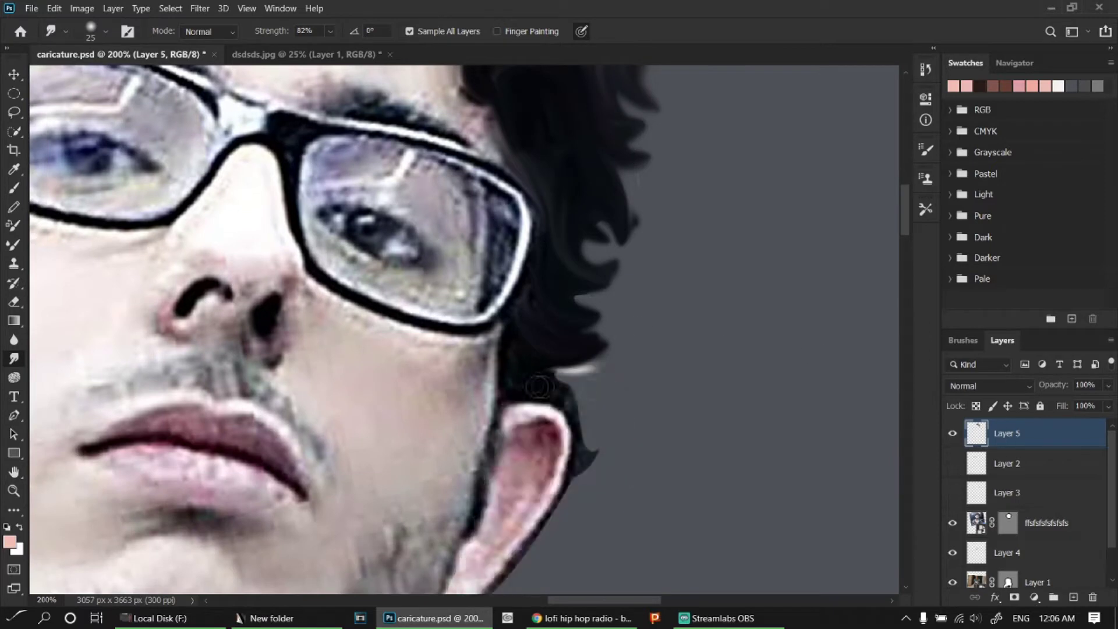
{"action": "left_click_drag", "start_coordinate": [532, 362], "coordinate": [609, 407]}
{"action": "left_click_drag", "start_coordinate": [582, 443], "coordinate": [529, 390]}
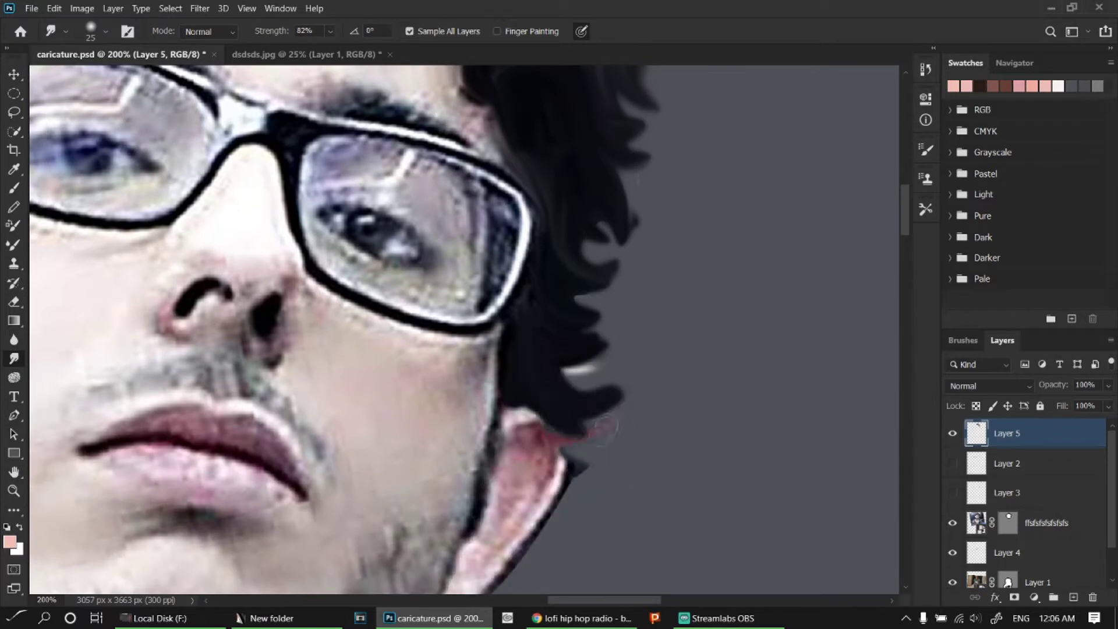
{"action": "mouse_move", "coordinate": [603, 428]}
{"action": "left_mouse_down"}
{"action": "mouse_move", "coordinate": [518, 407]}
{"action": "mouse_move", "coordinate": [536, 227]}
{"action": "mouse_move", "coordinate": [506, 372]}
{"action": "mouse_move", "coordinate": [539, 307]}
{"action": "mouse_move", "coordinate": [524, 364]}
{"action": "mouse_move", "coordinate": [570, 327]}
{"action": "mouse_move", "coordinate": [559, 431]}
{"action": "mouse_move", "coordinate": [492, 386]}
{"action": "mouse_move", "coordinate": [460, 489]}
{"action": "left_mouse_up"}
- Sample a dark hair colour and smooth the spiky hair tips below the jaw
{"action": "key", "text": "b"}
{"action": "left_click", "coordinate": [592, 309], "text": "alt"}
{"action": "left_click", "coordinate": [14, 359]}
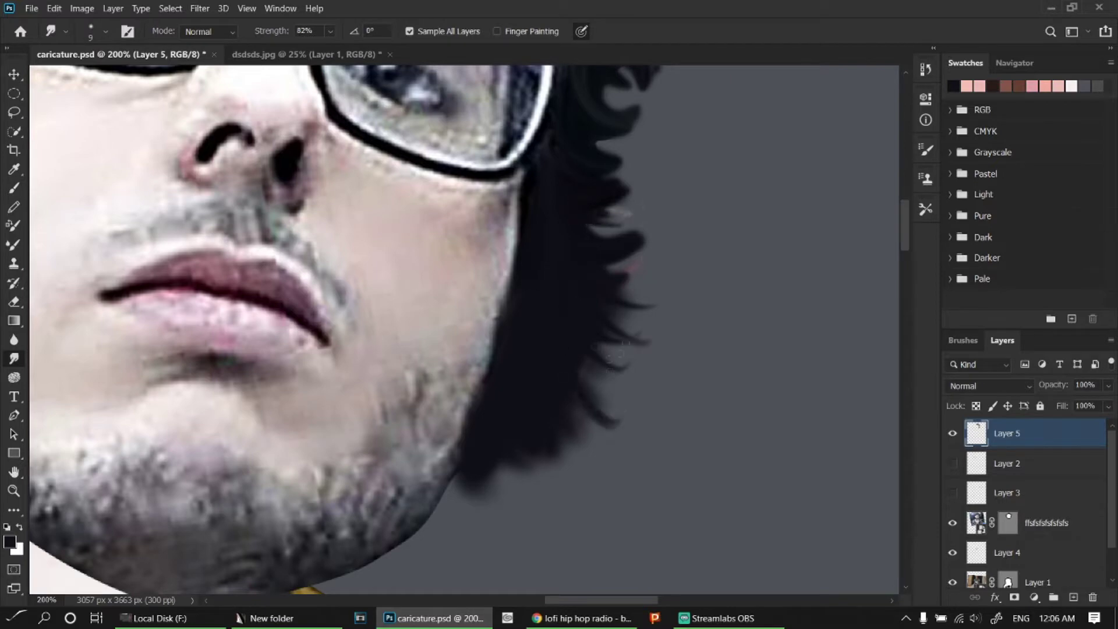
{"action": "left_click_drag", "start_coordinate": [513, 428], "coordinate": [489, 507]}
{"action": "left_click_drag", "start_coordinate": [559, 408], "coordinate": [582, 471]}
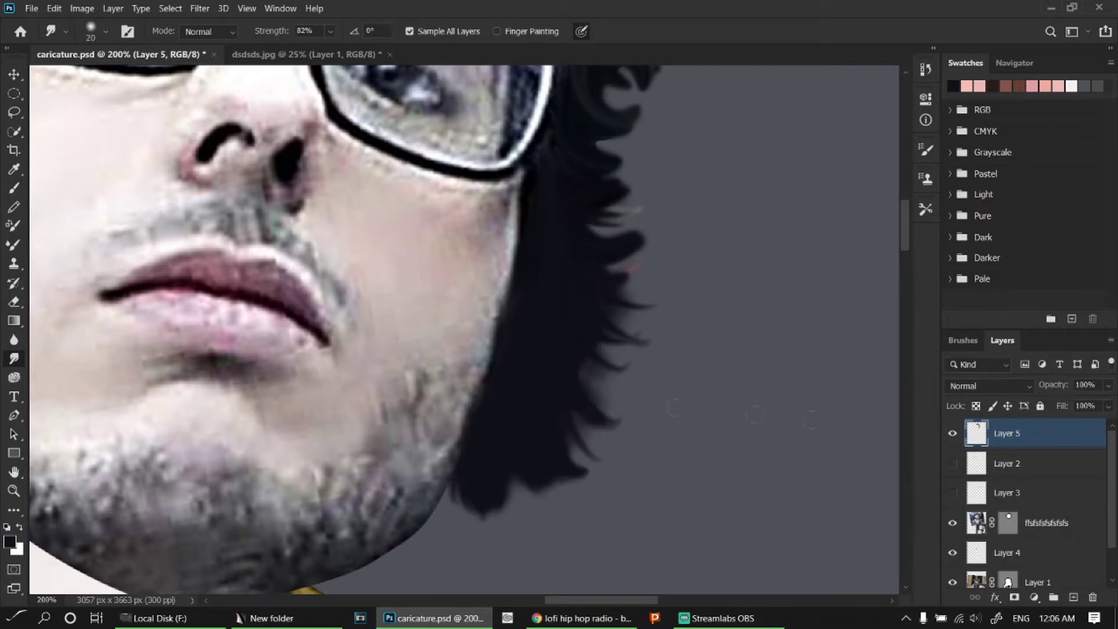
{"action": "left_click", "coordinate": [952, 493]}
{"action": "left_click", "coordinate": [1036, 495]}
- Move the right ear layer to the top of the stack and zoom in on it
{"action": "left_click_drag", "start_coordinate": [1036, 495], "coordinate": [1037, 434]}
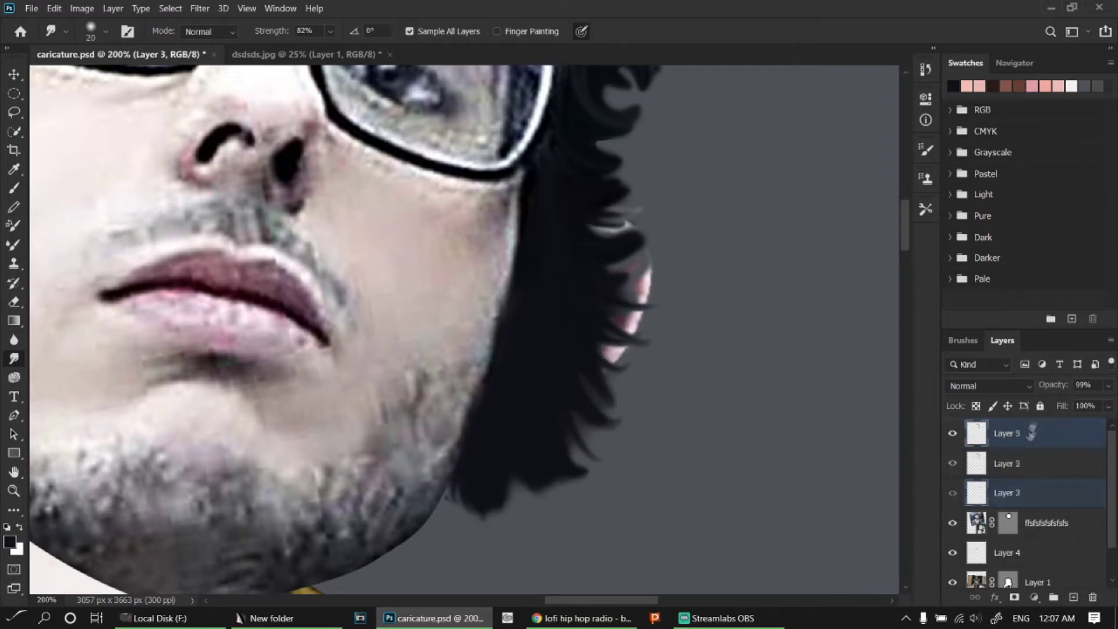
{"action": "left_click", "coordinate": [953, 493]}
{"action": "key", "text": "ctrl+minus"}
{"action": "key", "text": "ctrl+minus"}
{"action": "key", "text": "ctrl+plus"}
{"action": "key", "text": "ctrl+plus"}
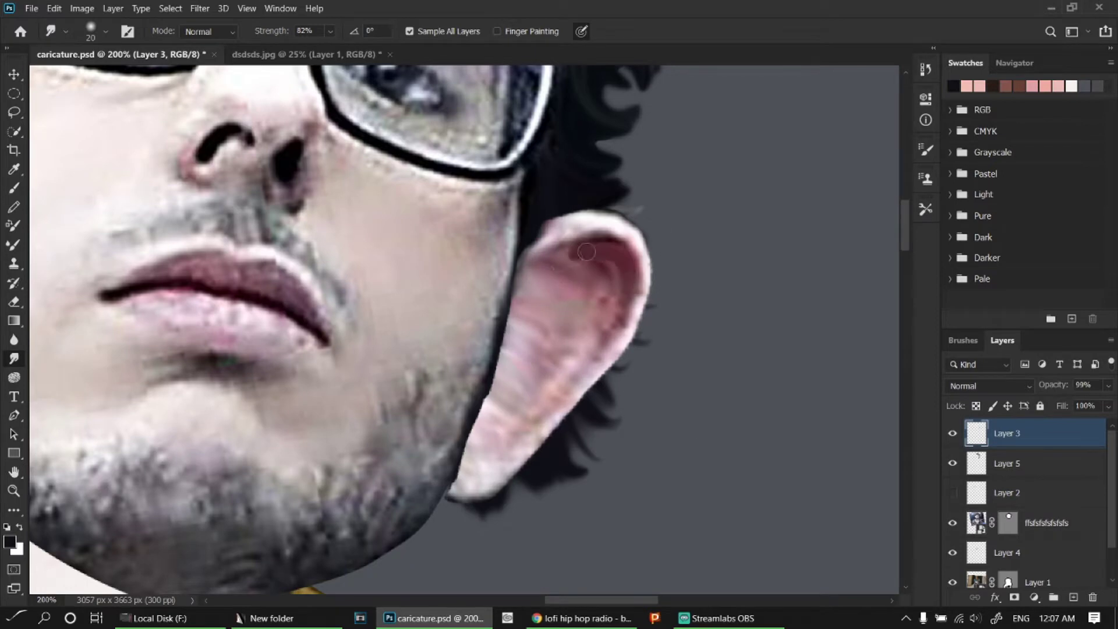
- Smudge the ear's inner curve, pink patches, ridge and lobe, then save
{"action": "key", "text": "bracketright"}
{"action": "key", "text": "bracketright"}
{"action": "left_click_drag", "start_coordinate": [559, 265], "coordinate": [539, 295]}
{"action": "left_click_drag", "start_coordinate": [596, 270], "coordinate": [616, 317]}
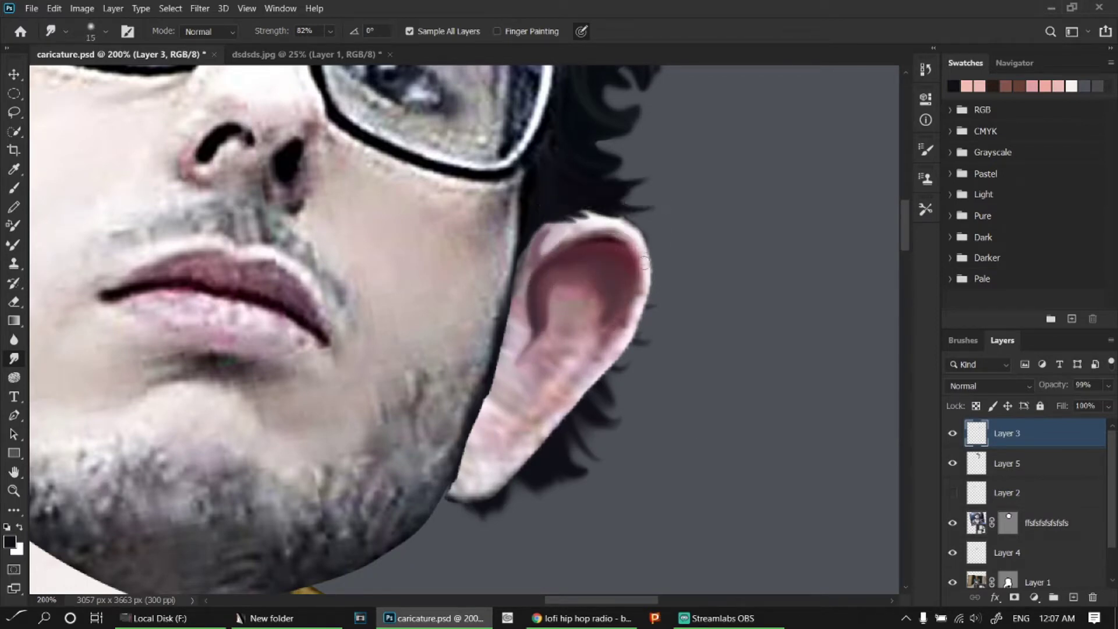
{"action": "left_click_drag", "start_coordinate": [613, 319], "coordinate": [536, 415]}
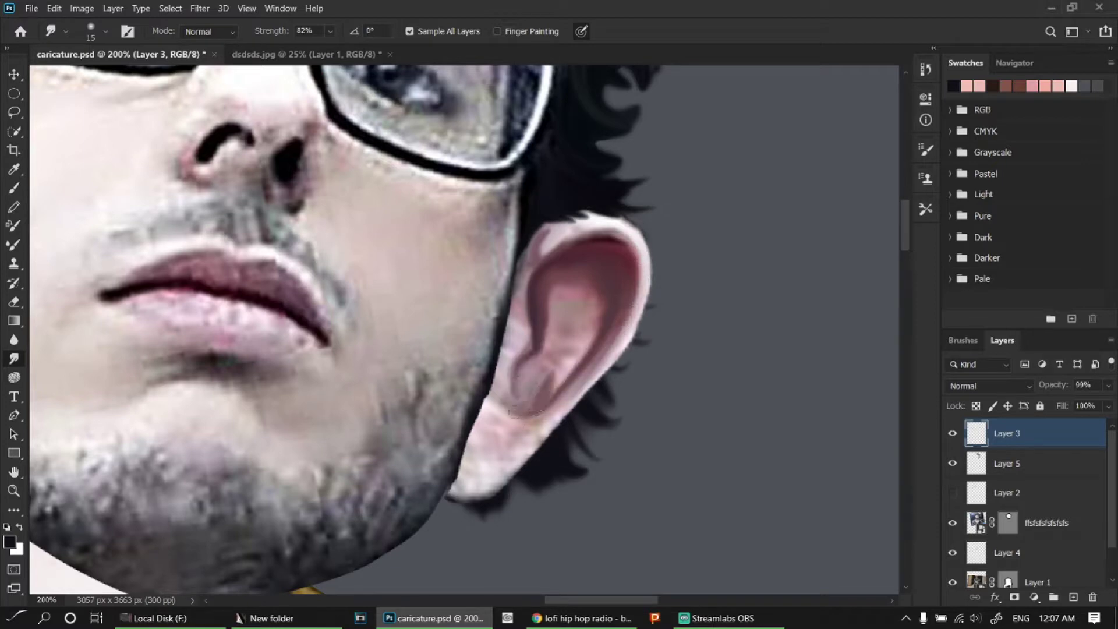
{"action": "mouse_move", "coordinate": [457, 481]}
{"action": "left_mouse_down"}
{"action": "mouse_move", "coordinate": [495, 442]}
{"action": "mouse_move", "coordinate": [530, 429]}
{"action": "left_mouse_up"}
{"action": "key", "text": "bracketright"}
{"action": "key", "text": "bracketright"}
{"action": "key", "text": "bracketright"}
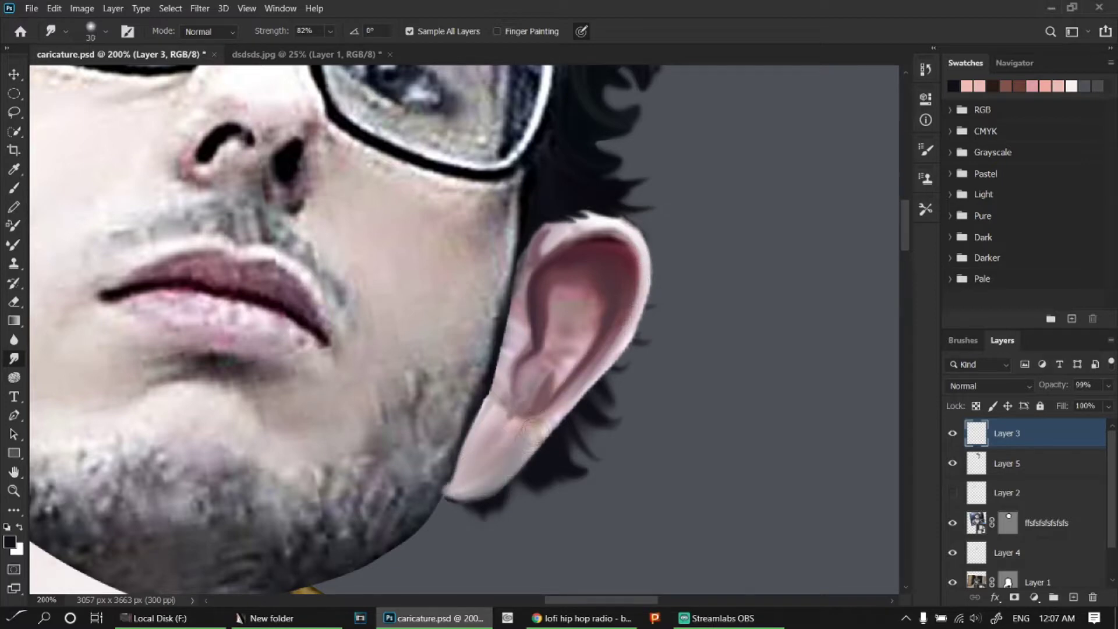
{"action": "key", "text": "ctrl+s"}
- Streak the top-left hair into swirling curled strands
{"action": "left_click_drag", "start_coordinate": [548, 264], "coordinate": [373, 326]}
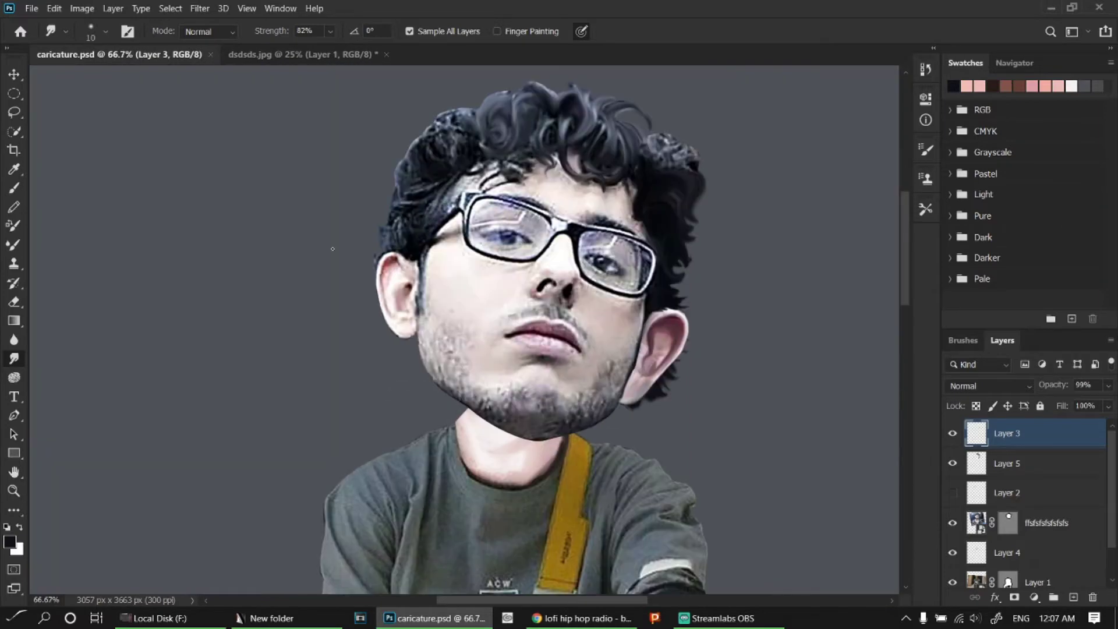
{"action": "left_click_drag", "start_coordinate": [518, 241], "coordinate": [366, 549]}
{"action": "left_click_drag", "start_coordinate": [483, 110], "coordinate": [396, 143]}
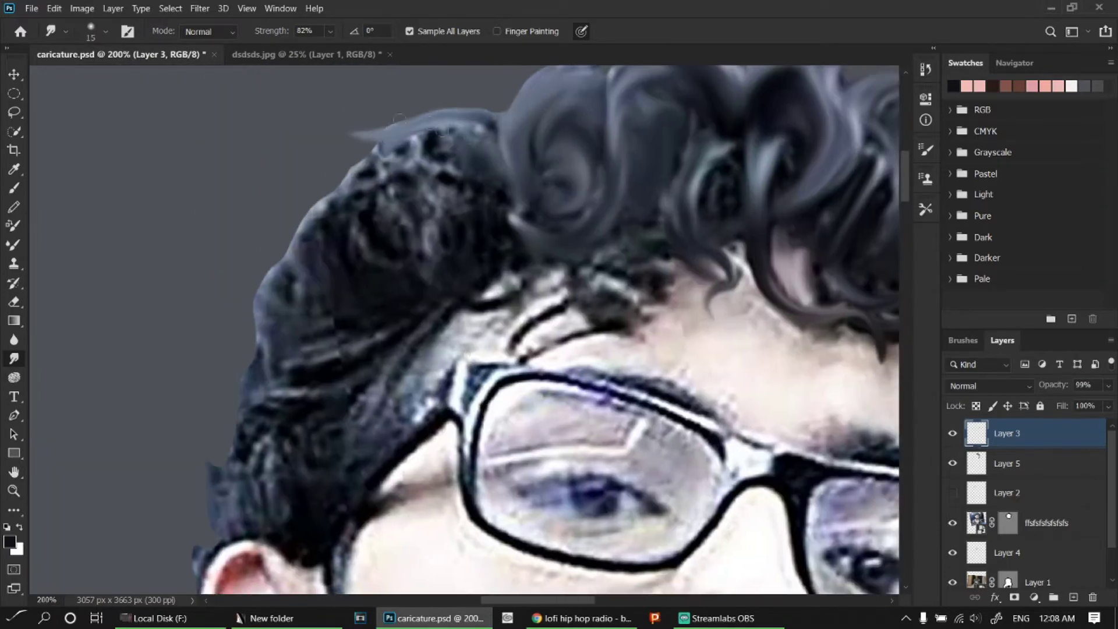
{"action": "left_click_drag", "start_coordinate": [495, 81], "coordinate": [373, 152]}
{"action": "mouse_move", "coordinate": [471, 157]}
{"action": "left_mouse_down"}
{"action": "mouse_move", "coordinate": [414, 263]}
{"action": "mouse_move", "coordinate": [466, 274]}
{"action": "left_mouse_up"}
{"action": "left_click_drag", "start_coordinate": [442, 169], "coordinate": [431, 274]}
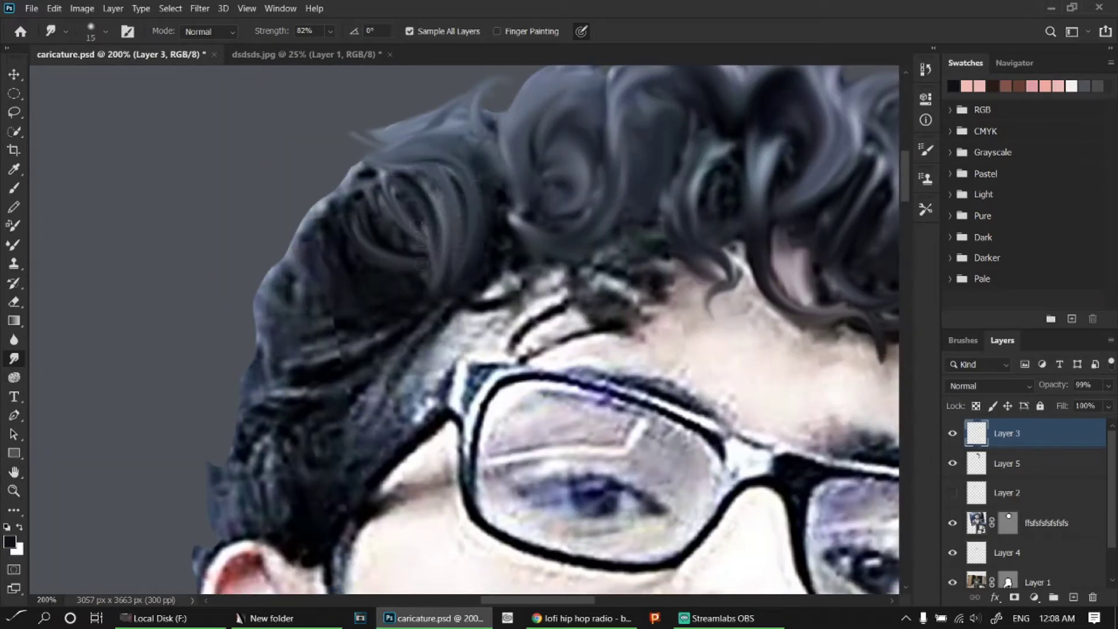
{"action": "mouse_move", "coordinate": [361, 169]}
{"action": "left_mouse_down"}
{"action": "mouse_move", "coordinate": [315, 216]}
{"action": "mouse_move", "coordinate": [271, 291]}
{"action": "left_mouse_up"}
- Sweep the left-side hair outward into curls and curl the hair over the temple
{"action": "left_click_drag", "start_coordinate": [350, 344], "coordinate": [227, 364]}
{"action": "mouse_move", "coordinate": [315, 396]}
{"action": "left_mouse_down"}
{"action": "mouse_move", "coordinate": [221, 449]}
{"action": "mouse_move", "coordinate": [221, 512]}
{"action": "left_mouse_up"}
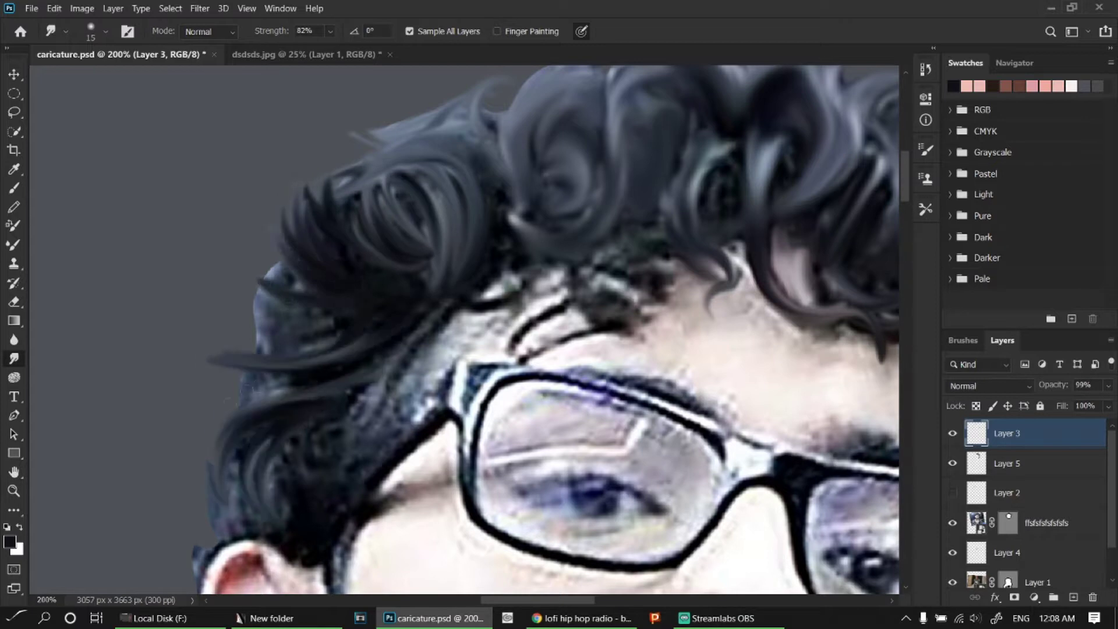
{"action": "left_click_drag", "start_coordinate": [326, 349], "coordinate": [215, 407]}
{"action": "left_click_drag", "start_coordinate": [343, 315], "coordinate": [267, 239]}
{"action": "left_click_drag", "start_coordinate": [459, 271], "coordinate": [553, 160]}
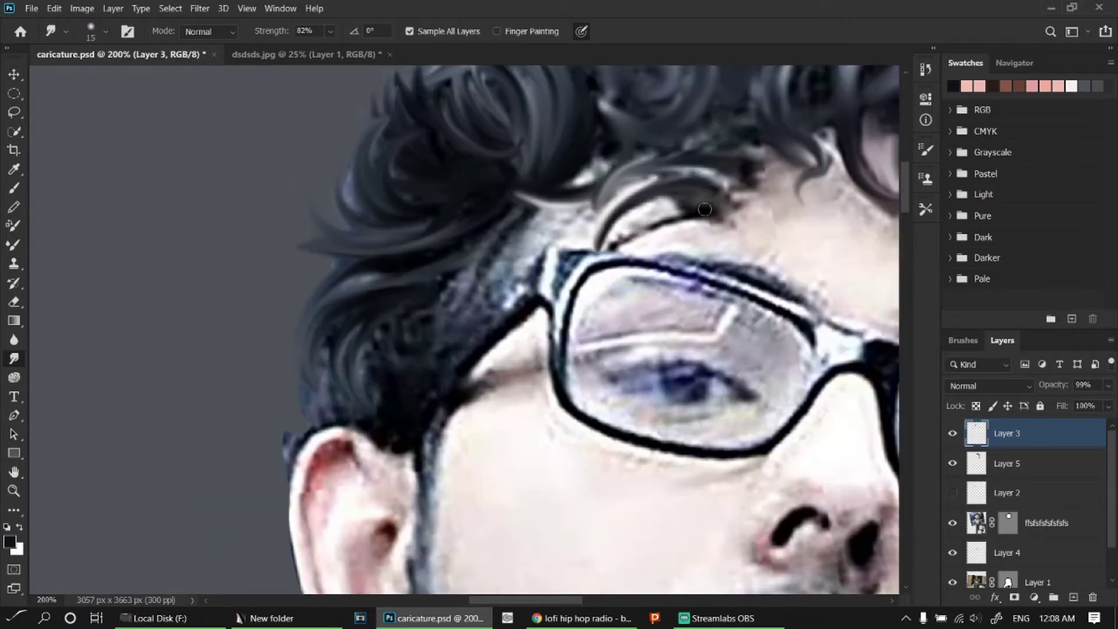
{"action": "left_click_drag", "start_coordinate": [711, 163], "coordinate": [594, 250]}
{"action": "mouse_move", "coordinate": [629, 180]}
{"action": "left_mouse_down"}
{"action": "mouse_move", "coordinate": [367, 397]}
{"action": "mouse_move", "coordinate": [270, 429]}
{"action": "mouse_move", "coordinate": [400, 424]}
{"action": "mouse_move", "coordinate": [519, 274]}
{"action": "left_mouse_up"}
- Erase the stray hair, the face photo's original ear, and the red-white ear outline on Layer 3
{"action": "key", "text": "e"}
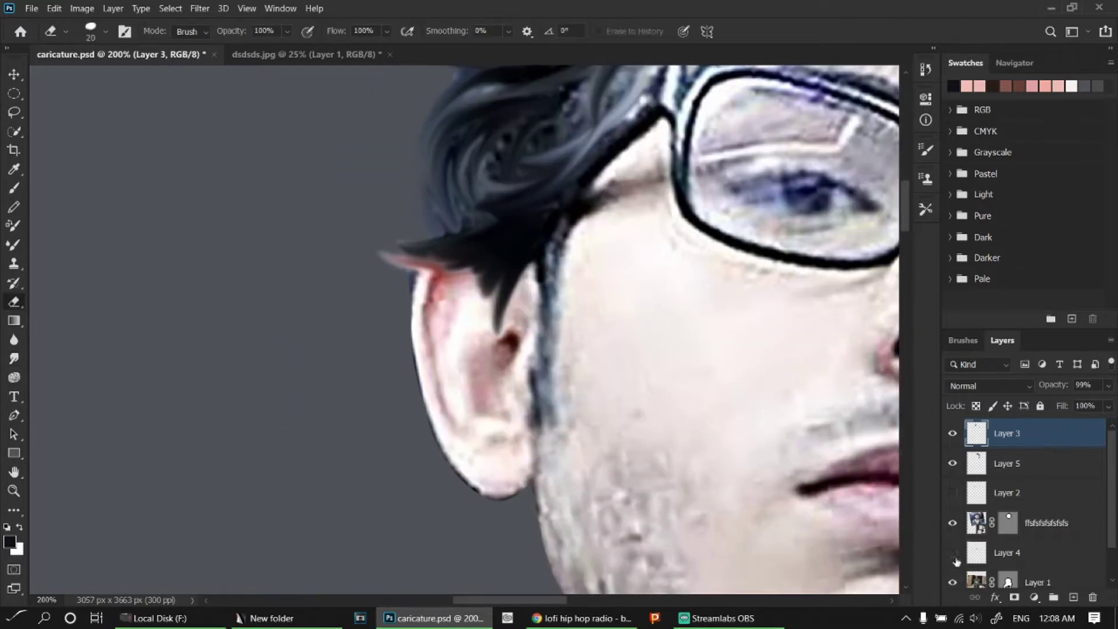
{"action": "right_click", "coordinate": [1008, 524]}
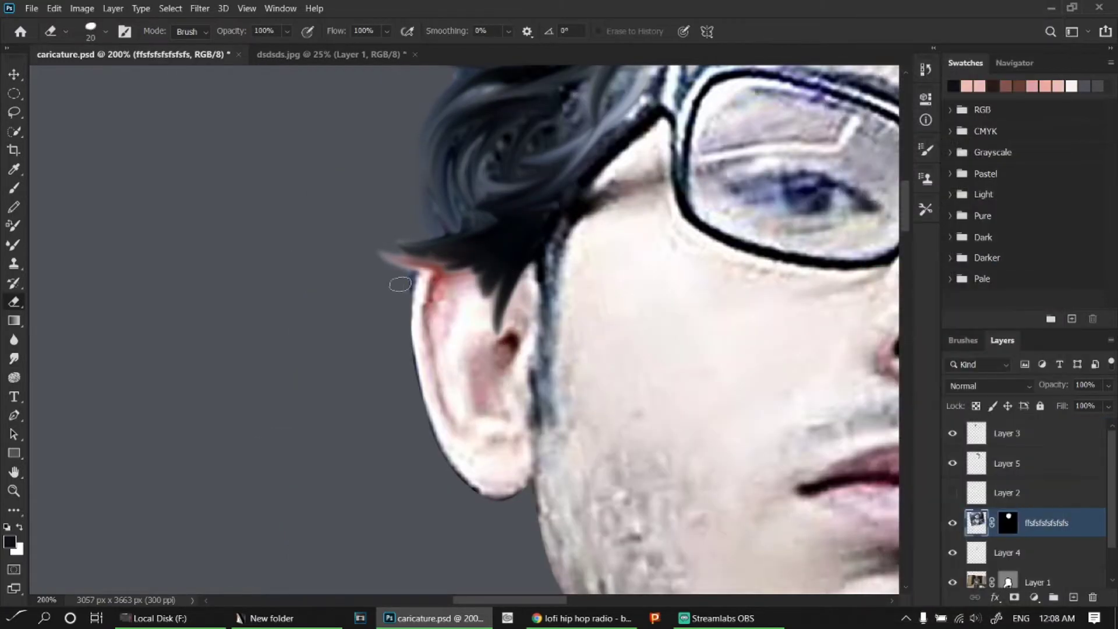
{"action": "mouse_move", "coordinate": [399, 282]}
{"action": "left_mouse_down"}
{"action": "mouse_move", "coordinate": [482, 322]}
{"action": "mouse_move", "coordinate": [522, 442]}
{"action": "mouse_move", "coordinate": [521, 495]}
{"action": "left_mouse_up"}
{"action": "left_click_drag", "start_coordinate": [443, 302], "coordinate": [466, 437]}
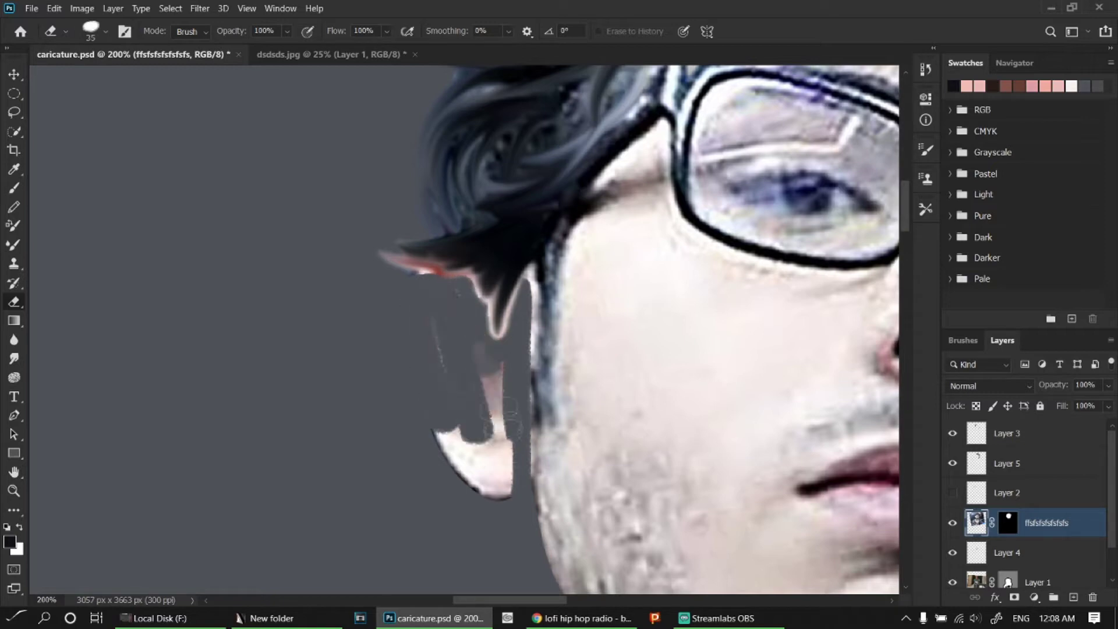
{"action": "left_click_drag", "start_coordinate": [472, 350], "coordinate": [498, 477]}
{"action": "left_click", "coordinate": [1007, 433]}
{"action": "left_click_drag", "start_coordinate": [407, 262], "coordinate": [501, 350]}
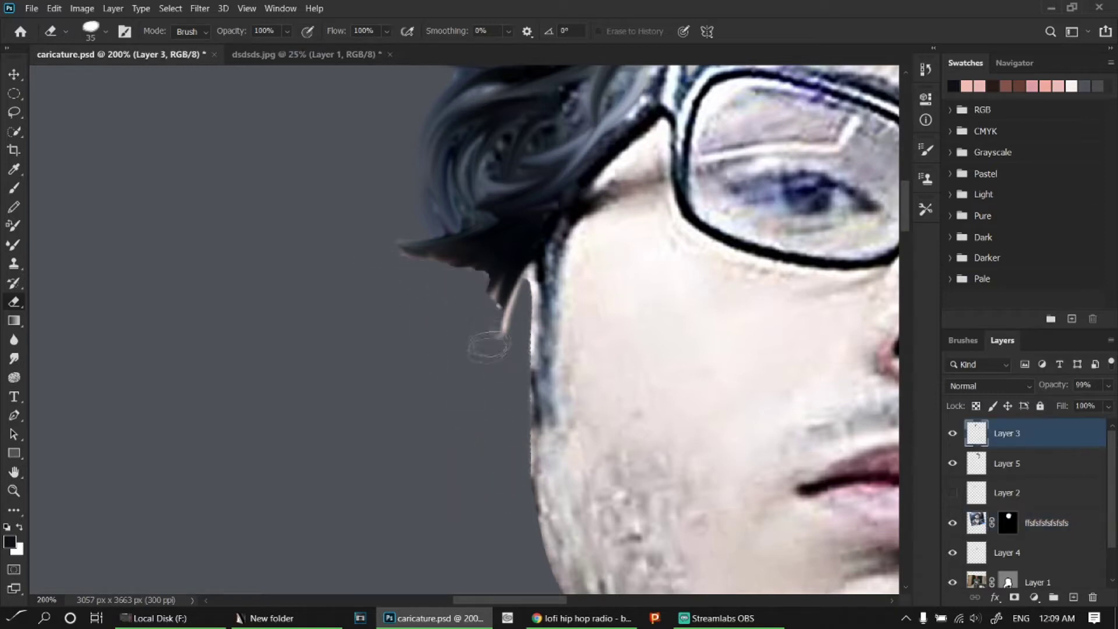
- Smudge hair strands down over the left cheek edge
{"action": "key", "text": "b"}
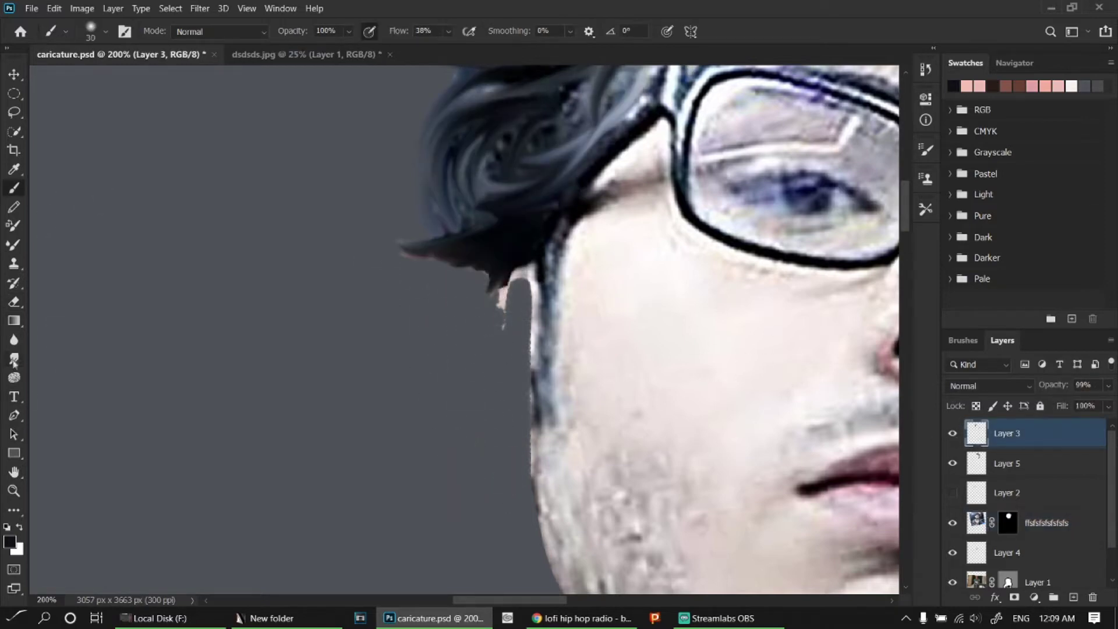
{"action": "left_click", "coordinate": [14, 359]}
{"action": "left_click_drag", "start_coordinate": [442, 256], "coordinate": [489, 303]}
{"action": "mouse_move", "coordinate": [501, 250]}
{"action": "left_mouse_down"}
{"action": "mouse_move", "coordinate": [524, 338]}
{"action": "mouse_move", "coordinate": [524, 402]}
{"action": "left_mouse_up"}
{"action": "left_click_drag", "start_coordinate": [507, 326], "coordinate": [495, 434]}
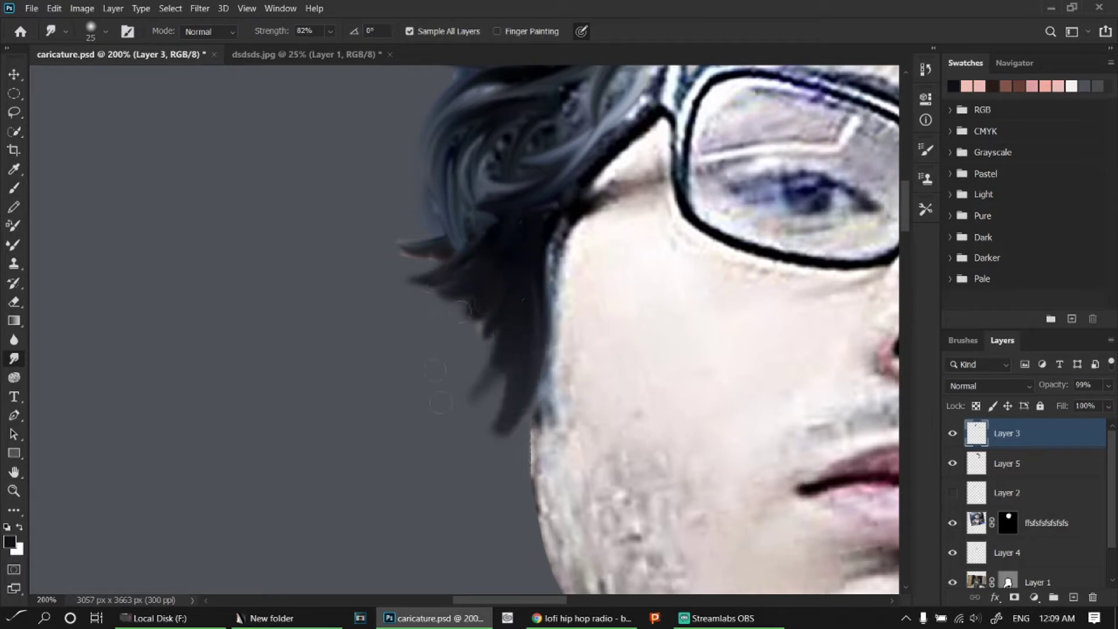
{"action": "left_click_drag", "start_coordinate": [441, 402], "coordinate": [512, 495]}
{"action": "mouse_move", "coordinate": [396, 326]}
{"action": "left_mouse_down"}
{"action": "mouse_move", "coordinate": [429, 483]}
{"action": "mouse_move", "coordinate": [516, 439]}
{"action": "left_mouse_up"}
- Show the left-hand ear Layer 2, move it to the top of the stack, and save
{"action": "key", "text": "ctrl+minus"}
{"action": "key", "text": "ctrl+minus"}
{"action": "key", "text": "ctrl+s"}
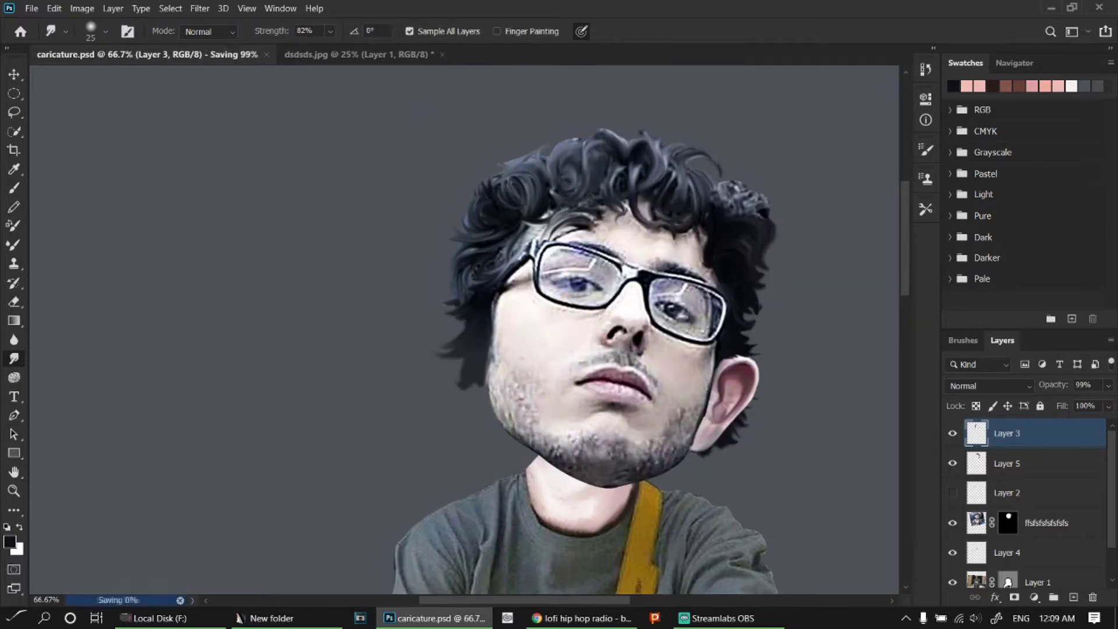
{"action": "key", "text": "ctrl+plus"}
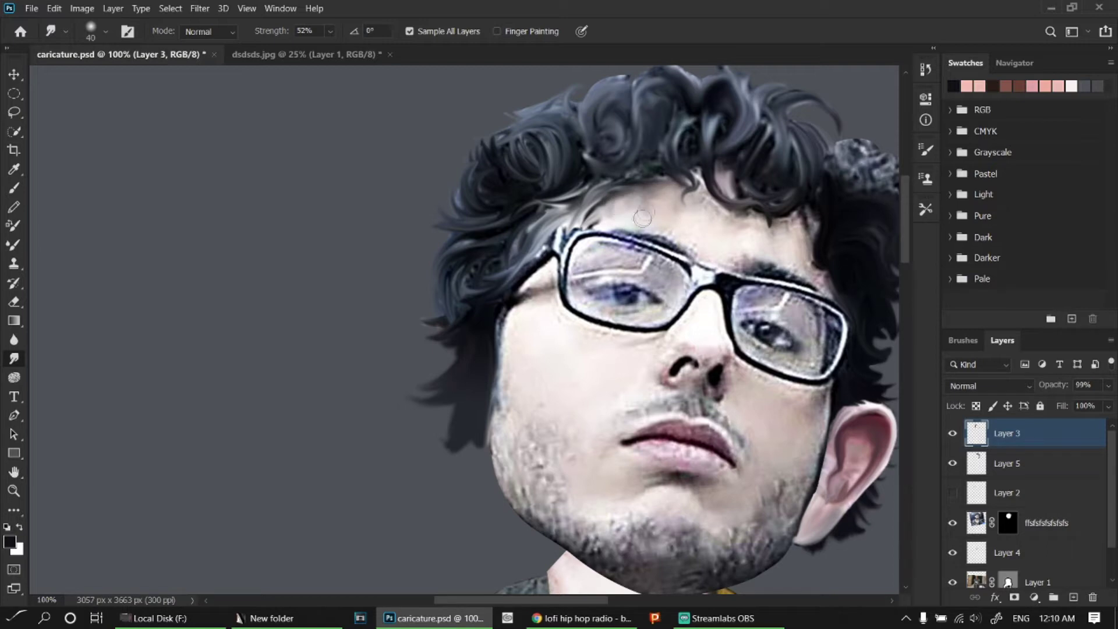
{"action": "left_click", "coordinate": [952, 494]}
{"action": "left_click_drag", "start_coordinate": [1002, 492], "coordinate": [1002, 431]}
{"action": "key", "text": "ctrl+s"}
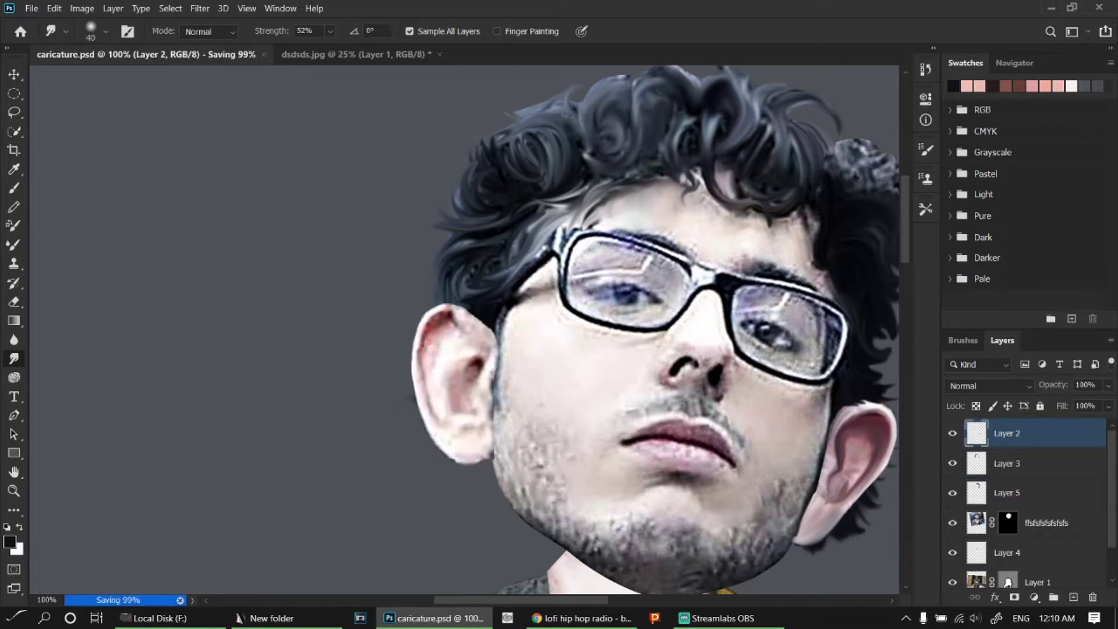
{"action": "key", "text": "ctrl+plus"}
{"action": "key", "text": "ctrl+plus"}
- Add a new empty layer and smooth the dark glasses arm beside the lens with a smaller brush
{"action": "key", "text": "ctrl+shift+alt+n"}
{"action": "left_click_drag", "start_coordinate": [582, 279], "coordinate": [373, 349]}
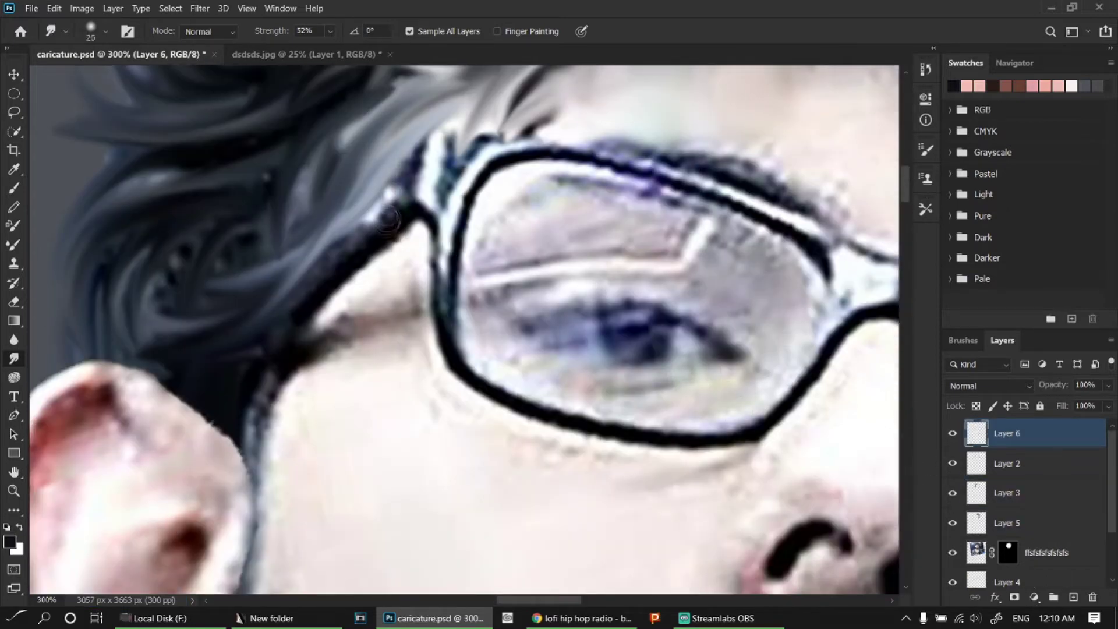
{"action": "key", "text": "bracketleft"}
{"action": "left_click_drag", "start_coordinate": [387, 220], "coordinate": [409, 220]}
{"action": "key", "text": "ctrl+minus"}
{"action": "key", "text": "ctrl+minus"}
{"action": "key", "text": "ctrl+minus"}
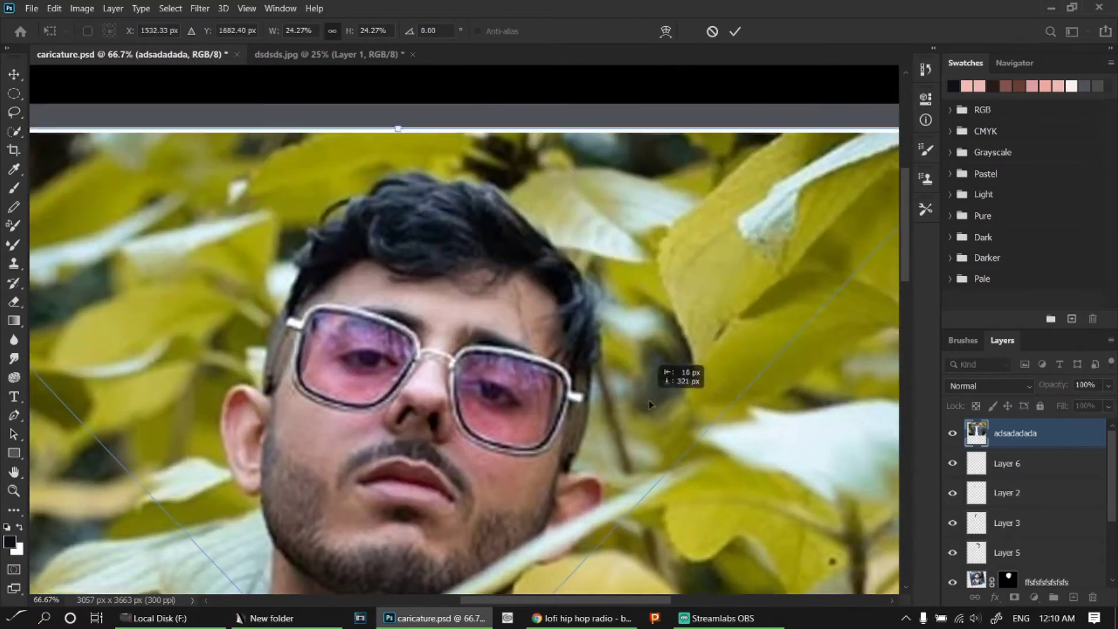
- Position and commit the placed bearded-man photo, then zoom in on its tinted glasses
{"action": "left_click_drag", "start_coordinate": [657, 346], "coordinate": [709, 428]}
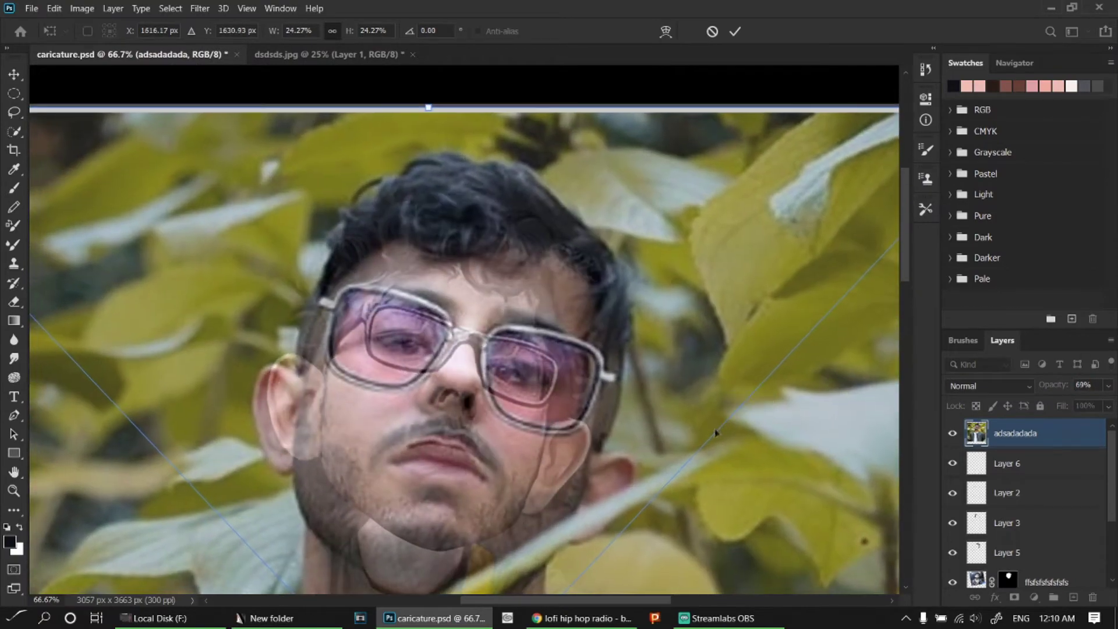
{"action": "key", "text": "Return"}
{"action": "key", "text": "0"}
{"action": "key", "text": "ctrl+plus"}
{"action": "key", "text": "ctrl+plus"}
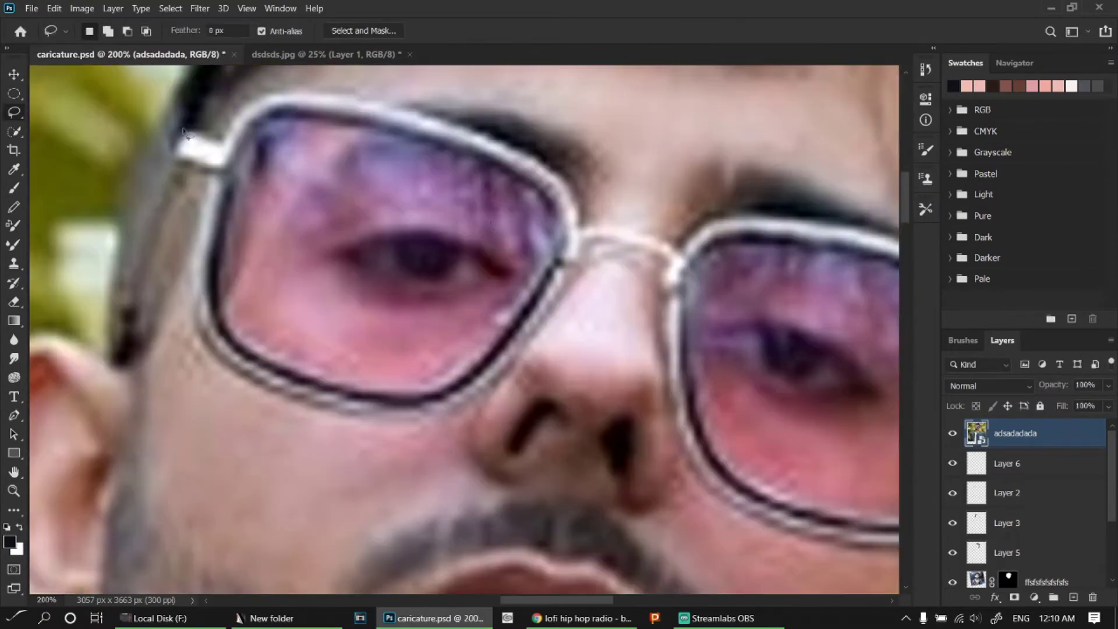
- Trace the tinted glasses frame and lens edges with a Pen path
{"action": "key", "text": "p"}
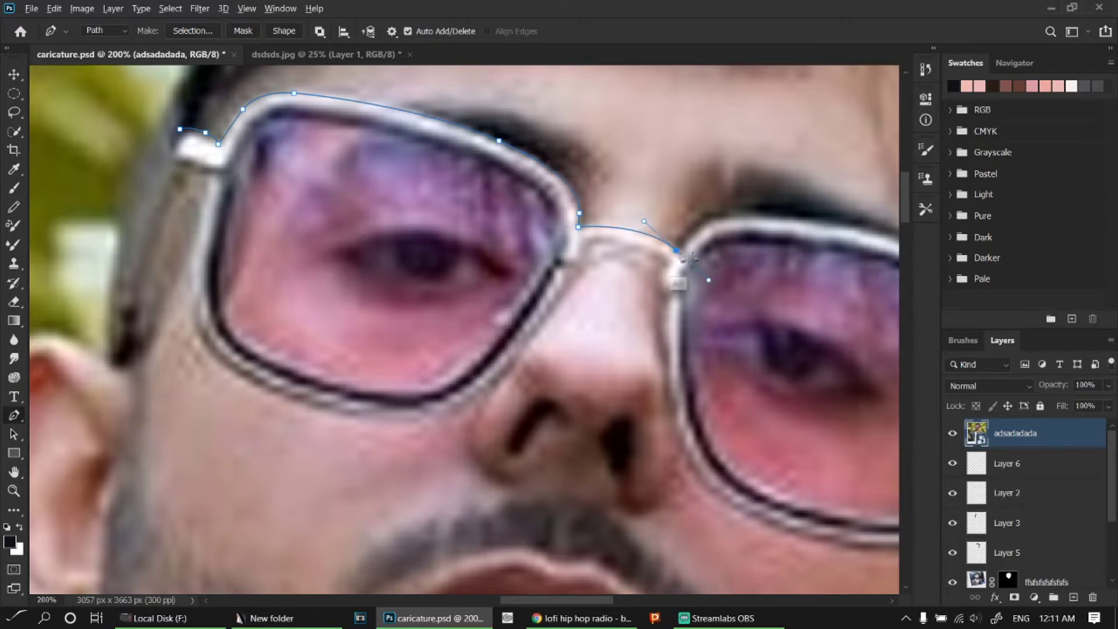
{"action": "left_click_drag", "start_coordinate": [492, 240], "coordinate": [519, 233]}
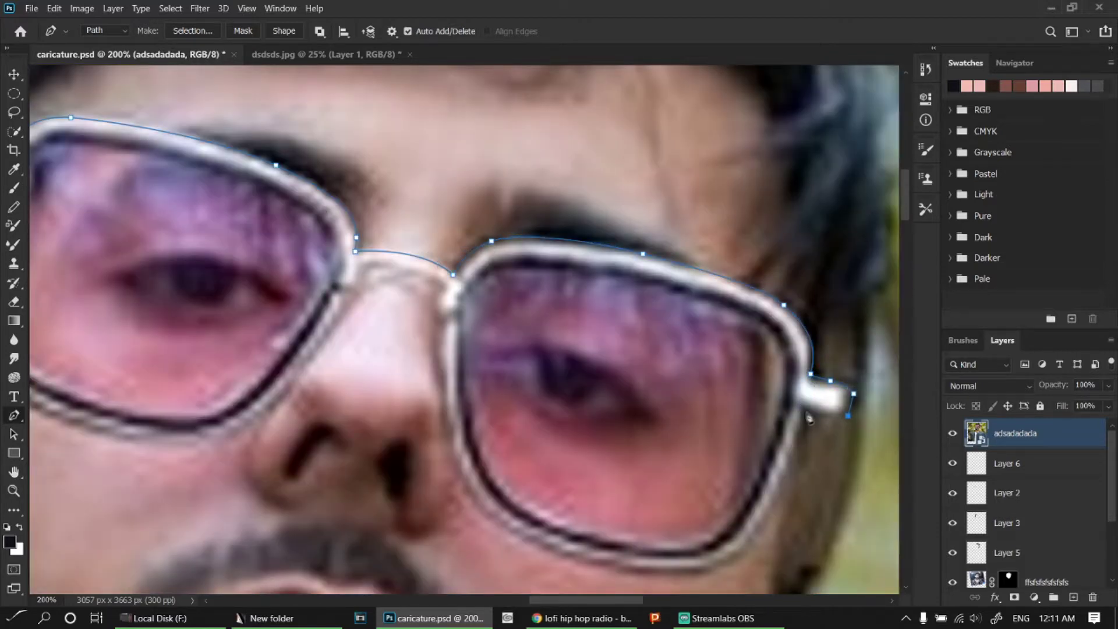
{"action": "left_click", "coordinate": [835, 358]}
{"action": "left_click", "coordinate": [819, 395]}
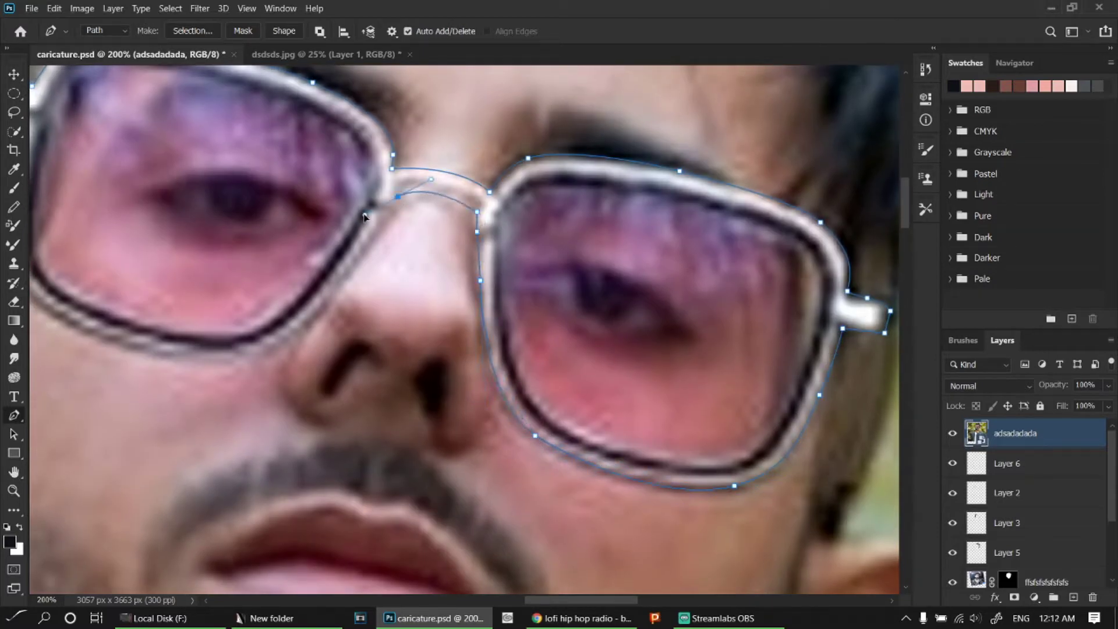
{"action": "left_click_drag", "start_coordinate": [209, 368], "coordinate": [411, 340]}
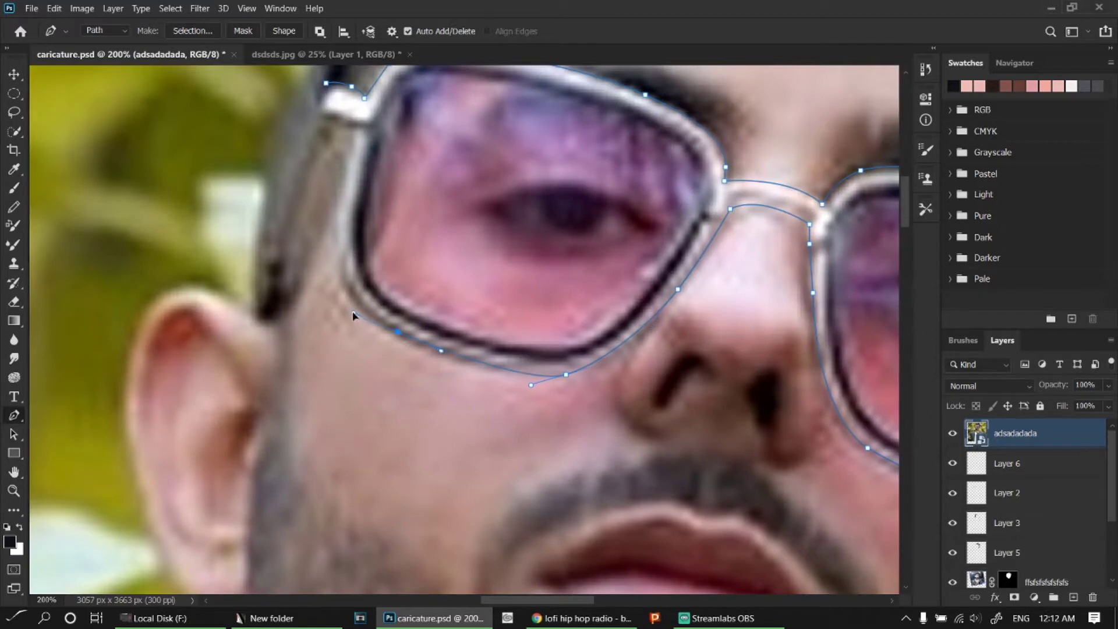
{"action": "left_click_drag", "start_coordinate": [569, 368], "coordinate": [576, 358]}
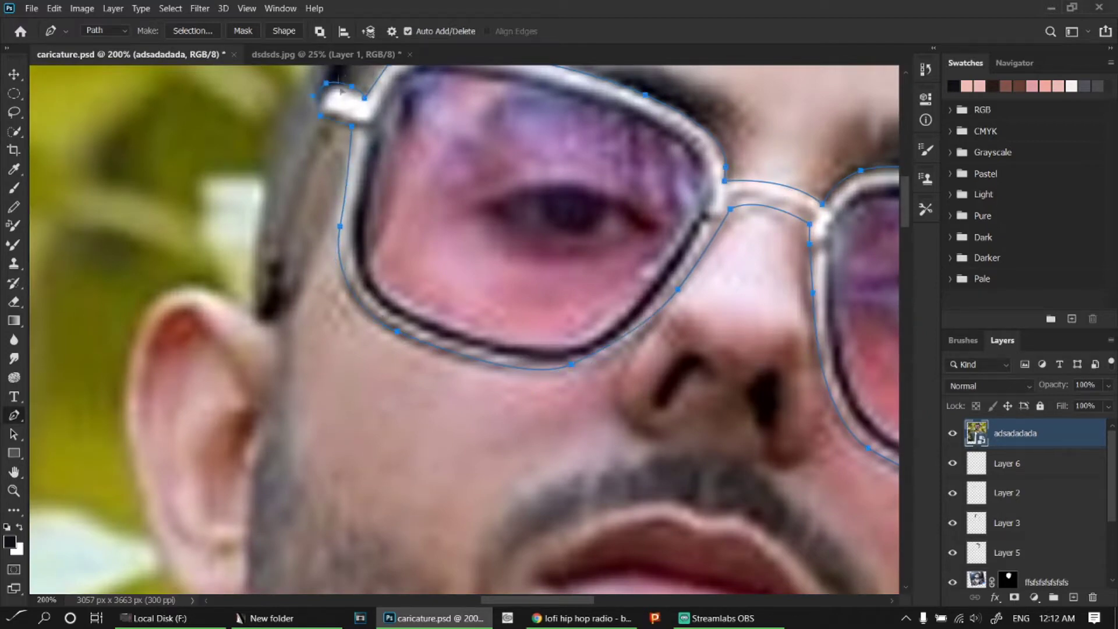
- Duplicate the adsadadada photo layer and hide the original
{"action": "key", "text": "ctrl+minus"}
{"action": "key", "text": "ctrl+j"}
{"action": "left_click", "coordinate": [952, 463]}
{"action": "key", "text": "ctrl+minus"}
{"action": "key", "text": "ctrl+minus"}
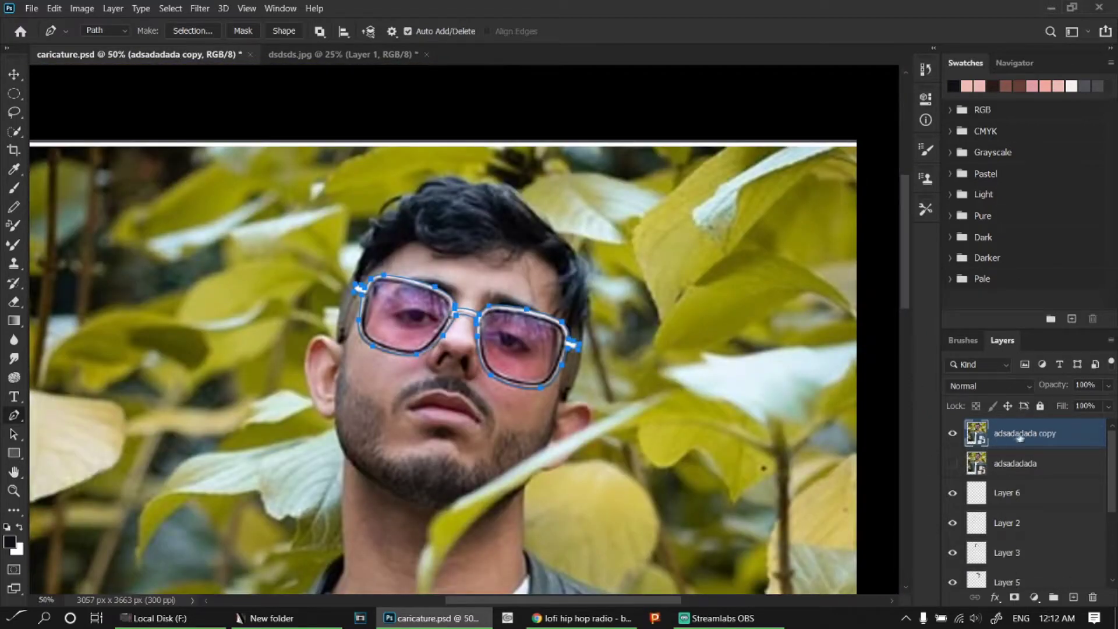
- Copy the path-selected glasses onto their own layer and move them above the face
{"action": "key", "text": "ctrl+Return"}
{"action": "key", "text": "ctrl+j"}
{"action": "left_click", "coordinate": [953, 463]}
{"action": "key", "text": "v"}
{"action": "mouse_move", "coordinate": [517, 341]}
{"action": "left_mouse_down"}
{"action": "mouse_move", "coordinate": [511, 295]}
{"action": "mouse_move", "coordinate": [644, 367]}
{"action": "left_mouse_up"}
- Zoom in on the left lens and paint sampled pink over its upper-left
{"action": "key", "text": "ctrl+plus"}
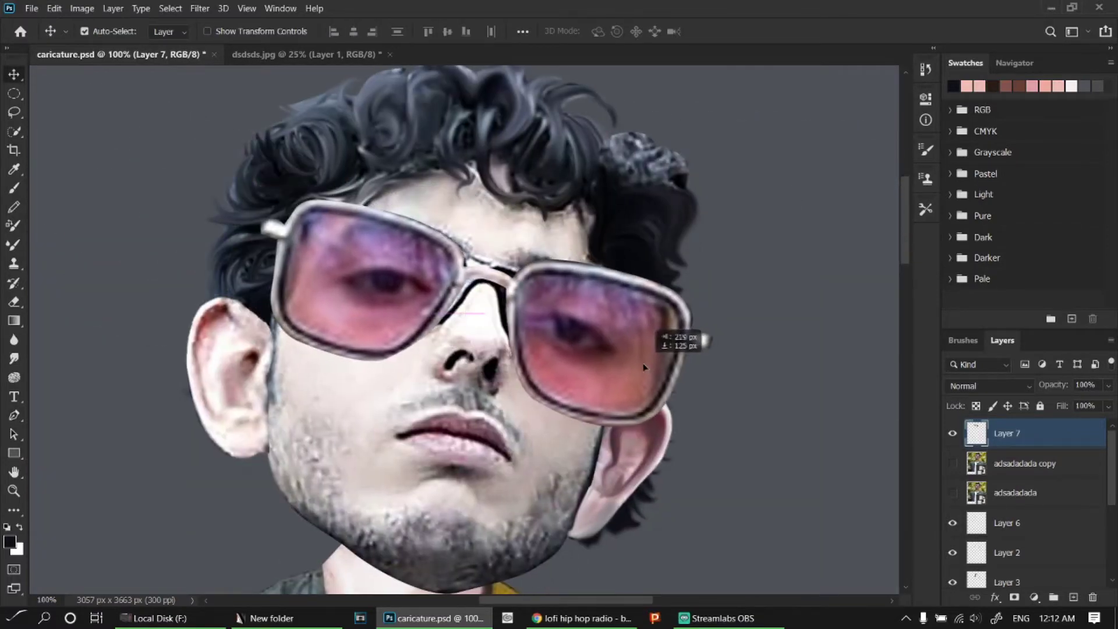
{"action": "scroll", "coordinate": [644, 366], "scroll_direction": "down", "scroll_amount": 2}
{"action": "key", "text": "ctrl+z"}
{"action": "scroll", "coordinate": [600, 269], "scroll_direction": "up", "scroll_amount": 5}
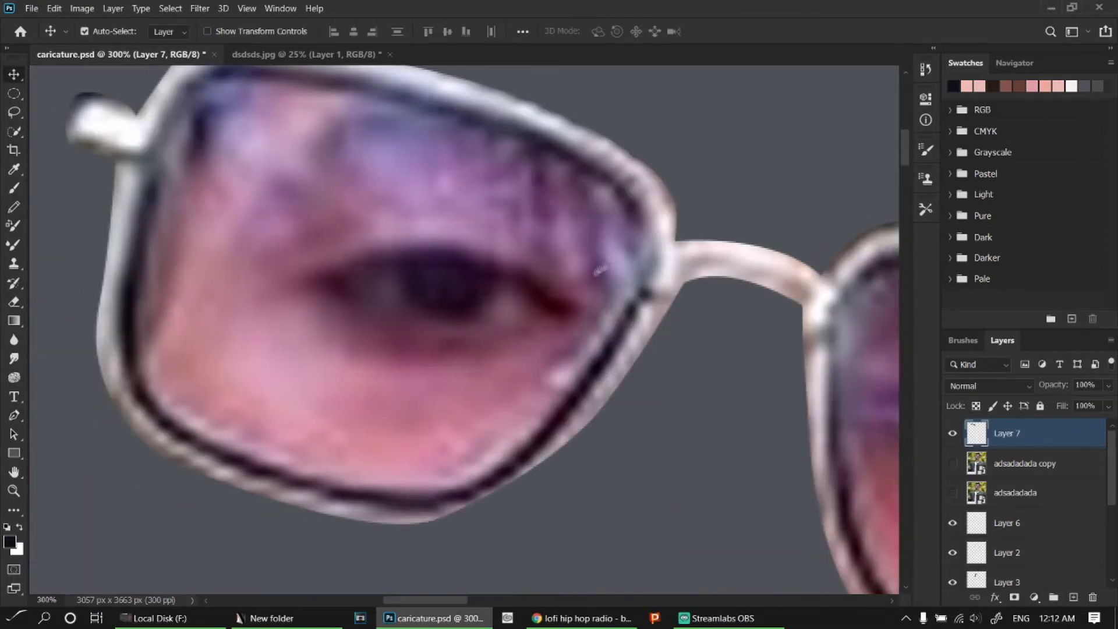
{"action": "key", "text": "b"}
{"action": "left_click", "coordinate": [392, 449], "text": "alt"}
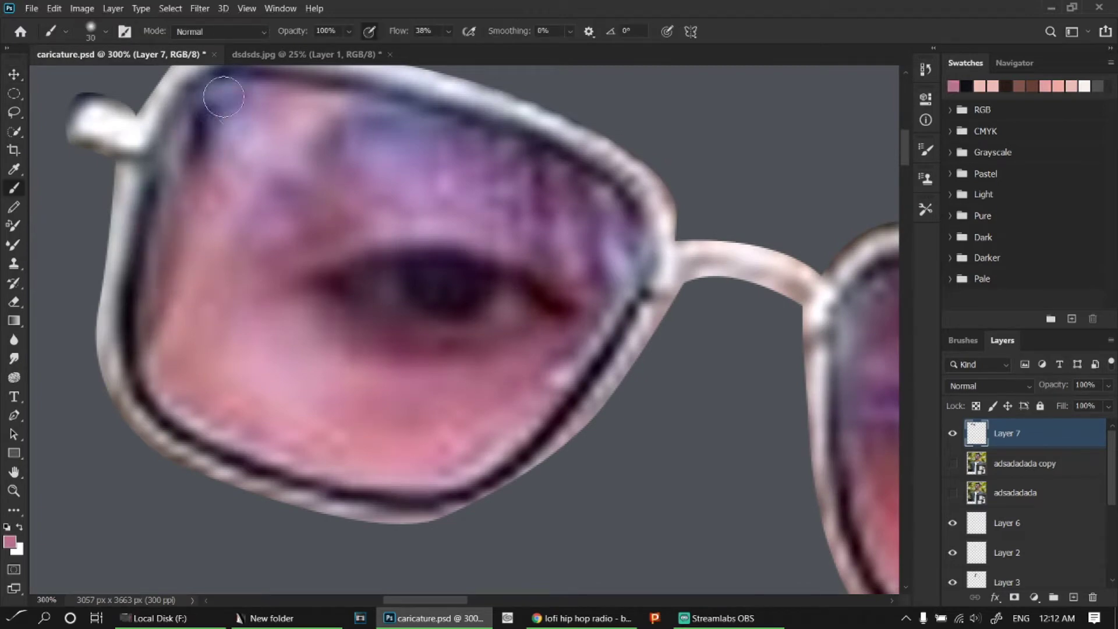
{"action": "left_click_drag", "start_coordinate": [241, 103], "coordinate": [157, 326]}
- Paint dark purple across the upper lens and pink over the lower-left lens
{"action": "key", "text": "bracketleft"}
{"action": "left_click", "coordinate": [563, 138], "text": "alt"}
{"action": "mouse_move", "coordinate": [274, 88]}
{"action": "left_mouse_down"}
{"action": "mouse_move", "coordinate": [540, 166]}
{"action": "mouse_move", "coordinate": [483, 454]}
{"action": "left_mouse_up"}
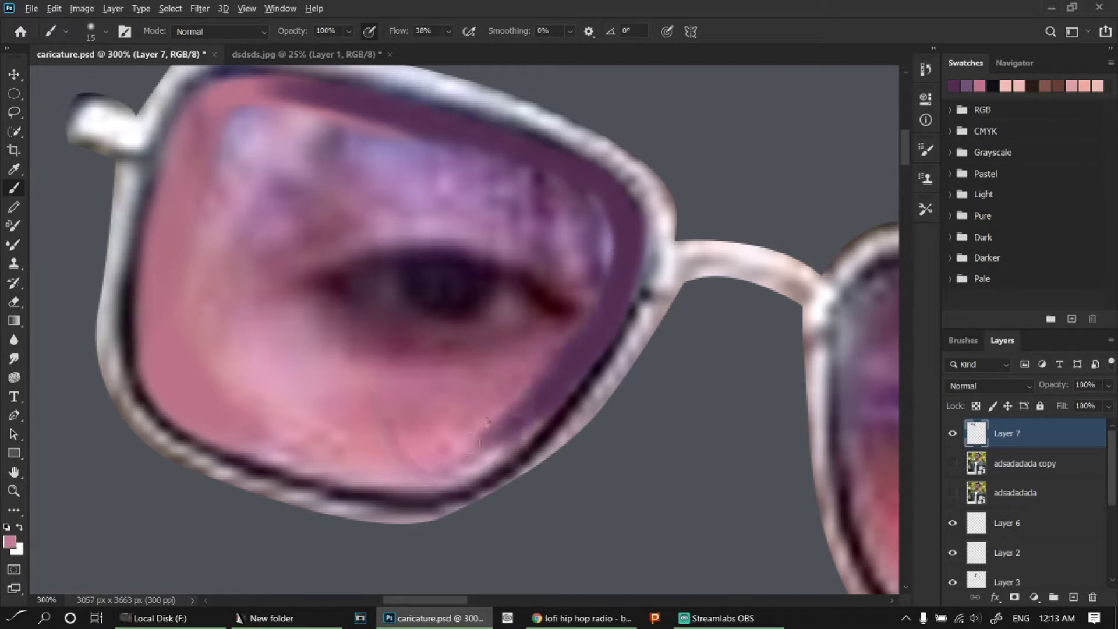
{"action": "left_click", "coordinate": [368, 460], "text": "alt"}
{"action": "key", "text": "bracketright"}
{"action": "key", "text": "bracketright"}
{"action": "left_click_drag", "start_coordinate": [227, 358], "coordinate": [583, 349]}
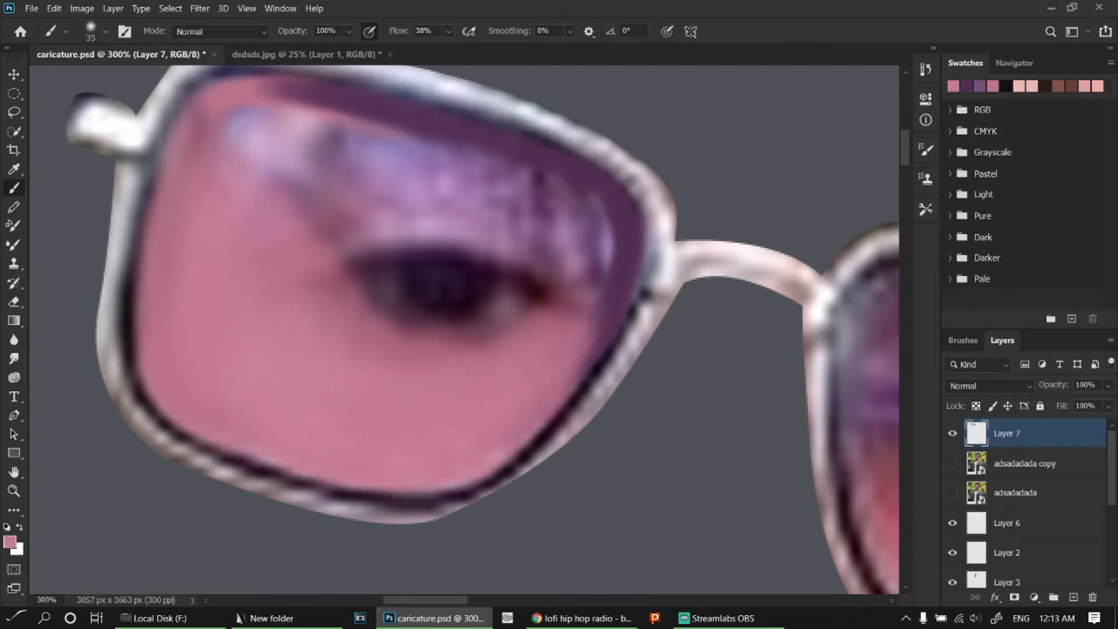
{"action": "left_click", "coordinate": [279, 140], "text": "alt"}
{"action": "left_click_drag", "start_coordinate": [278, 138], "coordinate": [548, 302]}
{"action": "left_click", "coordinate": [271, 236], "text": "alt"}
{"action": "key", "text": "bracketright"}
{"action": "key", "text": "bracketright"}
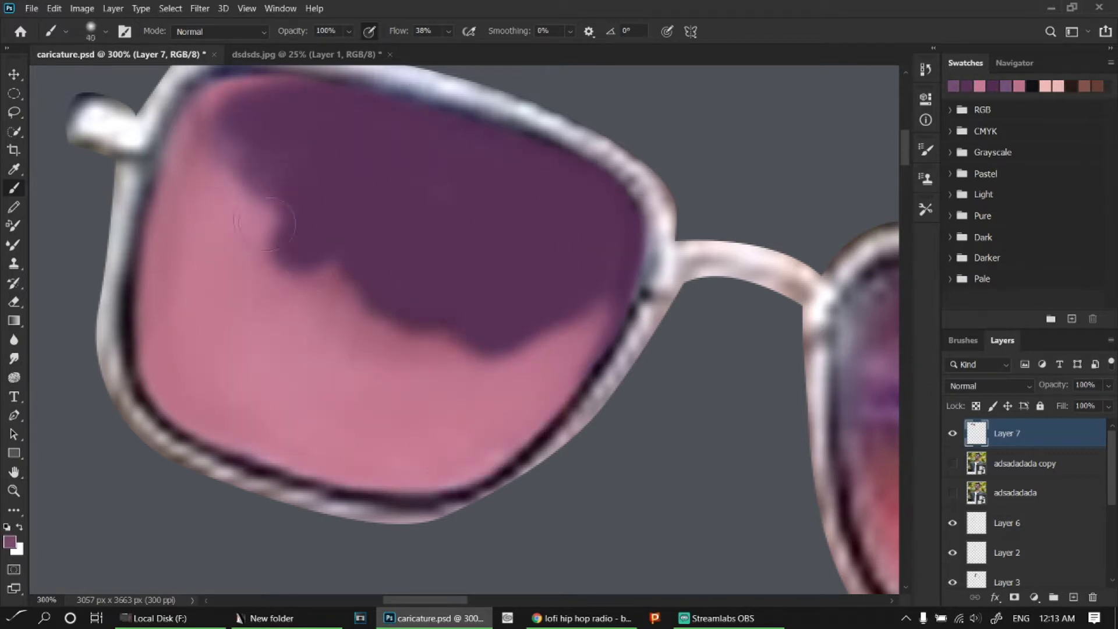
{"action": "left_click_drag", "start_coordinate": [271, 235], "coordinate": [420, 372]}
- Smudge and repaint the lens into a smooth pink-to-purple gradient
{"action": "left_click", "coordinate": [14, 358]}
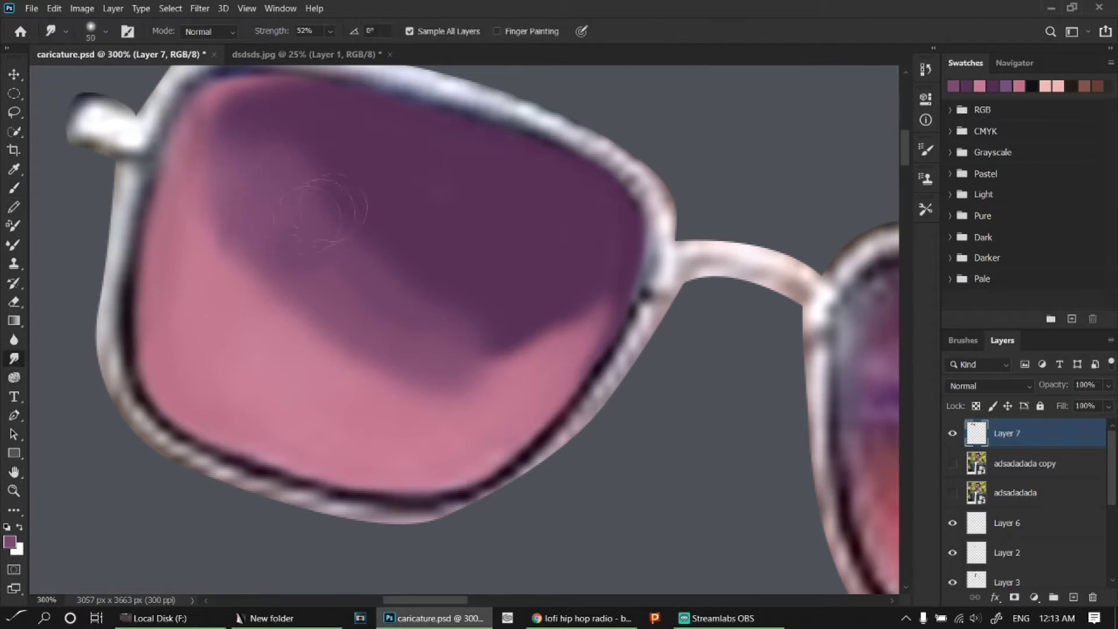
{"action": "mouse_move", "coordinate": [324, 209]}
{"action": "left_mouse_down"}
{"action": "mouse_move", "coordinate": [561, 300]}
{"action": "mouse_move", "coordinate": [425, 367]}
{"action": "mouse_move", "coordinate": [291, 326]}
{"action": "mouse_move", "coordinate": [233, 267]}
{"action": "left_mouse_up"}
{"action": "left_click", "coordinate": [14, 188]}
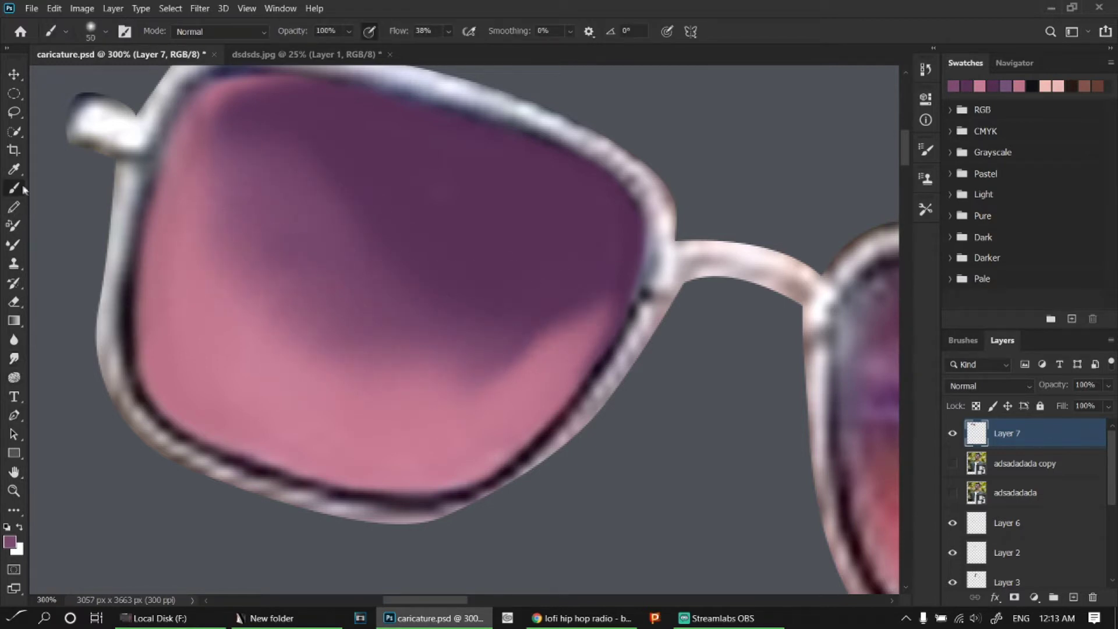
{"action": "key", "text": "bracketright"}
{"action": "key", "text": "bracketright"}
{"action": "key", "text": "bracketright"}
{"action": "mouse_move", "coordinate": [294, 194]}
{"action": "left_mouse_down"}
{"action": "mouse_move", "coordinate": [443, 256]}
{"action": "mouse_move", "coordinate": [548, 349]}
{"action": "mouse_move", "coordinate": [389, 277]}
{"action": "left_mouse_up"}
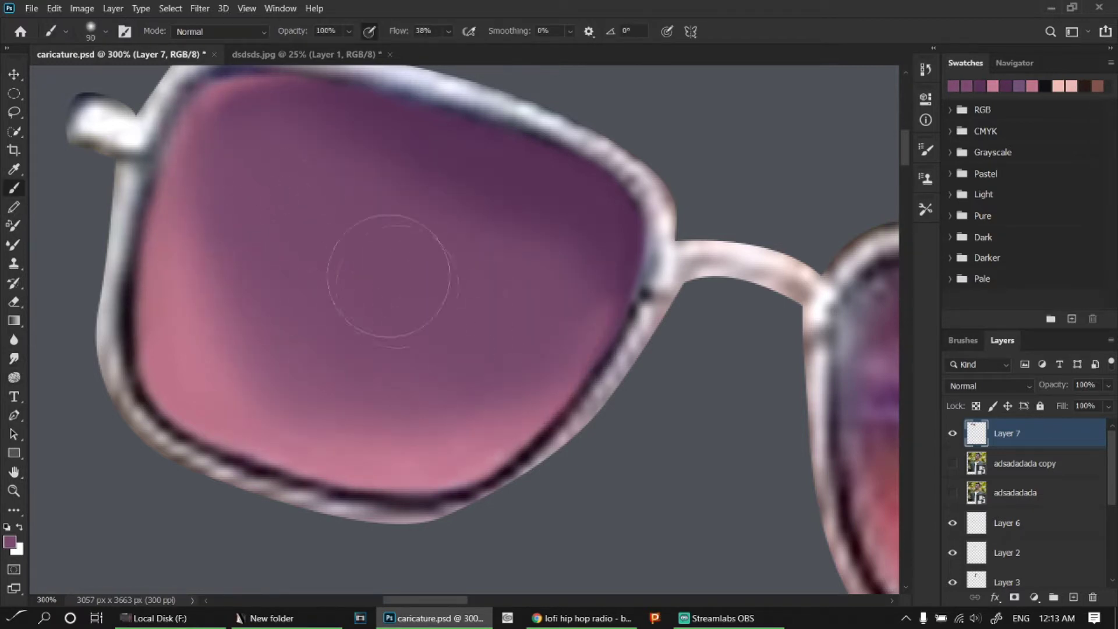
- Paint a dark line along the lens rim with a small hard brush
{"action": "left_click", "coordinate": [134, 302], "text": "alt"}
{"action": "right_click", "coordinate": [174, 96]}
{"action": "double_click", "coordinate": [392, 252]}
{"action": "scroll", "coordinate": [188, 305], "scroll_direction": "up", "scroll_amount": 3}
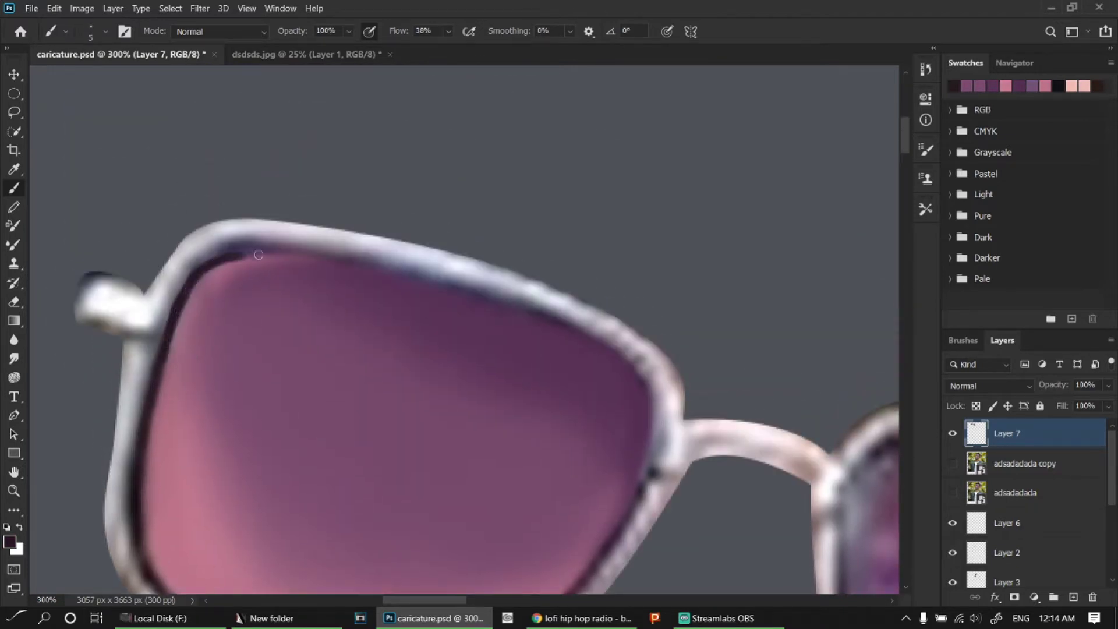
{"action": "left_click_drag", "start_coordinate": [258, 254], "coordinate": [299, 467]}
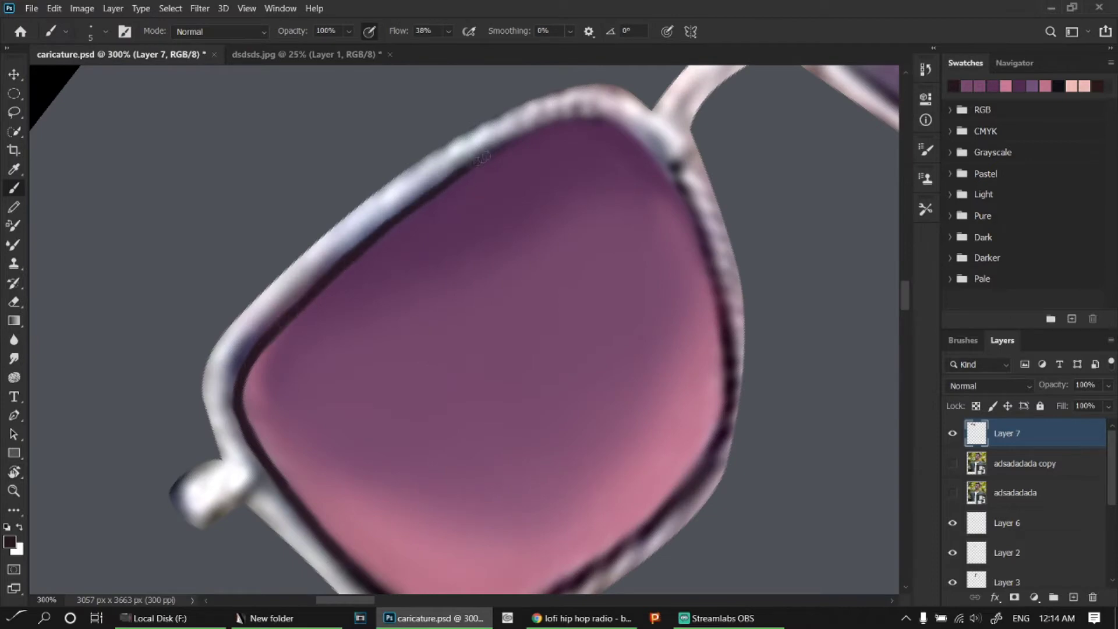
{"action": "scroll", "coordinate": [419, 233], "scroll_direction": "right", "scroll_amount": 3}
{"action": "scroll", "coordinate": [641, 244], "scroll_direction": "down", "scroll_amount": 3}
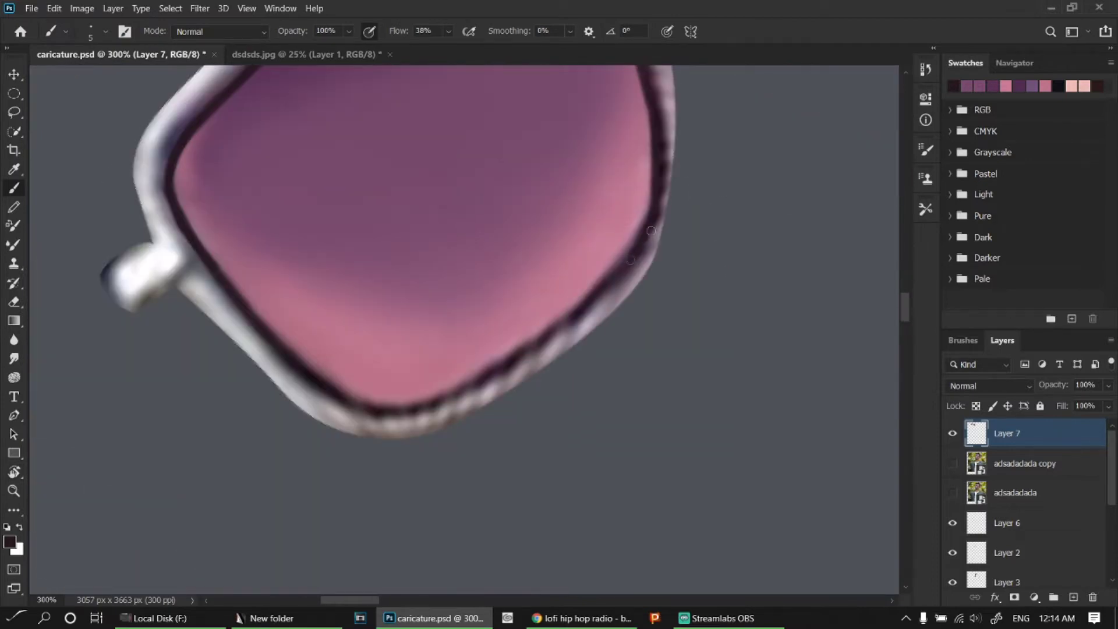
{"action": "left_click_drag", "start_coordinate": [383, 406], "coordinate": [588, 307]}
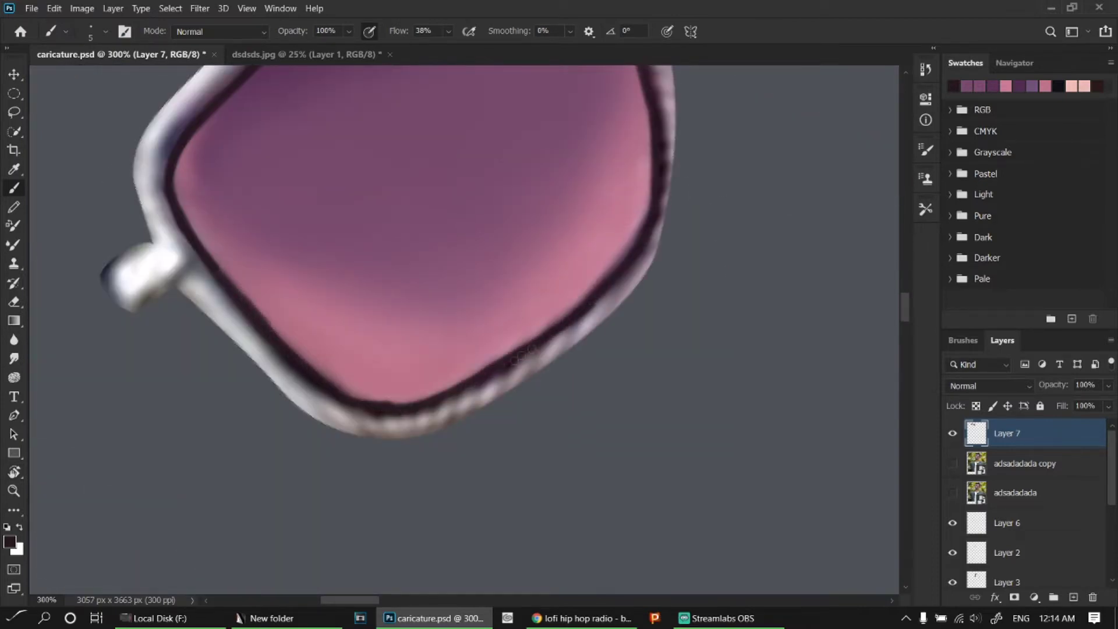
{"action": "scroll", "coordinate": [408, 292], "scroll_direction": "up", "scroll_amount": 5}
{"action": "scroll", "coordinate": [233, 350], "scroll_direction": "down", "scroll_amount": 3}
- Smooth the hinge with grey, add light grey rim highlights, and save
{"action": "mouse_move", "coordinate": [137, 393]}
{"action": "left_mouse_down"}
{"action": "mouse_move", "coordinate": [175, 448]}
{"action": "mouse_move", "coordinate": [168, 423]}
{"action": "left_mouse_up"}
{"action": "left_click_drag", "start_coordinate": [513, 241], "coordinate": [499, 268]}
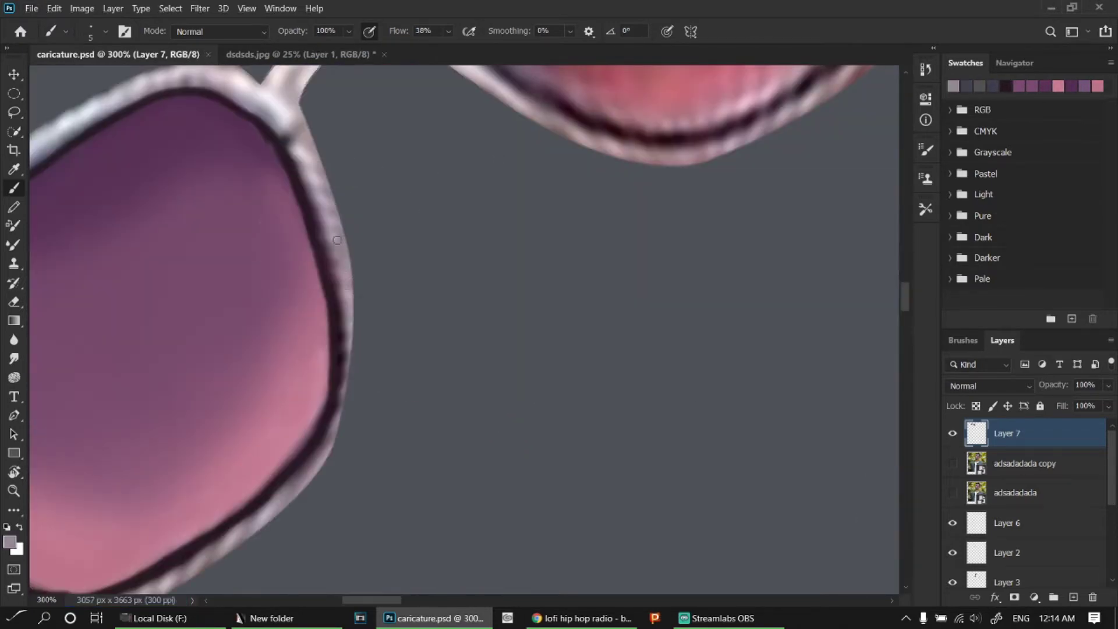
{"action": "left_click_drag", "start_coordinate": [351, 294], "coordinate": [333, 454]}
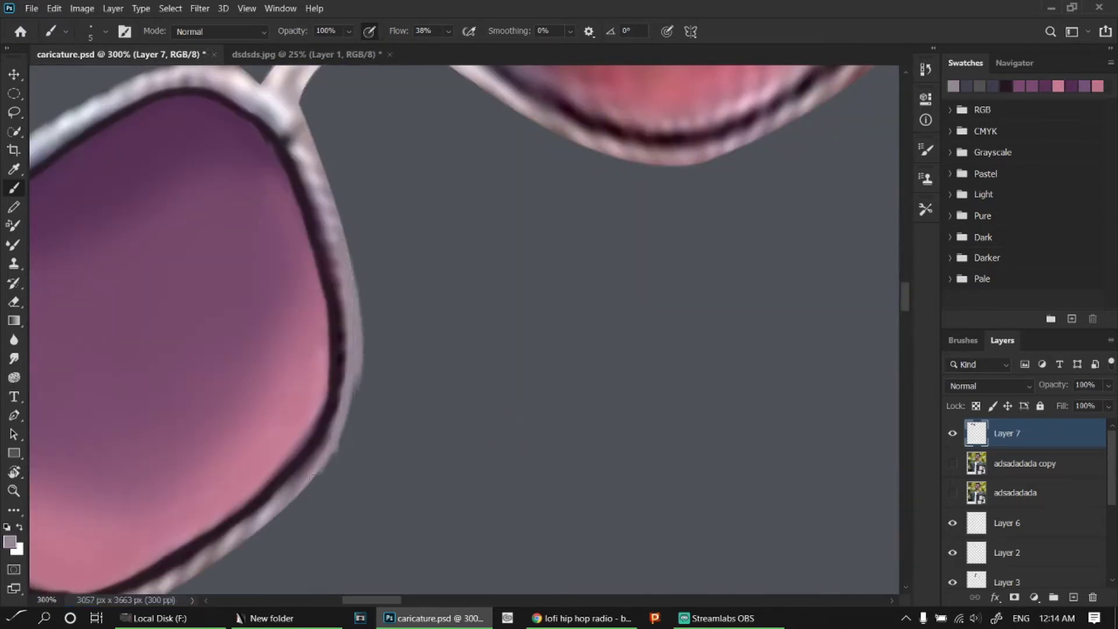
{"action": "left_click_drag", "start_coordinate": [274, 111], "coordinate": [335, 303]}
{"action": "key", "text": "ctrl+1"}
{"action": "key", "text": "ctrl+s"}
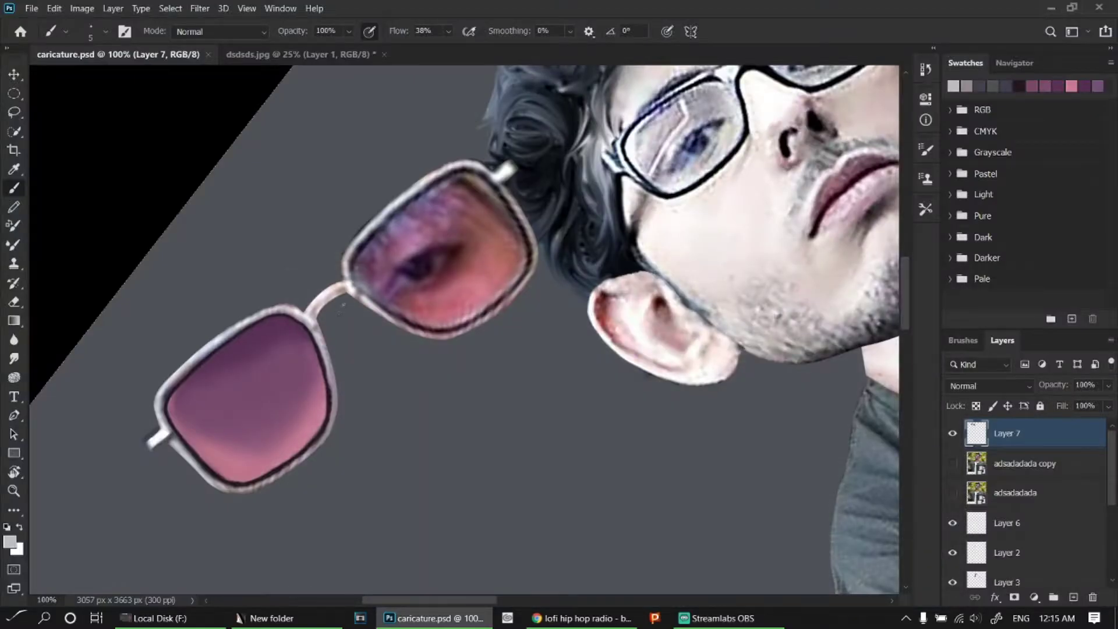
- Replace the eye-filled right lens with a flipped copy of the painted left lens
{"action": "key", "text": "l"}
{"action": "left_click_drag", "start_coordinate": [297, 254], "coordinate": [309, 256]}
{"action": "key", "text": "ctrl+j"}
{"action": "key", "text": "Delete"}
{"action": "left_click", "coordinate": [1007, 433]}
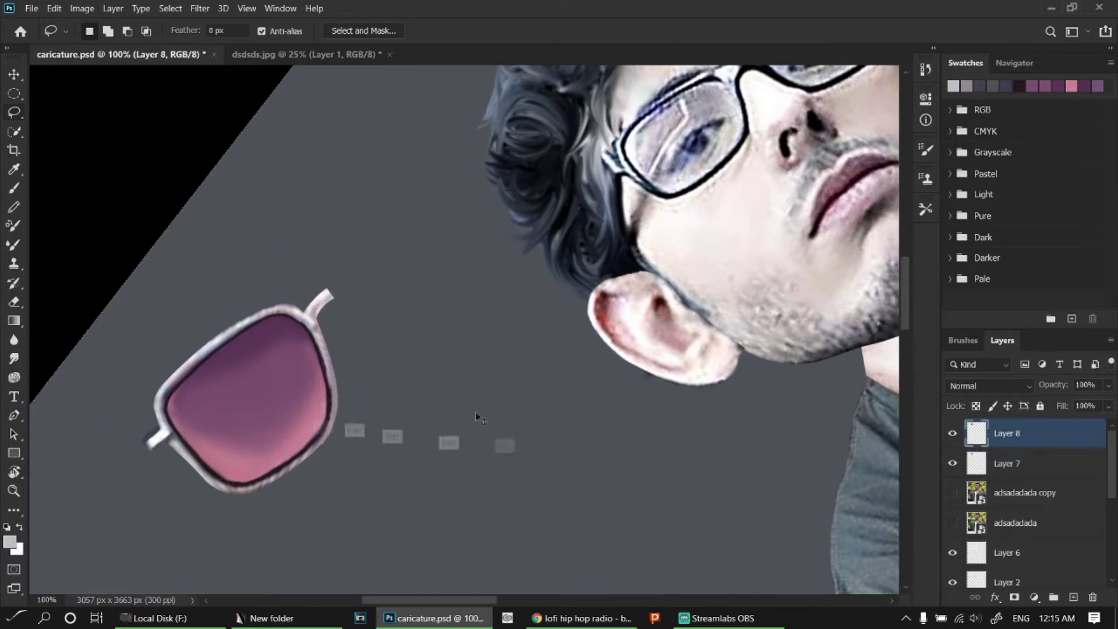
{"action": "key", "text": "ctrl+t"}
{"action": "left_click_drag", "start_coordinate": [361, 369], "coordinate": [459, 224]}
{"action": "key", "text": "Return"}
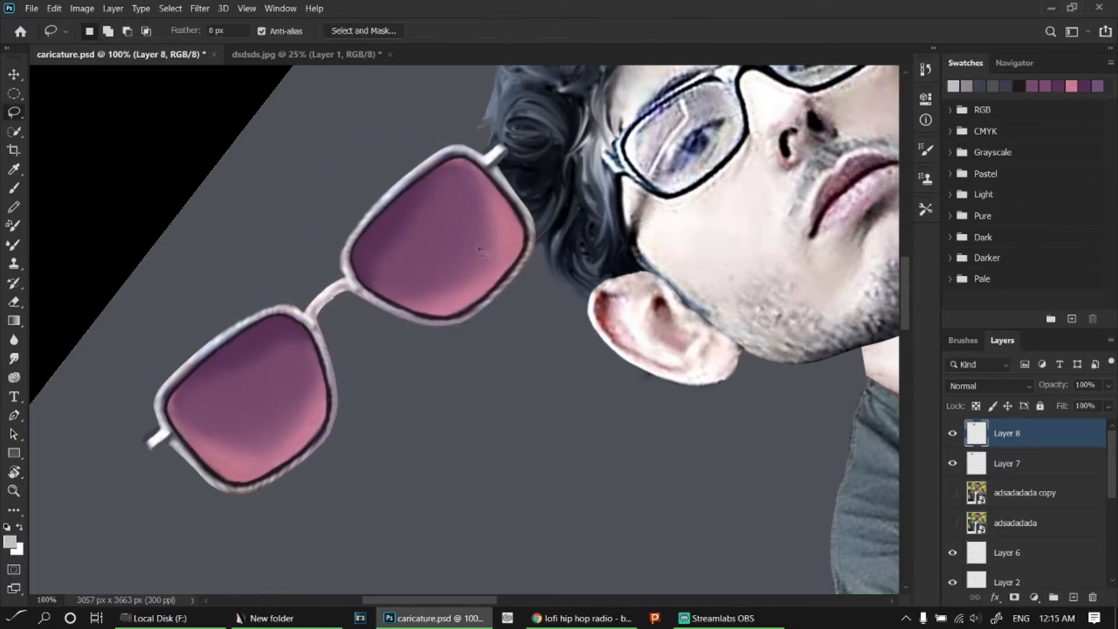
{"action": "key", "text": "v"}
{"action": "key", "text": "ctrl+e"}
{"action": "key", "text": "ctrl+minus"}
{"action": "key", "text": "ctrl+t"}
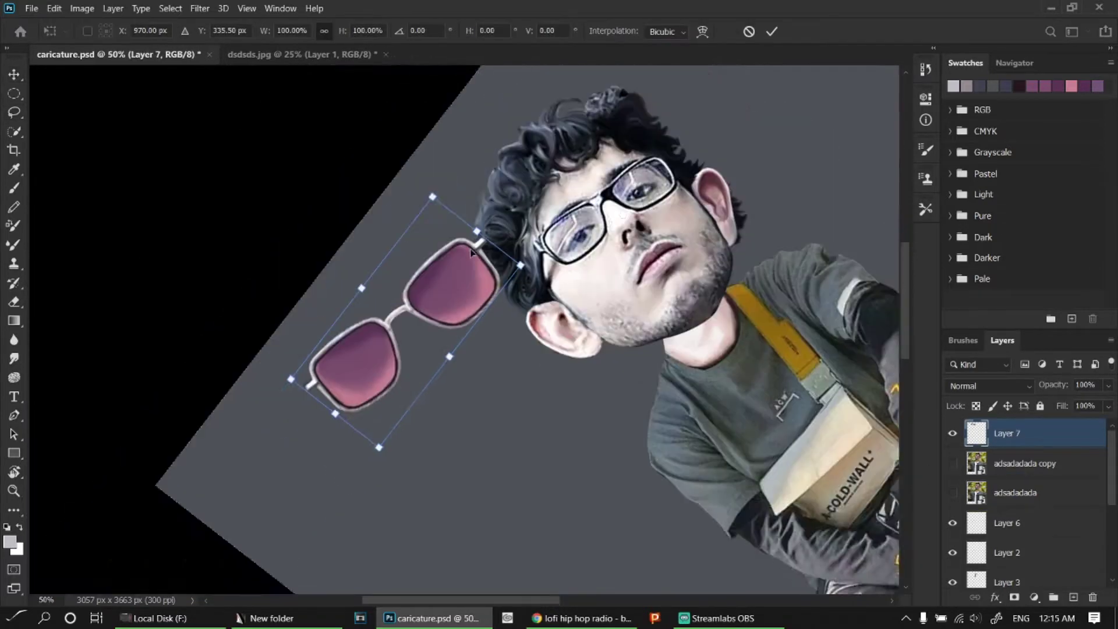
{"action": "left_click_drag", "start_coordinate": [175, 414], "coordinate": [372, 326]}
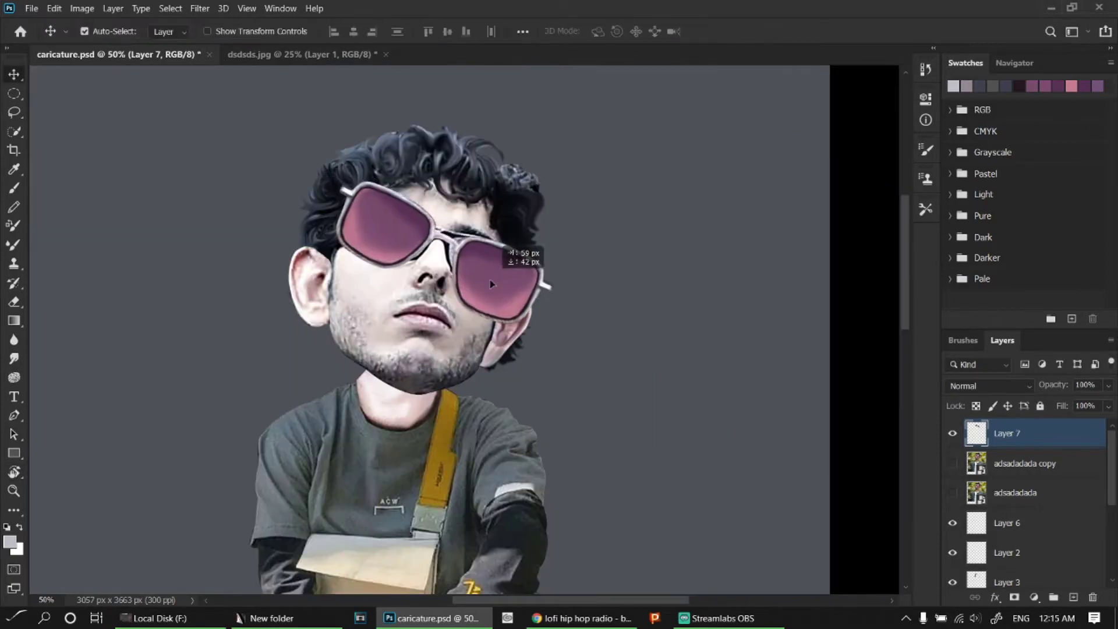
{"action": "key", "text": "ctrl+plus"}
{"action": "left_click_drag", "start_coordinate": [668, 323], "coordinate": [641, 350]}
{"action": "key", "text": "ctrl+minus"}
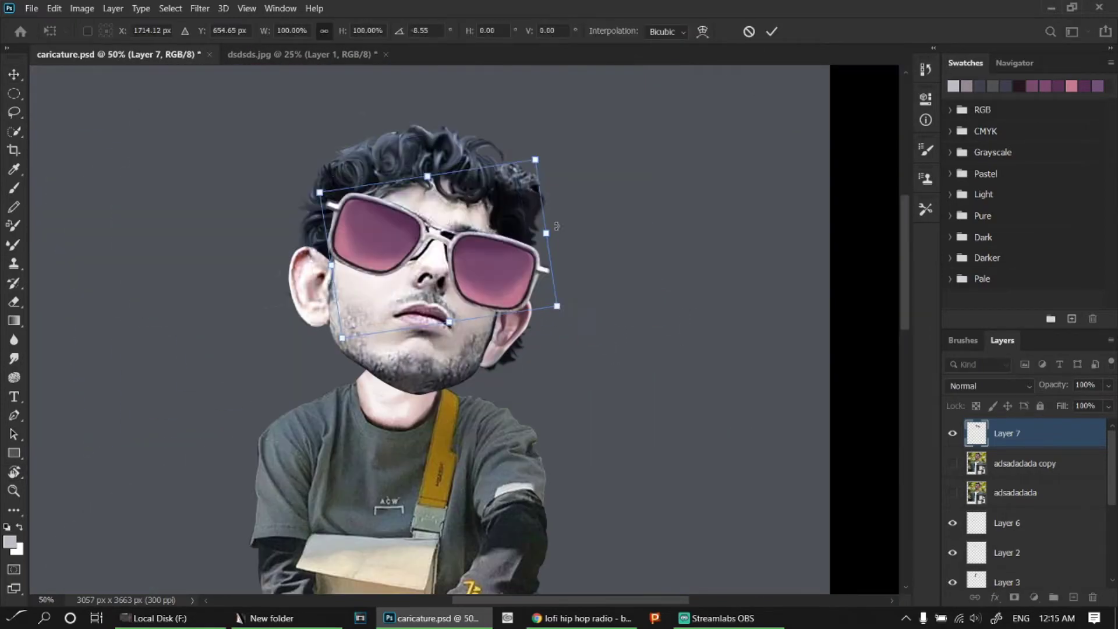
{"action": "left_click_drag", "start_coordinate": [611, 291], "coordinate": [565, 309]}
{"action": "key", "text": "Escape"}
{"action": "key", "text": "ctrl+plus"}
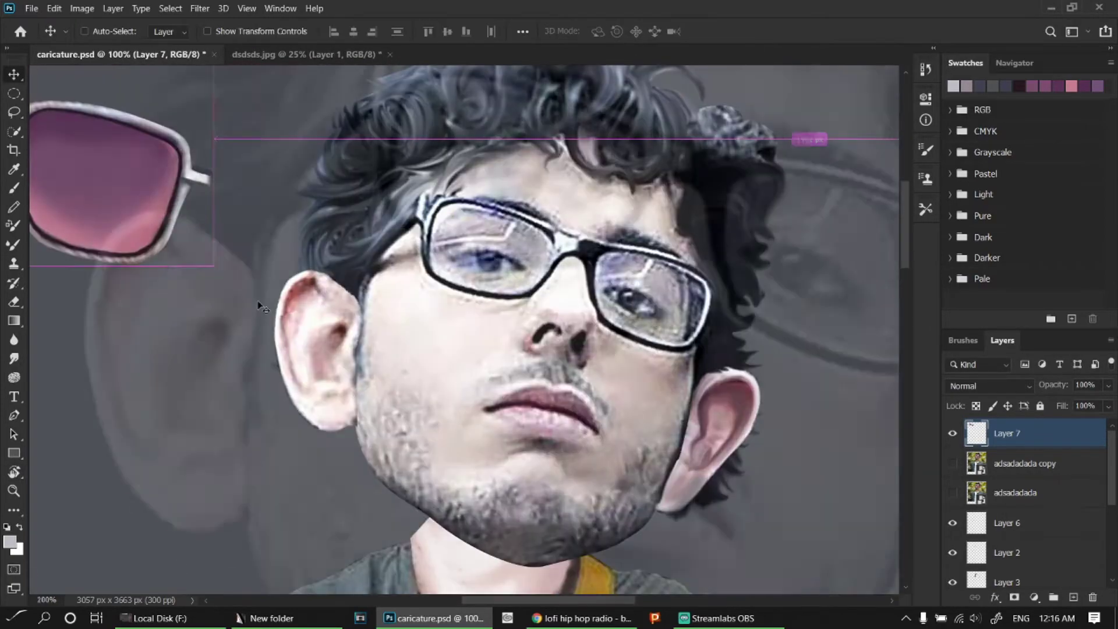
{"action": "key", "text": "ctrl+plus"}
{"action": "key", "text": "b"}
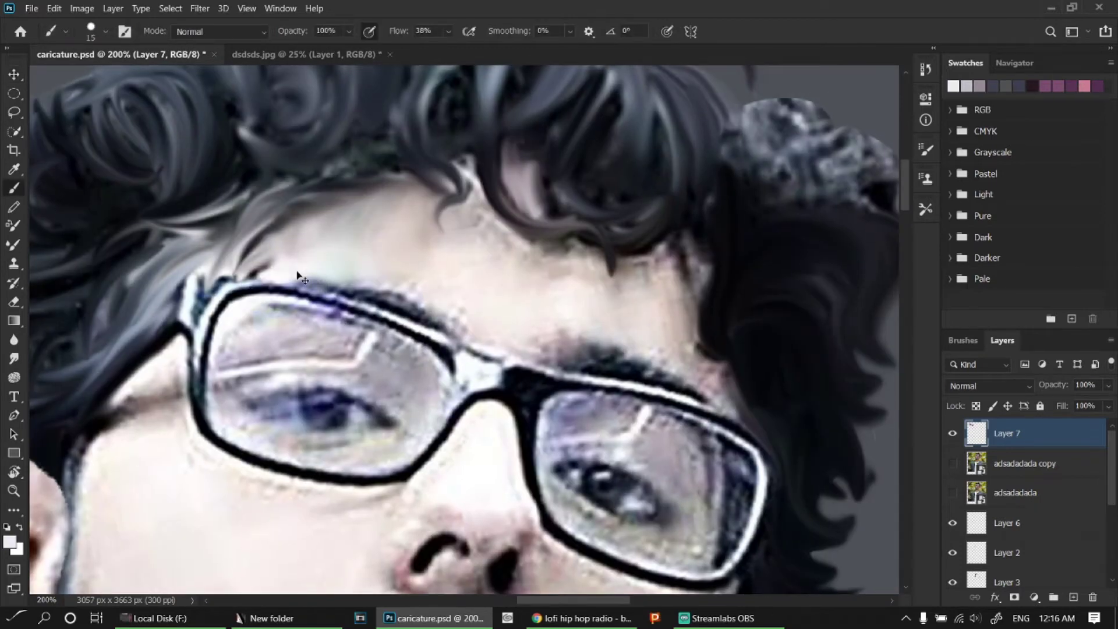
- Paint skin tone over the left frame edges and light grey over the upper lens
{"action": "left_click_drag", "start_coordinate": [233, 344], "coordinate": [202, 366]}
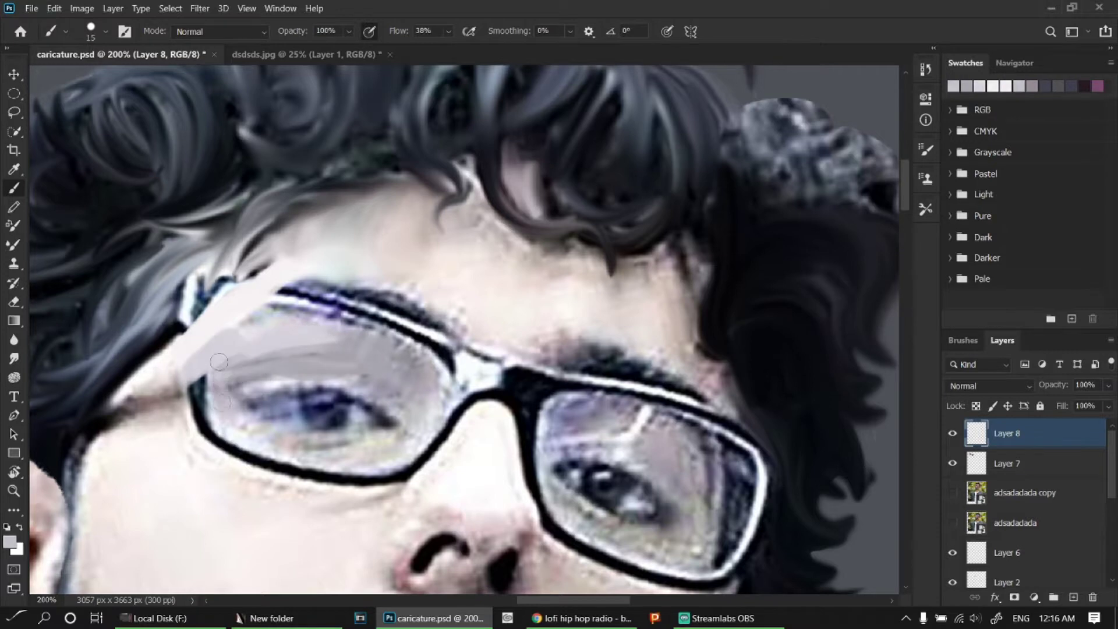
{"action": "left_click_drag", "start_coordinate": [194, 435], "coordinate": [303, 466]}
{"action": "right_click", "coordinate": [314, 460]}
{"action": "key", "text": "Escape"}
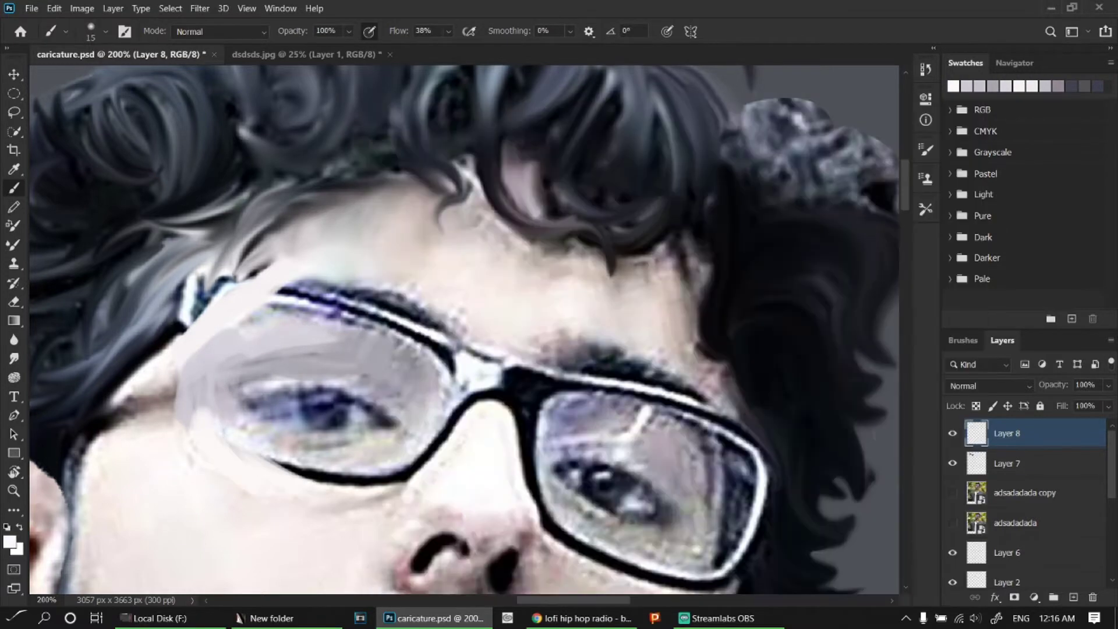
{"action": "left_click_drag", "start_coordinate": [204, 402], "coordinate": [373, 350]}
{"action": "key", "text": "bracketright"}
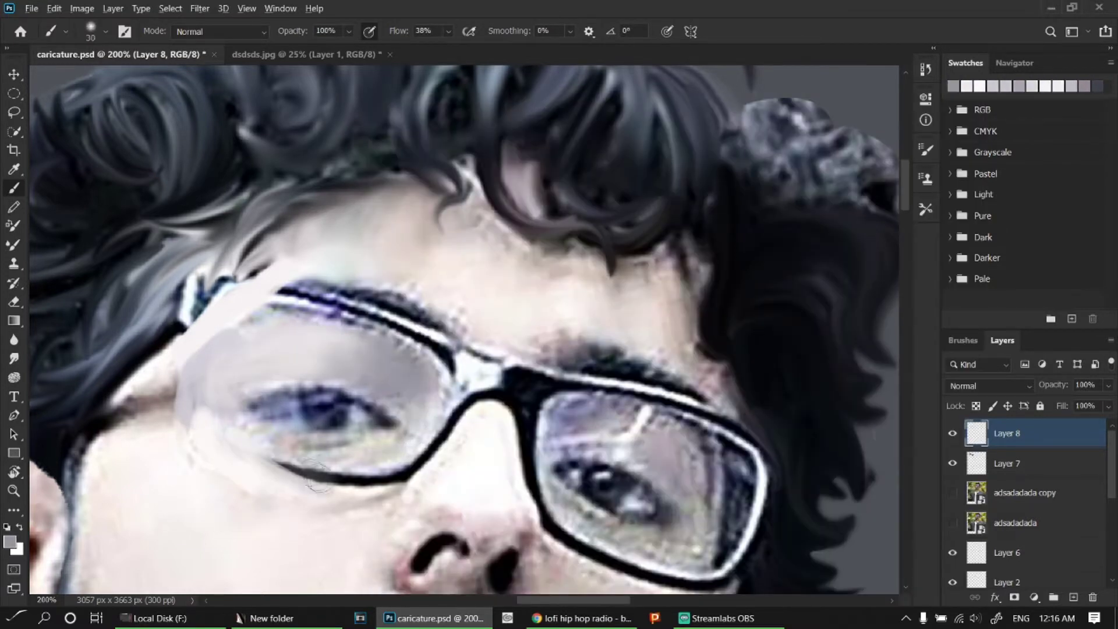
{"action": "key", "text": "bracketleft"}
{"action": "left_click_drag", "start_coordinate": [198, 428], "coordinate": [157, 367]}
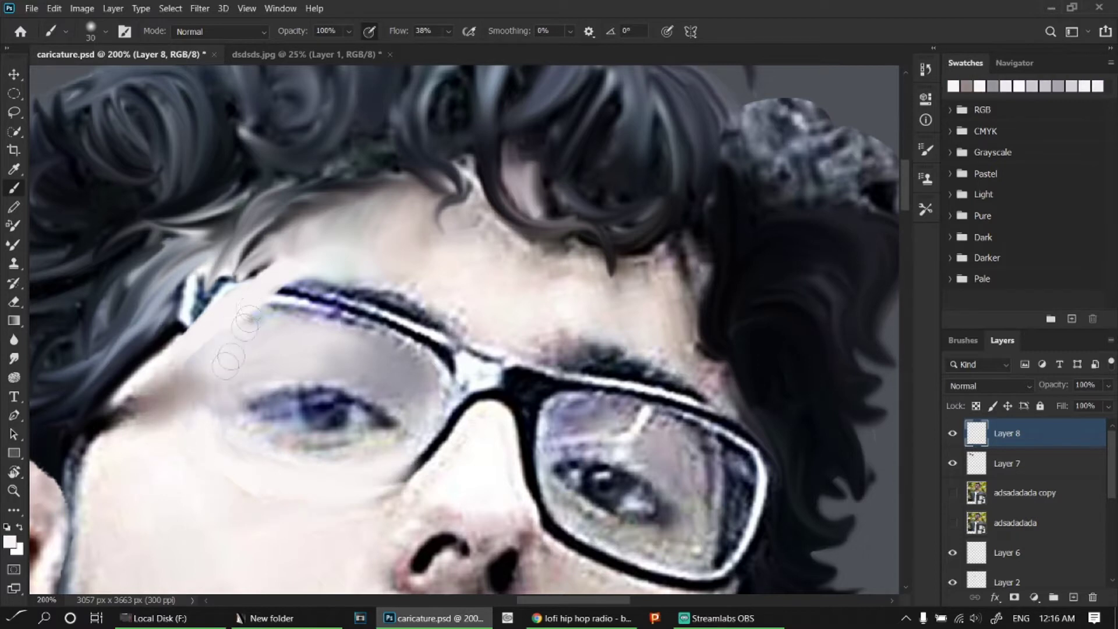
{"action": "left_click_drag", "start_coordinate": [245, 303], "coordinate": [117, 399]}
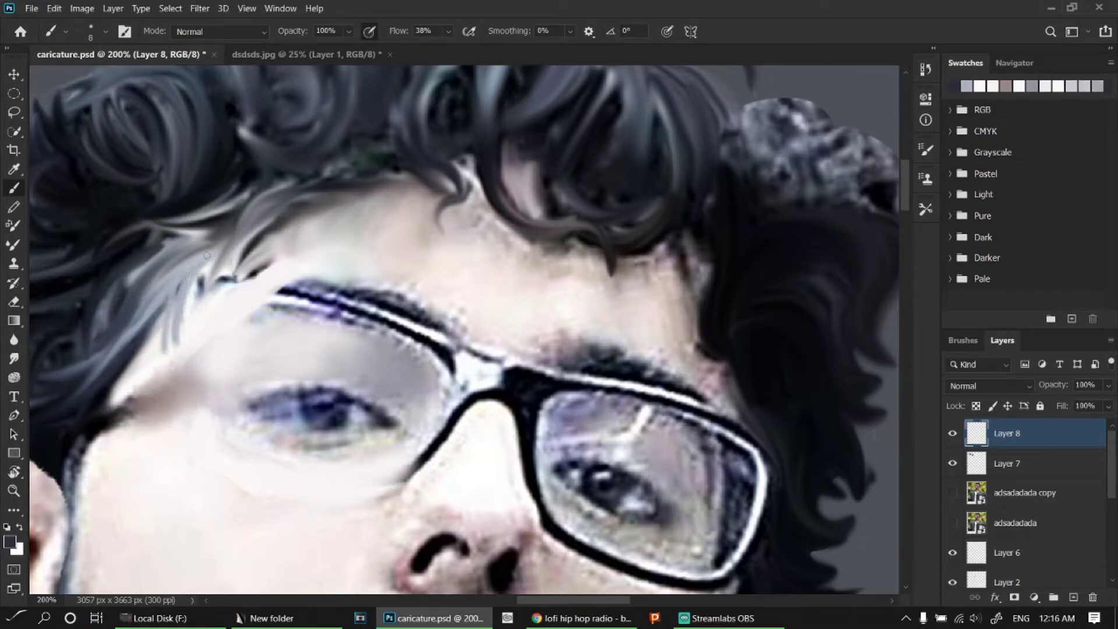
- Darken the light grey hair strands left of the glasses
{"action": "left_click_drag", "start_coordinate": [207, 255], "coordinate": [156, 370]}
{"action": "left_click_drag", "start_coordinate": [228, 246], "coordinate": [311, 202]}
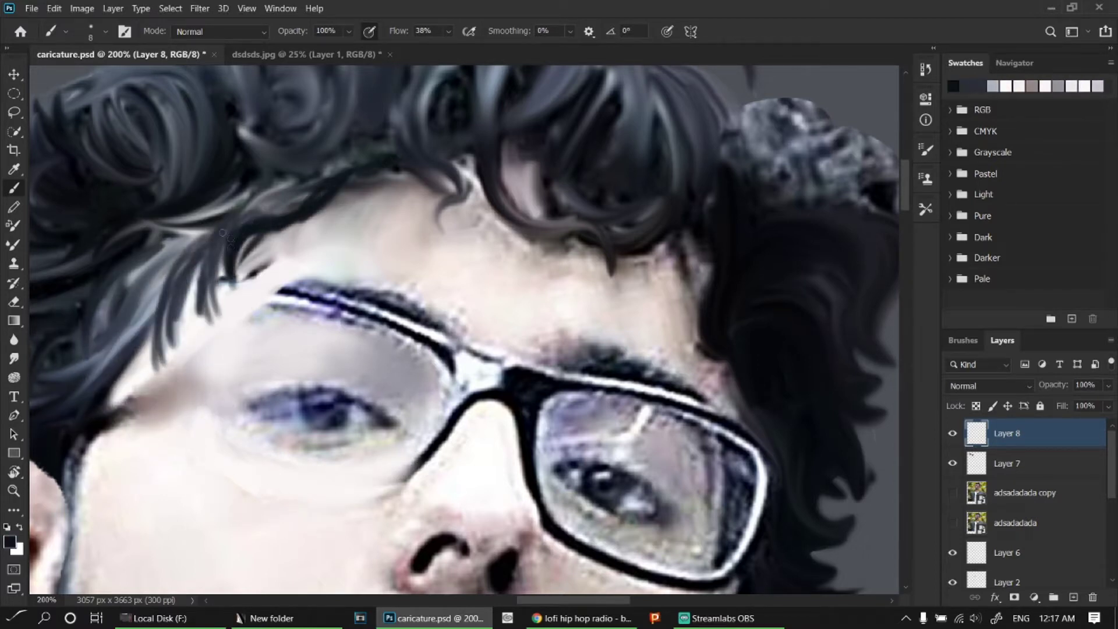
{"action": "left_click_drag", "start_coordinate": [223, 232], "coordinate": [156, 320]}
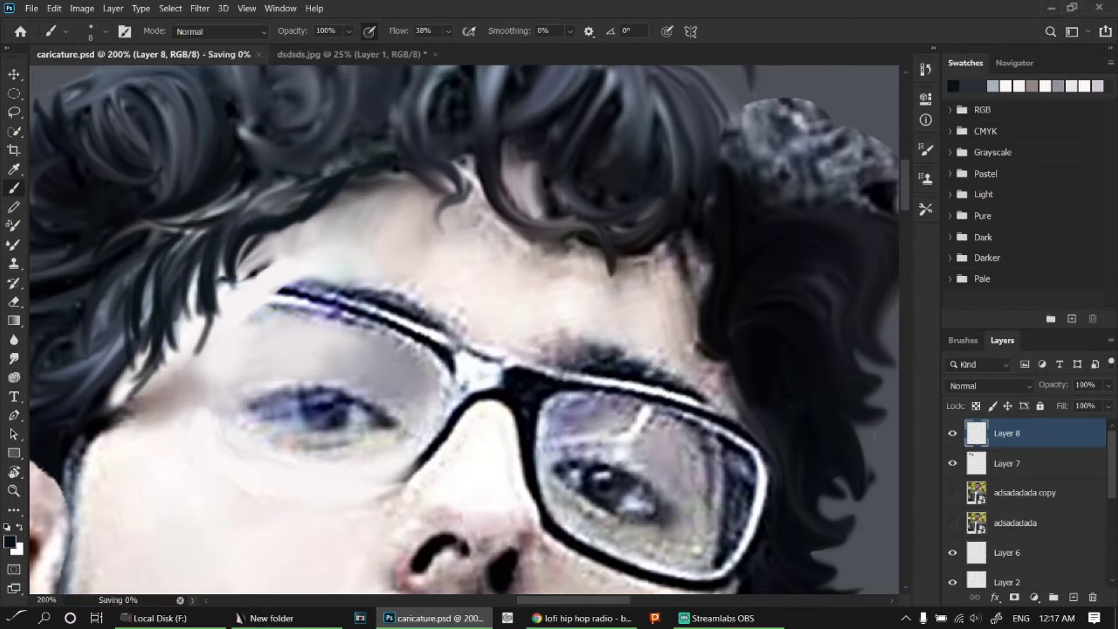
{"action": "left_click_drag", "start_coordinate": [402, 375], "coordinate": [432, 306]}
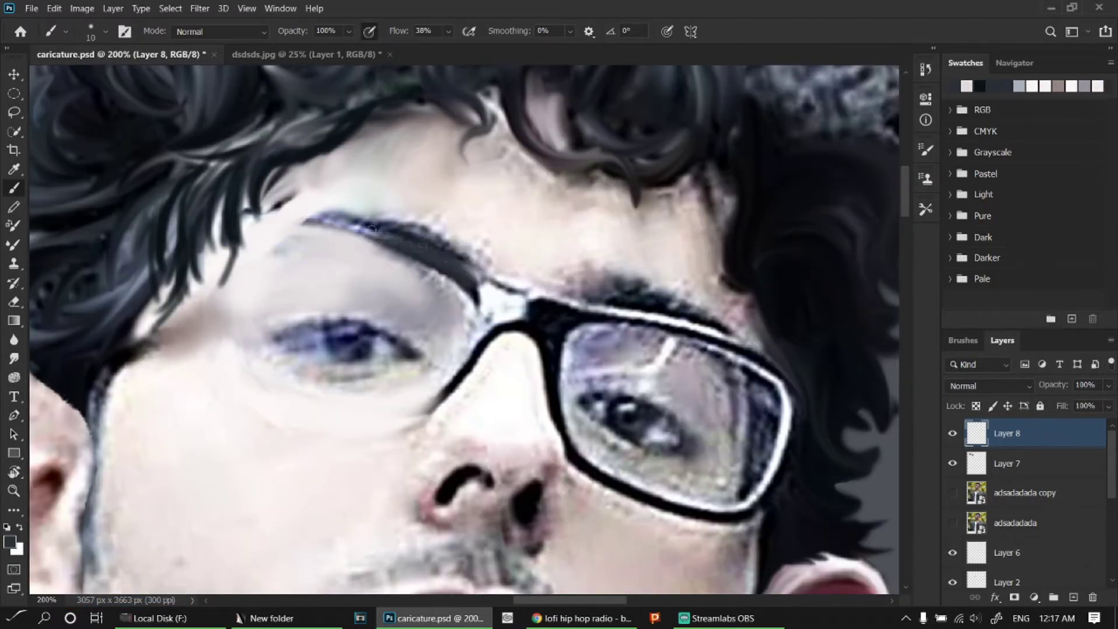
- Zoom in and cover more of the dark left frame with skin tone using a smaller brush
{"action": "key", "text": "ctrl+plus"}
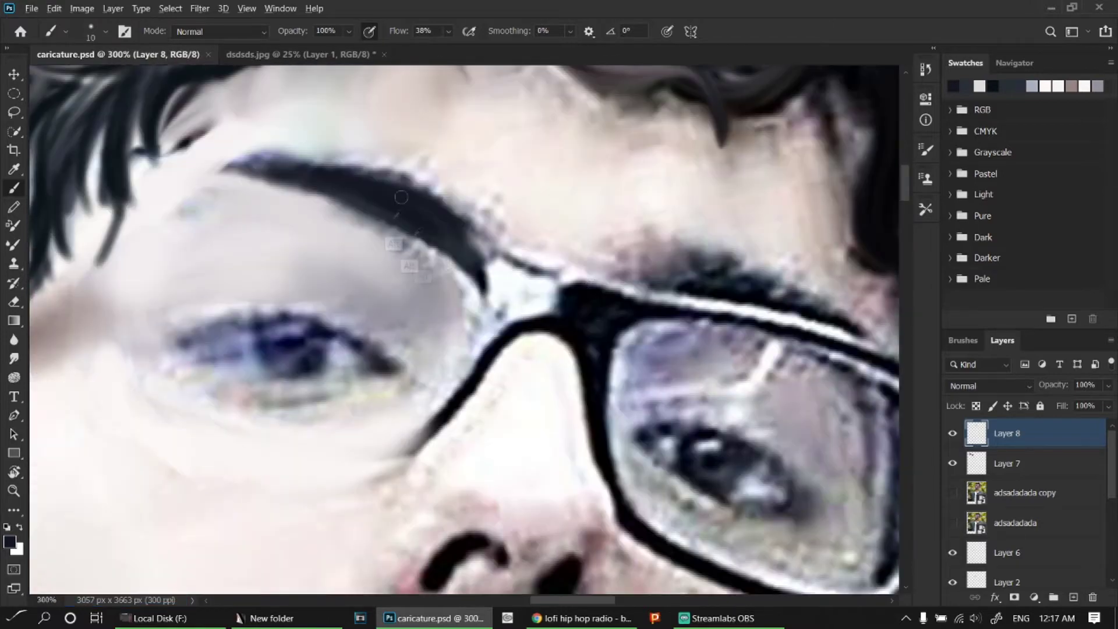
{"action": "key", "text": "bracketright"}
{"action": "key", "text": "bracketright"}
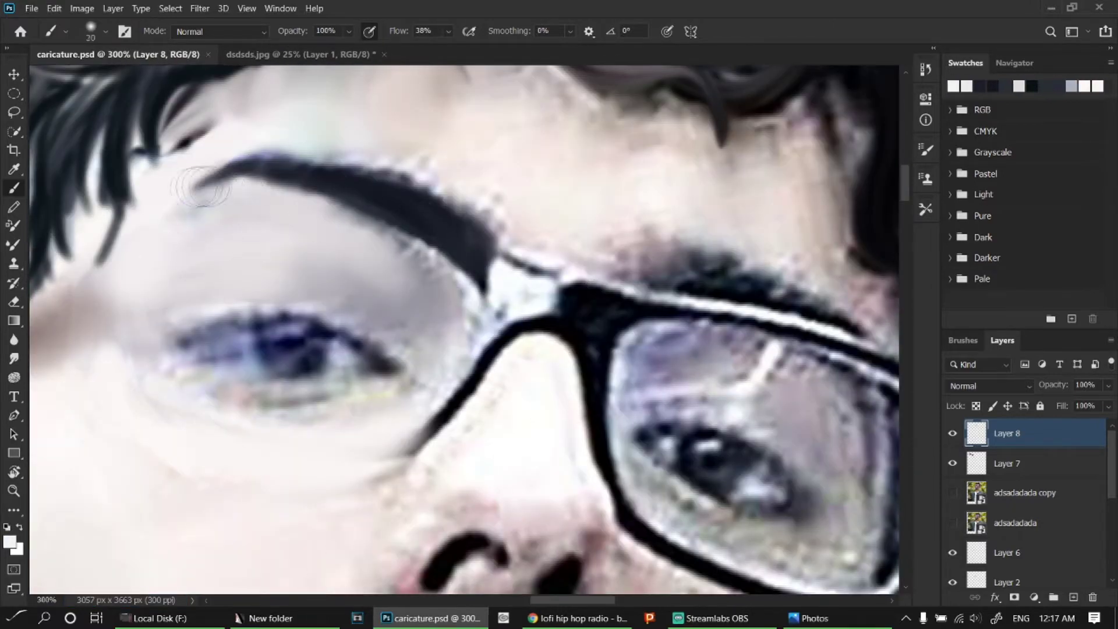
{"action": "scroll", "coordinate": [356, 239], "scroll_direction": "up", "scroll_amount": 2}
{"action": "key", "text": "bracketleft"}
{"action": "key", "text": "bracketleft"}
{"action": "key", "text": "bracketleft"}
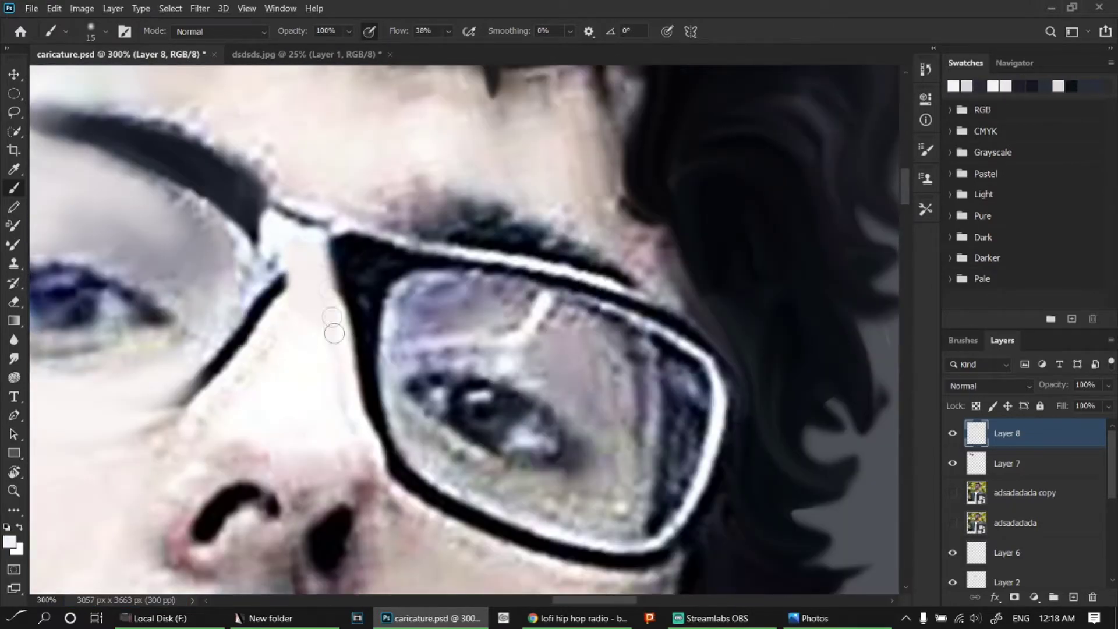
{"action": "left_click_drag", "start_coordinate": [259, 303], "coordinate": [237, 287]}
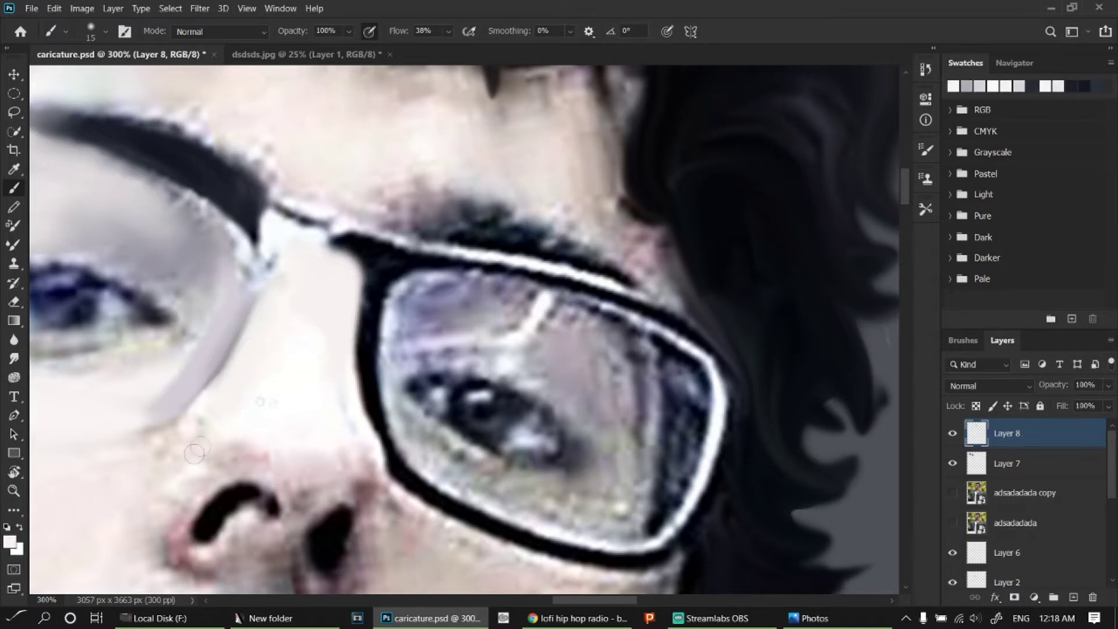
{"action": "left_click_drag", "start_coordinate": [73, 497], "coordinate": [218, 305]}
{"action": "mouse_move", "coordinate": [506, 72]}
{"action": "left_mouse_down"}
{"action": "mouse_move", "coordinate": [303, 265]}
{"action": "mouse_move", "coordinate": [353, 451]}
{"action": "mouse_move", "coordinate": [312, 320]}
{"action": "mouse_move", "coordinate": [442, 419]}
{"action": "mouse_move", "coordinate": [553, 442]}
{"action": "left_mouse_up"}
- Smooth the right lens interior with grey-lavender and paint dark strokes along its frame
{"action": "left_click", "coordinate": [474, 282], "text": "alt"}
{"action": "left_click_drag", "start_coordinate": [431, 233], "coordinate": [513, 280]}
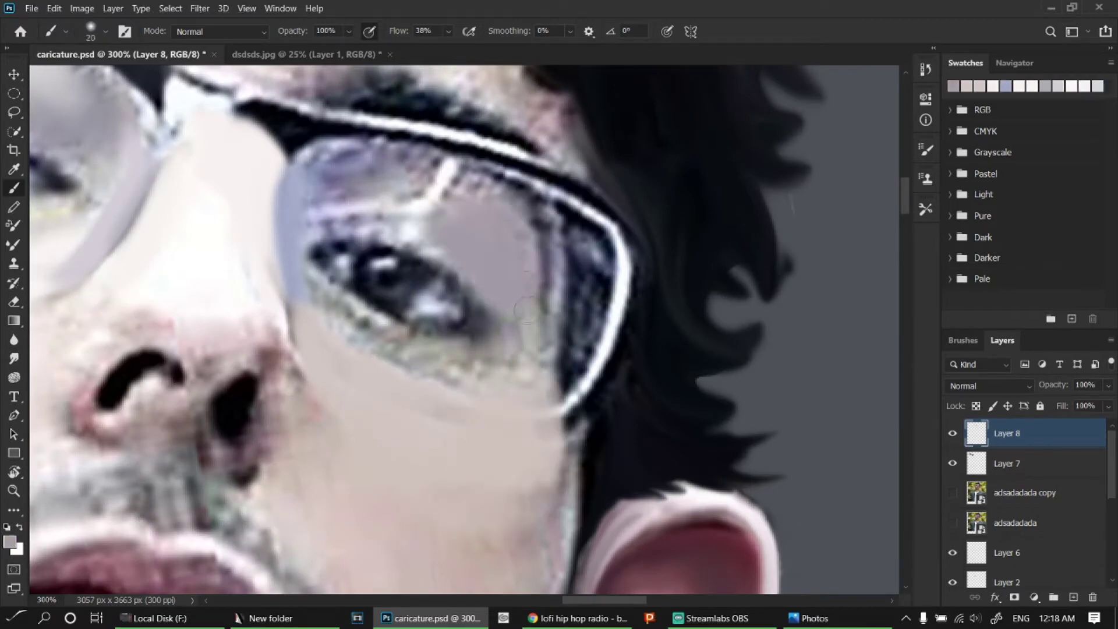
{"action": "left_click_drag", "start_coordinate": [524, 198], "coordinate": [560, 297]}
{"action": "left_click", "coordinate": [644, 239], "text": "alt"}
{"action": "mouse_move", "coordinate": [643, 239]}
{"action": "left_mouse_down"}
{"action": "mouse_move", "coordinate": [567, 431]}
{"action": "mouse_move", "coordinate": [585, 151]}
{"action": "mouse_move", "coordinate": [479, 301]}
{"action": "left_mouse_up"}
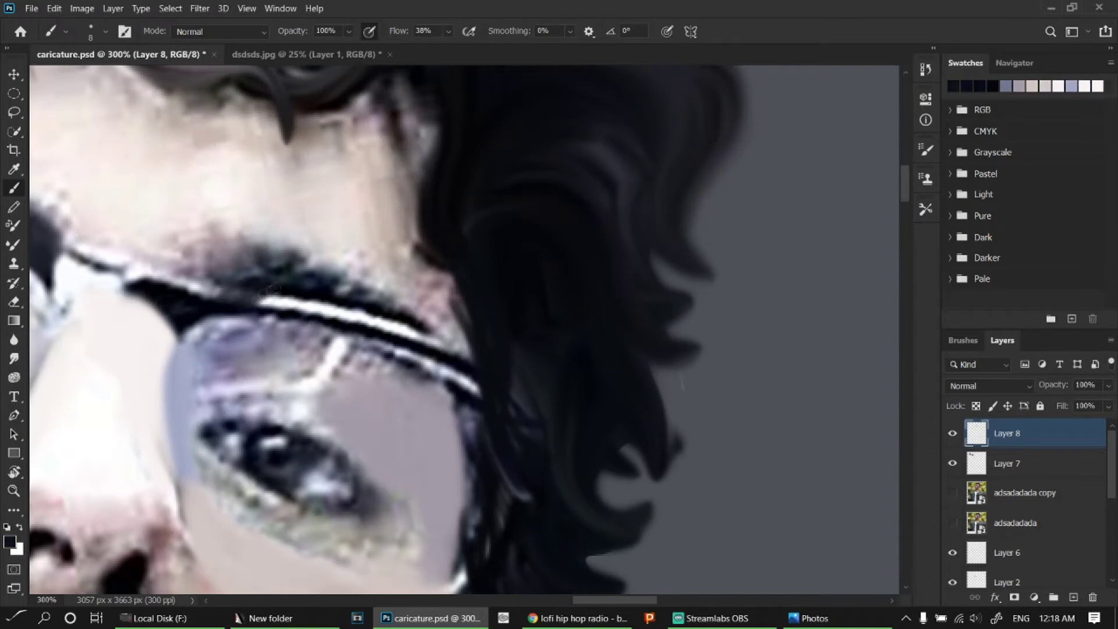
- Paint light skin-tone strokes along the lens edge, sampling skin and lavender tones
{"action": "left_click", "coordinate": [146, 274], "text": "alt"}
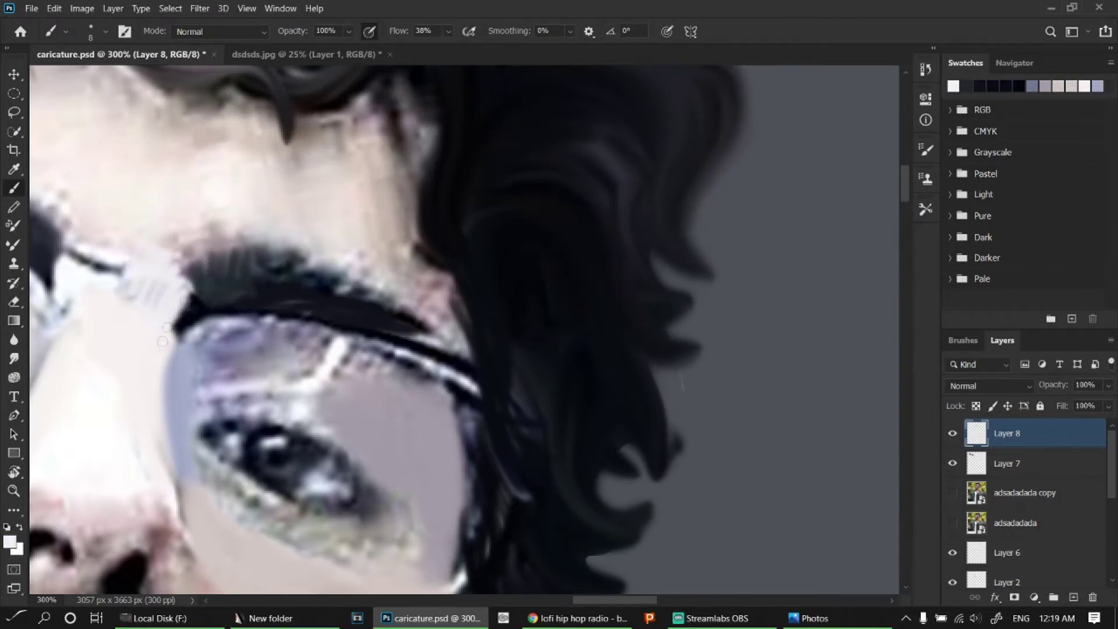
{"action": "mouse_move", "coordinate": [174, 327]}
{"action": "left_mouse_down"}
{"action": "mouse_move", "coordinate": [355, 285]}
{"action": "mouse_move", "coordinate": [340, 386]}
{"action": "mouse_move", "coordinate": [340, 305]}
{"action": "left_mouse_up"}
{"action": "left_click", "coordinate": [546, 365], "text": "alt"}
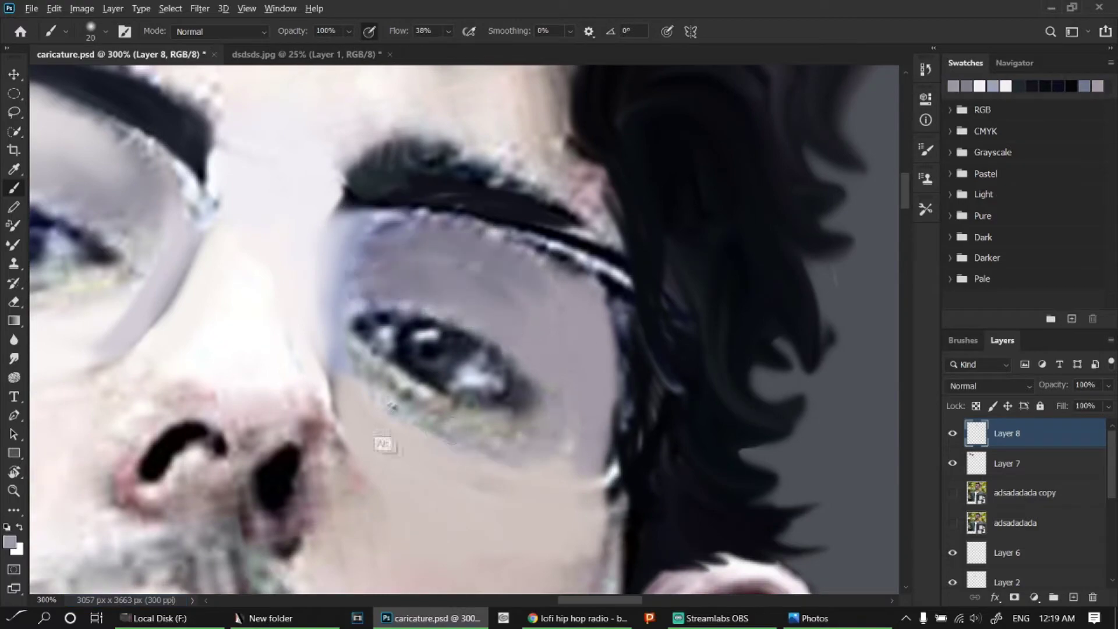
{"action": "key", "text": "ctrl+minus"}
{"action": "left_click", "coordinate": [375, 271], "text": "alt"}
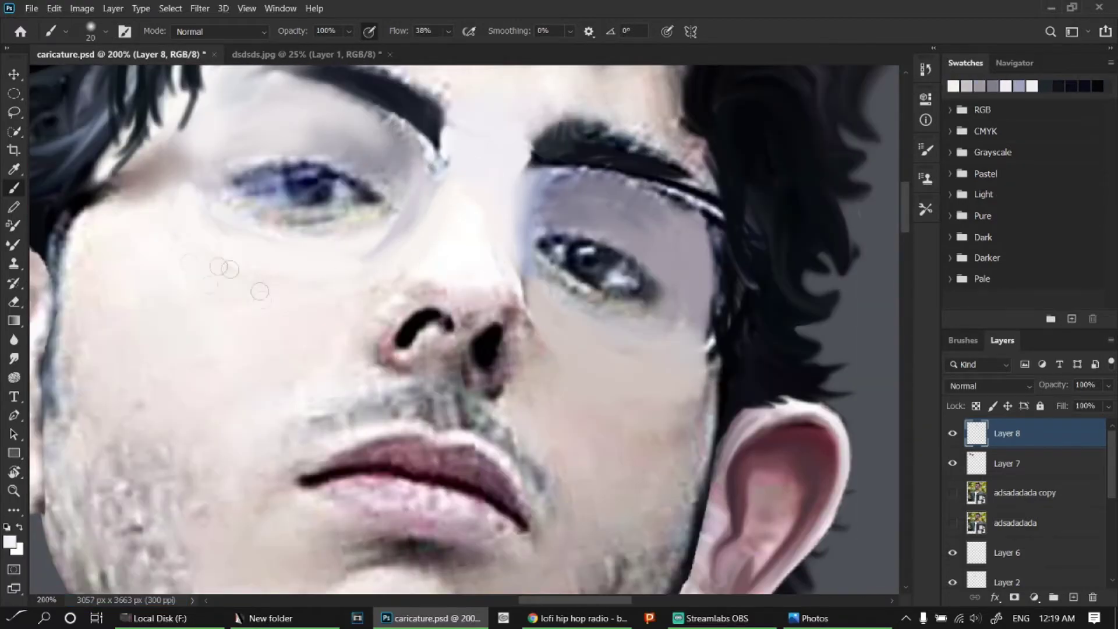
- Darken the lower iris with sampled navy and switch to a finer brush
{"action": "scroll", "coordinate": [259, 291], "scroll_direction": "up", "scroll_amount": 2}
{"action": "scroll", "coordinate": [259, 332], "scroll_direction": "up", "scroll_amount": 1, "text": "alt"}
{"action": "left_click", "coordinate": [484, 230], "text": "alt"}
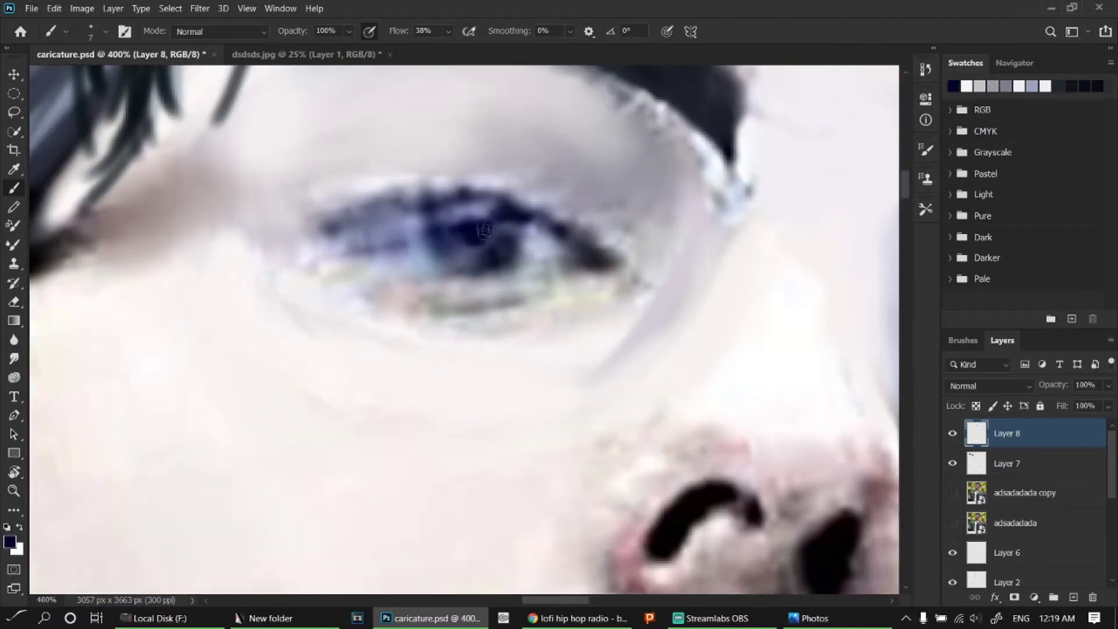
{"action": "left_click_drag", "start_coordinate": [494, 256], "coordinate": [460, 268]}
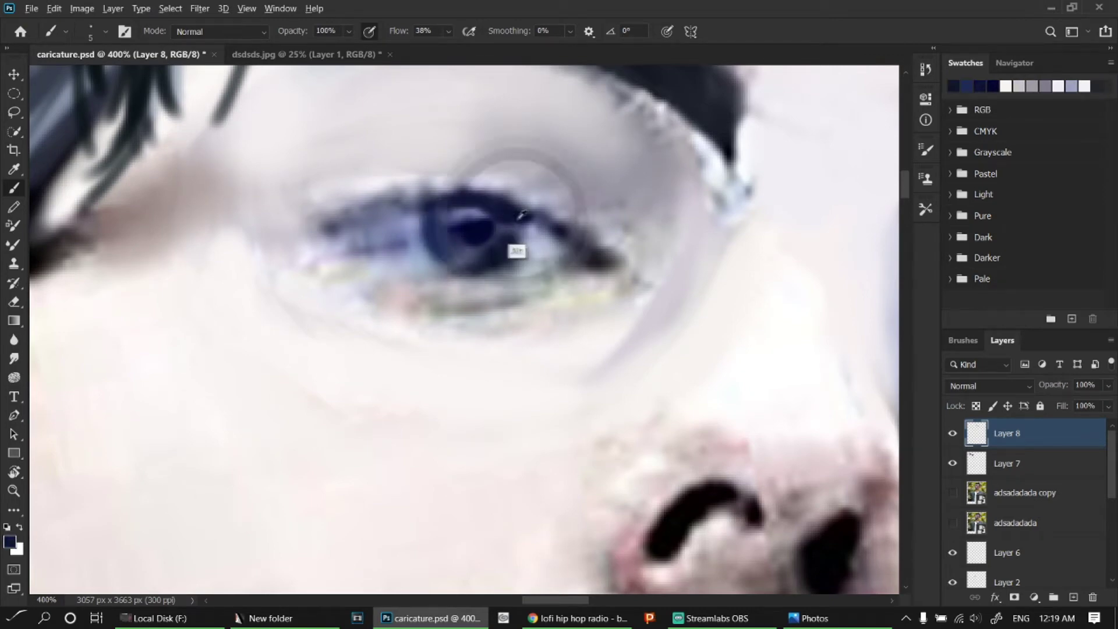
{"action": "left_click", "coordinate": [514, 250], "text": "alt"}
{"action": "key", "text": "bracketleft"}
{"action": "key", "text": "bracketleft"}
{"action": "left_click", "coordinate": [556, 239], "text": "alt"}
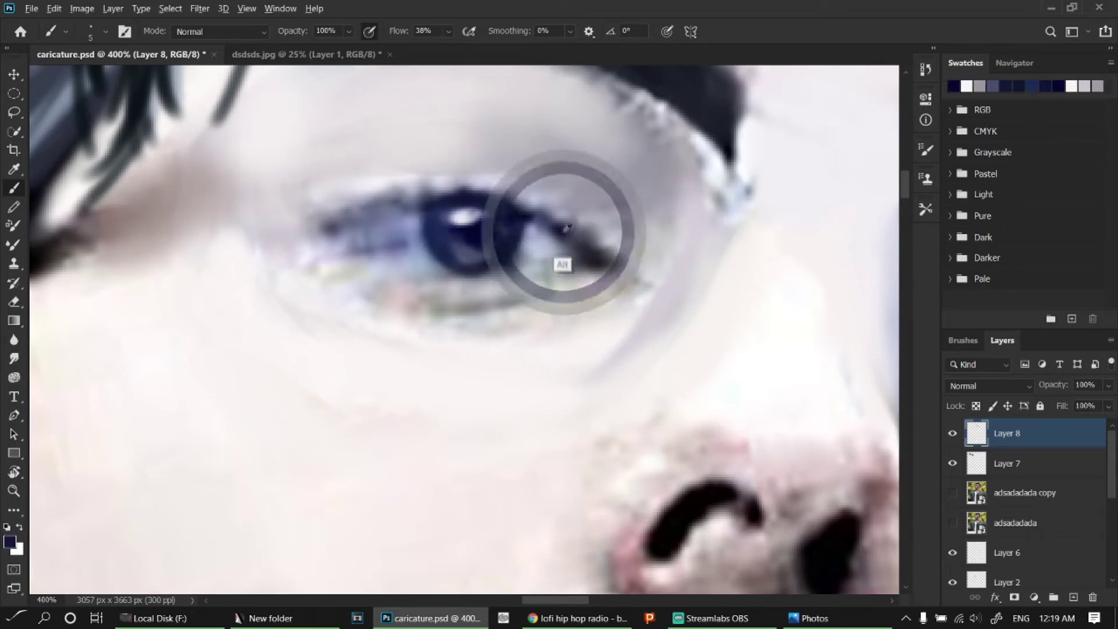
- Paint dark navy upper and lower eyelid lines with a stroke at the eye corner
{"action": "left_click", "coordinate": [425, 198], "text": "alt"}
{"action": "left_click_drag", "start_coordinate": [345, 216], "coordinate": [449, 200]}
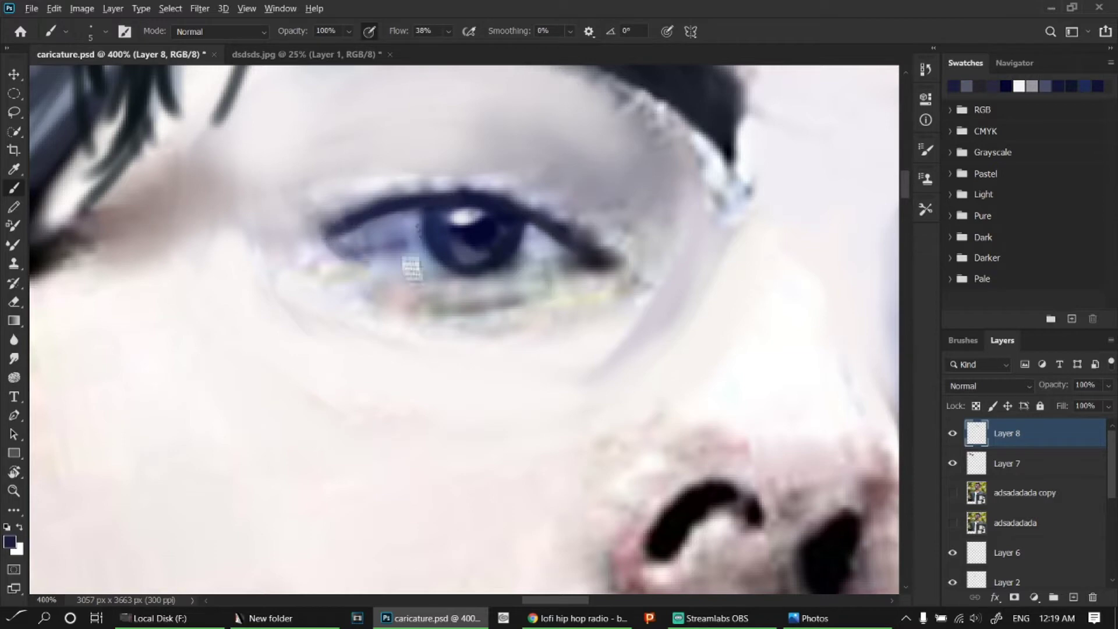
{"action": "left_click_drag", "start_coordinate": [424, 312], "coordinate": [524, 295]}
{"action": "left_click", "coordinate": [594, 284], "text": "alt"}
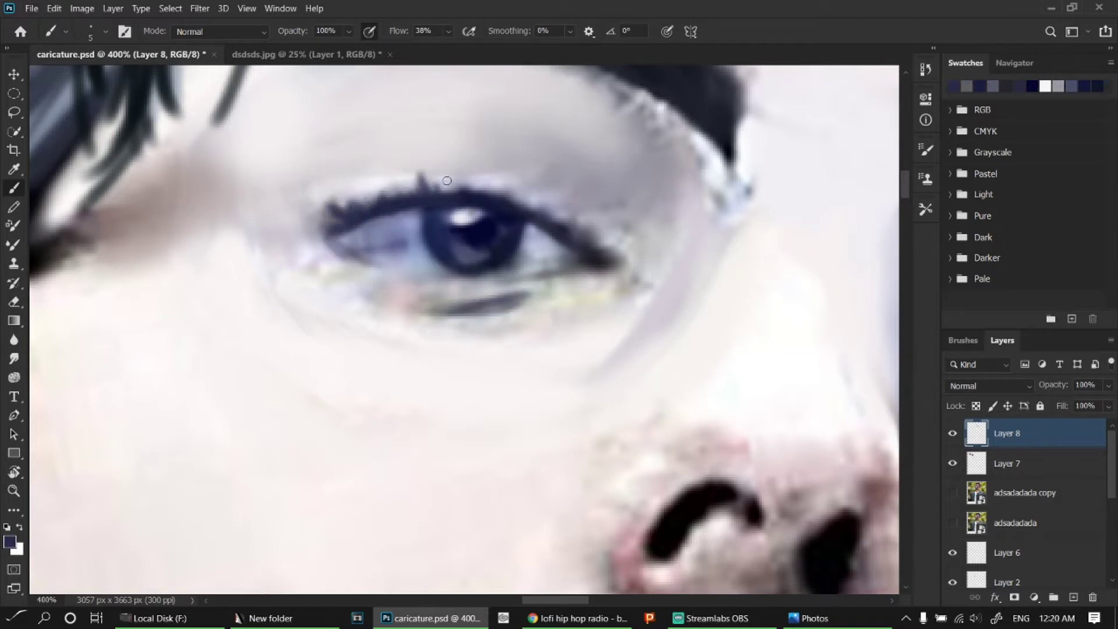
{"action": "mouse_move", "coordinate": [603, 266]}
{"action": "left_mouse_down"}
{"action": "mouse_move", "coordinate": [637, 274]}
{"action": "mouse_move", "coordinate": [392, 253]}
{"action": "left_mouse_up"}
{"action": "scroll", "coordinate": [638, 274], "scroll_direction": "down", "scroll_amount": 4}
{"action": "scroll", "coordinate": [640, 233], "scroll_direction": "up", "scroll_amount": 3}
- Sample dark eye colours and paint a dark stroke at the right eye's outer corner
{"action": "right_click", "coordinate": [655, 190], "text": "alt+shift"}
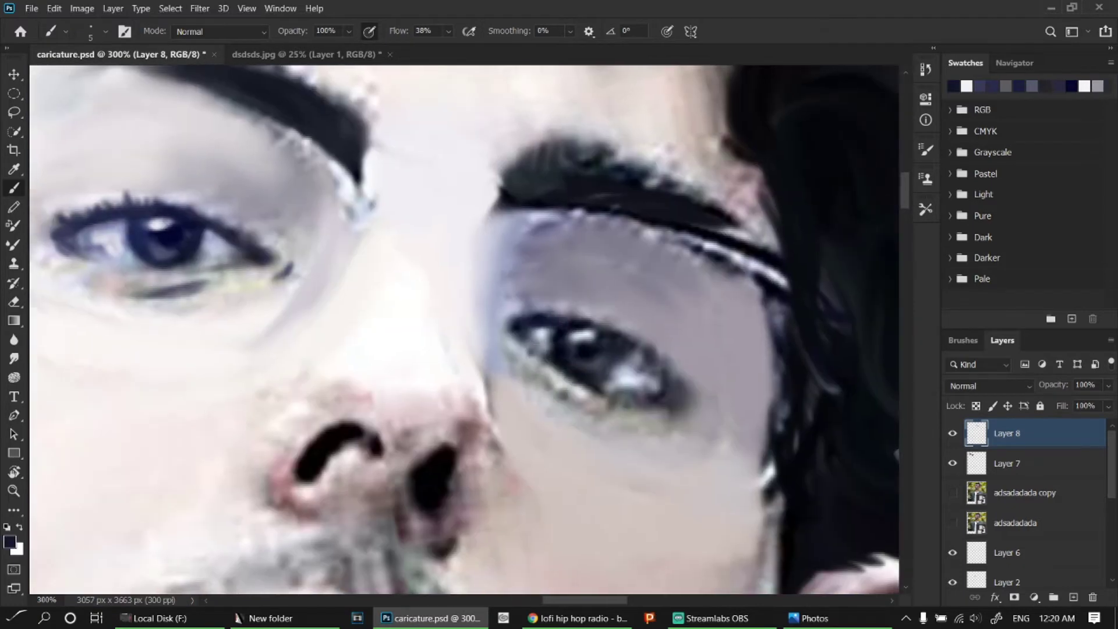
{"action": "left_click", "coordinate": [584, 356], "text": "alt"}
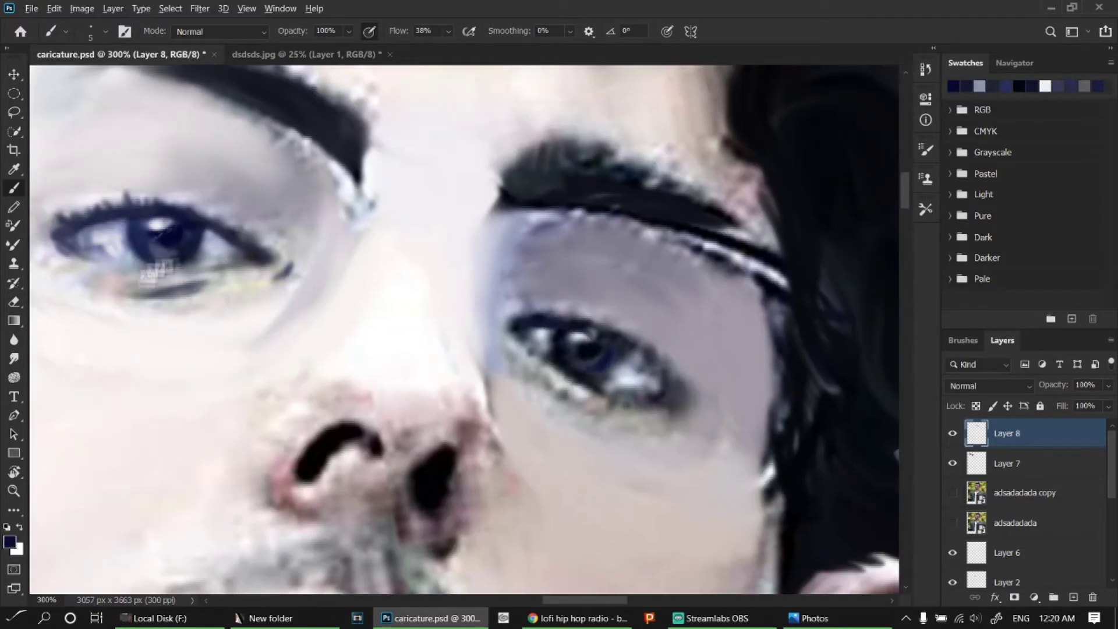
{"action": "left_click", "coordinate": [571, 370], "text": "alt"}
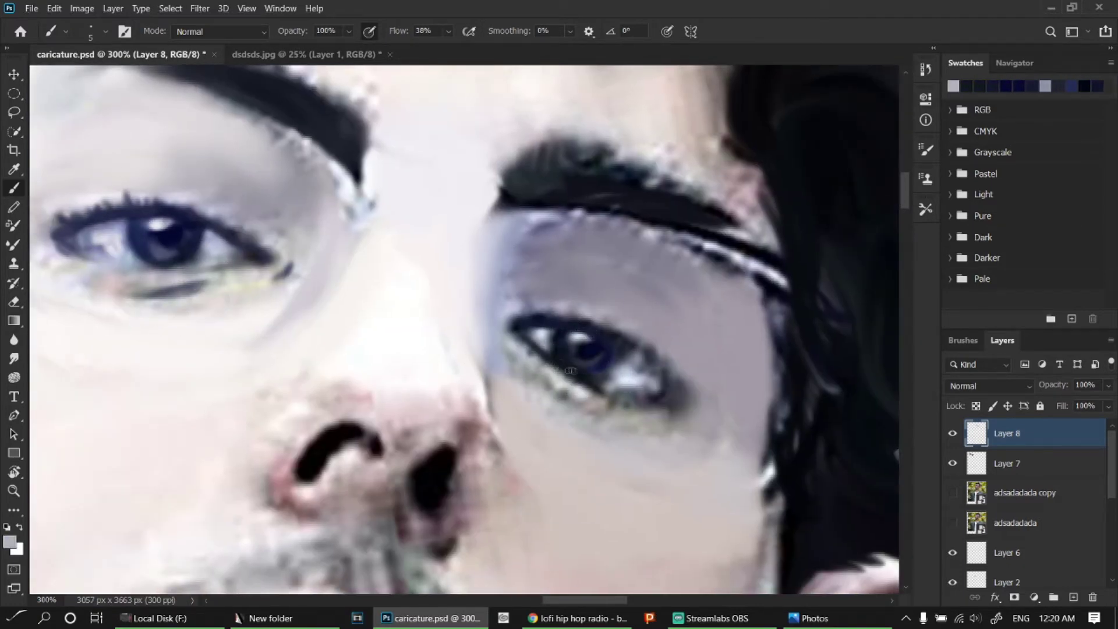
{"action": "left_click", "coordinate": [615, 347], "text": "alt"}
{"action": "left_click_drag", "start_coordinate": [685, 398], "coordinate": [669, 379]}
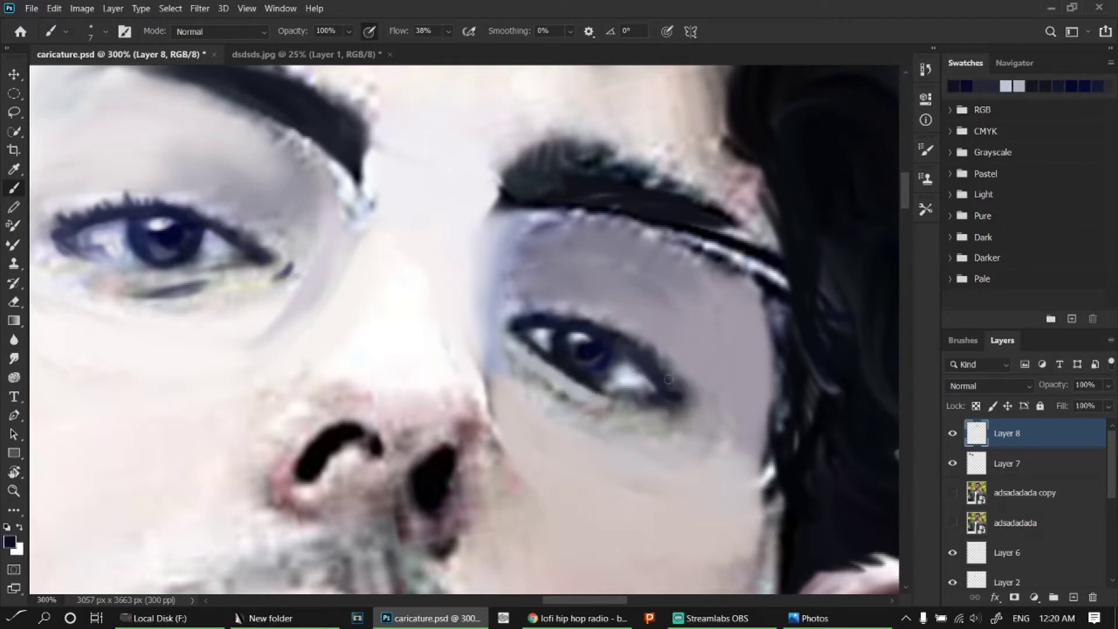
- Draw a crease above the left eye, paint light grey skin around it, and save
{"action": "left_click_drag", "start_coordinate": [211, 157], "coordinate": [287, 201]}
{"action": "key", "text": "ctrl+s"}
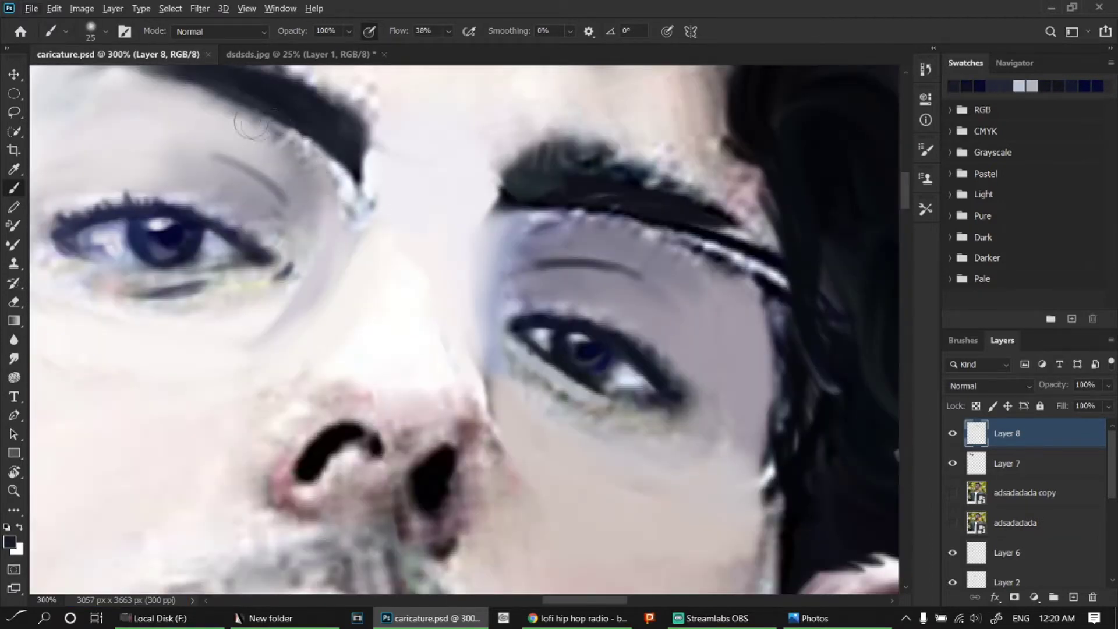
{"action": "left_click", "coordinate": [252, 125], "text": "alt"}
{"action": "left_click_drag", "start_coordinate": [251, 125], "coordinate": [307, 224]}
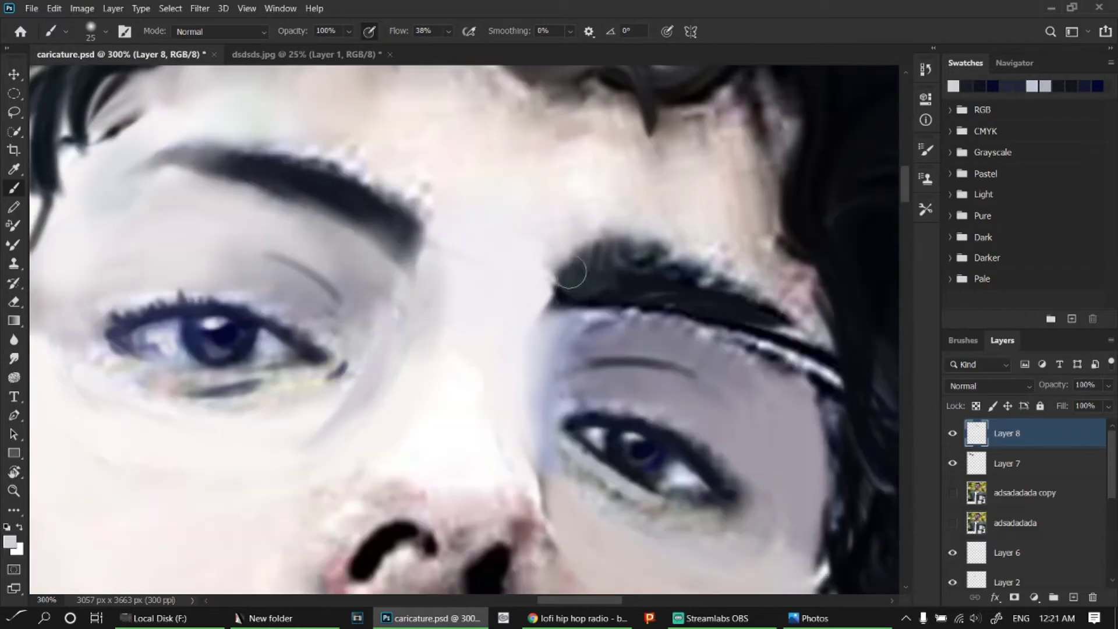
{"action": "key", "text": "ctrl+s"}
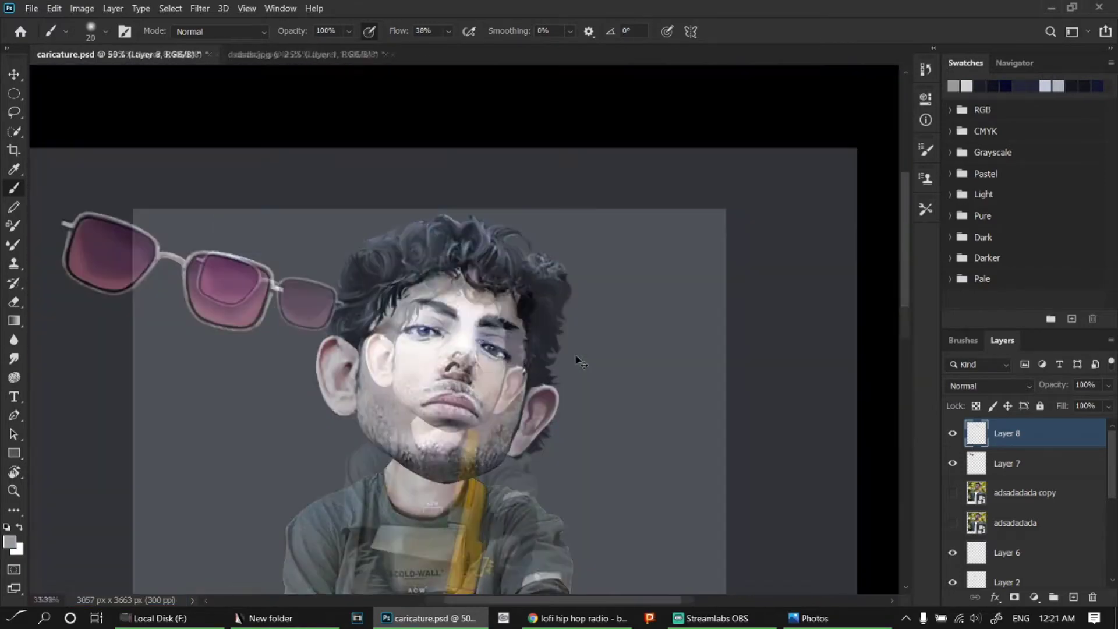
- Touch up the cheek beside the nose, then zoom in on the magenta glasses
{"action": "mouse_move", "coordinate": [579, 350]}
{"action": "left_mouse_down"}
{"action": "mouse_move", "coordinate": [450, 320]}
{"action": "mouse_move", "coordinate": [517, 424]}
{"action": "left_mouse_up"}
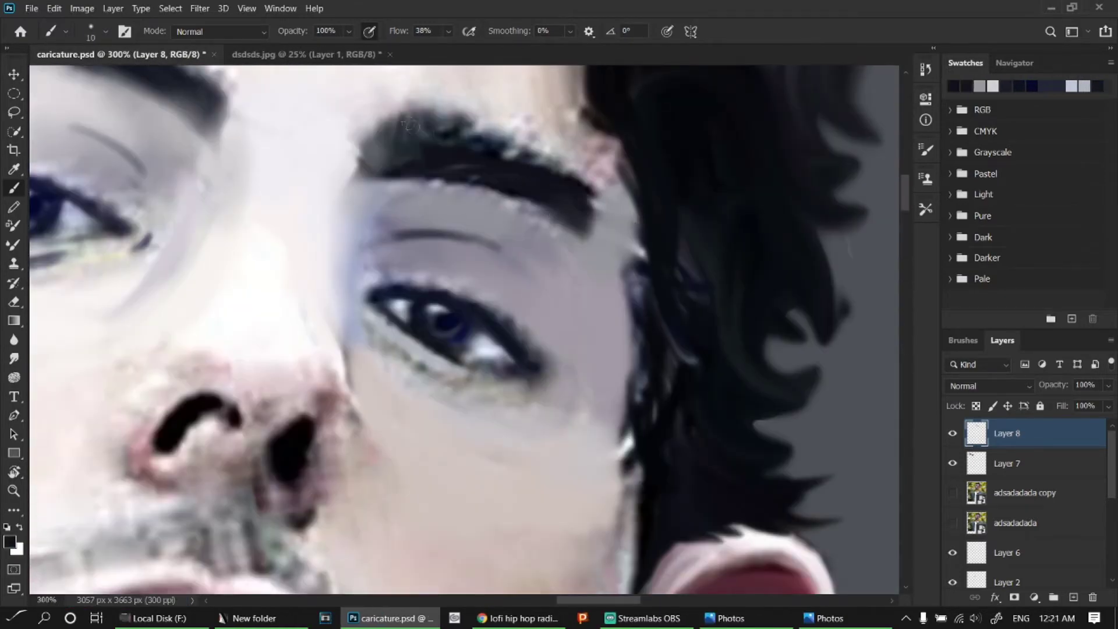
{"action": "left_click_drag", "start_coordinate": [396, 129], "coordinate": [612, 268]}
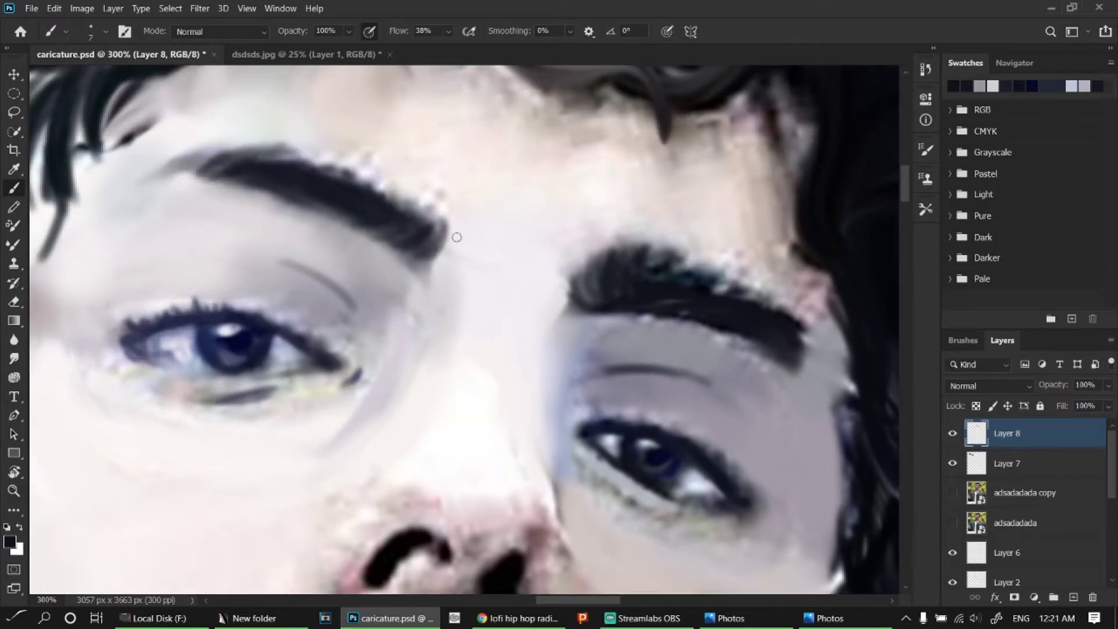
{"action": "key", "text": "ctrl+1"}
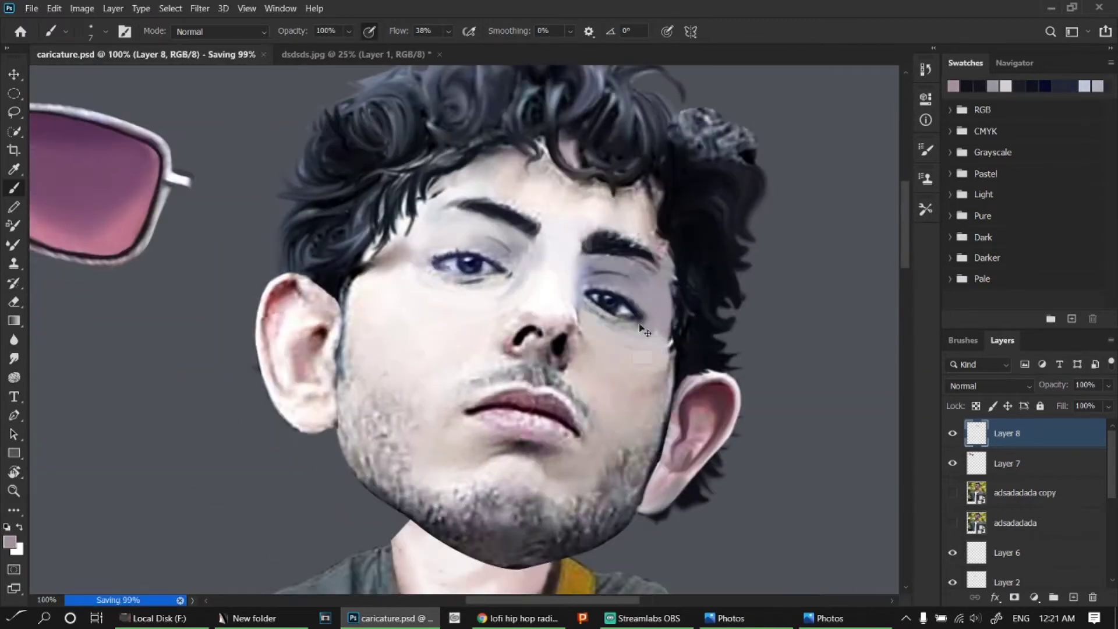
{"action": "key", "text": "v"}
{"action": "key", "text": "ctrl+minus"}
{"action": "key", "text": "ctrl+minus"}
{"action": "key", "text": "ctrl+minus"}
{"action": "key", "text": "ctrl+plus"}
{"action": "key", "text": "ctrl+plus"}
- Make Layer 7 active and lasso-select along the right and left lens edges
{"action": "key", "text": "w"}
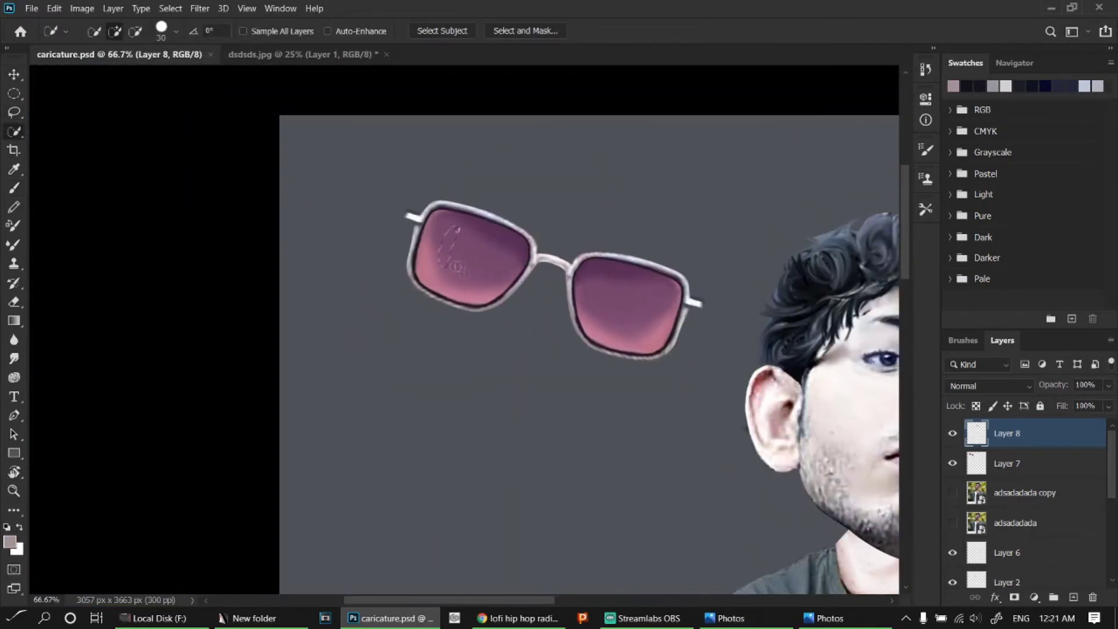
{"action": "key", "text": "alt+bracketleft"}
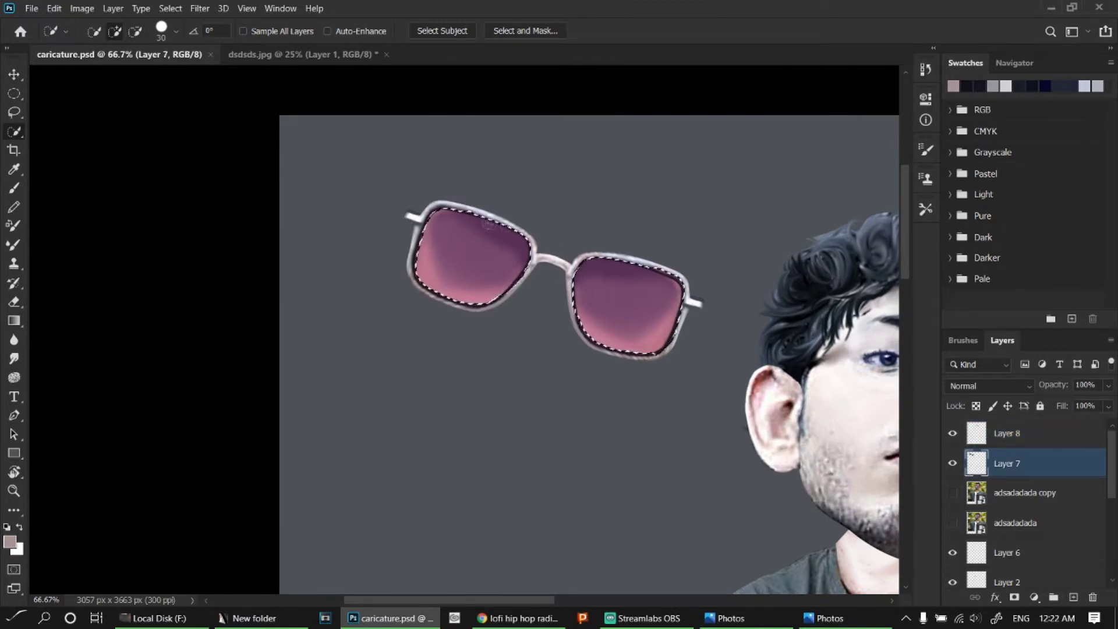
{"action": "scroll", "coordinate": [666, 245], "scroll_direction": "up", "scroll_amount": 3}
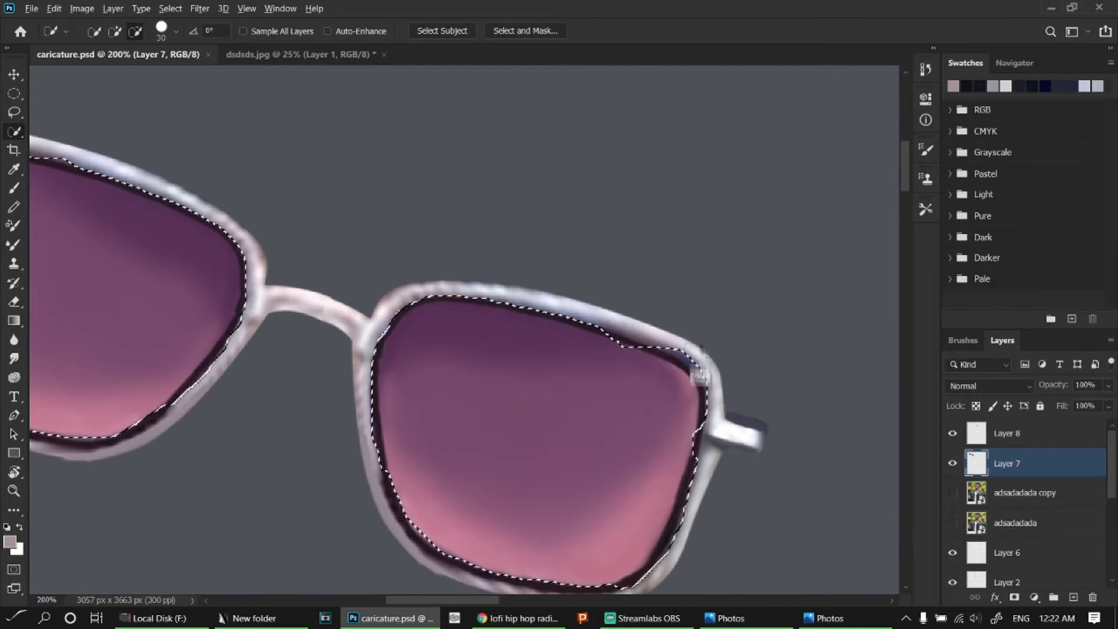
{"action": "key", "text": "l"}
{"action": "mouse_move", "coordinate": [609, 335]}
{"action": "left_mouse_down"}
{"action": "mouse_move", "coordinate": [652, 384]}
{"action": "mouse_move", "coordinate": [686, 520]}
{"action": "left_mouse_up"}
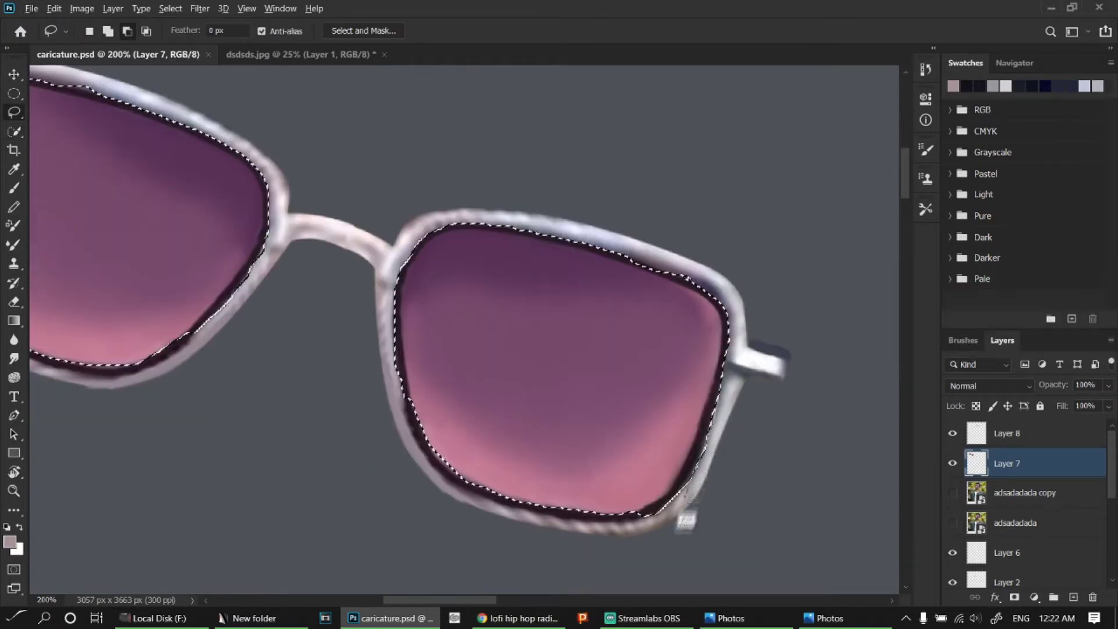
{"action": "scroll", "coordinate": [669, 408], "scroll_direction": "left", "scroll_amount": 5}
{"action": "mouse_move", "coordinate": [283, 107]}
{"action": "left_mouse_down"}
{"action": "mouse_move", "coordinate": [256, 125]}
{"action": "mouse_move", "coordinate": [367, 135]}
{"action": "mouse_move", "coordinate": [492, 297]}
{"action": "left_mouse_up"}
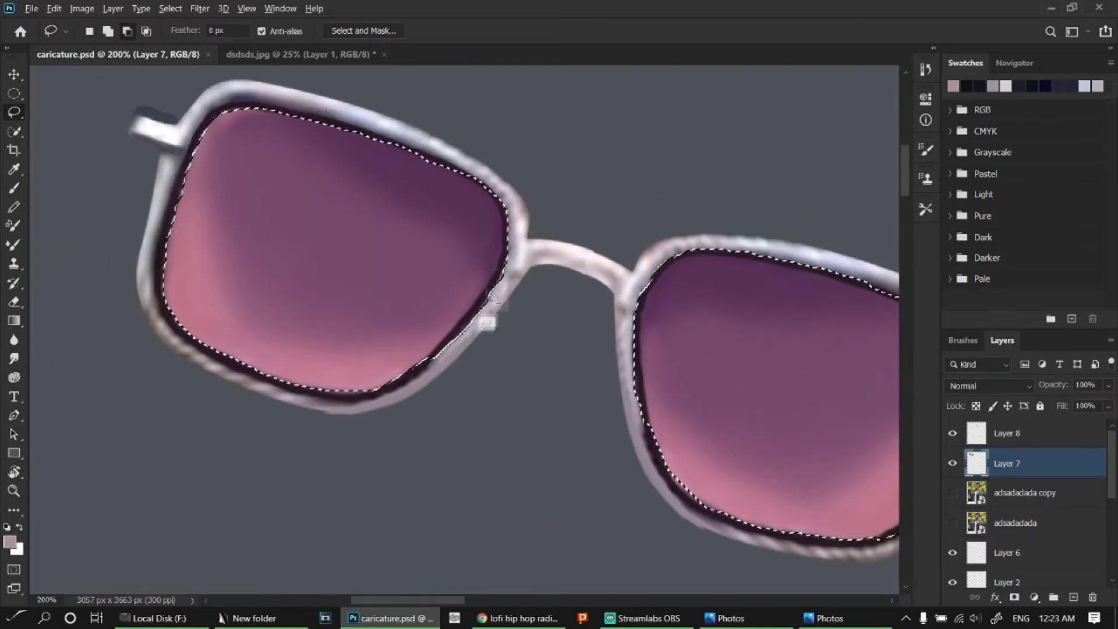
- Close the selection around the right lens, clear its old fill, and move it to a new layer
{"action": "scroll", "coordinate": [524, 329], "scroll_direction": "right", "scroll_amount": 5}
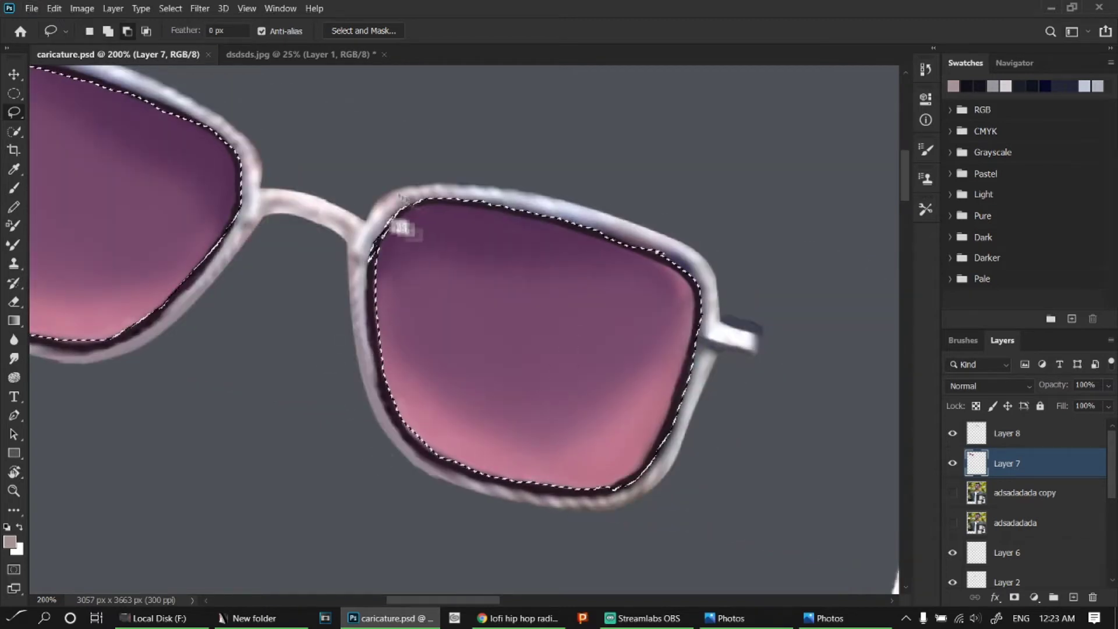
{"action": "left_click_drag", "start_coordinate": [669, 281], "coordinate": [651, 264]}
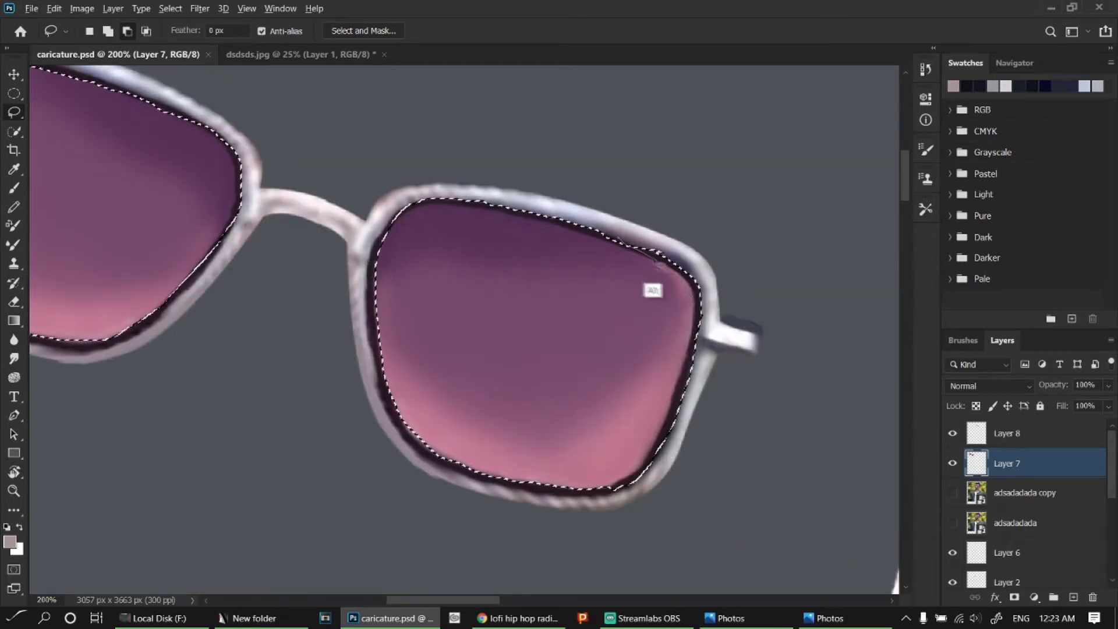
{"action": "left_click_drag", "start_coordinate": [660, 478], "coordinate": [663, 472]}
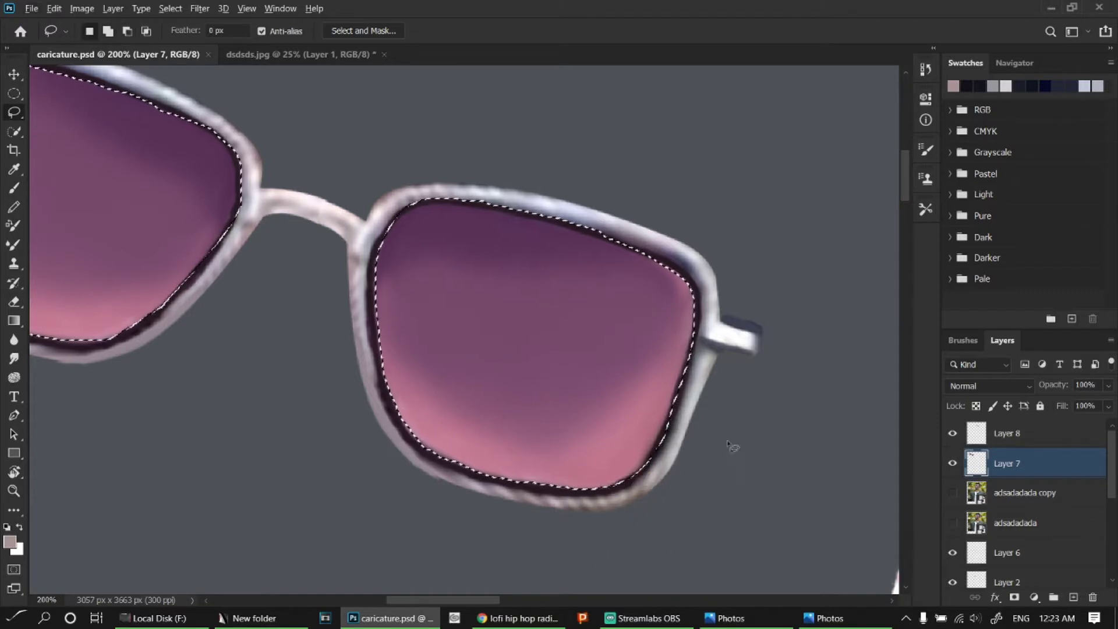
{"action": "key", "text": "ctrl+minus"}
{"action": "key", "text": "ctrl+minus"}
{"action": "key", "text": "Delete"}
{"action": "key", "text": "ctrl+shift+j"}
- Set the lens layer to Soft Light at 53% opacity
{"action": "left_click", "coordinate": [988, 386]}
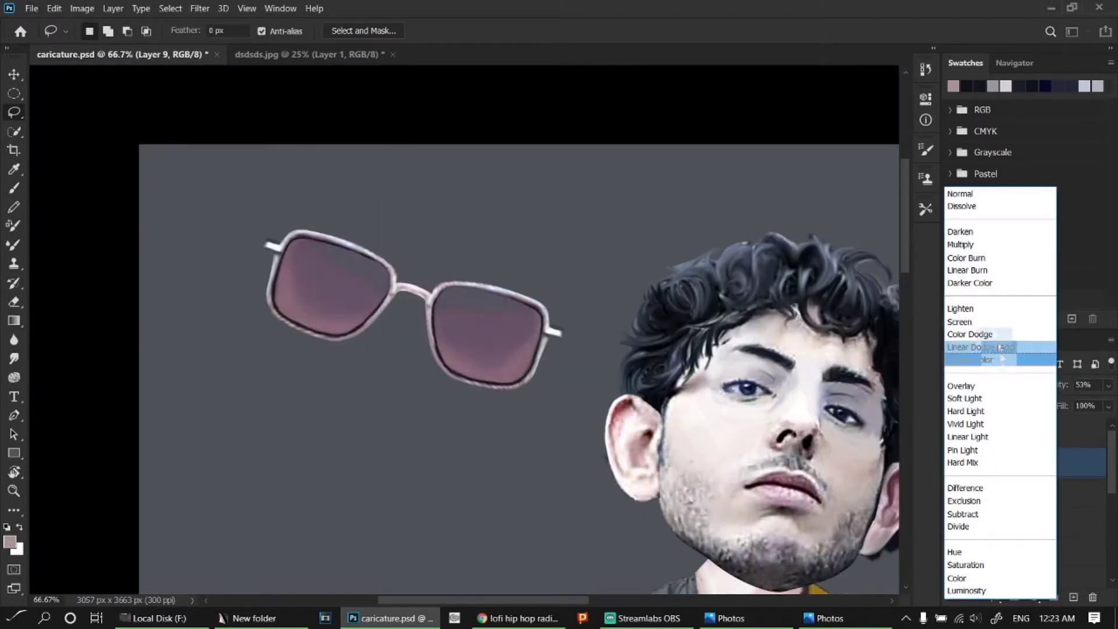
{"action": "left_click", "coordinate": [985, 389]}
{"action": "key", "text": "5"}
{"action": "key", "text": "3"}
- Move the lens and frame layers onto the face and raise them above Layer 8
{"action": "left_click", "coordinate": [1011, 492], "text": "shift"}
{"action": "key", "text": "ctrl+t"}
{"action": "left_click_drag", "start_coordinate": [414, 310], "coordinate": [676, 317]}
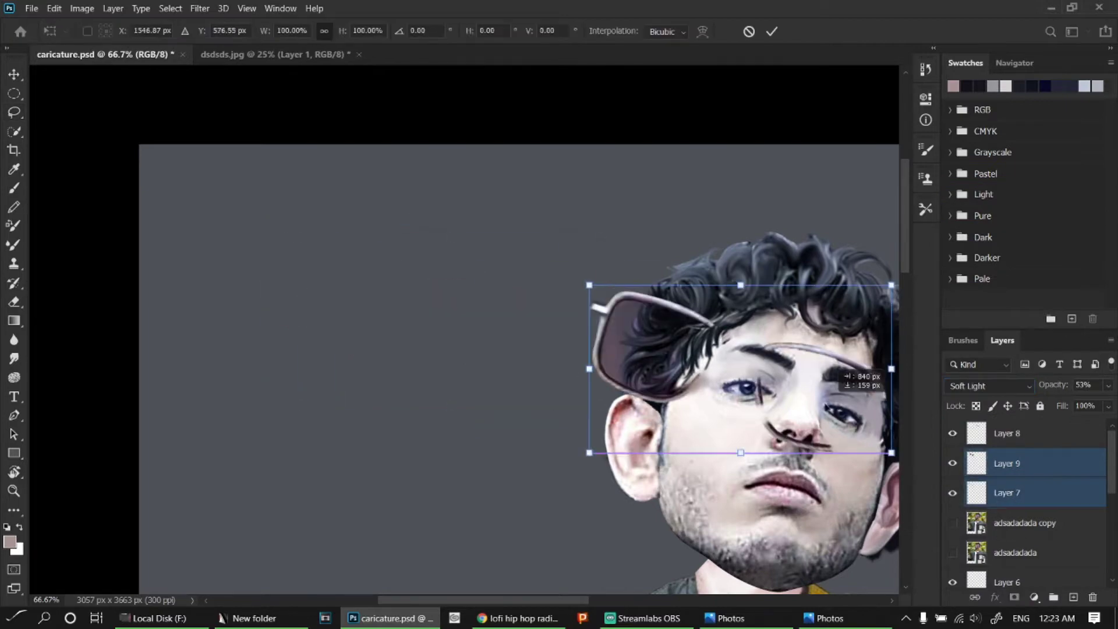
{"action": "key", "text": "Return"}
{"action": "key", "text": "ctrl+bracketright"}
- Try Vivid Light, then settle on Hard Light for the lens tint layer
{"action": "left_click", "coordinate": [993, 431]}
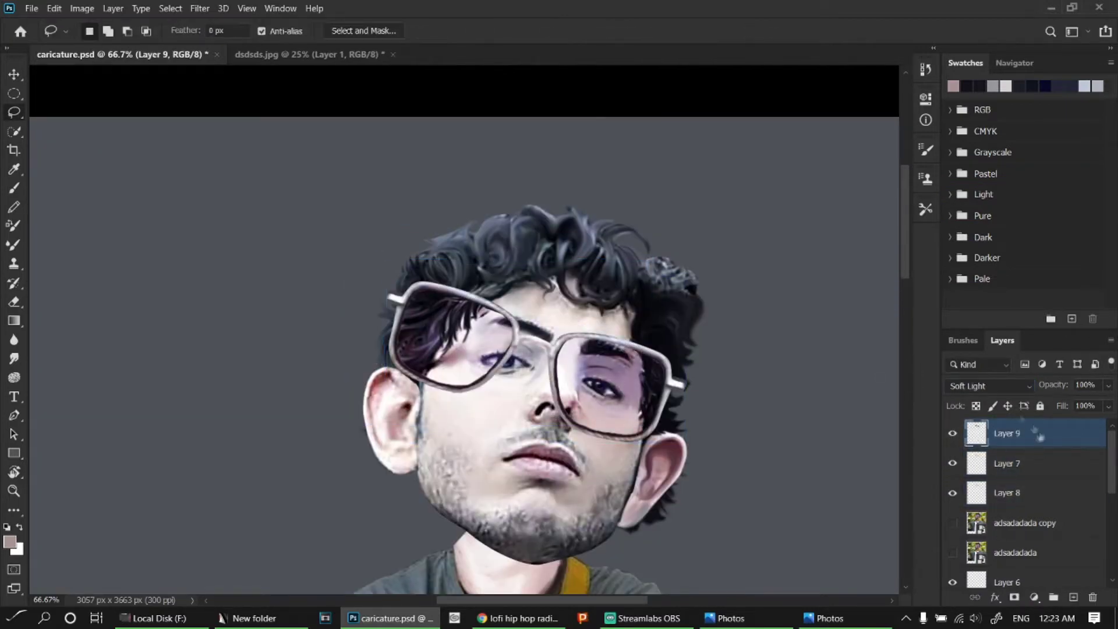
{"action": "left_click", "coordinate": [988, 386]}
{"action": "left_click", "coordinate": [955, 197]}
{"action": "key", "text": "Down"}
{"action": "key", "text": "Down"}
{"action": "key", "text": "Down"}
{"action": "key", "text": "Down"}
{"action": "key", "text": "Down"}
{"action": "key", "text": "Down"}
{"action": "key", "text": "Down"}
{"action": "key", "text": "Down"}
{"action": "key", "text": "Down"}
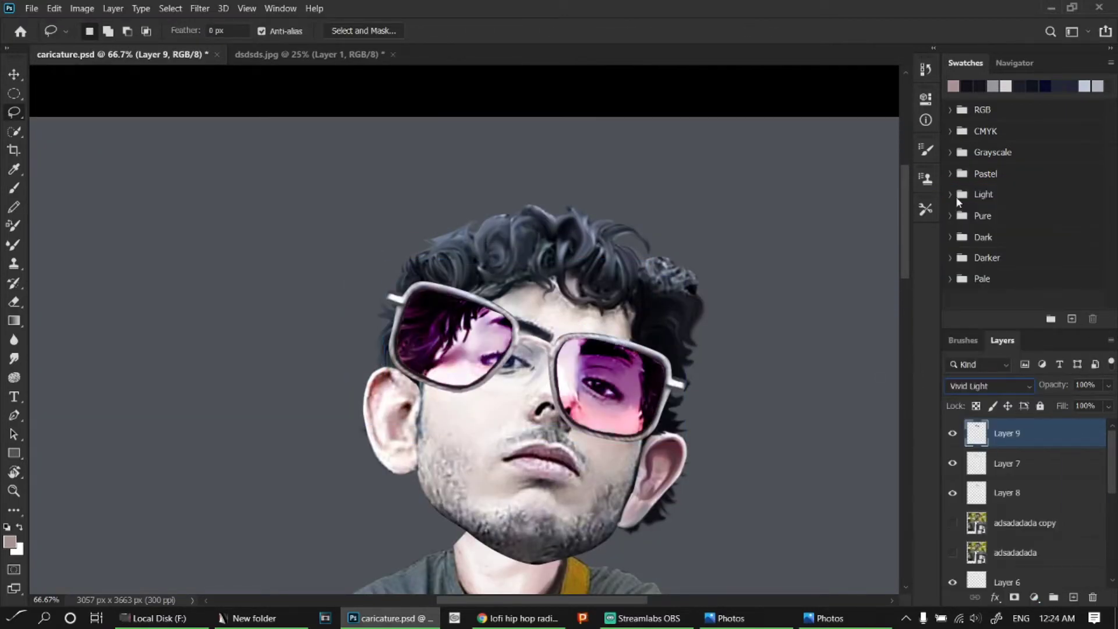
{"action": "key", "text": "Up"}
- Rotate, skew and enlarge the glasses together to fit the tilted head
{"action": "key", "text": "shift+alt+bracketleft"}
{"action": "key", "text": "ctrl+t"}
{"action": "left_click_drag", "start_coordinate": [699, 245], "coordinate": [761, 348]}
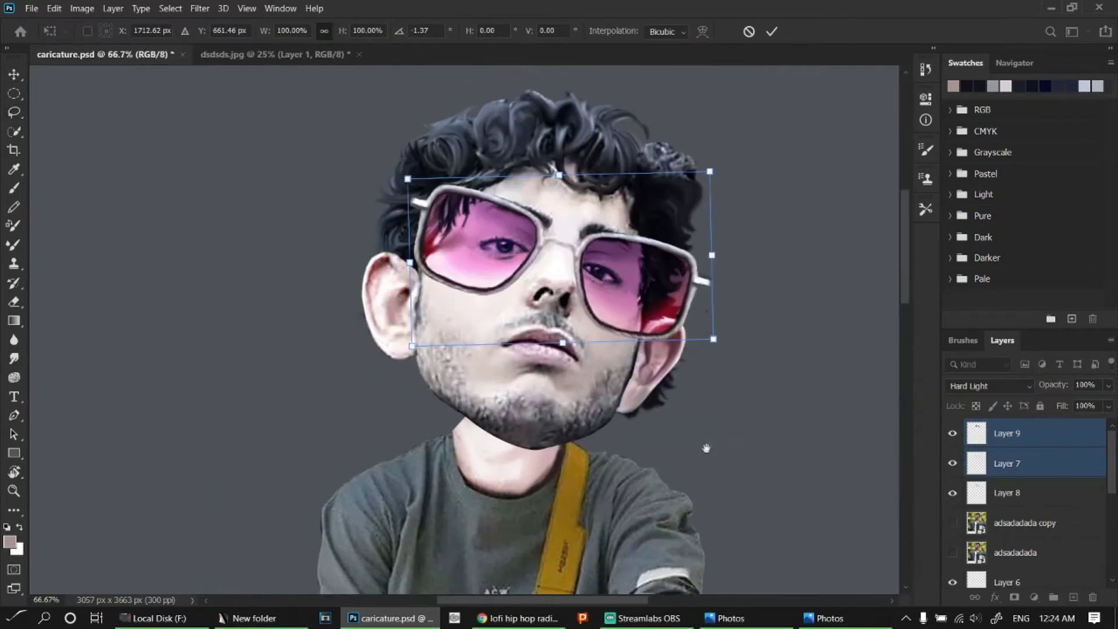
{"action": "left_click_drag", "start_coordinate": [711, 170], "coordinate": [709, 163], "text": "ctrl"}
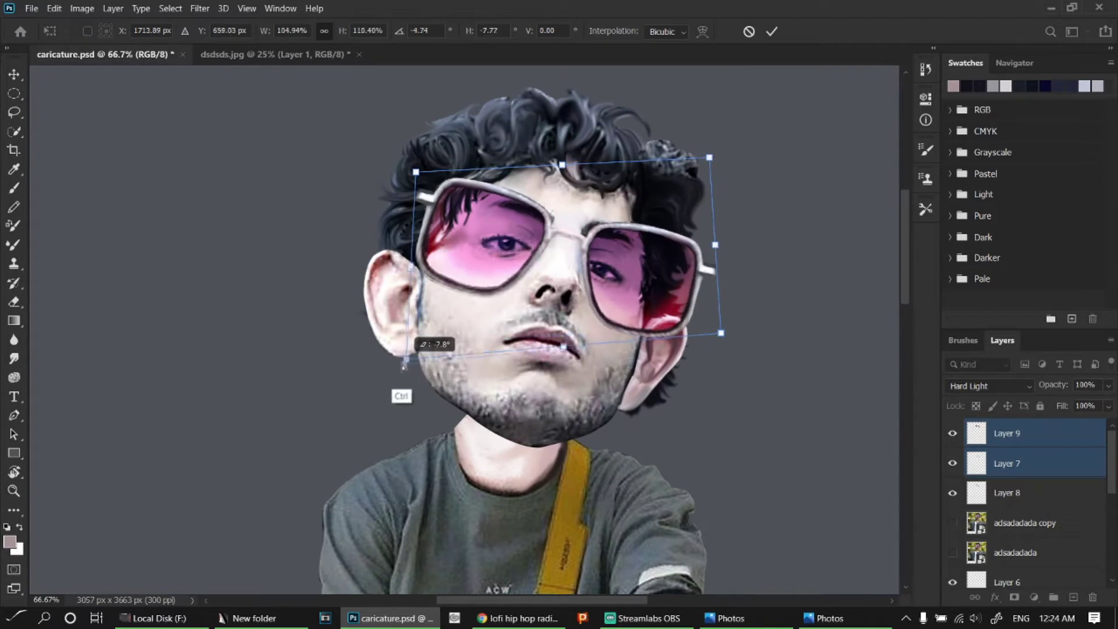
{"action": "left_click_drag", "start_coordinate": [419, 340], "coordinate": [401, 375], "text": "ctrl"}
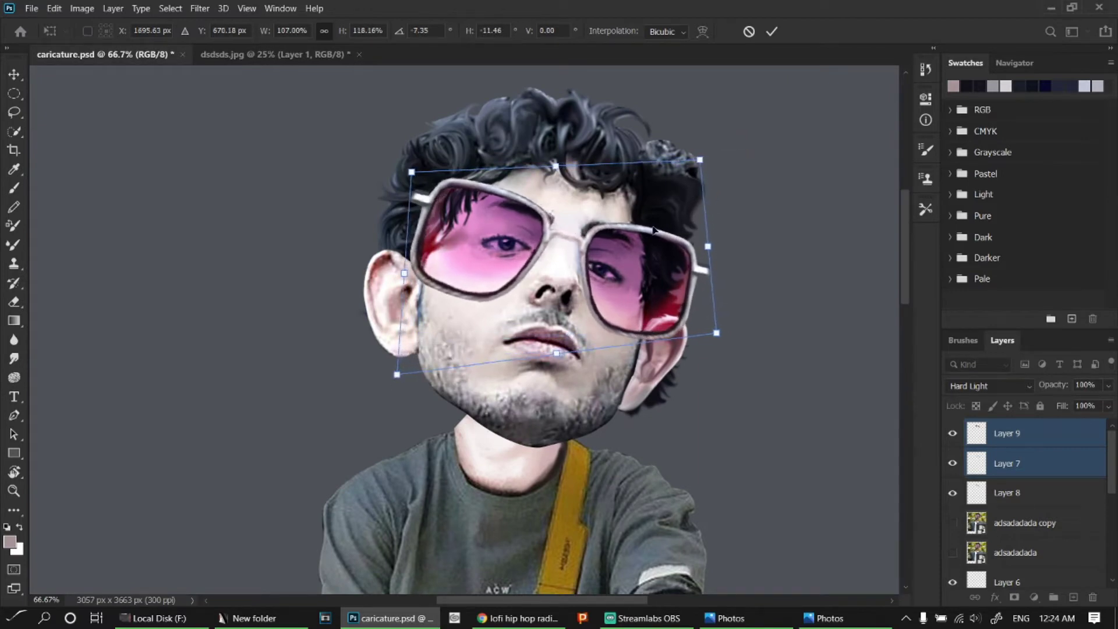
{"action": "left_click_drag", "start_coordinate": [660, 218], "coordinate": [654, 230]}
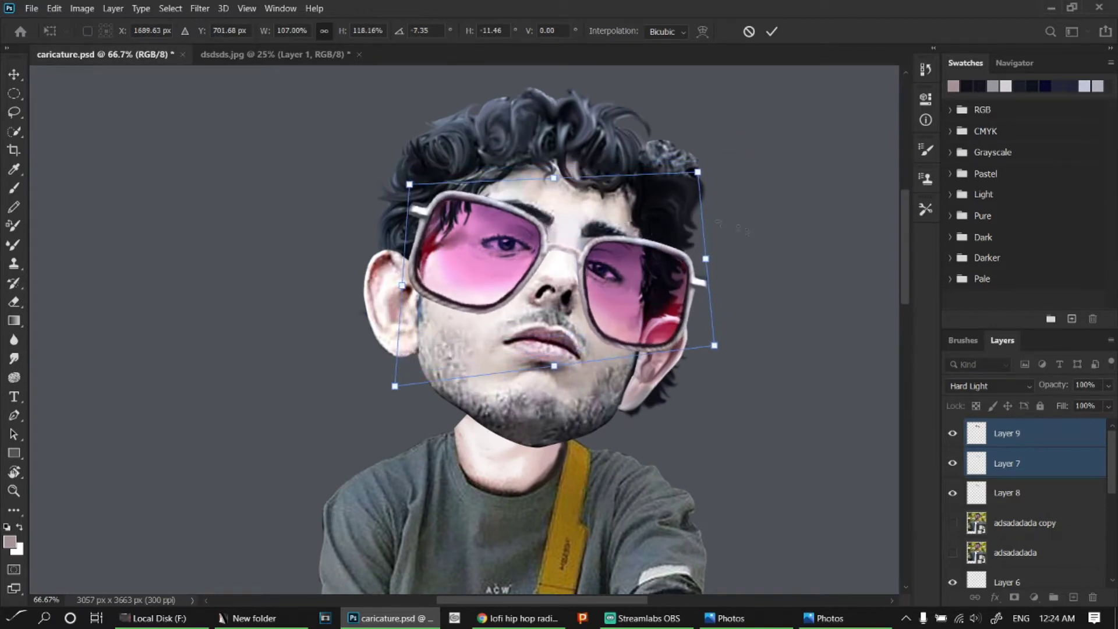
{"action": "left_click_drag", "start_coordinate": [409, 184], "coordinate": [390, 165]}
{"action": "left_click_drag", "start_coordinate": [697, 172], "coordinate": [706, 173]}
{"action": "left_click_drag", "start_coordinate": [715, 346], "coordinate": [718, 363]}
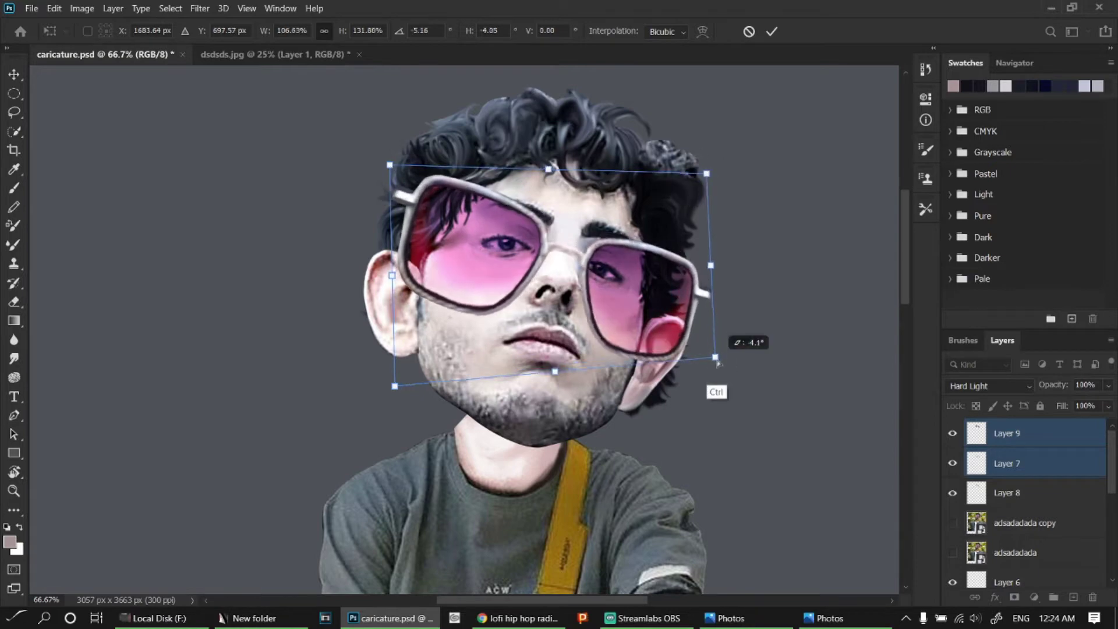
{"action": "key", "text": "Return"}
{"action": "left_click", "coordinate": [988, 385]}
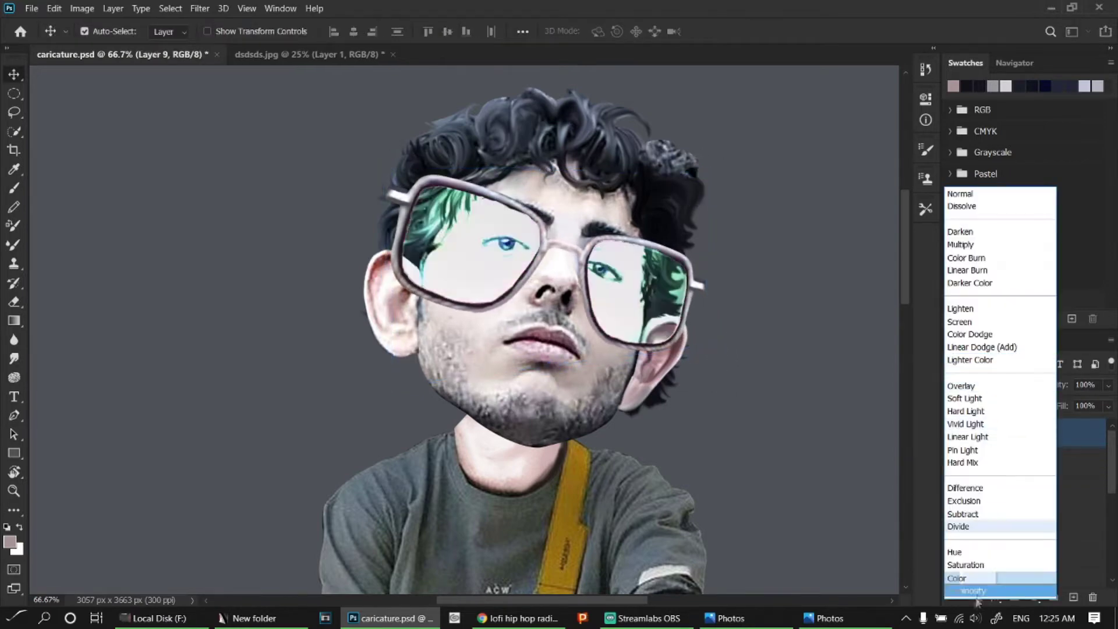
- Give the lenses Linear Light, a pink-purple hue with higher saturation, then add an empty layer
{"action": "left_click", "coordinate": [975, 437]}
{"action": "key", "text": "ctrl+j"}
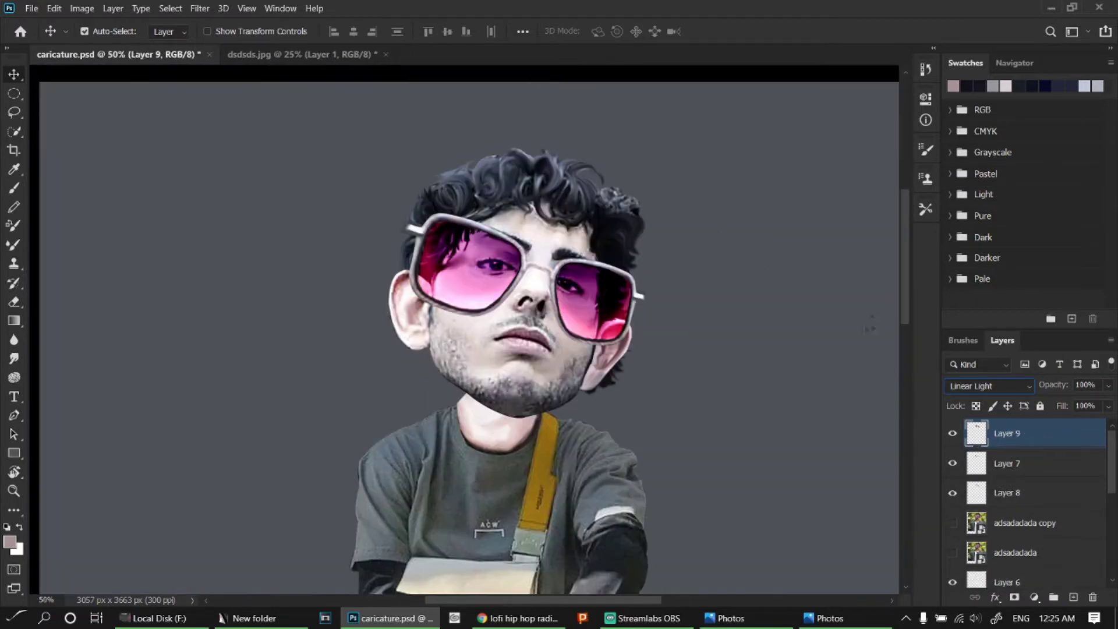
{"action": "key", "text": "ctrl+u"}
{"action": "left_click_drag", "start_coordinate": [881, 338], "coordinate": [847, 344]}
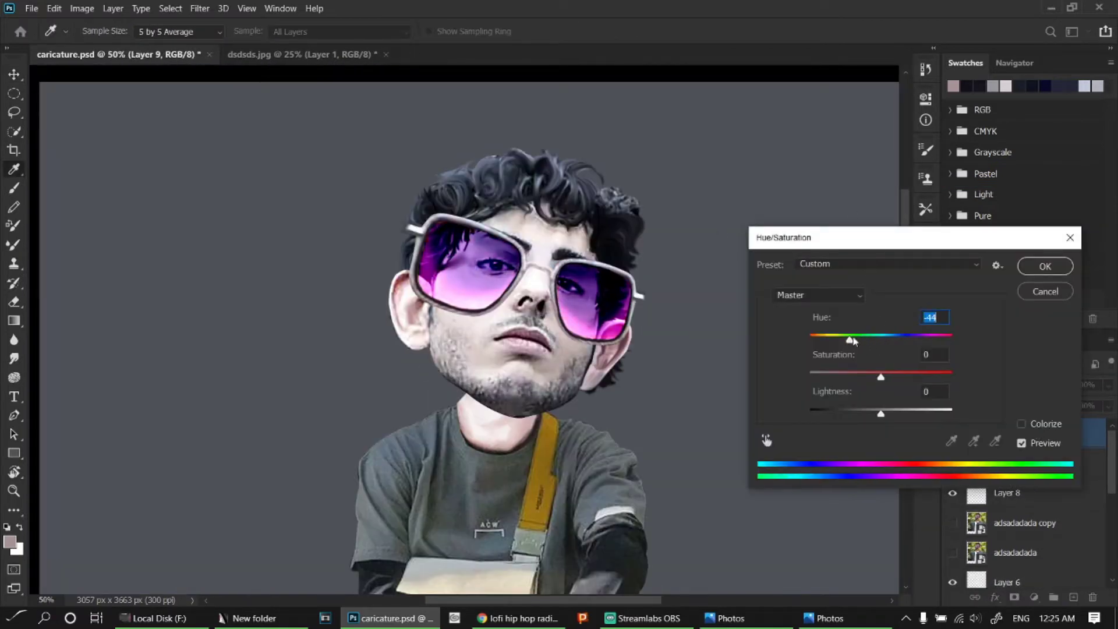
{"action": "left_click_drag", "start_coordinate": [881, 376], "coordinate": [890, 377]}
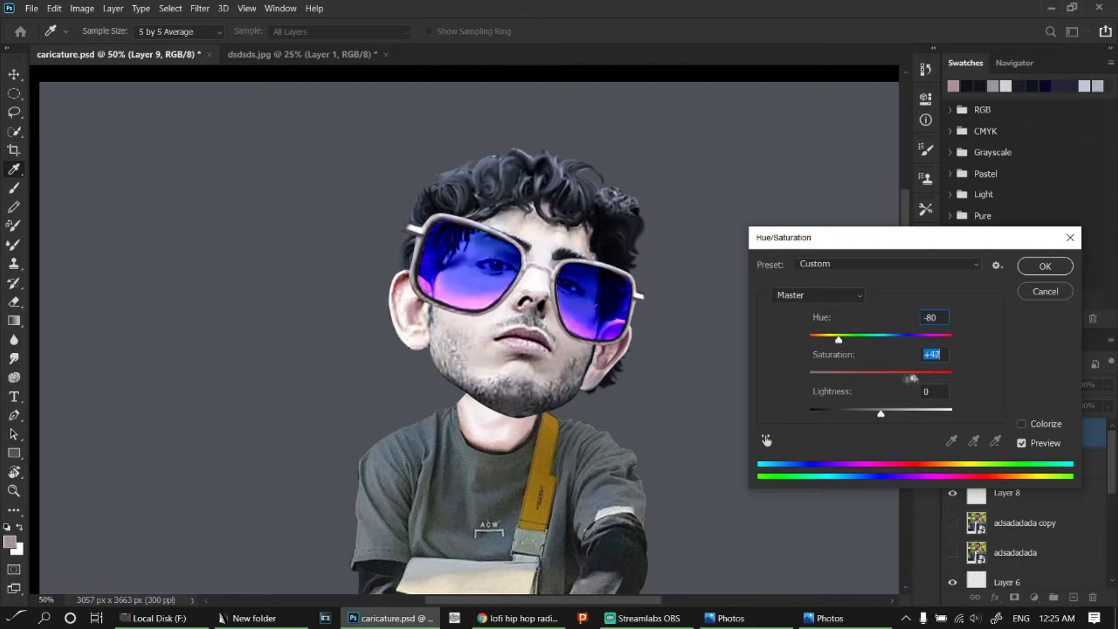
{"action": "left_click_drag", "start_coordinate": [839, 339], "coordinate": [852, 340]}
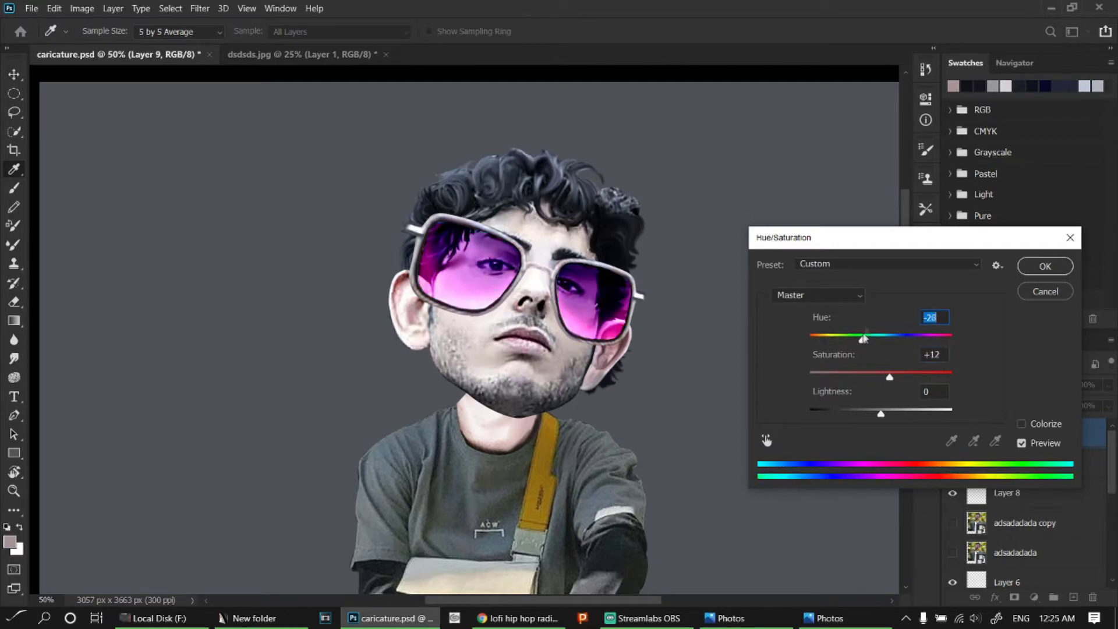
{"action": "key", "text": "Return"}
{"action": "scroll", "coordinate": [567, 237], "scroll_direction": "up", "scroll_amount": 5}
{"action": "key", "text": "ctrl+shift+alt+n"}
- Pick black as the paint colour and make Layer 8 the active layer
{"action": "key", "text": "b"}
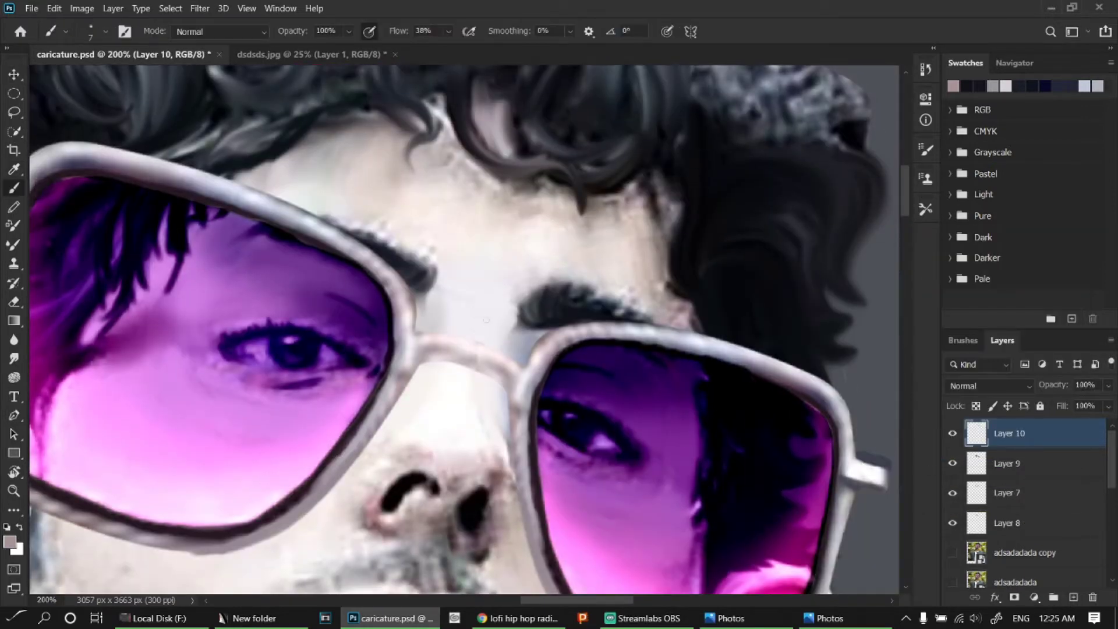
{"action": "left_click", "coordinate": [631, 349], "text": "alt"}
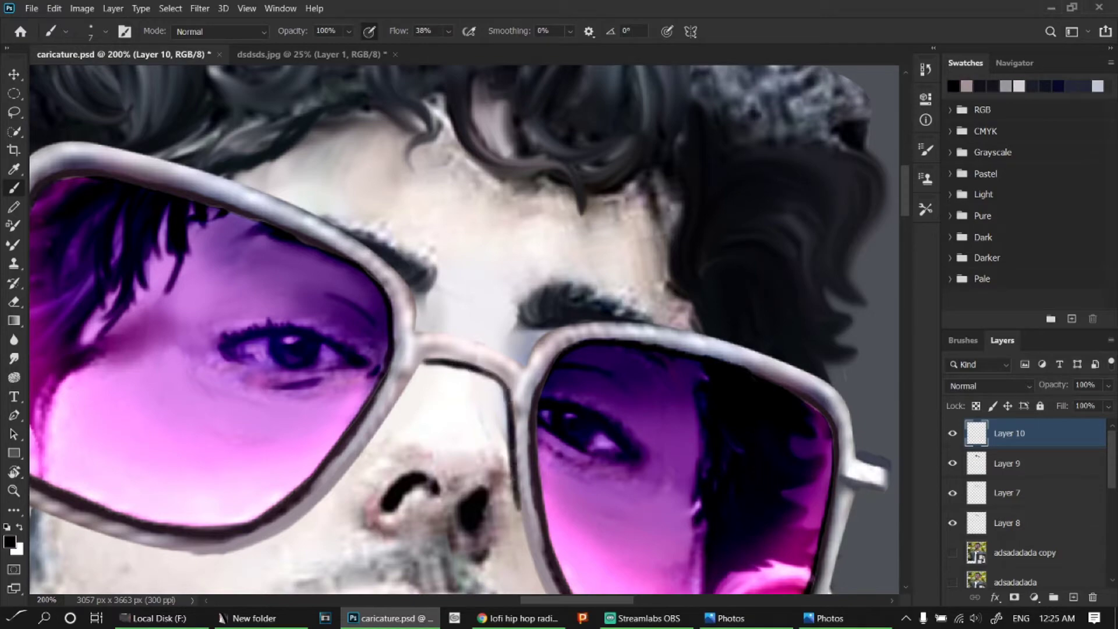
{"action": "scroll", "coordinate": [397, 402], "scroll_direction": "left", "scroll_amount": 5}
{"action": "scroll", "coordinate": [741, 345], "scroll_direction": "right", "scroll_amount": 7}
{"action": "scroll", "coordinate": [740, 345], "scroll_direction": "down", "scroll_amount": 2}
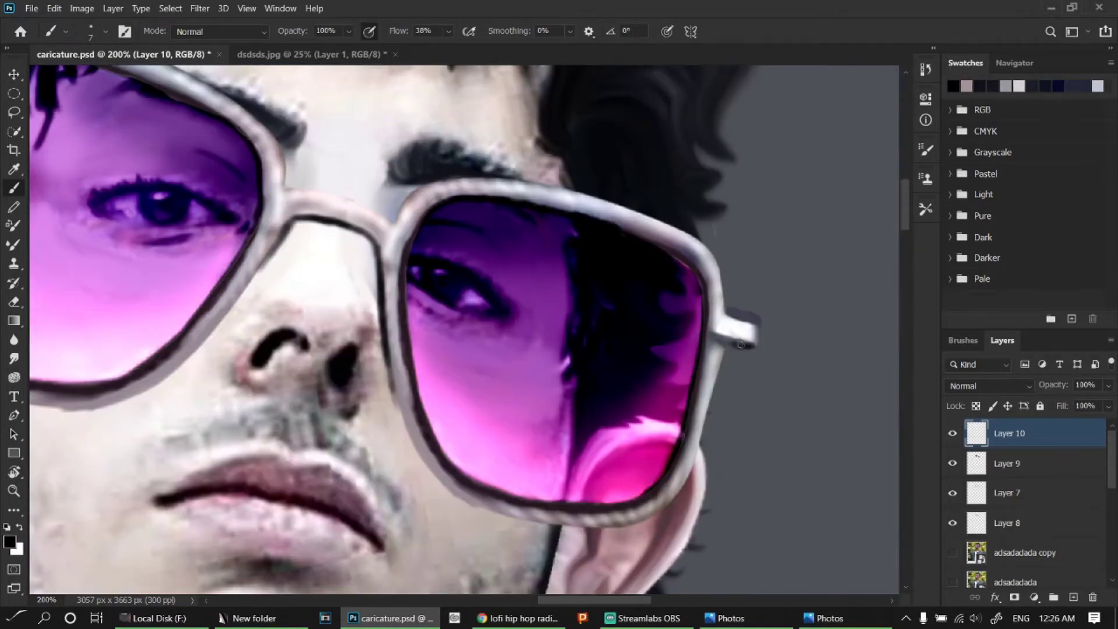
{"action": "scroll", "coordinate": [764, 326], "scroll_direction": "down", "scroll_amount": 3}
{"action": "scroll", "coordinate": [723, 313], "scroll_direction": "down", "scroll_amount": 1}
{"action": "scroll", "coordinate": [642, 159], "scroll_direction": "up", "scroll_amount": 1}
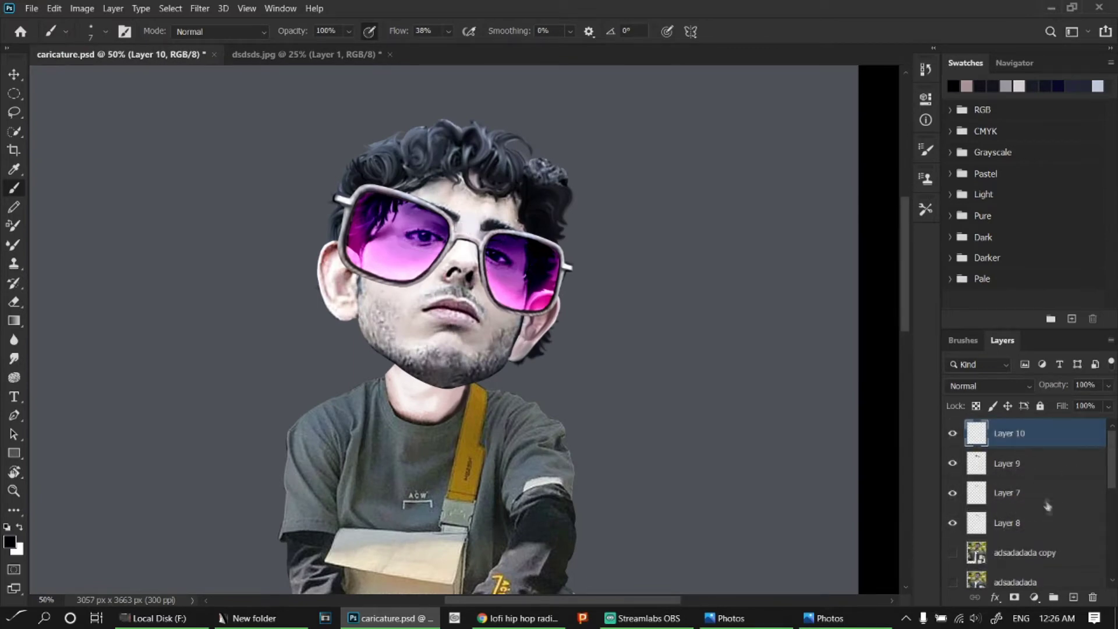
{"action": "left_click", "coordinate": [952, 494]}
{"action": "left_click", "coordinate": [952, 493]}
{"action": "left_click", "coordinate": [1007, 523]}
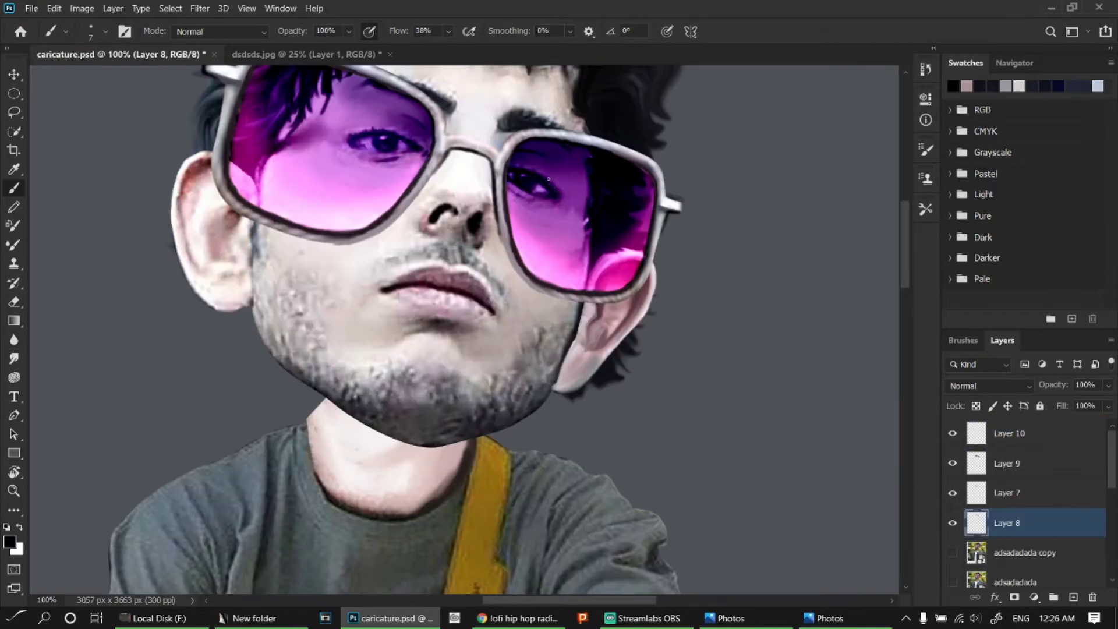
- Smudge the nostrils into softer shapes, then pick a pinkish skin tone for the Brush
{"action": "scroll", "coordinate": [458, 251], "scroll_direction": "up", "scroll_amount": 3}
{"action": "key", "text": "r"}
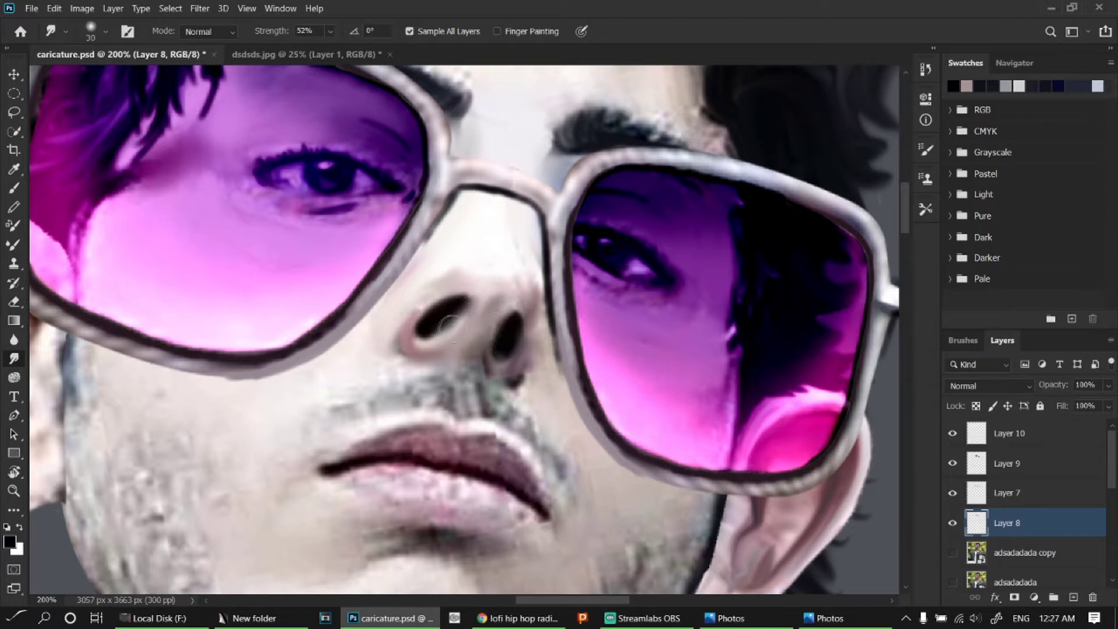
{"action": "key", "text": "b"}
{"action": "left_click", "coordinate": [536, 294], "text": "alt"}
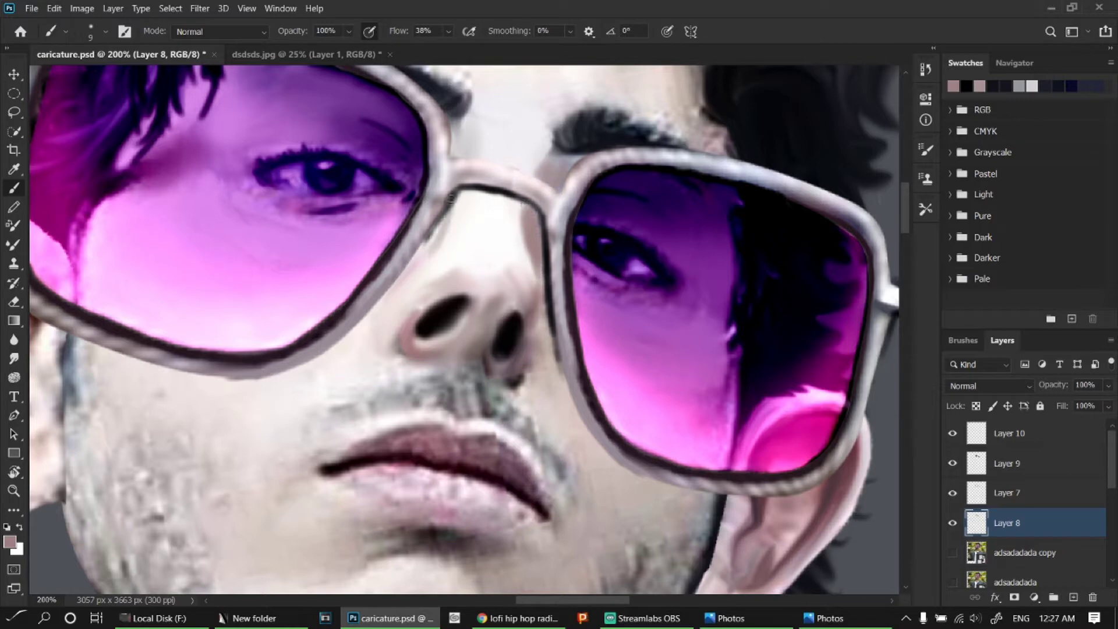
- Add a Color Burn layer above Layer 8 and paint a pink shadow across the left cheek
{"action": "key", "text": "ctrl+shift+n"}
{"action": "key", "text": "Escape"}
{"action": "key", "text": "e"}
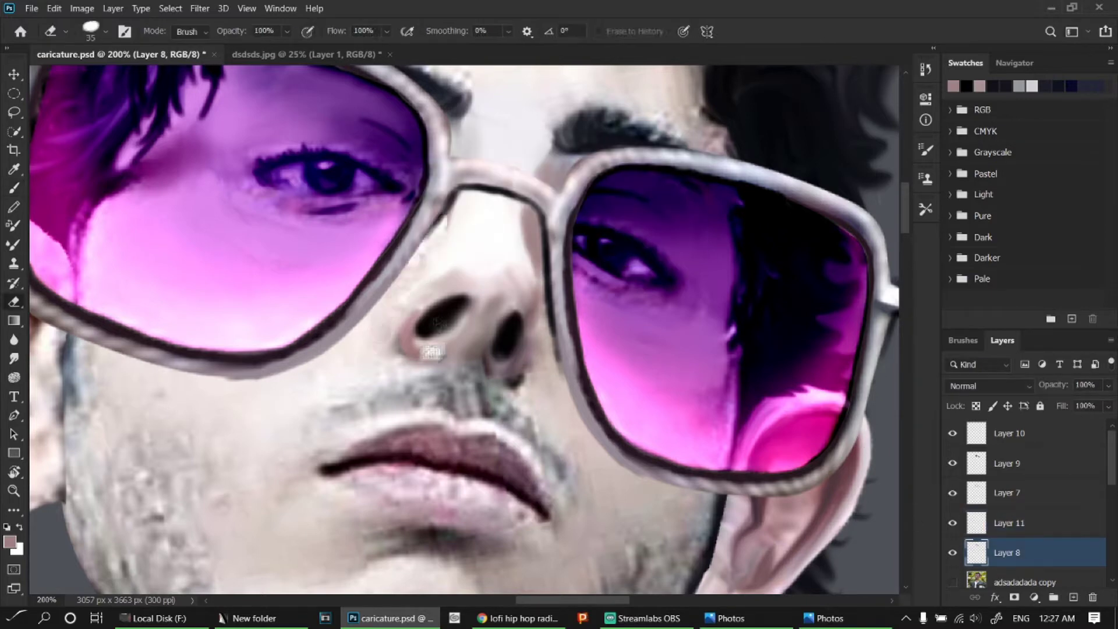
{"action": "key", "text": "ctrl+shift+n"}
{"action": "key", "text": "Return"}
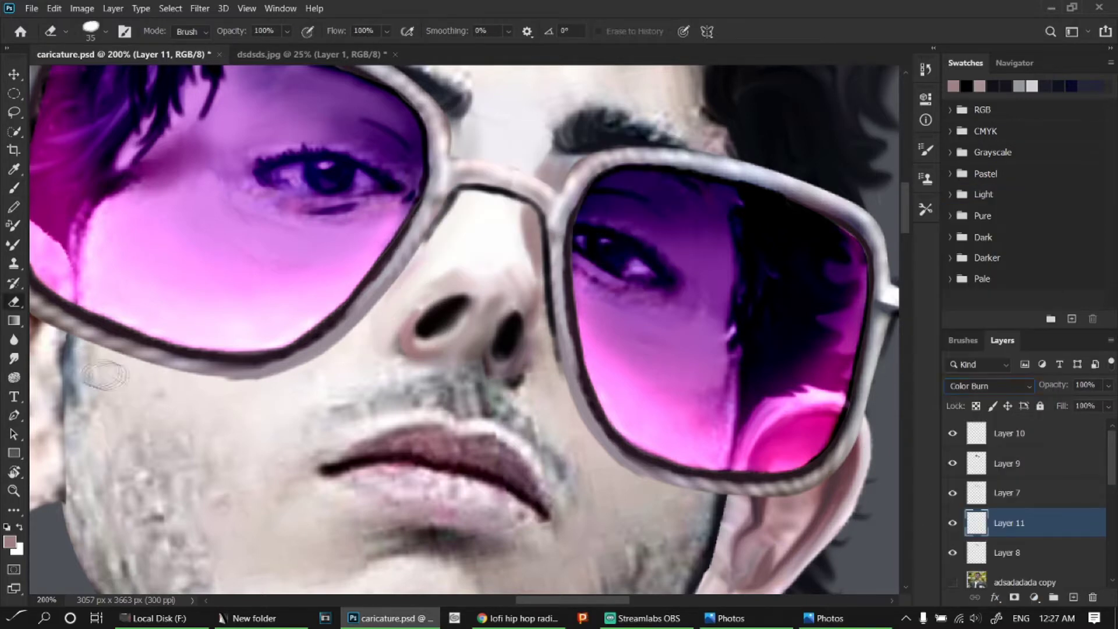
{"action": "key", "text": "b"}
{"action": "left_click_drag", "start_coordinate": [93, 378], "coordinate": [204, 398]}
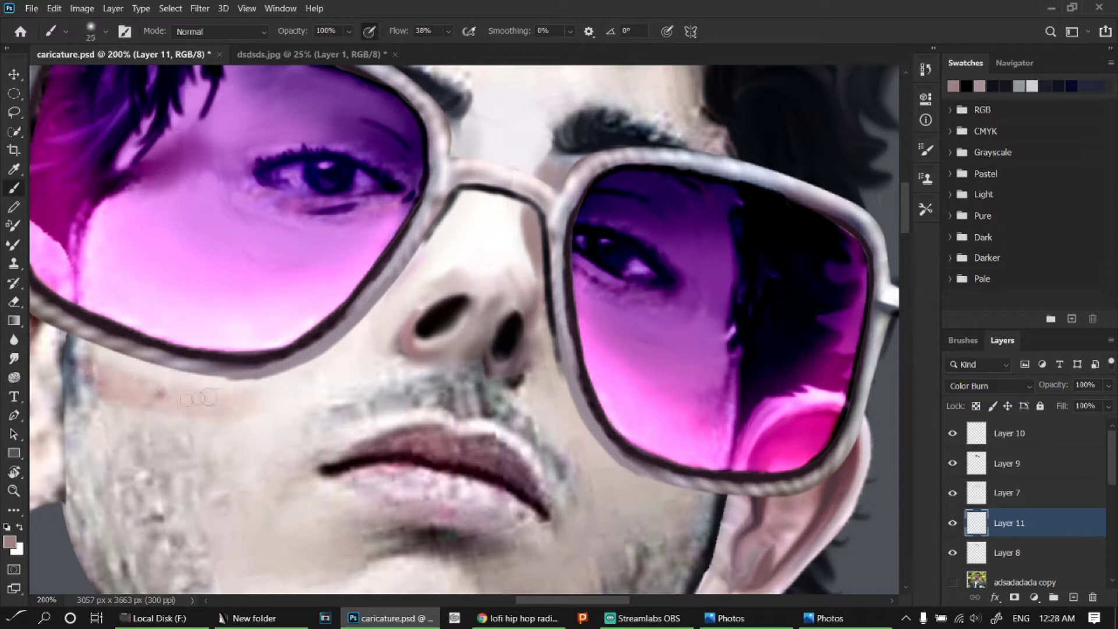
- Set the cheek shading layer to Subtract and reshape it across the lower face
{"action": "left_click", "coordinate": [990, 386]}
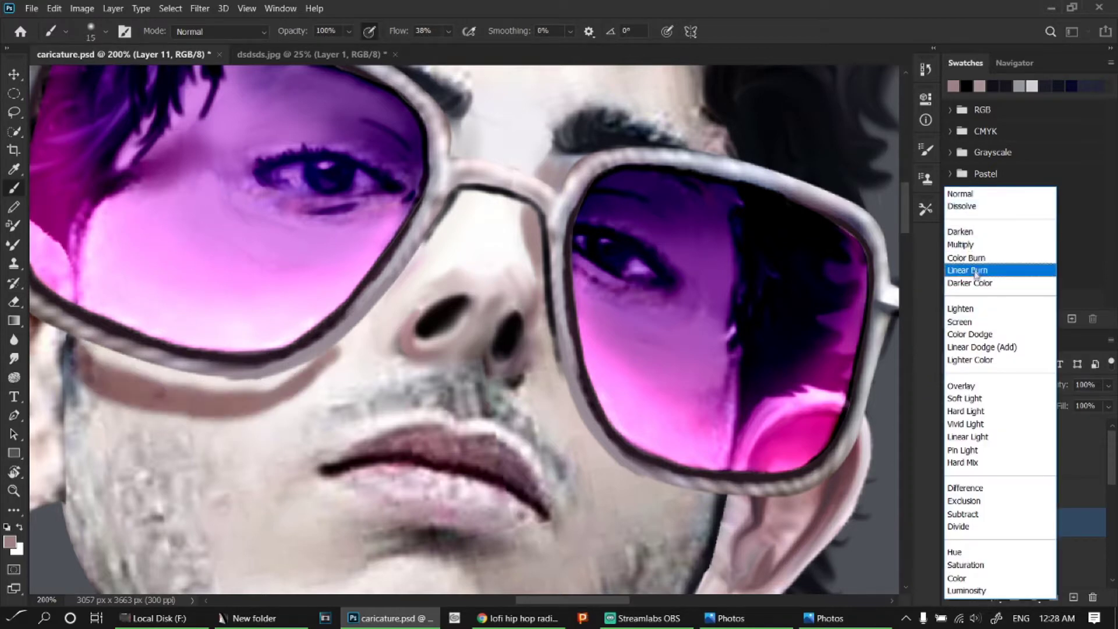
{"action": "left_click", "coordinate": [977, 276]}
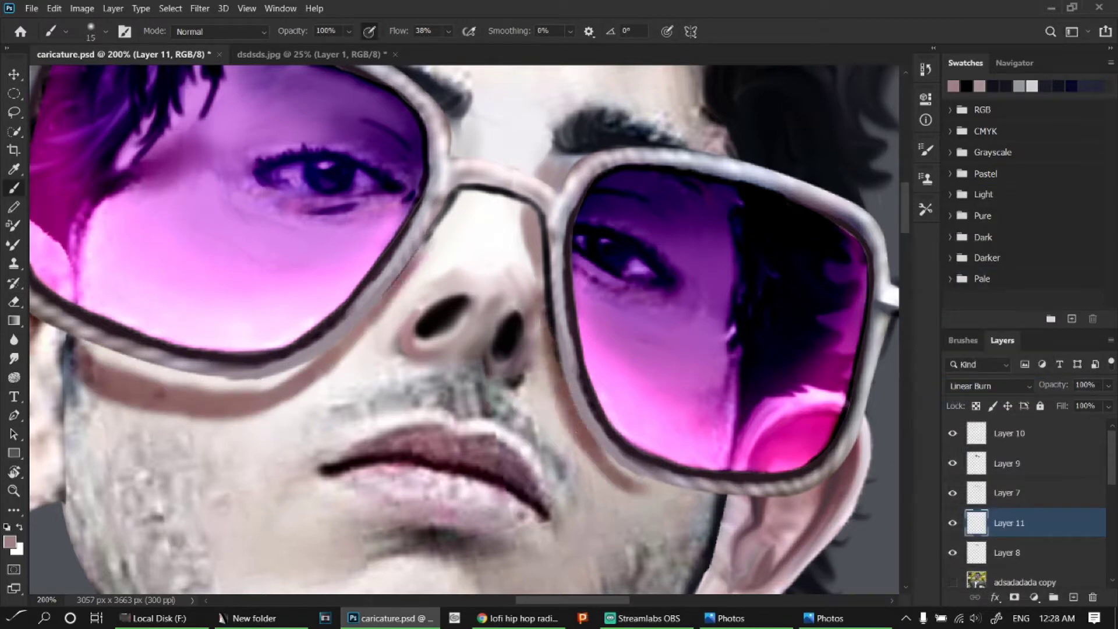
{"action": "key", "text": "ctrl+minus"}
{"action": "key", "text": "ctrl+minus"}
{"action": "left_click", "coordinate": [990, 386]}
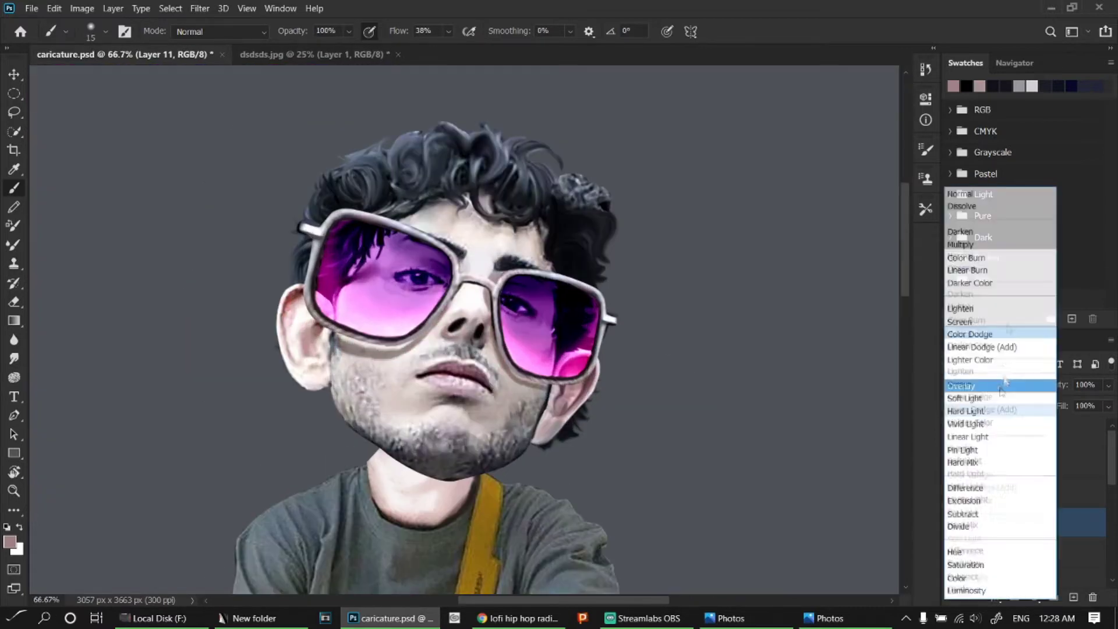
{"action": "left_click", "coordinate": [967, 513]}
{"action": "key", "text": "ctrl+t"}
{"action": "mouse_move", "coordinate": [466, 350]}
{"action": "left_mouse_down"}
{"action": "mouse_move", "coordinate": [414, 312]}
{"action": "mouse_move", "coordinate": [460, 361]}
{"action": "left_mouse_up"}
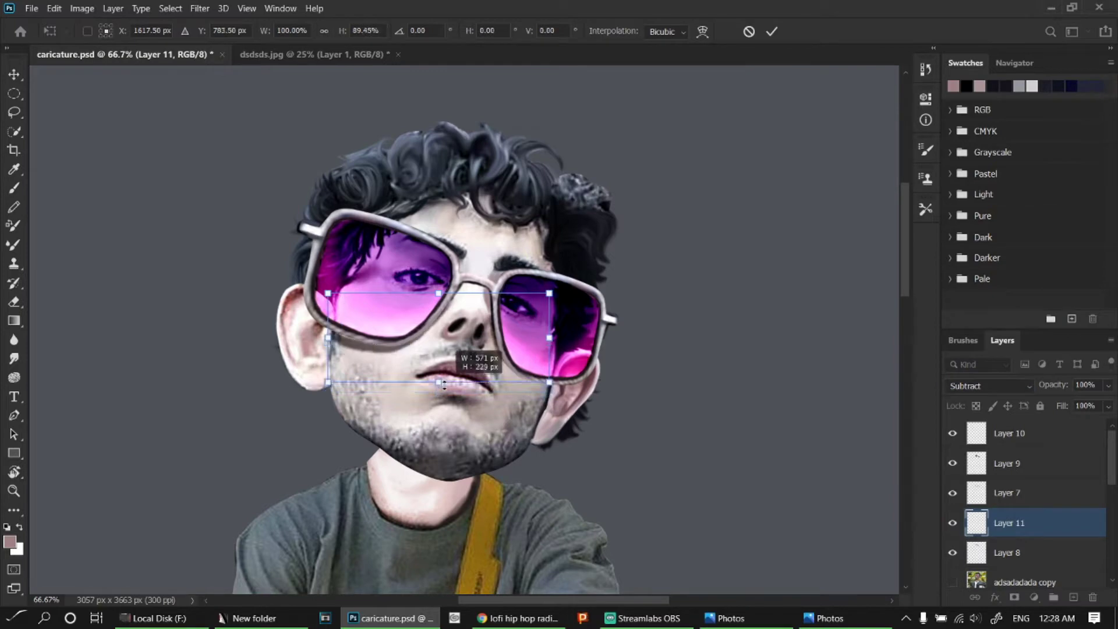
{"action": "key", "text": "Return"}
- Apply a Gaussian blur to the cheek shading and save the caricature
{"action": "left_click", "coordinate": [200, 8]}
{"action": "left_click", "coordinate": [408, 205]}
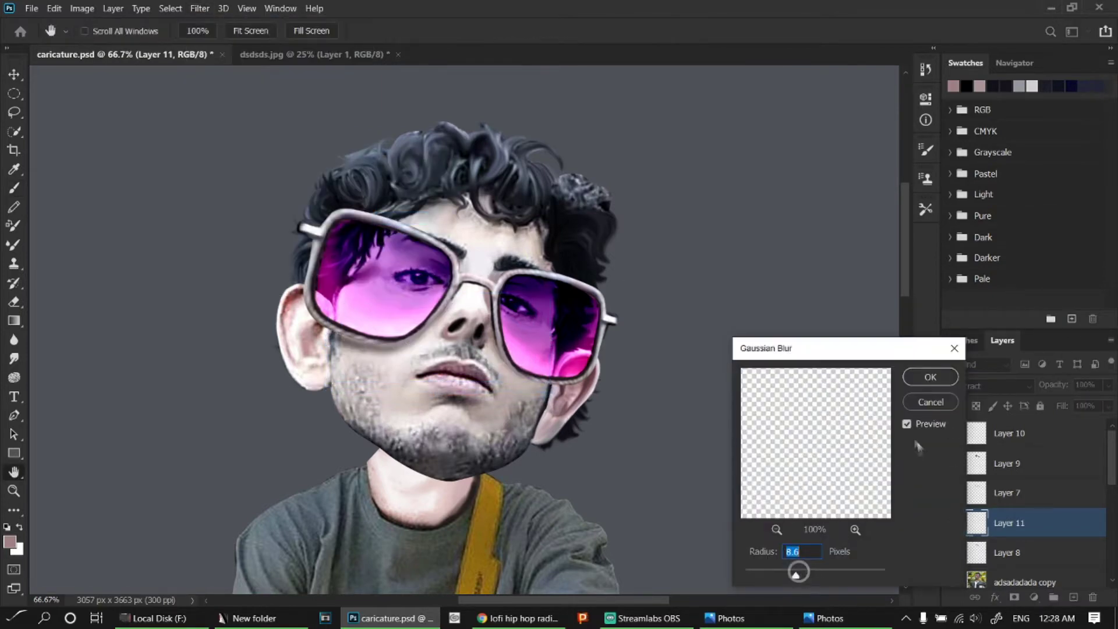
{"action": "key", "text": "Return"}
{"action": "key", "text": "b"}
{"action": "key", "text": "ctrl+s"}
{"action": "key", "text": "ctrl+plus"}
{"action": "key", "text": "ctrl+plus"}
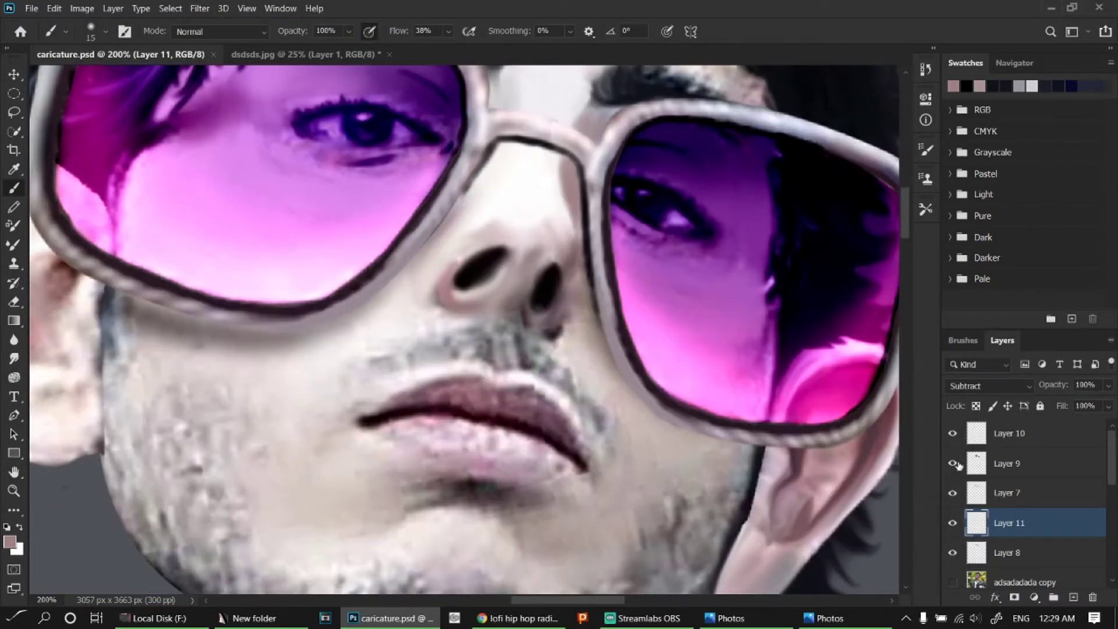
{"action": "left_click_drag", "start_coordinate": [558, 181], "coordinate": [625, 163]}
- Smudge the stubble beside the mouth corner and along the left jaw, saving the file
{"action": "key", "text": "r"}
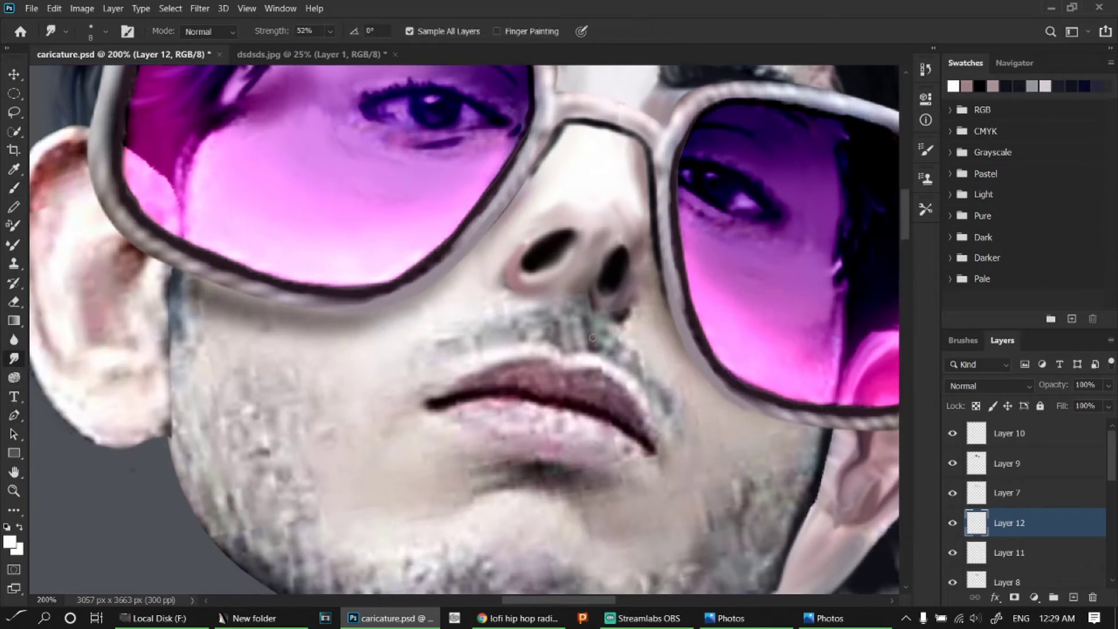
{"action": "key", "text": "bracketright"}
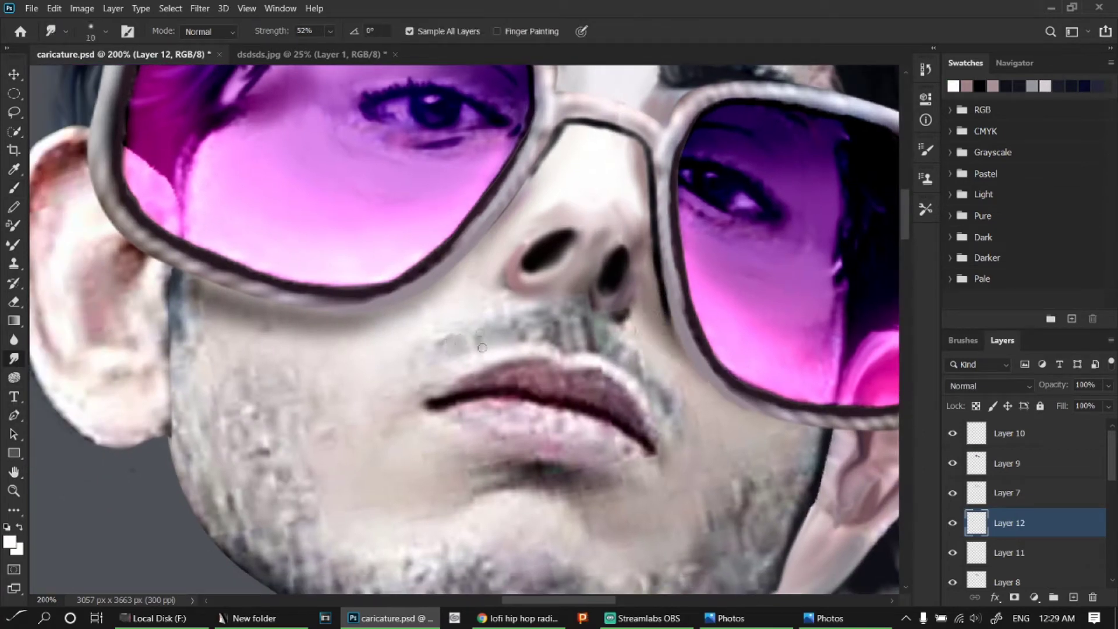
{"action": "left_click_drag", "start_coordinate": [632, 348], "coordinate": [653, 377]}
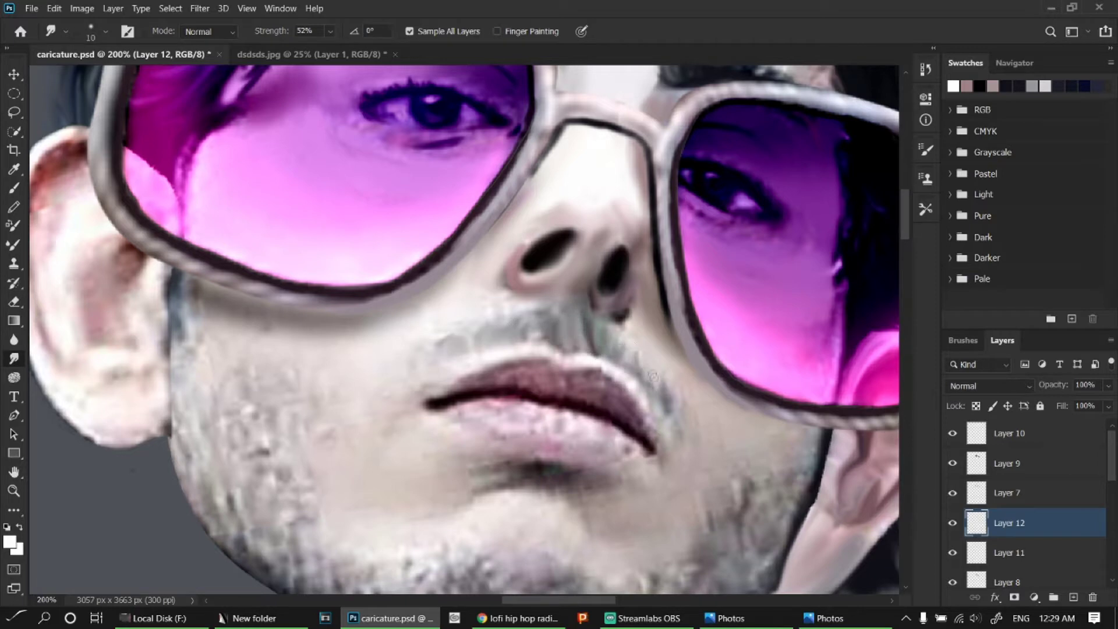
{"action": "mouse_move", "coordinate": [173, 287]}
{"action": "left_mouse_down"}
{"action": "mouse_move", "coordinate": [169, 335]}
{"action": "mouse_move", "coordinate": [203, 421]}
{"action": "left_mouse_up"}
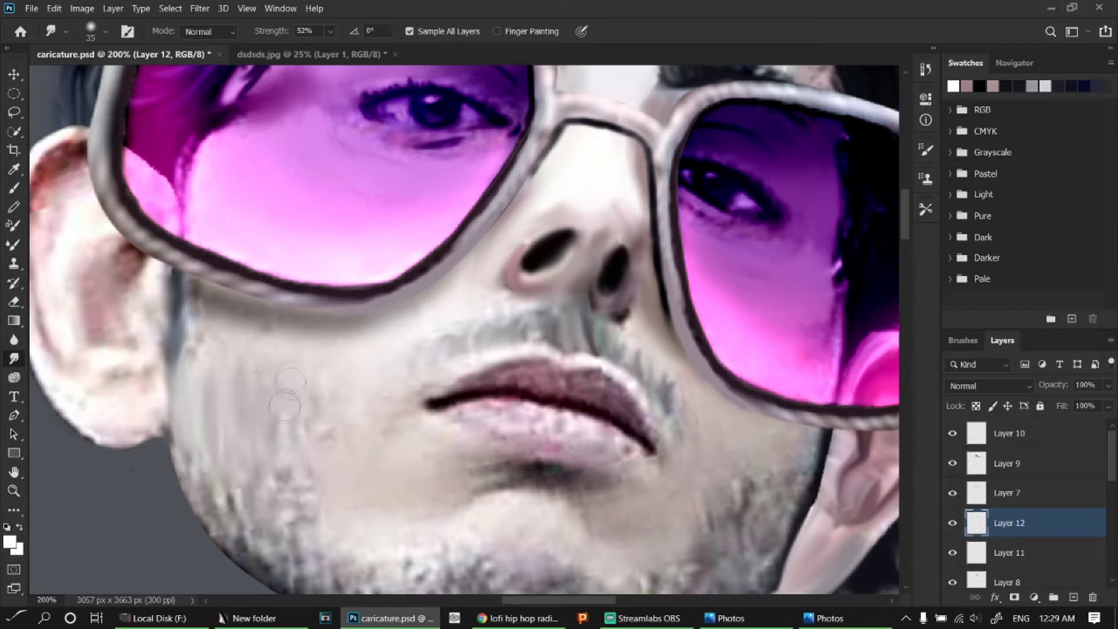
{"action": "key", "text": "bracketright"}
{"action": "key", "text": "bracketright"}
{"action": "key", "text": "ctrl+s"}
{"action": "scroll", "coordinate": [309, 367], "scroll_direction": "down", "scroll_amount": 3}
{"action": "key", "text": "bracketleft"}
{"action": "key", "text": "bracketleft"}
{"action": "mouse_move", "coordinate": [216, 326]}
{"action": "left_mouse_down"}
{"action": "mouse_move", "coordinate": [244, 349]}
{"action": "mouse_move", "coordinate": [201, 396]}
{"action": "mouse_move", "coordinate": [338, 495]}
{"action": "mouse_move", "coordinate": [372, 487]}
{"action": "mouse_move", "coordinate": [302, 478]}
{"action": "left_mouse_up"}
- Raise smudge strength to 71%, hide the neck-and-shirt layer, and smooth the upper chin stubble
{"action": "key", "text": "7"}
{"action": "key", "text": "1"}
{"action": "key", "text": "bracketright"}
{"action": "key", "text": "bracketright"}
{"action": "left_click_drag", "start_coordinate": [408, 495], "coordinate": [373, 410]}
{"action": "scroll", "coordinate": [962, 501], "scroll_direction": "down", "scroll_amount": 5}
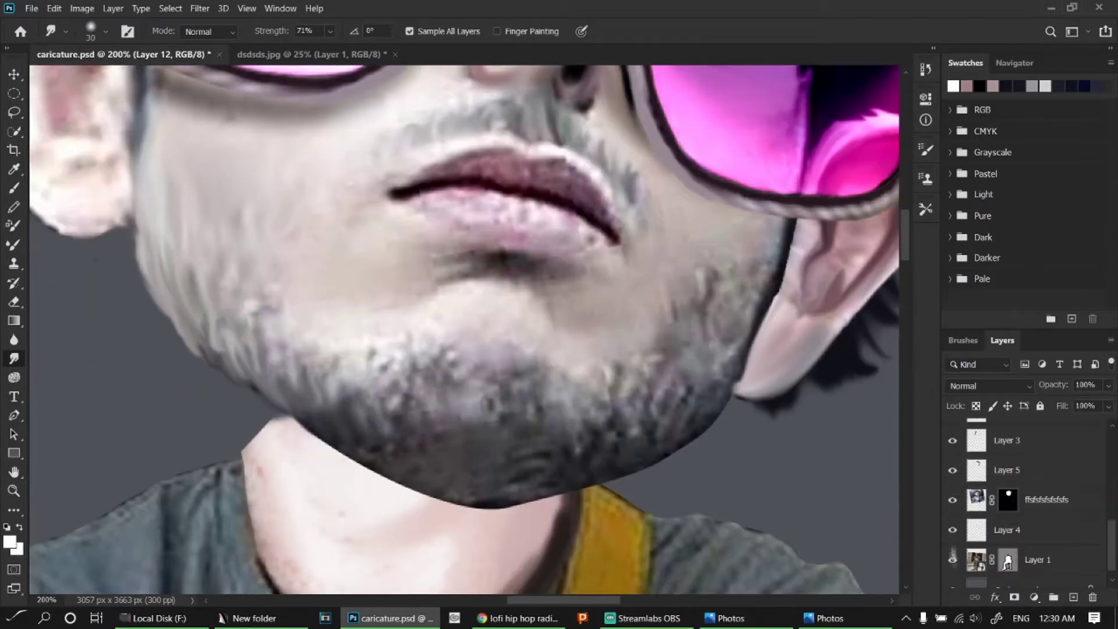
{"action": "left_click", "coordinate": [952, 530]}
{"action": "key", "text": "v"}
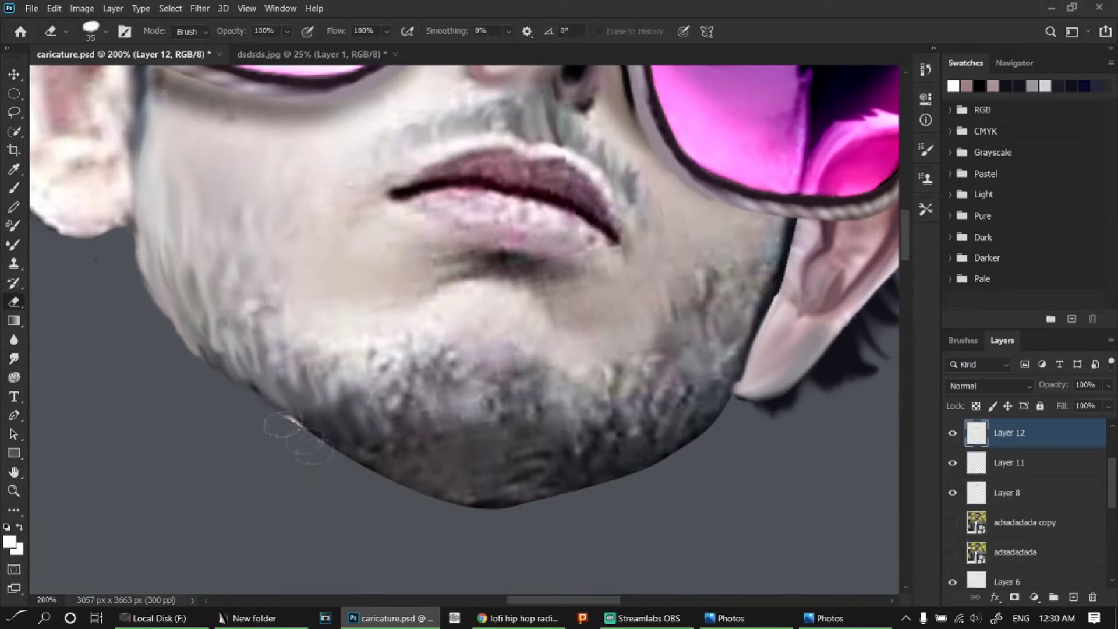
{"action": "key", "text": "bracketright"}
{"action": "key", "text": "bracketright"}
{"action": "key", "text": "bracketright"}
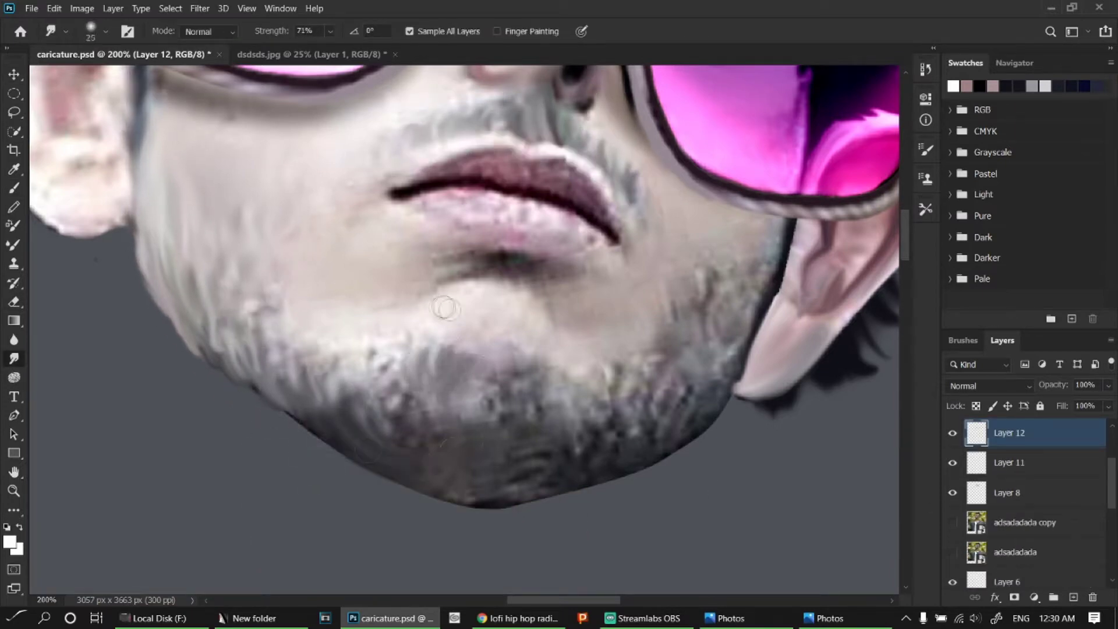
{"action": "left_click_drag", "start_coordinate": [431, 373], "coordinate": [404, 325]}
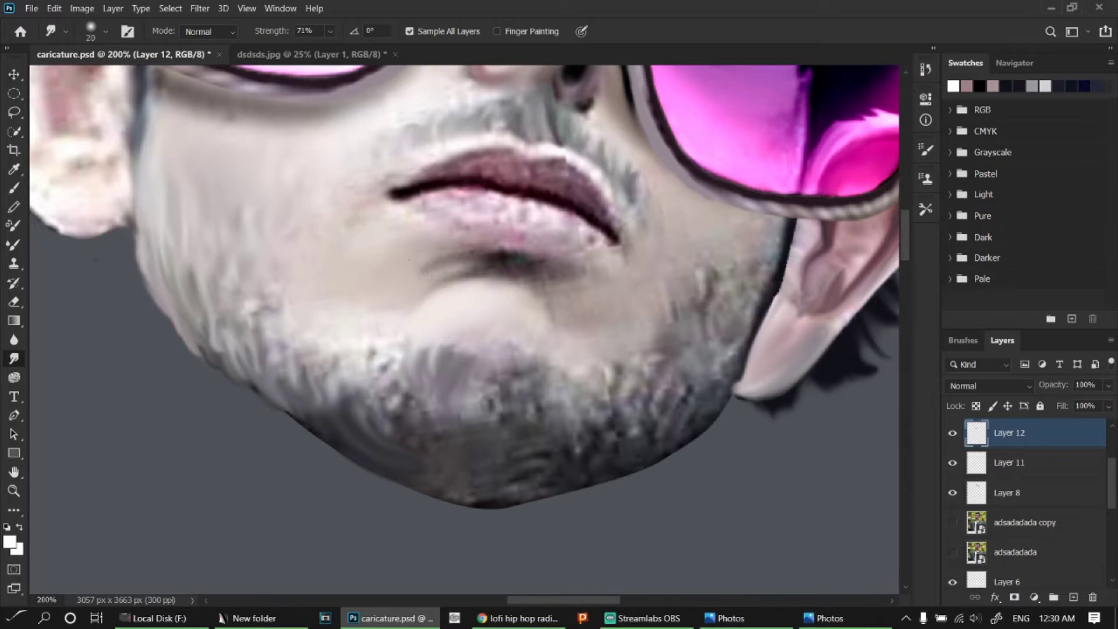
- Reshape the left end of the upper lip with a smaller smudge brush
{"action": "key", "text": "bracketleft"}
{"action": "key", "text": "bracketleft"}
{"action": "key", "text": "bracketleft"}
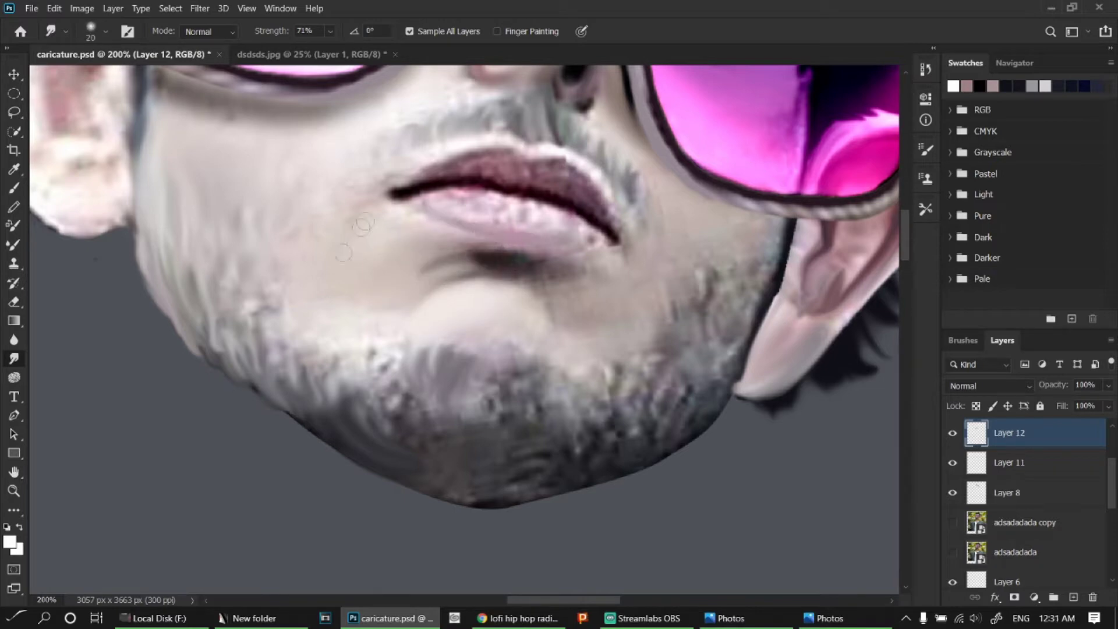
{"action": "left_click_drag", "start_coordinate": [364, 223], "coordinate": [495, 178]}
{"action": "scroll", "coordinate": [531, 191], "scroll_direction": "up", "scroll_amount": 3}
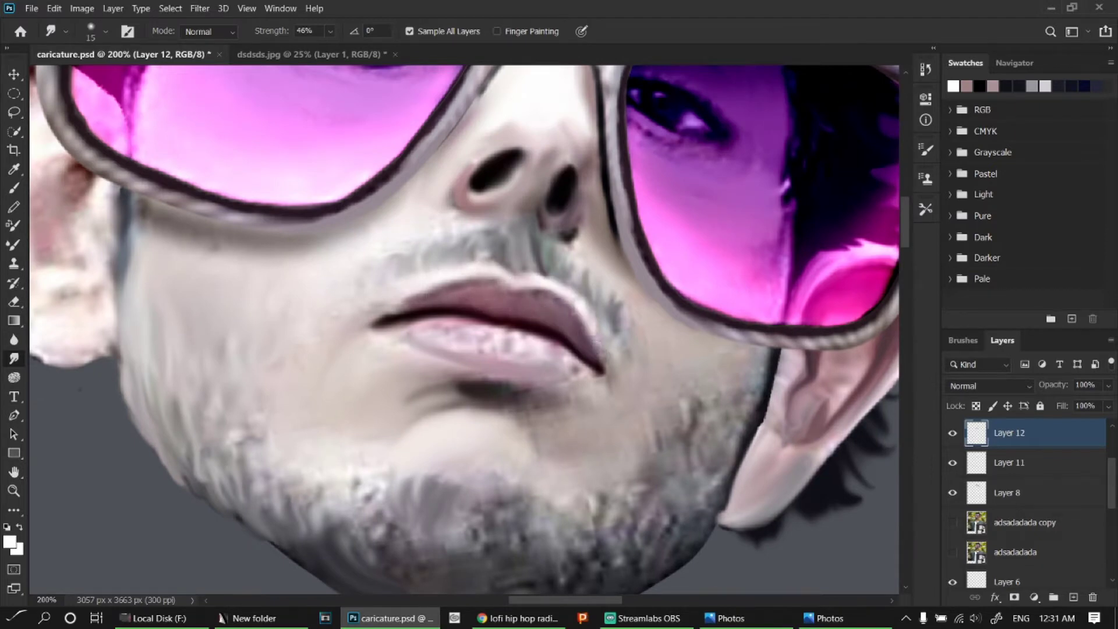
{"action": "scroll", "coordinate": [641, 353], "scroll_direction": "up", "scroll_amount": 4}
{"action": "scroll", "coordinate": [640, 353], "scroll_direction": "left", "scroll_amount": 2}
{"action": "scroll", "coordinate": [413, 325], "scroll_direction": "down", "scroll_amount": 4}
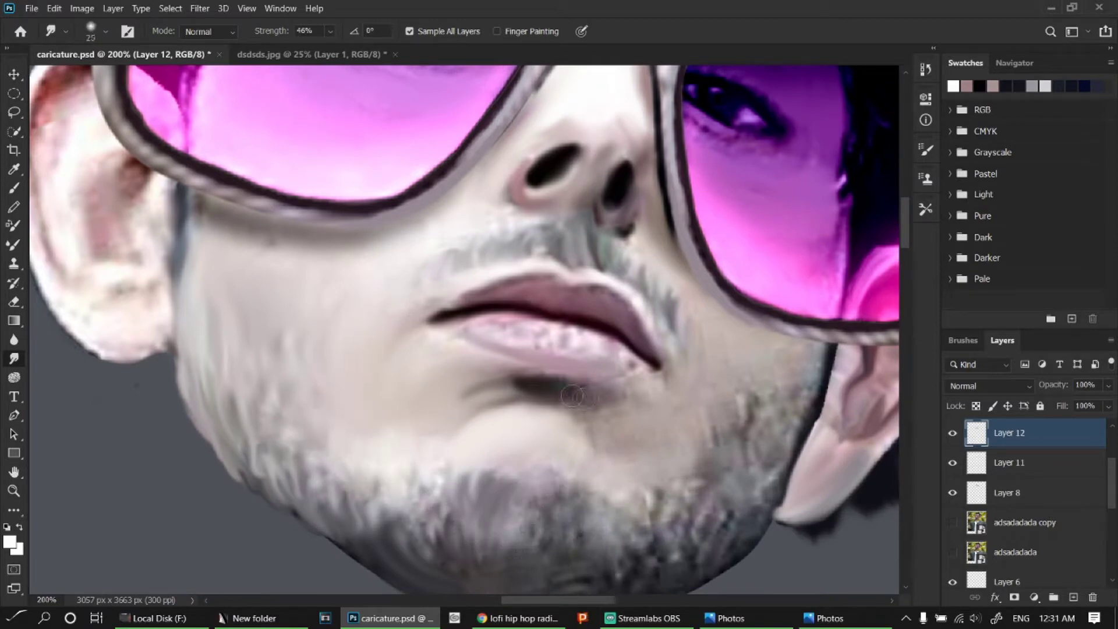
{"action": "left_click_drag", "start_coordinate": [620, 408], "coordinate": [460, 443]}
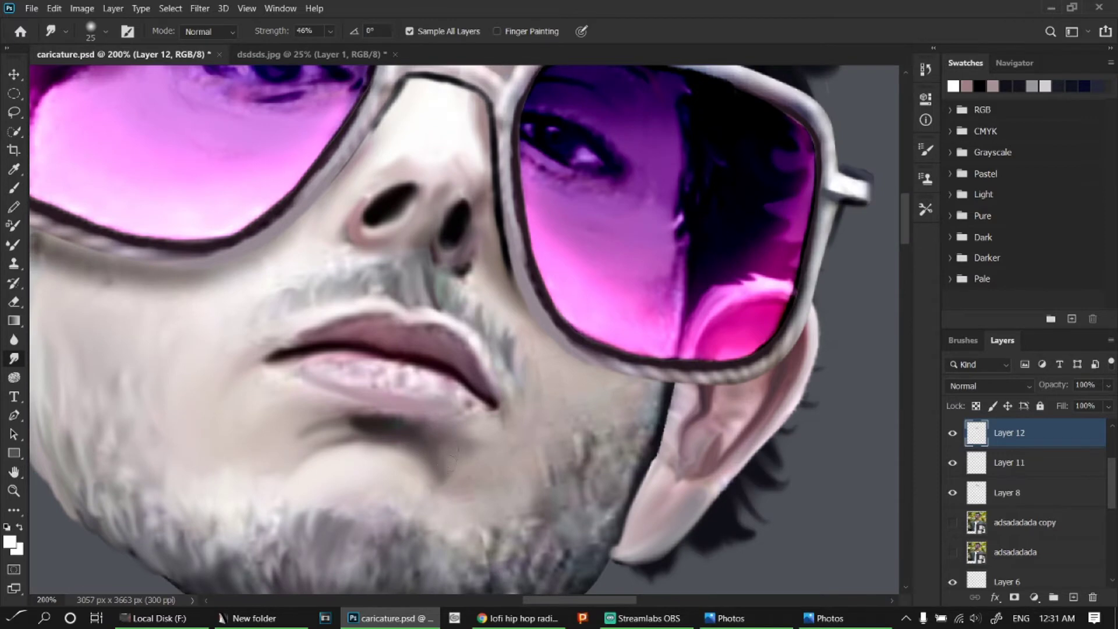
{"action": "scroll", "coordinate": [605, 326], "scroll_direction": "down", "scroll_amount": 5}
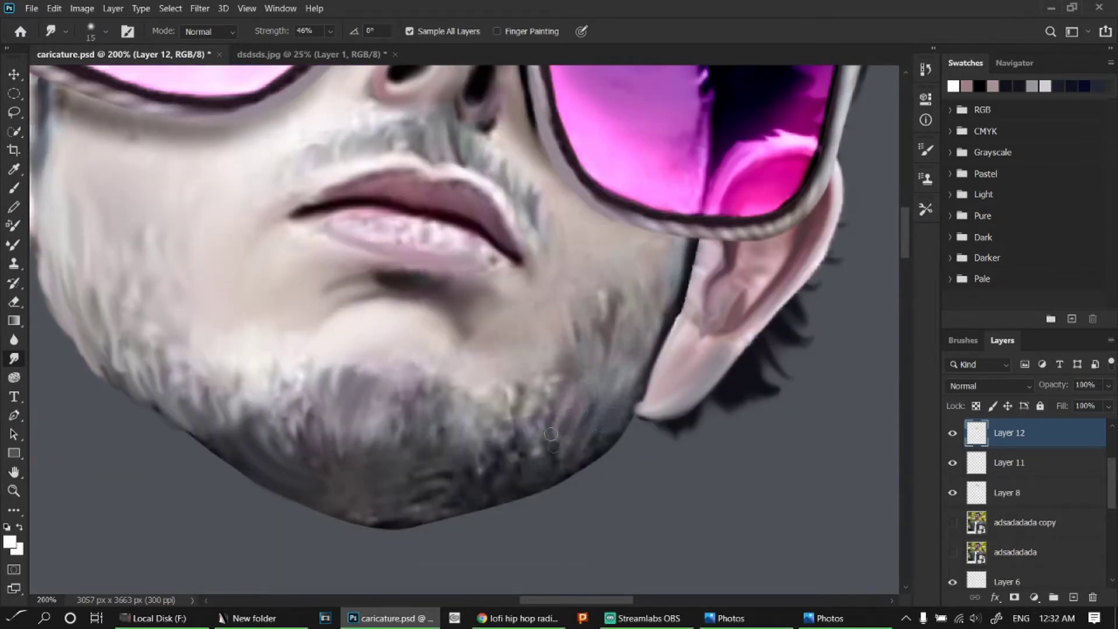
- Smudge the chin beard into smooth upward streaks
{"action": "left_click_drag", "start_coordinate": [551, 434], "coordinate": [512, 390]}
{"action": "left_click_drag", "start_coordinate": [576, 454], "coordinate": [612, 298]}
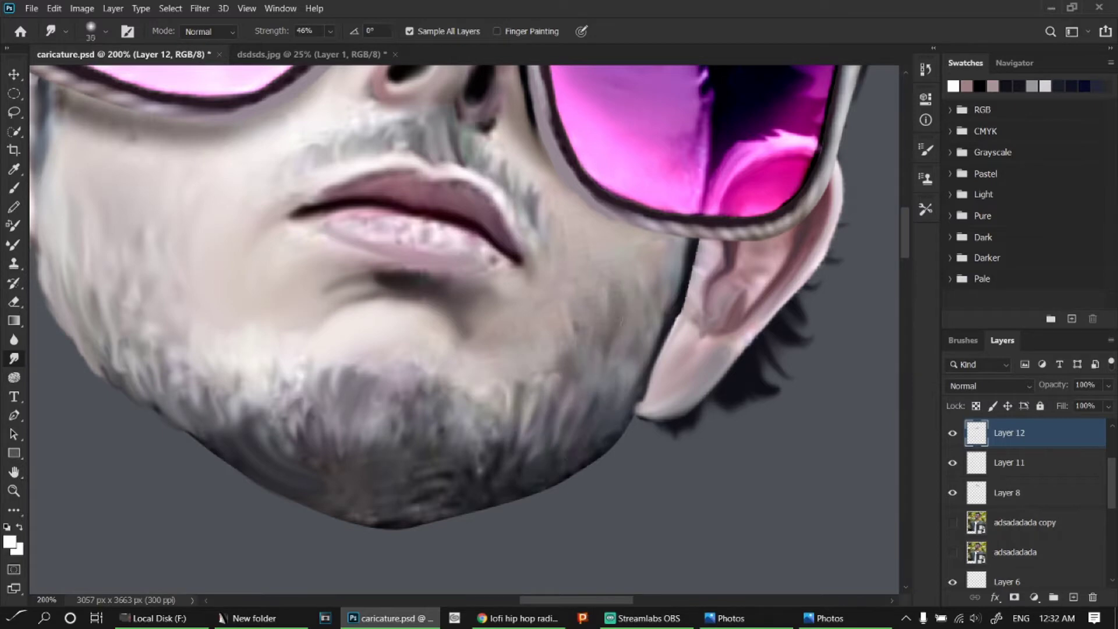
{"action": "key", "text": "bracketleft"}
{"action": "left_click_drag", "start_coordinate": [504, 391], "coordinate": [429, 485]}
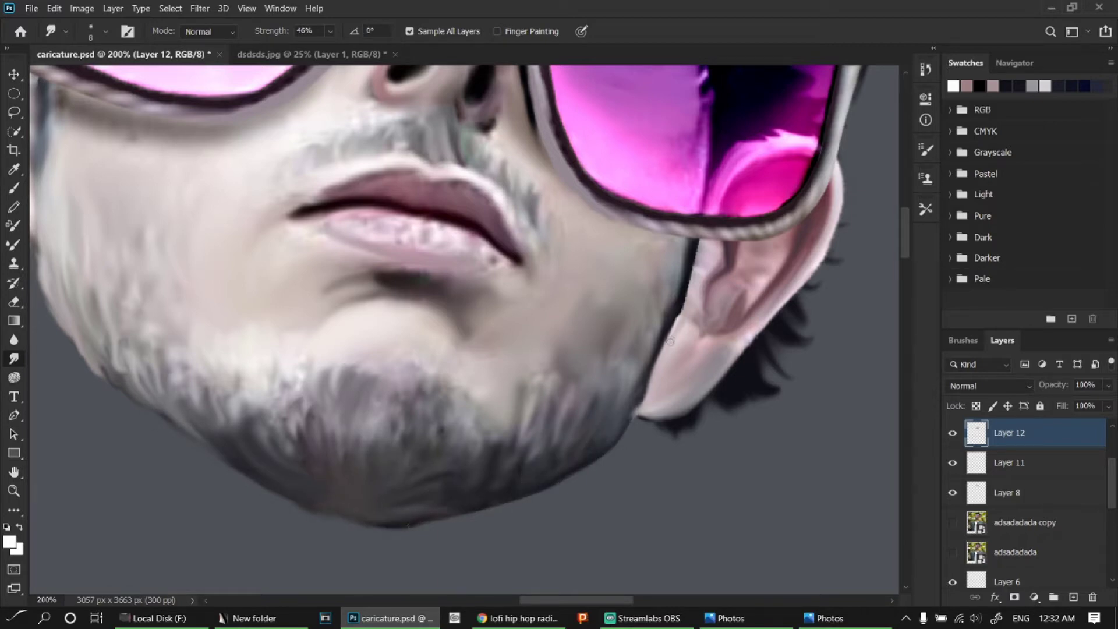
{"action": "key", "text": "bracketright"}
{"action": "key", "text": "bracketright"}
{"action": "key", "text": "bracketright"}
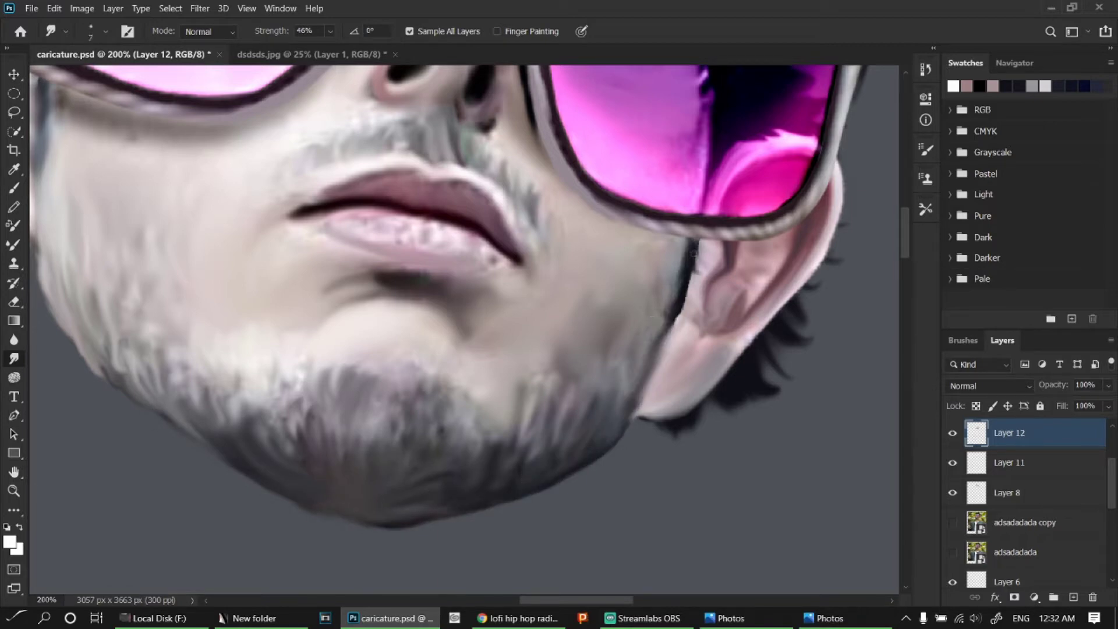
- Paint dark strokes along the jaw edge near the ear in a sampled dark colour
{"action": "key", "text": "b"}
{"action": "left_click", "coordinate": [682, 289], "text": "alt"}
{"action": "mouse_move", "coordinate": [688, 249]}
{"action": "left_mouse_down"}
{"action": "mouse_move", "coordinate": [671, 303]}
{"action": "mouse_move", "coordinate": [187, 376]}
{"action": "mouse_move", "coordinate": [176, 446]}
{"action": "left_mouse_up"}
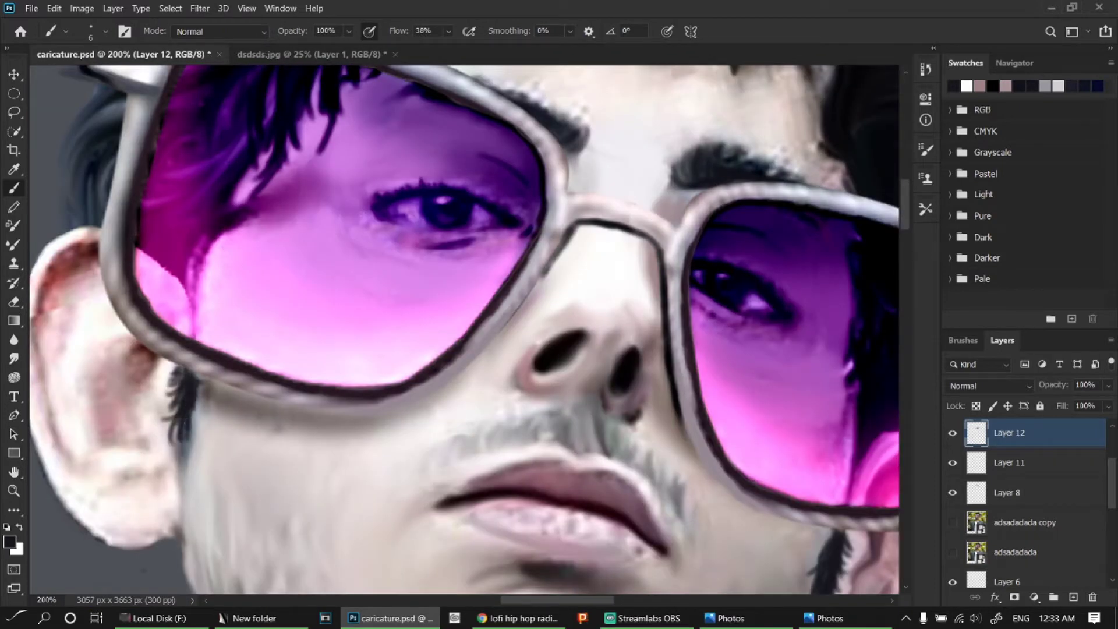
{"action": "scroll", "coordinate": [186, 411], "scroll_direction": "down", "scroll_amount": 3}
- Sample light grey hair tones and paint light grey strands into the curls
{"action": "scroll", "coordinate": [495, 313], "scroll_direction": "up", "scroll_amount": 2}
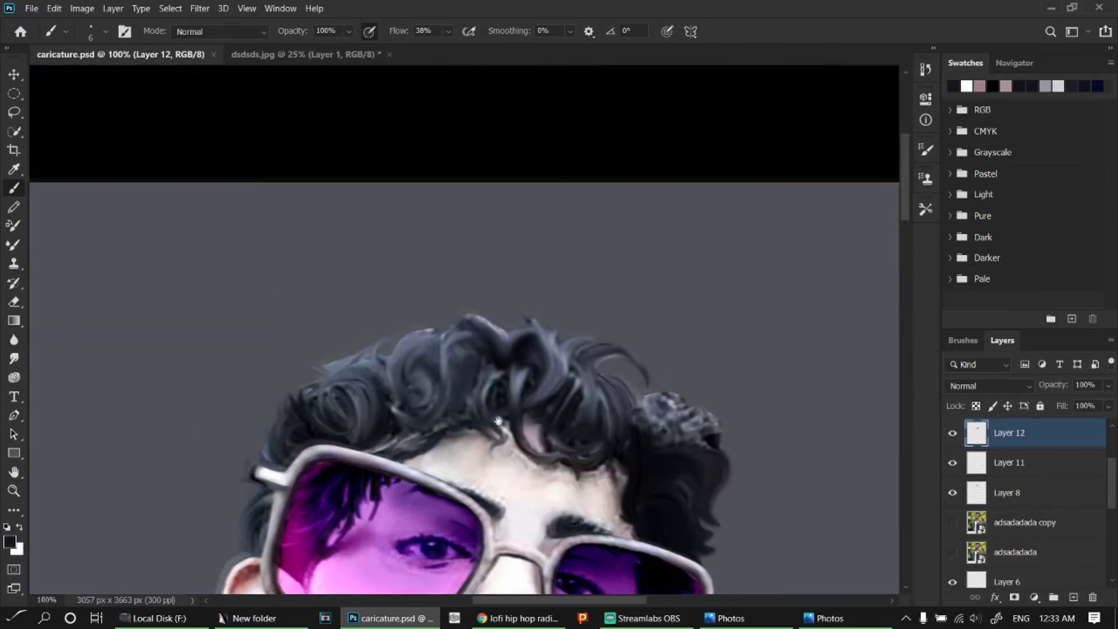
{"action": "left_click", "coordinate": [495, 313], "text": "alt"}
{"action": "left_click", "coordinate": [437, 372], "text": "alt"}
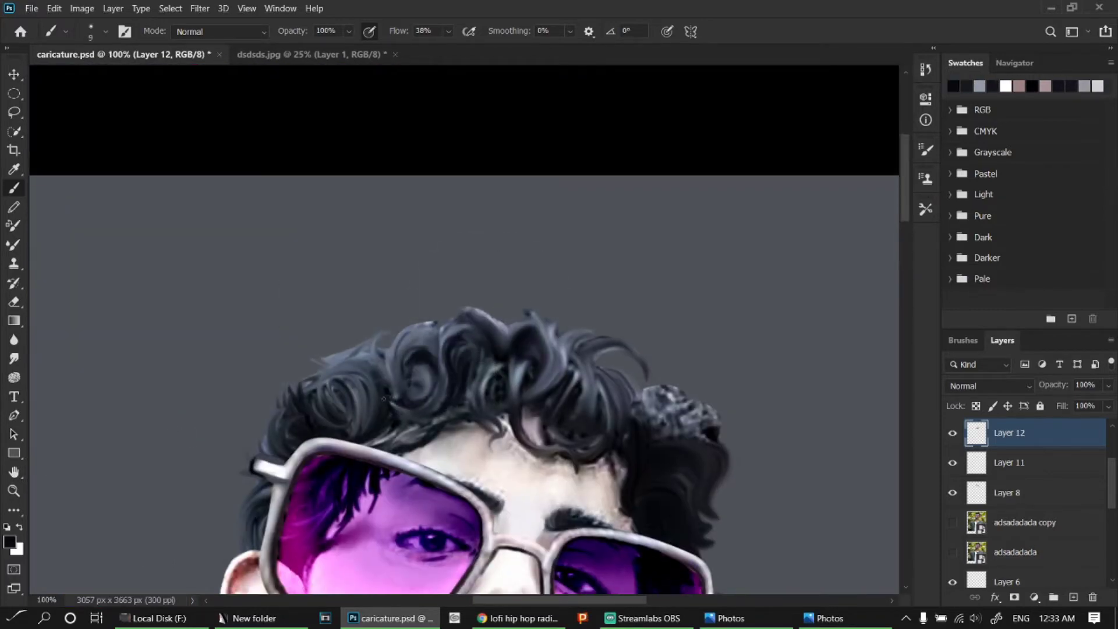
{"action": "left_click", "coordinate": [394, 387], "text": "alt"}
{"action": "left_click", "coordinate": [489, 357], "text": "alt"}
{"action": "left_click", "coordinate": [436, 460], "text": "alt"}
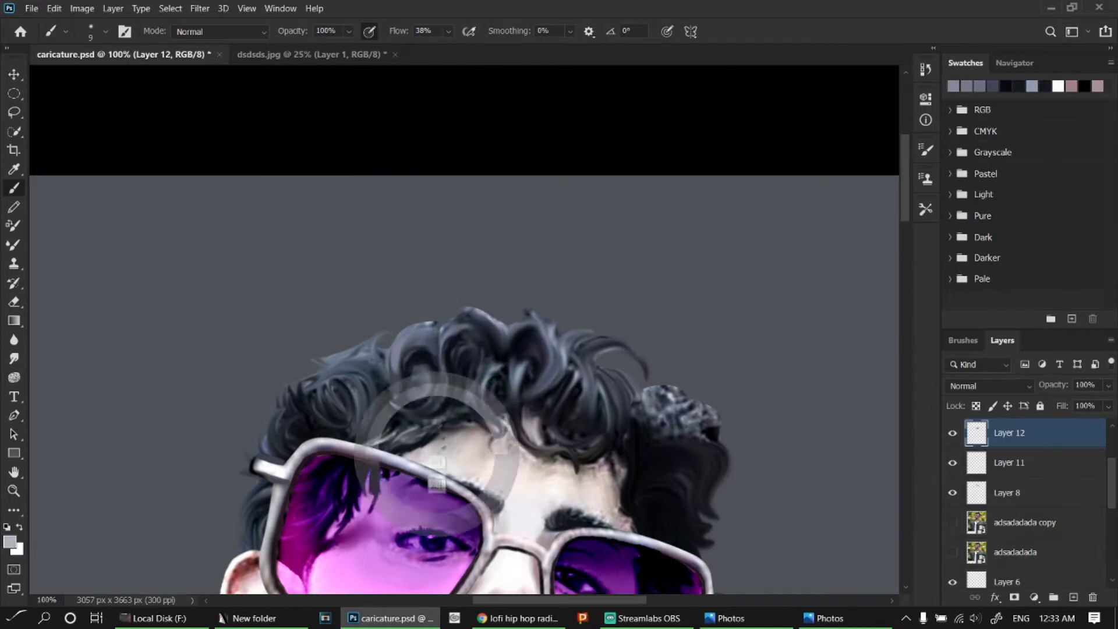
{"action": "left_click_drag", "start_coordinate": [318, 381], "coordinate": [367, 401]}
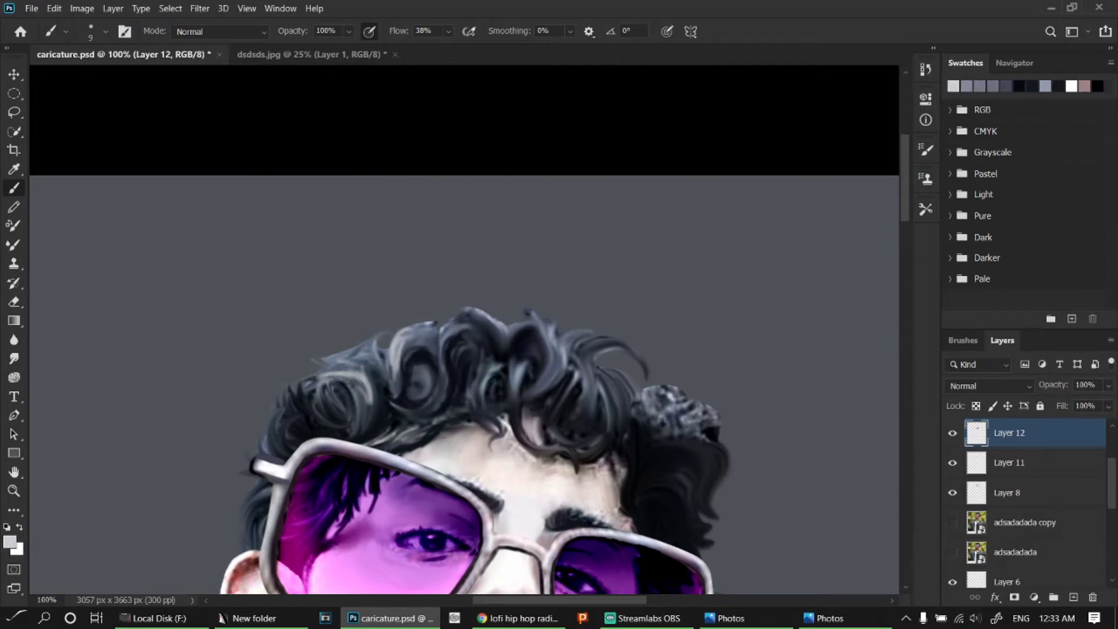
- Set the brush blending mode to Color Burn and shrink the brush for fine strands
{"action": "left_click", "coordinate": [482, 325], "text": "alt"}
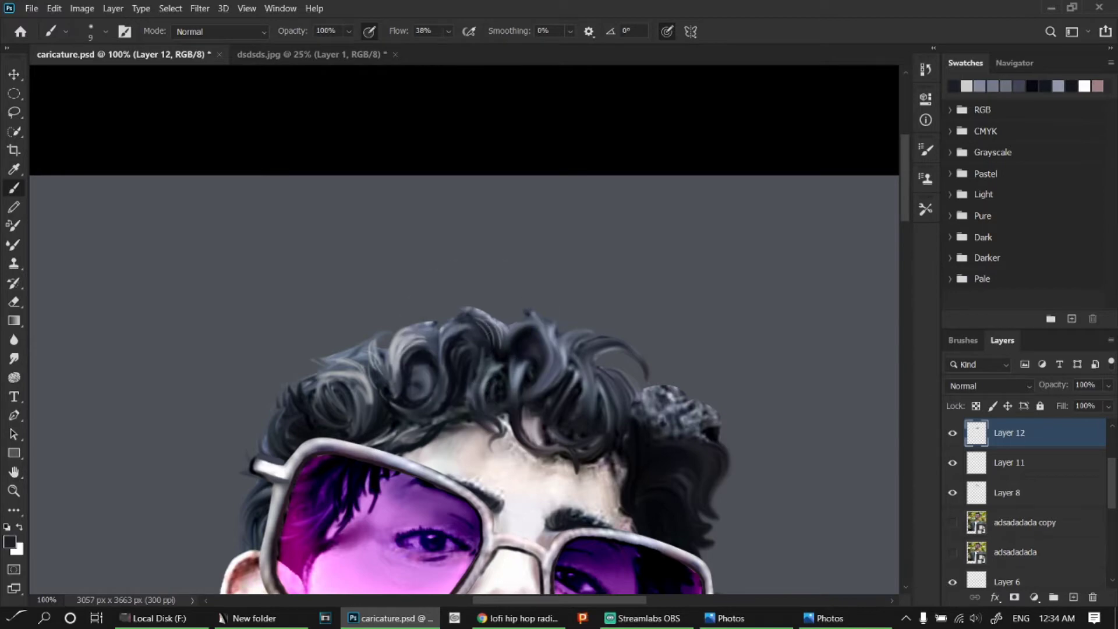
{"action": "left_click", "coordinate": [431, 379], "text": "alt"}
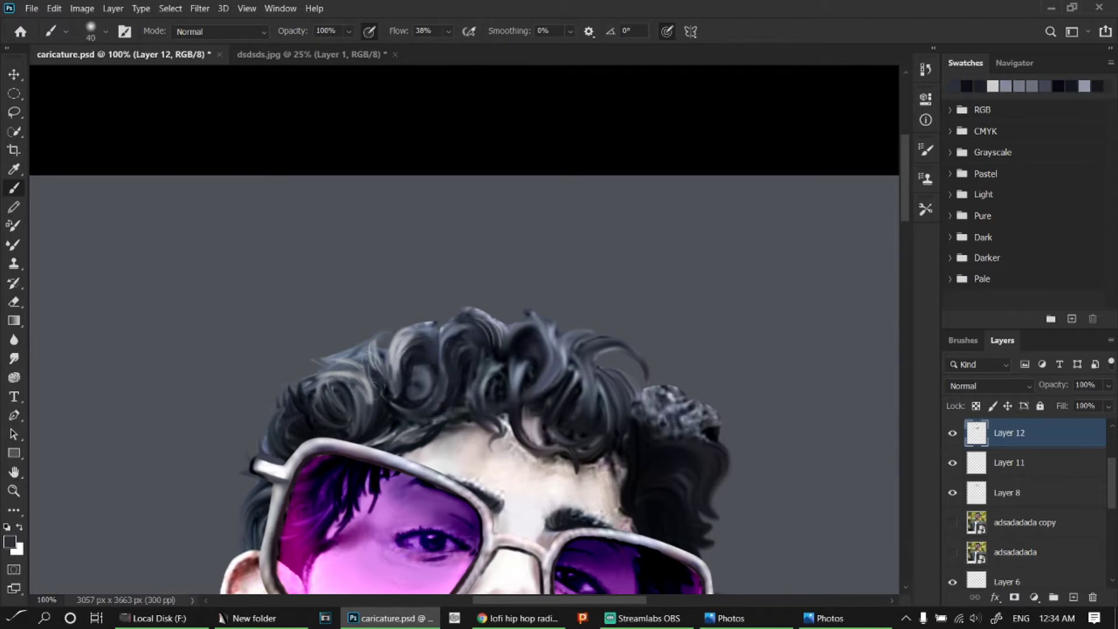
{"action": "left_click", "coordinate": [219, 32]}
{"action": "left_click", "coordinate": [198, 137]}
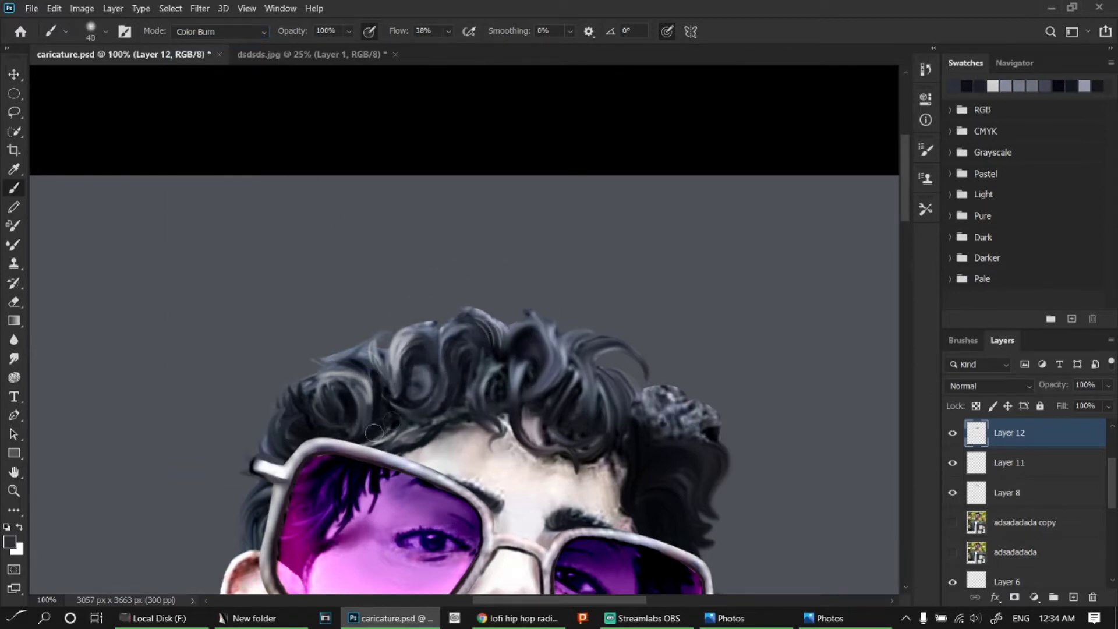
{"action": "scroll", "coordinate": [536, 367], "scroll_direction": "down", "scroll_amount": 3}
{"action": "scroll", "coordinate": [345, 267], "scroll_direction": "up", "scroll_amount": 5}
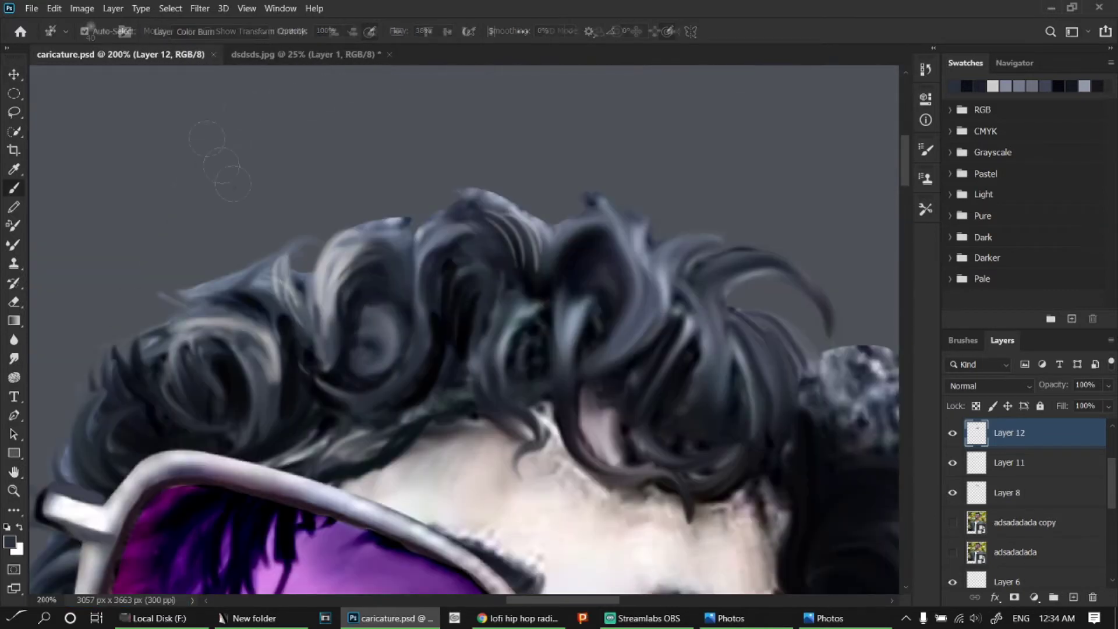
{"action": "left_click", "coordinate": [345, 267], "text": "alt"}
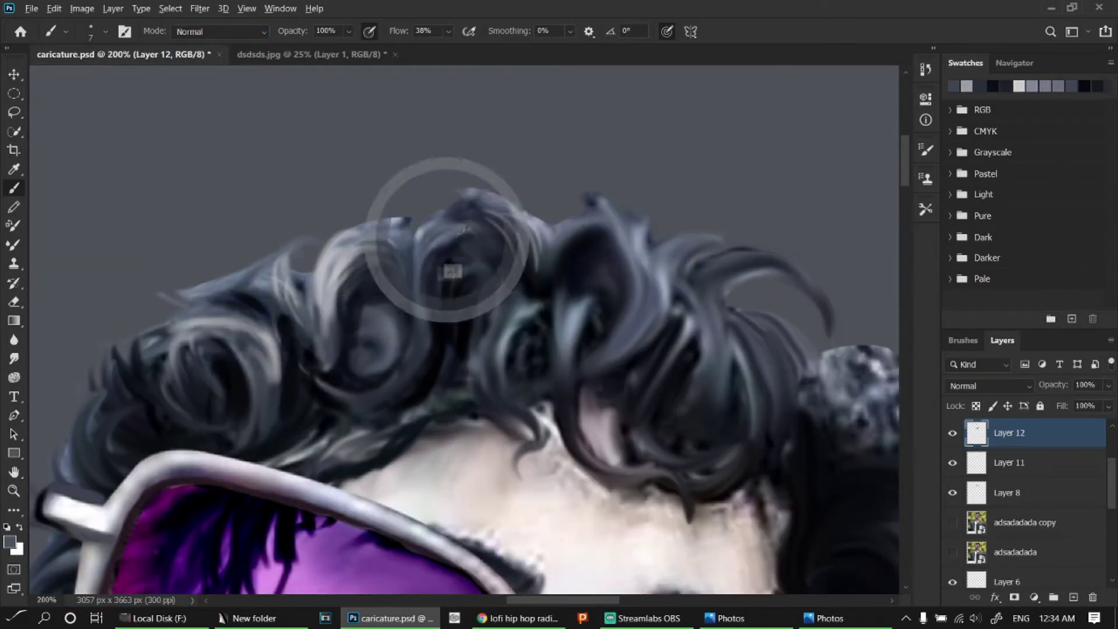
{"action": "mouse_move", "coordinate": [441, 265]}
{"action": "left_mouse_down"}
{"action": "mouse_move", "coordinate": [401, 362]}
{"action": "mouse_move", "coordinate": [318, 407]}
{"action": "left_mouse_up"}
- Paint thin light strands into the left, central and right curls
{"action": "left_click", "coordinate": [507, 308], "text": "alt"}
{"action": "mouse_move", "coordinate": [506, 353]}
{"action": "left_mouse_down"}
{"action": "mouse_move", "coordinate": [484, 417]}
{"action": "mouse_move", "coordinate": [489, 436]}
{"action": "left_mouse_up"}
{"action": "left_click_drag", "start_coordinate": [577, 347], "coordinate": [553, 436]}
{"action": "left_click_drag", "start_coordinate": [573, 323], "coordinate": [550, 446]}
{"action": "left_click", "coordinate": [596, 275], "text": "alt"}
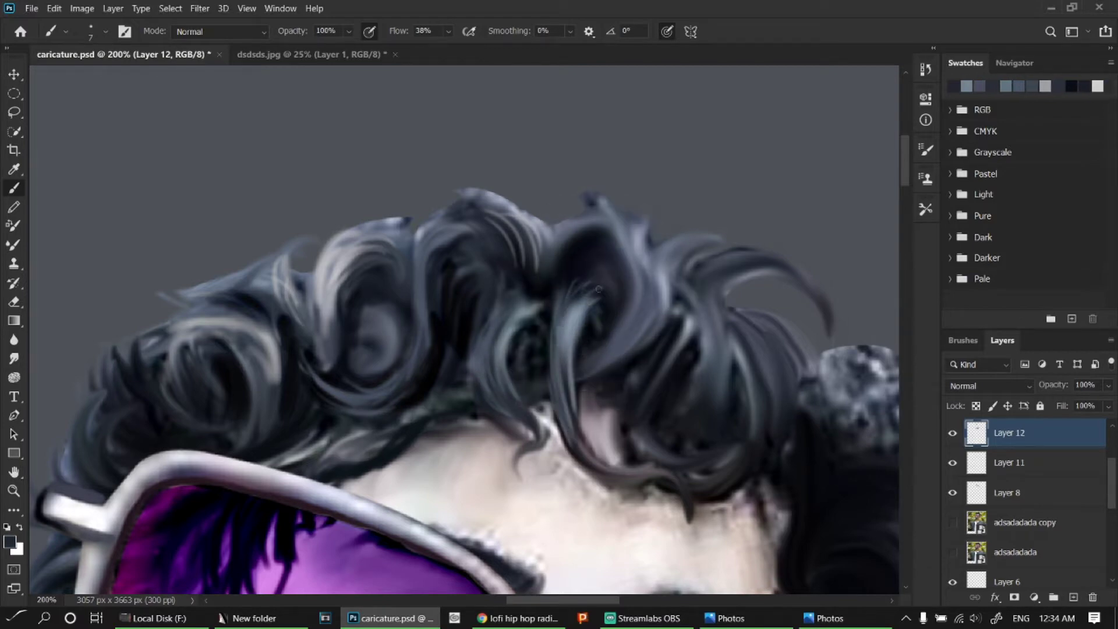
{"action": "left_click_drag", "start_coordinate": [594, 297], "coordinate": [568, 349]}
{"action": "left_click", "coordinate": [660, 275], "text": "alt"}
{"action": "mouse_move", "coordinate": [719, 297]}
{"action": "left_mouse_down"}
{"action": "mouse_move", "coordinate": [698, 391]}
{"action": "mouse_move", "coordinate": [637, 460]}
{"action": "left_mouse_up"}
- Paint dark strands into the right curls using sampled dark hair tones
{"action": "left_click", "coordinate": [710, 414], "text": "alt"}
{"action": "left_click", "coordinate": [670, 373], "text": "alt"}
{"action": "mouse_move", "coordinate": [664, 385]}
{"action": "left_mouse_down"}
{"action": "mouse_move", "coordinate": [618, 460]}
{"action": "mouse_move", "coordinate": [622, 480]}
{"action": "left_mouse_up"}
{"action": "left_click", "coordinate": [652, 408], "text": "alt"}
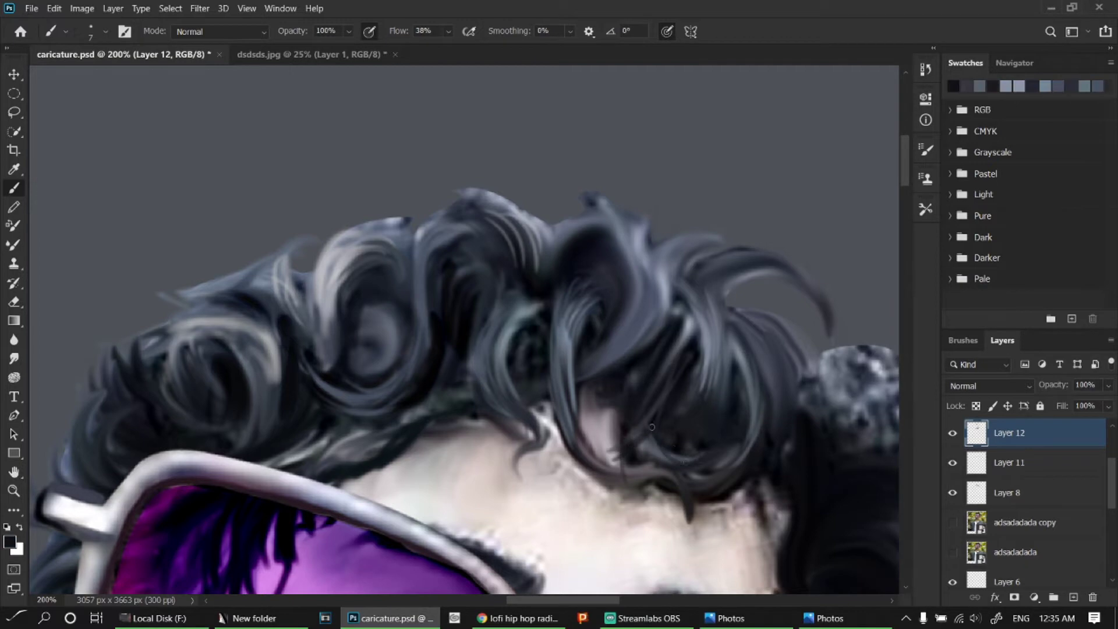
{"action": "left_click", "coordinate": [651, 427], "text": "alt"}
{"action": "mouse_move", "coordinate": [789, 468]}
{"action": "left_mouse_down"}
{"action": "mouse_move", "coordinate": [539, 404]}
{"action": "mouse_move", "coordinate": [490, 377]}
{"action": "left_mouse_up"}
{"action": "left_click", "coordinate": [539, 403], "text": "alt"}
- Add a new empty layer and pick a darker grey with a larger brush
{"action": "key", "text": "v"}
{"action": "left_click", "coordinate": [585, 251]}
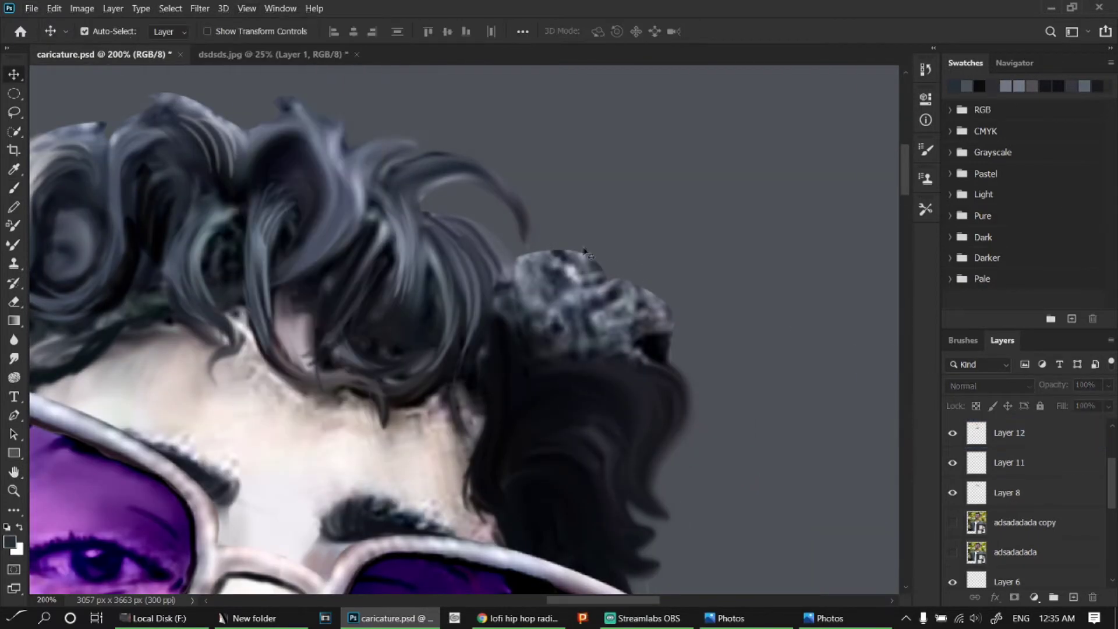
{"action": "key", "text": "b"}
{"action": "key", "text": "ctrl+shift+n"}
{"action": "key", "text": "Return"}
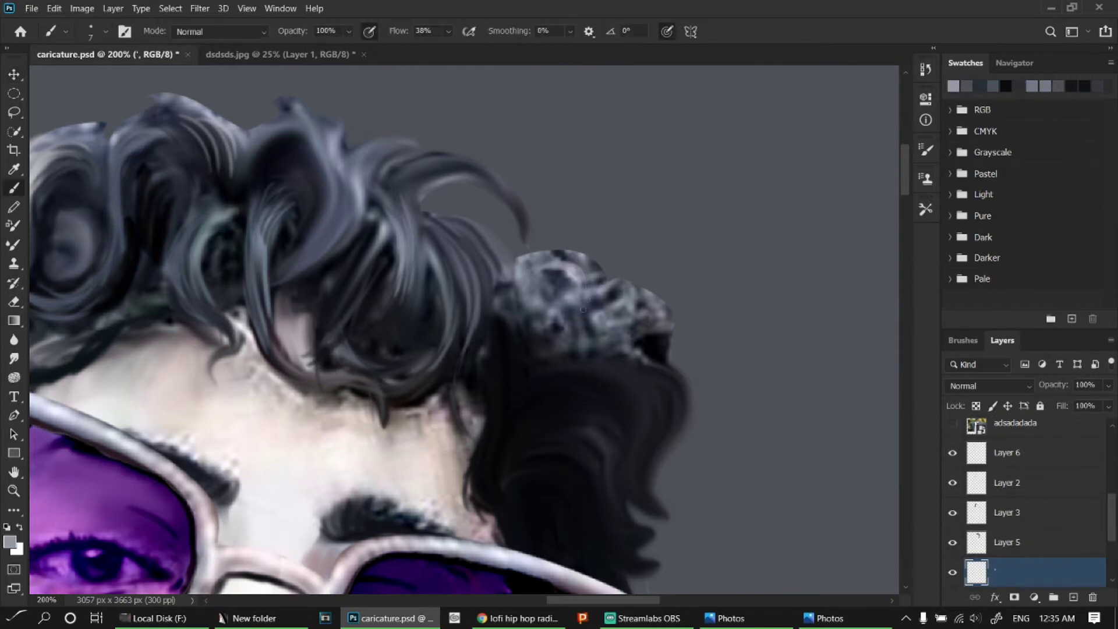
{"action": "key", "text": "bracketright"}
{"action": "key", "text": "bracketright"}
{"action": "key", "text": "bracketright"}
{"action": "left_click", "coordinate": [597, 281], "text": "alt"}
- Rasterize the hair layer and erase the grey textured blob beside the hair
{"action": "key", "text": "e"}
{"action": "scroll", "coordinate": [1025, 512], "scroll_direction": "down", "scroll_amount": 3}
{"action": "right_click", "coordinate": [1016, 483]}
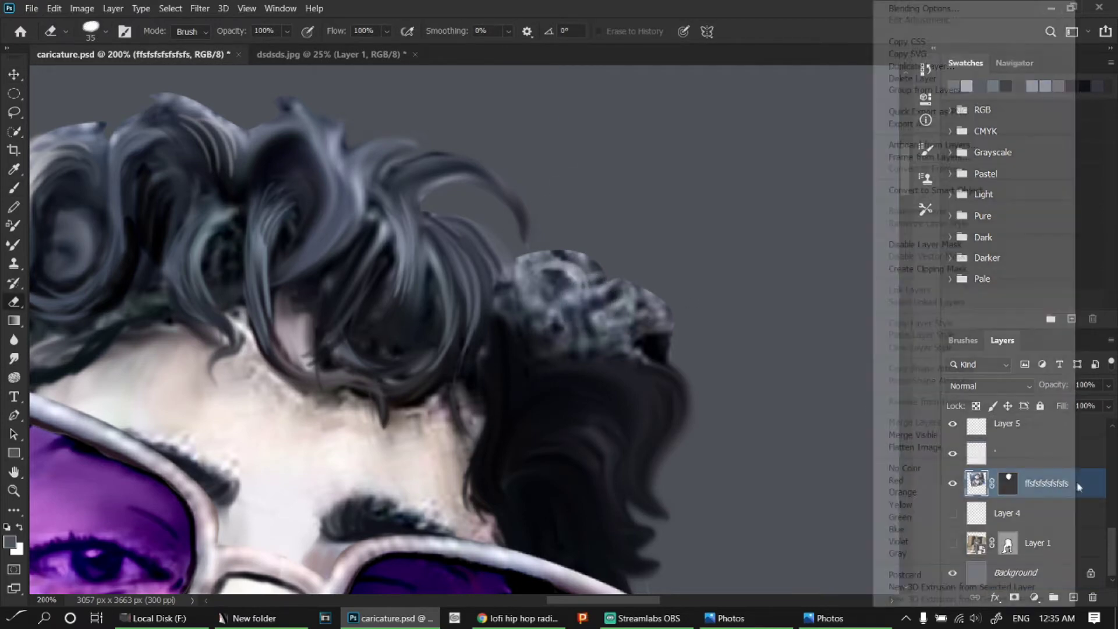
{"action": "left_click", "coordinate": [1002, 263]}
{"action": "mouse_move", "coordinate": [524, 257]}
{"action": "left_mouse_down"}
{"action": "mouse_move", "coordinate": [652, 327]}
{"action": "mouse_move", "coordinate": [670, 366]}
{"action": "left_mouse_up"}
- Paint fine dark curls and strands over the right side of the hair
{"action": "key", "text": "b"}
{"action": "left_click", "coordinate": [516, 315], "text": "alt"}
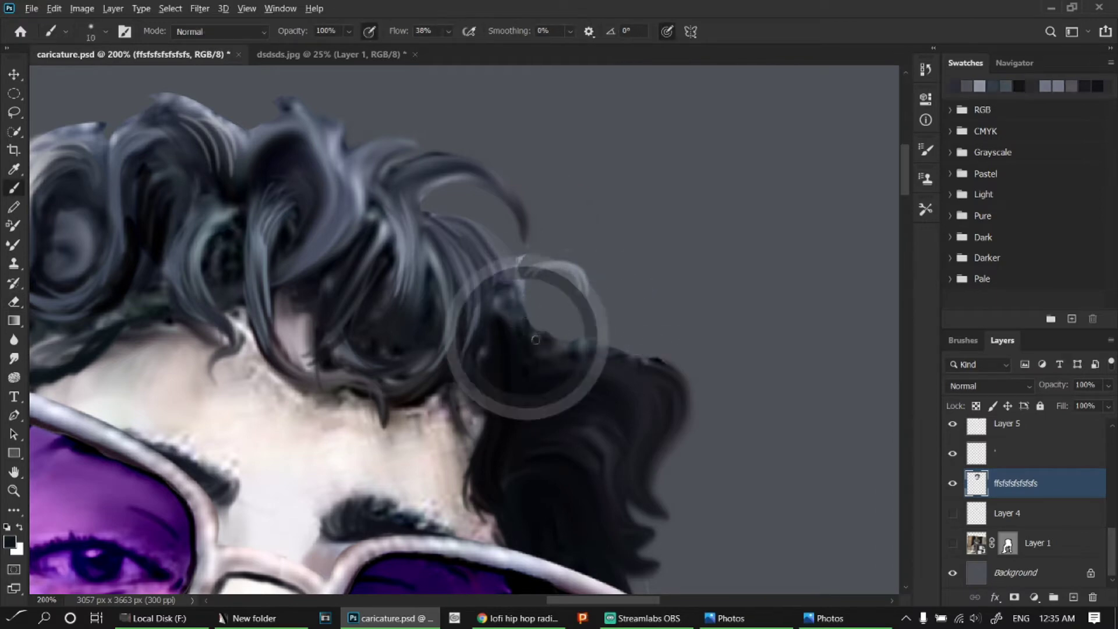
{"action": "key", "text": "bracketleft"}
{"action": "key", "text": "bracketleft"}
{"action": "key", "text": "bracketleft"}
{"action": "left_click_drag", "start_coordinate": [513, 317], "coordinate": [545, 281]}
{"action": "left_click_drag", "start_coordinate": [533, 320], "coordinate": [620, 358]}
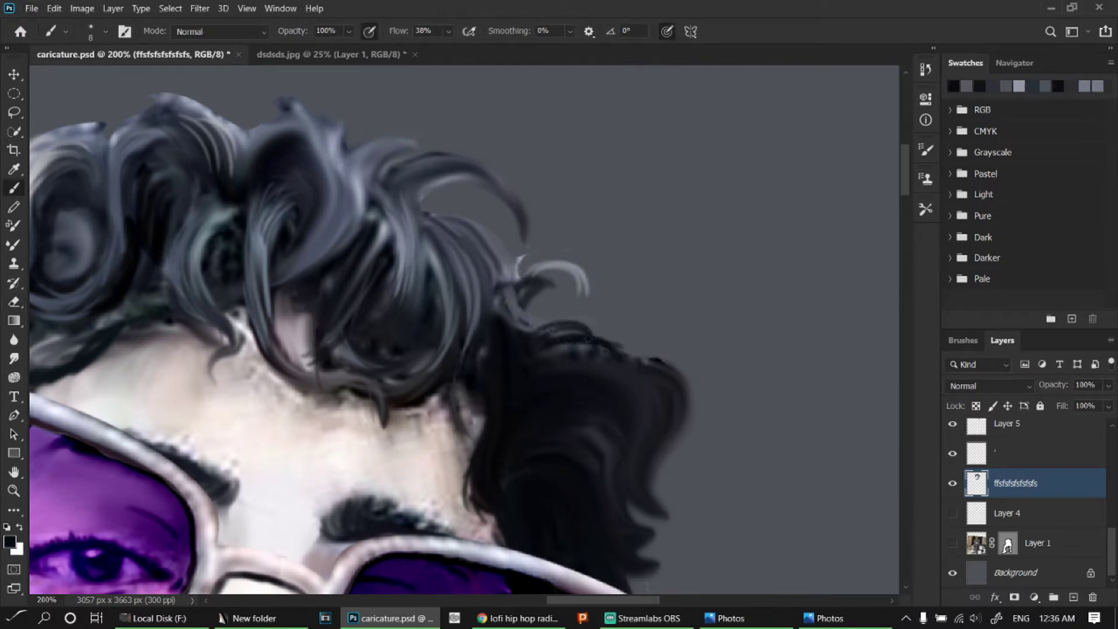
{"action": "left_click_drag", "start_coordinate": [501, 291], "coordinate": [638, 361]}
{"action": "left_click_drag", "start_coordinate": [579, 317], "coordinate": [655, 361]}
{"action": "mouse_move", "coordinate": [510, 337]}
{"action": "left_mouse_down"}
{"action": "mouse_move", "coordinate": [605, 329]}
{"action": "mouse_move", "coordinate": [553, 344]}
{"action": "left_mouse_up"}
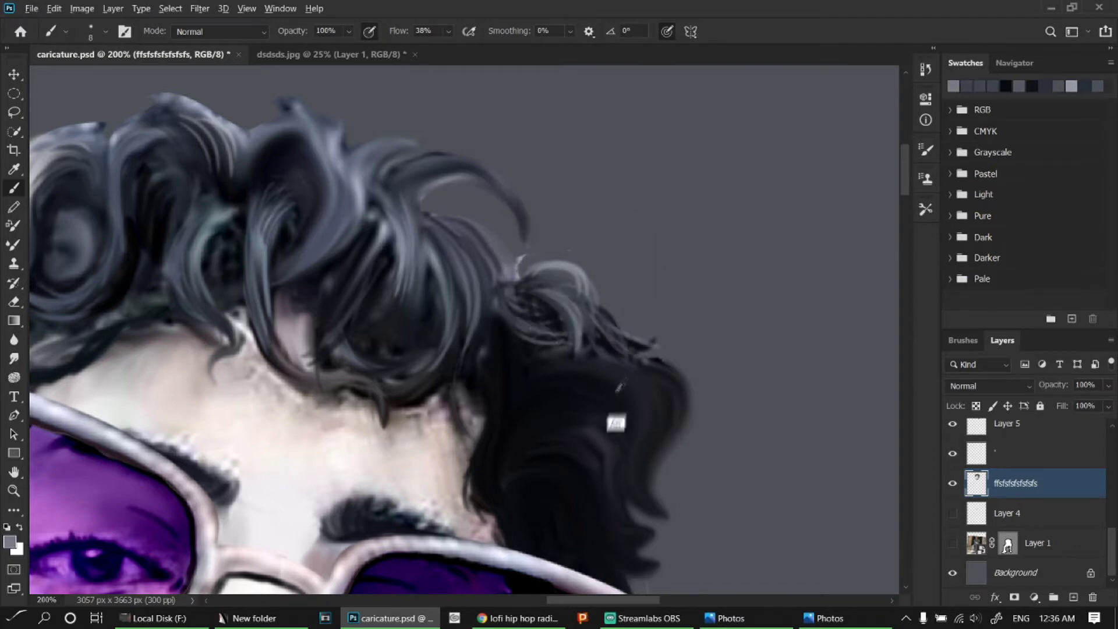
- Select Layer 5, then the main hair layer, bringing the hair top into view
{"action": "key", "text": "v"}
{"action": "left_click", "coordinate": [606, 375]}
{"action": "key", "text": "b"}
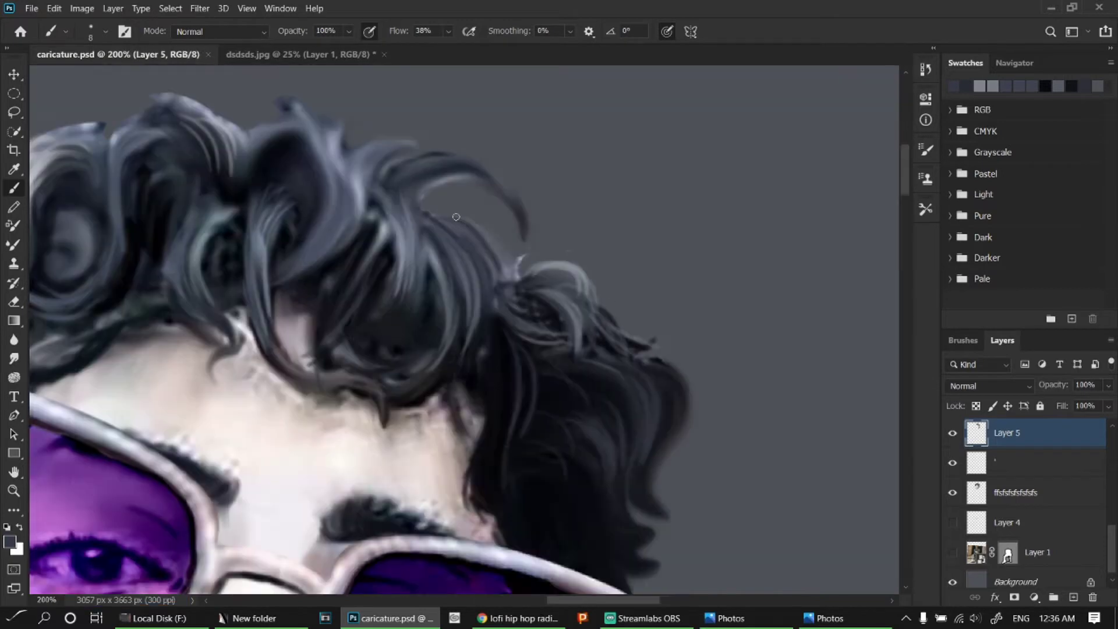
{"action": "key", "text": "v"}
{"action": "left_click", "coordinate": [393, 242]}
{"action": "left_click_drag", "start_coordinate": [393, 242], "coordinate": [400, 242]}
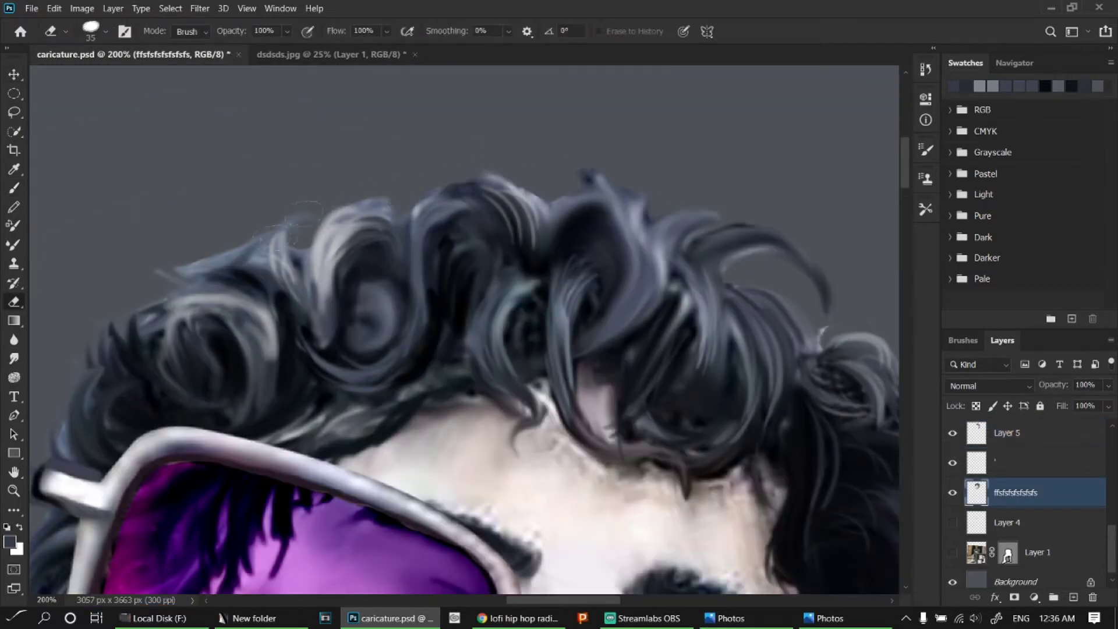
- Target the top layer and paint light and dark strands on the top curls
{"action": "key", "text": "b"}
{"action": "key", "text": "alt+period"}
{"action": "left_click", "coordinate": [352, 227], "text": "alt"}
{"action": "mouse_move", "coordinate": [431, 189]}
{"action": "left_mouse_down"}
{"action": "mouse_move", "coordinate": [419, 213]}
{"action": "mouse_move", "coordinate": [466, 180]}
{"action": "left_mouse_up"}
{"action": "mouse_move", "coordinate": [341, 204]}
{"action": "left_mouse_down"}
{"action": "mouse_move", "coordinate": [393, 222]}
{"action": "mouse_move", "coordinate": [319, 269]}
{"action": "mouse_move", "coordinate": [310, 316]}
{"action": "left_mouse_up"}
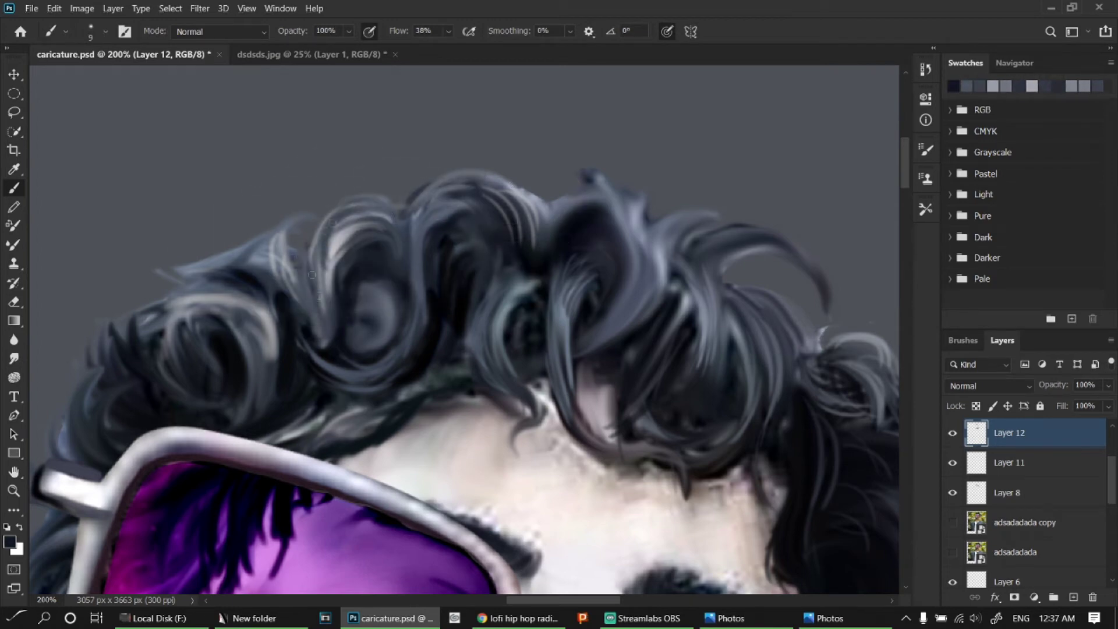
- Paint dark strands in the left curls and light wispy strands along the hair top
{"action": "mouse_move", "coordinate": [326, 228]}
{"action": "left_mouse_down"}
{"action": "mouse_move", "coordinate": [309, 323]}
{"action": "mouse_move", "coordinate": [257, 263]}
{"action": "left_mouse_up"}
{"action": "mouse_move", "coordinate": [227, 255]}
{"action": "left_mouse_down"}
{"action": "mouse_move", "coordinate": [298, 259]}
{"action": "mouse_move", "coordinate": [174, 276]}
{"action": "left_mouse_up"}
{"action": "left_click_drag", "start_coordinate": [271, 236], "coordinate": [198, 256]}
{"action": "left_click_drag", "start_coordinate": [300, 221], "coordinate": [210, 256]}
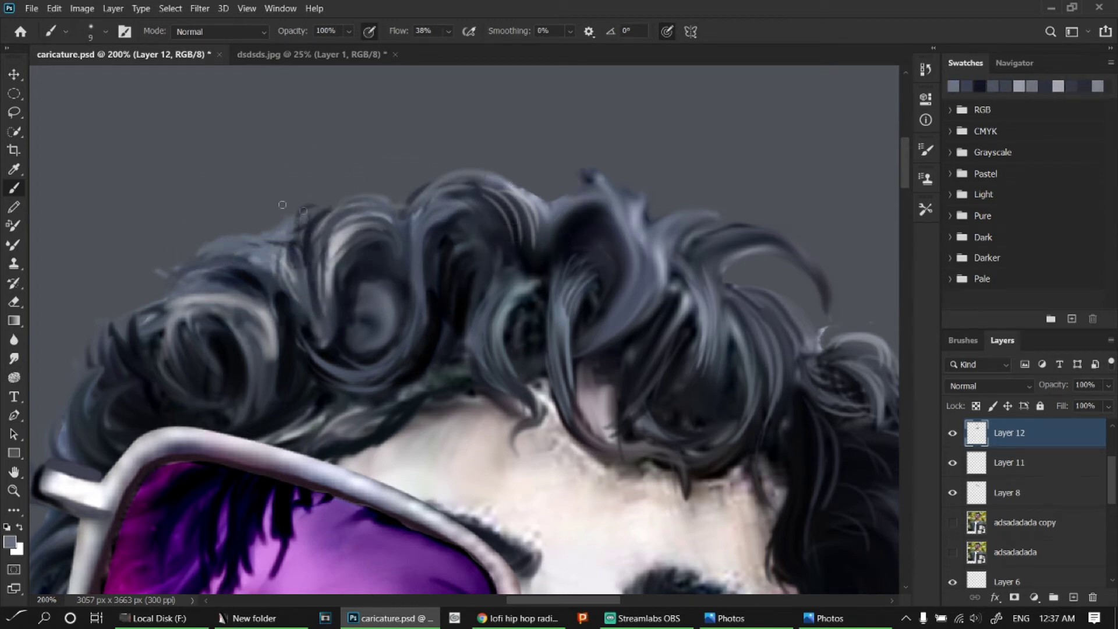
{"action": "left_click_drag", "start_coordinate": [362, 193], "coordinate": [279, 221]}
{"action": "left_click_drag", "start_coordinate": [401, 176], "coordinate": [343, 203]}
{"action": "left_click_drag", "start_coordinate": [475, 163], "coordinate": [398, 198]}
- Deepen the left curls and curl loop with darker sampled strands
{"action": "left_click", "coordinate": [317, 274], "text": "alt"}
{"action": "left_click_drag", "start_coordinate": [326, 268], "coordinate": [309, 349]}
{"action": "left_click_drag", "start_coordinate": [317, 236], "coordinate": [329, 326]}
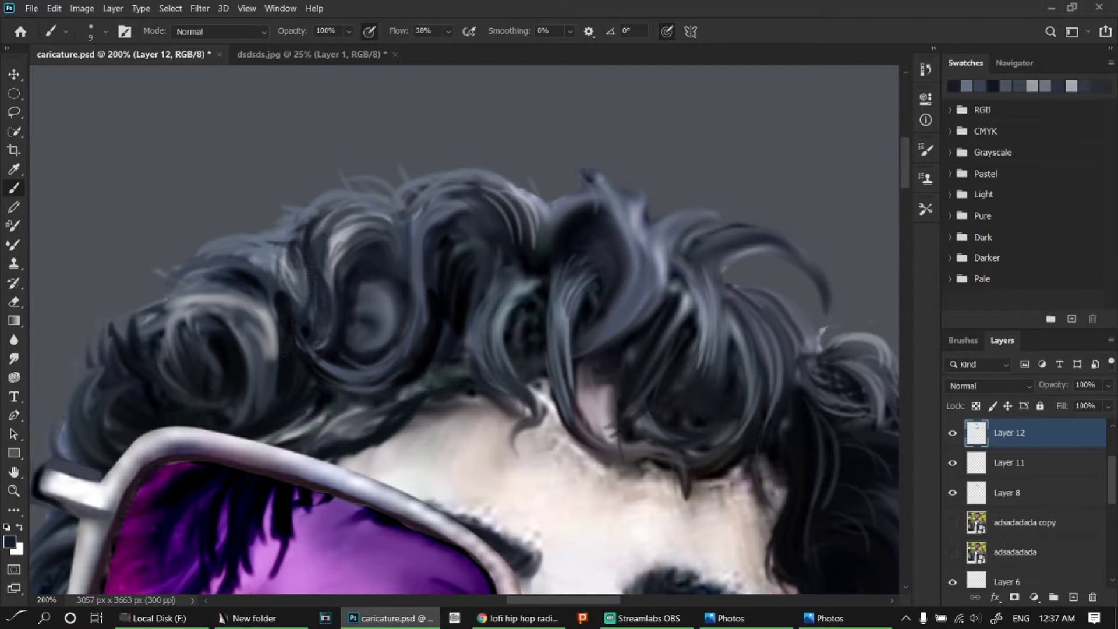
{"action": "mouse_move", "coordinate": [244, 300]}
{"action": "left_mouse_down"}
{"action": "mouse_move", "coordinate": [213, 407]}
{"action": "mouse_move", "coordinate": [259, 396]}
{"action": "left_mouse_up"}
{"action": "left_click_drag", "start_coordinate": [195, 369], "coordinate": [174, 303]}
{"action": "left_click_drag", "start_coordinate": [204, 338], "coordinate": [157, 416]}
{"action": "left_click_drag", "start_coordinate": [175, 378], "coordinate": [149, 414]}
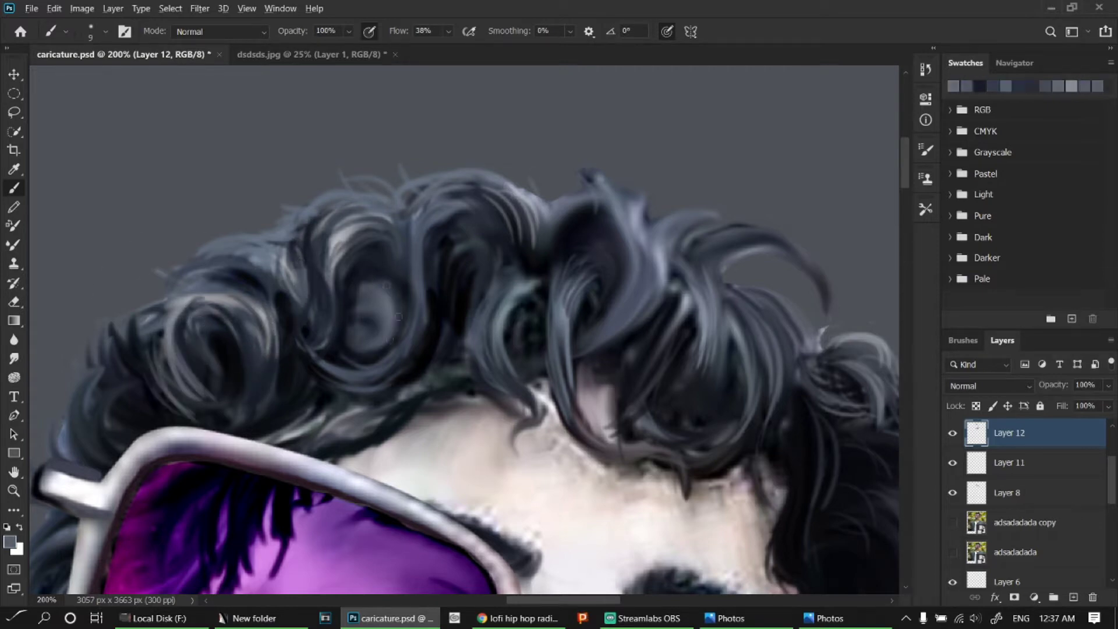
{"action": "left_click_drag", "start_coordinate": [373, 279], "coordinate": [347, 349]}
- Touch up faint strands on the right hair and sample a light grey-blue
{"action": "scroll", "coordinate": [296, 250], "scroll_direction": "down", "scroll_amount": 2}
{"action": "scroll", "coordinate": [474, 212], "scroll_direction": "down", "scroll_amount": 1}
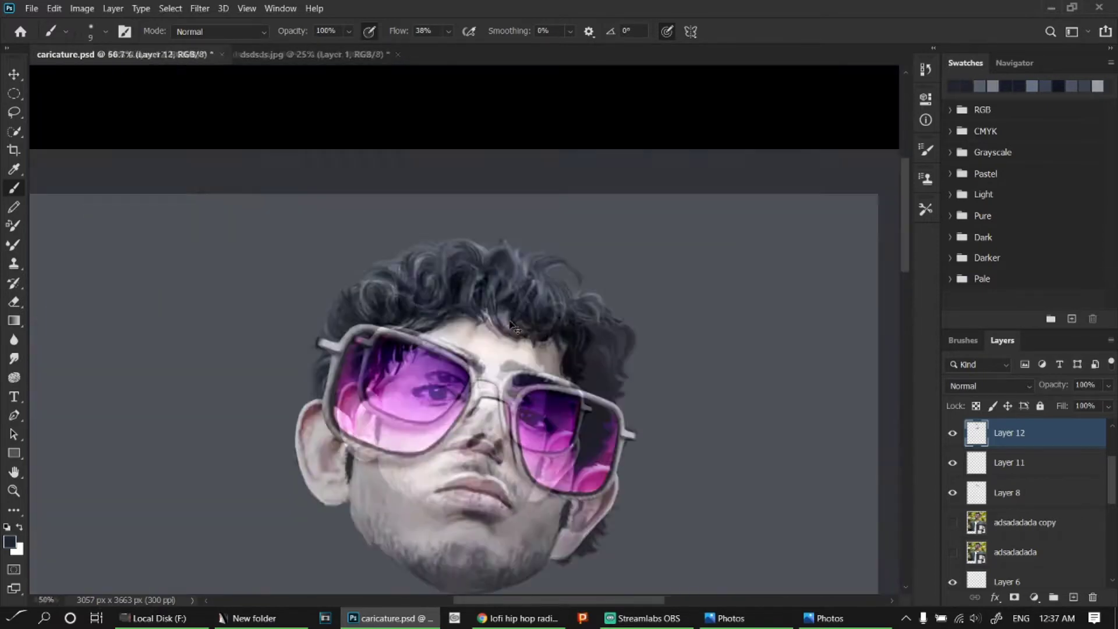
{"action": "scroll", "coordinate": [583, 186], "scroll_direction": "down", "scroll_amount": 2}
{"action": "scroll", "coordinate": [652, 149], "scroll_direction": "up", "scroll_amount": 2}
{"action": "left_click", "coordinate": [549, 266], "text": "alt"}
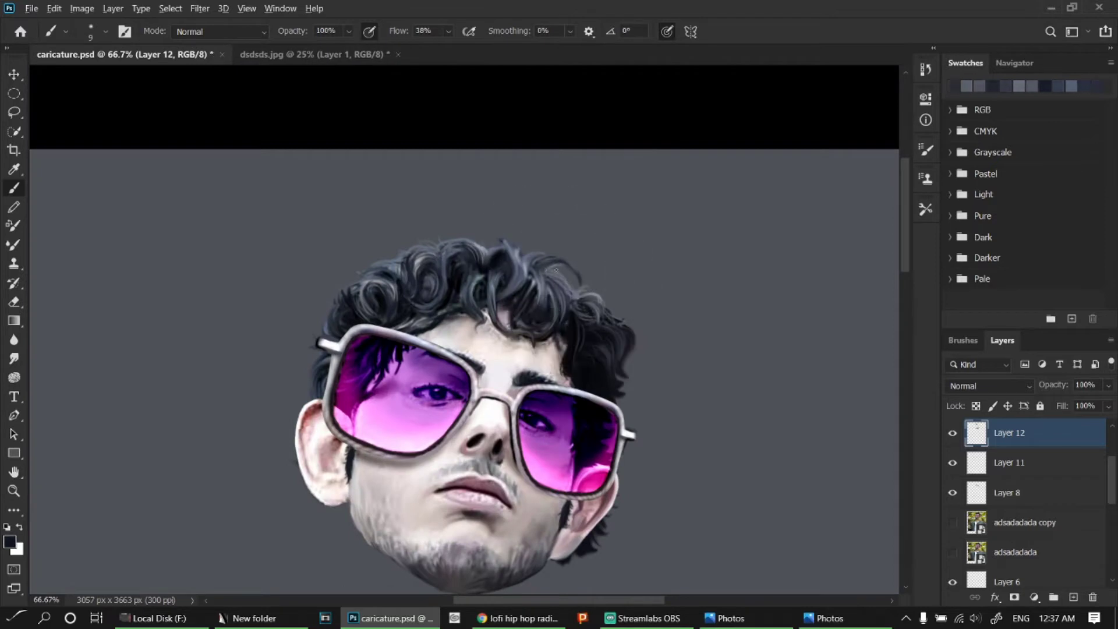
{"action": "mouse_move", "coordinate": [559, 285]}
{"action": "left_mouse_down"}
{"action": "mouse_move", "coordinate": [544, 268]}
{"action": "mouse_move", "coordinate": [582, 292]}
{"action": "left_mouse_up"}
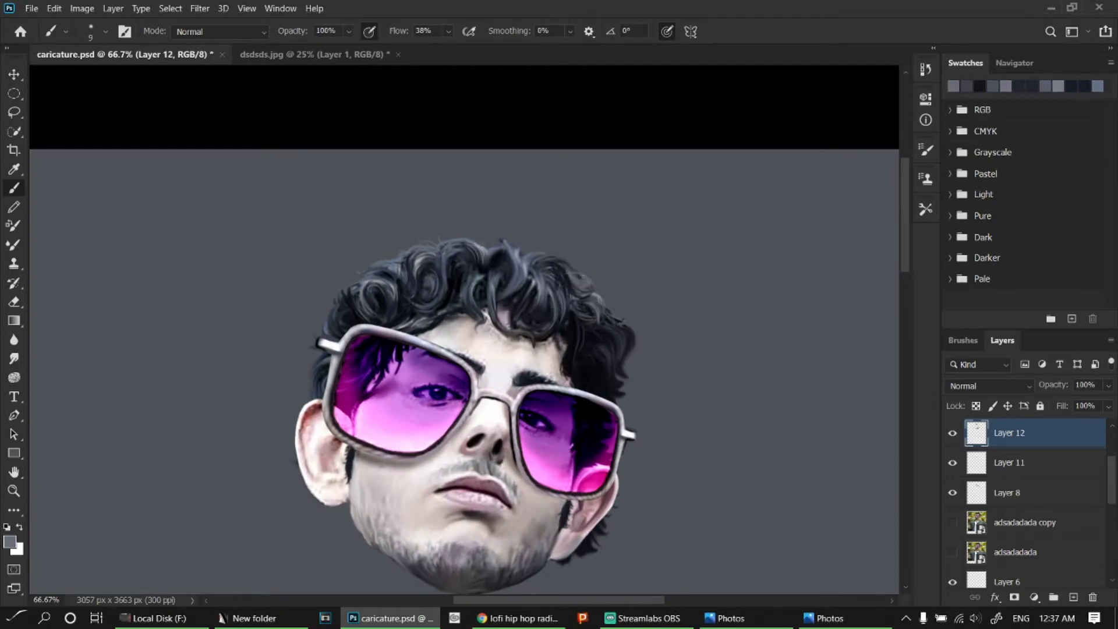
{"action": "left_click_drag", "start_coordinate": [591, 349], "coordinate": [599, 358]}
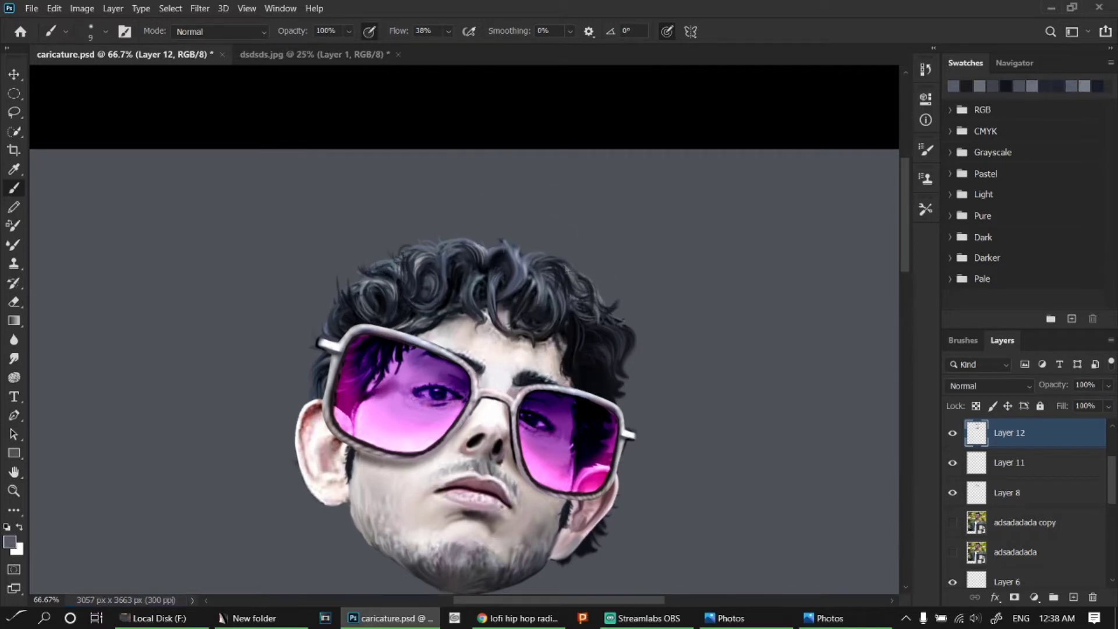
{"action": "left_click", "coordinate": [475, 280], "text": "alt"}
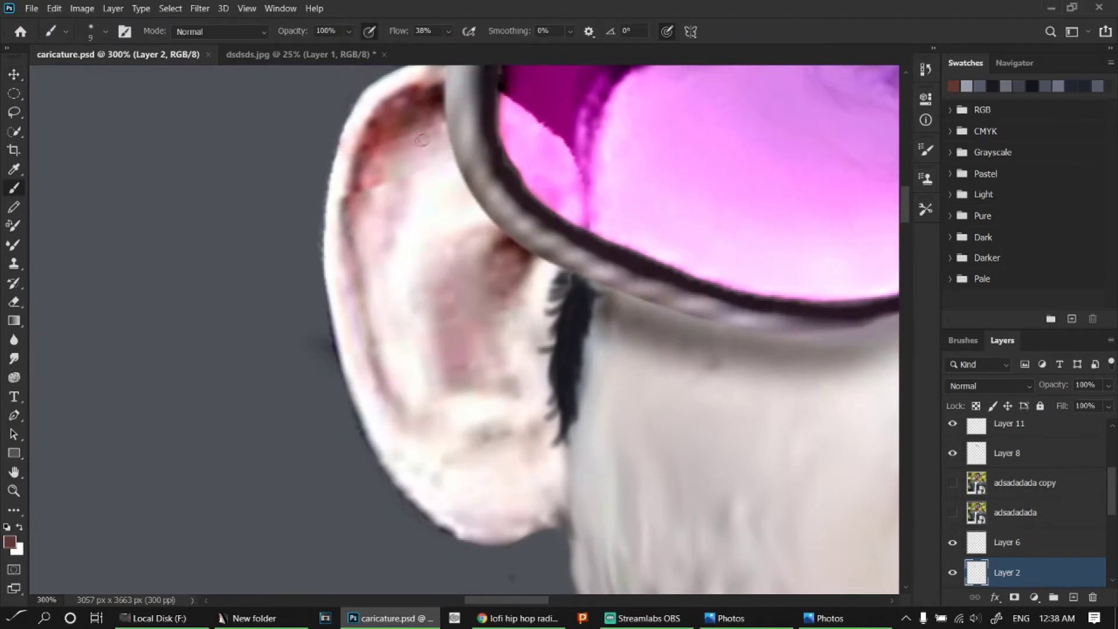
- Paint pinkish shading into the inner rim and lower ear, then save
{"action": "left_click_drag", "start_coordinate": [411, 291], "coordinate": [376, 204]}
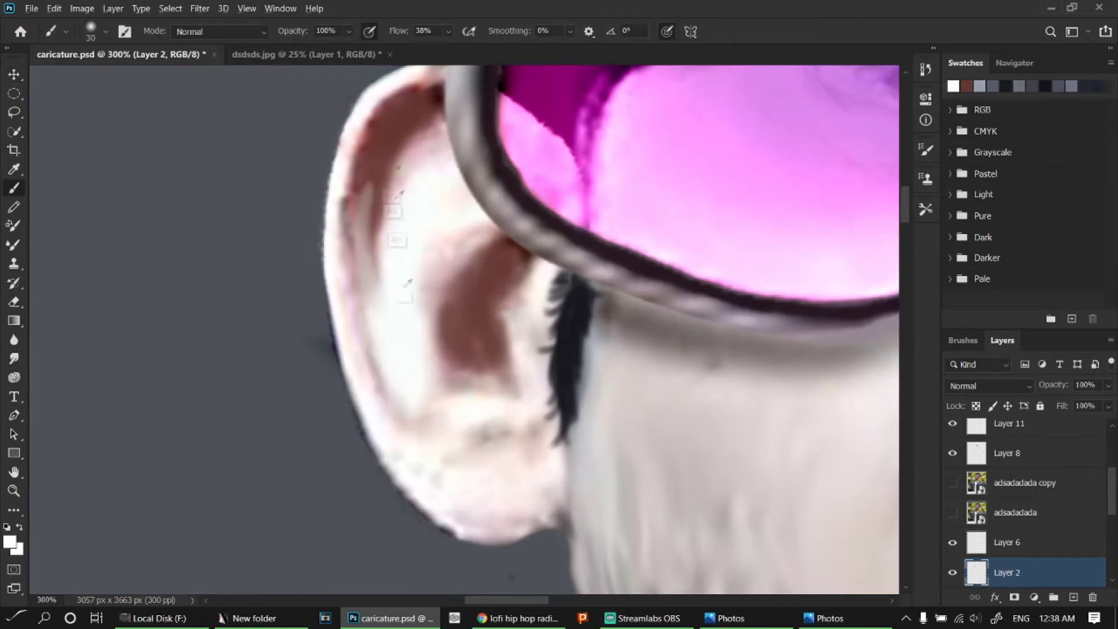
{"action": "left_click", "coordinate": [385, 279], "text": "alt"}
{"action": "mouse_move", "coordinate": [385, 280]}
{"action": "left_mouse_down"}
{"action": "mouse_move", "coordinate": [414, 362]}
{"action": "mouse_move", "coordinate": [489, 483]}
{"action": "left_mouse_up"}
{"action": "key", "text": "ctrl+minus"}
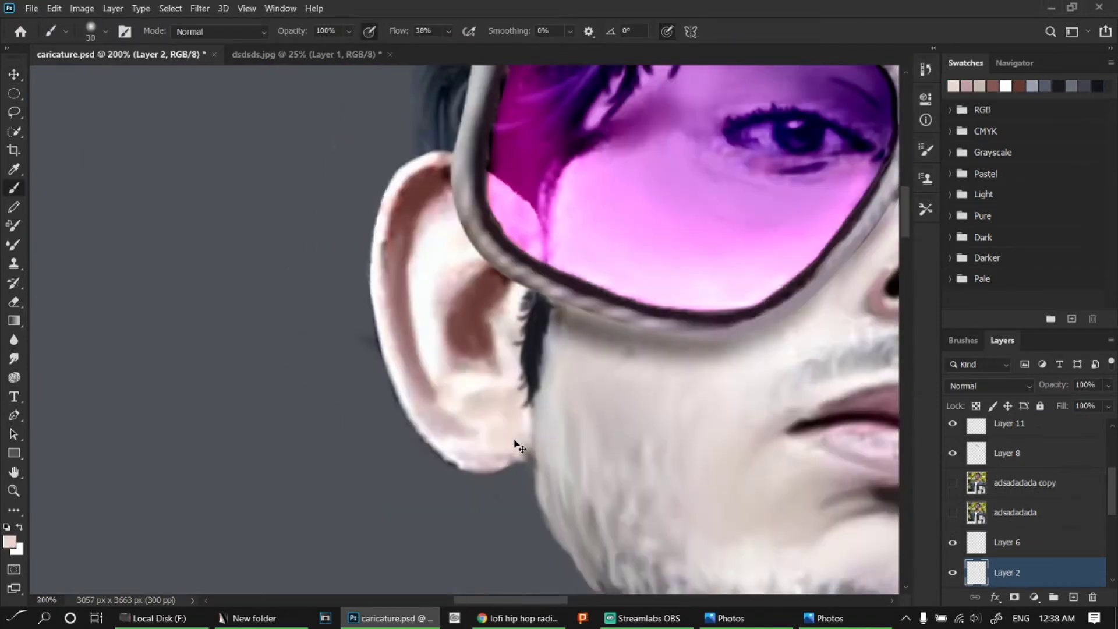
{"action": "key", "text": "ctrl+minus"}
{"action": "key", "text": "ctrl+minus"}
{"action": "key", "text": "ctrl+s"}
{"action": "key", "text": "ctrl+plus"}
- Lighten the ear rim with small fine strokes and save again
{"action": "key", "text": "bracketleft"}
{"action": "key", "text": "bracketleft"}
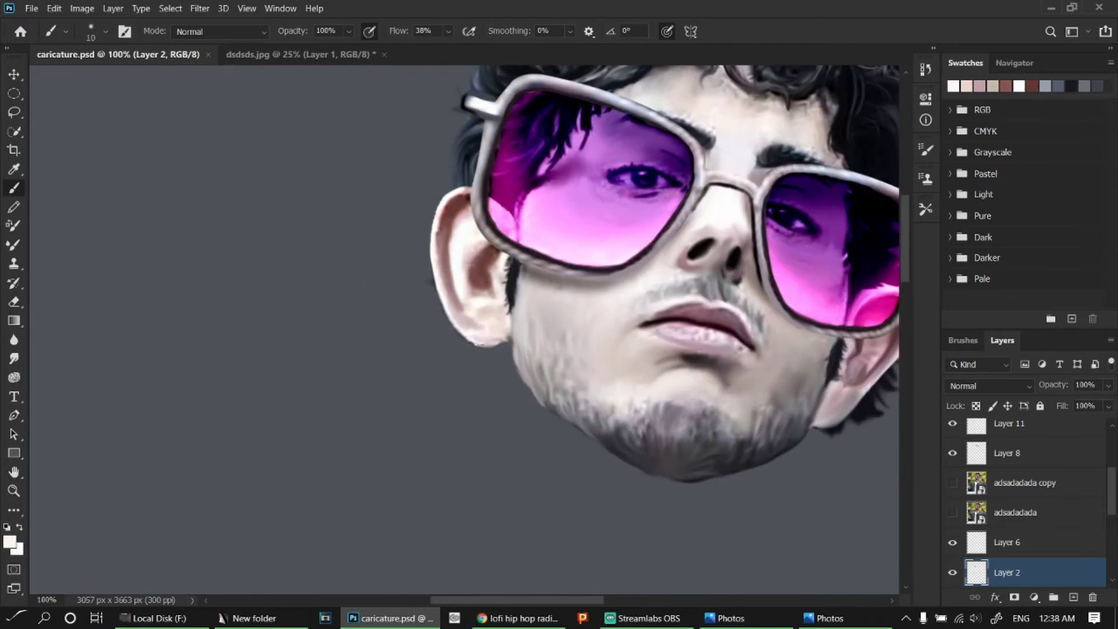
{"action": "left_click_drag", "start_coordinate": [501, 338], "coordinate": [472, 343]}
{"action": "left_click_drag", "start_coordinate": [446, 256], "coordinate": [467, 197]}
{"action": "key", "text": "ctrl+s"}
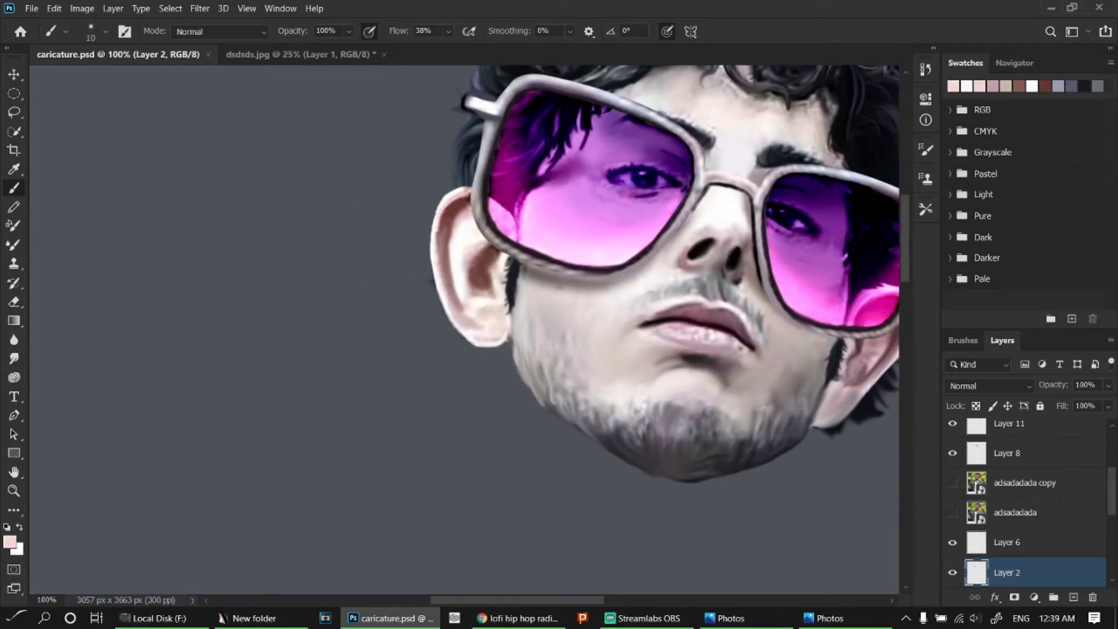
- Delete the adsadadada and adsadadada copy layers
{"action": "key", "text": "ctrl+minus"}
{"action": "key", "text": "ctrl+minus"}
{"action": "key", "text": "ctrl+minus"}
{"action": "left_click", "coordinate": [1025, 483]}
{"action": "left_click", "coordinate": [1055, 518], "text": "shift"}
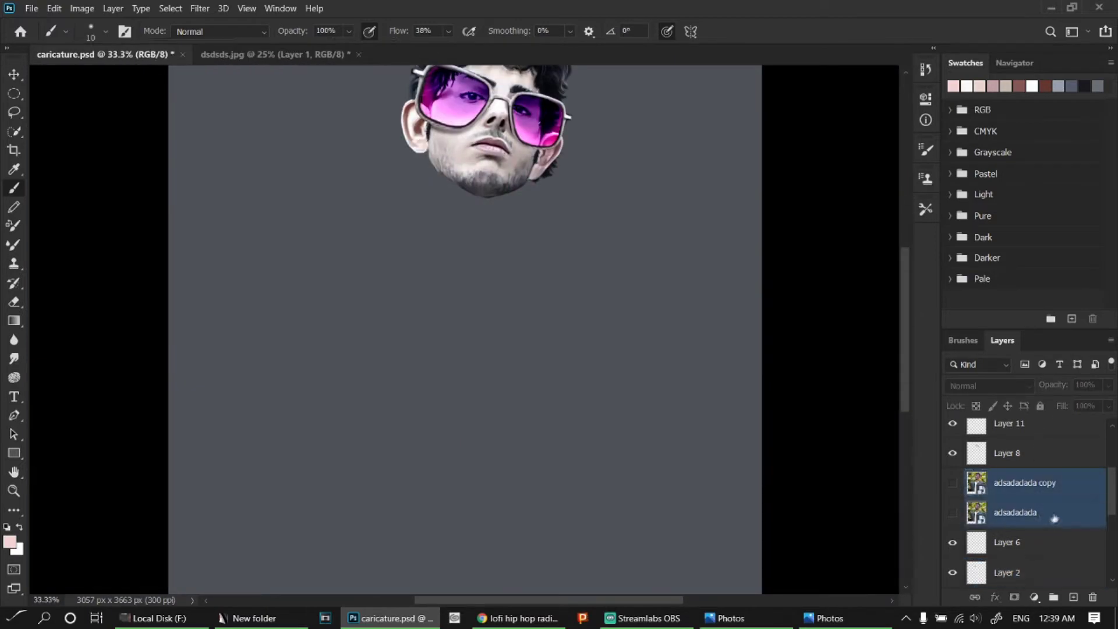
{"action": "key", "text": "Delete"}
{"action": "key", "text": "ctrl+plus"}
{"action": "key", "text": "ctrl+plus"}
{"action": "scroll", "coordinate": [601, 195], "scroll_direction": "up", "scroll_amount": 5}
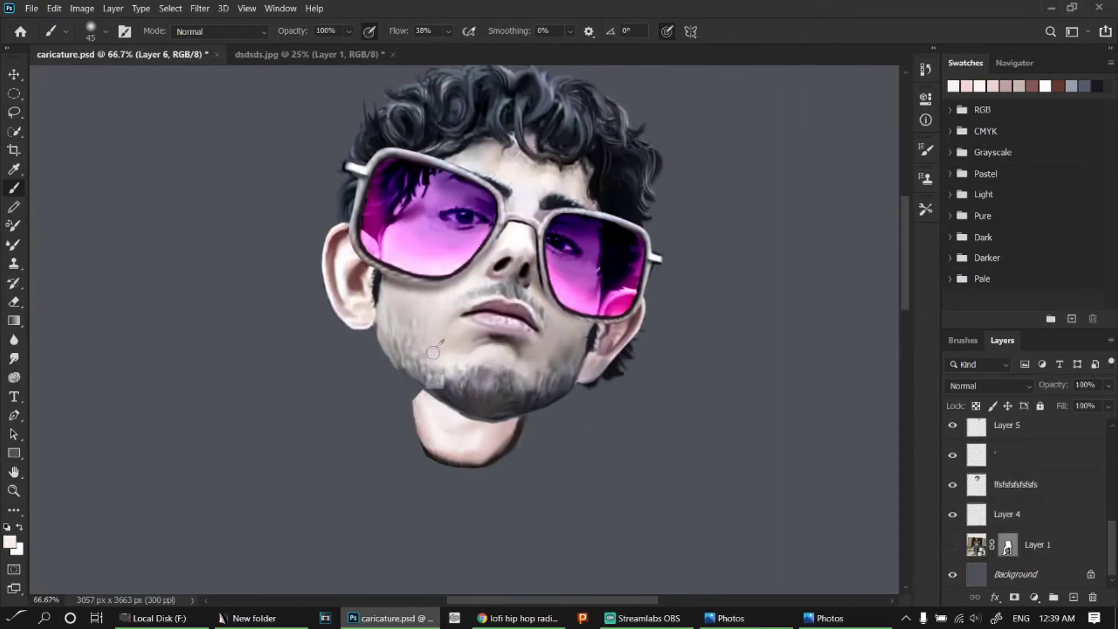
{"action": "left_click_drag", "start_coordinate": [434, 351], "coordinate": [434, 433]}
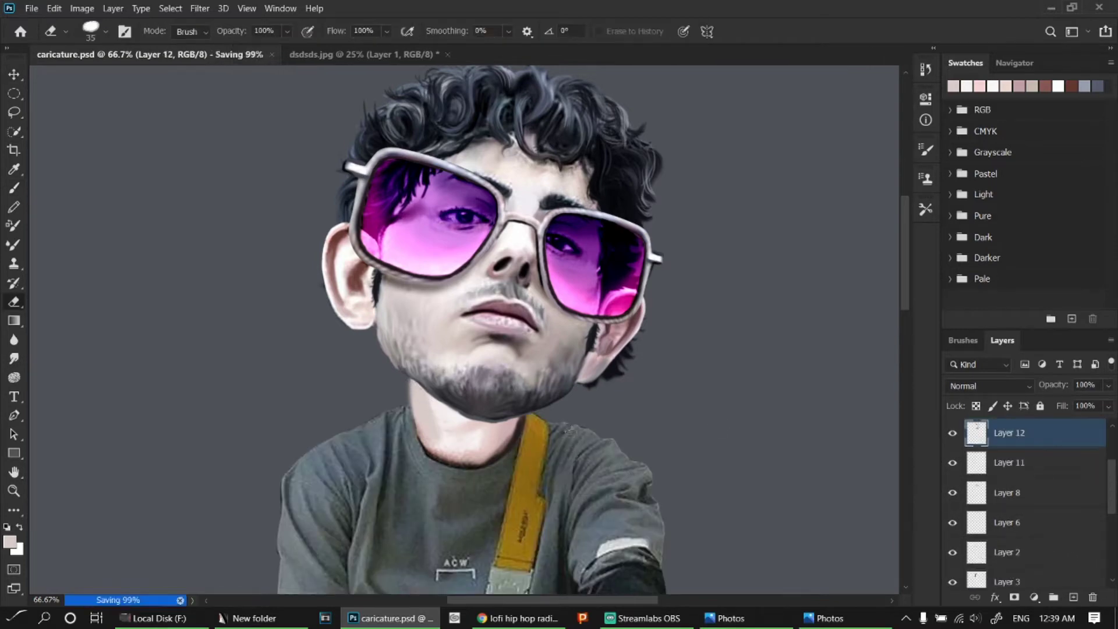
- Rasterize Layer 1 into a plain layer and toggle Layer 4's visibility
{"action": "left_click", "coordinate": [1013, 517]}
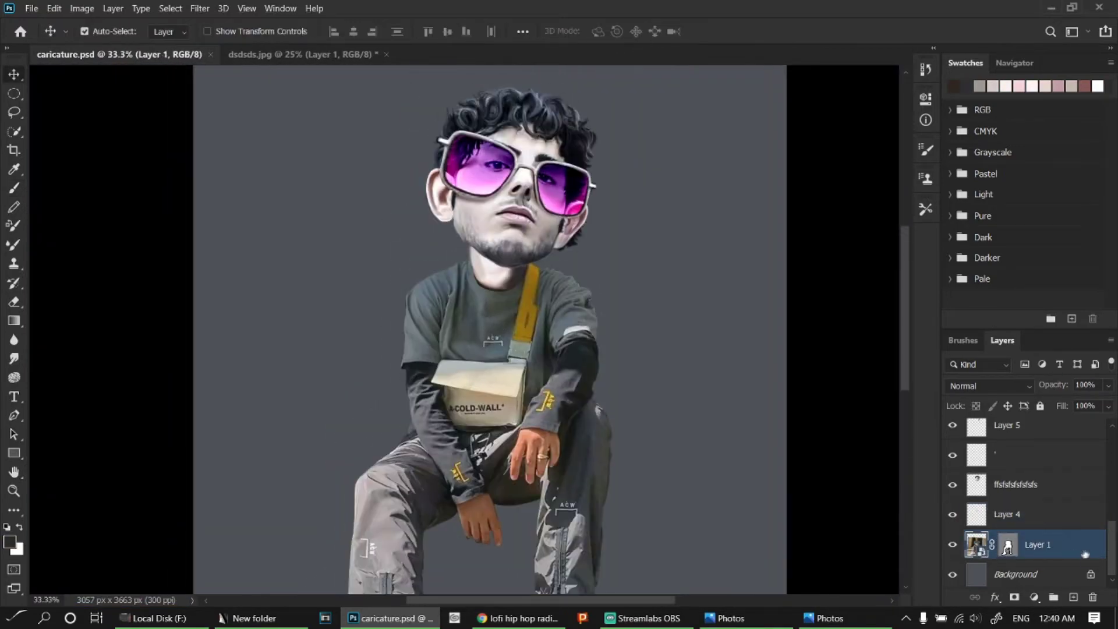
{"action": "right_click", "coordinate": [1084, 554]}
{"action": "left_click", "coordinate": [979, 239]}
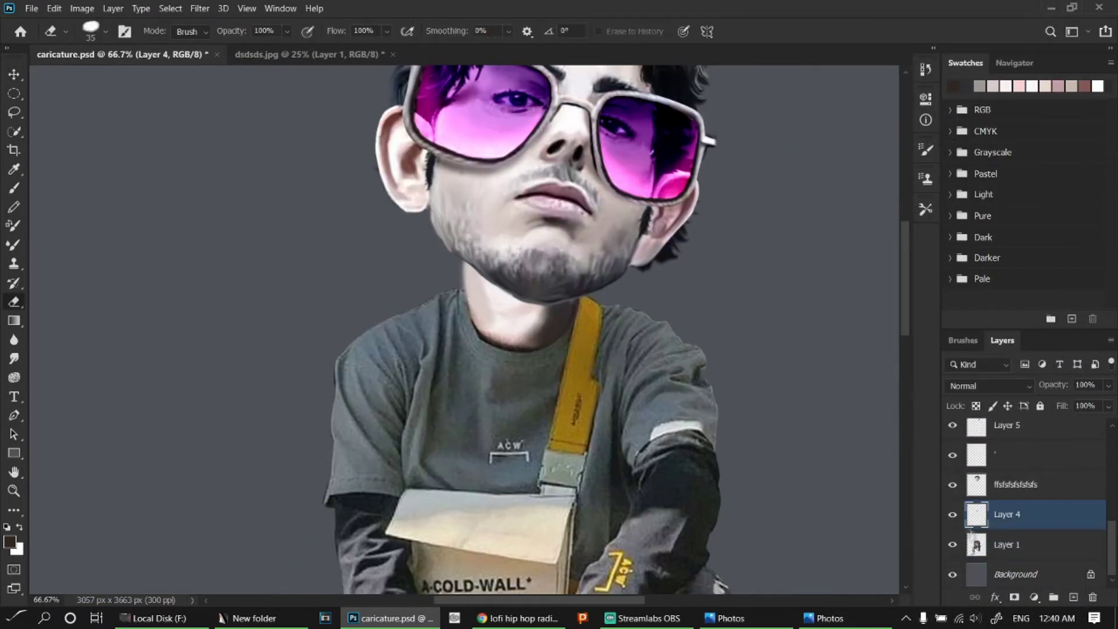
{"action": "left_click", "coordinate": [953, 514]}
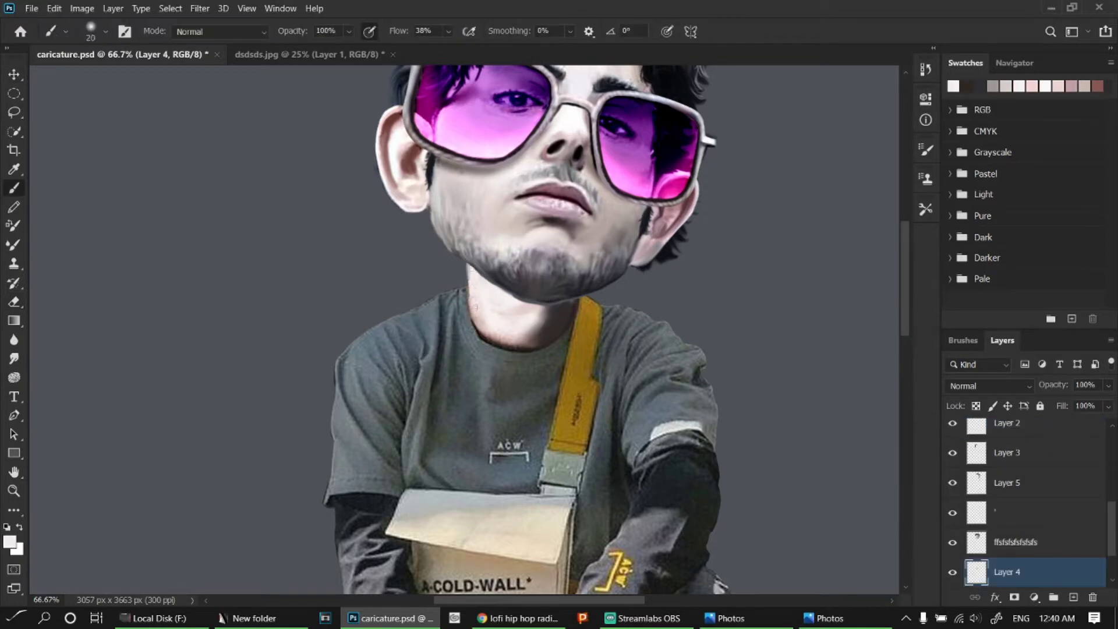
- Smooth the neck's left edge with a brush stroke, enlarge the brush, and save
{"action": "left_click_drag", "start_coordinate": [470, 268], "coordinate": [474, 314]}
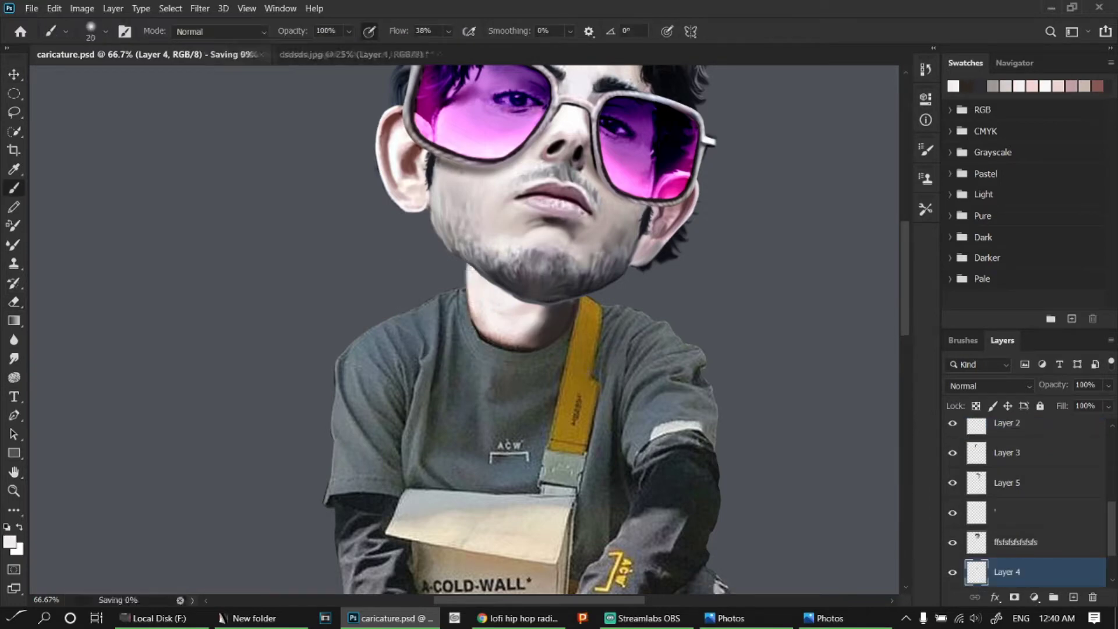
{"action": "key", "text": "bracketright"}
{"action": "key", "text": "bracketright"}
{"action": "key", "text": "bracketright"}
{"action": "key", "text": "ctrl+s"}
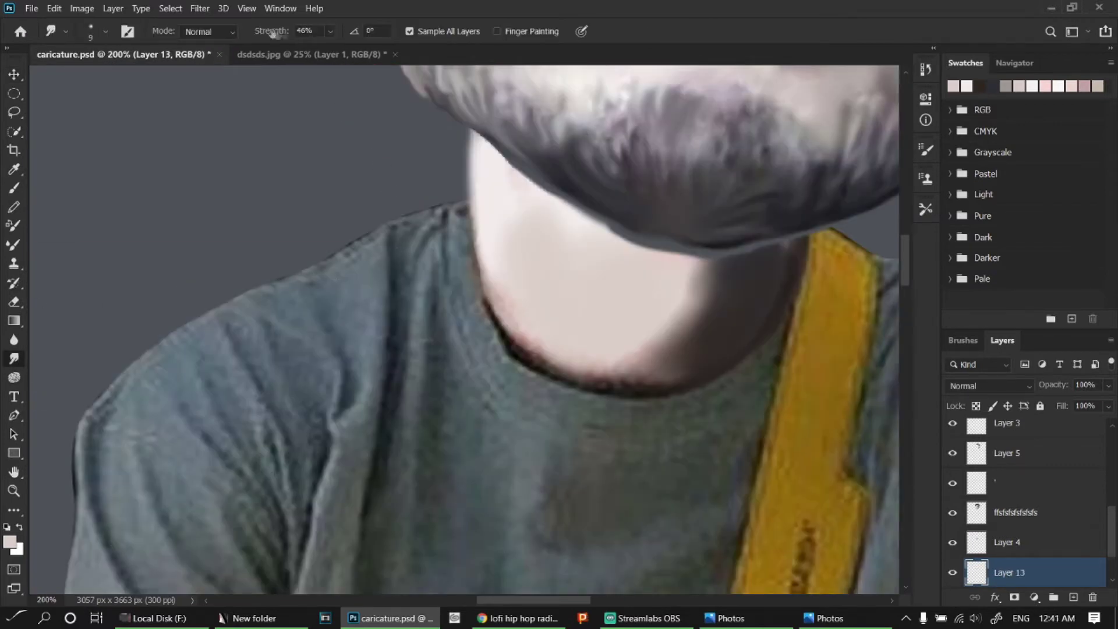
- Set the Smudge strength to 40% and check the brush presets
{"action": "key", "text": "4"}
{"action": "scroll", "coordinate": [416, 316], "scroll_direction": "down", "scroll_amount": 3}
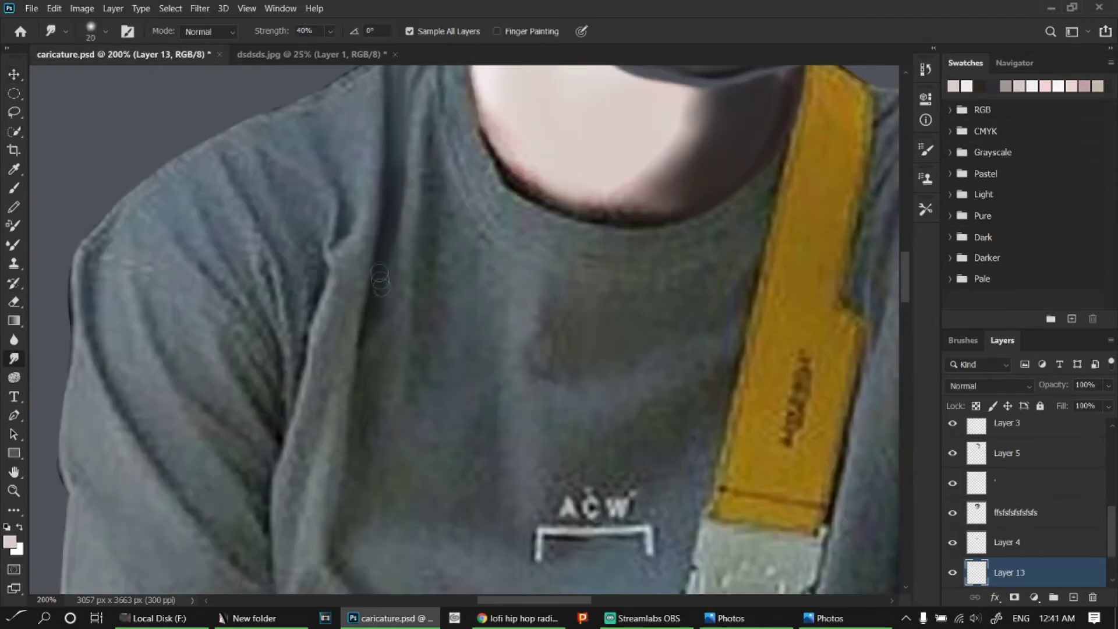
{"action": "right_click", "coordinate": [422, 219]}
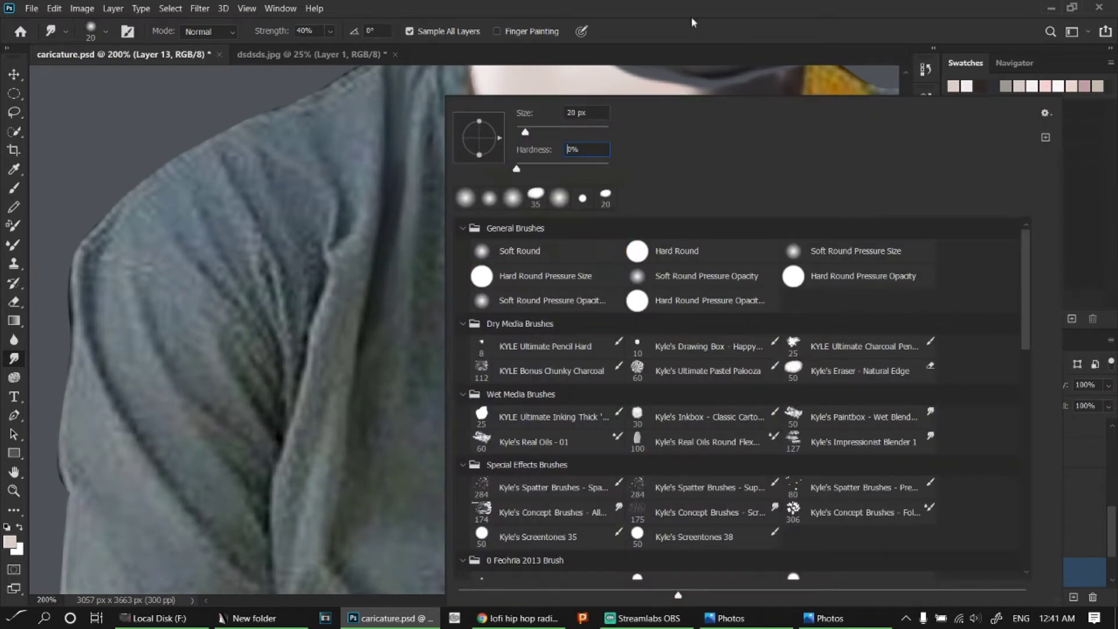
{"action": "key", "text": "Escape"}
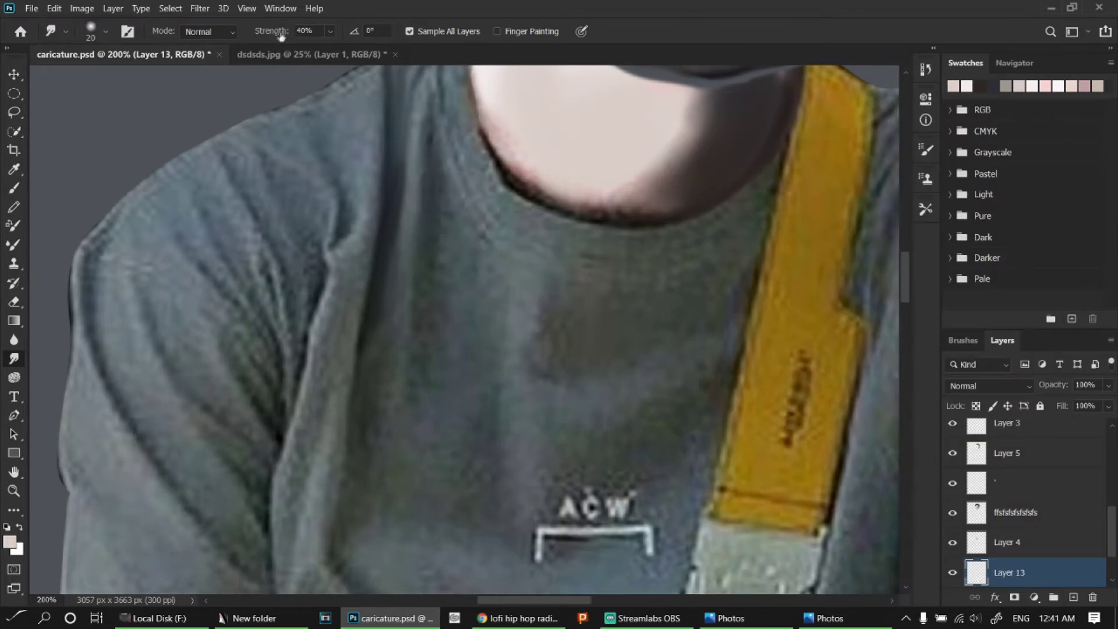
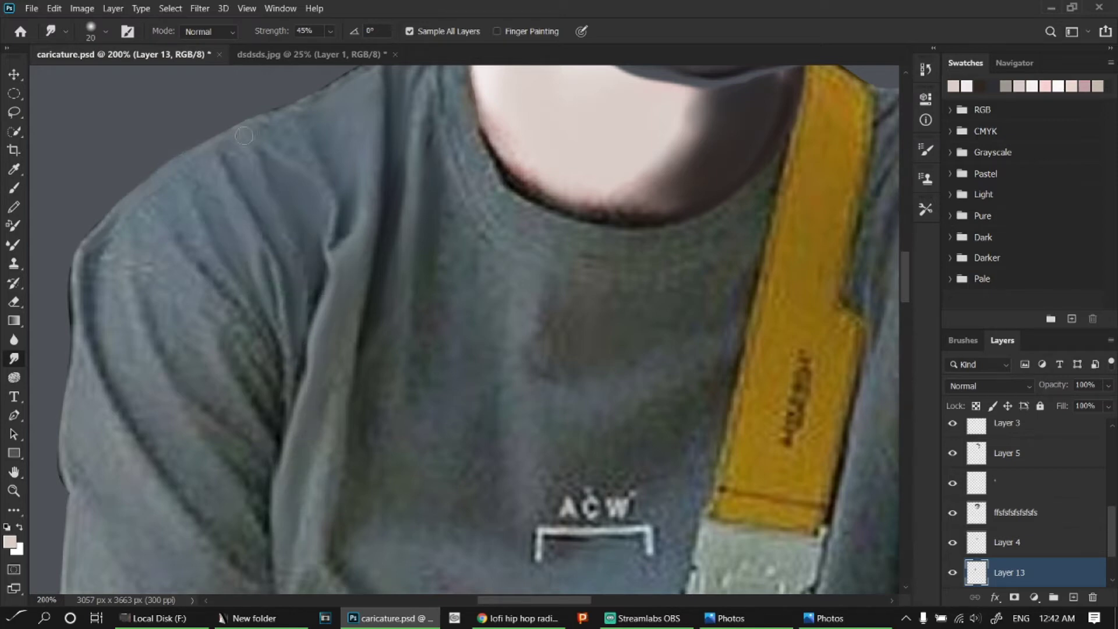
- Blend the chin shadow into the shirt collar and save the caricature
{"action": "scroll", "coordinate": [244, 135], "scroll_direction": "up", "scroll_amount": 3}
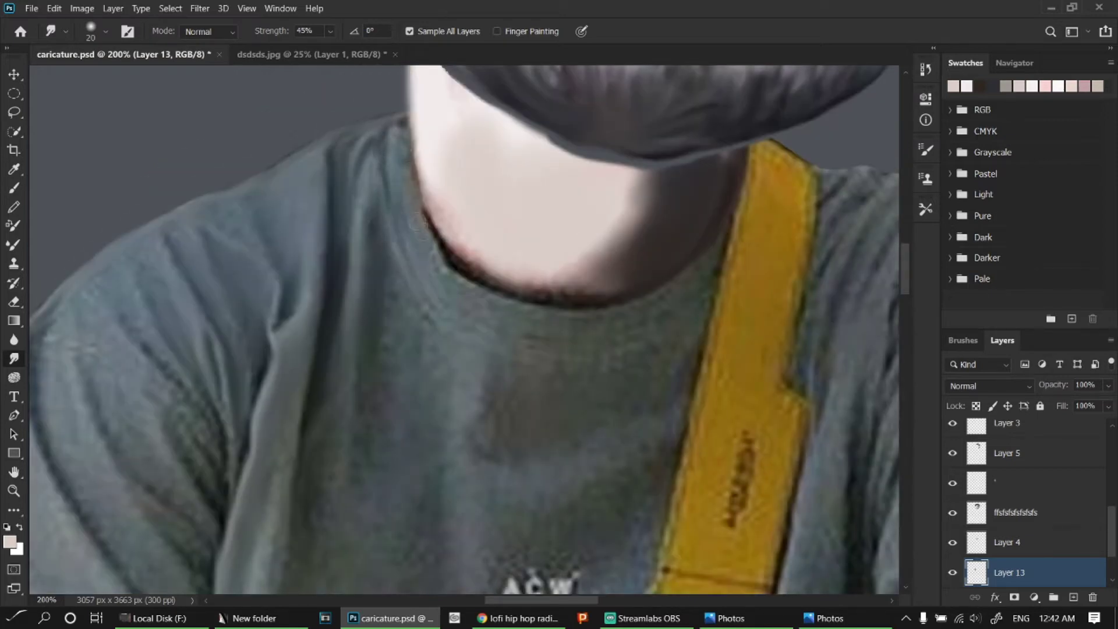
{"action": "left_click_drag", "start_coordinate": [515, 302], "coordinate": [634, 301]}
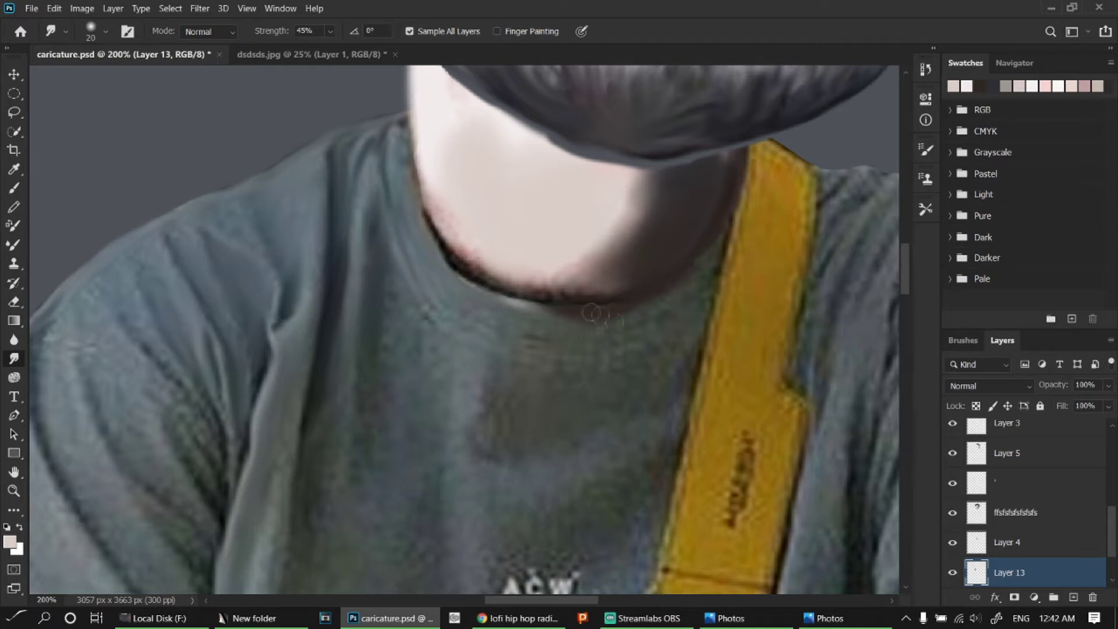
{"action": "scroll", "coordinate": [1000, 573], "scroll_direction": "down", "scroll_amount": 3}
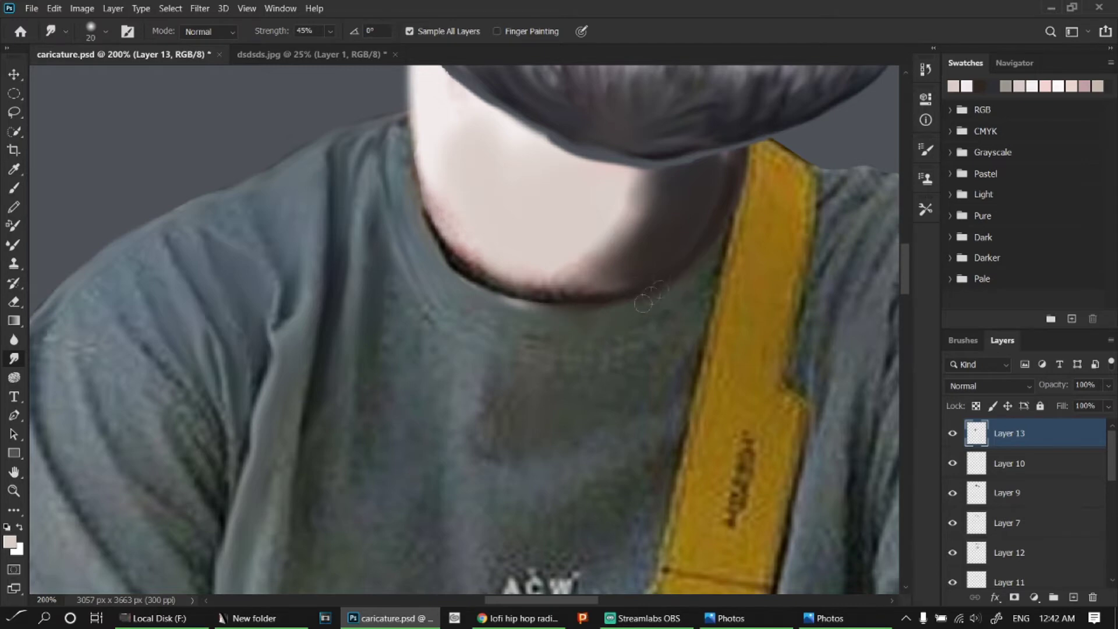
{"action": "scroll", "coordinate": [549, 281], "scroll_direction": "down", "scroll_amount": 2}
{"action": "key", "text": "ctrl+s"}
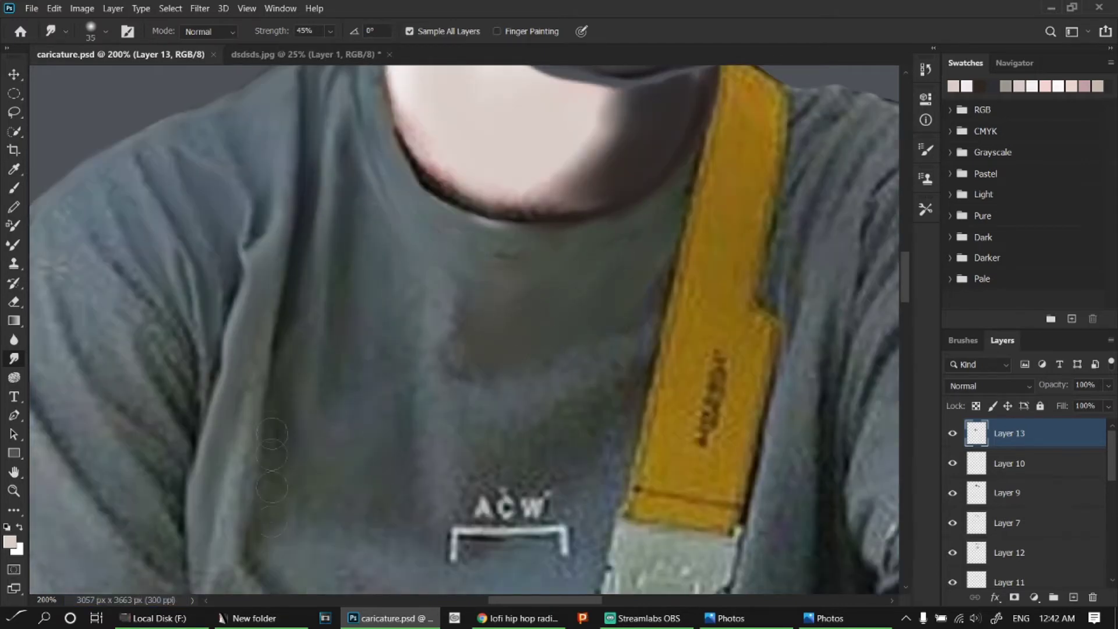
- Smudge away the ACW logo and bracket on the shirt chest
{"action": "mouse_move", "coordinate": [272, 454]}
{"action": "left_mouse_down"}
{"action": "mouse_move", "coordinate": [512, 322]}
{"action": "mouse_move", "coordinate": [417, 347]}
{"action": "left_mouse_up"}
{"action": "left_click_drag", "start_coordinate": [632, 396], "coordinate": [717, 391]}
{"action": "left_click_drag", "start_coordinate": [611, 442], "coordinate": [734, 425]}
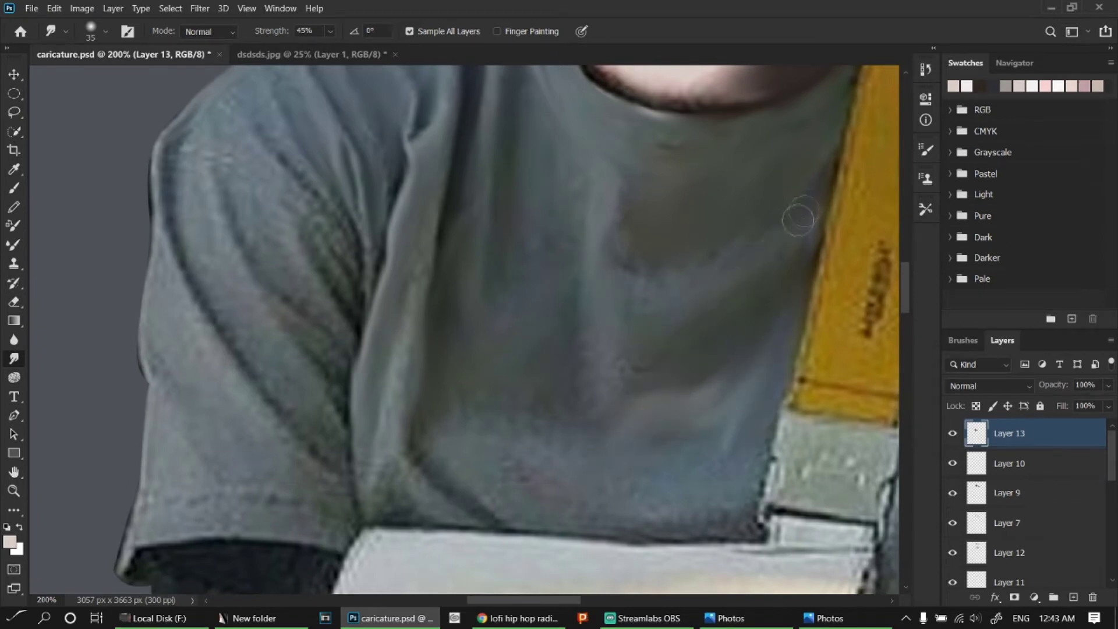
{"action": "scroll", "coordinate": [804, 228], "scroll_direction": "right", "scroll_amount": 3}
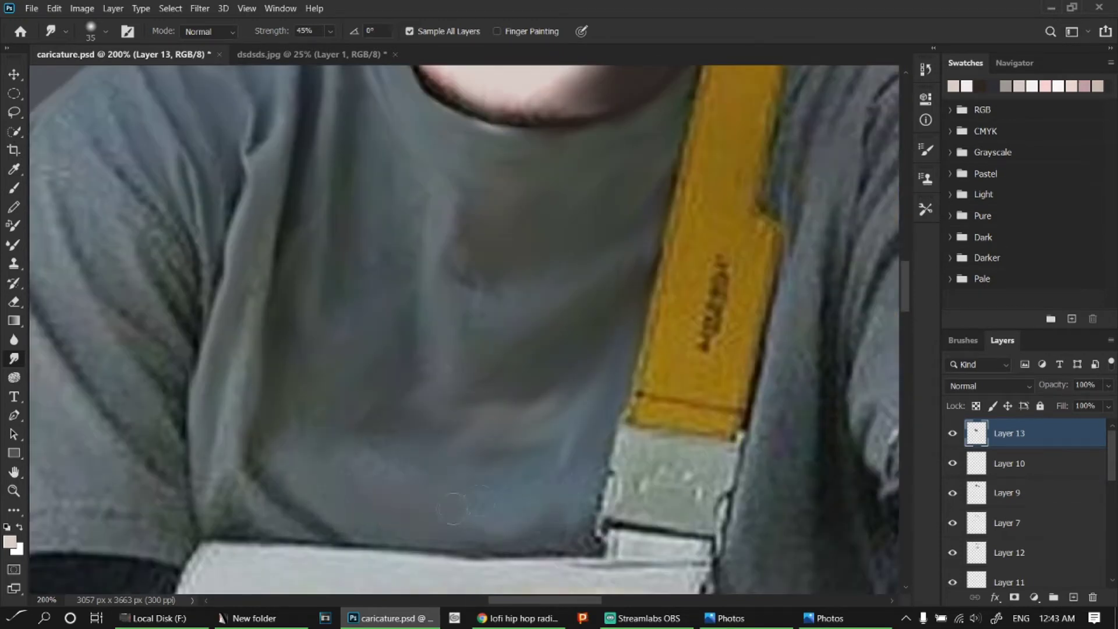
{"action": "left_click_drag", "start_coordinate": [453, 508], "coordinate": [628, 415]}
- Soften the shirt's shoulder edge with a smaller brush, then save
{"action": "key", "text": "bracketleft"}
{"action": "key", "text": "bracketleft"}
{"action": "key", "text": "bracketleft"}
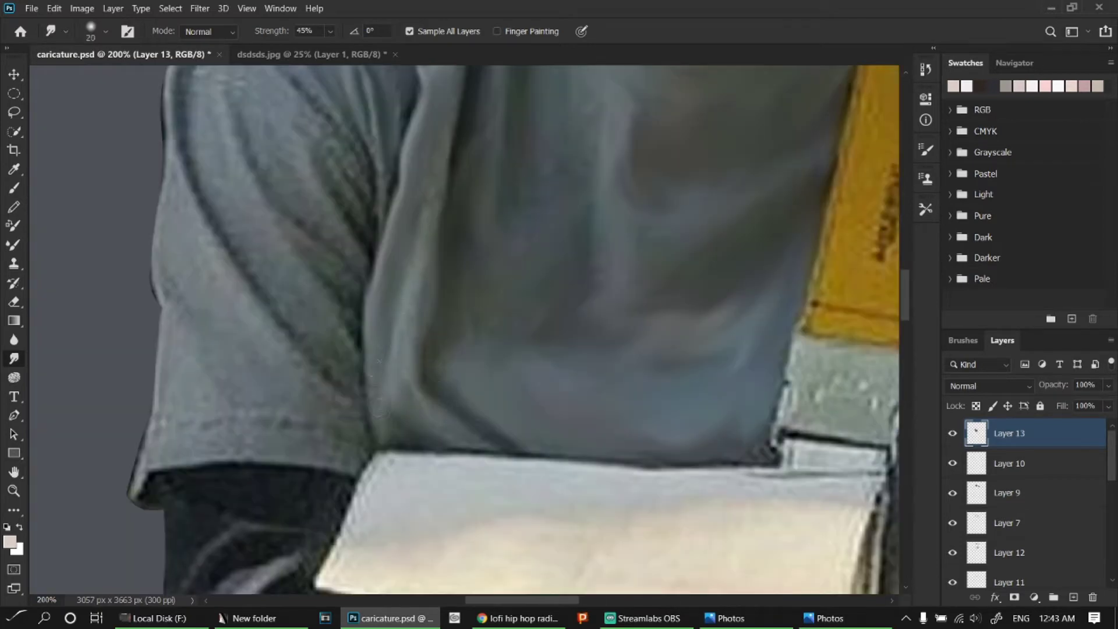
{"action": "scroll", "coordinate": [376, 387], "scroll_direction": "up", "scroll_amount": 3}
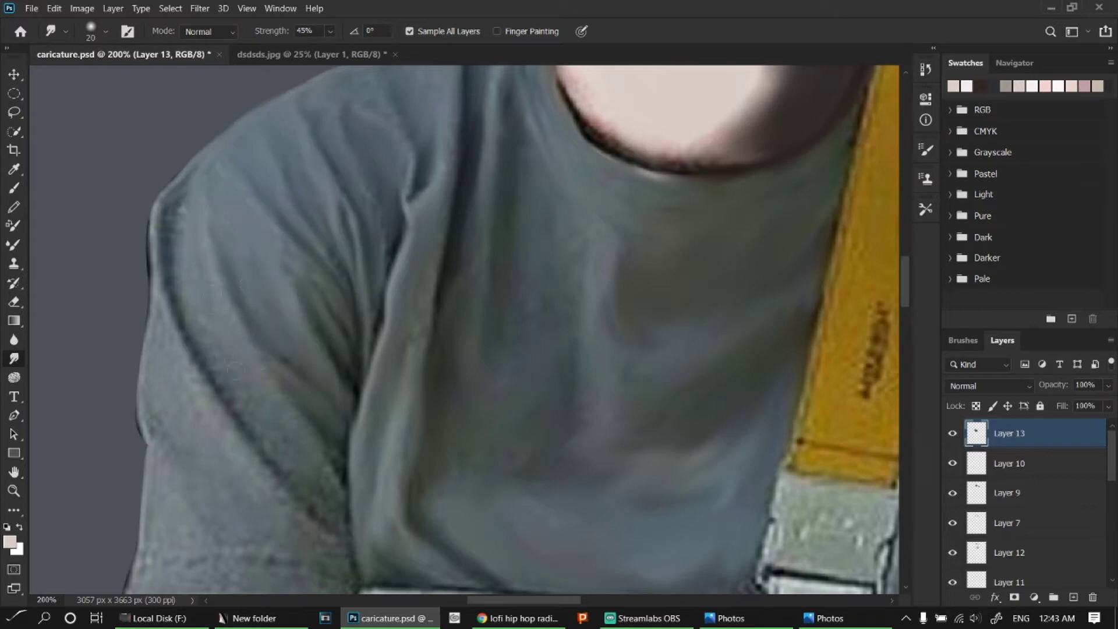
{"action": "left_click_drag", "start_coordinate": [173, 207], "coordinate": [146, 278]}
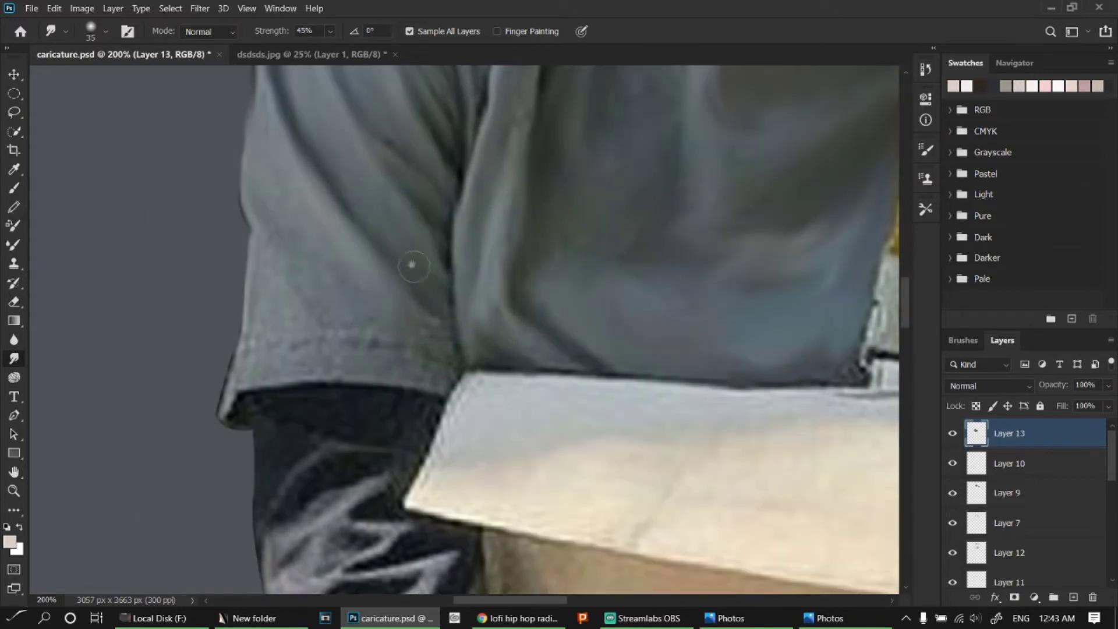
{"action": "left_click_drag", "start_coordinate": [274, 463], "coordinate": [372, 265]}
{"action": "key", "text": "bracketright"}
{"action": "key", "text": "bracketright"}
{"action": "key", "text": "bracketright"}
{"action": "key", "text": "bracketright"}
{"action": "key", "text": "bracketright"}
{"action": "key", "text": "ctrl+s"}
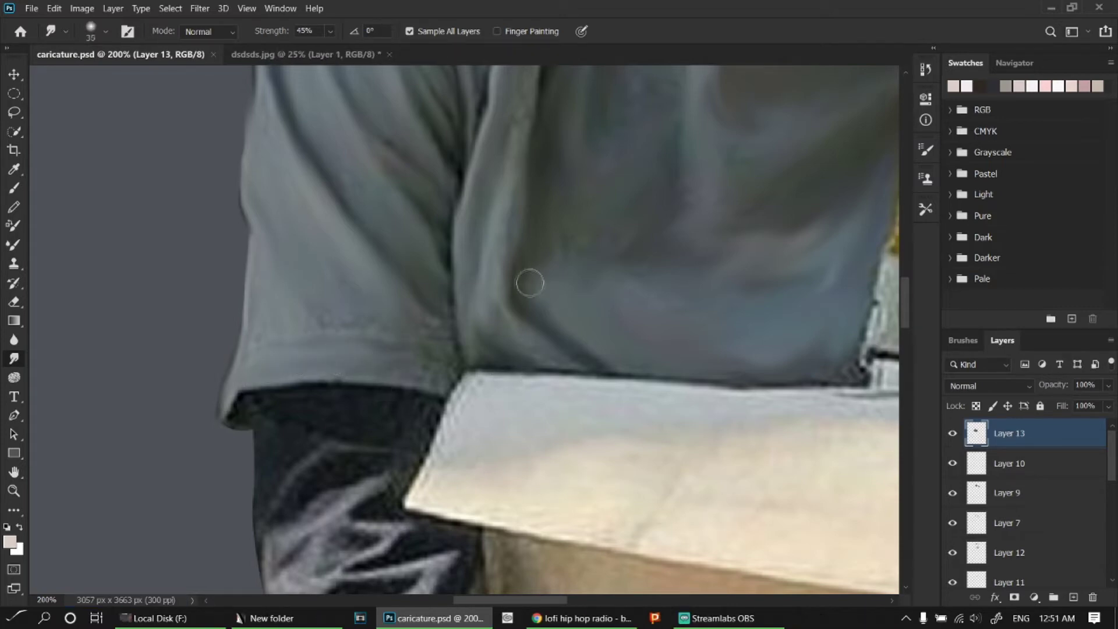
- Smudge the shirt fold above the box and smooth the dark sleeve folds
{"action": "key", "text": "bracketleft"}
{"action": "left_click_drag", "start_coordinate": [361, 298], "coordinate": [384, 320]}
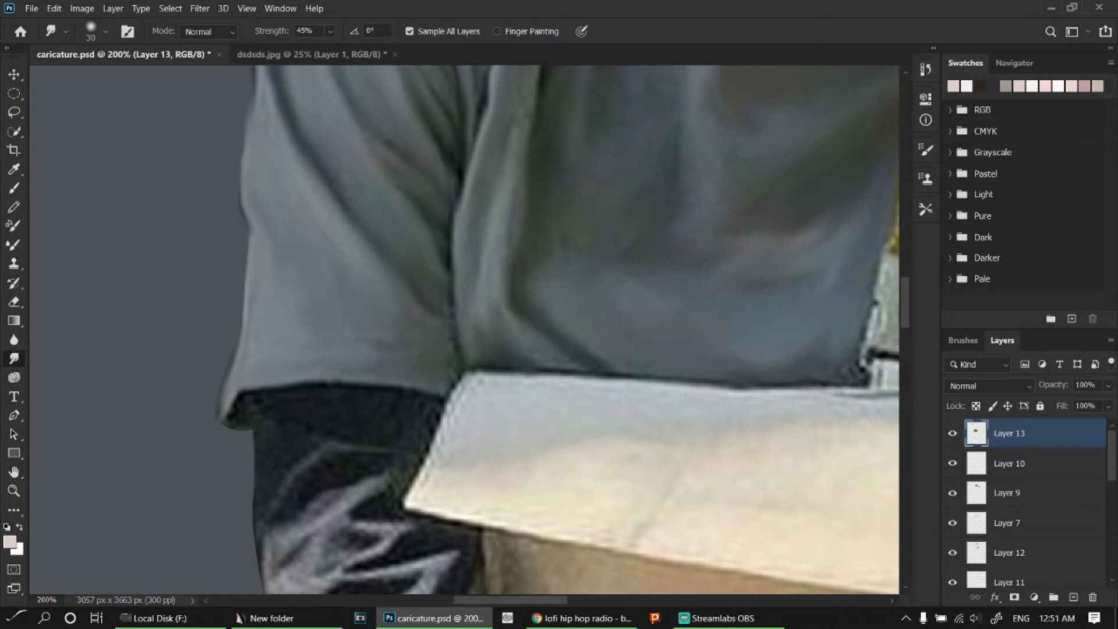
{"action": "left_click_drag", "start_coordinate": [326, 450], "coordinate": [367, 489]}
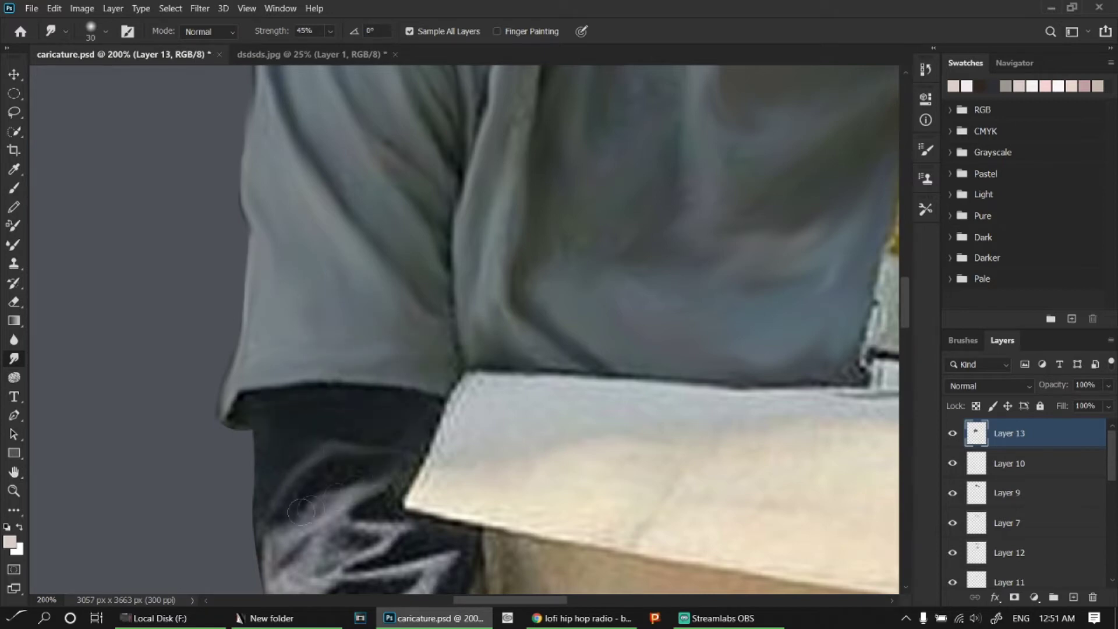
{"action": "left_click_drag", "start_coordinate": [303, 501], "coordinate": [268, 553]}
{"action": "scroll", "coordinate": [268, 553], "scroll_direction": "down", "scroll_amount": 3}
{"action": "left_click_drag", "start_coordinate": [309, 442], "coordinate": [387, 388]}
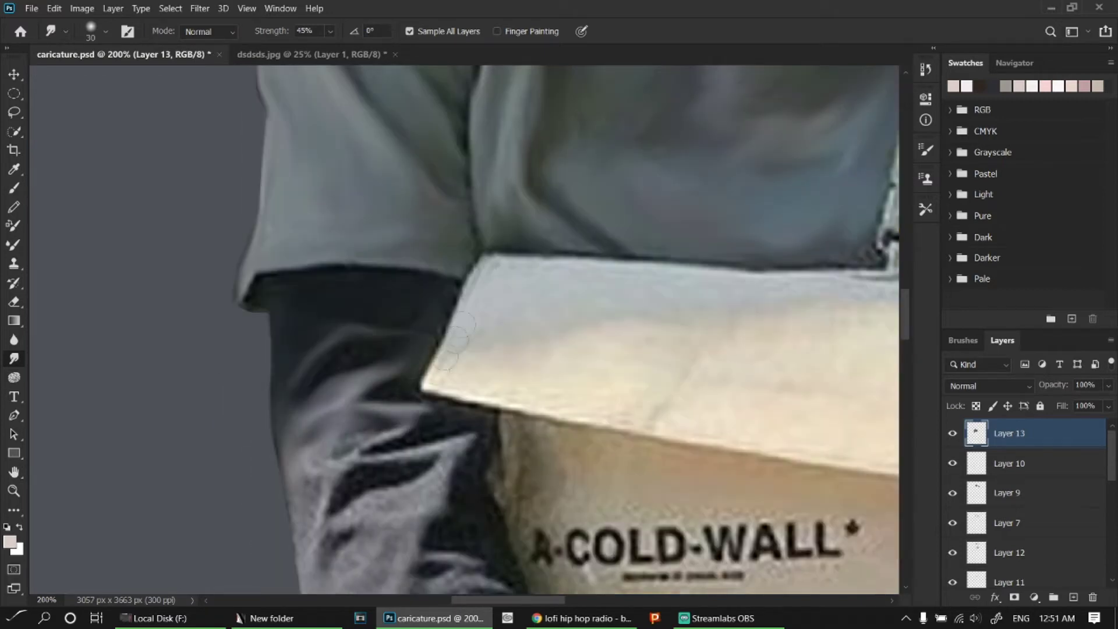
{"action": "left_click_drag", "start_coordinate": [422, 341], "coordinate": [303, 490]}
{"action": "scroll", "coordinate": [408, 332], "scroll_direction": "down", "scroll_amount": 3}
{"action": "left_click_drag", "start_coordinate": [408, 332], "coordinate": [314, 402]}
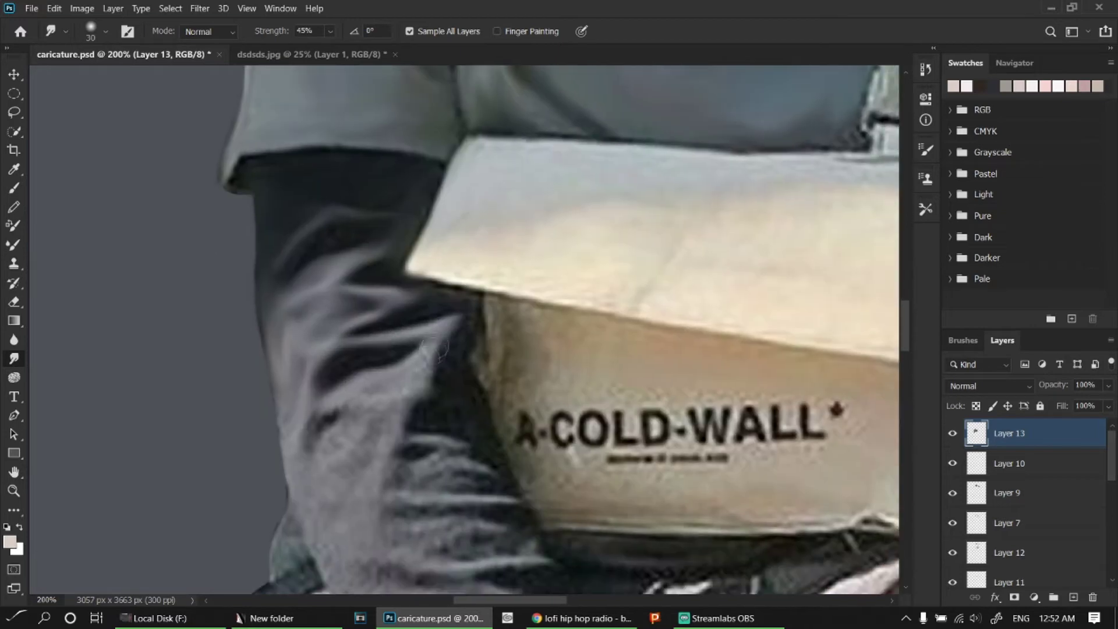
- Smear the A-COLD-WALL letters on the bag into streaks
{"action": "mouse_move", "coordinate": [527, 428]}
{"action": "left_mouse_down"}
{"action": "mouse_move", "coordinate": [538, 408]}
{"action": "mouse_move", "coordinate": [576, 454]}
{"action": "left_mouse_up"}
{"action": "mouse_move", "coordinate": [583, 413]}
{"action": "left_mouse_down"}
{"action": "mouse_move", "coordinate": [618, 460]}
{"action": "mouse_move", "coordinate": [704, 431]}
{"action": "mouse_move", "coordinate": [573, 442]}
{"action": "left_mouse_up"}
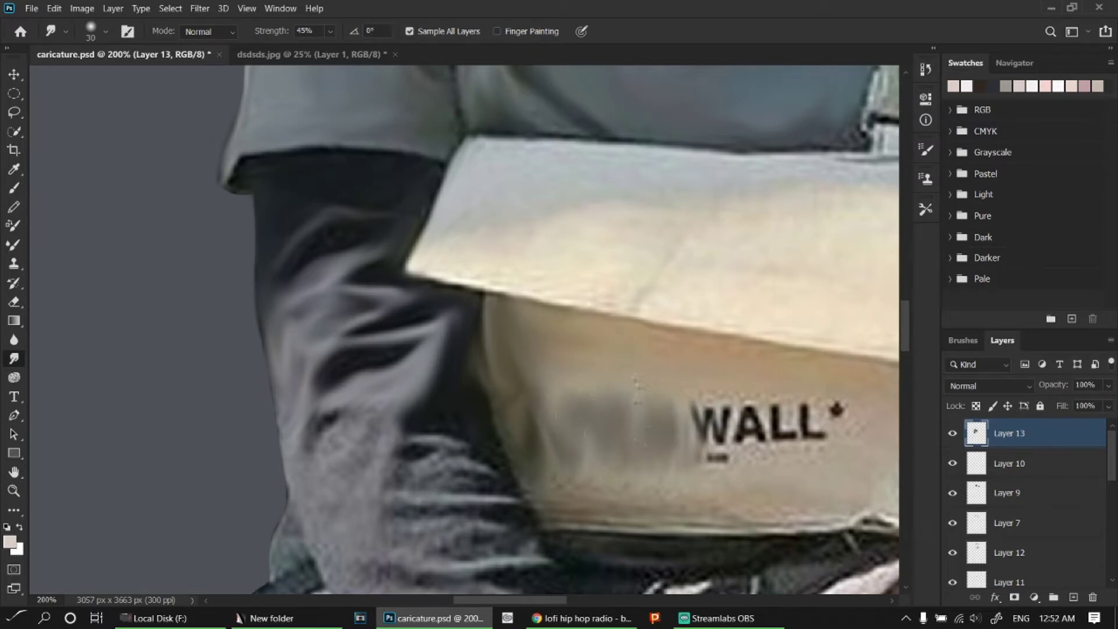
{"action": "mouse_move", "coordinate": [695, 407]}
{"action": "left_mouse_down"}
{"action": "mouse_move", "coordinate": [730, 442]}
{"action": "mouse_move", "coordinate": [762, 443]}
{"action": "left_mouse_up"}
{"action": "mouse_move", "coordinate": [745, 401]}
{"action": "left_mouse_down"}
{"action": "mouse_move", "coordinate": [798, 437]}
{"action": "mouse_move", "coordinate": [842, 419]}
{"action": "left_mouse_up"}
- Paint the bag's sampled beige over the leftover dark streaks, returning to Smudge
{"action": "key", "text": "b"}
{"action": "left_click", "coordinate": [769, 373], "text": "alt"}
{"action": "mouse_move", "coordinate": [768, 400]}
{"action": "left_mouse_down"}
{"action": "mouse_move", "coordinate": [722, 431]}
{"action": "mouse_move", "coordinate": [838, 420]}
{"action": "left_mouse_up"}
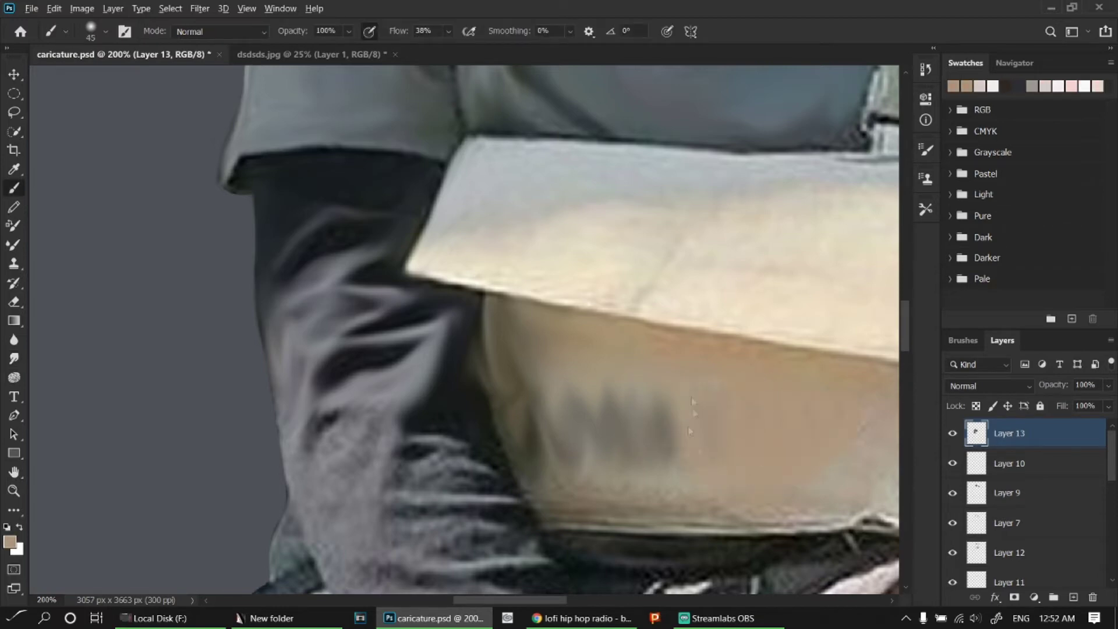
{"action": "mouse_move", "coordinate": [728, 431]}
{"action": "left_mouse_down"}
{"action": "mouse_move", "coordinate": [562, 444]}
{"action": "mouse_move", "coordinate": [306, 420]}
{"action": "mouse_move", "coordinate": [506, 427]}
{"action": "left_mouse_up"}
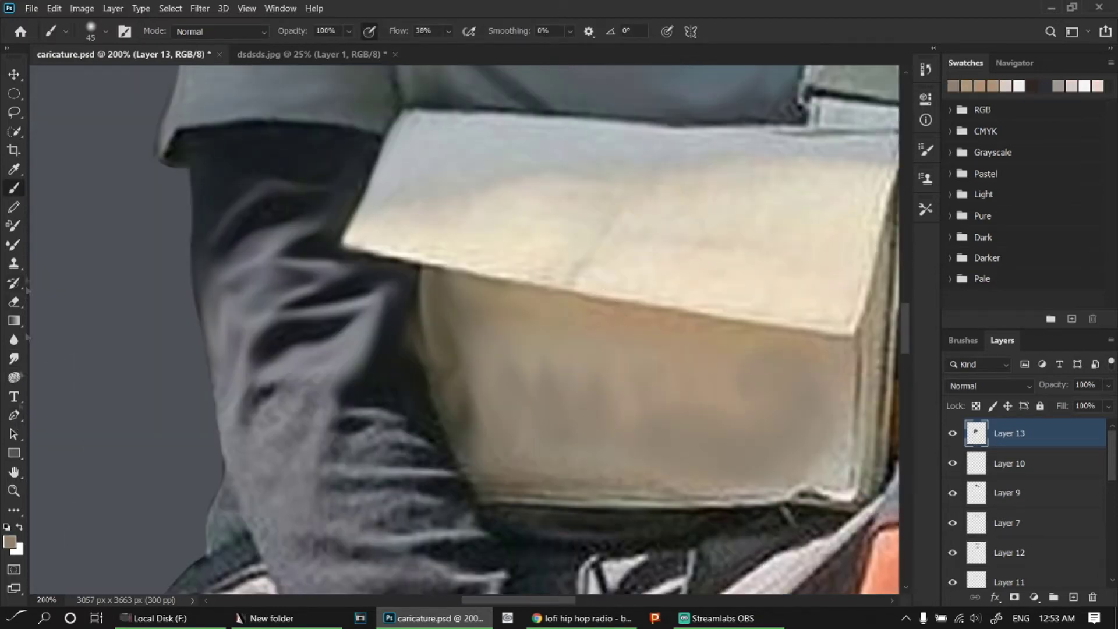
{"action": "key", "text": "r"}
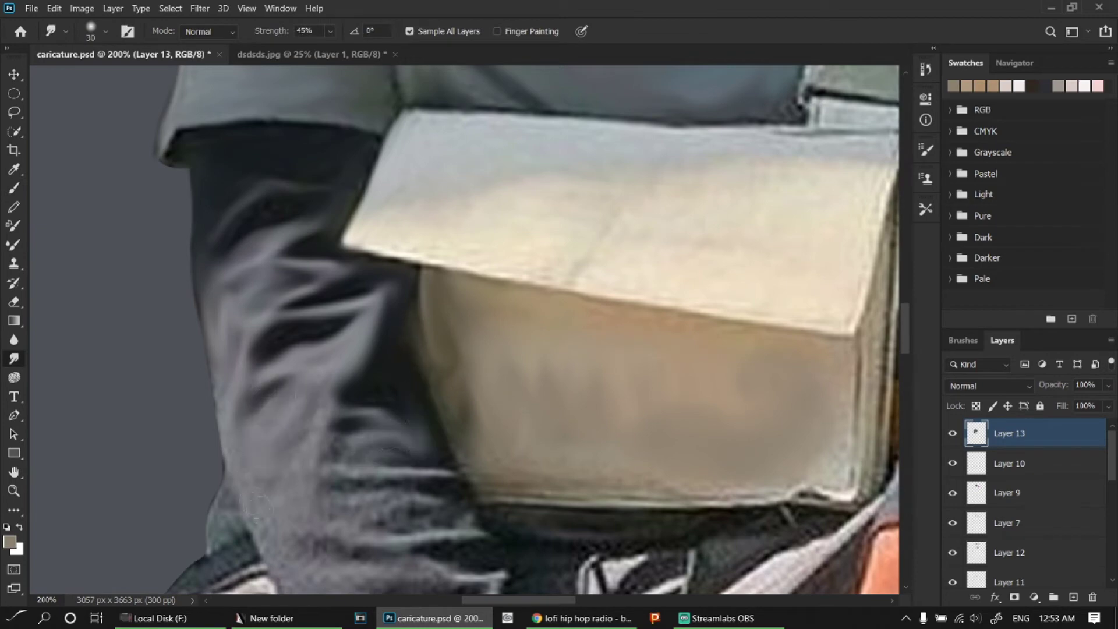
{"action": "mouse_move", "coordinate": [222, 513]}
{"action": "left_mouse_down"}
{"action": "mouse_move", "coordinate": [297, 402]}
{"action": "mouse_move", "coordinate": [250, 492]}
{"action": "left_mouse_up"}
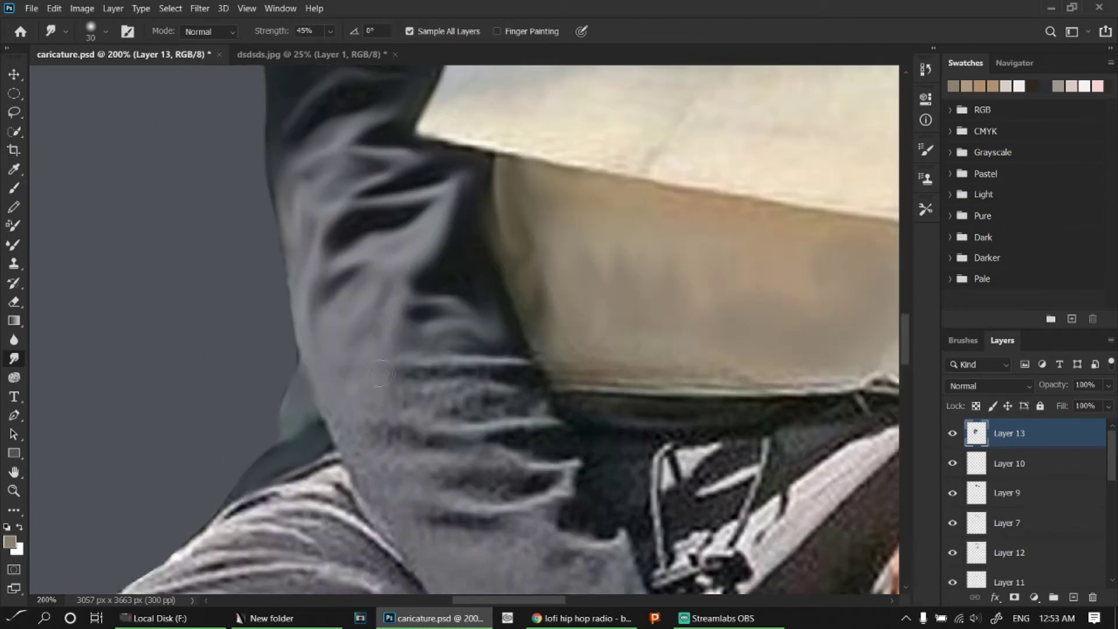
- Smudge the jacket folds below the dark sleeve
{"action": "mouse_move", "coordinate": [379, 373]}
{"action": "left_mouse_down"}
{"action": "mouse_move", "coordinate": [419, 414]}
{"action": "mouse_move", "coordinate": [381, 478]}
{"action": "left_mouse_up"}
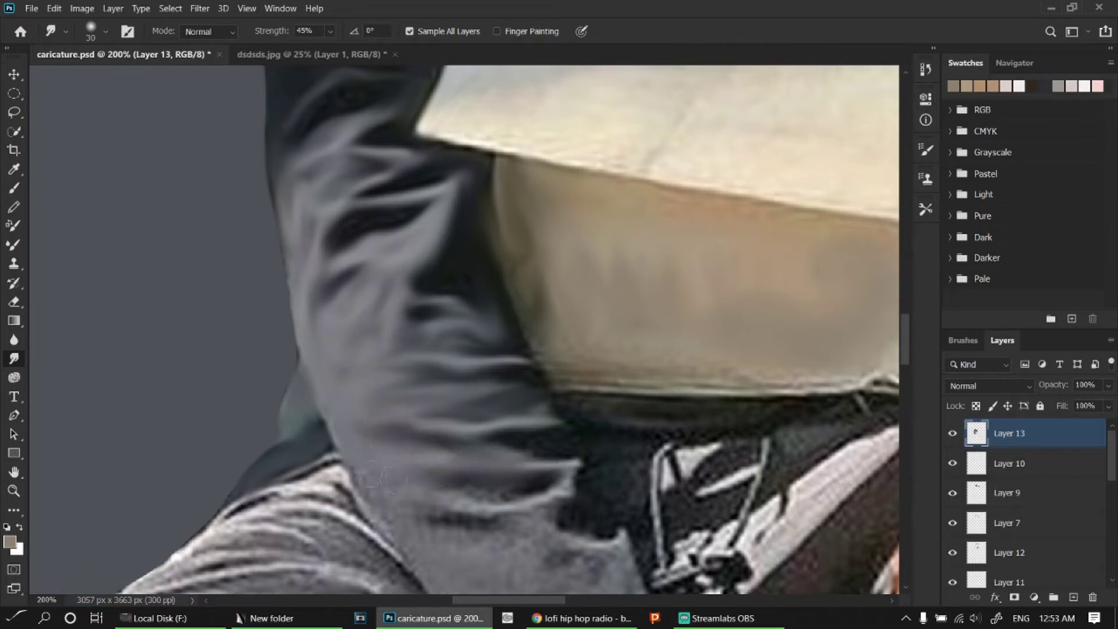
{"action": "left_click_drag", "start_coordinate": [533, 494], "coordinate": [460, 515]}
{"action": "left_click", "coordinate": [54, 8]}
{"action": "left_click", "coordinate": [262, 420]}
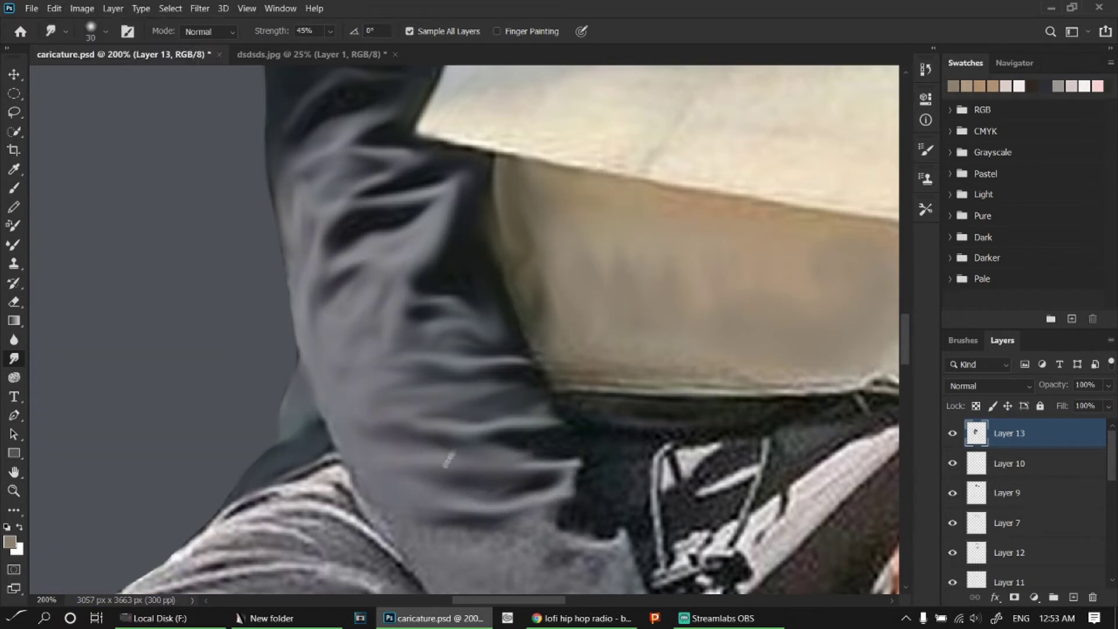
{"action": "scroll", "coordinate": [423, 420], "scroll_direction": "down", "scroll_amount": 2}
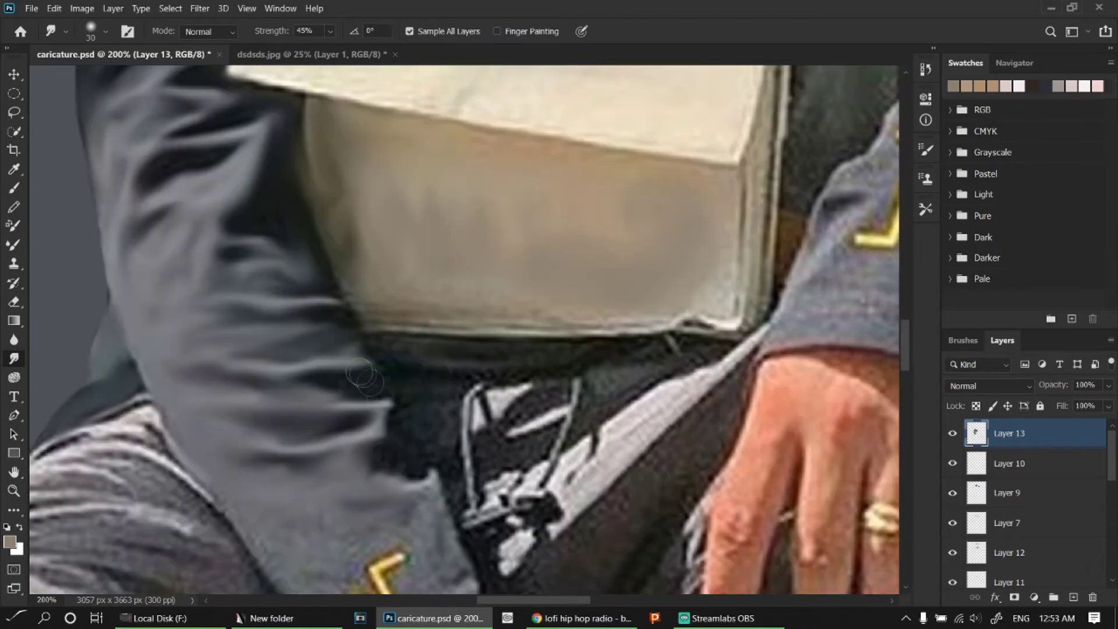
- Pan across the hand, sleeve badge, bag flap and strap, shrinking the smudge brush
{"action": "left_click_drag", "start_coordinate": [533, 332], "coordinate": [379, 379]}
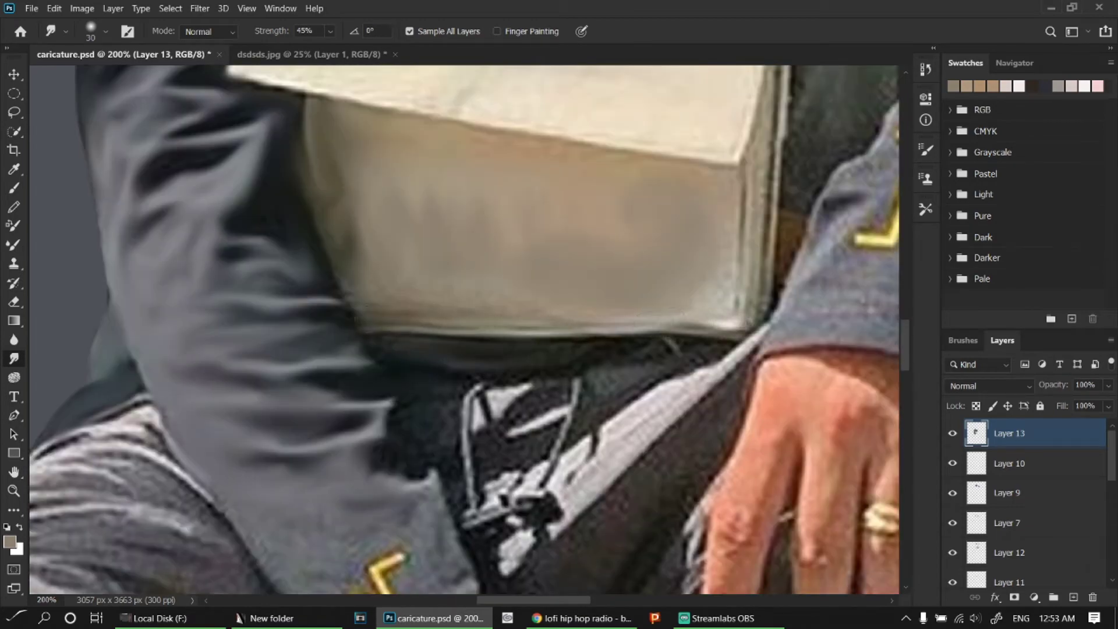
{"action": "mouse_move", "coordinate": [766, 78]}
{"action": "left_mouse_down"}
{"action": "mouse_move", "coordinate": [522, 195]}
{"action": "mouse_move", "coordinate": [608, 334]}
{"action": "left_mouse_up"}
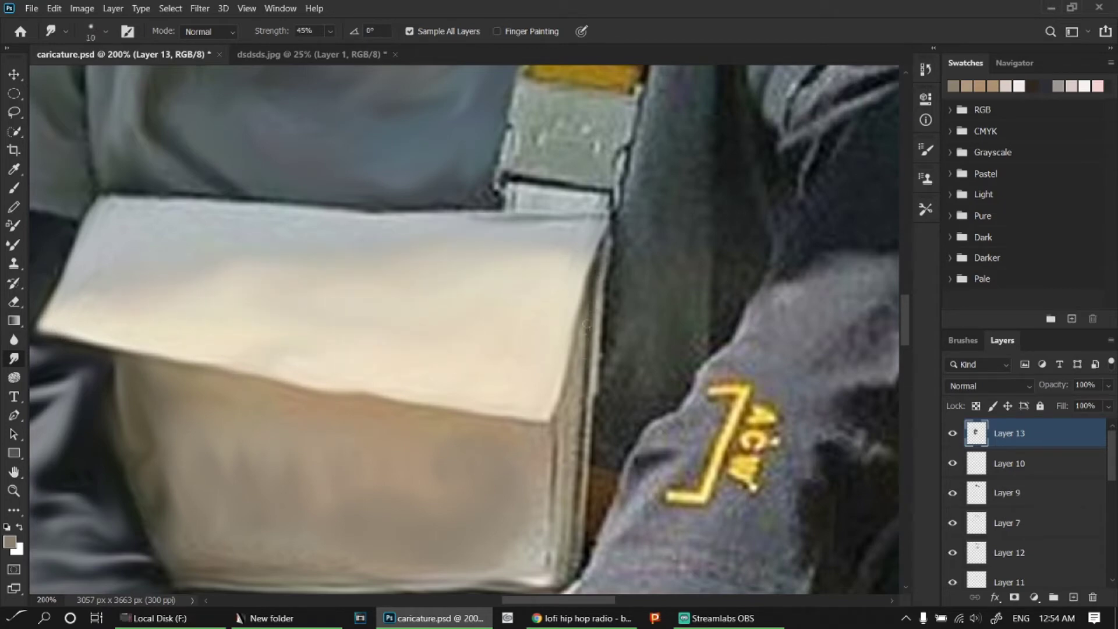
{"action": "scroll", "coordinate": [587, 324], "scroll_direction": "down", "scroll_amount": 3}
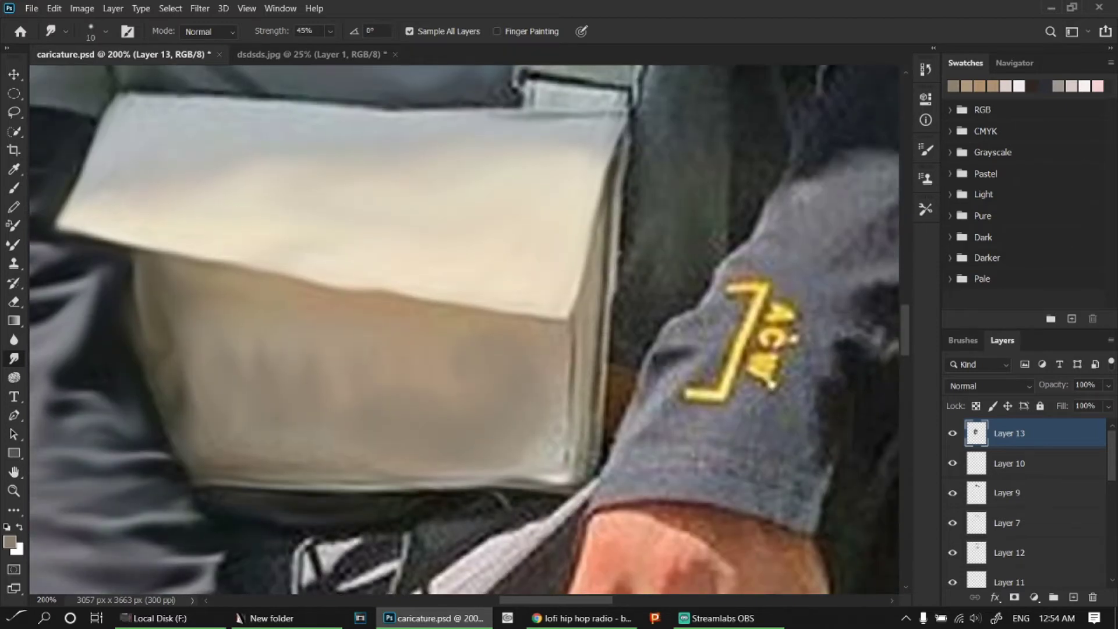
{"action": "mouse_move", "coordinate": [692, 182]}
{"action": "left_mouse_down"}
{"action": "mouse_move", "coordinate": [573, 311]}
{"action": "mouse_move", "coordinate": [591, 319]}
{"action": "left_mouse_up"}
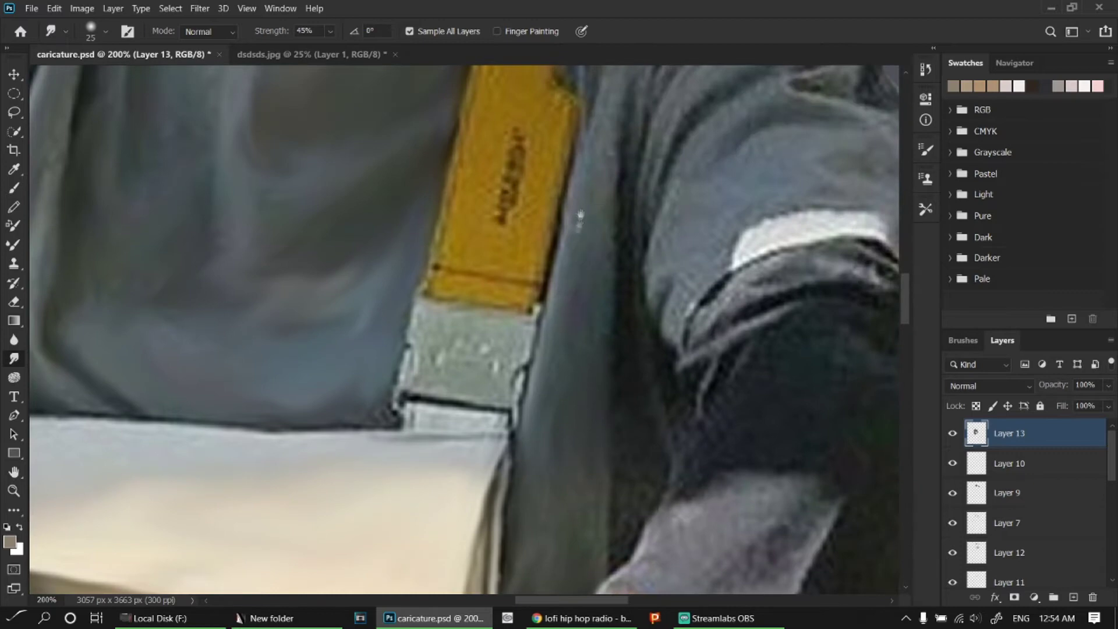
{"action": "left_click_drag", "start_coordinate": [580, 217], "coordinate": [555, 265]}
{"action": "key", "text": "bracketleft"}
- Resize the image to 200 ppi in Image Size
{"action": "left_click_drag", "start_coordinate": [507, 294], "coordinate": [542, 434]}
{"action": "left_click", "coordinate": [82, 8]}
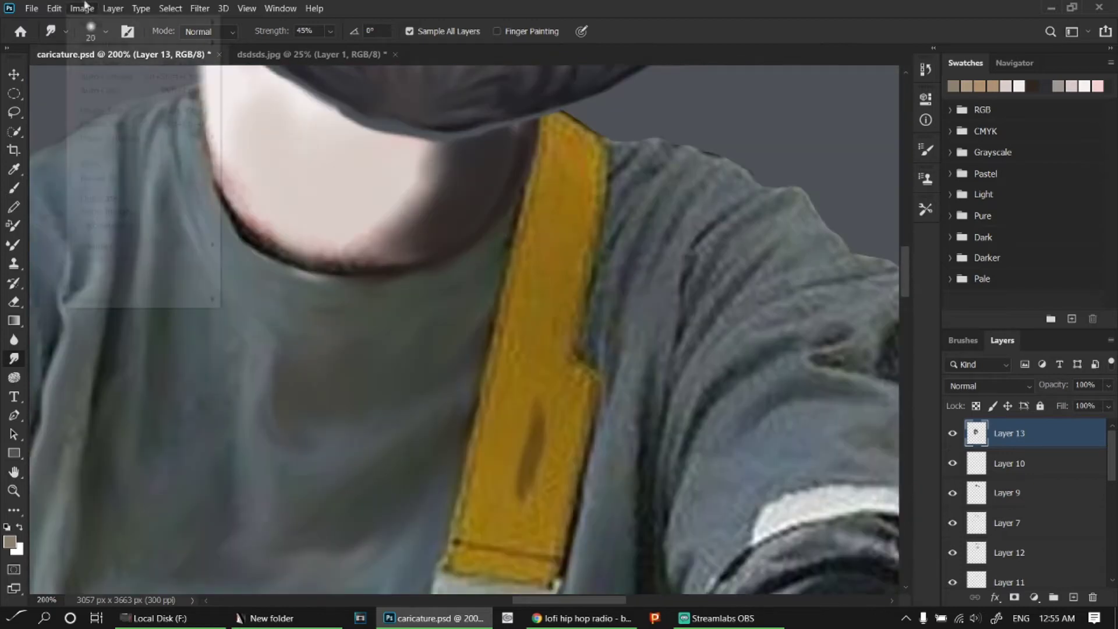
{"action": "left_click", "coordinate": [99, 94]}
{"action": "type", "text": "200"}
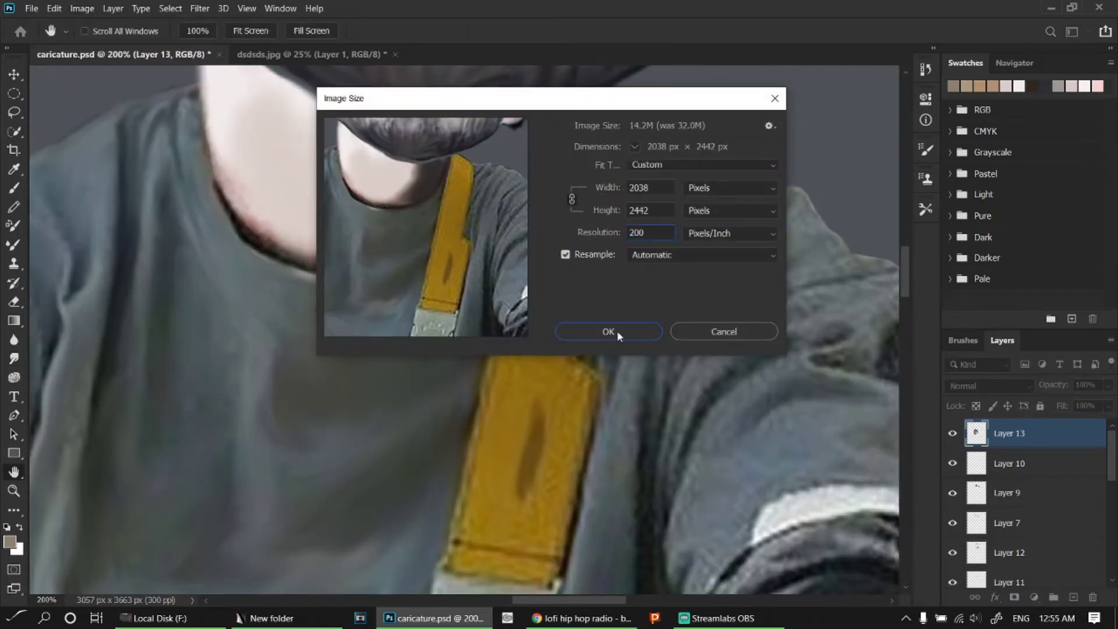
{"action": "left_click", "coordinate": [608, 331]}
- Smooth the white highlight at the yellow strap's end with a smaller brush
{"action": "scroll", "coordinate": [632, 486], "scroll_direction": "up", "scroll_amount": 2}
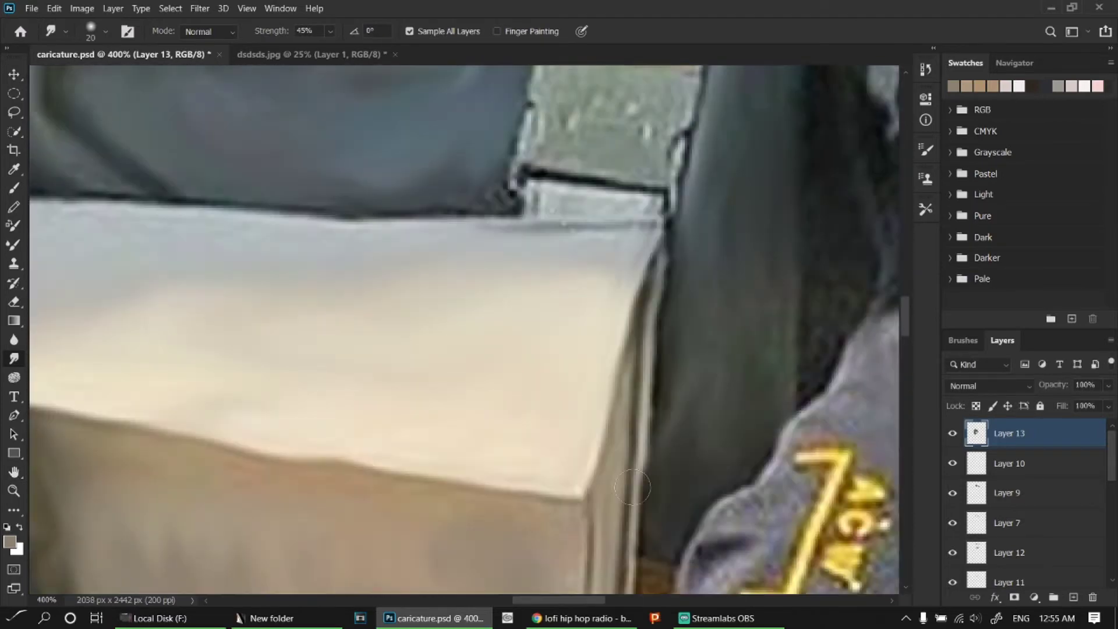
{"action": "scroll", "coordinate": [631, 487], "scroll_direction": "up", "scroll_amount": 5}
{"action": "scroll", "coordinate": [632, 487], "scroll_direction": "right", "scroll_amount": 2}
{"action": "key", "text": "bracketleft"}
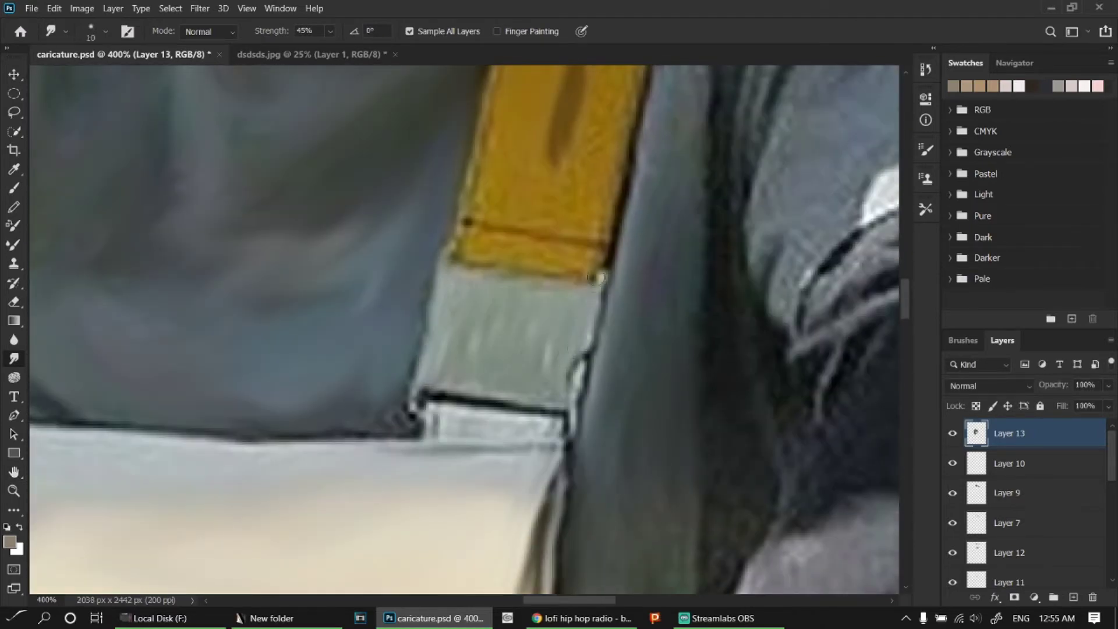
{"action": "left_click_drag", "start_coordinate": [583, 354], "coordinate": [567, 386]}
- Smooth the grainy texture on the upper grey sleeve
{"action": "scroll", "coordinate": [573, 165], "scroll_direction": "up", "scroll_amount": 4}
{"action": "scroll", "coordinate": [574, 164], "scroll_direction": "right", "scroll_amount": 2}
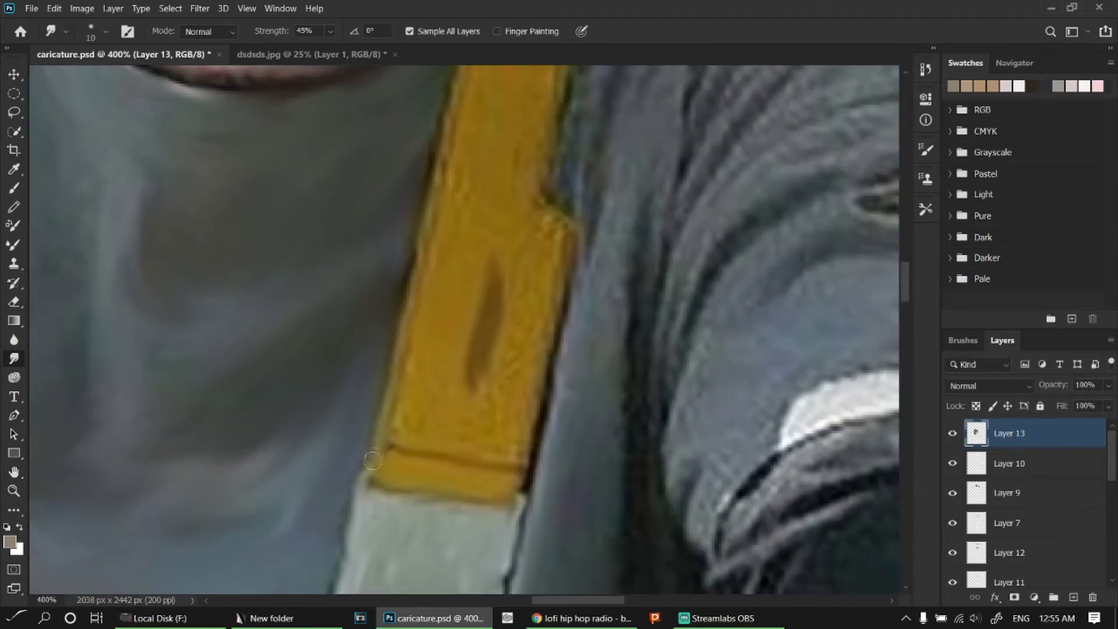
{"action": "scroll", "coordinate": [474, 367], "scroll_direction": "up", "scroll_amount": 3}
{"action": "scroll", "coordinate": [434, 297], "scroll_direction": "up", "scroll_amount": 4}
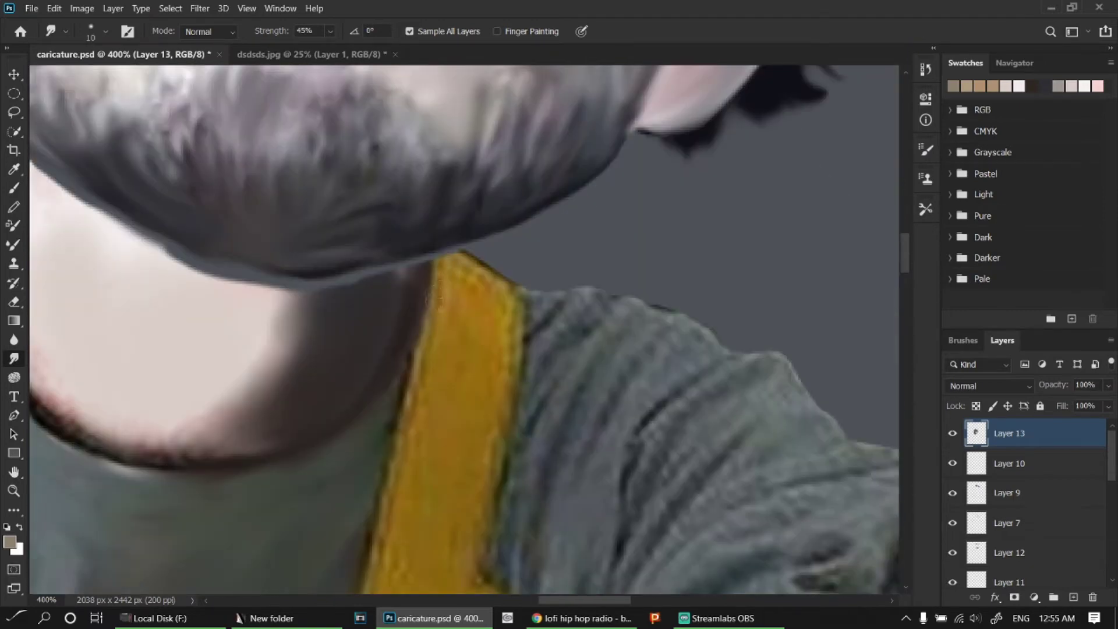
{"action": "scroll", "coordinate": [533, 224], "scroll_direction": "down", "scroll_amount": 4}
{"action": "scroll", "coordinate": [533, 225], "scroll_direction": "up", "scroll_amount": 4}
{"action": "scroll", "coordinate": [533, 224], "scroll_direction": "down", "scroll_amount": 3}
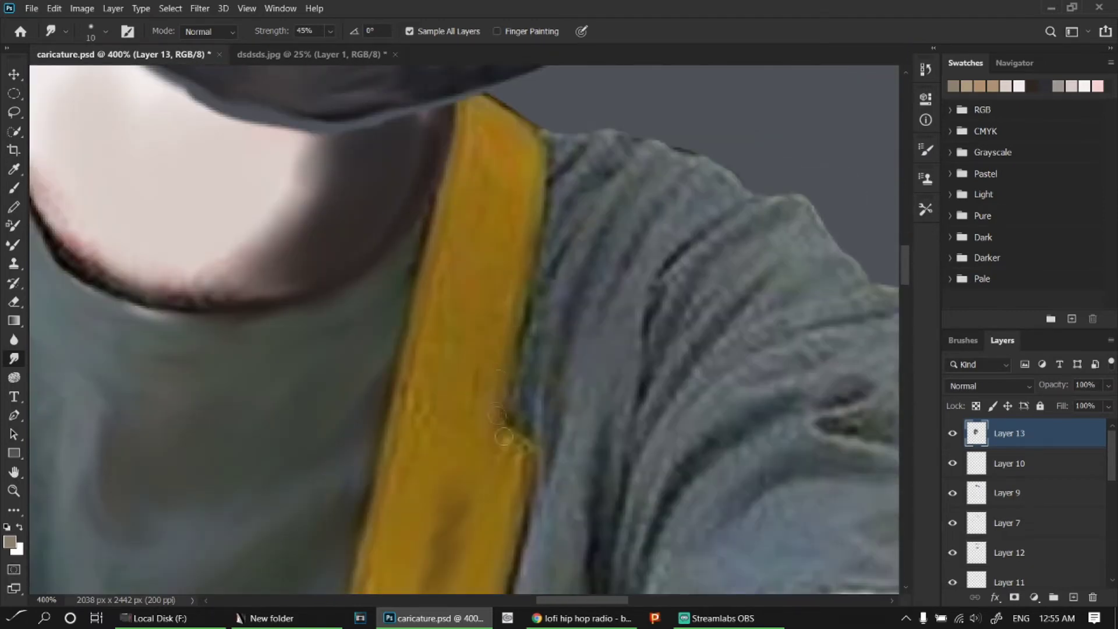
{"action": "scroll", "coordinate": [533, 225], "scroll_direction": "up", "scroll_amount": 1}
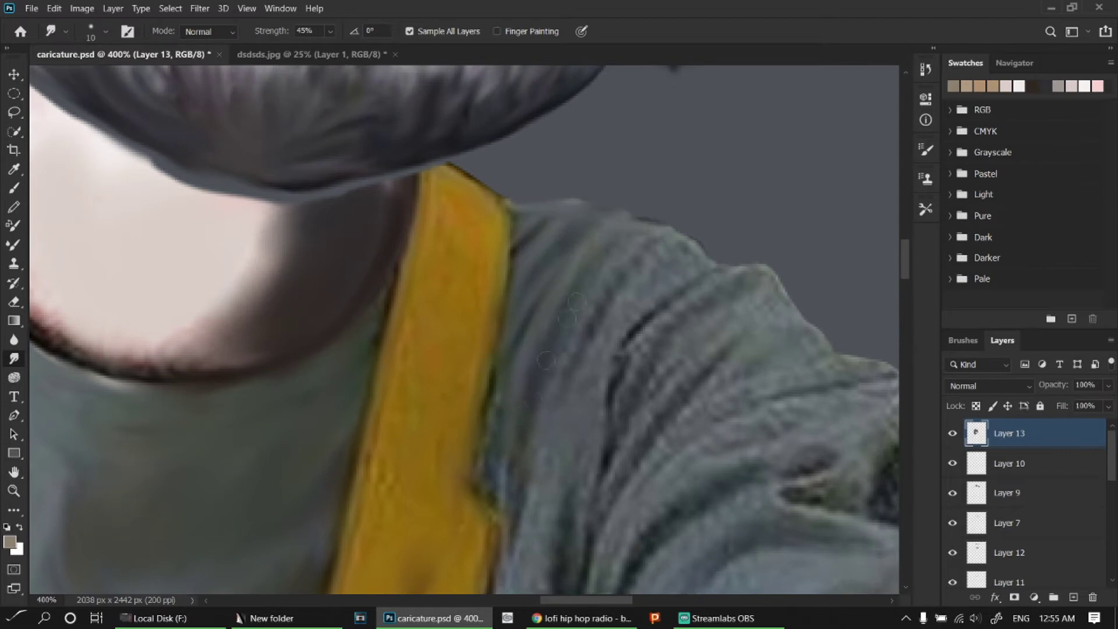
{"action": "scroll", "coordinate": [487, 486], "scroll_direction": "down", "scroll_amount": 3}
{"action": "scroll", "coordinate": [486, 486], "scroll_direction": "down", "scroll_amount": 3}
{"action": "scroll", "coordinate": [487, 486], "scroll_direction": "down", "scroll_amount": 3}
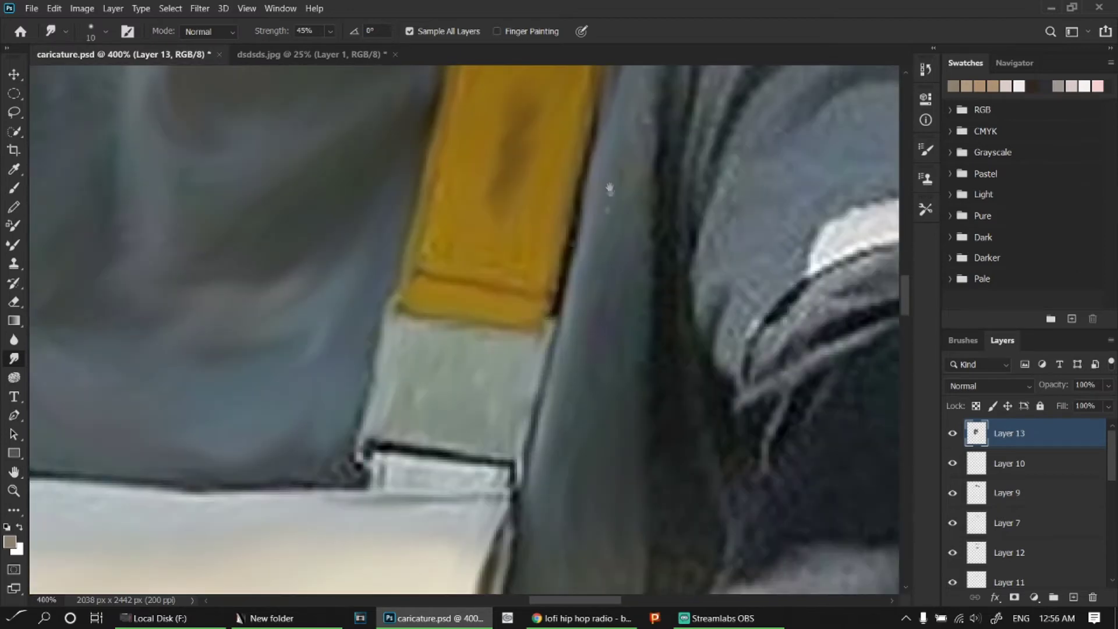
{"action": "scroll", "coordinate": [431, 344], "scroll_direction": "up", "scroll_amount": 9}
{"action": "scroll", "coordinate": [431, 343], "scroll_direction": "right", "scroll_amount": 2}
{"action": "scroll", "coordinate": [451, 398], "scroll_direction": "down", "scroll_amount": 3}
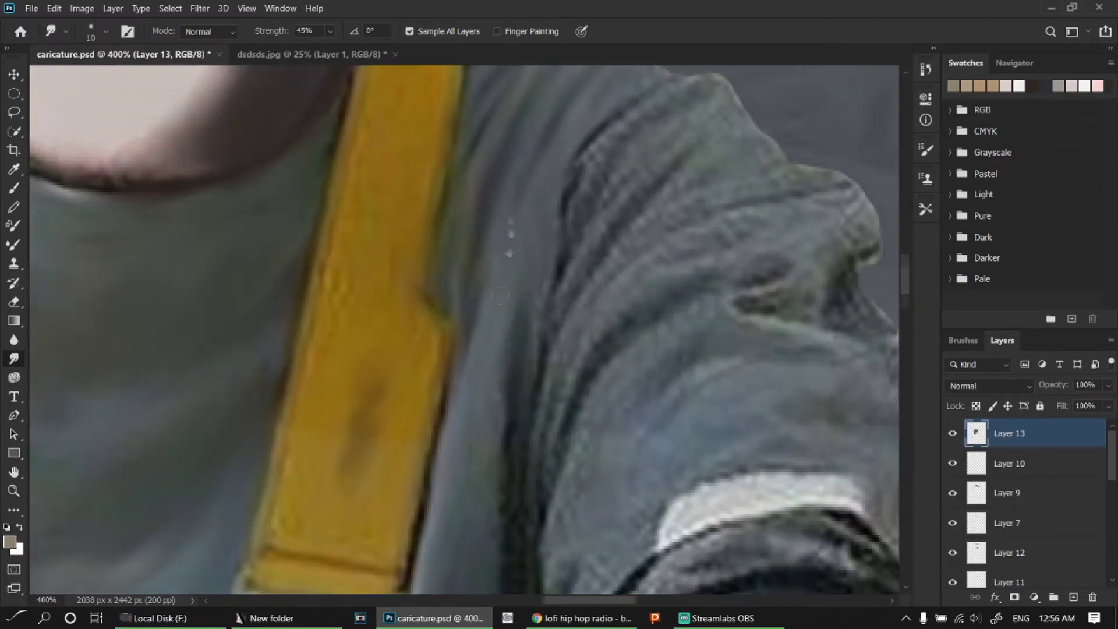
{"action": "scroll", "coordinate": [512, 262], "scroll_direction": "down", "scroll_amount": 3}
{"action": "key", "text": "bracketright"}
{"action": "scroll", "coordinate": [478, 294], "scroll_direction": "down", "scroll_amount": 3}
{"action": "key", "text": "bracketleft"}
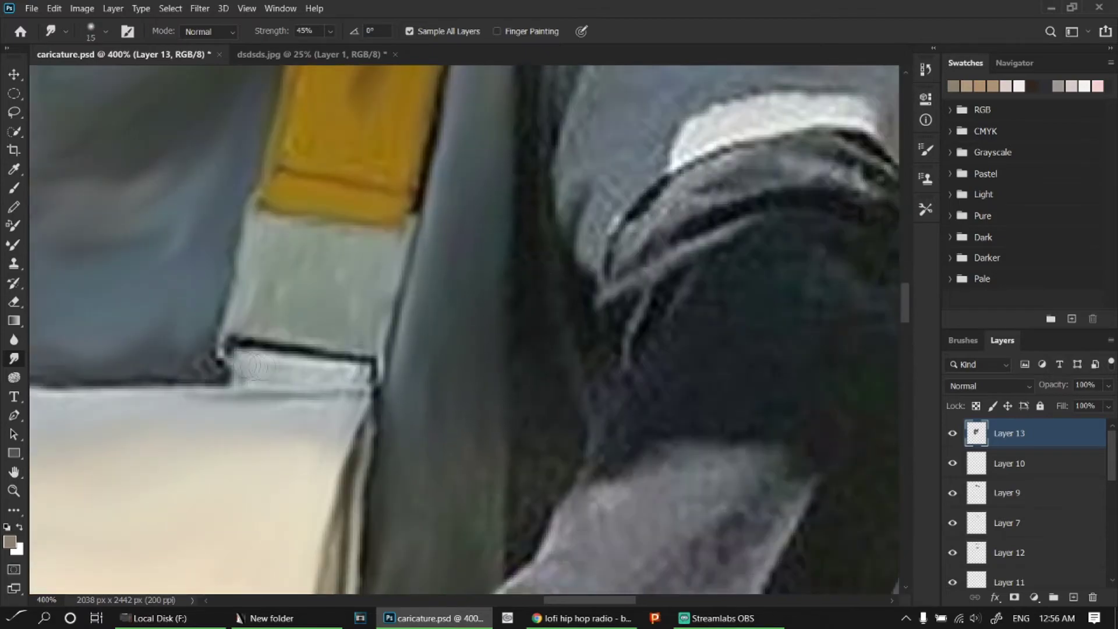
{"action": "scroll", "coordinate": [470, 422], "scroll_direction": "up", "scroll_amount": 4}
{"action": "scroll", "coordinate": [470, 422], "scroll_direction": "right", "scroll_amount": 1}
{"action": "scroll", "coordinate": [470, 421], "scroll_direction": "down", "scroll_amount": 1}
{"action": "scroll", "coordinate": [716, 365], "scroll_direction": "left", "scroll_amount": 3}
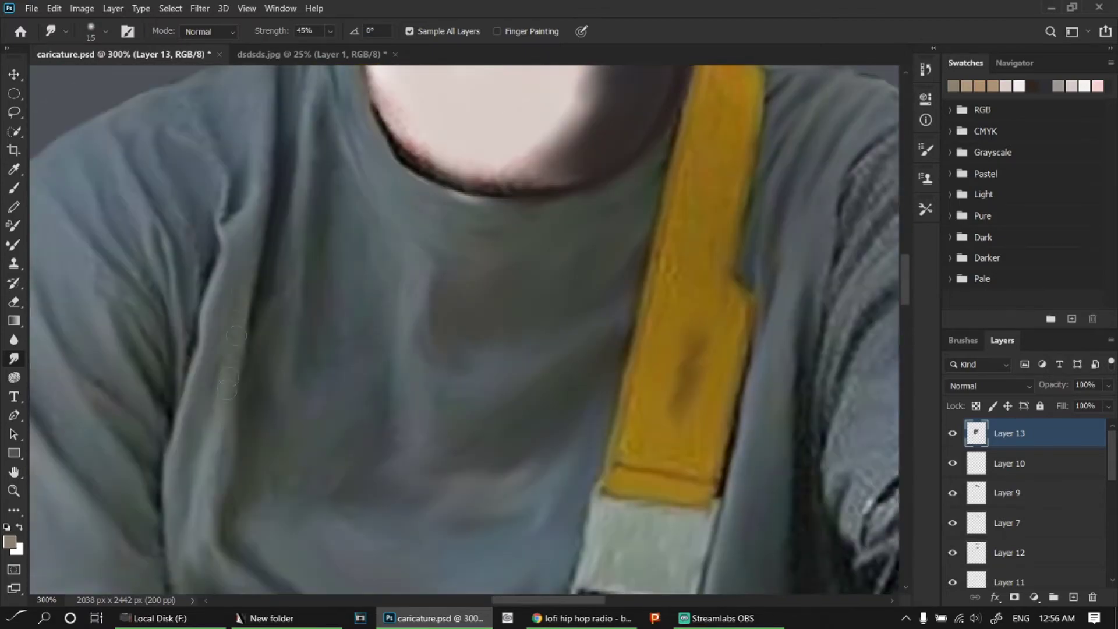
{"action": "scroll", "coordinate": [475, 304], "scroll_direction": "right", "scroll_amount": 1}
{"action": "scroll", "coordinate": [600, 283], "scroll_direction": "right", "scroll_amount": 3}
{"action": "scroll", "coordinate": [600, 283], "scroll_direction": "up", "scroll_amount": 2}
{"action": "key", "text": "bracketleft"}
{"action": "key", "text": "bracketleft"}
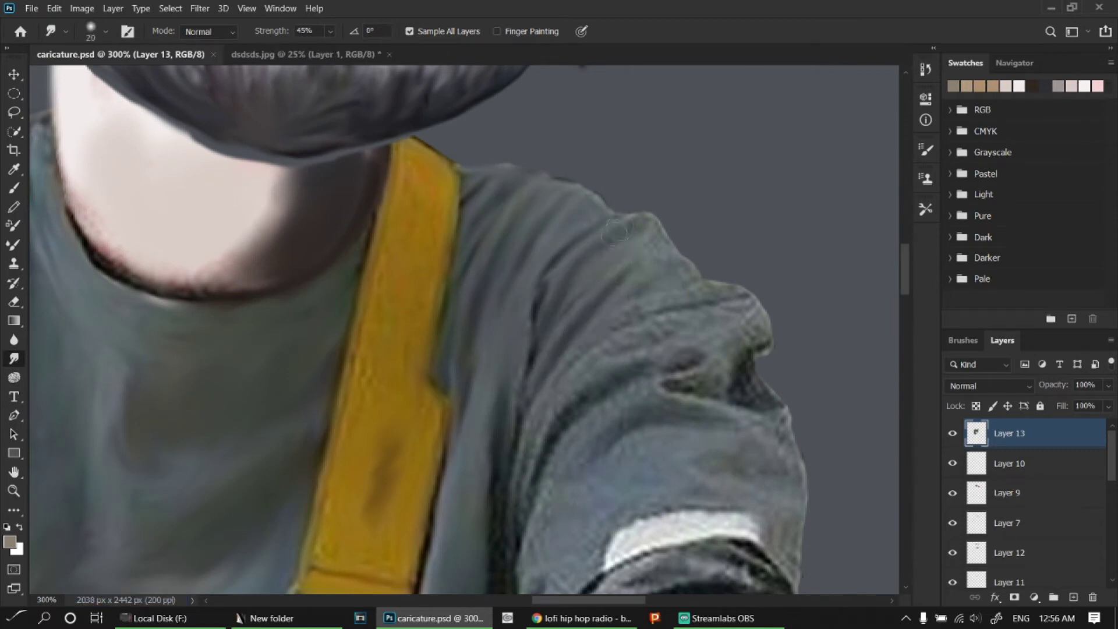
{"action": "mouse_move", "coordinate": [606, 210]}
{"action": "left_mouse_down"}
{"action": "mouse_move", "coordinate": [652, 227]}
{"action": "mouse_move", "coordinate": [745, 297]}
{"action": "left_mouse_up"}
- Smooth the lower sleeve and soften the white cuff's edge and dark fold
{"action": "scroll", "coordinate": [550, 323], "scroll_direction": "down", "scroll_amount": 2}
{"action": "scroll", "coordinate": [550, 323], "scroll_direction": "left", "scroll_amount": 1}
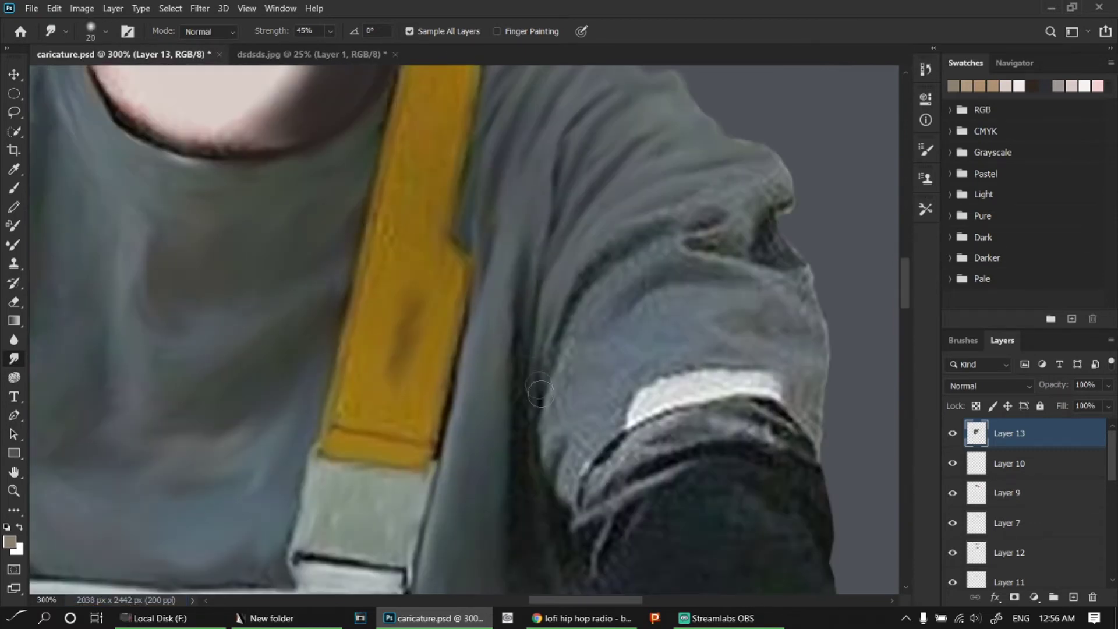
{"action": "scroll", "coordinate": [699, 222], "scroll_direction": "down", "scroll_amount": 1}
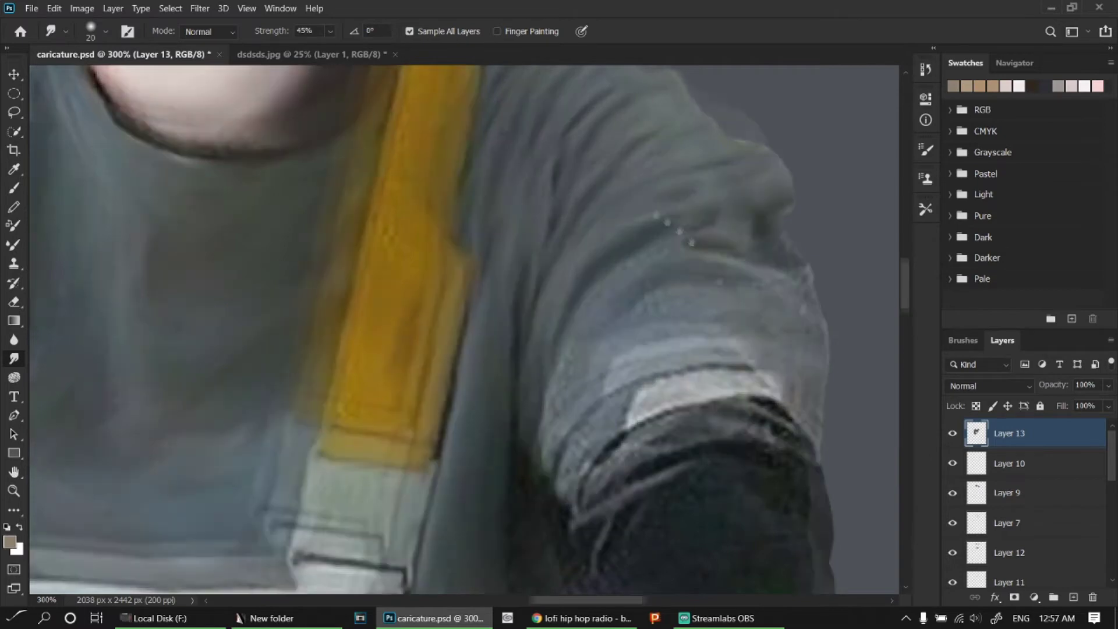
{"action": "scroll", "coordinate": [698, 221], "scroll_direction": "right", "scroll_amount": 1}
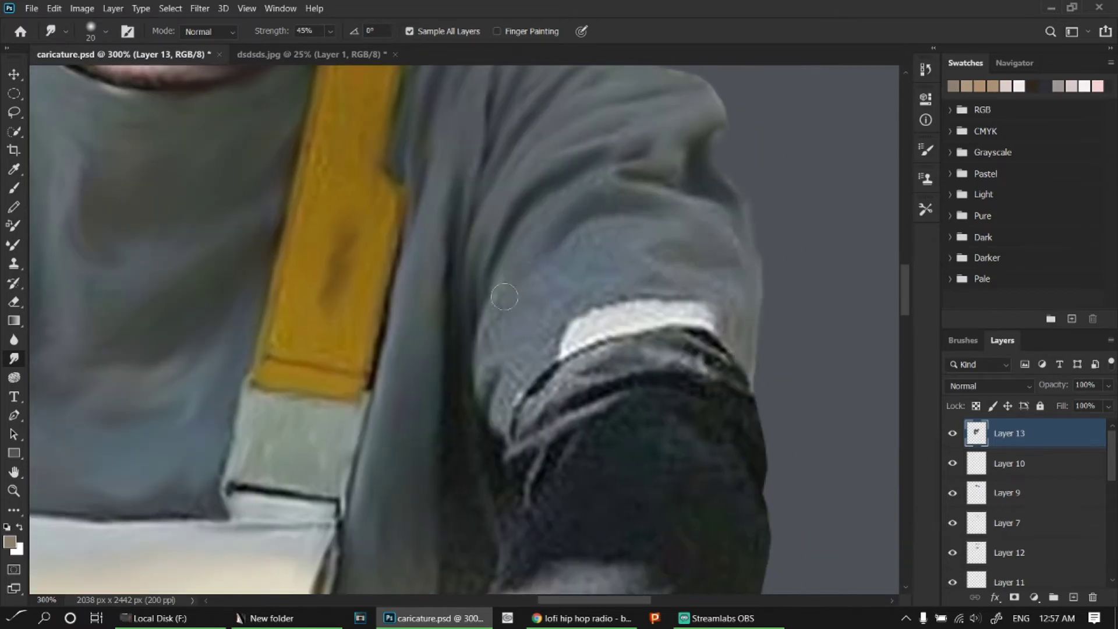
{"action": "left_click_drag", "start_coordinate": [504, 297], "coordinate": [502, 418]}
{"action": "left_click_drag", "start_coordinate": [618, 304], "coordinate": [537, 412]}
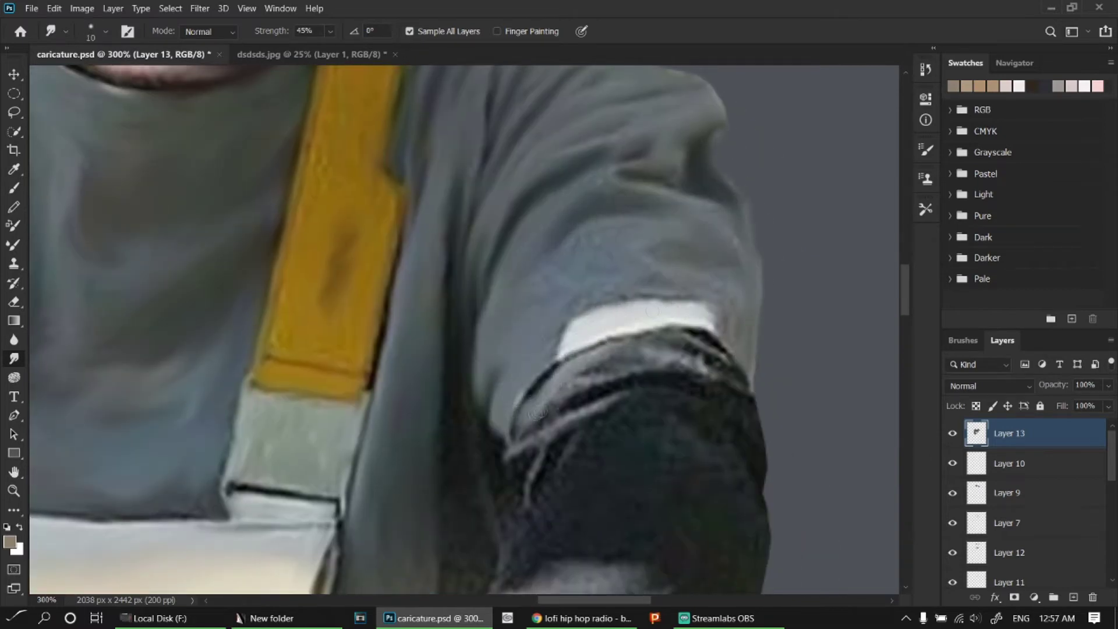
{"action": "left_click_drag", "start_coordinate": [687, 359], "coordinate": [551, 369]}
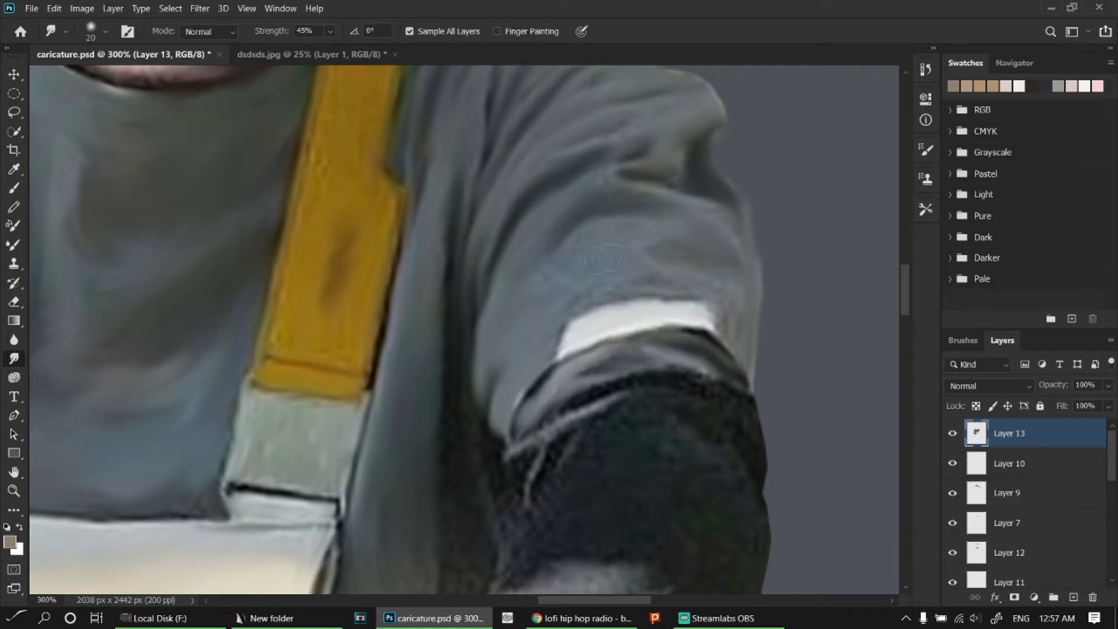
{"action": "left_click_drag", "start_coordinate": [604, 259], "coordinate": [668, 162]}
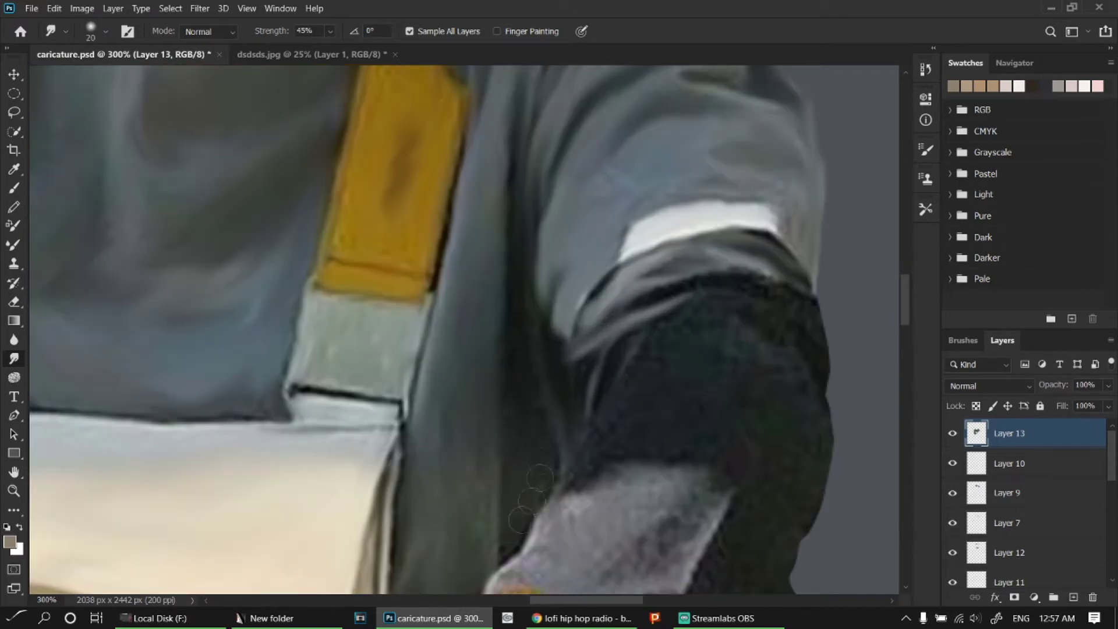
{"action": "left_click_drag", "start_coordinate": [531, 499], "coordinate": [365, 528]}
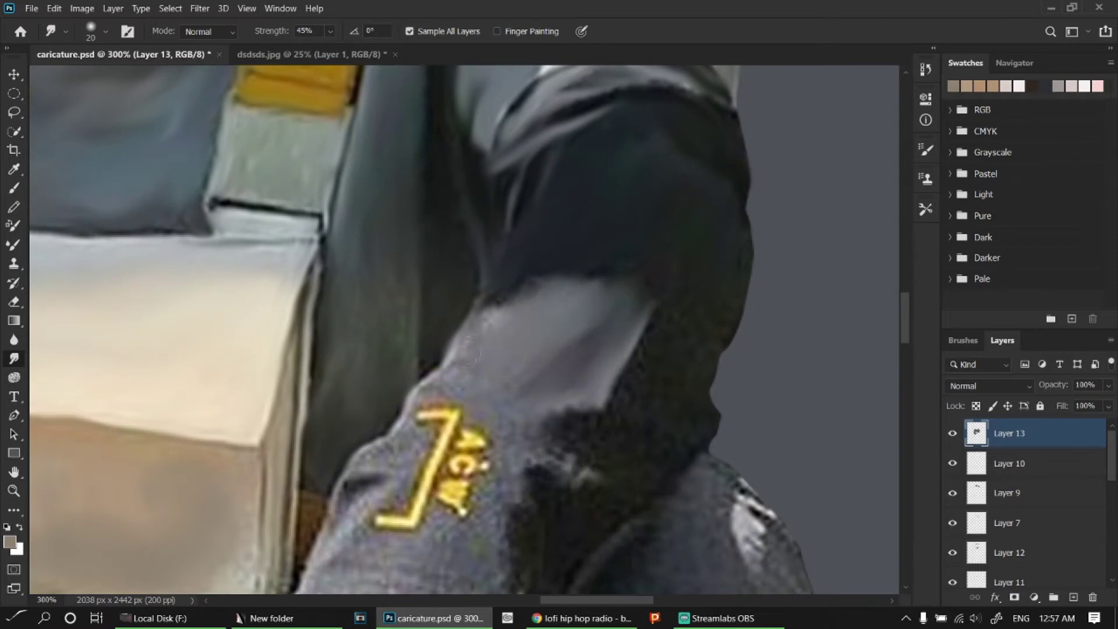
{"action": "left_click_drag", "start_coordinate": [411, 396], "coordinate": [521, 285]}
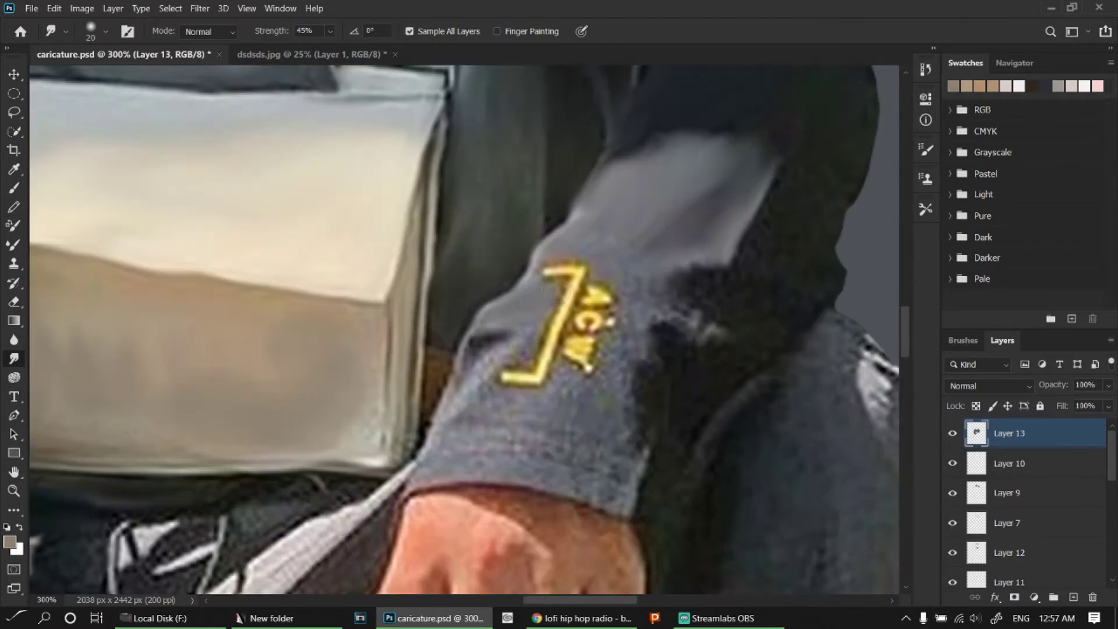
- Paint over the sleeve logo and blend it and the white belt pattern into grey
{"action": "key", "text": "b"}
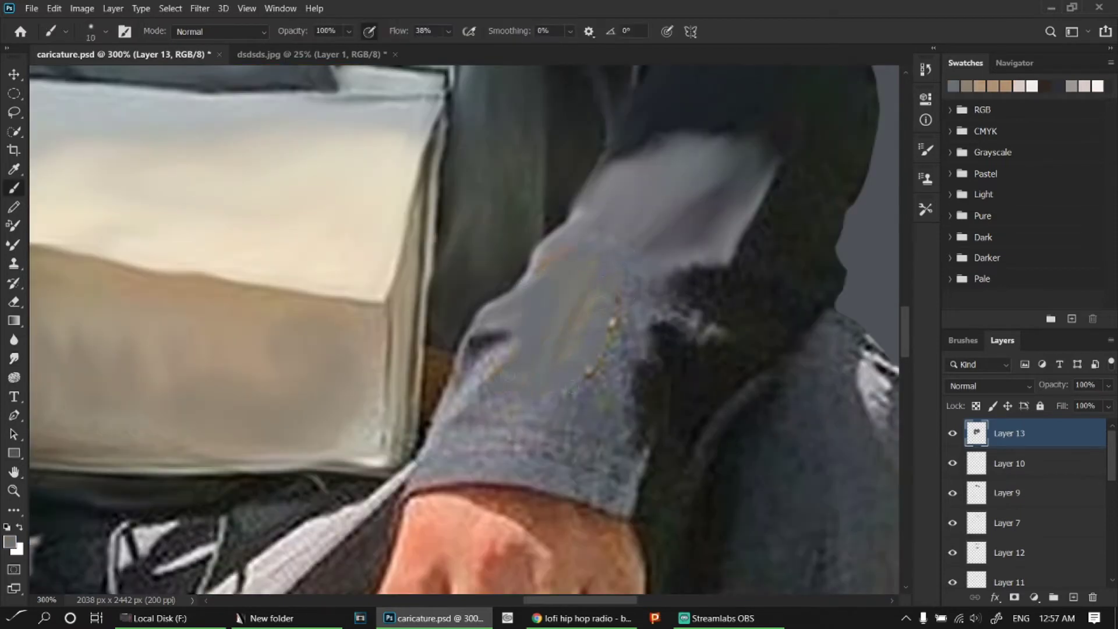
{"action": "key", "text": "r"}
{"action": "left_click_drag", "start_coordinate": [512, 335], "coordinate": [460, 390]}
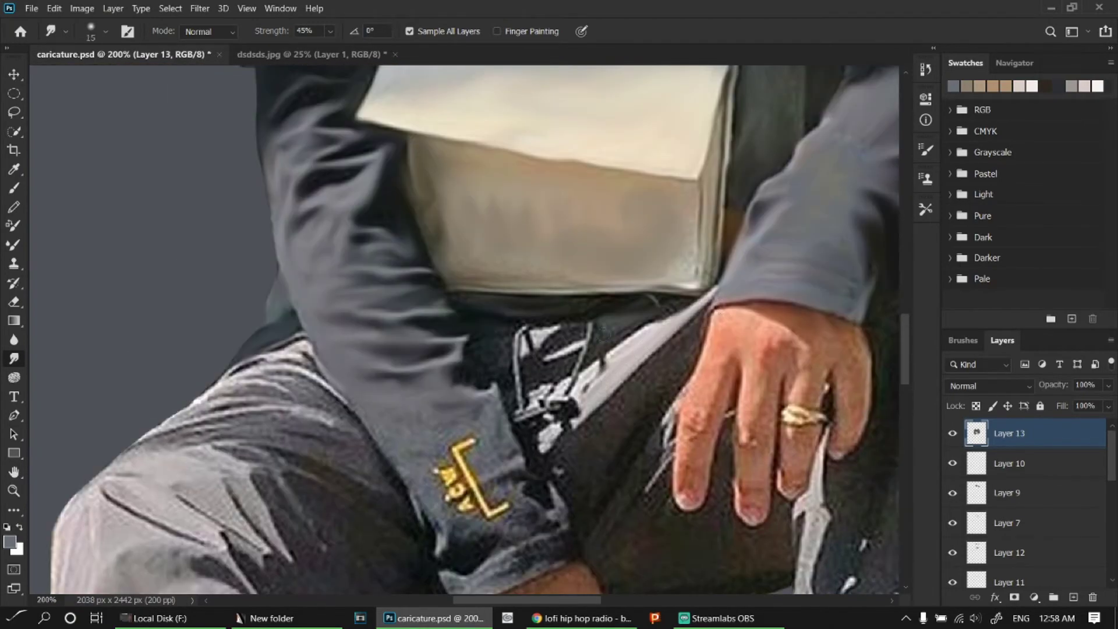
{"action": "left_click_drag", "start_coordinate": [602, 330], "coordinate": [616, 347]}
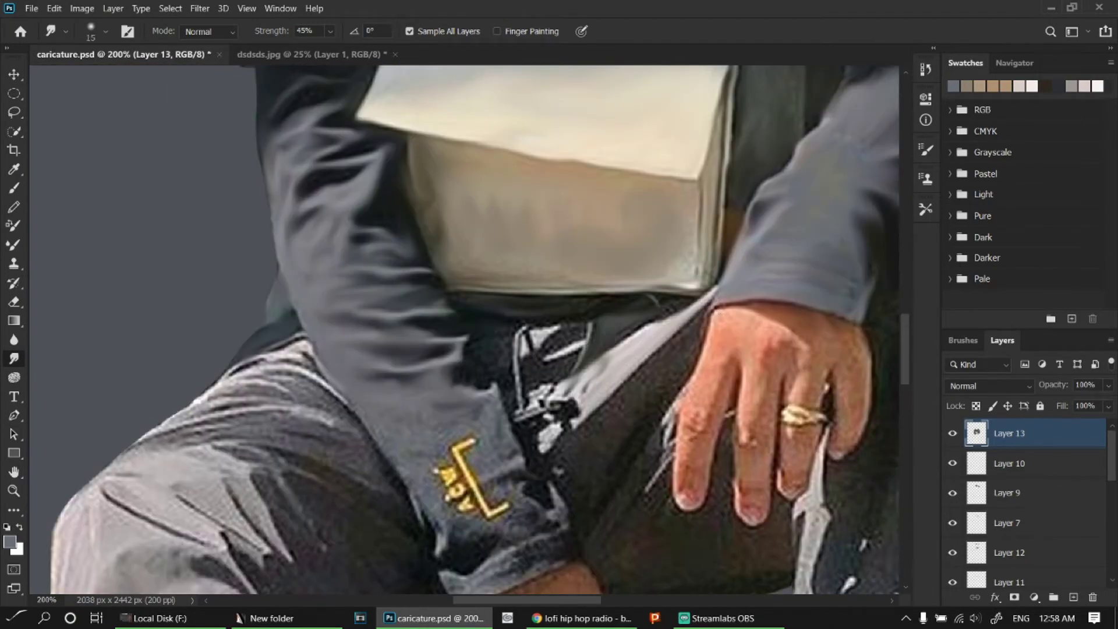
{"action": "mouse_move", "coordinate": [652, 308]}
{"action": "left_mouse_down"}
{"action": "mouse_move", "coordinate": [562, 356]}
{"action": "mouse_move", "coordinate": [524, 332]}
{"action": "mouse_move", "coordinate": [477, 367]}
{"action": "left_mouse_up"}
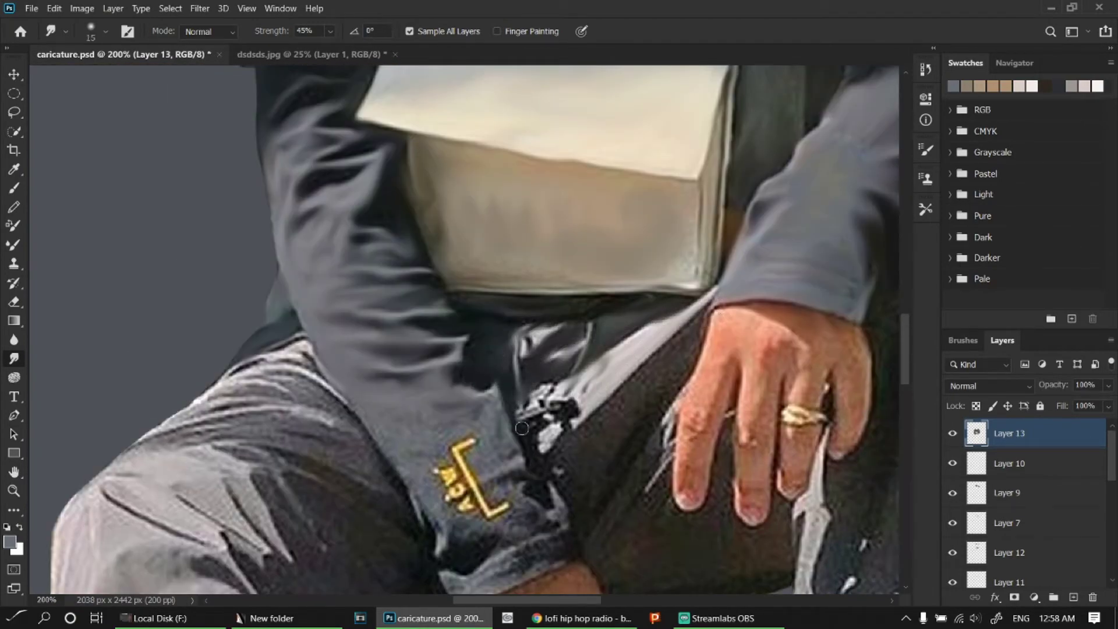
- Smudge the belt pattern, leftover yellow bracket traces and cuff fabric edge smooth
{"action": "left_click_drag", "start_coordinate": [518, 416], "coordinate": [556, 431]}
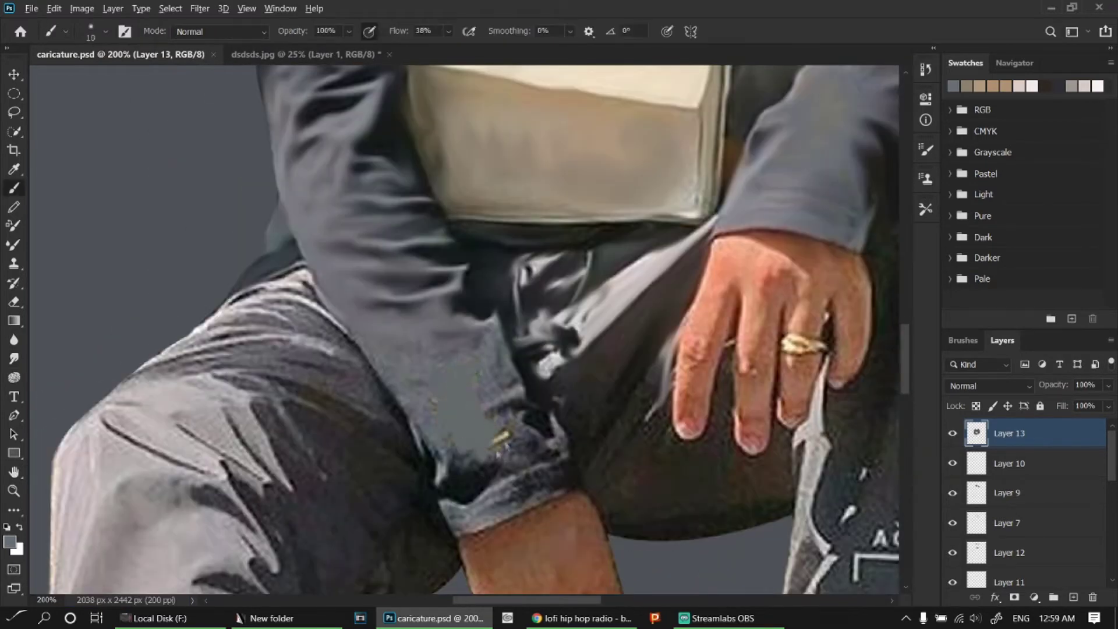
{"action": "mouse_move", "coordinate": [477, 338]}
{"action": "left_mouse_down"}
{"action": "mouse_move", "coordinate": [515, 384]}
{"action": "mouse_move", "coordinate": [565, 409]}
{"action": "mouse_move", "coordinate": [574, 379]}
{"action": "mouse_move", "coordinate": [661, 289]}
{"action": "left_mouse_up"}
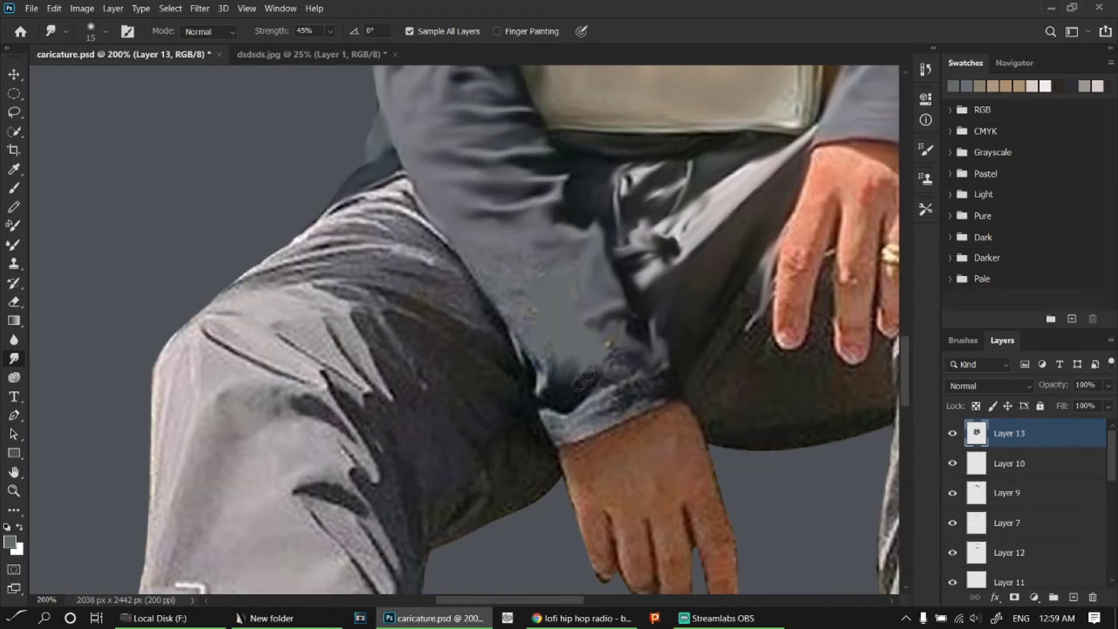
{"action": "left_click_drag", "start_coordinate": [618, 355], "coordinate": [640, 397]}
{"action": "mouse_move", "coordinate": [557, 427]}
{"action": "left_mouse_down"}
{"action": "mouse_move", "coordinate": [511, 316]}
{"action": "mouse_move", "coordinate": [451, 341]}
{"action": "left_mouse_up"}
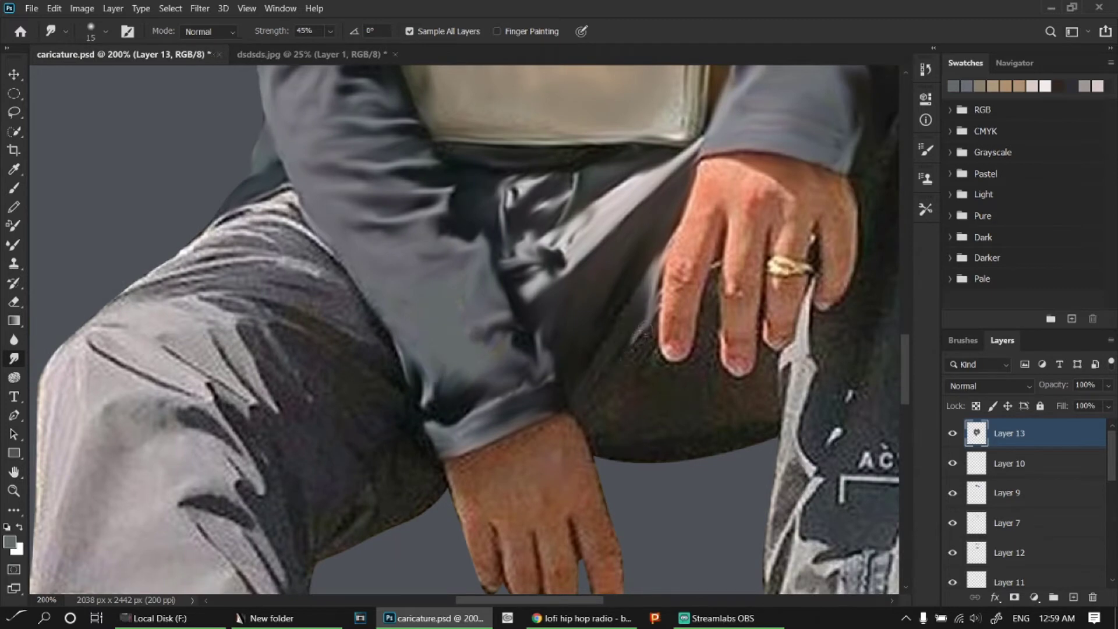
{"action": "left_click", "coordinate": [54, 9]}
{"action": "mouse_move", "coordinate": [131, 420]}
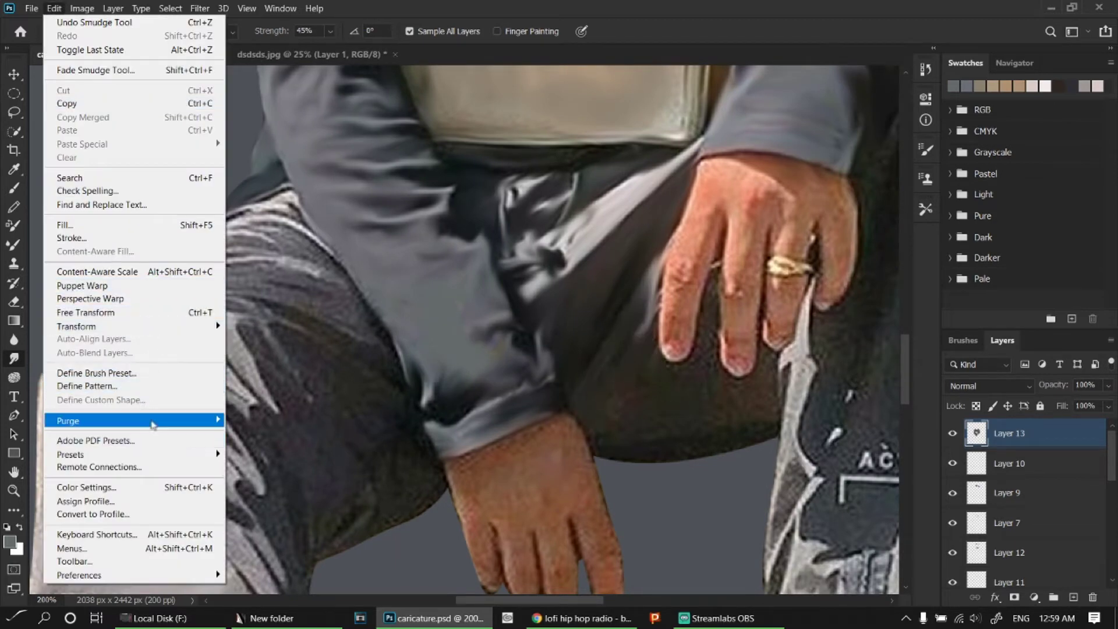
- Purge the cached history from memory and enlarge the smudge brush
{"action": "left_click", "coordinate": [244, 422]}
{"action": "left_click", "coordinate": [518, 243]}
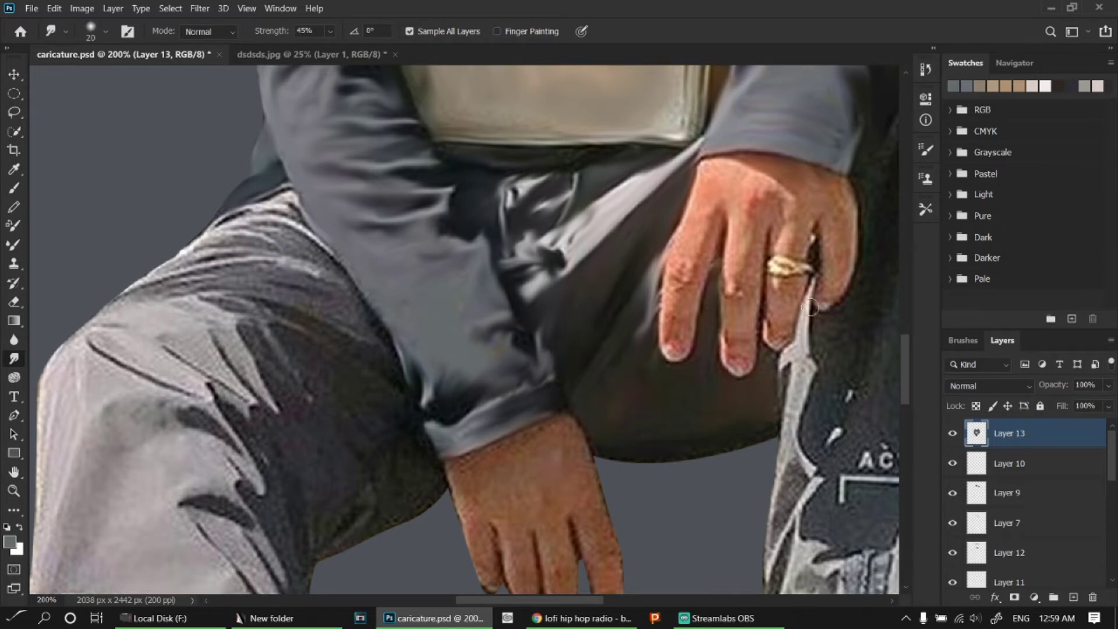
{"action": "left_click_drag", "start_coordinate": [811, 306], "coordinate": [700, 327]}
{"action": "left_click_drag", "start_coordinate": [721, 382], "coordinate": [543, 522]}
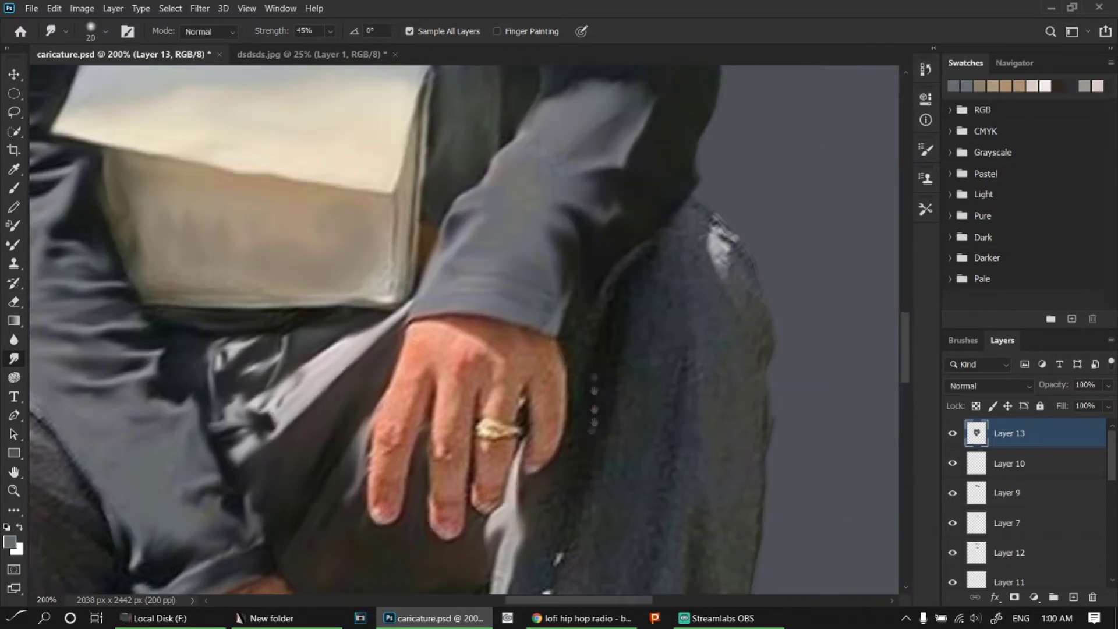
{"action": "key", "text": "bracketright"}
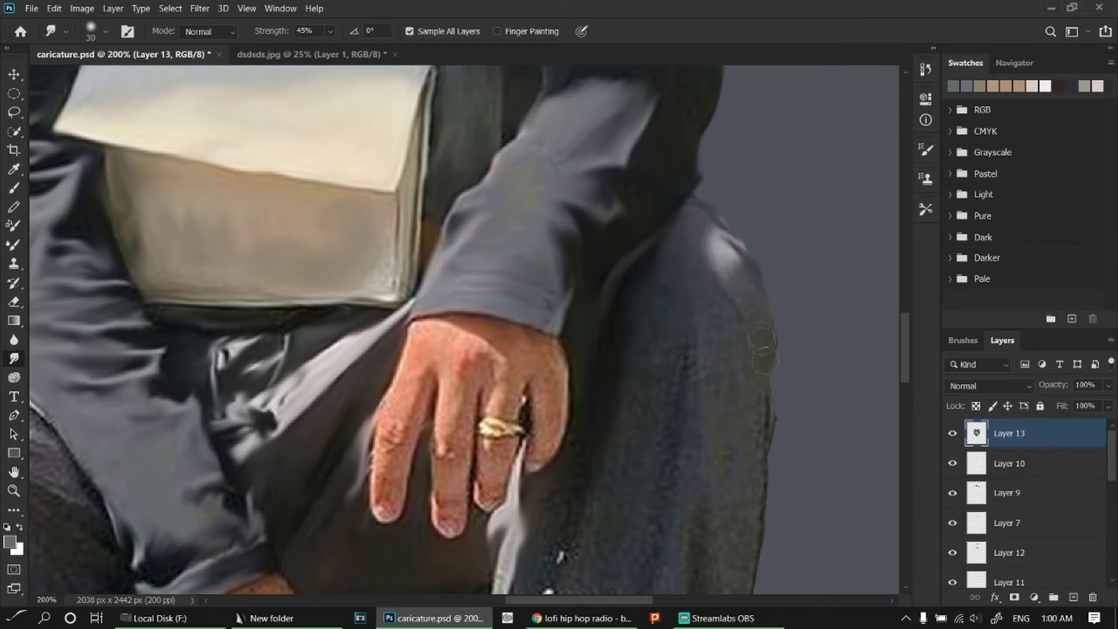
{"action": "left_click_drag", "start_coordinate": [703, 365], "coordinate": [731, 226]}
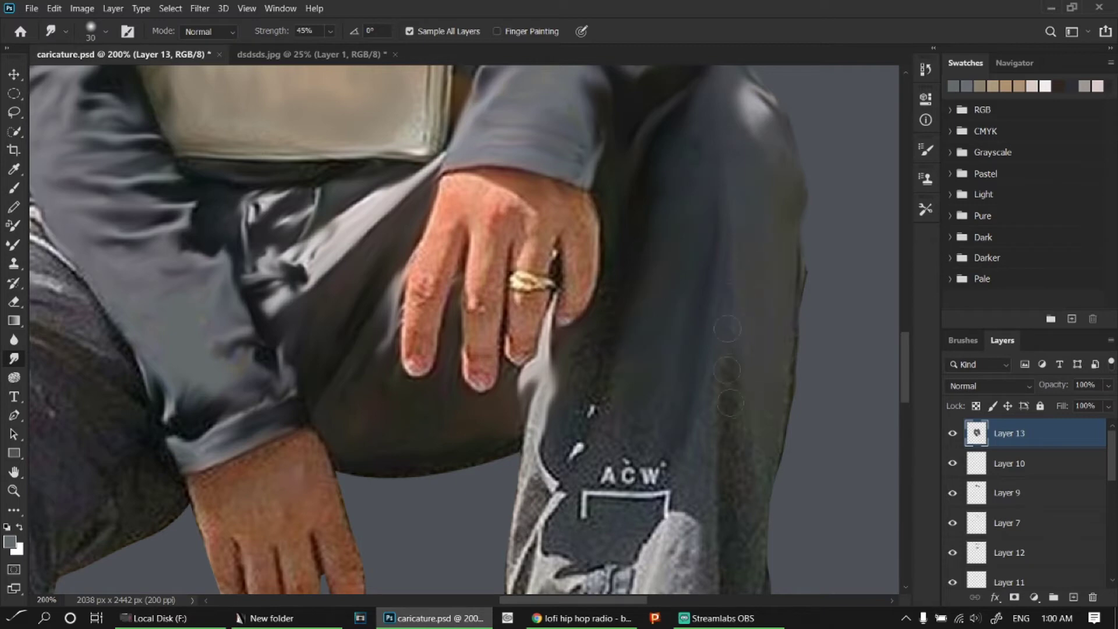
- Smudge away the trouser leg's ACW lettering, saving, and blend the edge beside the wrist
{"action": "mouse_move", "coordinate": [576, 466]}
{"action": "left_mouse_down"}
{"action": "mouse_move", "coordinate": [629, 353]}
{"action": "mouse_move", "coordinate": [719, 349]}
{"action": "left_mouse_up"}
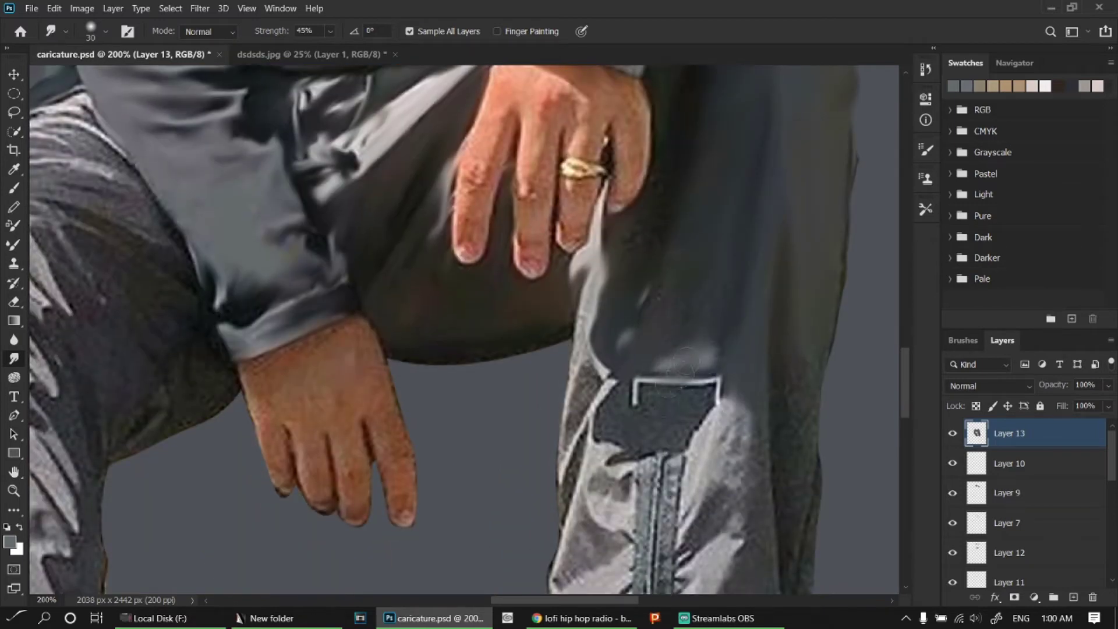
{"action": "mouse_move", "coordinate": [646, 384]}
{"action": "left_mouse_down"}
{"action": "mouse_move", "coordinate": [715, 367]}
{"action": "mouse_move", "coordinate": [698, 408]}
{"action": "left_mouse_up"}
{"action": "key", "text": "ctrl+s"}
{"action": "left_click_drag", "start_coordinate": [640, 361], "coordinate": [897, 303]}
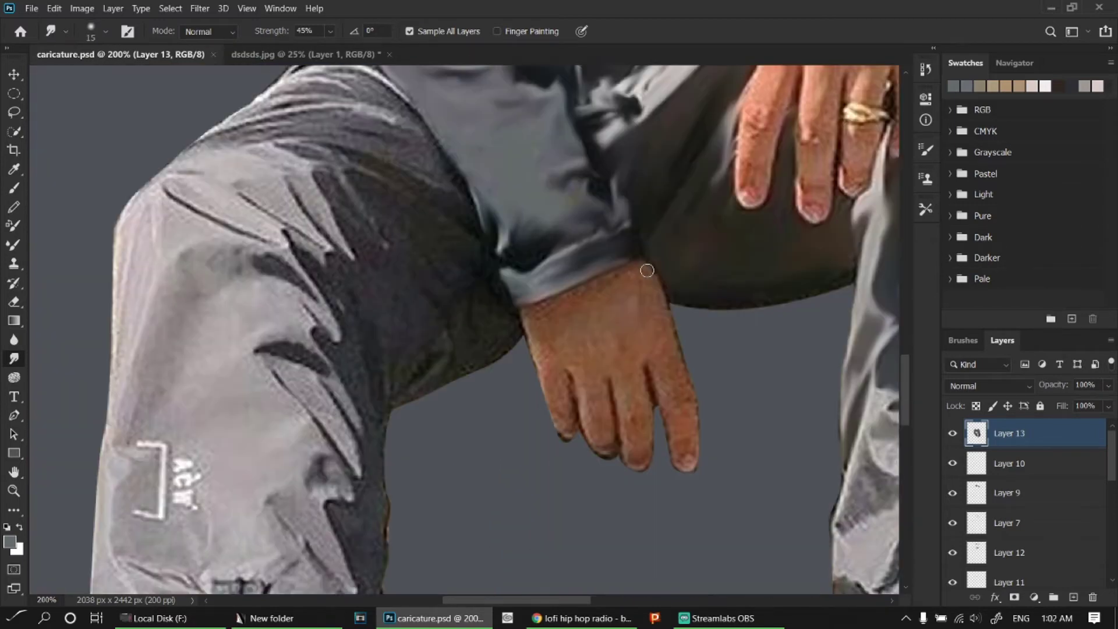
{"action": "scroll", "coordinate": [358, 228], "scroll_direction": "up", "scroll_amount": 3}
{"action": "left_click_drag", "start_coordinate": [343, 175], "coordinate": [401, 187]}
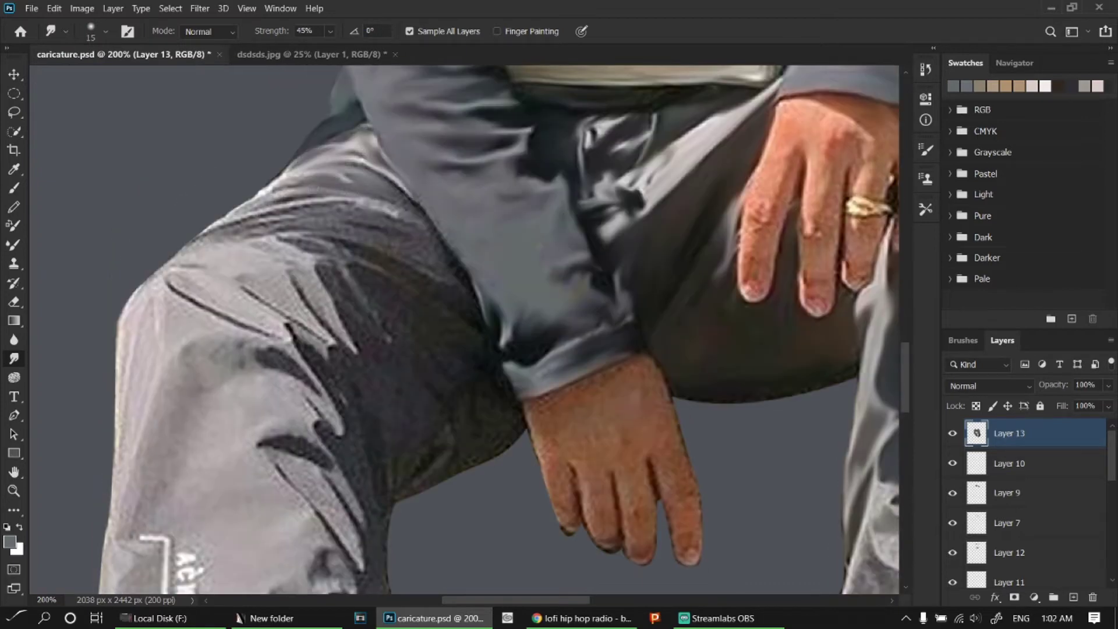
{"action": "left_click_drag", "start_coordinate": [273, 186], "coordinate": [245, 215]}
{"action": "mouse_move", "coordinate": [394, 205]}
{"action": "left_mouse_down"}
{"action": "mouse_move", "coordinate": [335, 234]}
{"action": "mouse_move", "coordinate": [250, 229]}
{"action": "mouse_move", "coordinate": [446, 262]}
{"action": "mouse_move", "coordinate": [297, 256]}
{"action": "mouse_move", "coordinate": [309, 338]}
{"action": "mouse_move", "coordinate": [174, 262]}
{"action": "mouse_move", "coordinate": [279, 344]}
{"action": "mouse_move", "coordinate": [396, 369]}
{"action": "left_mouse_up"}
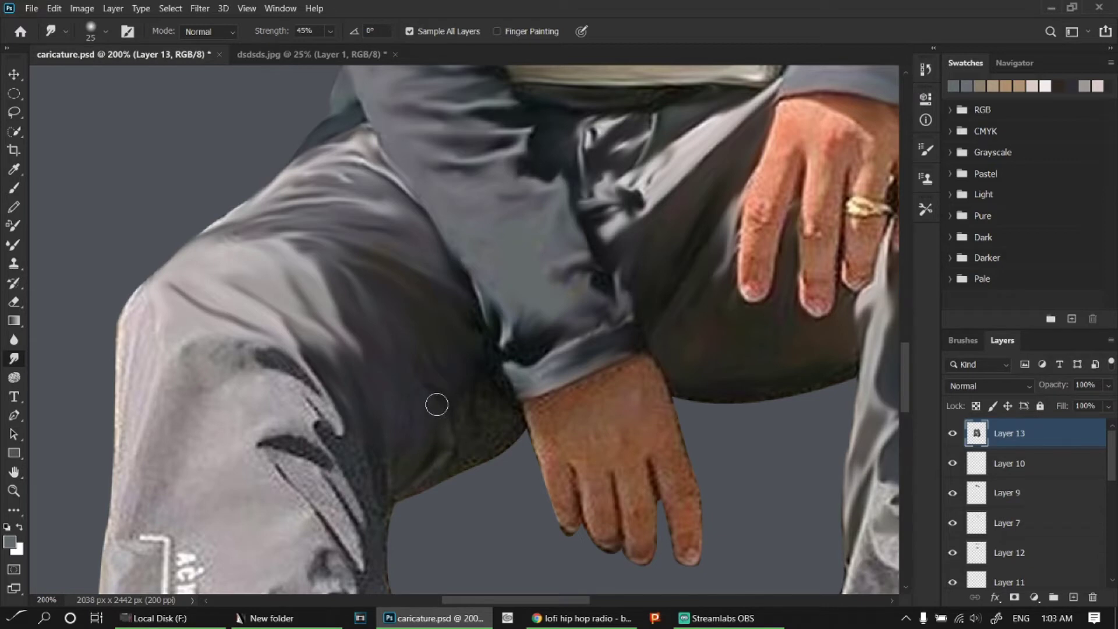
- Blend the dark fold spikes, knee ACW logo and dark trouser edges smooth
{"action": "mouse_move", "coordinate": [332, 422]}
{"action": "left_mouse_down"}
{"action": "mouse_move", "coordinate": [285, 361]}
{"action": "mouse_move", "coordinate": [396, 274]}
{"action": "mouse_move", "coordinate": [483, 35]}
{"action": "left_mouse_up"}
{"action": "mouse_move", "coordinate": [396, 210]}
{"action": "left_mouse_down"}
{"action": "mouse_move", "coordinate": [414, 285]}
{"action": "mouse_move", "coordinate": [443, 268]}
{"action": "mouse_move", "coordinate": [377, 218]}
{"action": "mouse_move", "coordinate": [320, 324]}
{"action": "left_mouse_up"}
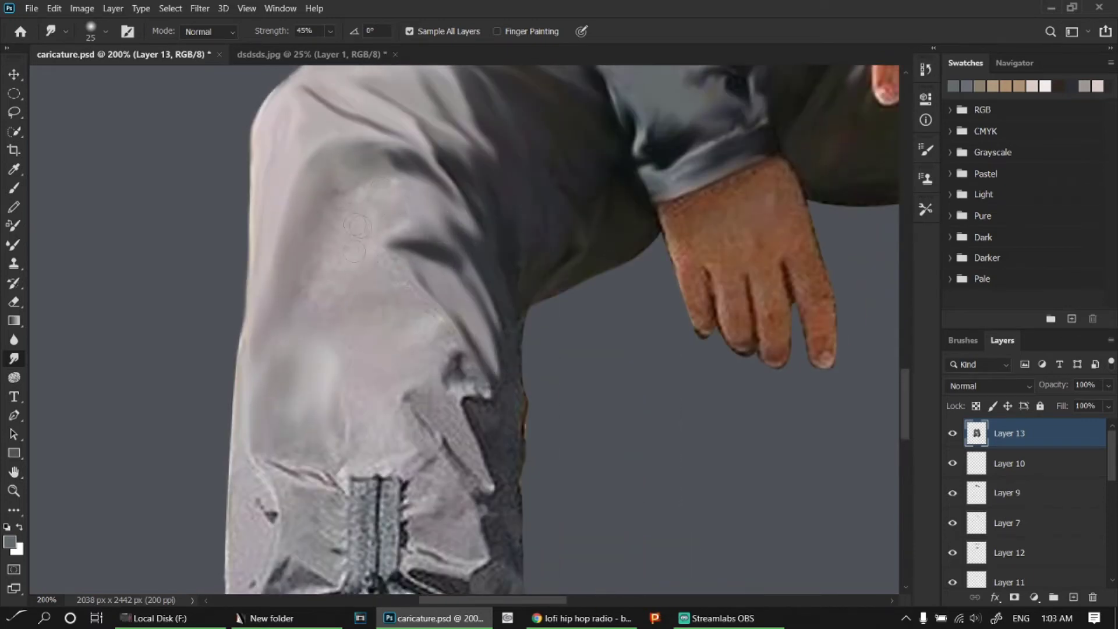
{"action": "left_click_drag", "start_coordinate": [431, 321], "coordinate": [484, 443]}
{"action": "left_click_drag", "start_coordinate": [495, 309], "coordinate": [489, 402]}
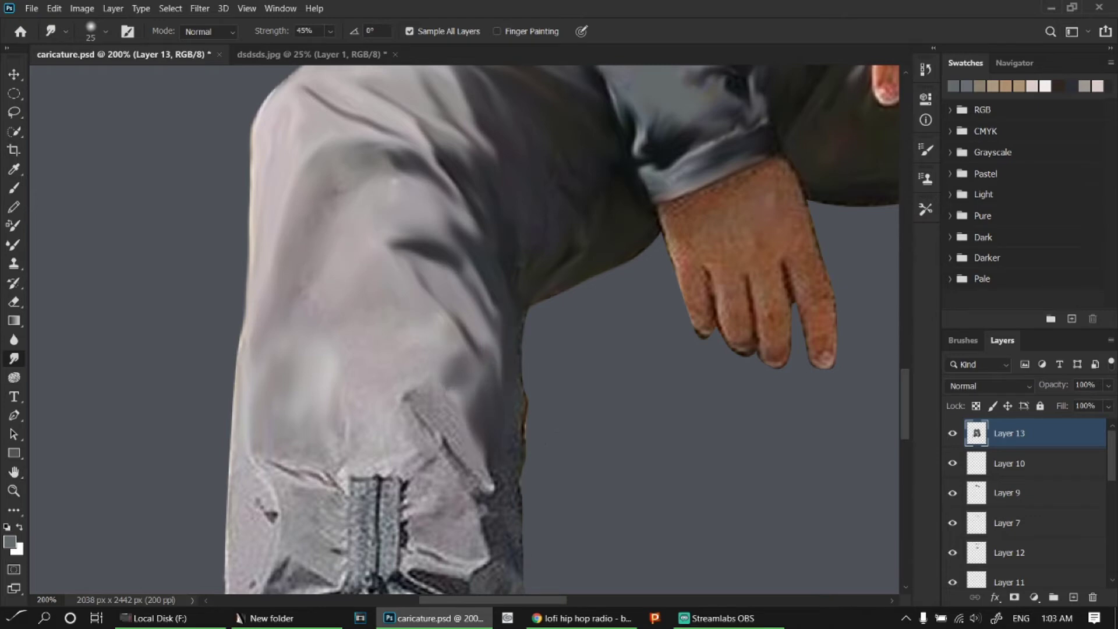
{"action": "left_click_drag", "start_coordinate": [557, 379], "coordinate": [625, 198]}
{"action": "left_click_drag", "start_coordinate": [554, 303], "coordinate": [582, 483]}
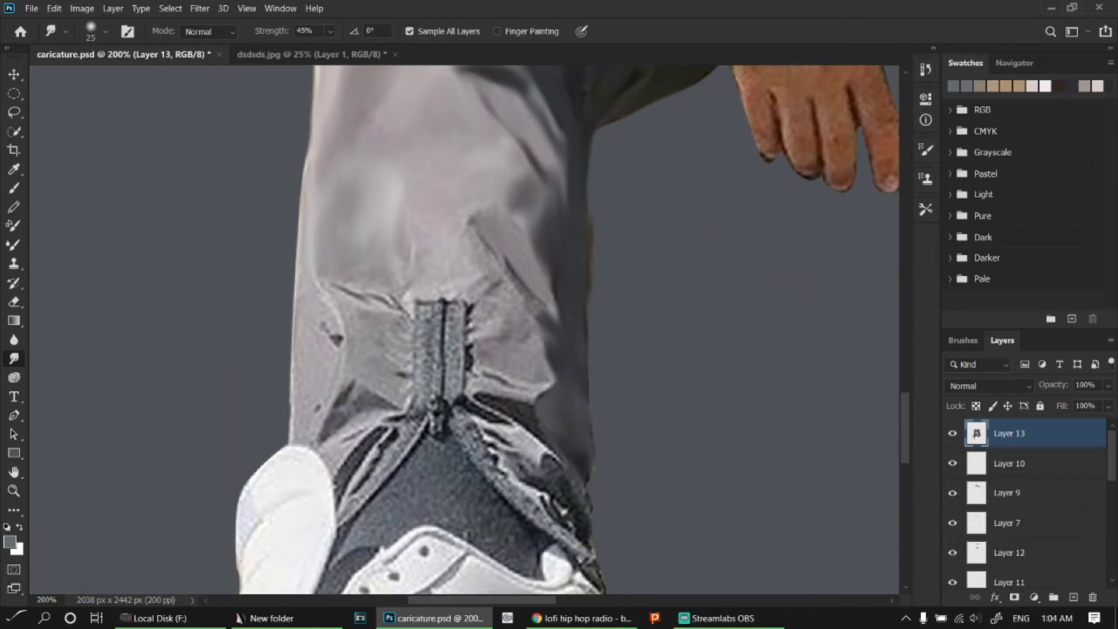
- Smooth the frayed zipper and nearby creases on the trouser cuff
{"action": "left_click_drag", "start_coordinate": [506, 256], "coordinate": [454, 402]}
{"action": "left_click_drag", "start_coordinate": [431, 300], "coordinate": [425, 378]}
{"action": "mouse_move", "coordinate": [419, 291]}
{"action": "left_mouse_down"}
{"action": "mouse_move", "coordinate": [332, 279]}
{"action": "mouse_move", "coordinate": [343, 350]}
{"action": "left_mouse_up"}
{"action": "mouse_move", "coordinate": [407, 326]}
{"action": "left_mouse_down"}
{"action": "mouse_move", "coordinate": [396, 396]}
{"action": "mouse_move", "coordinate": [362, 327]}
{"action": "left_mouse_up"}
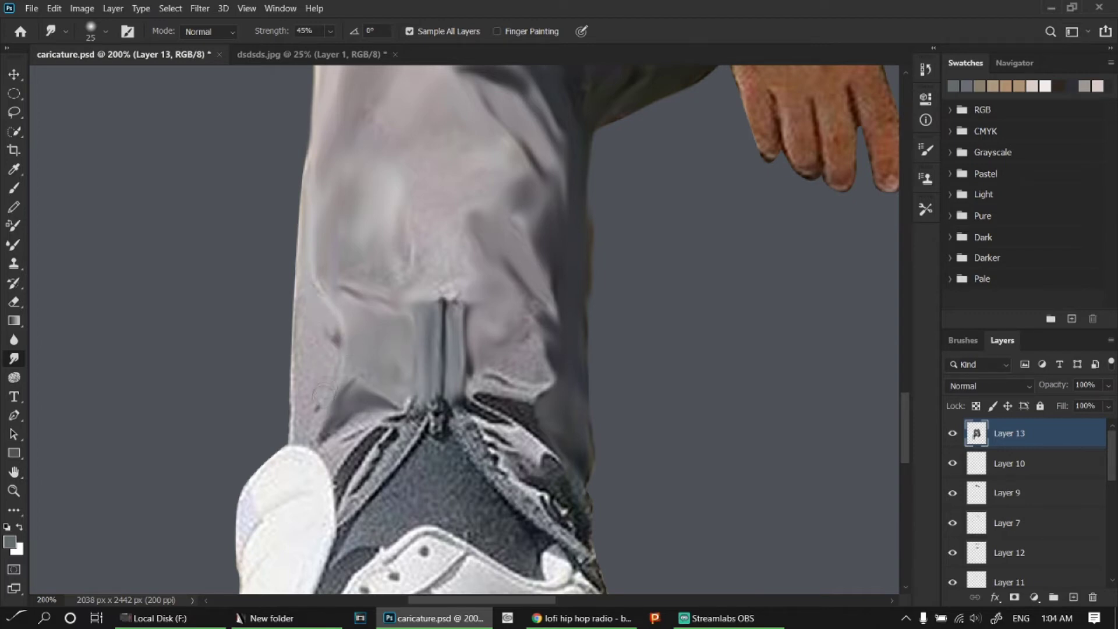
{"action": "left_click_drag", "start_coordinate": [434, 257], "coordinate": [460, 308]}
- Soften the cuff's dark crease lines with a smaller brush and save
{"action": "key", "text": "bracketleft"}
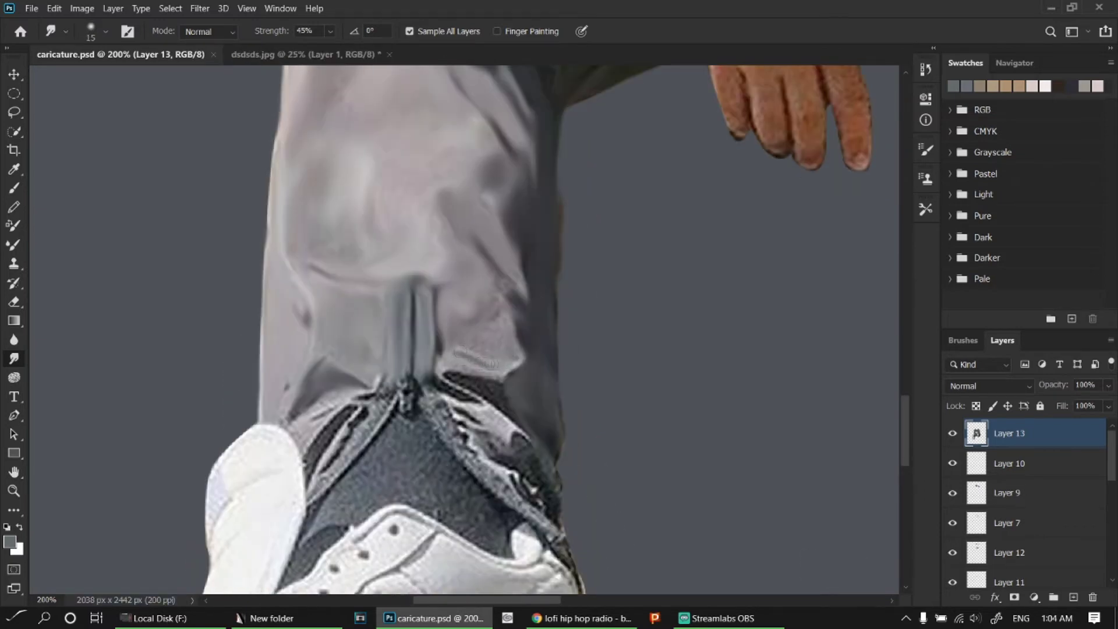
{"action": "left_click_drag", "start_coordinate": [460, 358], "coordinate": [494, 393]}
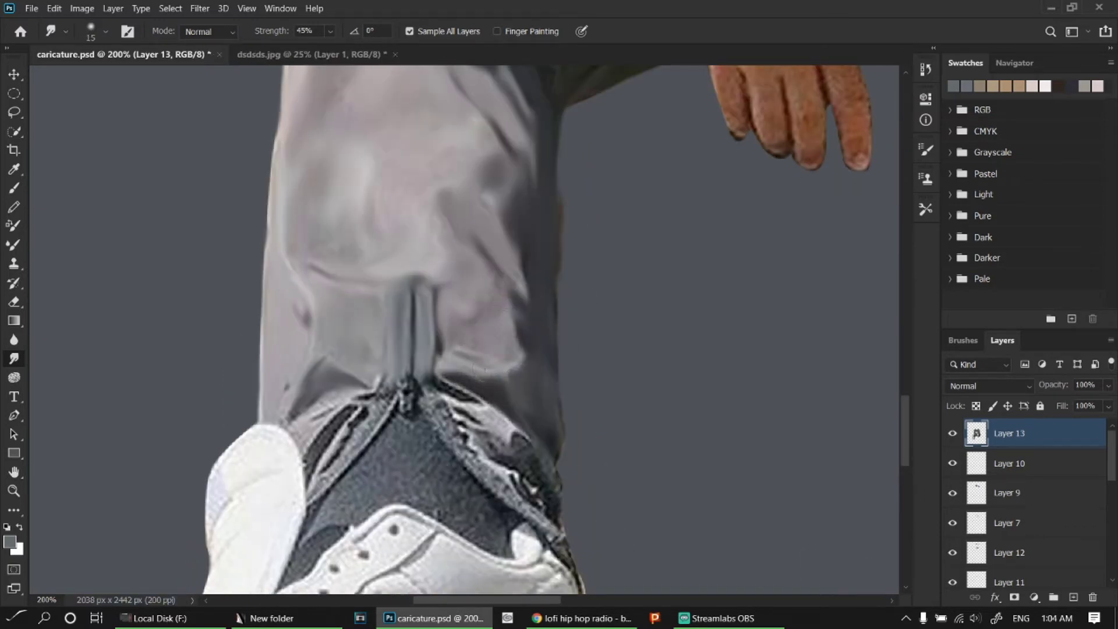
{"action": "left_click_drag", "start_coordinate": [359, 398], "coordinate": [326, 454]}
{"action": "mouse_move", "coordinate": [407, 384]}
{"action": "left_mouse_down"}
{"action": "mouse_move", "coordinate": [373, 434]}
{"action": "mouse_move", "coordinate": [291, 446]}
{"action": "mouse_move", "coordinate": [479, 436]}
{"action": "left_mouse_up"}
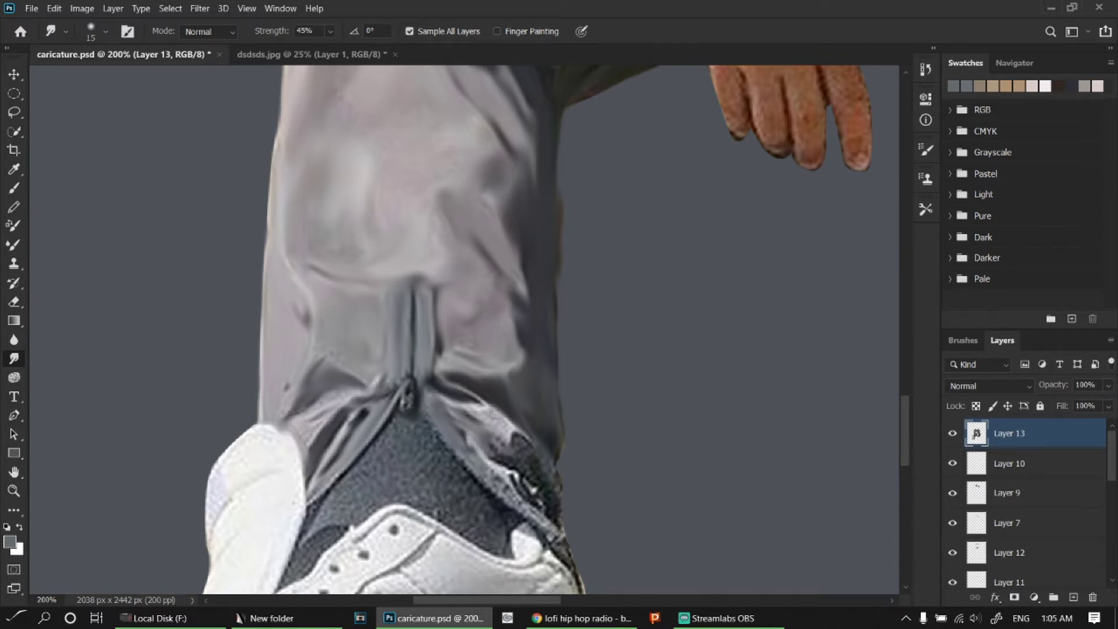
{"action": "left_click_drag", "start_coordinate": [493, 414], "coordinate": [553, 495]}
{"action": "mouse_move", "coordinate": [494, 469]}
{"action": "left_mouse_down"}
{"action": "mouse_move", "coordinate": [556, 530]}
{"action": "mouse_move", "coordinate": [470, 403]}
{"action": "left_mouse_up"}
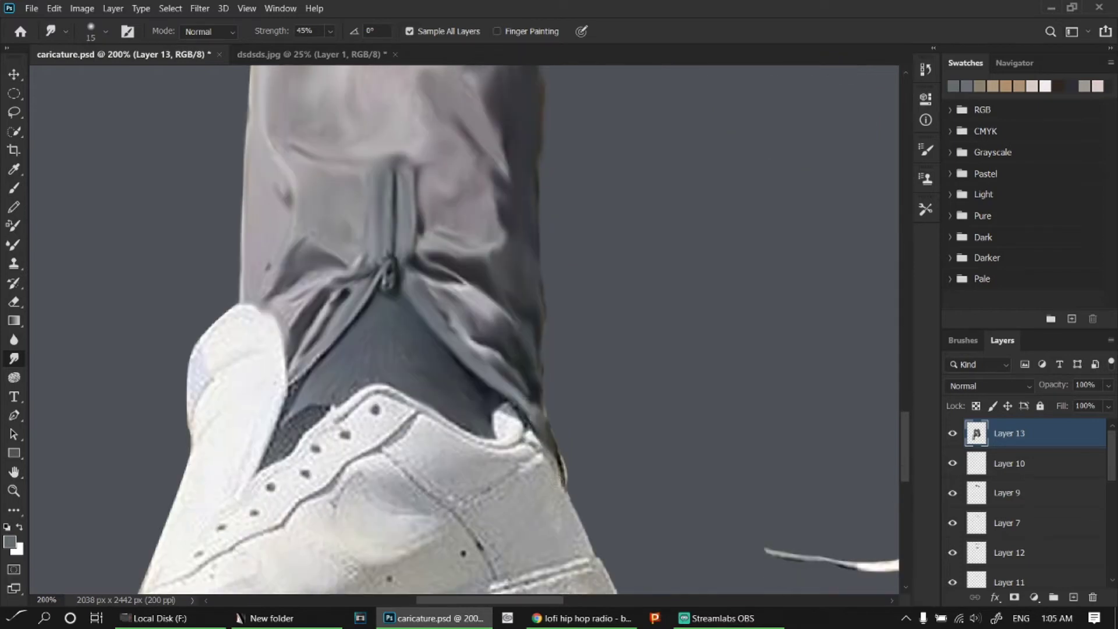
{"action": "key", "text": "ctrl+s"}
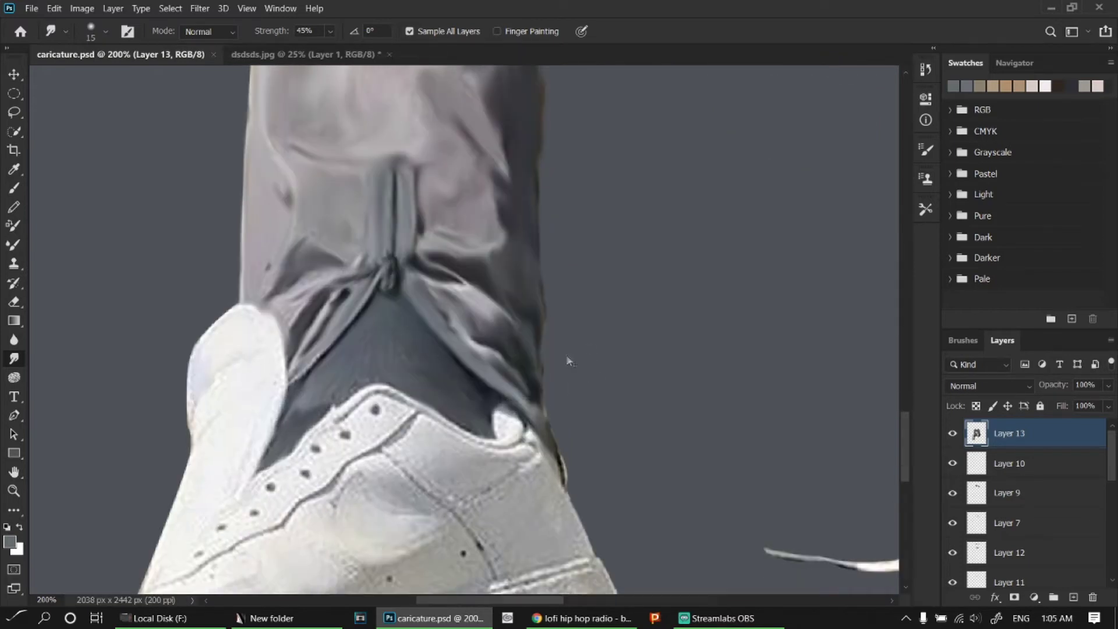
{"action": "scroll", "coordinate": [569, 357], "scroll_direction": "down", "scroll_amount": 3}
{"action": "scroll", "coordinate": [539, 332], "scroll_direction": "up", "scroll_amount": 3}
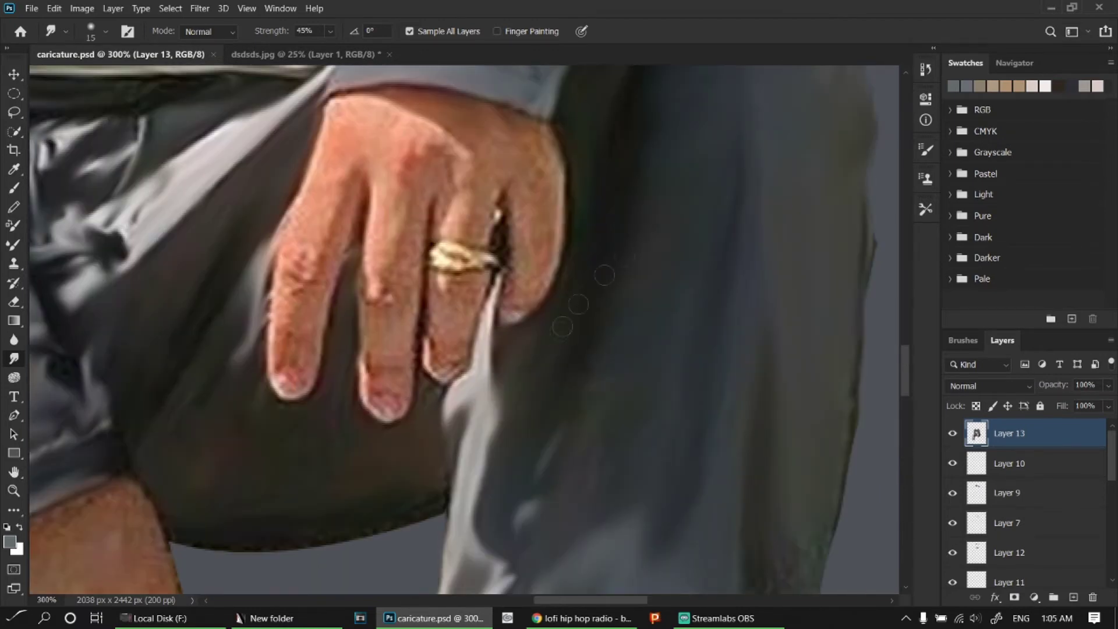
- Smudge the grainy fabric right of the zipper and blend it down along the zipper
{"action": "scroll", "coordinate": [628, 256], "scroll_direction": "down", "scroll_amount": 3}
{"action": "scroll", "coordinate": [595, 442], "scroll_direction": "right", "scroll_amount": 4}
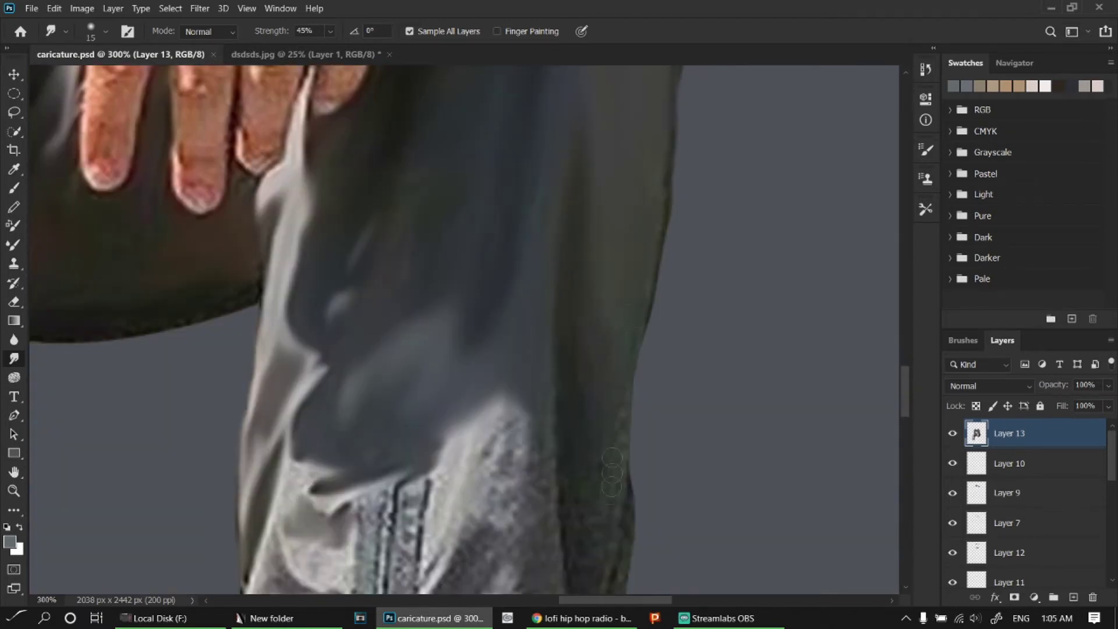
{"action": "left_click_drag", "start_coordinate": [611, 471], "coordinate": [687, 244]}
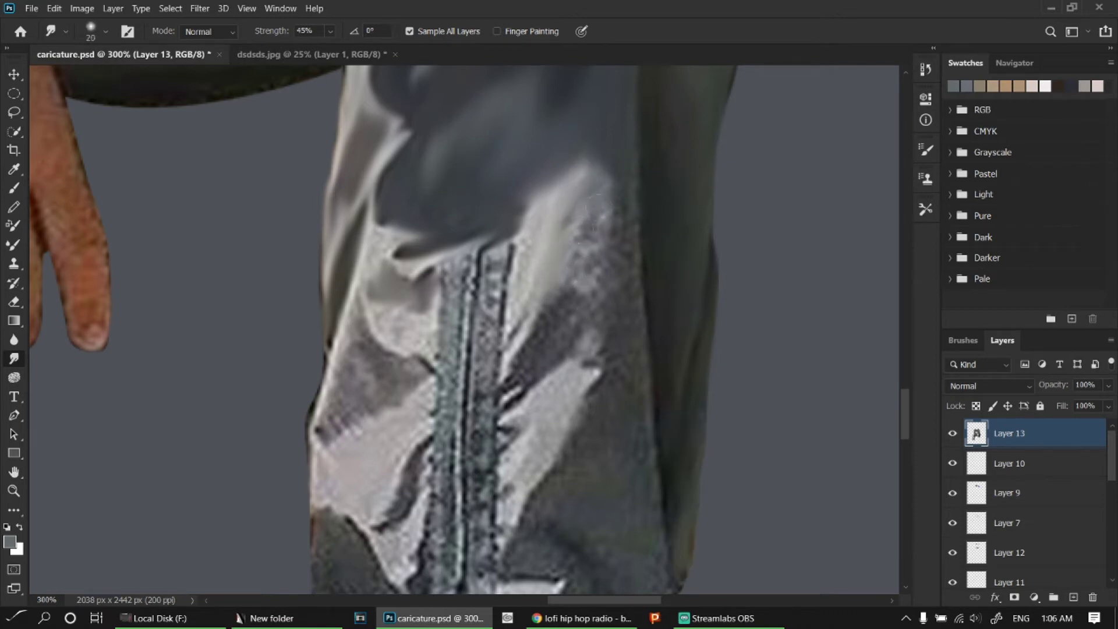
{"action": "left_click_drag", "start_coordinate": [594, 201], "coordinate": [512, 361]}
{"action": "mouse_move", "coordinate": [617, 233]}
{"action": "left_mouse_down"}
{"action": "mouse_move", "coordinate": [525, 443]}
{"action": "mouse_move", "coordinate": [495, 443]}
{"action": "left_mouse_up"}
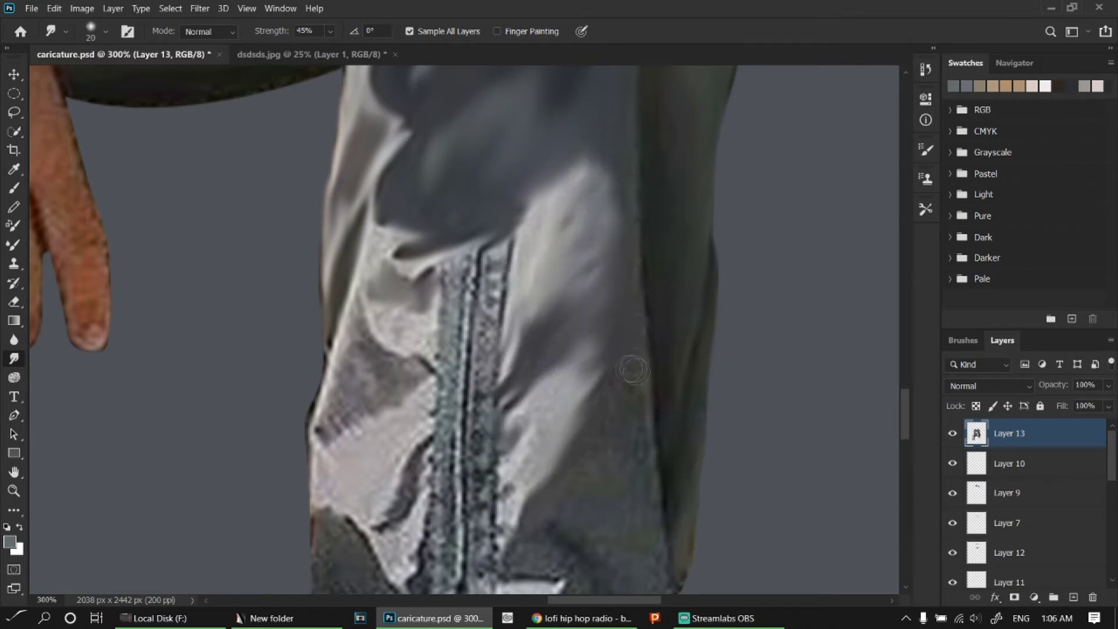
{"action": "mouse_move", "coordinate": [492, 251]}
{"action": "left_mouse_down"}
{"action": "mouse_move", "coordinate": [489, 477]}
{"action": "mouse_move", "coordinate": [449, 442]}
{"action": "mouse_move", "coordinate": [457, 512]}
{"action": "left_mouse_up"}
{"action": "mouse_move", "coordinate": [486, 500]}
{"action": "left_mouse_down"}
{"action": "mouse_move", "coordinate": [550, 319]}
{"action": "mouse_move", "coordinate": [561, 448]}
{"action": "left_mouse_up"}
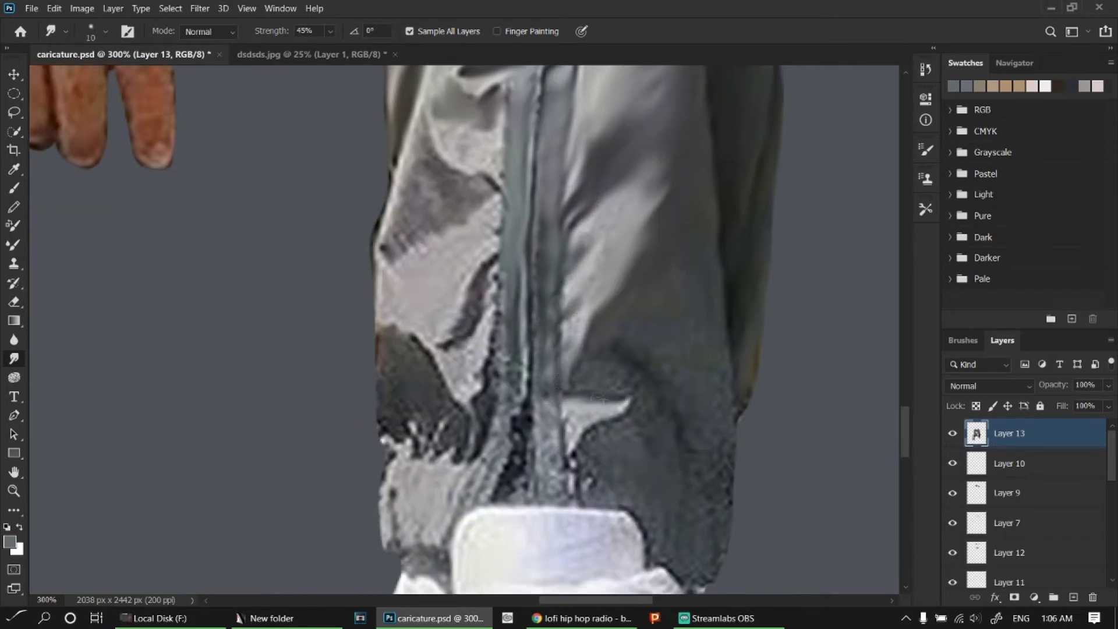
- With a larger smudge brush, smooth the jagged fabric left of and beside the zipper
{"action": "key", "text": "bracketright"}
{"action": "key", "text": "bracketright"}
{"action": "left_click_drag", "start_coordinate": [524, 349], "coordinate": [600, 547]}
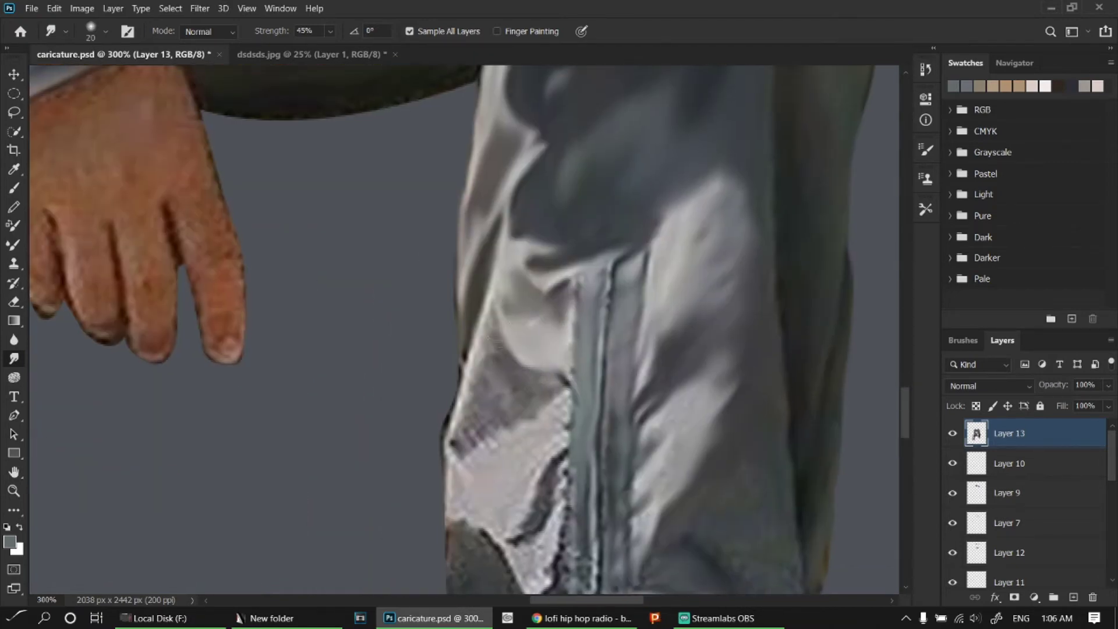
{"action": "left_click_drag", "start_coordinate": [501, 419], "coordinate": [512, 332]}
{"action": "left_click_drag", "start_coordinate": [495, 483], "coordinate": [508, 358]}
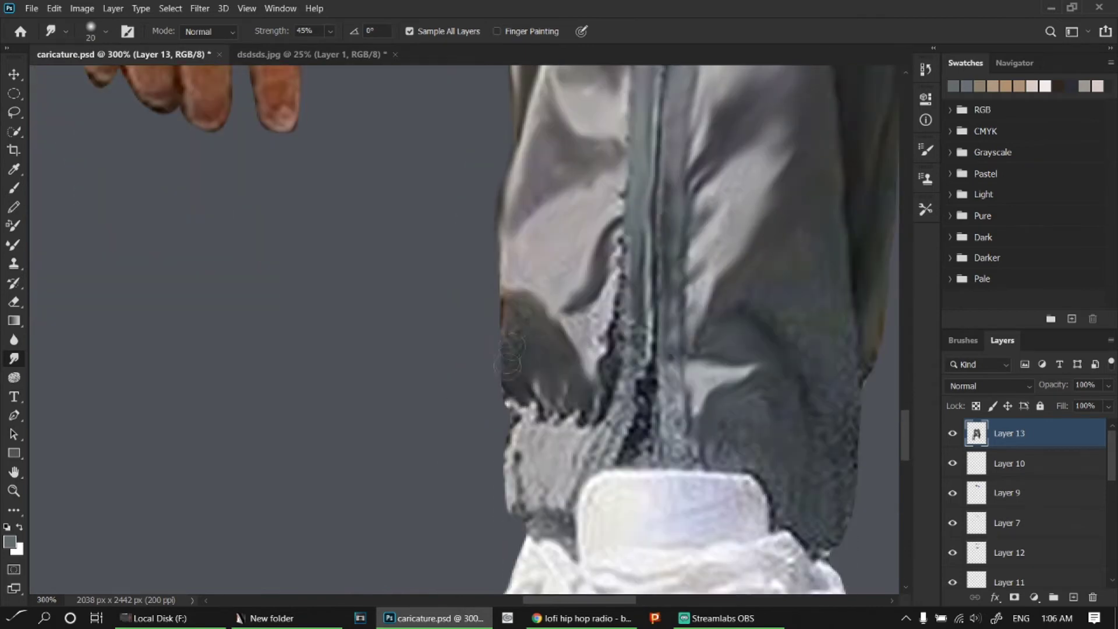
{"action": "left_click_drag", "start_coordinate": [614, 245], "coordinate": [609, 396]}
{"action": "left_click_drag", "start_coordinate": [629, 337], "coordinate": [640, 466]}
{"action": "left_click_drag", "start_coordinate": [524, 384], "coordinate": [542, 524]}
{"action": "left_click_drag", "start_coordinate": [588, 390], "coordinate": [524, 420]}
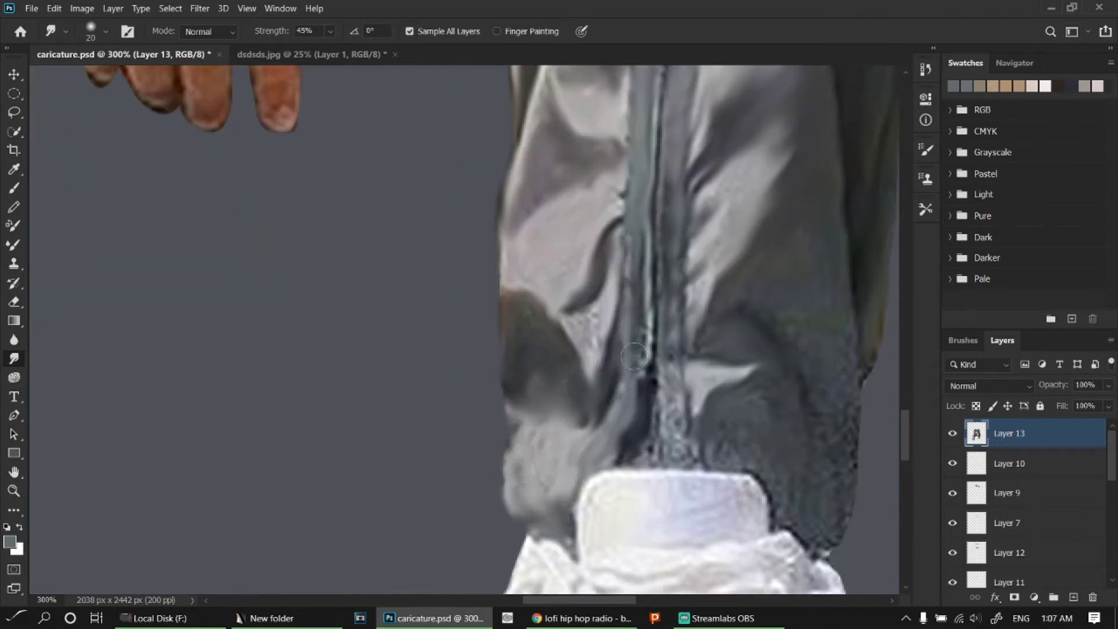
{"action": "left_click_drag", "start_coordinate": [634, 355], "coordinate": [682, 408]}
{"action": "left_click_drag", "start_coordinate": [745, 428], "coordinate": [591, 419]}
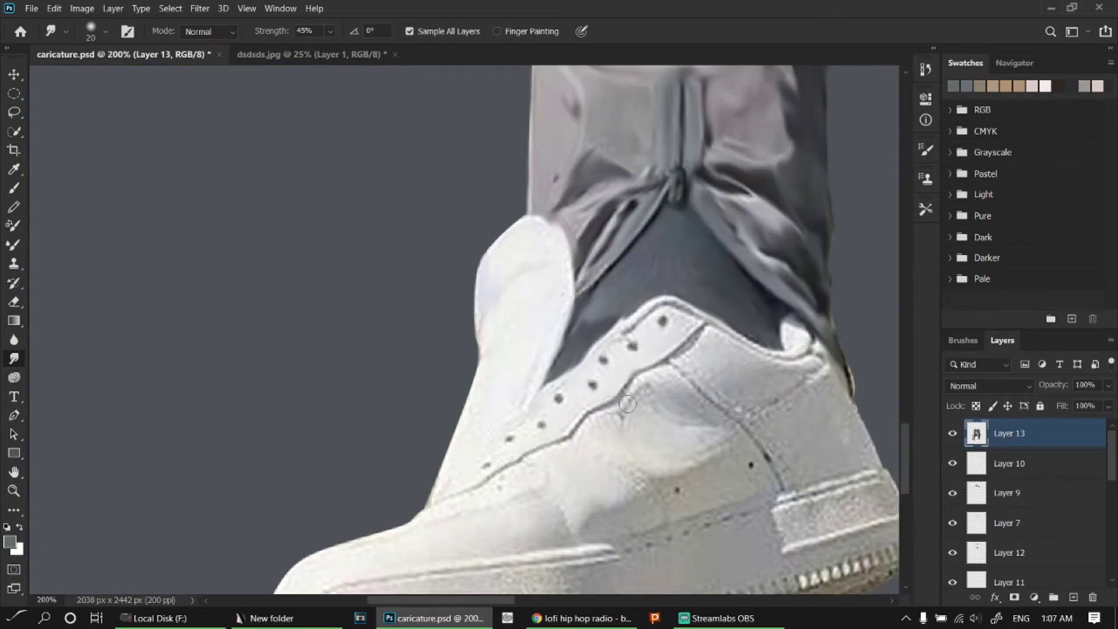
- Smudge the sneaker's eyestay and side panel smooth
{"action": "left_click_drag", "start_coordinate": [627, 404], "coordinate": [749, 391]}
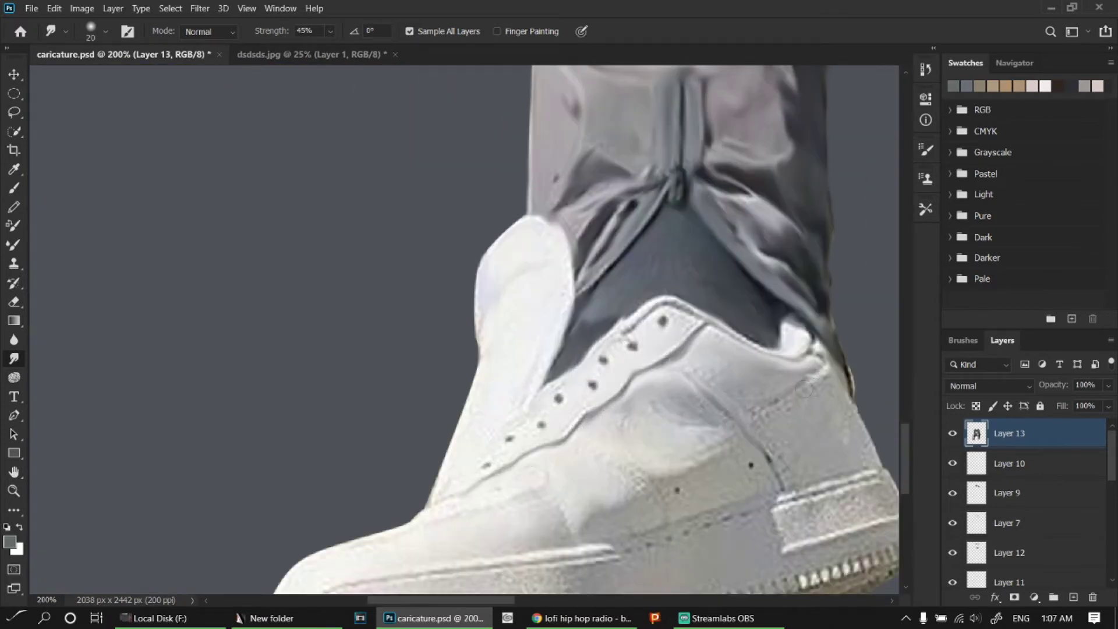
{"action": "scroll", "coordinate": [792, 431], "scroll_direction": "down", "scroll_amount": 2}
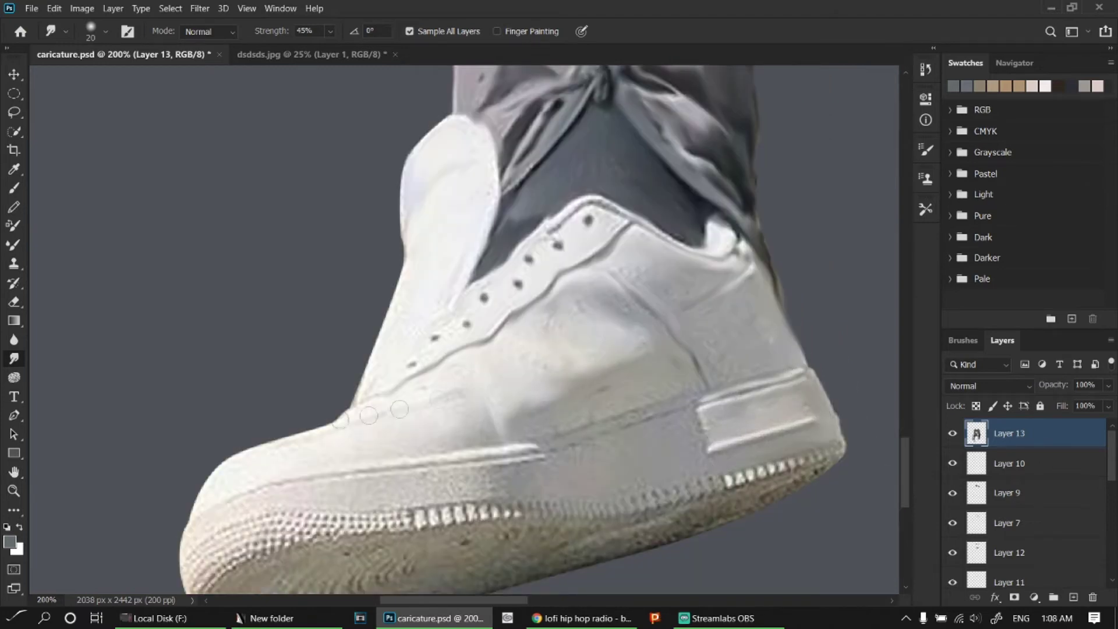
{"action": "scroll", "coordinate": [424, 355], "scroll_direction": "down", "scroll_amount": 2}
{"action": "scroll", "coordinate": [424, 355], "scroll_direction": "left", "scroll_amount": 3}
{"action": "scroll", "coordinate": [761, 363], "scroll_direction": "down", "scroll_amount": 1}
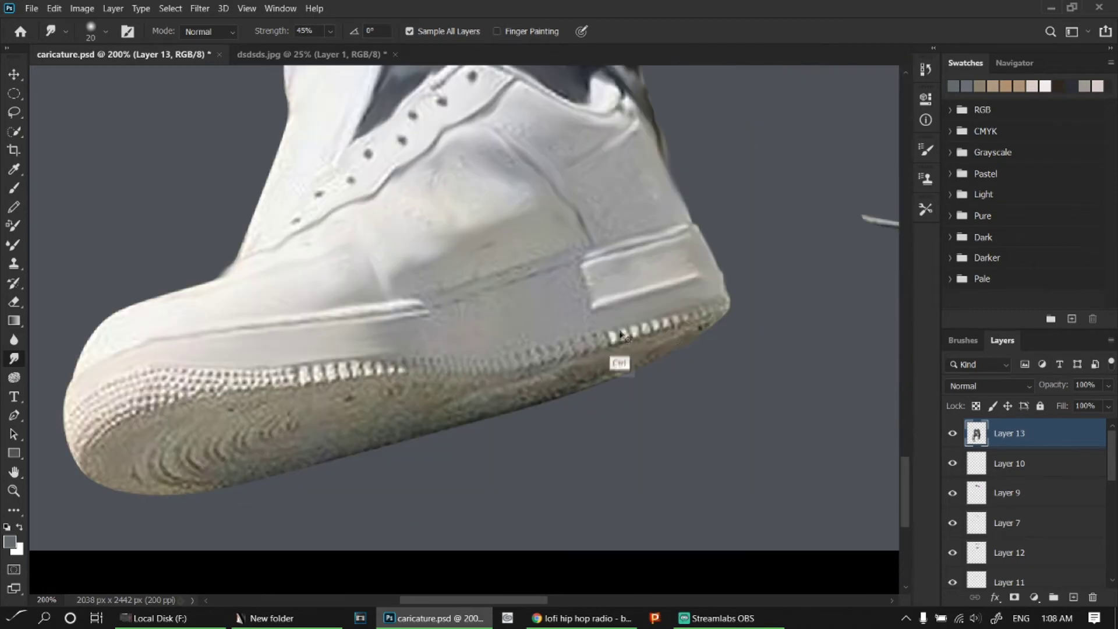
{"action": "scroll", "coordinate": [756, 78], "scroll_direction": "right", "scroll_amount": 3}
- Blend the dotted toe and sole texture and the heel stitching into soft paint
{"action": "left_click_drag", "start_coordinate": [174, 358], "coordinate": [198, 400]}
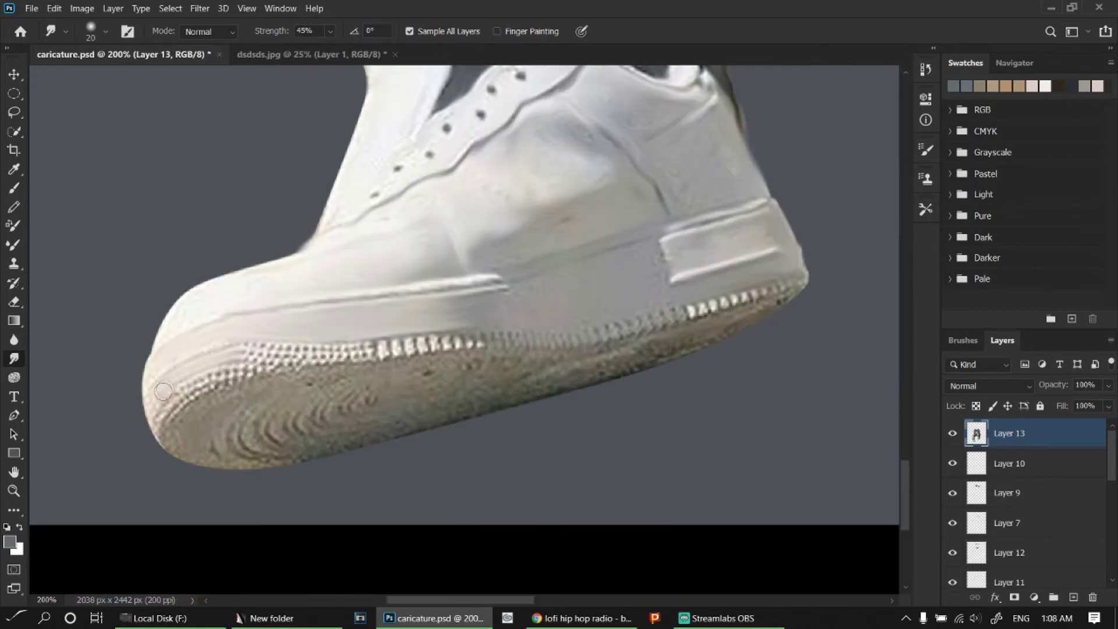
{"action": "left_click_drag", "start_coordinate": [361, 350], "coordinate": [189, 394]}
{"action": "mouse_move", "coordinate": [210, 460]}
{"action": "left_mouse_down"}
{"action": "mouse_move", "coordinate": [483, 347]}
{"action": "mouse_move", "coordinate": [291, 364]}
{"action": "left_mouse_up"}
{"action": "mouse_move", "coordinate": [681, 314]}
{"action": "left_mouse_down"}
{"action": "mouse_move", "coordinate": [783, 288]}
{"action": "mouse_move", "coordinate": [804, 302]}
{"action": "mouse_move", "coordinate": [535, 318]}
{"action": "left_mouse_up"}
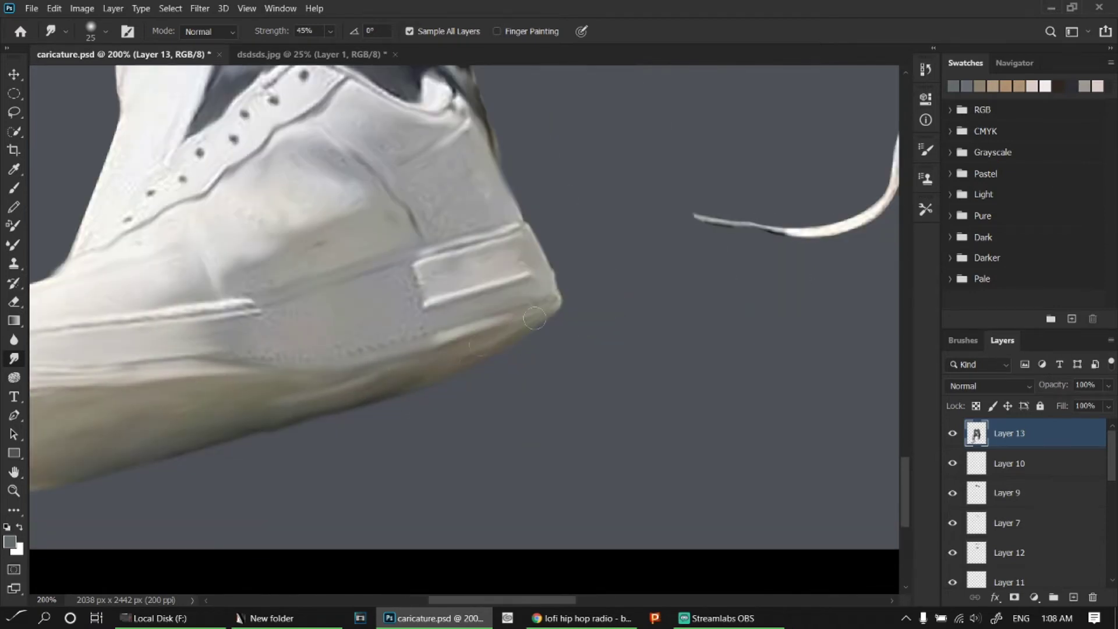
- Save the caricature and zoom out to review the whole figure
{"action": "key", "text": "ctrl+minus"}
{"action": "key", "text": "ctrl+plus"}
{"action": "key", "text": "ctrl+s"}
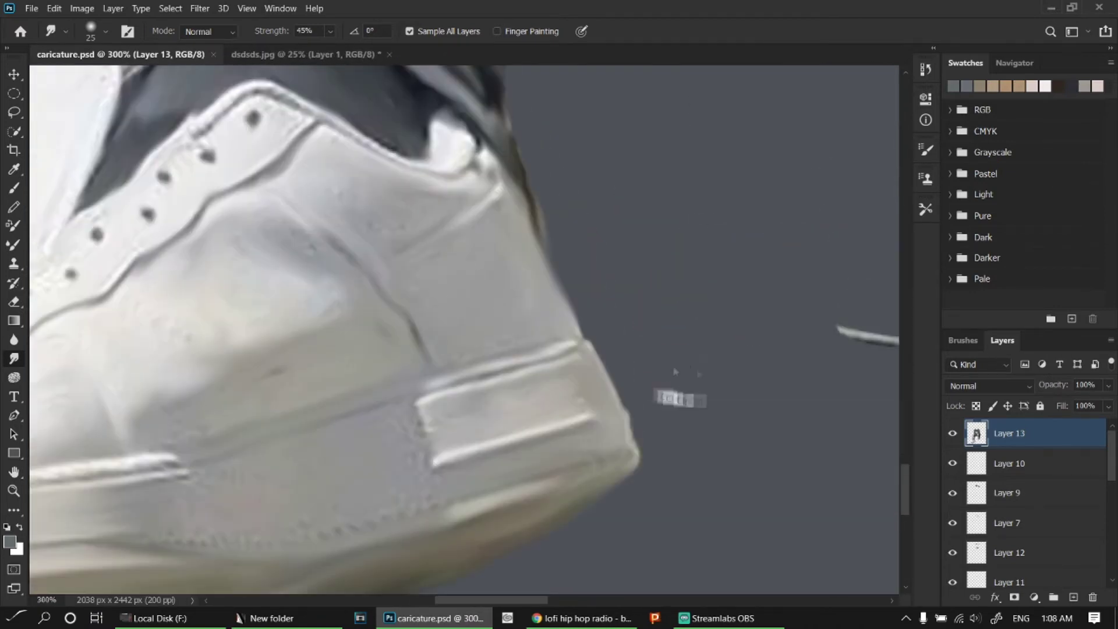
{"action": "key", "text": "ctrl+minus"}
{"action": "scroll", "coordinate": [563, 389], "scroll_direction": "up", "scroll_amount": 5}
{"action": "key", "text": "ctrl+plus"}
- With a smaller smudge brush, soften the right shoe's laces, stitching and sole bottom
{"action": "key", "text": "bracketleft"}
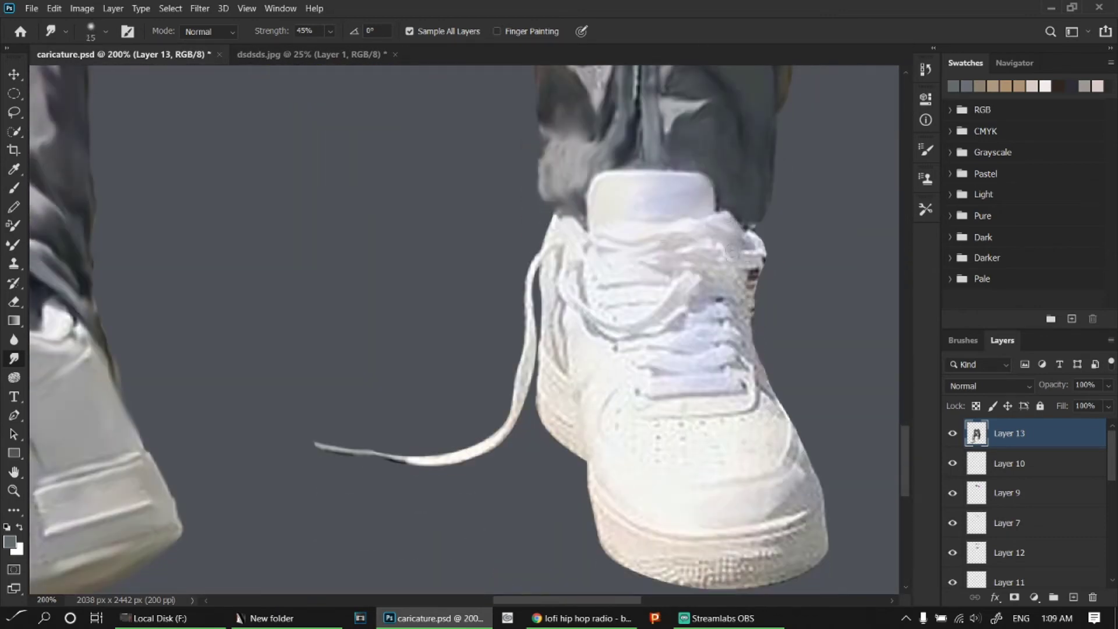
{"action": "mouse_move", "coordinate": [580, 299]}
{"action": "left_mouse_down"}
{"action": "mouse_move", "coordinate": [609, 302]}
{"action": "mouse_move", "coordinate": [562, 365]}
{"action": "left_mouse_up"}
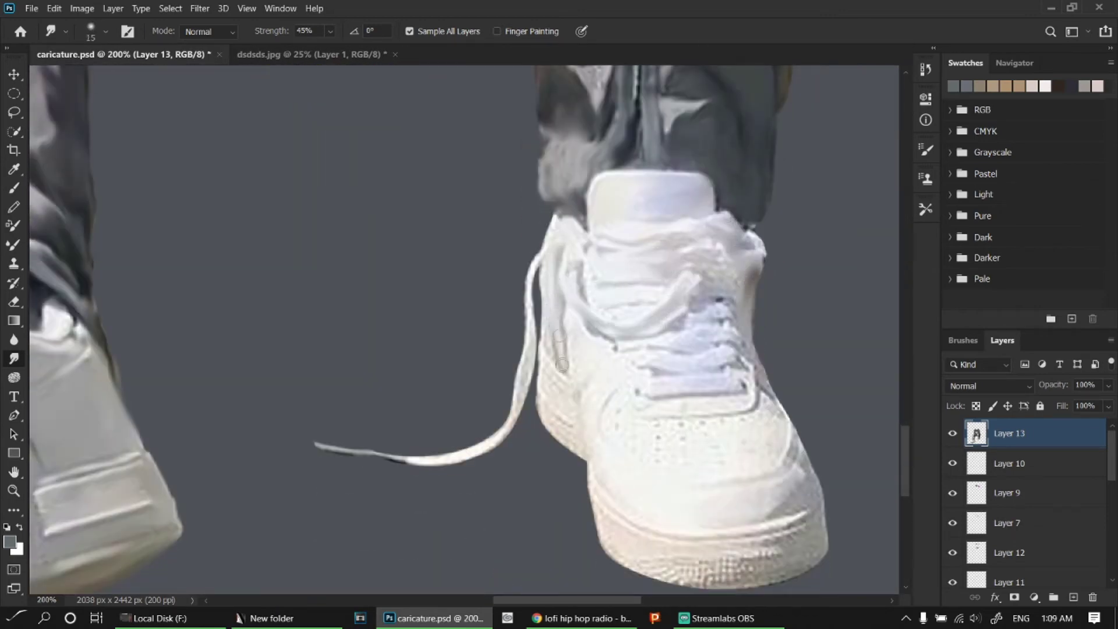
{"action": "mouse_move", "coordinate": [522, 398]}
{"action": "left_mouse_down"}
{"action": "mouse_move", "coordinate": [349, 451]}
{"action": "mouse_move", "coordinate": [484, 434]}
{"action": "left_mouse_up"}
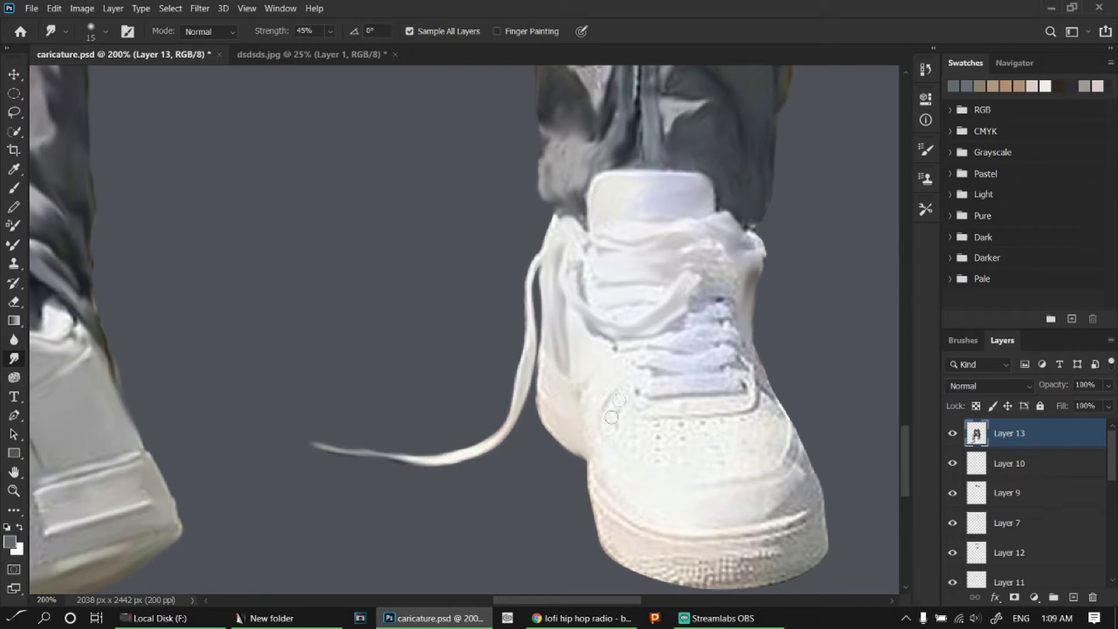
{"action": "mouse_move", "coordinate": [746, 367]}
{"action": "left_mouse_down"}
{"action": "mouse_move", "coordinate": [713, 306]}
{"action": "mouse_move", "coordinate": [757, 410]}
{"action": "mouse_move", "coordinate": [666, 462]}
{"action": "left_mouse_up"}
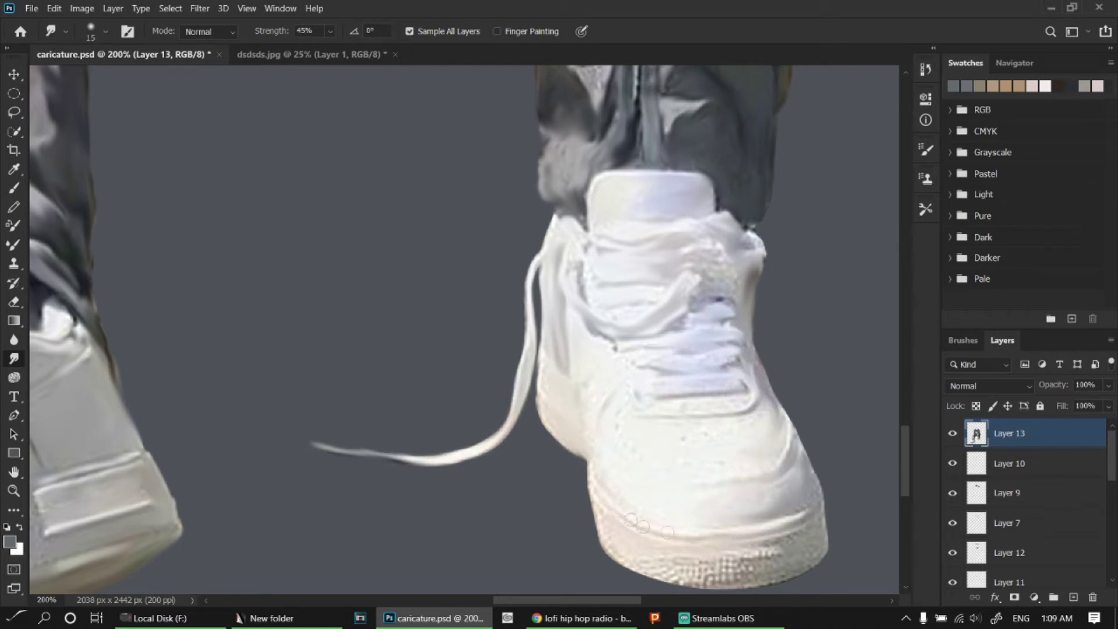
{"action": "mouse_move", "coordinate": [668, 559]}
{"action": "left_mouse_down"}
{"action": "mouse_move", "coordinate": [769, 550]}
{"action": "mouse_move", "coordinate": [824, 463]}
{"action": "left_mouse_up"}
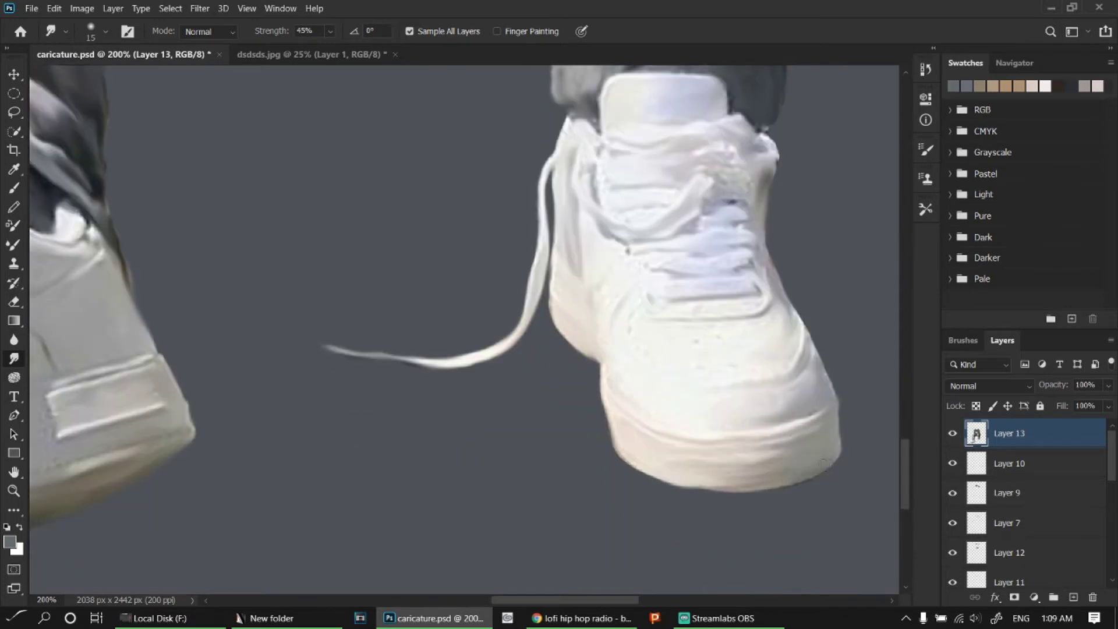
- Look over the trousers and sneakers, enlarge the brush, and save the file
{"action": "scroll", "coordinate": [672, 232], "scroll_direction": "up", "scroll_amount": 3}
{"action": "scroll", "coordinate": [672, 232], "scroll_direction": "down", "scroll_amount": 3}
{"action": "scroll", "coordinate": [672, 232], "scroll_direction": "up", "scroll_amount": 3}
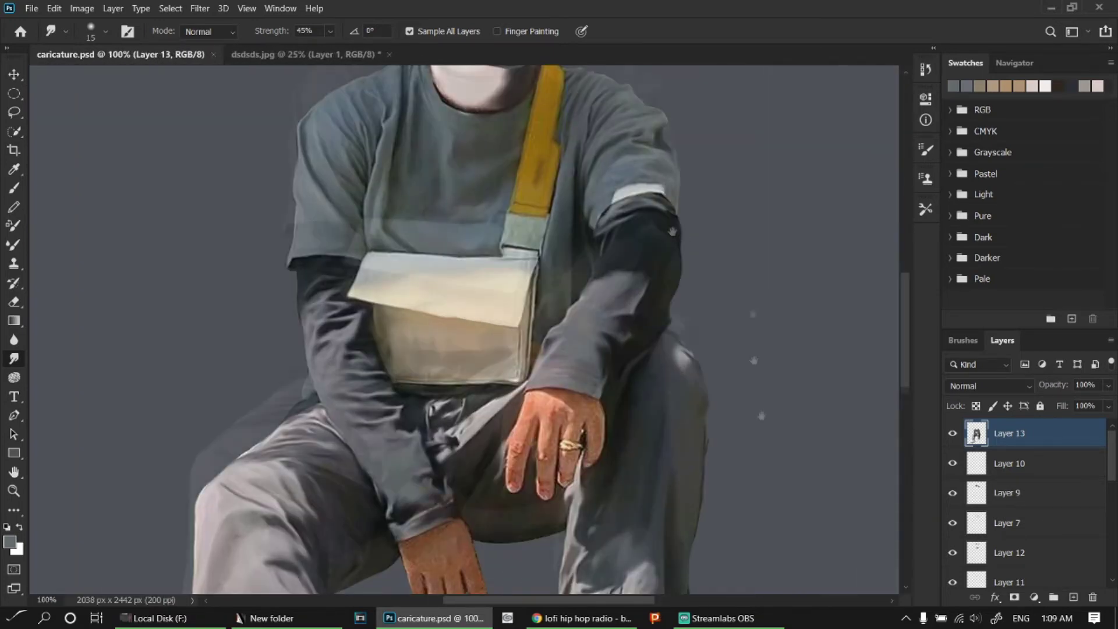
{"action": "scroll", "coordinate": [672, 232], "scroll_direction": "down", "scroll_amount": 5}
{"action": "key", "text": "bracketright"}
{"action": "key", "text": "bracketright"}
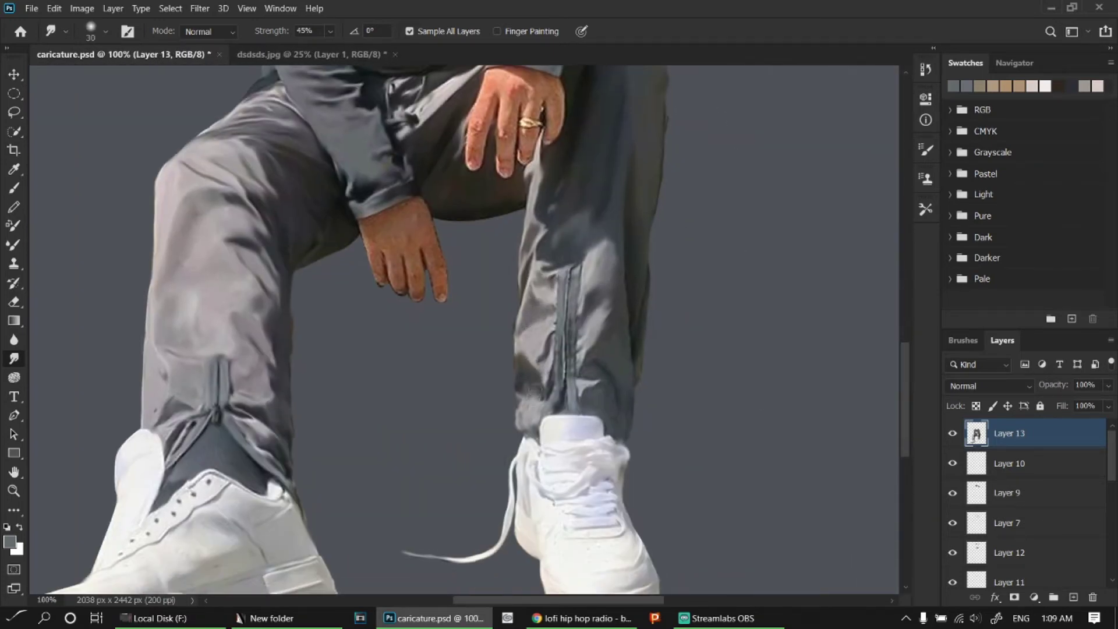
{"action": "key", "text": "ctrl+s"}
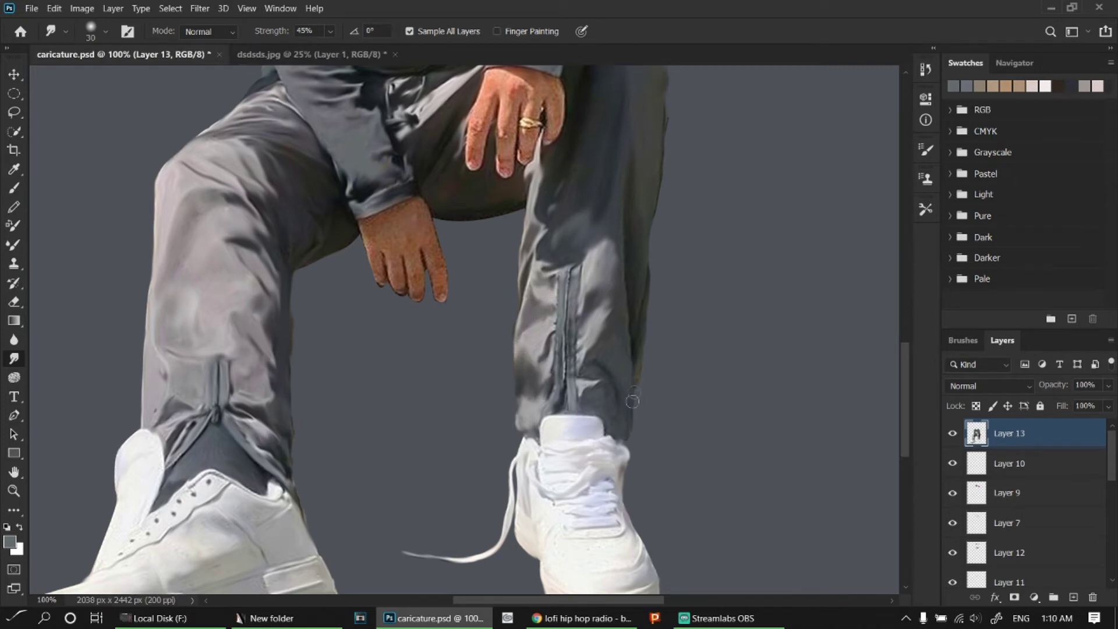
{"action": "scroll", "coordinate": [654, 324], "scroll_direction": "down", "scroll_amount": 3}
{"action": "scroll", "coordinate": [672, 303], "scroll_direction": "up", "scroll_amount": 3}
{"action": "scroll", "coordinate": [833, 475], "scroll_direction": "up", "scroll_amount": 2}
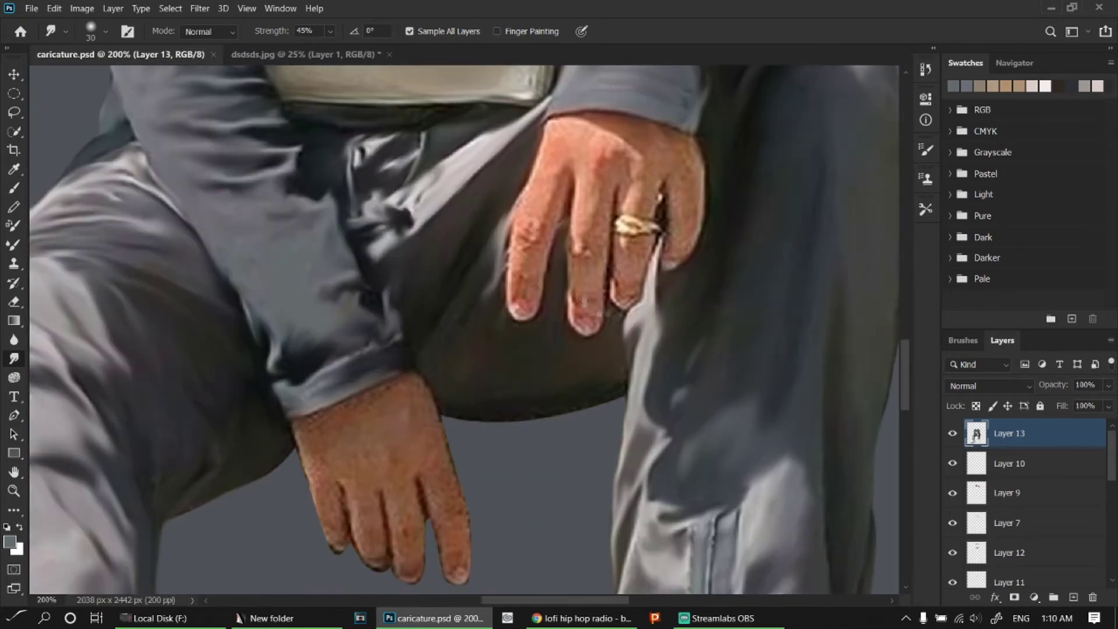
- Quick-select the lower resting hand on Layer 1, excluding the sleeve
{"action": "key", "text": "w"}
{"action": "scroll", "coordinate": [1025, 506], "scroll_direction": "down", "scroll_amount": 5}
{"action": "left_click", "coordinate": [1008, 545]}
{"action": "scroll", "coordinate": [515, 404], "scroll_direction": "down", "scroll_amount": 4}
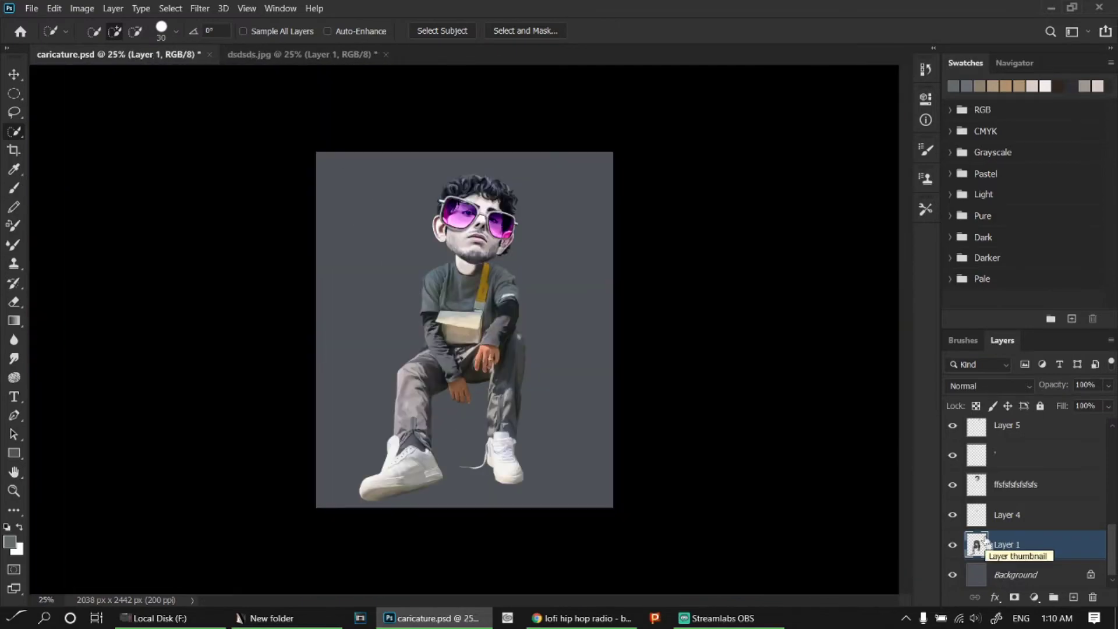
{"action": "scroll", "coordinate": [514, 403], "scroll_direction": "up", "scroll_amount": 2}
{"action": "scroll", "coordinate": [515, 403], "scroll_direction": "up", "scroll_amount": 2}
{"action": "left_click_drag", "start_coordinate": [407, 396], "coordinate": [478, 501]}
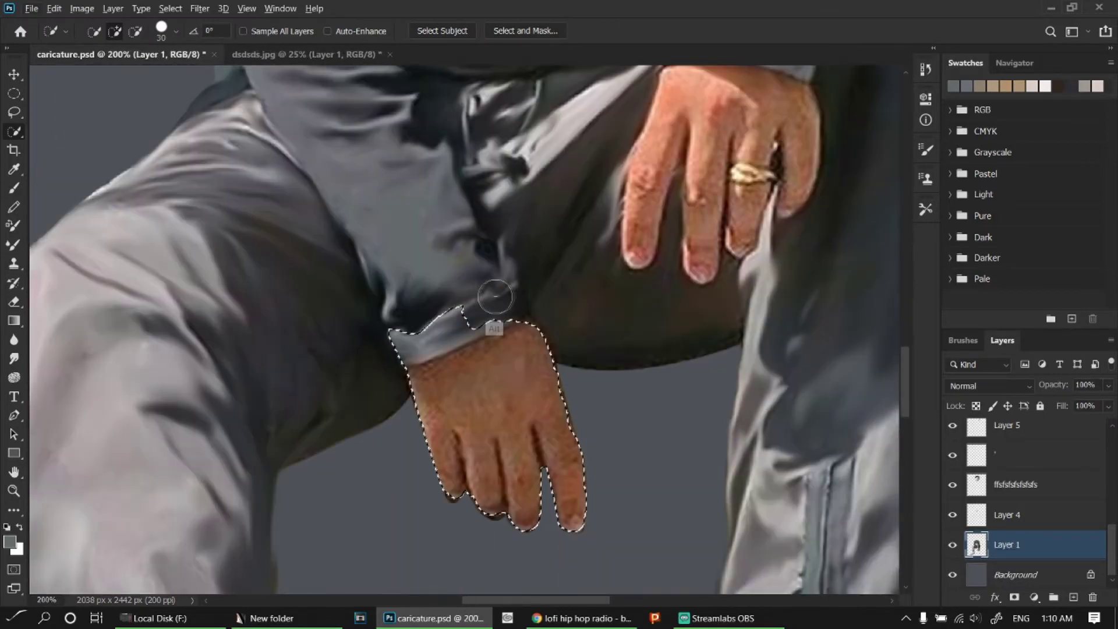
{"action": "left_click_drag", "start_coordinate": [496, 297], "coordinate": [419, 343]}
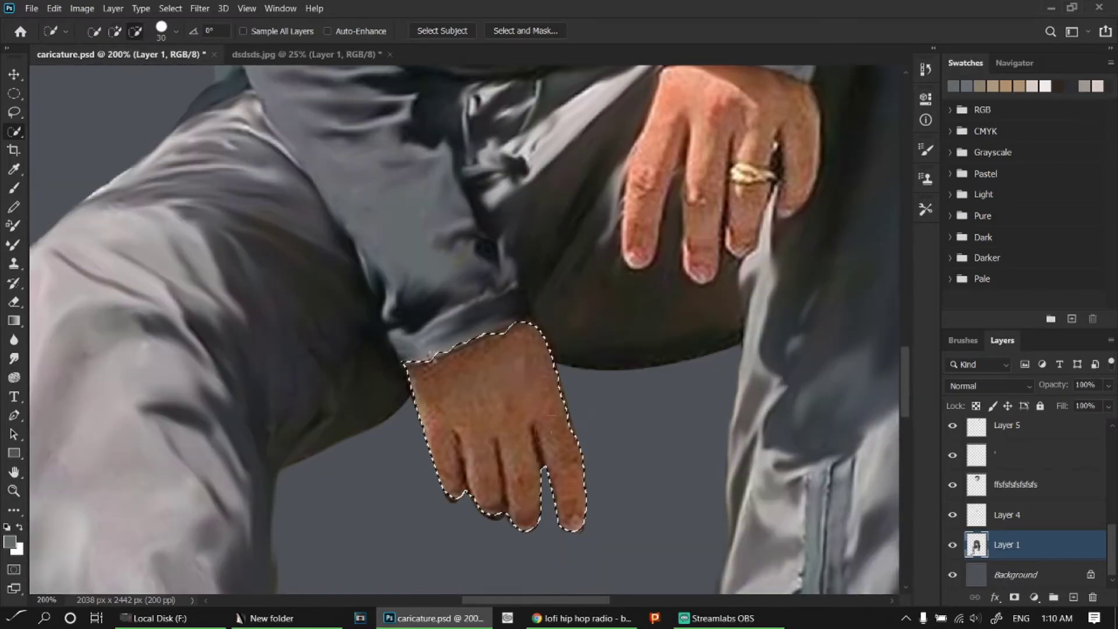
- Raise the hand's saturation with Hue/Saturation and adjust its Levels
{"action": "key", "text": "ctrl+u"}
{"action": "left_click_drag", "start_coordinate": [880, 377], "coordinate": [899, 377]}
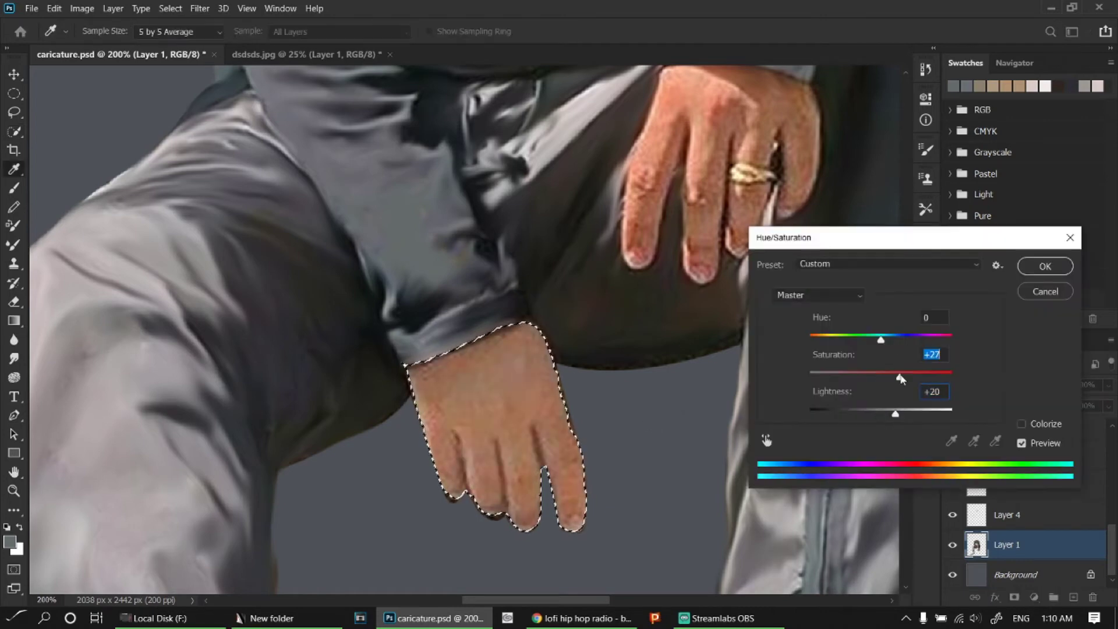
{"action": "left_click", "coordinate": [1026, 271]}
{"action": "key", "text": "ctrl+l"}
{"action": "left_click_drag", "start_coordinate": [662, 368], "coordinate": [696, 369]}
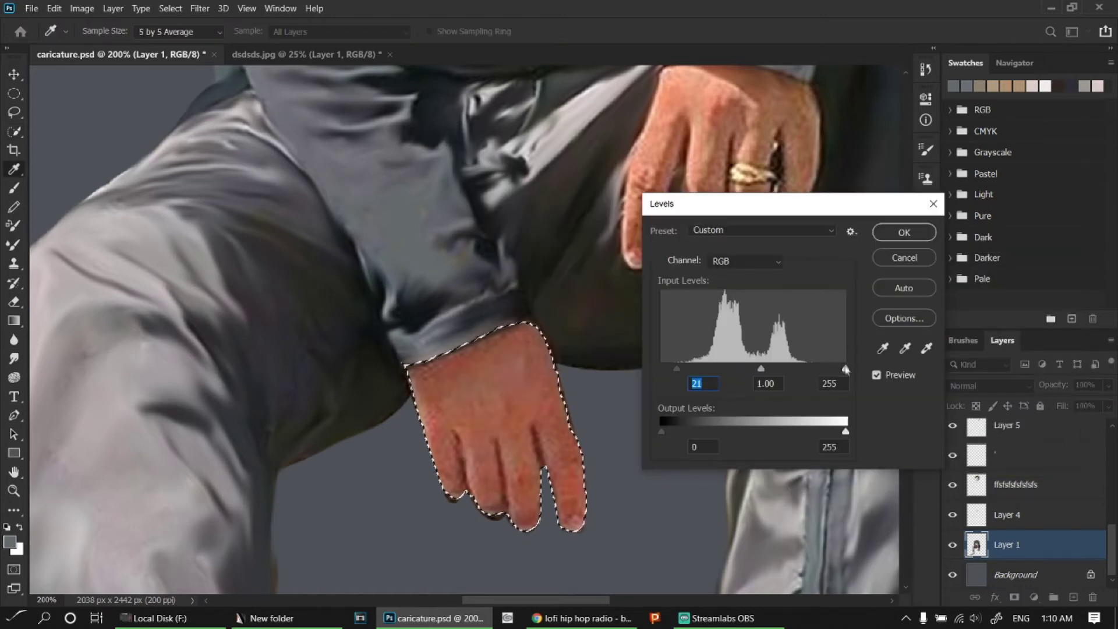
{"action": "left_click_drag", "start_coordinate": [845, 368], "coordinate": [789, 369]}
{"action": "key", "text": "Return"}
- Desaturate, slightly darken and hue-shift the hand with Hue/Saturation
{"action": "scroll", "coordinate": [674, 309], "scroll_direction": "down", "scroll_amount": 5}
{"action": "scroll", "coordinate": [674, 308], "scroll_direction": "up", "scroll_amount": 2}
{"action": "key", "text": "ctrl+u"}
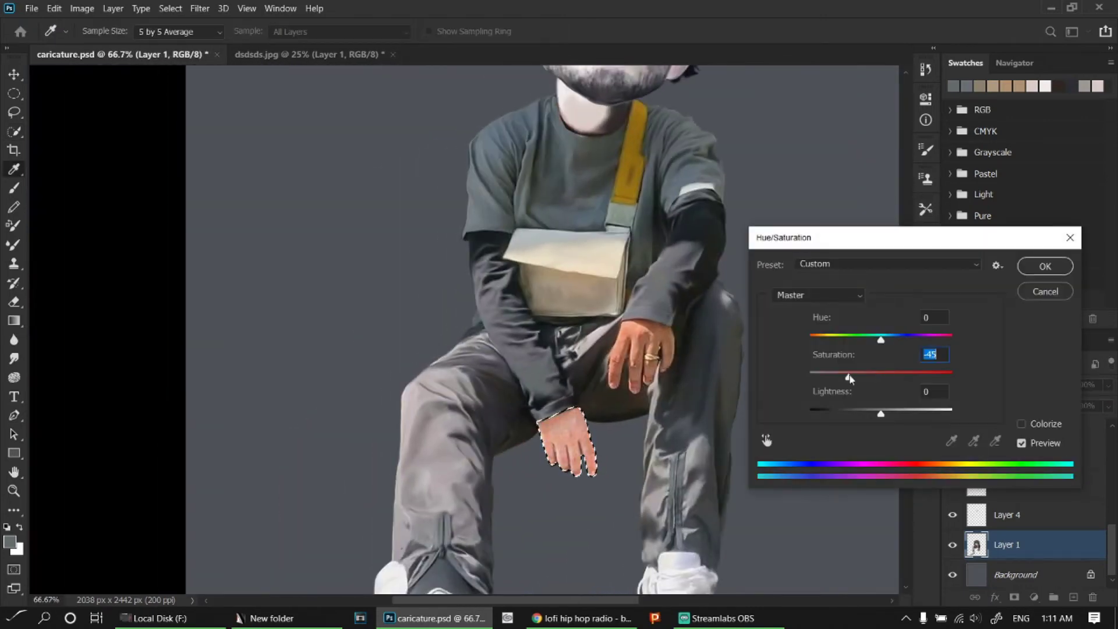
{"action": "left_click_drag", "start_coordinate": [881, 377], "coordinate": [851, 377]}
{"action": "left_click_drag", "start_coordinate": [880, 413], "coordinate": [874, 413]}
{"action": "left_click_drag", "start_coordinate": [880, 340], "coordinate": [879, 339]}
{"action": "left_click", "coordinate": [1029, 274]}
- Apply Levels with RGB, Blue and Green channel tweaks to push the hand toward pink
{"action": "key", "text": "ctrl+l"}
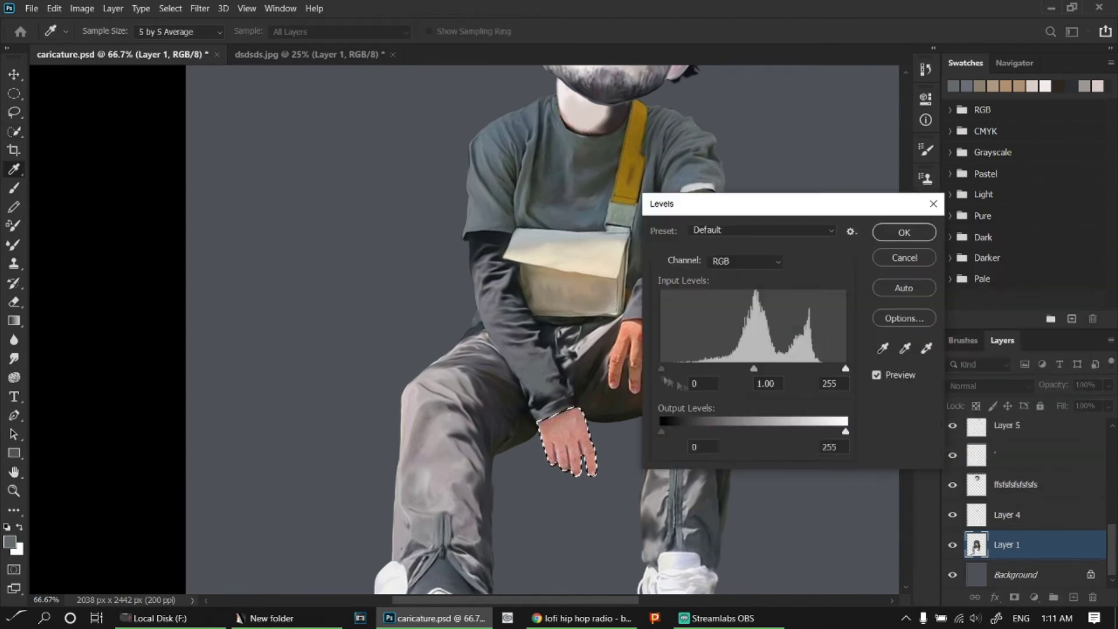
{"action": "left_click_drag", "start_coordinate": [662, 369], "coordinate": [692, 368]}
{"action": "left_click_drag", "start_coordinate": [845, 368], "coordinate": [735, 368]}
{"action": "left_click", "coordinate": [745, 261]}
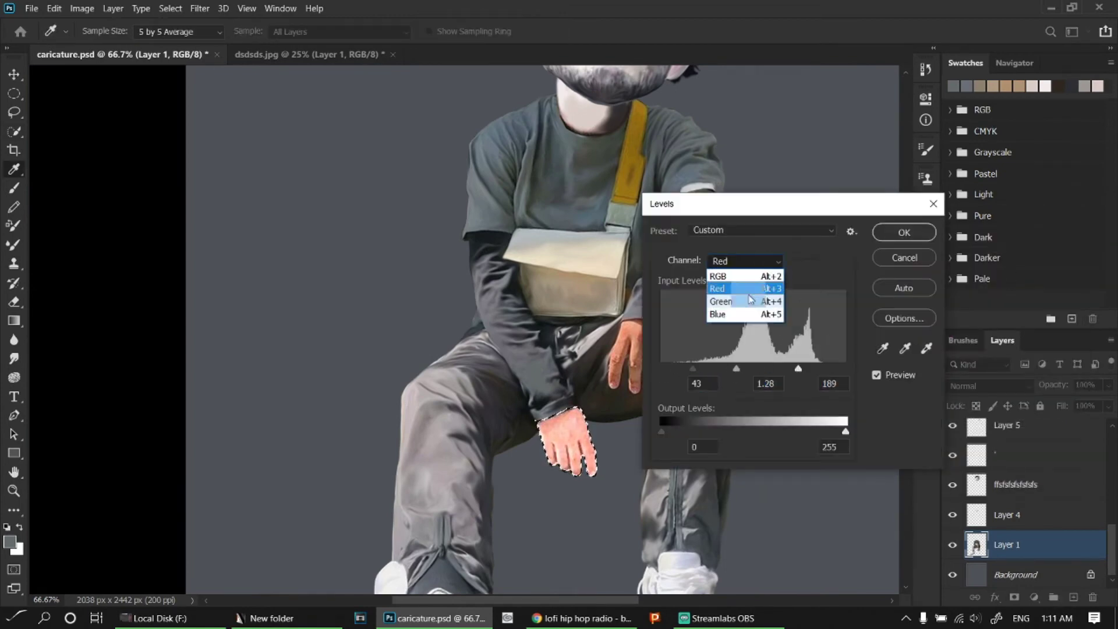
{"action": "left_click", "coordinate": [752, 308]}
{"action": "left_click_drag", "start_coordinate": [661, 368], "coordinate": [674, 368]}
{"action": "mouse_move", "coordinate": [759, 369]}
{"action": "left_mouse_down"}
{"action": "mouse_move", "coordinate": [732, 368]}
{"action": "mouse_move", "coordinate": [747, 369]}
{"action": "left_mouse_up"}
{"action": "left_click", "coordinate": [745, 261]}
{"action": "left_click", "coordinate": [751, 294]}
{"action": "left_click_drag", "start_coordinate": [661, 369], "coordinate": [674, 369]}
{"action": "left_click_drag", "start_coordinate": [846, 369], "coordinate": [834, 368]}
{"action": "key", "text": "alt+5"}
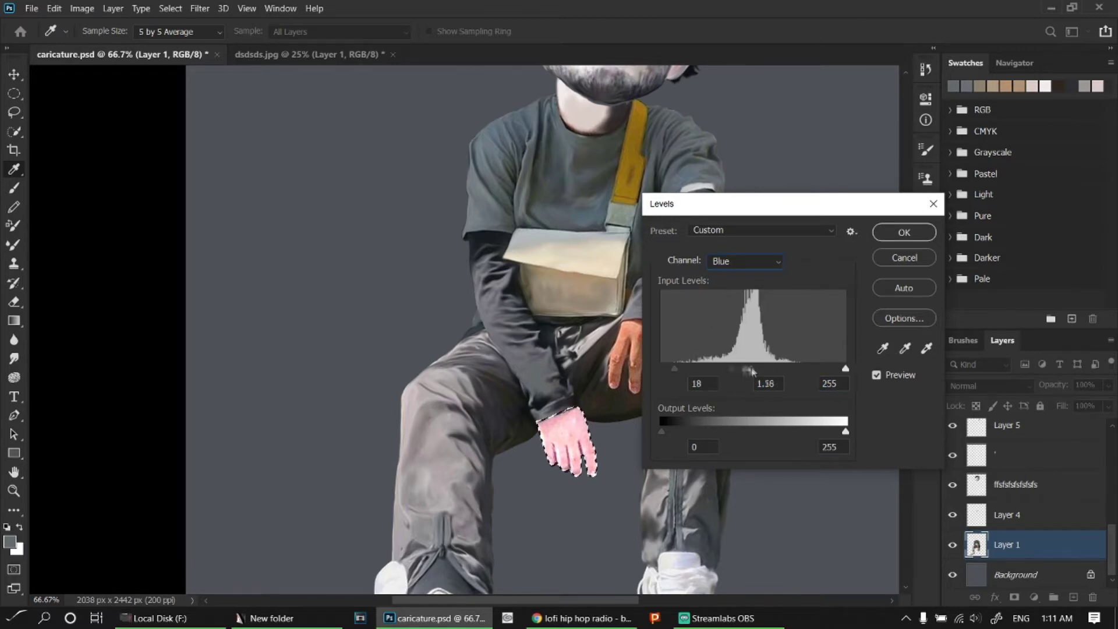
{"action": "key", "text": "Return"}
- Deselect the hand and zoom in on the pink result
{"action": "key", "text": "w"}
{"action": "key", "text": "ctrl+d"}
{"action": "scroll", "coordinate": [600, 354], "scroll_direction": "up", "scroll_amount": 2}
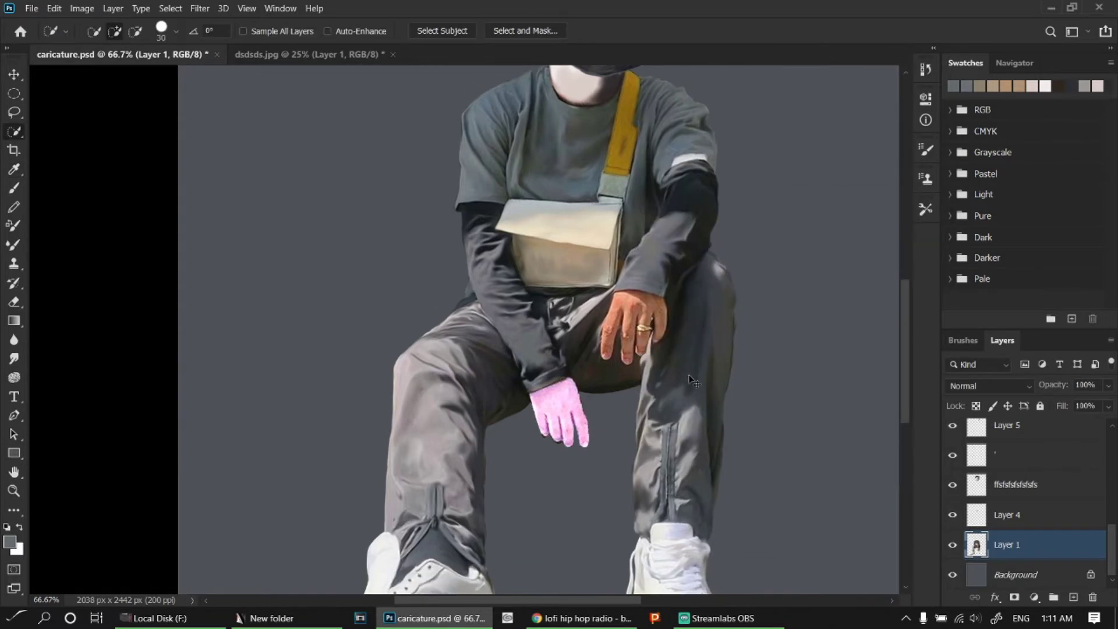
{"action": "scroll", "coordinate": [600, 354], "scroll_direction": "up", "scroll_amount": 3}
{"action": "key", "text": "bracketleft"}
{"action": "key", "text": "bracketleft"}
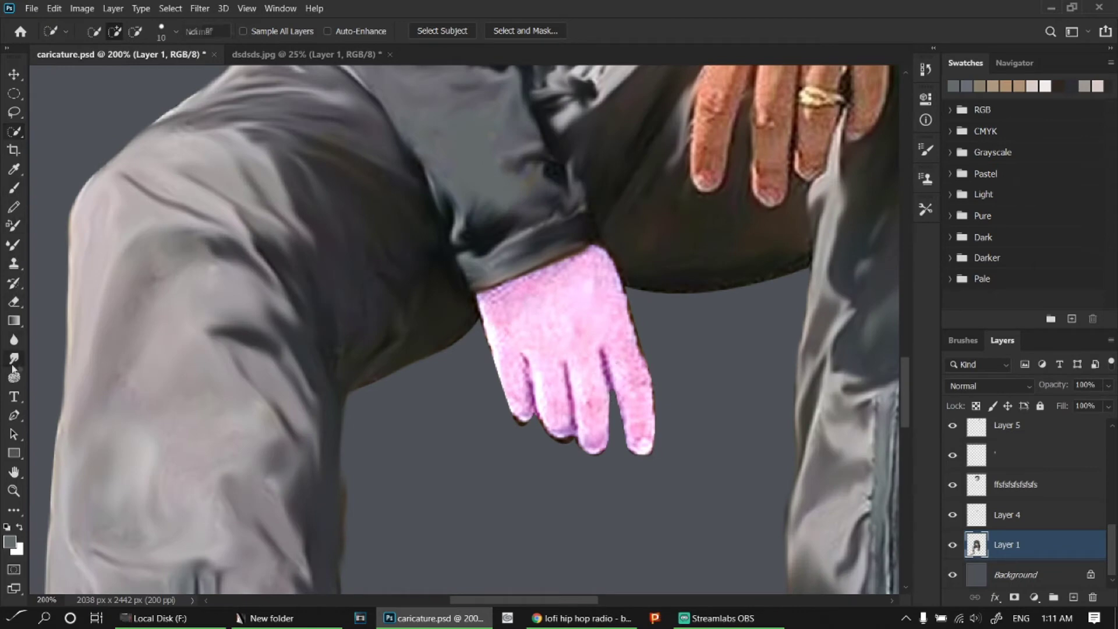
- Make the selected hand pinker with Hue/Saturation, then deselect it
{"action": "left_click", "coordinate": [14, 360]}
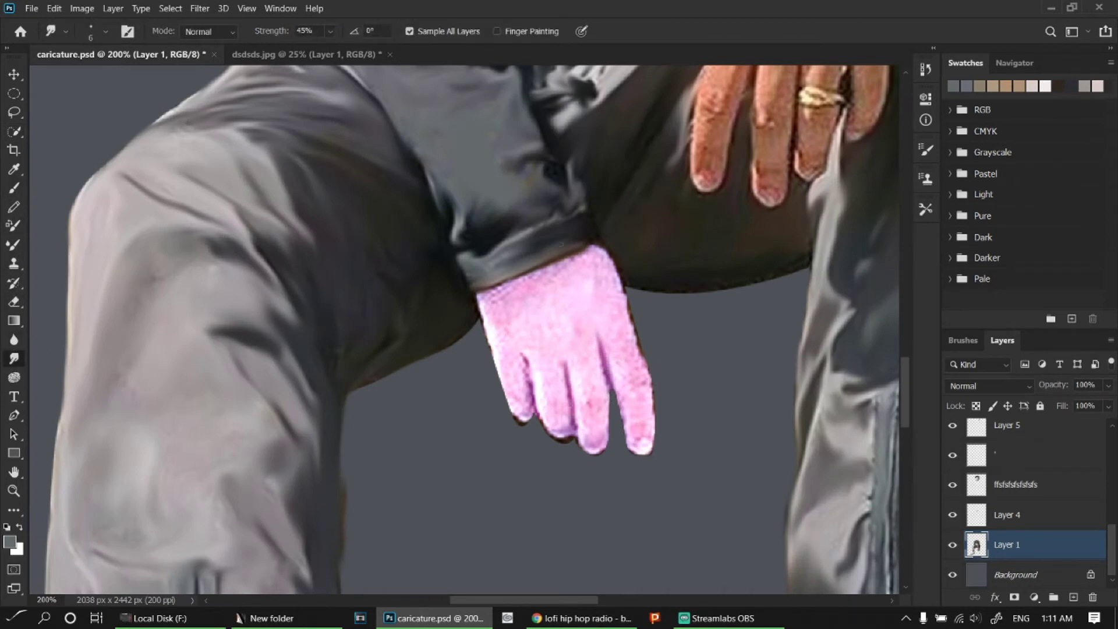
{"action": "key", "text": "ctrl+u"}
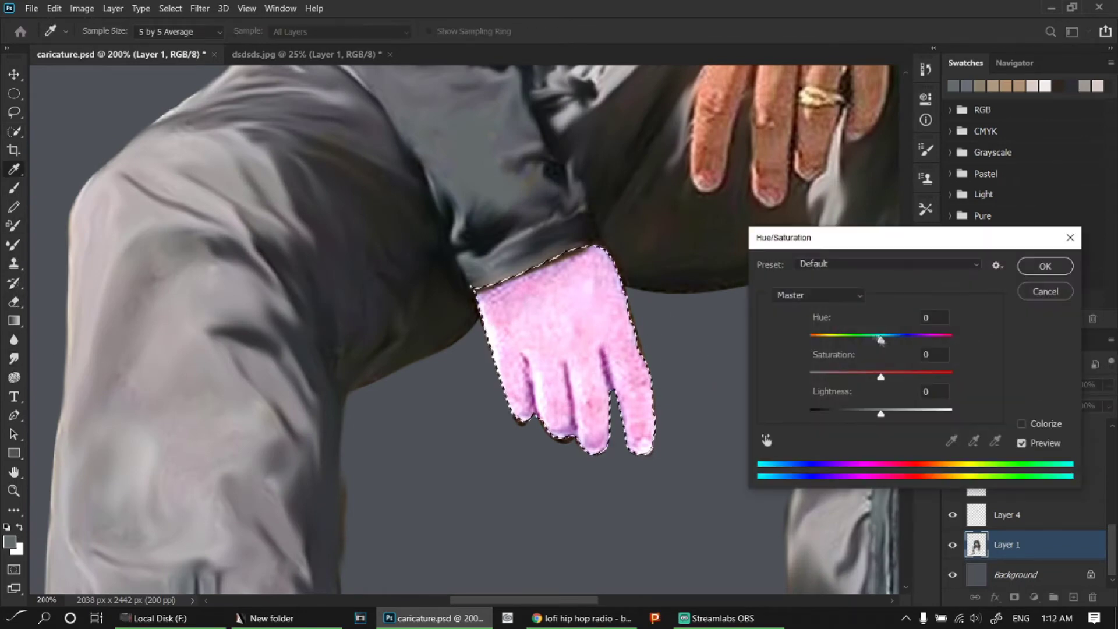
{"action": "left_click", "coordinate": [1045, 266]}
{"action": "key", "text": "ctrl+d"}
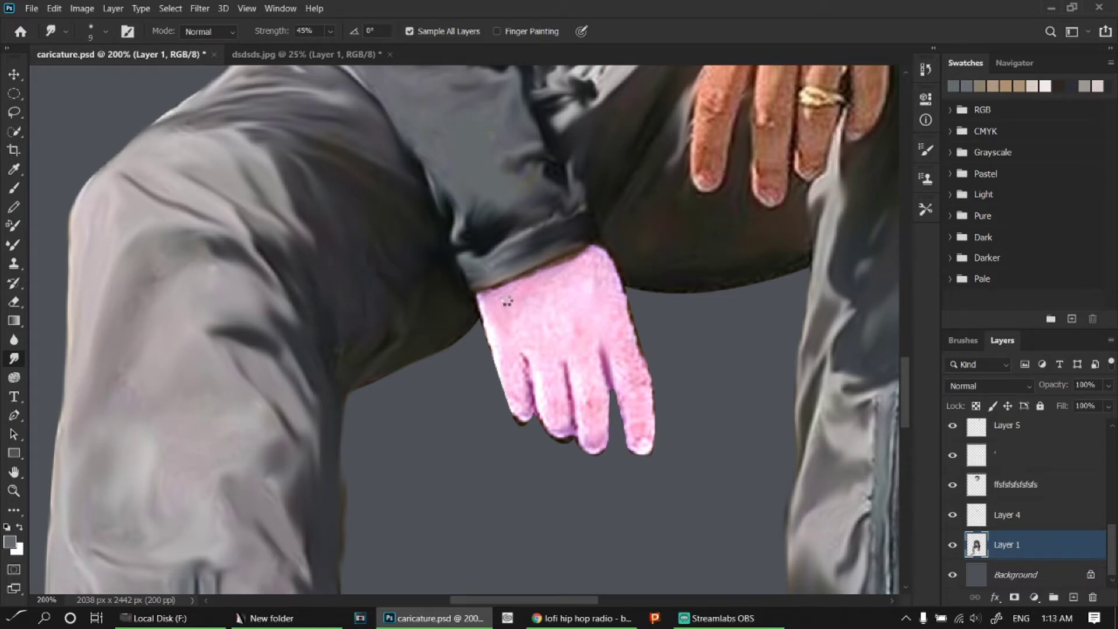
- On a new empty layer, smudge away the dark specks on the pink hand
{"action": "key", "text": "ctrl+shift+alt+n"}
{"action": "left_click", "coordinate": [54, 9]}
{"action": "key", "text": "Escape"}
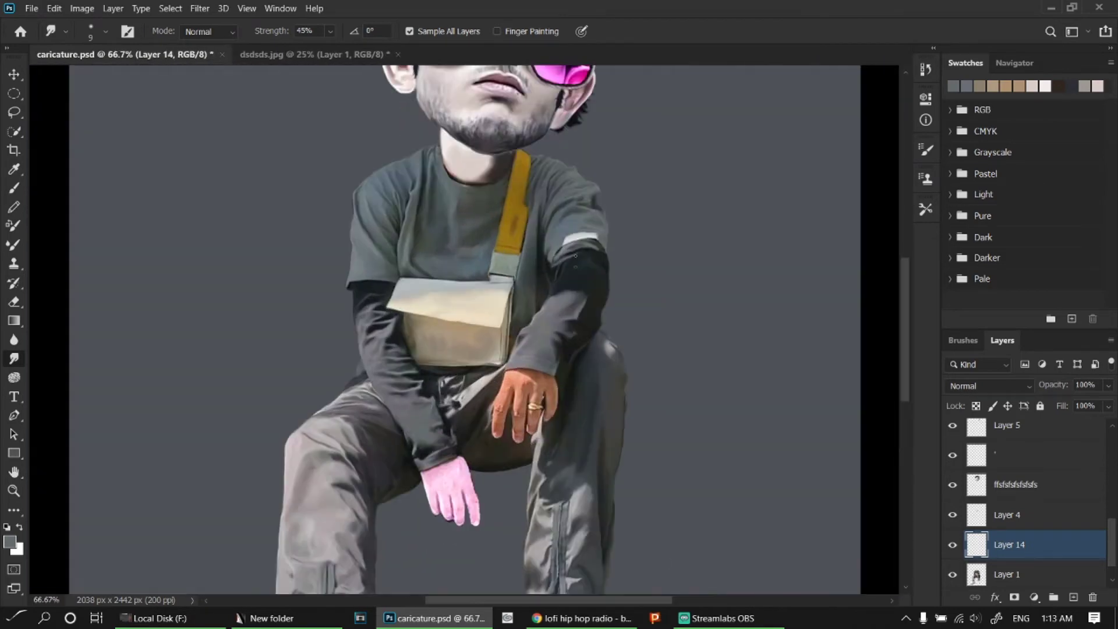
{"action": "left_click_drag", "start_coordinate": [505, 396], "coordinate": [501, 200]}
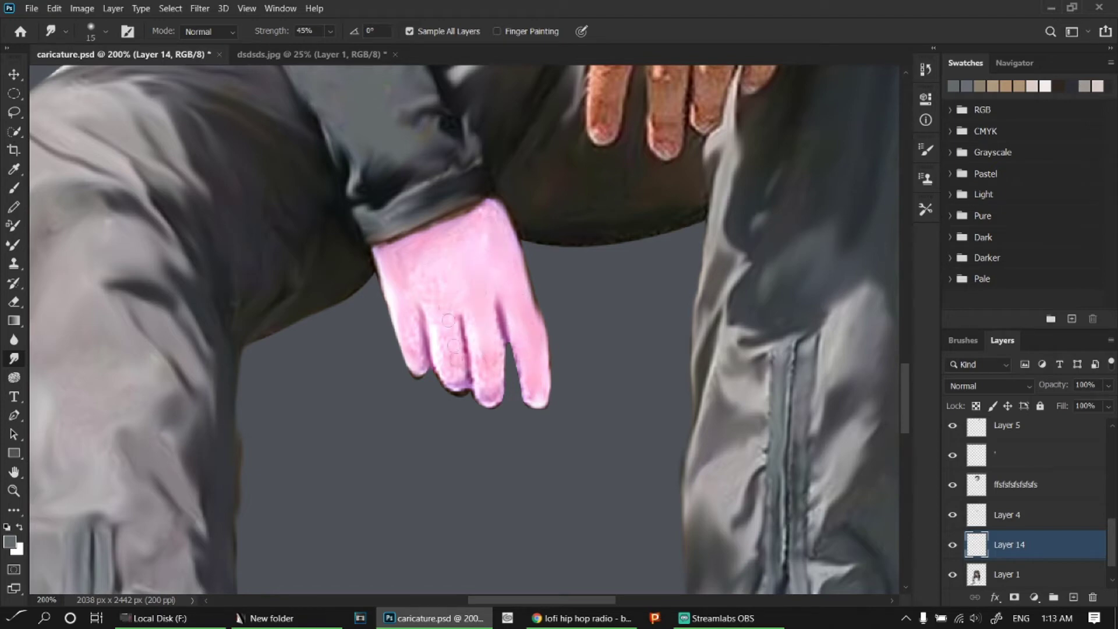
{"action": "left_click_drag", "start_coordinate": [449, 295], "coordinate": [457, 383]}
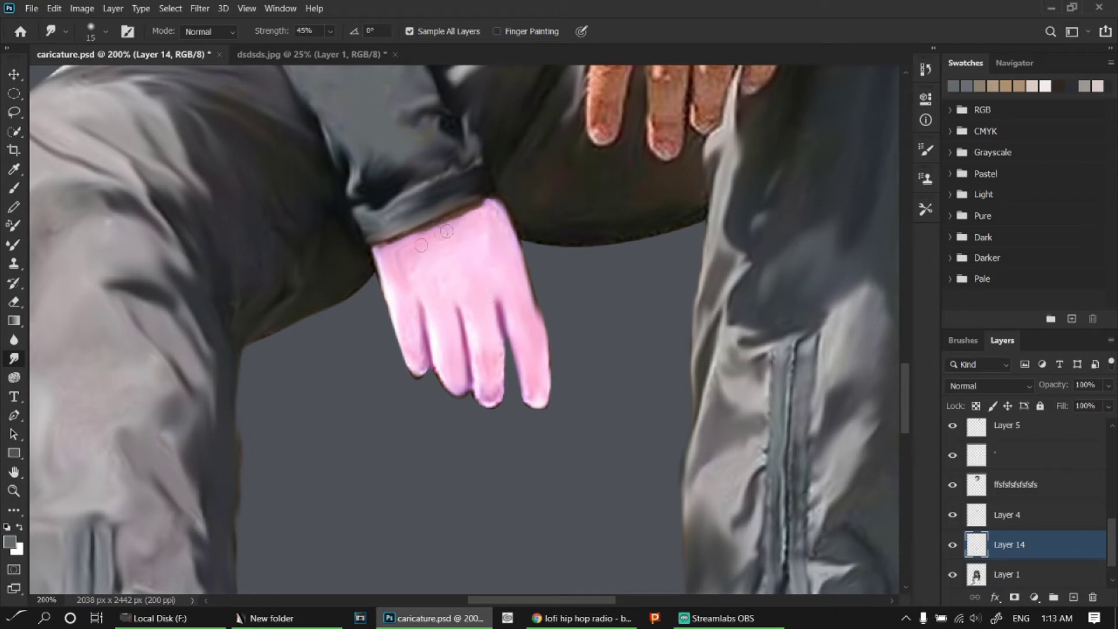
{"action": "key", "text": "ctrl+minus"}
{"action": "key", "text": "ctrl+minus"}
- Shift the hue of the hand on Layer 1 with Hue/Saturation
{"action": "key", "text": "w"}
{"action": "key", "text": "alt+bracketleft"}
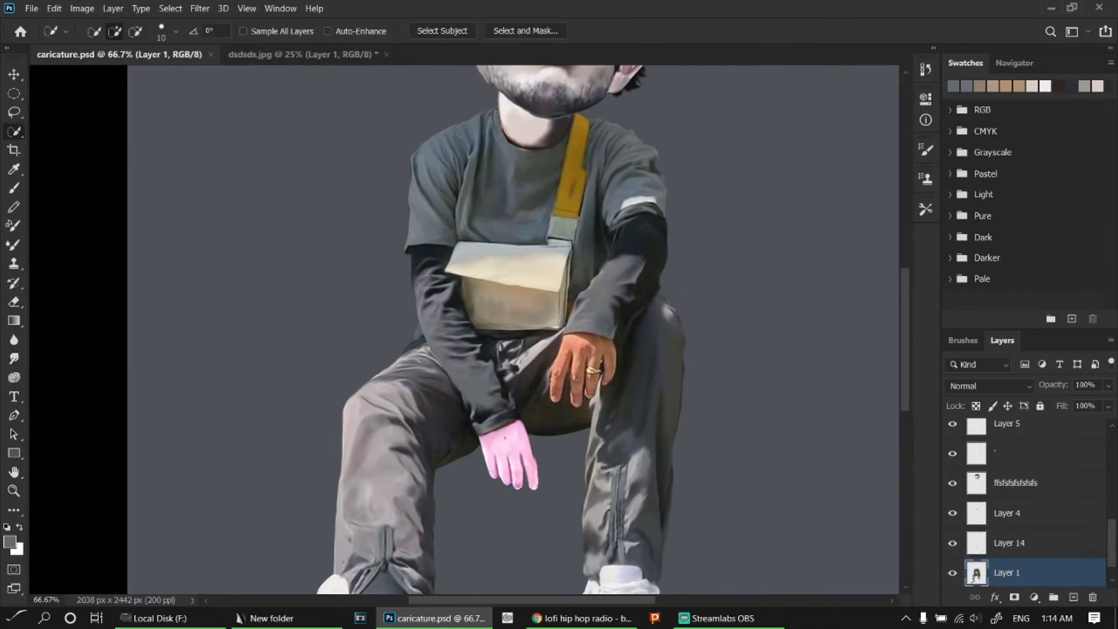
{"action": "key", "text": "ctrl+u"}
{"action": "key", "text": "Return"}
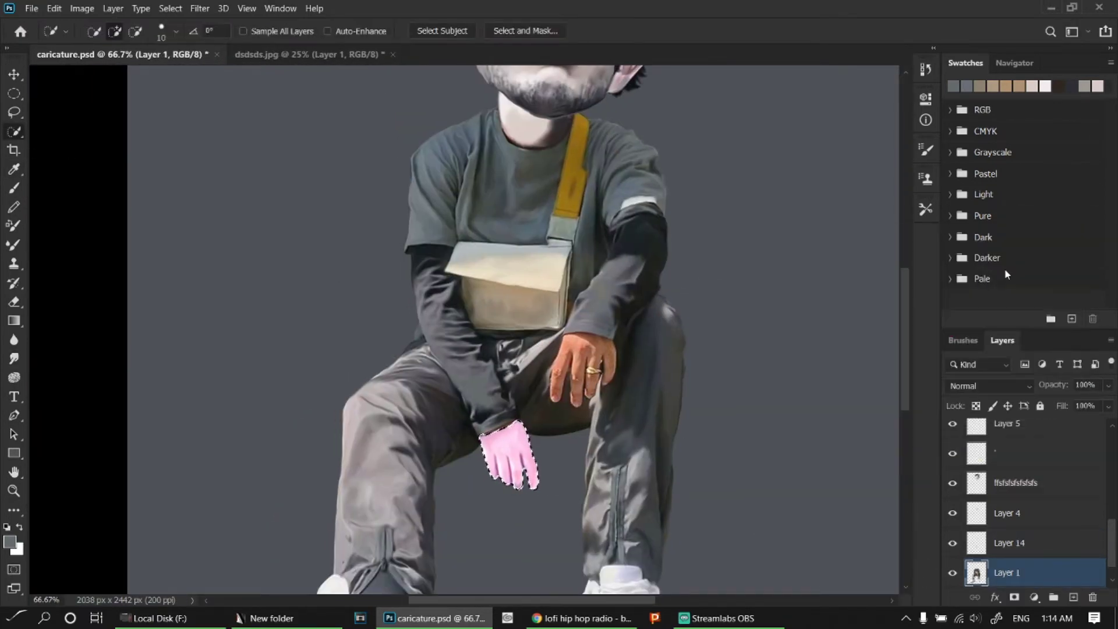
{"action": "key", "text": "ctrl+u"}
{"action": "mouse_move", "coordinate": [868, 337]}
{"action": "left_mouse_down"}
{"action": "mouse_move", "coordinate": [892, 337]}
{"action": "mouse_move", "coordinate": [848, 334]}
{"action": "left_mouse_up"}
{"action": "key", "text": "Escape"}
- Shift the pink hand on Layer 14 toward purple and deselect it
{"action": "left_click", "coordinate": [1008, 543]}
{"action": "key", "text": "ctrl+u"}
{"action": "key", "text": "Return"}
{"action": "key", "text": "ctrl+d"}
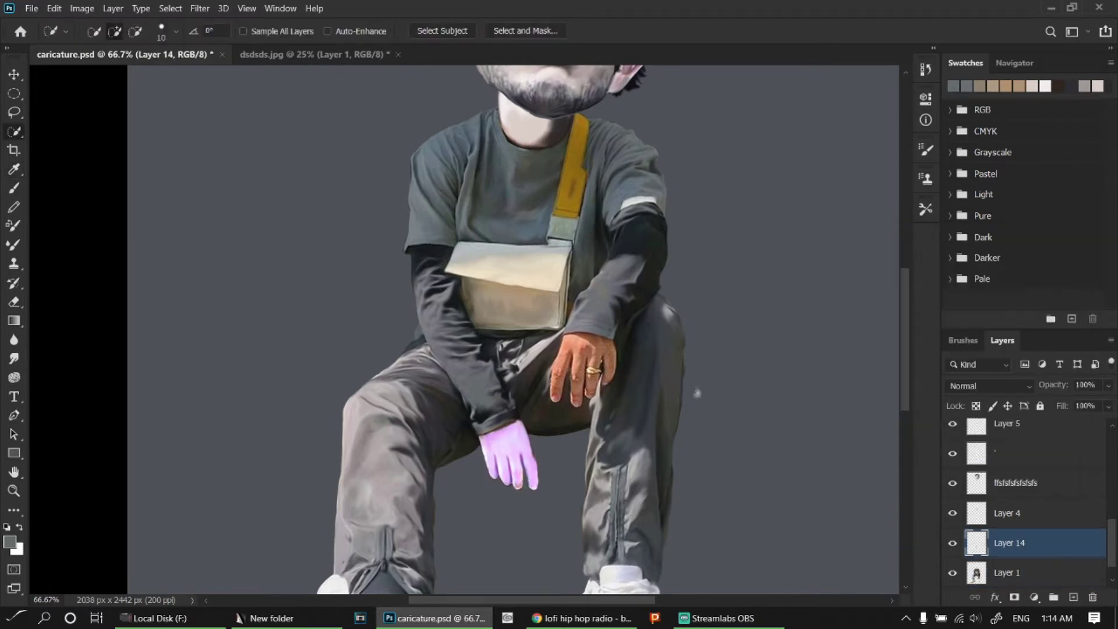
{"action": "scroll", "coordinate": [641, 331], "scroll_direction": "down", "scroll_amount": 4}
{"action": "scroll", "coordinate": [642, 331], "scroll_direction": "up", "scroll_amount": 8}
{"action": "scroll", "coordinate": [642, 331], "scroll_direction": "down", "scroll_amount": 3}
- Select the upper ringed hand on Layer 1, trimming the white sliver with the lasso
{"action": "left_click", "coordinate": [1007, 572]}
{"action": "left_click_drag", "start_coordinate": [559, 245], "coordinate": [512, 401]}
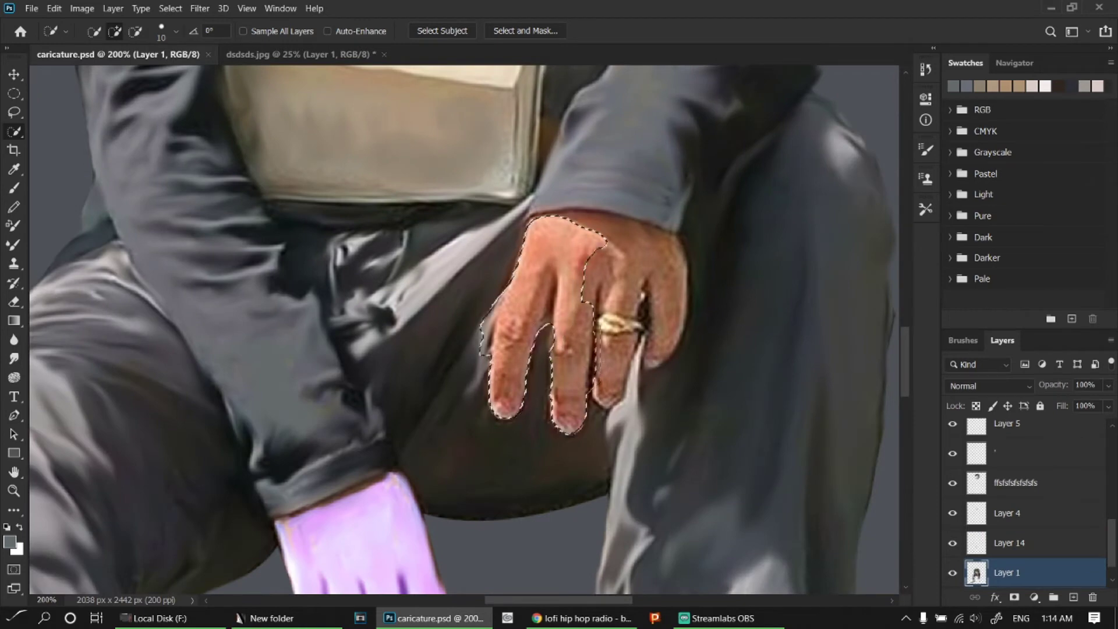
{"action": "left_click_drag", "start_coordinate": [559, 350], "coordinate": [646, 273]}
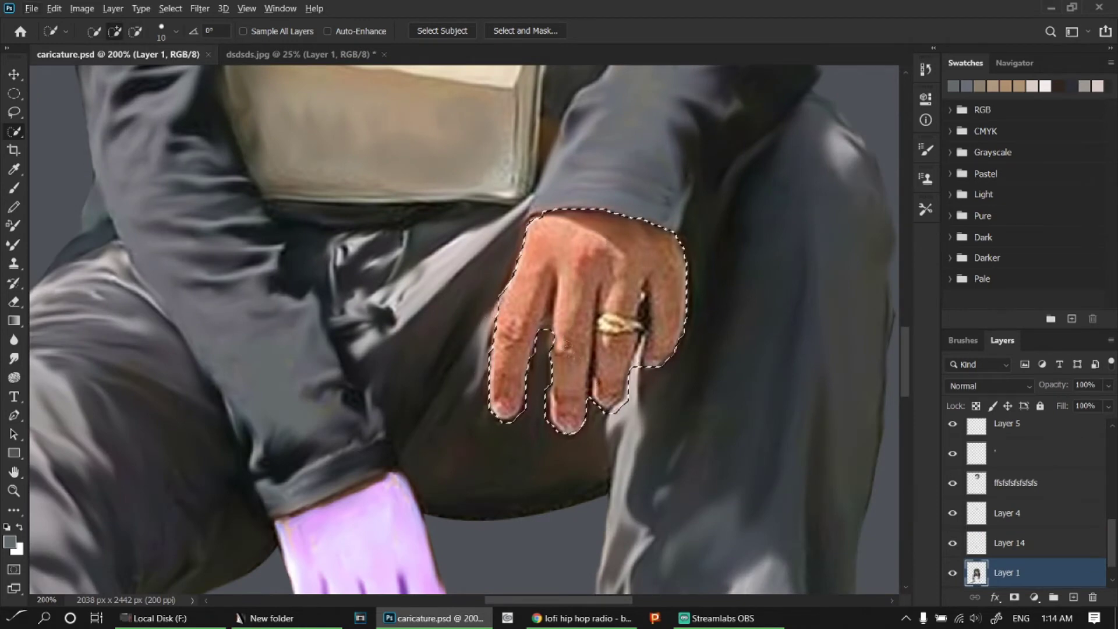
{"action": "key", "text": "l"}
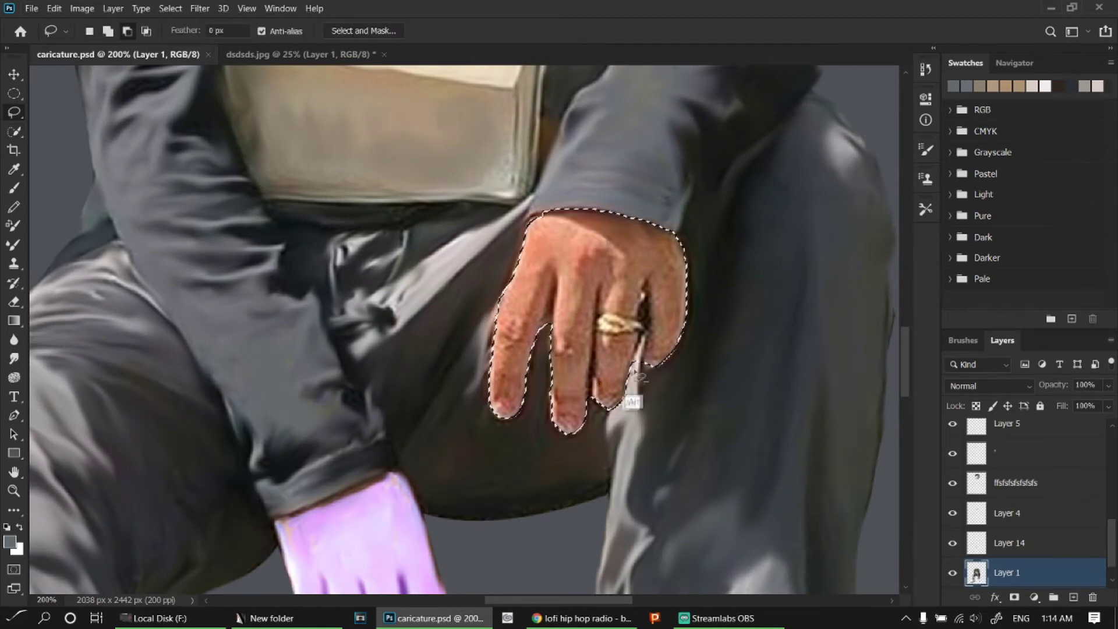
{"action": "left_click_drag", "start_coordinate": [639, 378], "coordinate": [647, 349]}
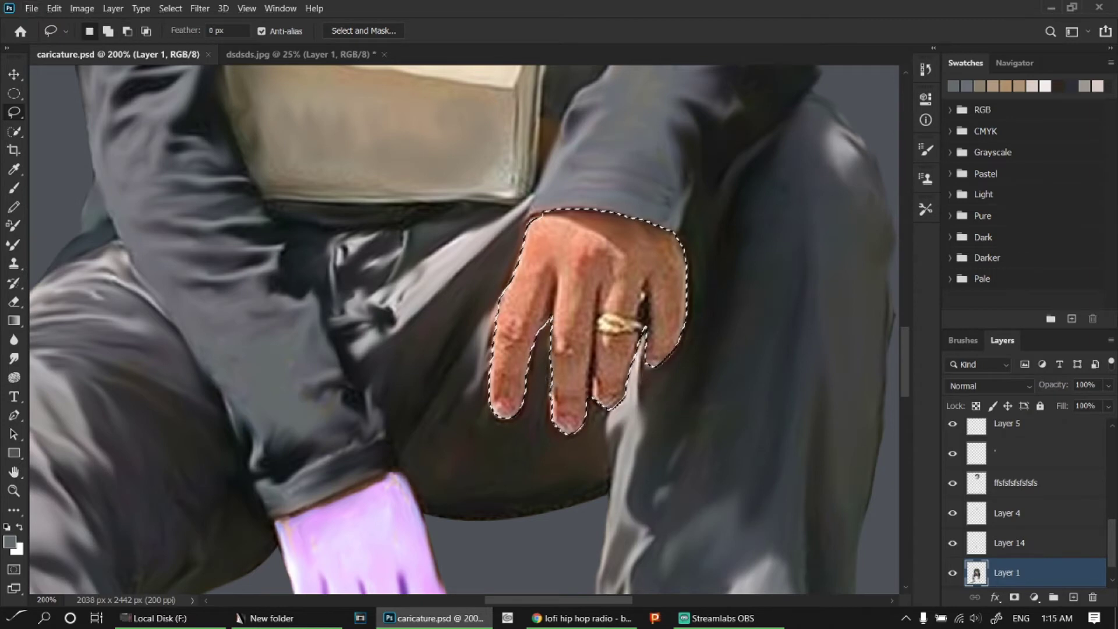
- Copy the ringed hand to its own layer, desaturate it and brighten it with Levels
{"action": "key", "text": "ctrl+j"}
{"action": "key", "text": "ctrl+u"}
{"action": "left_click_drag", "start_coordinate": [880, 374], "coordinate": [698, 370]}
{"action": "key", "text": "Return"}
{"action": "key", "text": "ctrl+l"}
{"action": "left_click", "coordinate": [904, 232]}
{"action": "key", "text": "l"}
{"action": "key", "text": "ctrl+minus"}
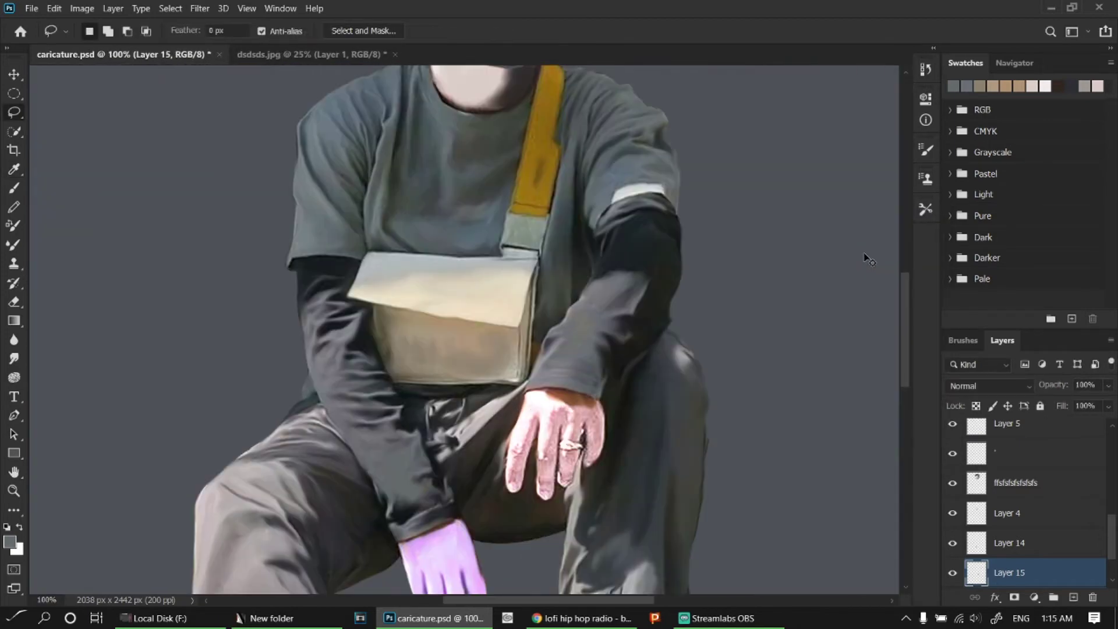
- Raise the ringed hand's saturation in Hue/Saturation to make it pink
{"action": "key", "text": "ctrl+u"}
{"action": "left_click", "coordinate": [847, 295]}
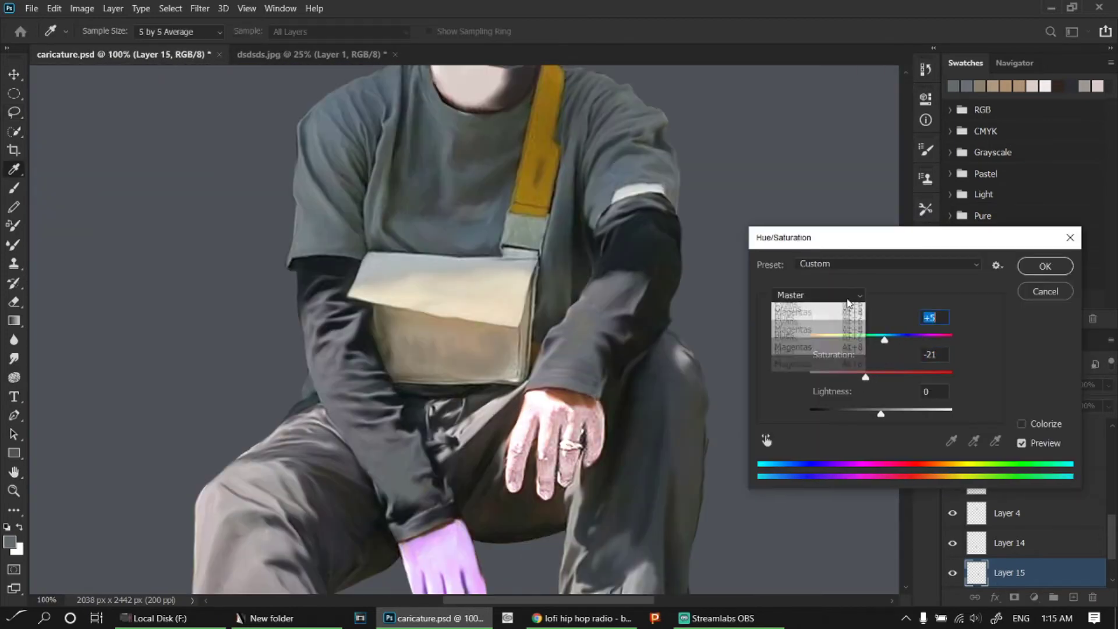
{"action": "left_click_drag", "start_coordinate": [866, 377], "coordinate": [889, 379]}
{"action": "left_click", "coordinate": [1045, 266]}
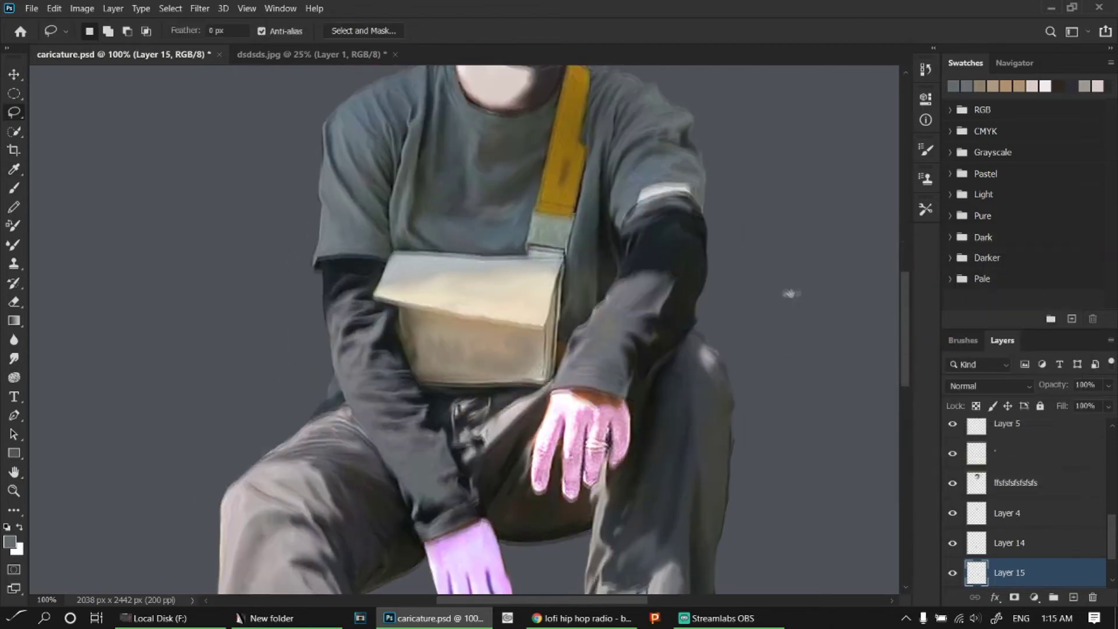
{"action": "key", "text": "v"}
{"action": "key", "text": "ctrl+plus"}
{"action": "left_click", "coordinate": [626, 291]}
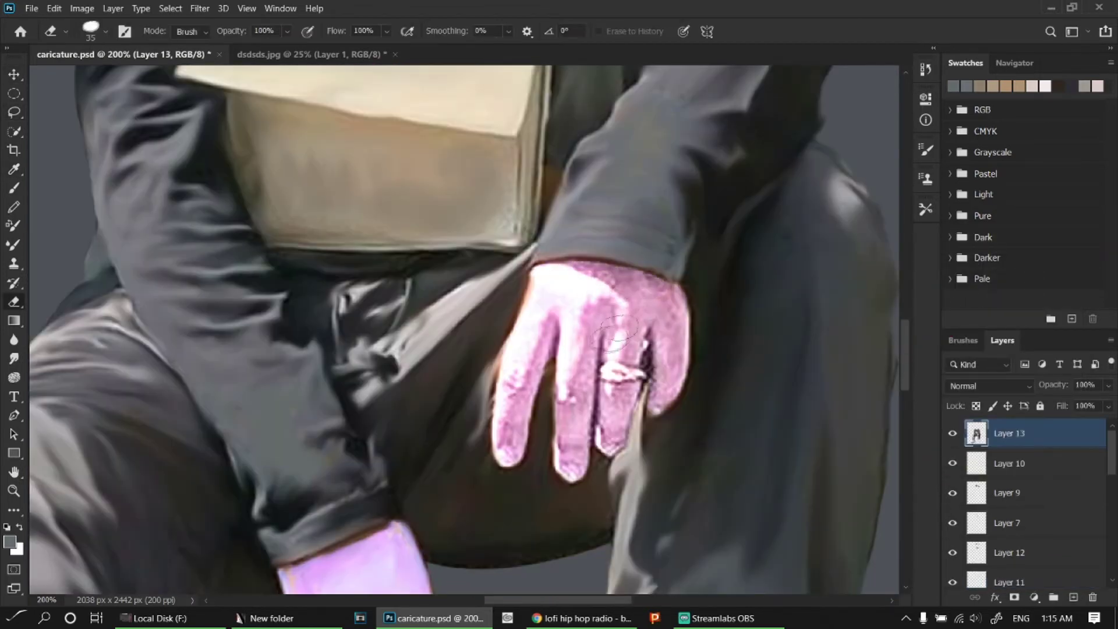
- On a new layer, smudge away the ring and the gap between the fingers, saving midway
{"action": "key", "text": "ctrl+shift+n"}
{"action": "key", "text": "r"}
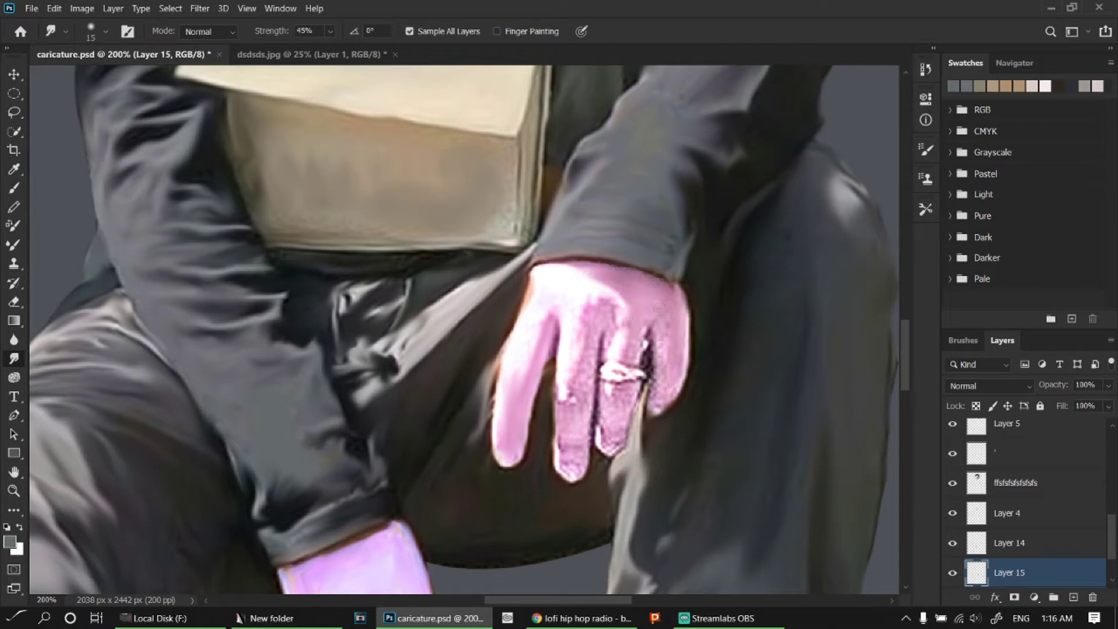
{"action": "left_click_drag", "start_coordinate": [648, 349], "coordinate": [632, 355]}
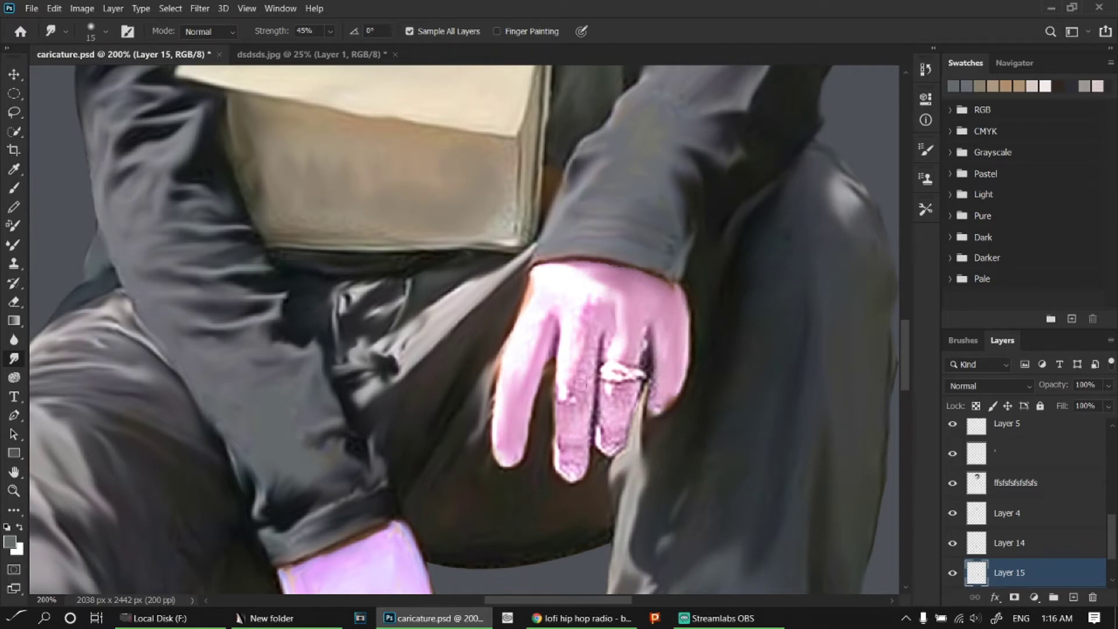
{"action": "key", "text": "ctrl+s"}
{"action": "left_click", "coordinate": [54, 8]}
{"action": "mouse_move", "coordinate": [602, 445]}
{"action": "left_mouse_down"}
{"action": "mouse_move", "coordinate": [603, 391]}
{"action": "mouse_move", "coordinate": [618, 358]}
{"action": "left_mouse_up"}
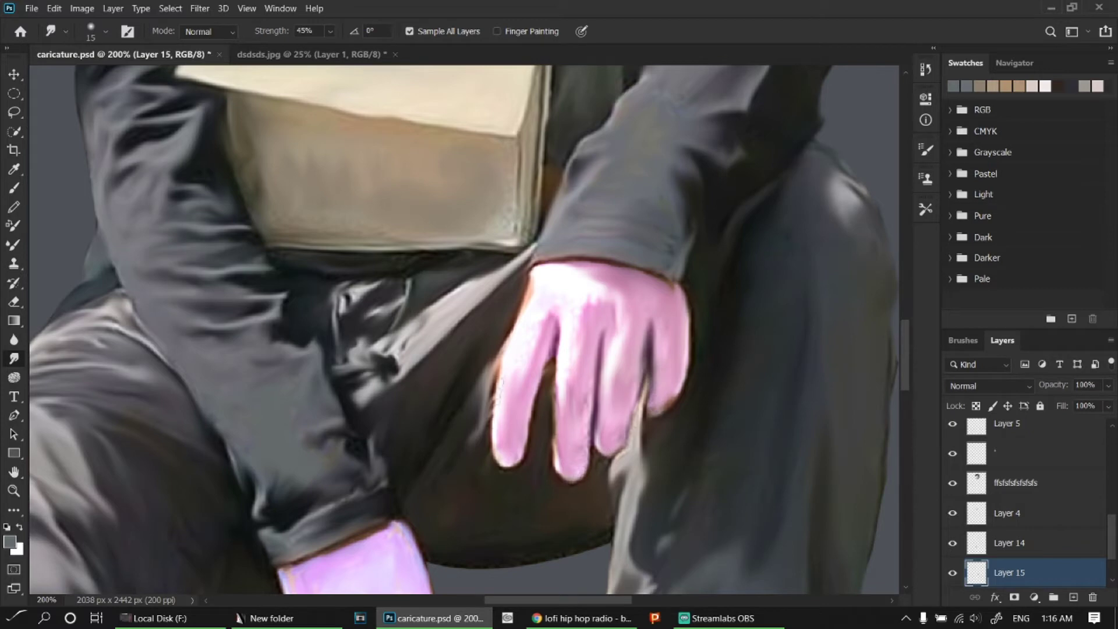
{"action": "left_click_drag", "start_coordinate": [552, 396], "coordinate": [562, 337]}
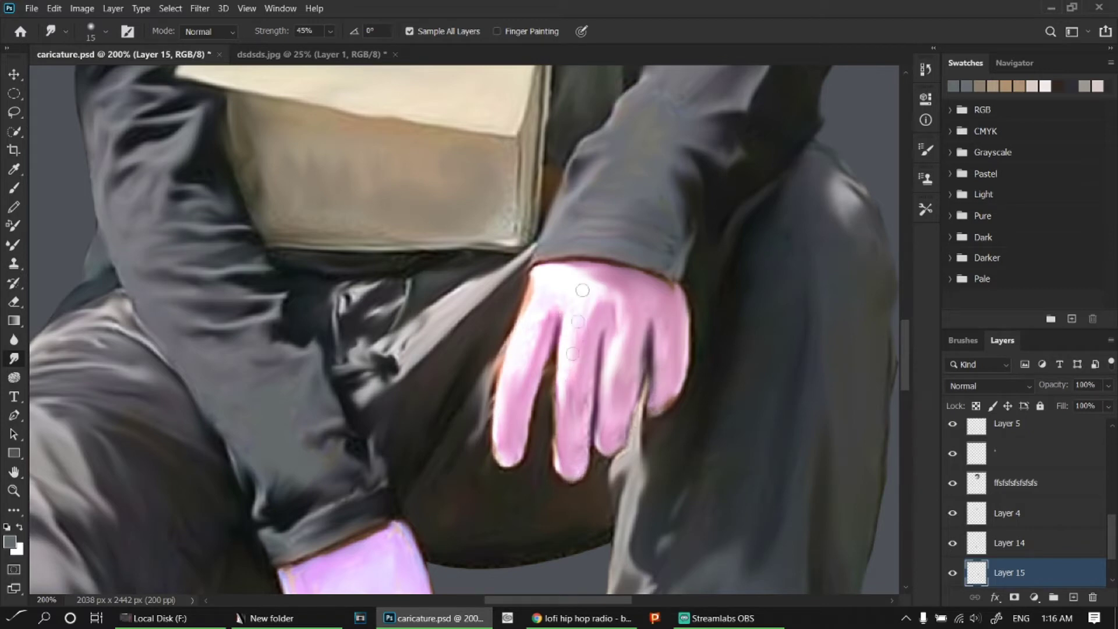
{"action": "key", "text": "ctrl+minus"}
{"action": "key", "text": "ctrl+minus"}
{"action": "key", "text": "ctrl+minus"}
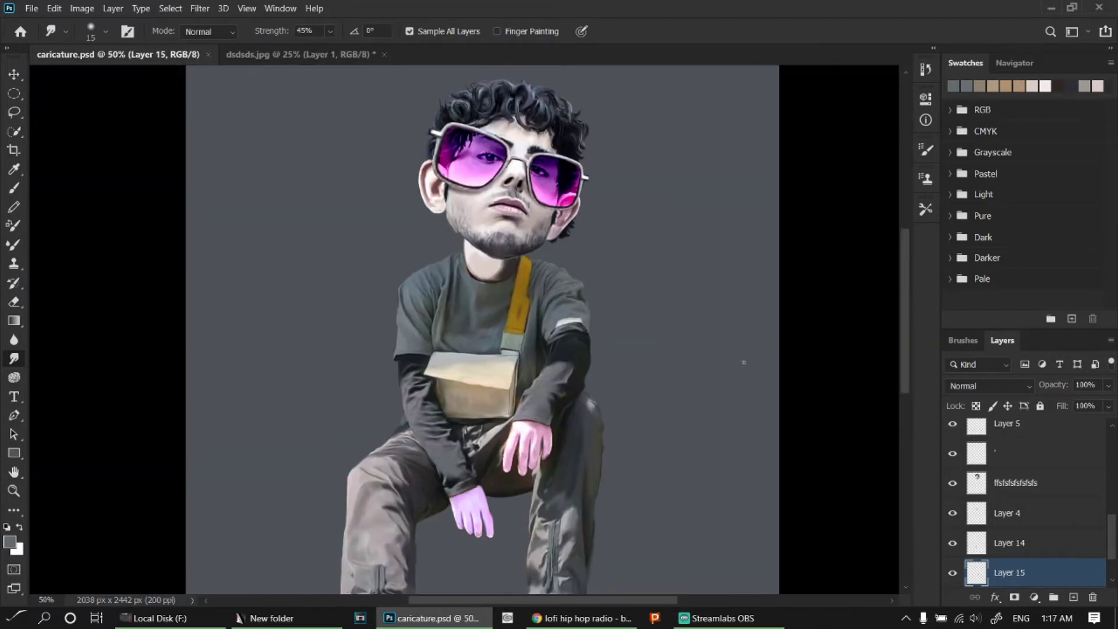
{"action": "scroll", "coordinate": [744, 363], "scroll_direction": "down", "scroll_amount": 5}
- Open the sneaker photo and Quick Select its red patterned upper panel, excluding the laces, tongue and heel
{"action": "left_click", "coordinate": [268, 618]}
{"action": "mouse_move", "coordinate": [369, 235]}
{"action": "left_mouse_down"}
{"action": "mouse_move", "coordinate": [439, 562]}
{"action": "mouse_move", "coordinate": [441, 192]}
{"action": "left_mouse_up"}
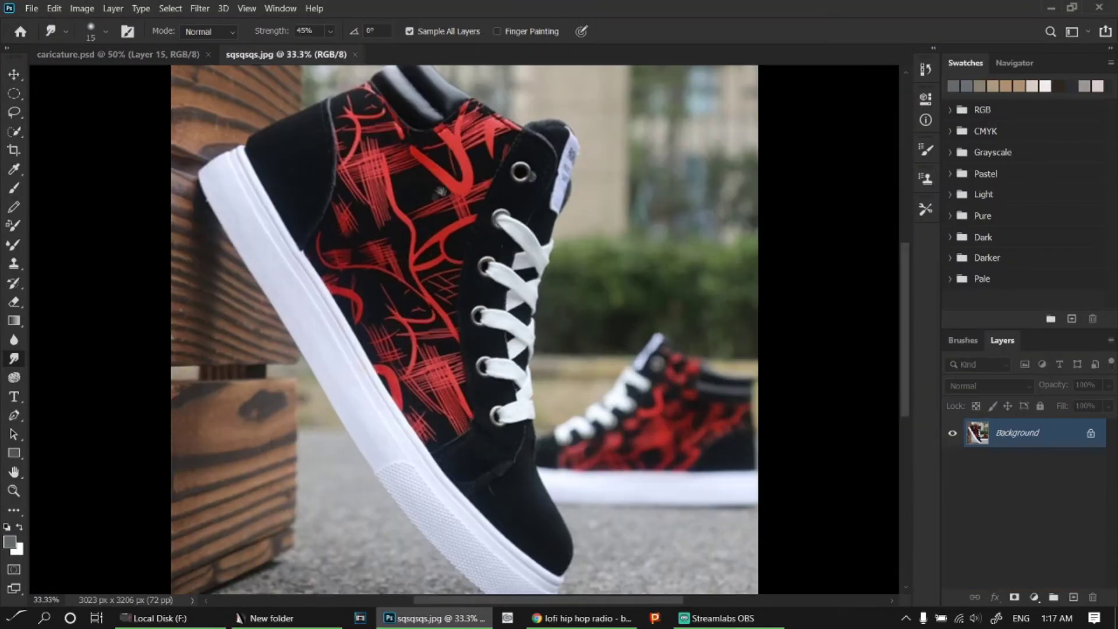
{"action": "key", "text": "w"}
{"action": "mouse_move", "coordinate": [376, 257]}
{"action": "left_mouse_down"}
{"action": "mouse_move", "coordinate": [477, 249]}
{"action": "mouse_move", "coordinate": [407, 407]}
{"action": "left_mouse_up"}
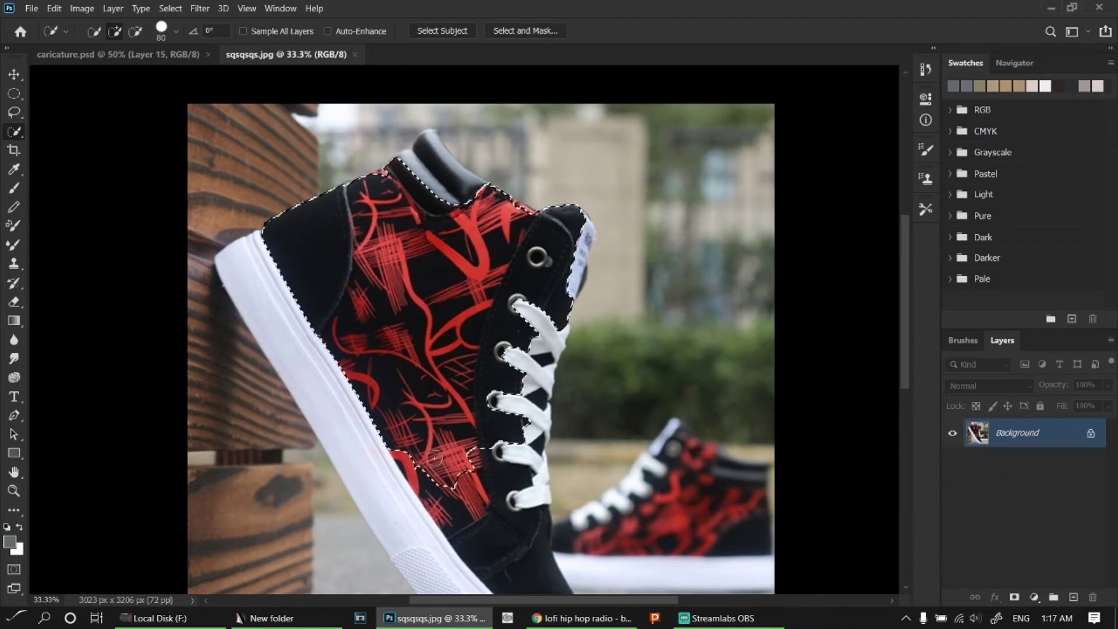
{"action": "left_click_drag", "start_coordinate": [515, 361], "coordinate": [465, 425]}
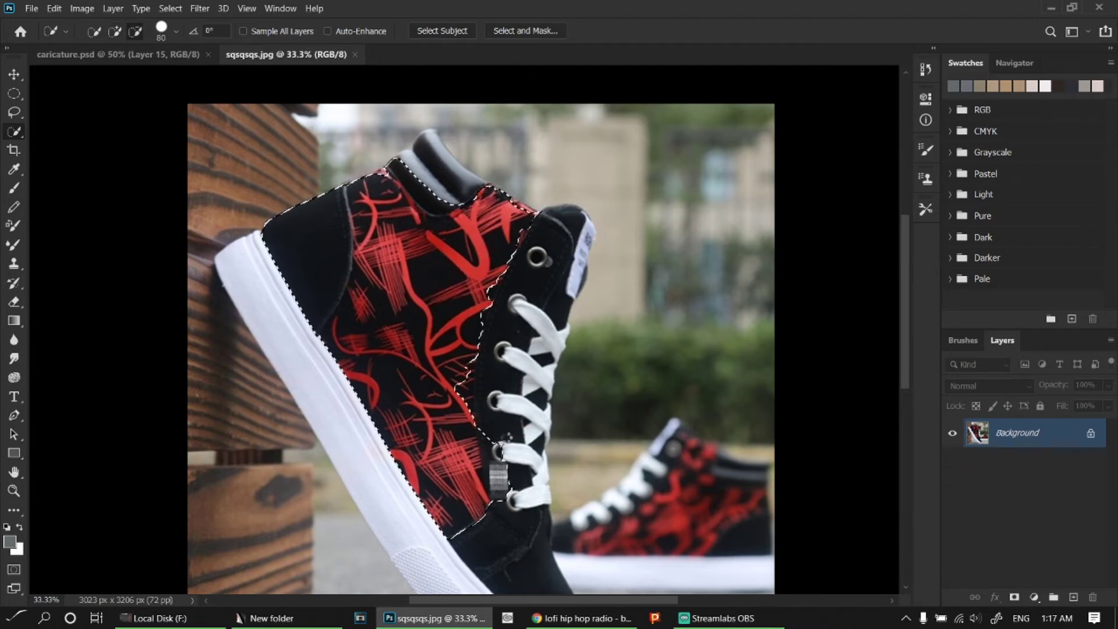
{"action": "left_click_drag", "start_coordinate": [301, 298], "coordinate": [314, 221], "text": "alt"}
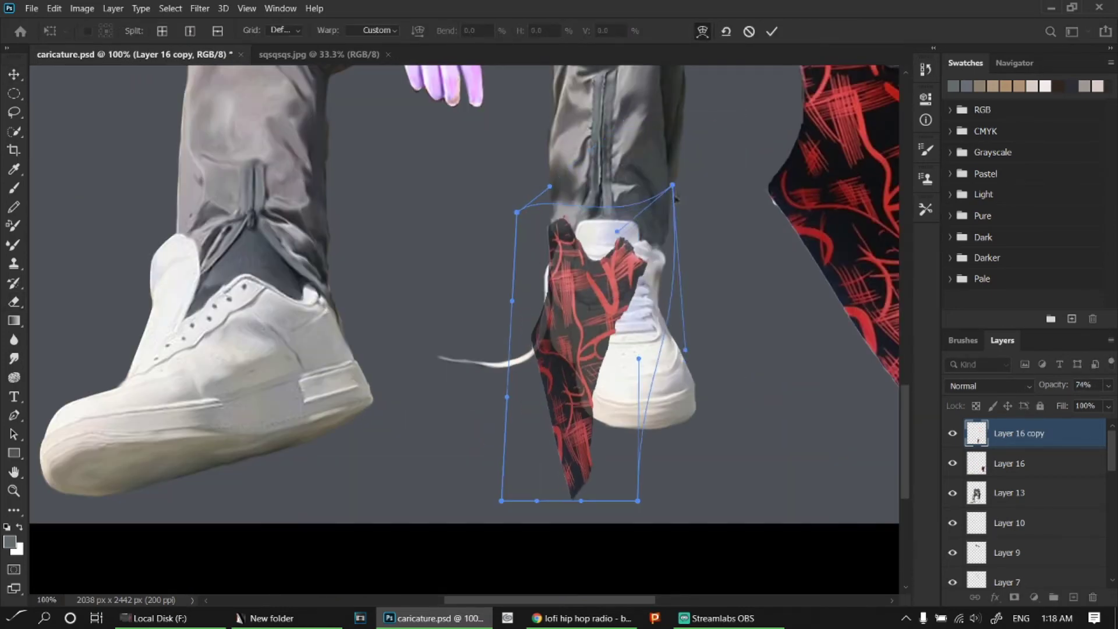
- Warp the pattern copy to follow the right shoe's side at full opacity
{"action": "left_click_drag", "start_coordinate": [676, 198], "coordinate": [539, 280]}
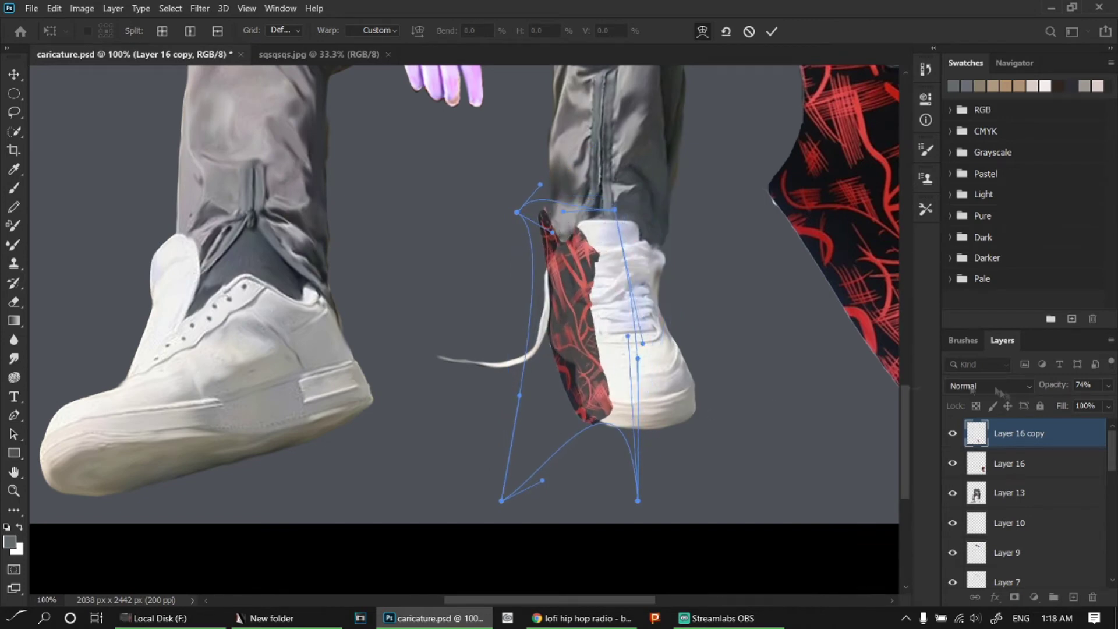
{"action": "key", "text": "0"}
{"action": "left_click_drag", "start_coordinate": [501, 501], "coordinate": [530, 405]}
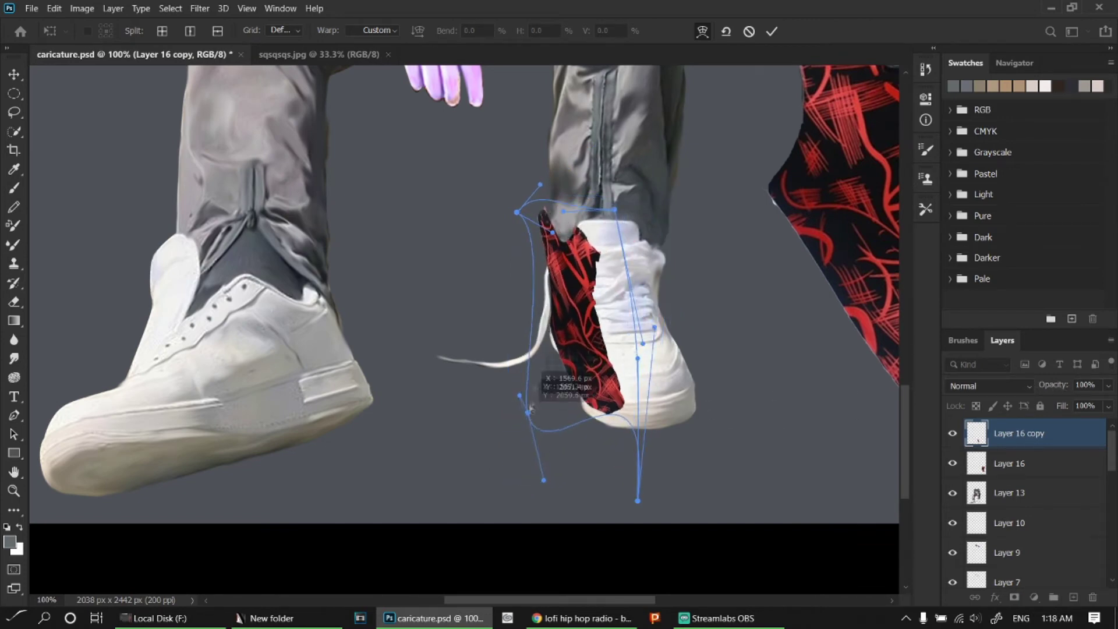
{"action": "left_click_drag", "start_coordinate": [540, 184], "coordinate": [507, 282]}
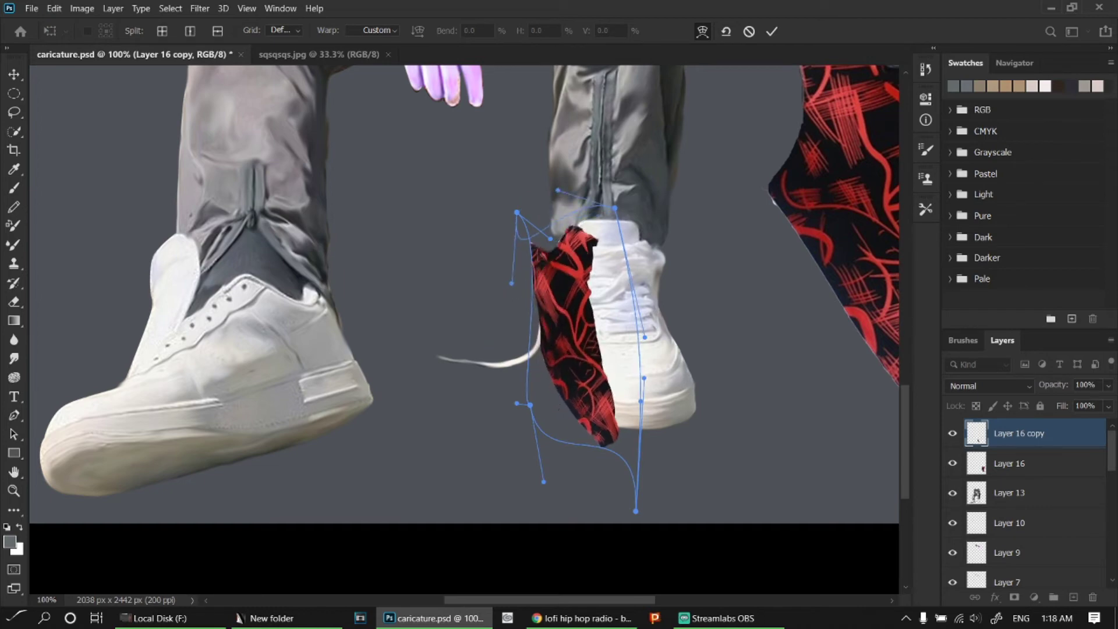
{"action": "key", "text": "Return"}
- Add a layer mask to the pattern, lower its opacity and fill the mask black
{"action": "key", "text": "ctrl+plus"}
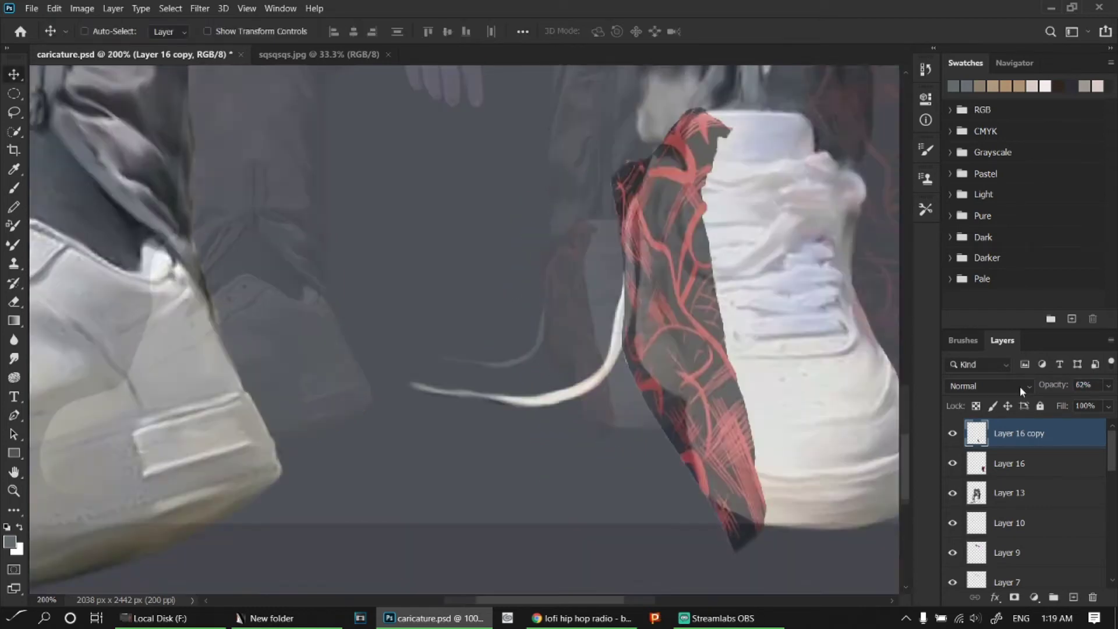
{"action": "key", "text": "ctrl+plus"}
{"action": "left_click", "coordinate": [1015, 598]}
{"action": "key", "text": "7"}
{"action": "key", "text": "5"}
{"action": "key", "text": "7"}
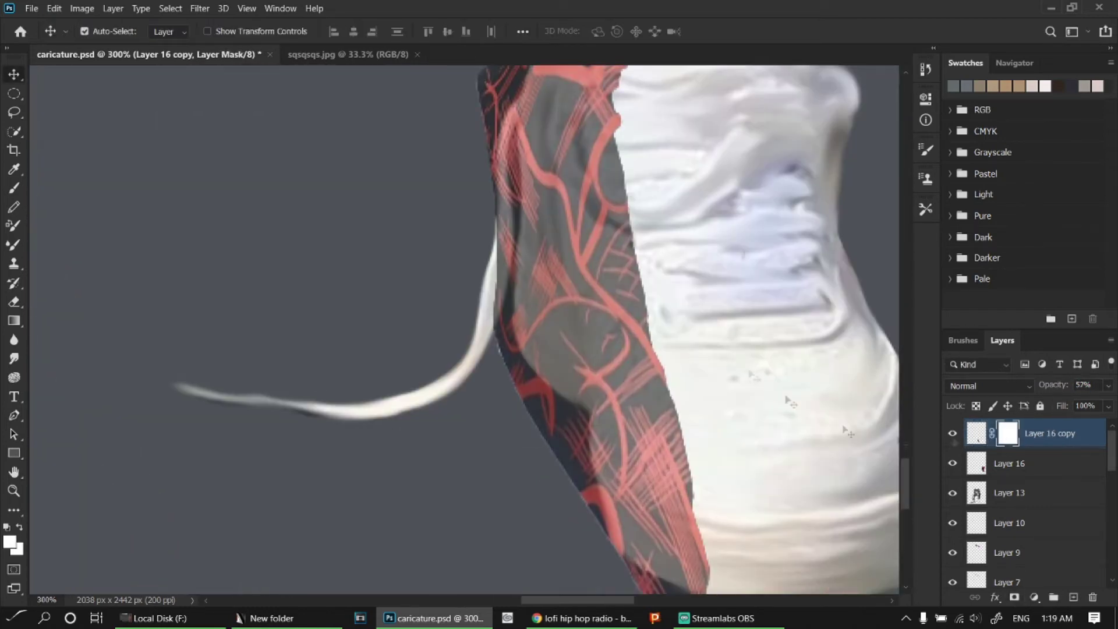
{"action": "key", "text": "x"}
{"action": "key", "text": "b"}
{"action": "key", "text": "ctrl+i"}
- Paint white on the mask to reveal the pattern along the right shoe's inner edge
{"action": "scroll", "coordinate": [594, 350], "scroll_direction": "up", "scroll_amount": 3}
{"action": "key", "text": "x"}
{"action": "left_click_drag", "start_coordinate": [492, 212], "coordinate": [490, 323]}
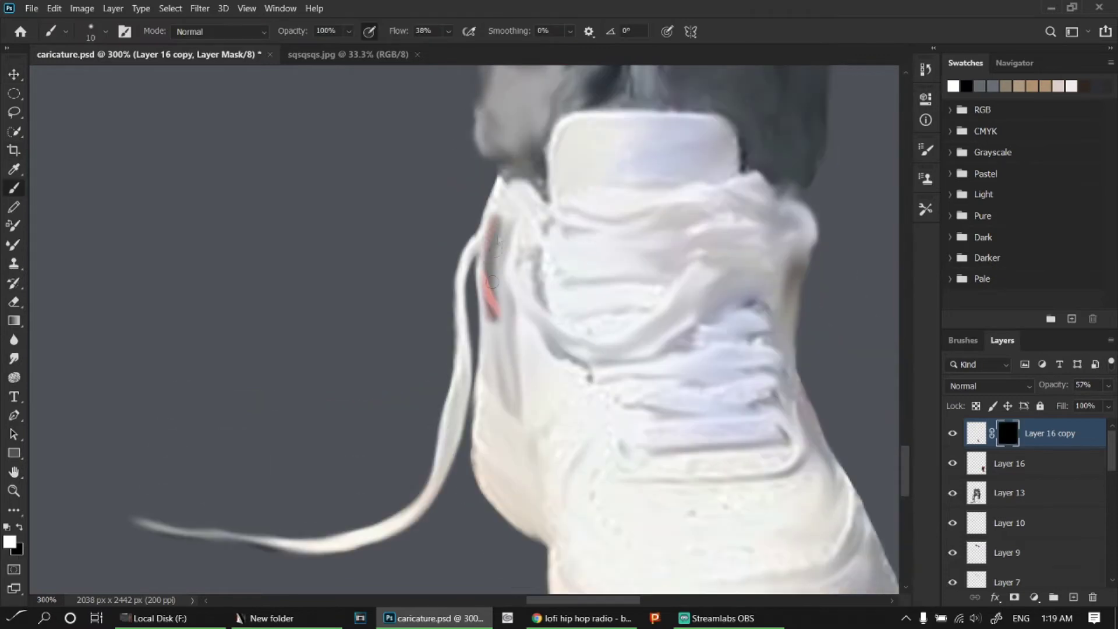
{"action": "left_click_drag", "start_coordinate": [495, 192], "coordinate": [489, 356]}
{"action": "mouse_move", "coordinate": [486, 285]}
{"action": "left_mouse_down"}
{"action": "mouse_move", "coordinate": [497, 438]}
{"action": "mouse_move", "coordinate": [500, 192]}
{"action": "mouse_move", "coordinate": [516, 457]}
{"action": "left_mouse_up"}
{"action": "right_click", "coordinate": [499, 102]}
{"action": "key", "text": "Escape"}
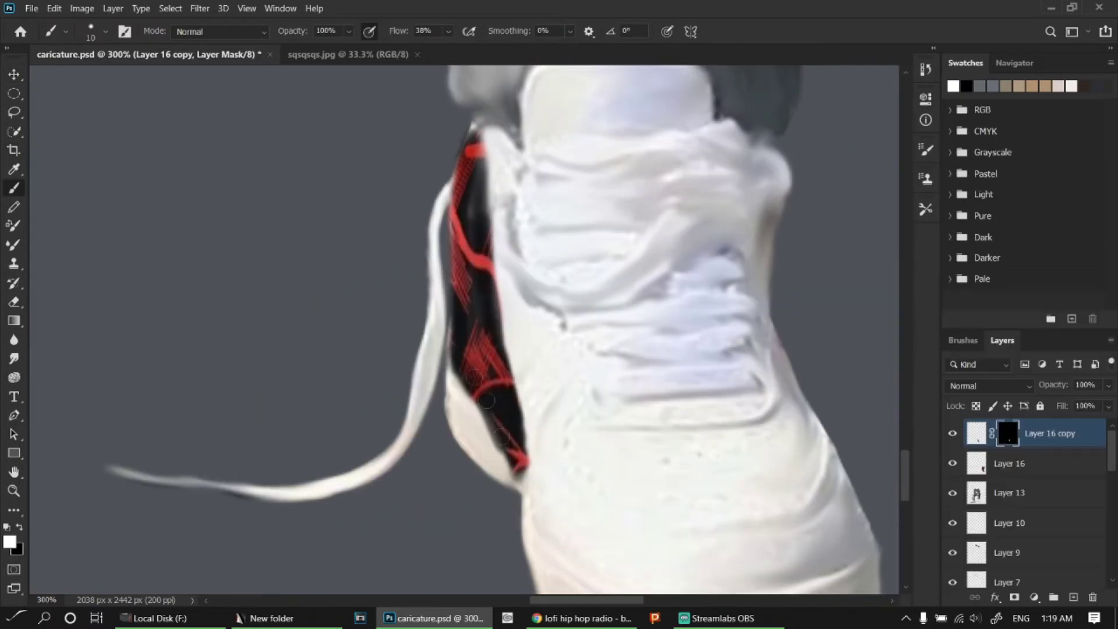
- Hide stray pattern at the shoe's lower edge and near the tongue, then touch up the edge
{"action": "key", "text": "x"}
{"action": "left_click_drag", "start_coordinate": [465, 356], "coordinate": [504, 465]}
{"action": "left_click_drag", "start_coordinate": [476, 228], "coordinate": [468, 125]}
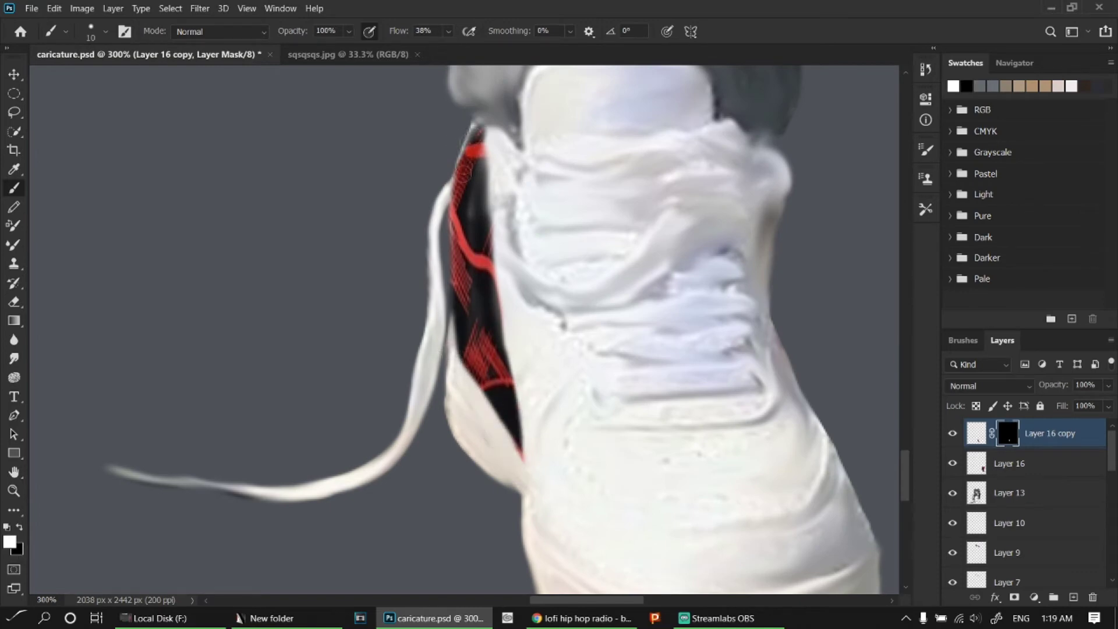
{"action": "key", "text": "x"}
{"action": "left_click_drag", "start_coordinate": [466, 169], "coordinate": [472, 349]}
{"action": "key", "text": "ctrl+minus"}
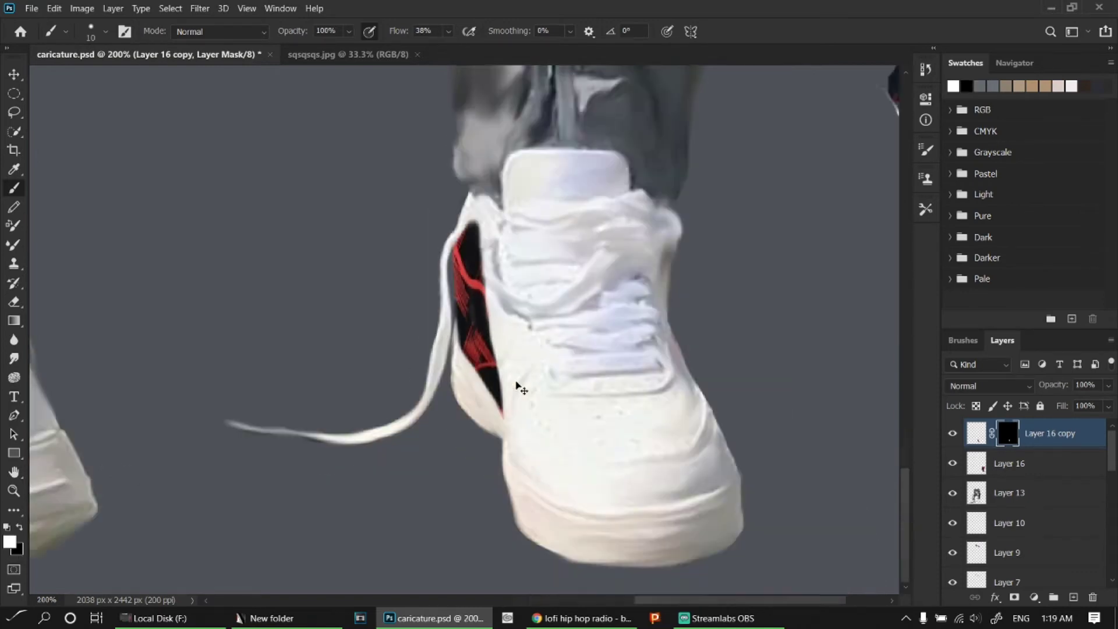
{"action": "key", "text": "ctrl+minus"}
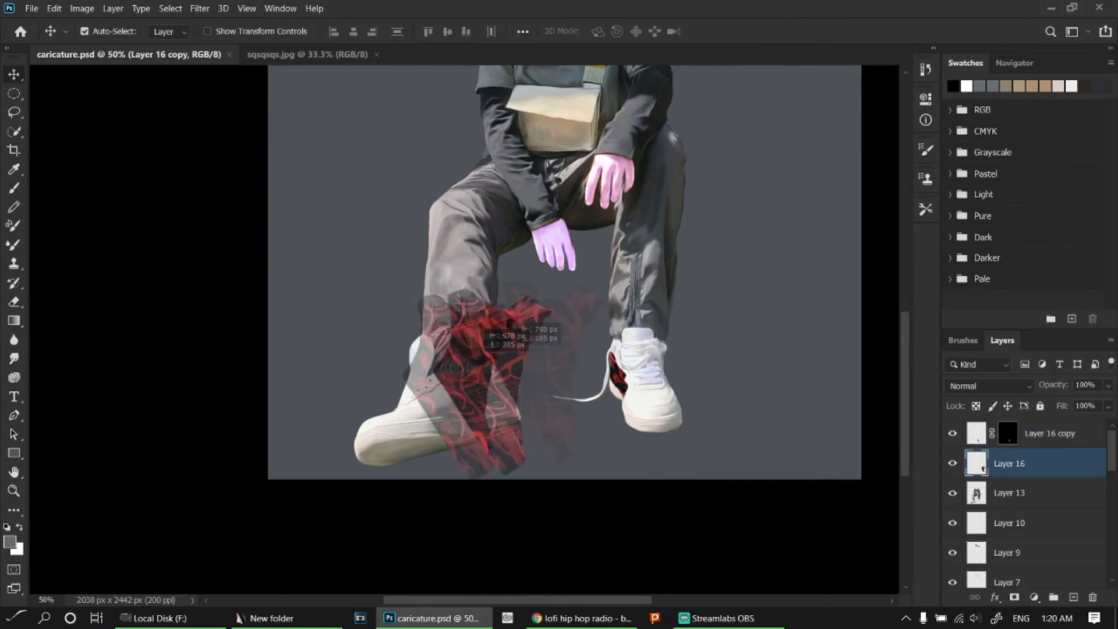
- Flip Layer 16 vertically, then rotate and distort it onto the left shoe
{"action": "key", "text": "ctrl+t"}
{"action": "right_click", "coordinate": [453, 379]}
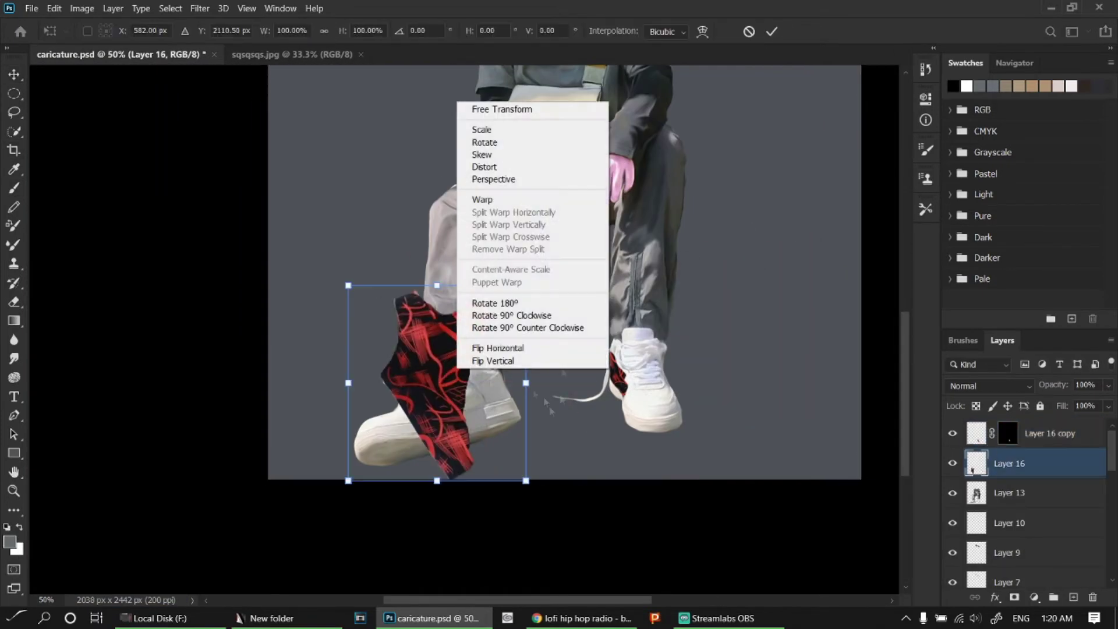
{"action": "left_click", "coordinate": [499, 354]}
{"action": "left_click_drag", "start_coordinate": [582, 349], "coordinate": [568, 378]}
{"action": "key", "text": "7"}
{"action": "key", "text": "9"}
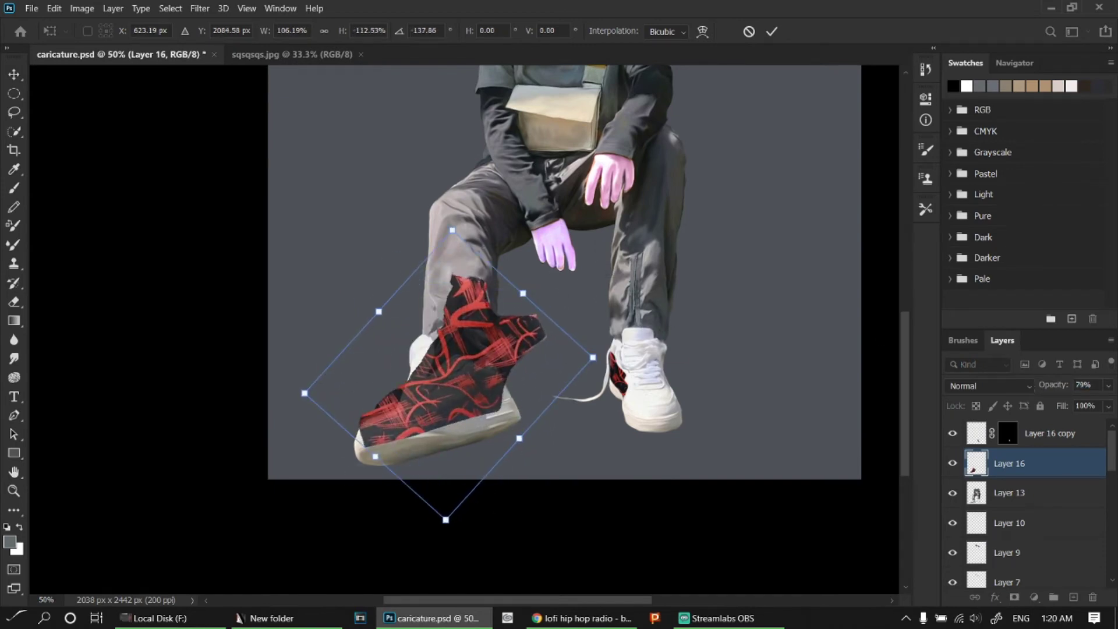
{"action": "left_click_drag", "start_coordinate": [453, 230], "coordinate": [456, 260]}
{"action": "left_click_drag", "start_coordinate": [593, 357], "coordinate": [614, 345]}
{"action": "key", "text": "Return"}
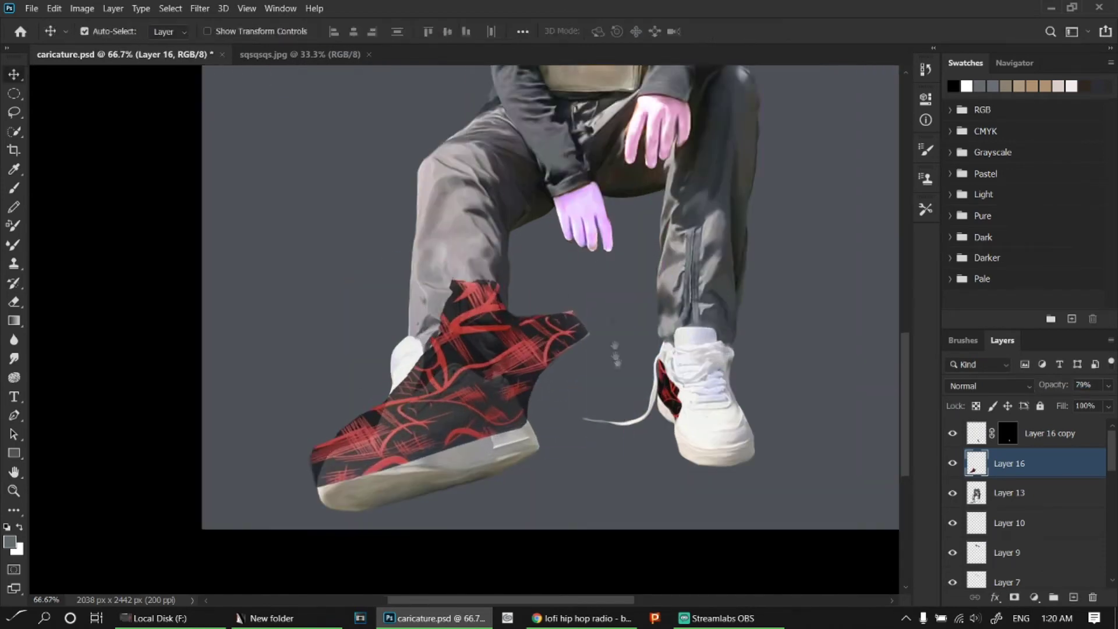
- Mask the pattern and paint to reveal it on the left shoe's side panel
{"action": "key", "text": "ctrl+plus"}
{"action": "left_click", "coordinate": [1014, 597], "text": "alt"}
{"action": "key", "text": "b"}
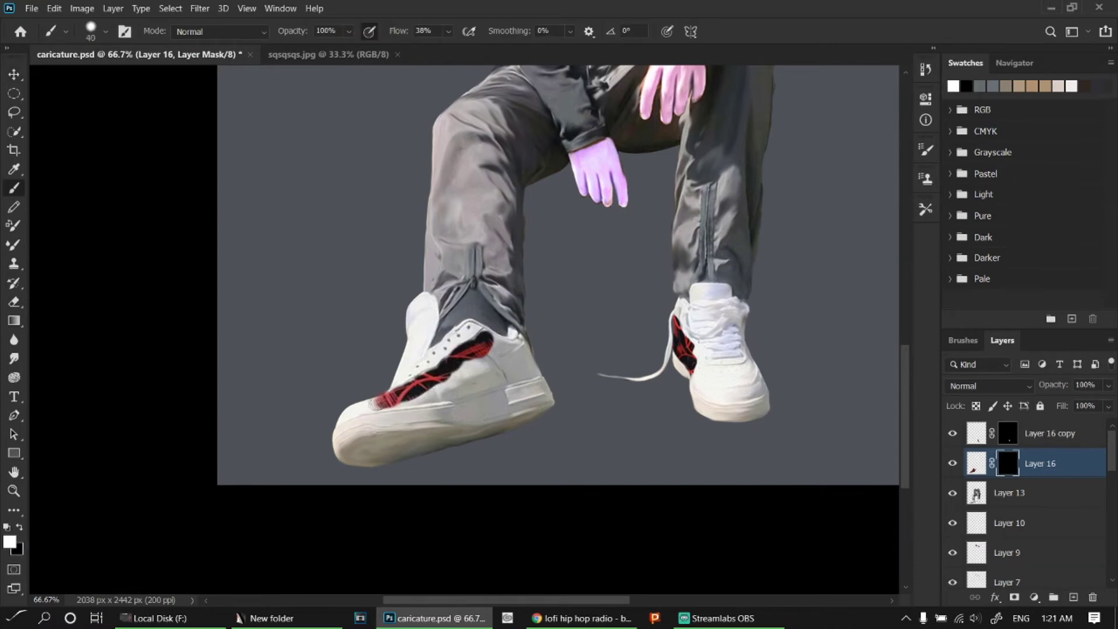
{"action": "key", "text": "x"}
{"action": "mouse_move", "coordinate": [361, 417]}
{"action": "left_mouse_down"}
{"action": "mouse_move", "coordinate": [492, 340]}
{"action": "mouse_move", "coordinate": [510, 363]}
{"action": "left_mouse_up"}
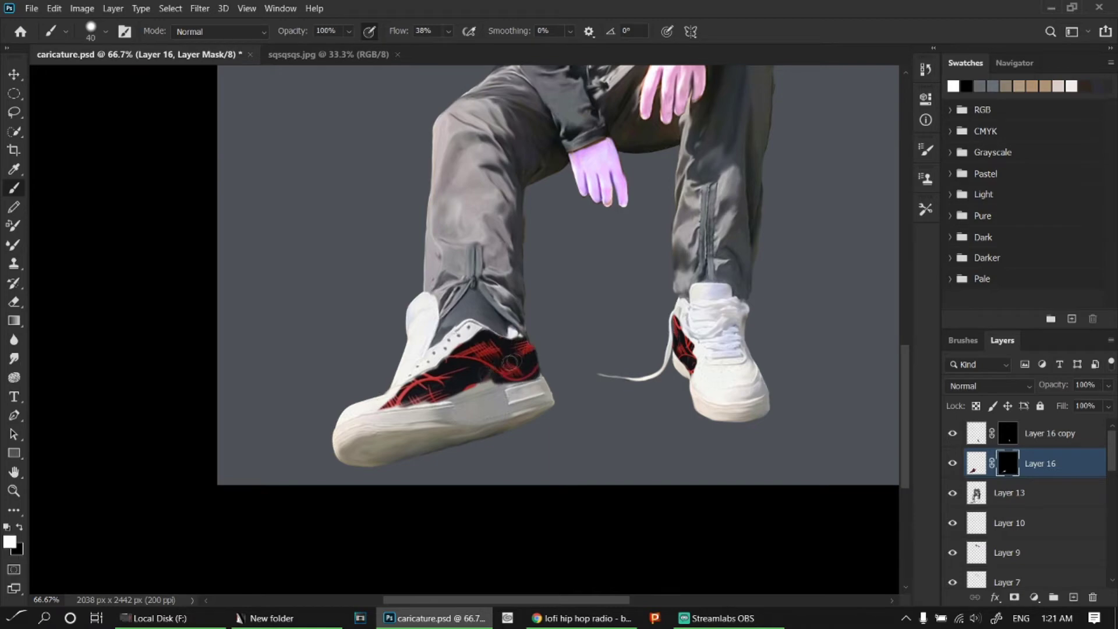
{"action": "key", "text": "x"}
{"action": "left_click_drag", "start_coordinate": [396, 405], "coordinate": [448, 384]}
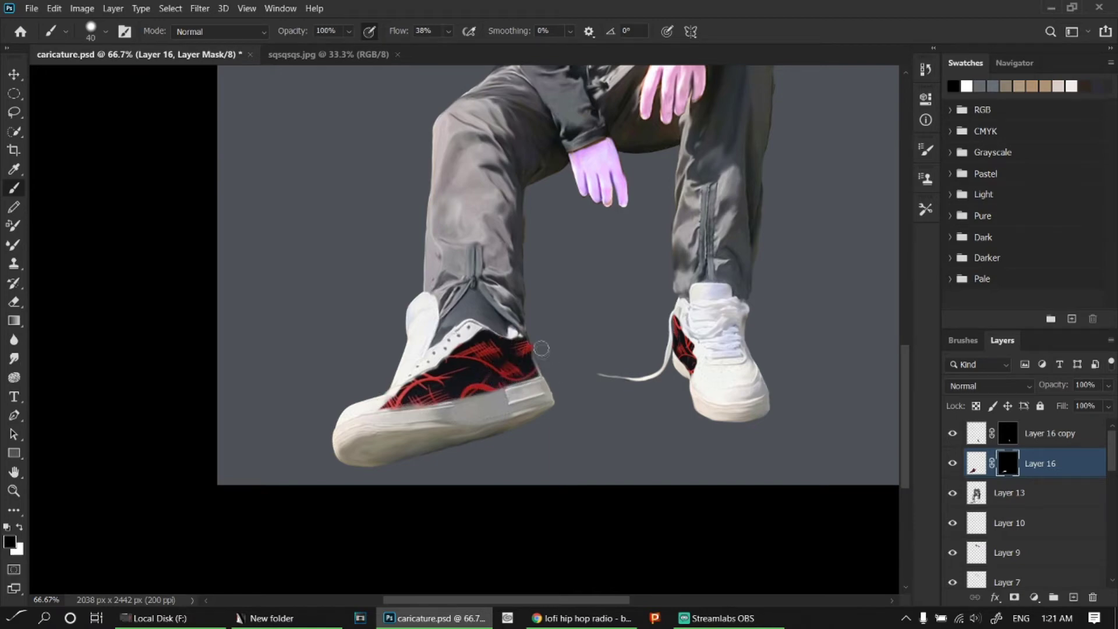
- Refine the mask with a smaller brush along the sole edge and near the toe
{"action": "key", "text": "ctrl+plus"}
{"action": "key", "text": "ctrl+plus"}
{"action": "key", "text": "bracketleft"}
{"action": "key", "text": "bracketleft"}
{"action": "key", "text": "x"}
{"action": "scroll", "coordinate": [542, 309], "scroll_direction": "down", "scroll_amount": 2}
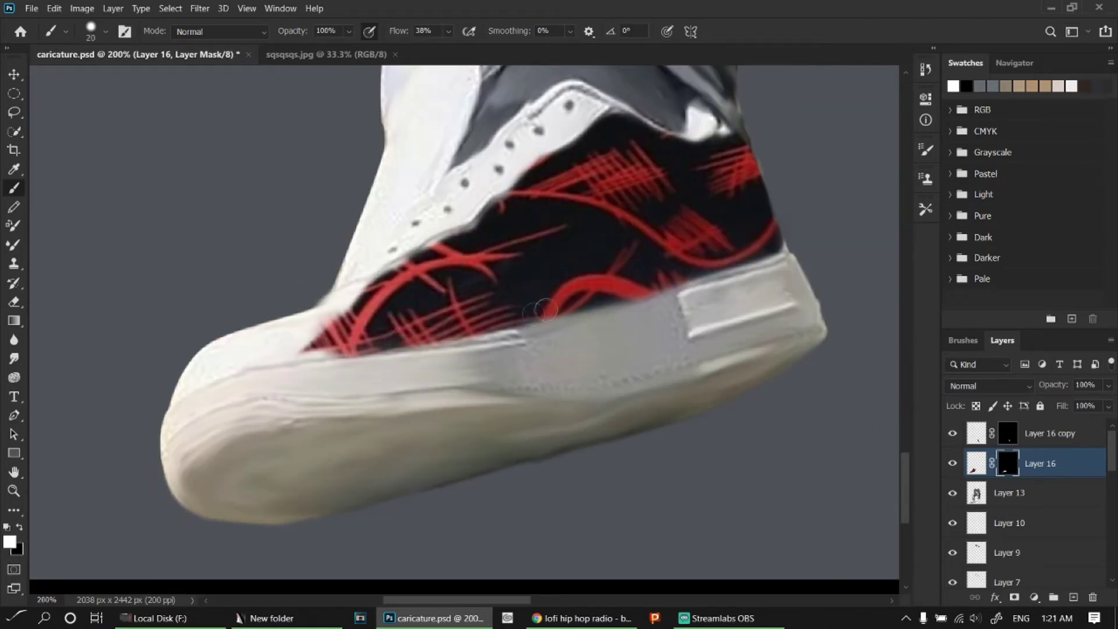
{"action": "left_click_drag", "start_coordinate": [544, 310], "coordinate": [318, 355]}
{"action": "mouse_move", "coordinate": [388, 257]}
{"action": "left_mouse_down"}
{"action": "mouse_move", "coordinate": [341, 317]}
{"action": "mouse_move", "coordinate": [451, 245]}
{"action": "left_mouse_up"}
{"action": "key", "text": "x"}
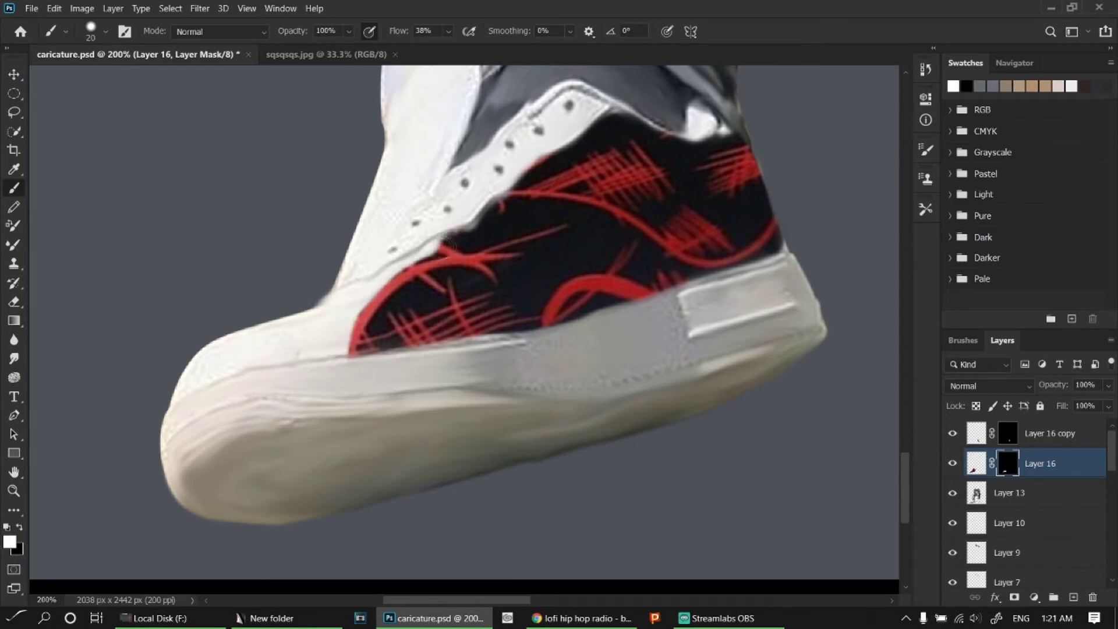
{"action": "left_click", "coordinate": [990, 385]}
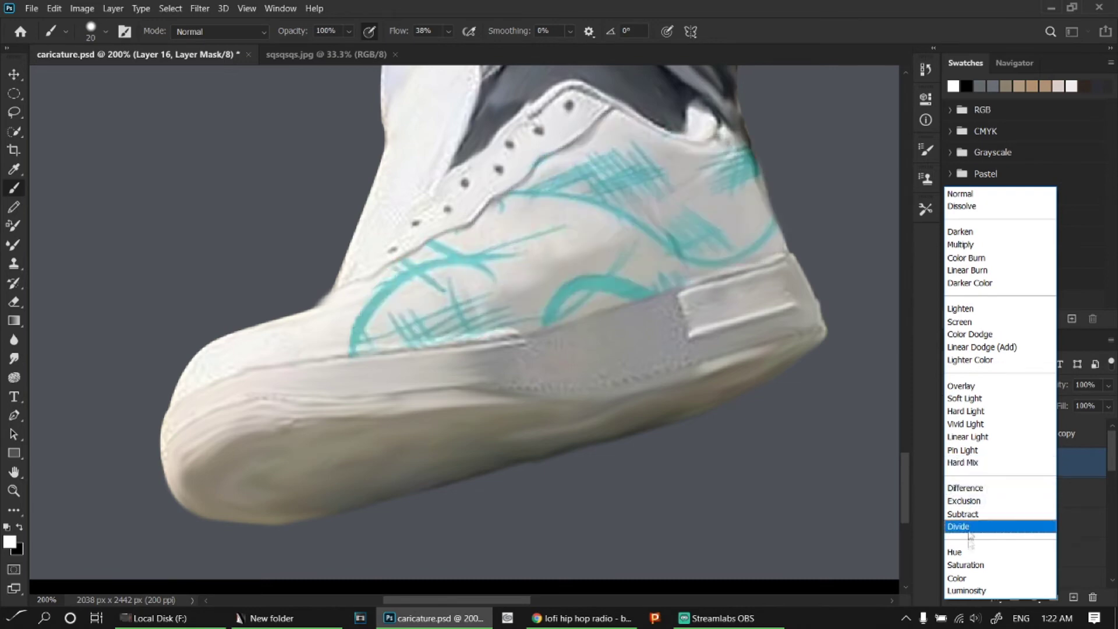
- Try Difference and then Vivid Light blending for the pattern, and select Layer 16 copy
{"action": "left_click", "coordinate": [975, 488]}
{"action": "key", "text": "ctrl+minus"}
{"action": "key", "text": "ctrl+minus"}
{"action": "key", "text": "ctrl+minus"}
{"action": "left_click", "coordinate": [990, 386]}
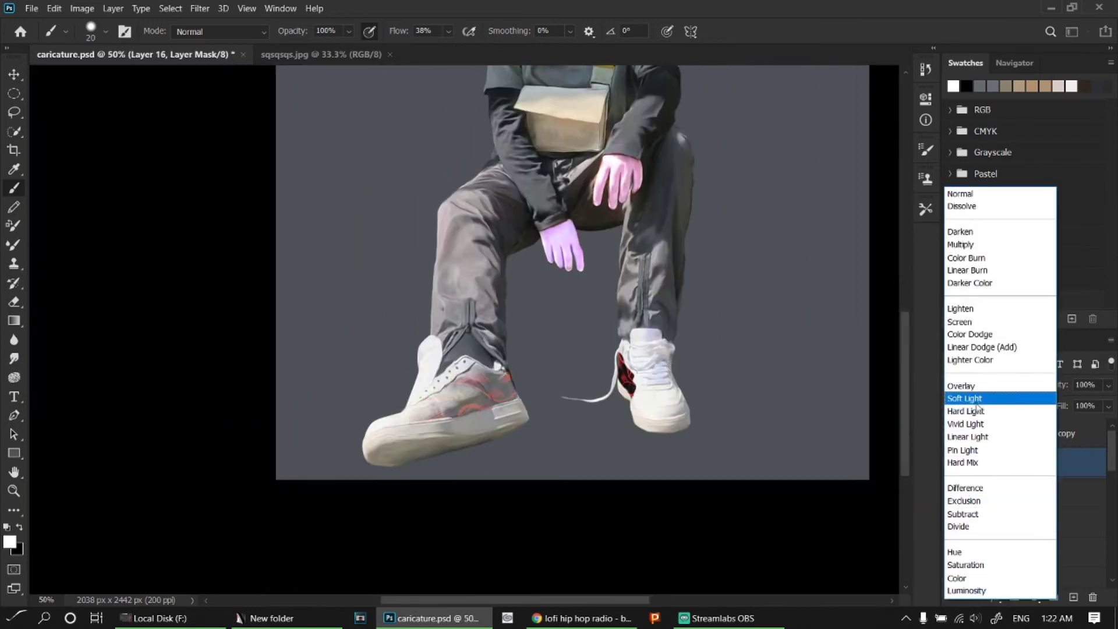
{"action": "left_click", "coordinate": [984, 434]}
{"action": "key", "text": "v"}
{"action": "left_click", "coordinate": [1042, 433]}
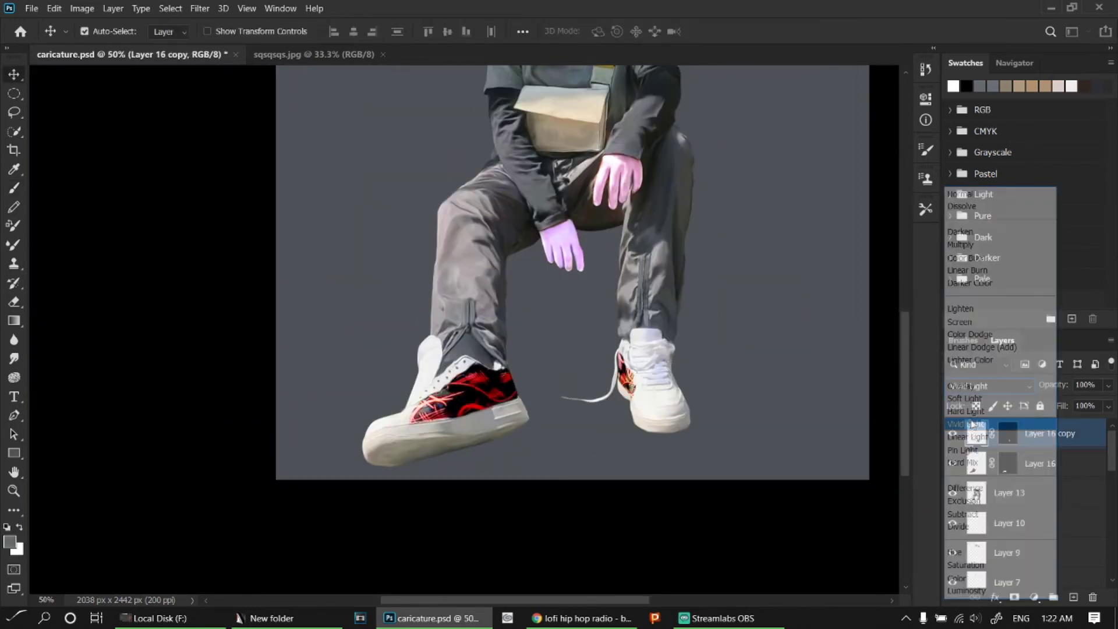
- Paint Layer 16 copy's mask and reduce its opacity and fill to tone down the pattern
{"action": "key", "text": "ctrl+plus"}
{"action": "key", "text": "ctrl+plus"}
{"action": "key", "text": "b"}
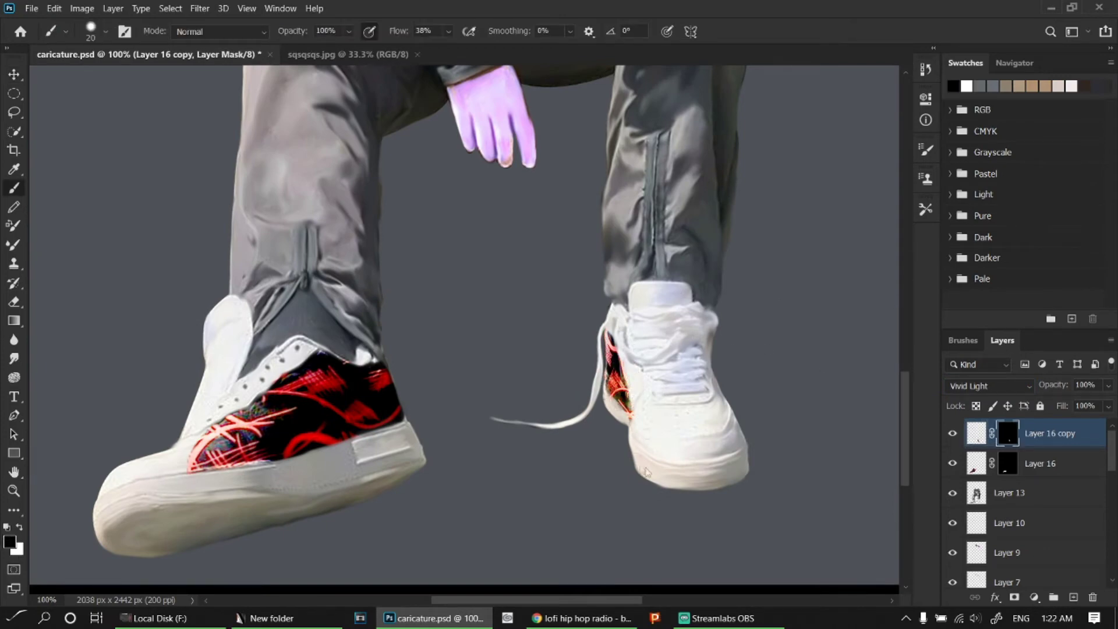
{"action": "key", "text": "ctrl+minus"}
{"action": "key", "text": "ctrl+minus"}
{"action": "key", "text": "ctrl+plus"}
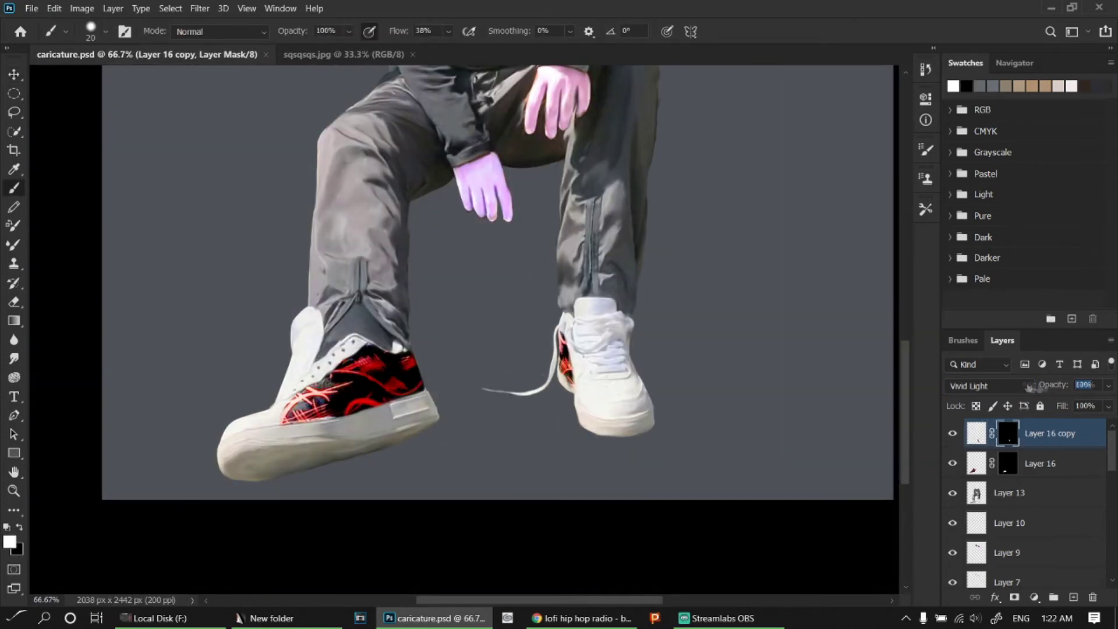
{"action": "key", "text": "v"}
{"action": "key", "text": "alt+bracketleft"}
{"action": "key", "text": "shift+7"}
{"action": "key", "text": "shift+1"}
{"action": "key", "text": "alt+bracketright"}
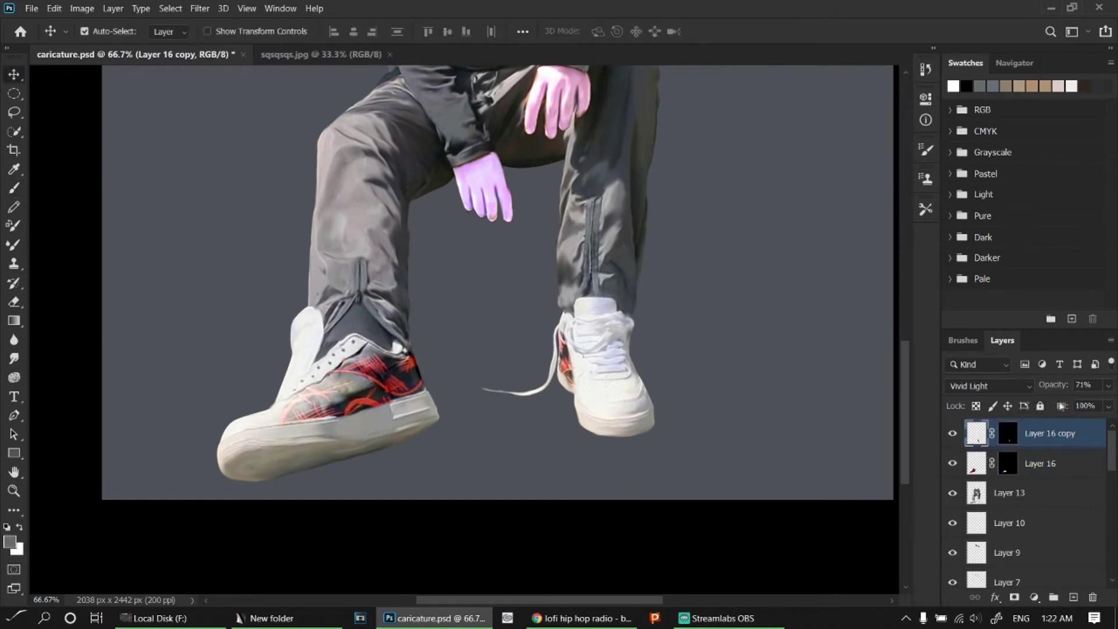
- Save the caricature document
{"action": "key", "text": "ctrl+s"}
{"action": "key", "text": "ctrl+minus"}
{"action": "key", "text": "ctrl+minus"}
{"action": "key", "text": "ctrl+minus"}
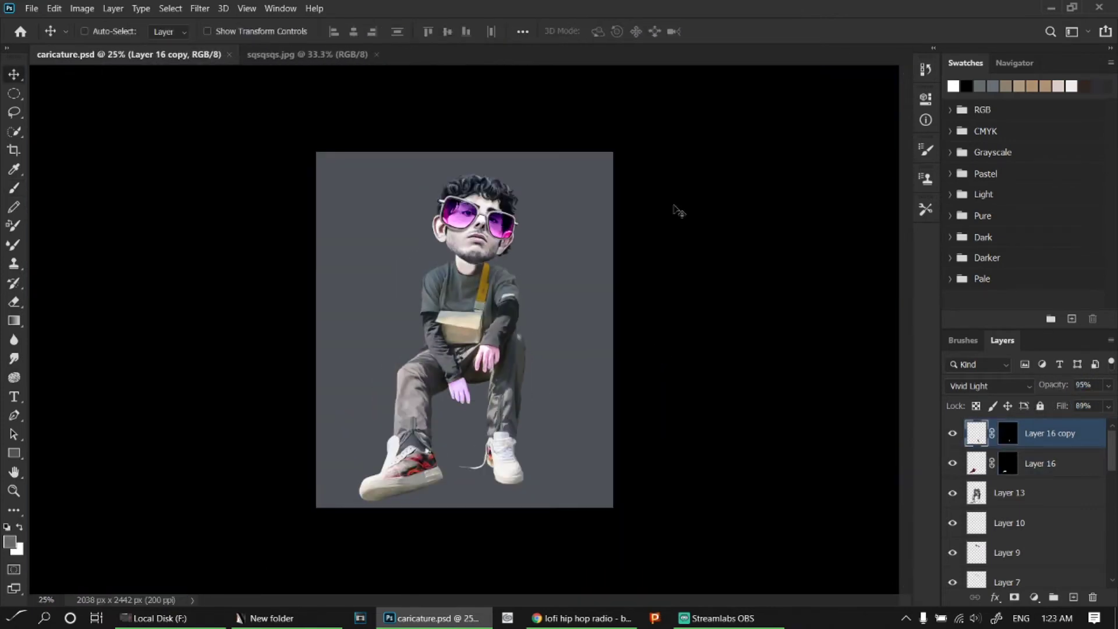
{"action": "key", "text": "ctrl+plus"}
{"action": "key", "text": "ctrl+plus"}
{"action": "key", "text": "ctrl+plus"}
- Select Layer 12 and zoom in on the chin and neck with a small Brush
{"action": "left_click", "coordinate": [633, 211]}
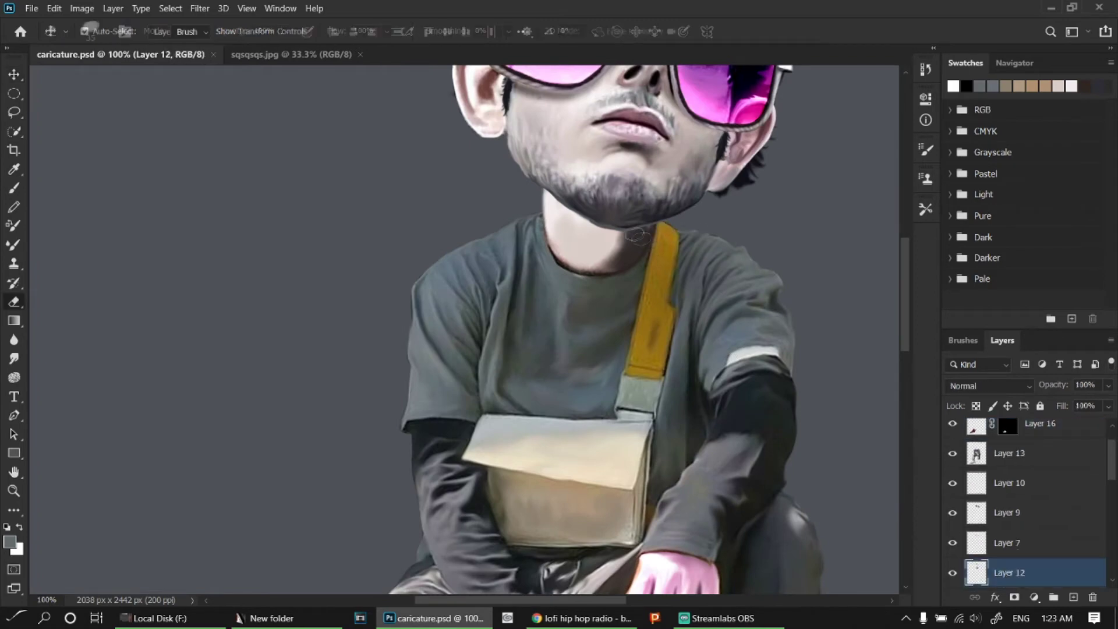
{"action": "key", "text": "b"}
{"action": "scroll", "coordinate": [633, 212], "scroll_direction": "up", "scroll_amount": 5}
{"action": "left_click_drag", "start_coordinate": [633, 211], "coordinate": [458, 428]}
{"action": "key", "text": "bracketleft"}
{"action": "key", "text": "bracketleft"}
{"action": "key", "text": "bracketleft"}
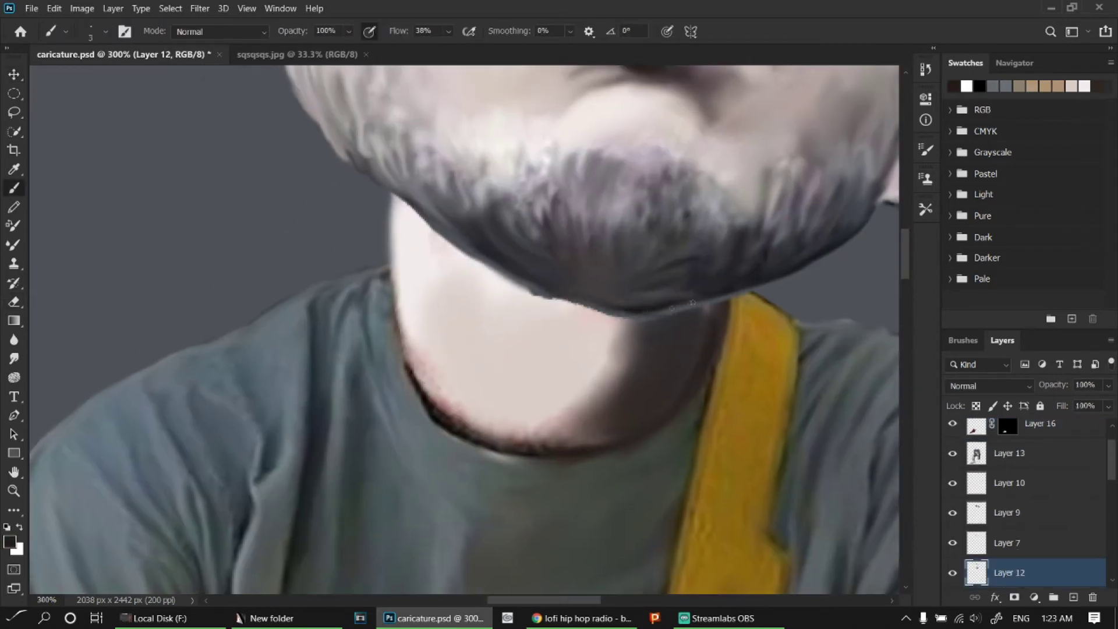
- Scroll the Layers panel and start selecting the figure layers from Layer 16 copy
{"action": "scroll", "coordinate": [573, 288], "scroll_direction": "down", "scroll_amount": 3}
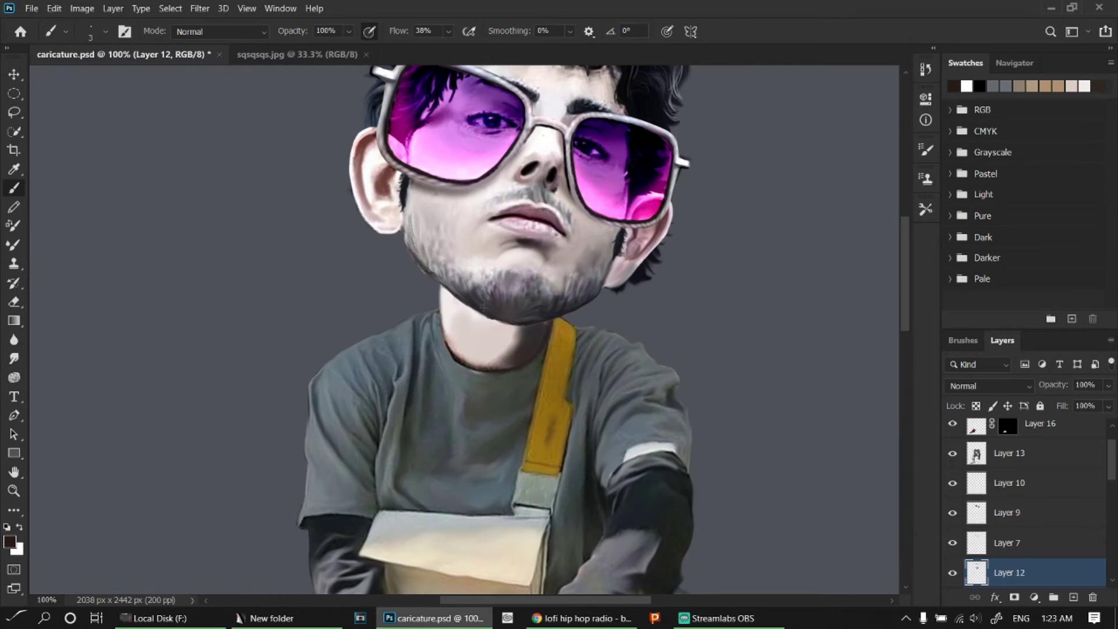
{"action": "scroll", "coordinate": [541, 331], "scroll_direction": "down", "scroll_amount": 3}
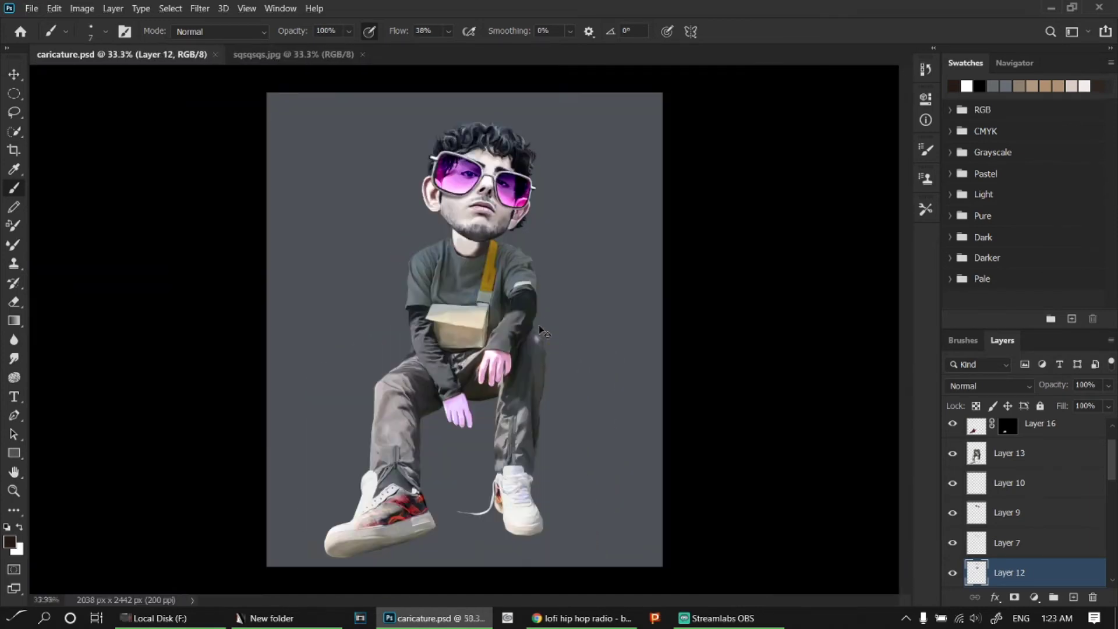
{"action": "scroll", "coordinate": [1065, 477], "scroll_direction": "down", "scroll_amount": 3}
{"action": "left_click", "coordinate": [1013, 547]}
{"action": "scroll", "coordinate": [1013, 524], "scroll_direction": "up", "scroll_amount": 5}
- Group the figure layers, hide Group 1, and convert a duplicate of it into a Smart Object
{"action": "left_click", "coordinate": [1013, 427], "text": "shift"}
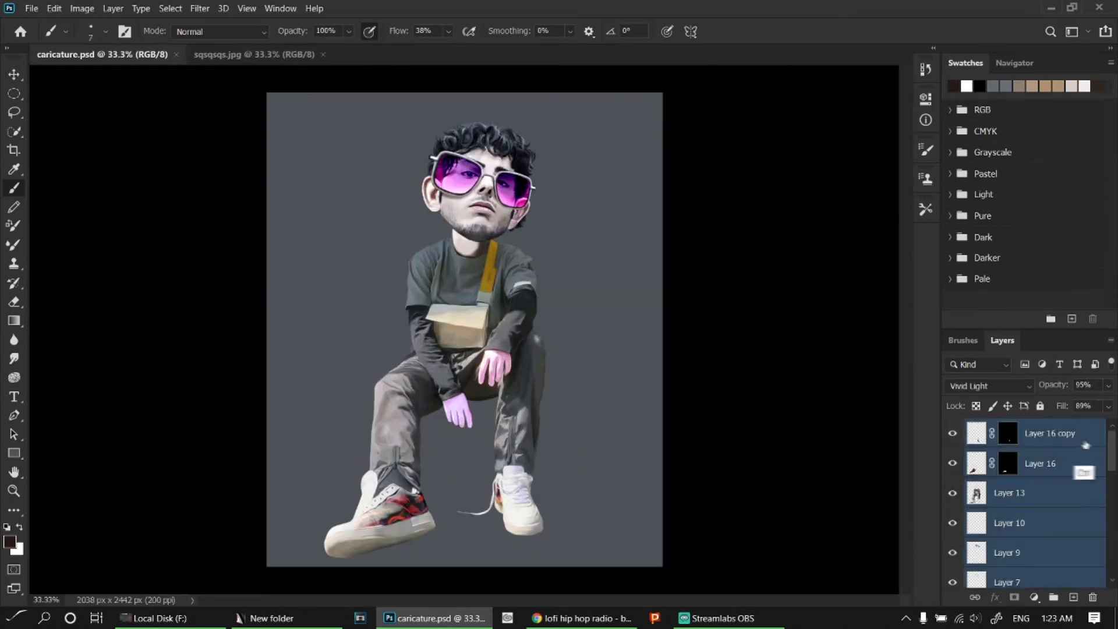
{"action": "key", "text": "ctrl+g"}
{"action": "left_click", "coordinate": [953, 431]}
{"action": "key", "text": "ctrl+j"}
{"action": "right_click", "coordinate": [1025, 434]}
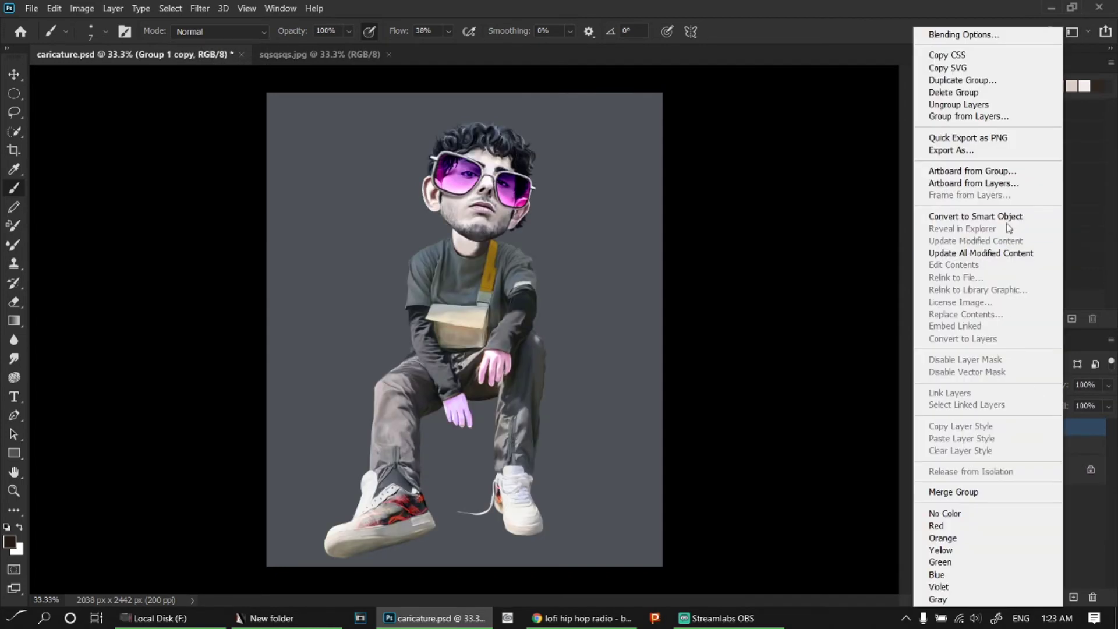
{"action": "left_click", "coordinate": [1010, 224]}
- Inspect the legs and shoes up close, then cancel an opened Levels adjustment
{"action": "key", "text": "ctrl+plus"}
{"action": "key", "text": "ctrl+plus"}
{"action": "mouse_move", "coordinate": [674, 262]}
{"action": "left_mouse_down"}
{"action": "mouse_move", "coordinate": [714, 391]}
{"action": "mouse_move", "coordinate": [785, 202]}
{"action": "mouse_move", "coordinate": [815, 447]}
{"action": "left_mouse_up"}
{"action": "key", "text": "ctrl+minus"}
{"action": "key", "text": "ctrl+l"}
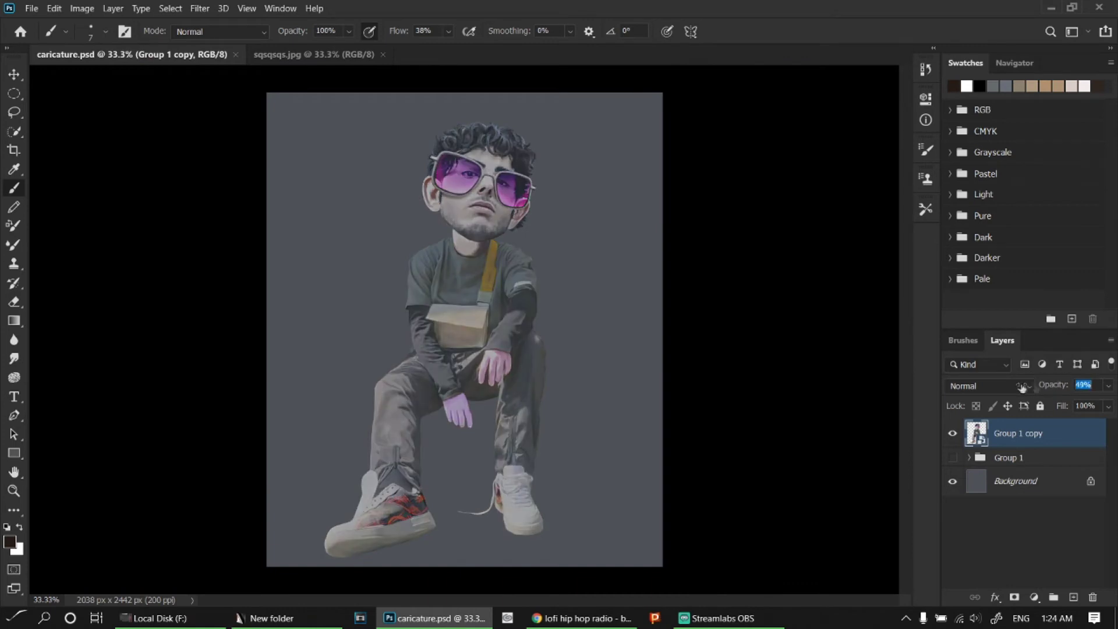
{"action": "left_click", "coordinate": [662, 150]}
- Add a Color Balance adjustment layer set to the Shadows tone range
{"action": "left_click", "coordinate": [1034, 596]}
{"action": "left_click", "coordinate": [1025, 390]}
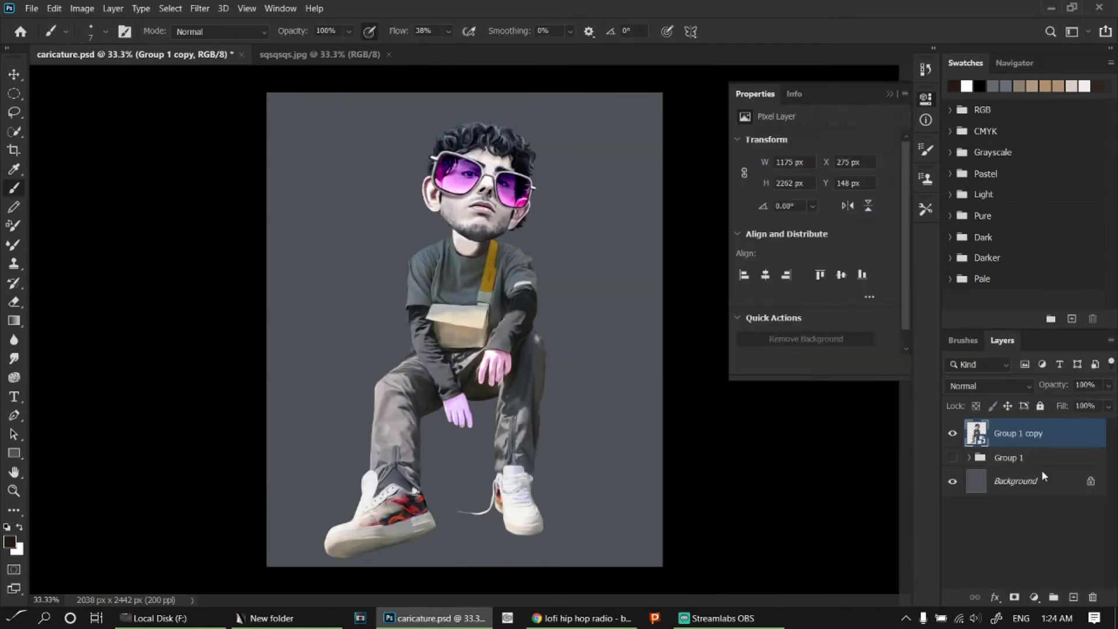
{"action": "left_click", "coordinate": [798, 142]}
{"action": "left_click", "coordinate": [783, 169]}
{"action": "left_click", "coordinate": [797, 142]}
- Clip the Color Balance to the figure and shift its cyan–red and blue sliders cooler
{"action": "left_click", "coordinate": [783, 169]}
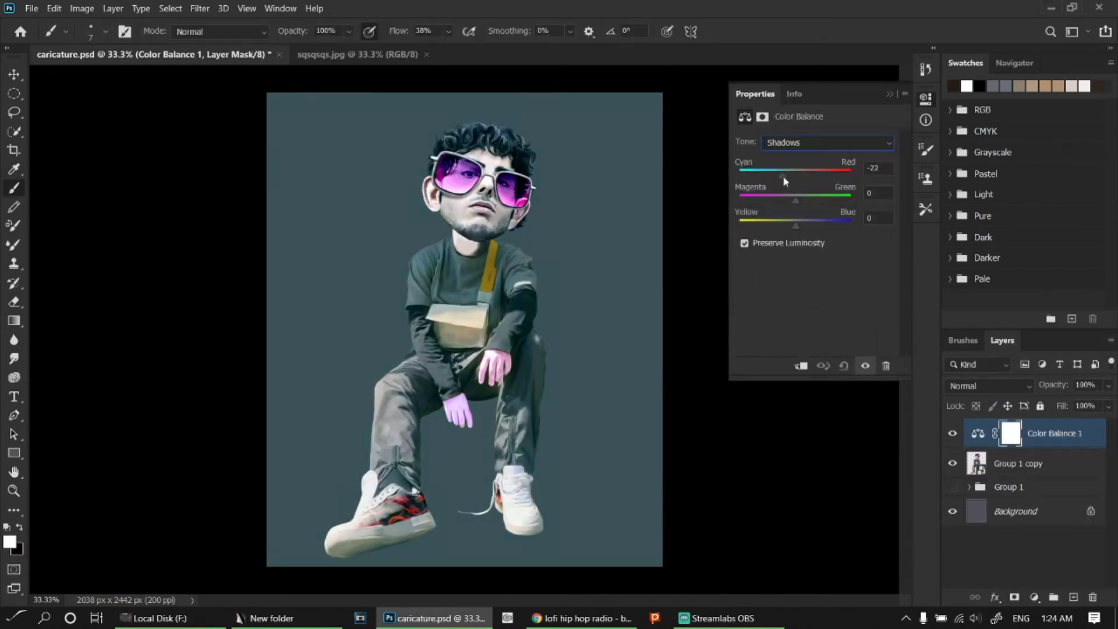
{"action": "key", "text": "ctrl+alt+g"}
{"action": "mouse_move", "coordinate": [826, 173]}
{"action": "left_mouse_down"}
{"action": "mouse_move", "coordinate": [811, 174]}
{"action": "mouse_move", "coordinate": [793, 200]}
{"action": "left_mouse_up"}
{"action": "mouse_move", "coordinate": [795, 225]}
{"action": "left_mouse_down"}
{"action": "mouse_move", "coordinate": [820, 221]}
{"action": "mouse_move", "coordinate": [815, 209]}
{"action": "left_mouse_up"}
- Add a Curves adjustment layer with a contrast-boosting S-curve
{"action": "left_click", "coordinate": [1023, 433]}
{"action": "left_click", "coordinate": [1034, 597]}
{"action": "left_click", "coordinate": [1025, 425]}
{"action": "left_click", "coordinate": [953, 435]}
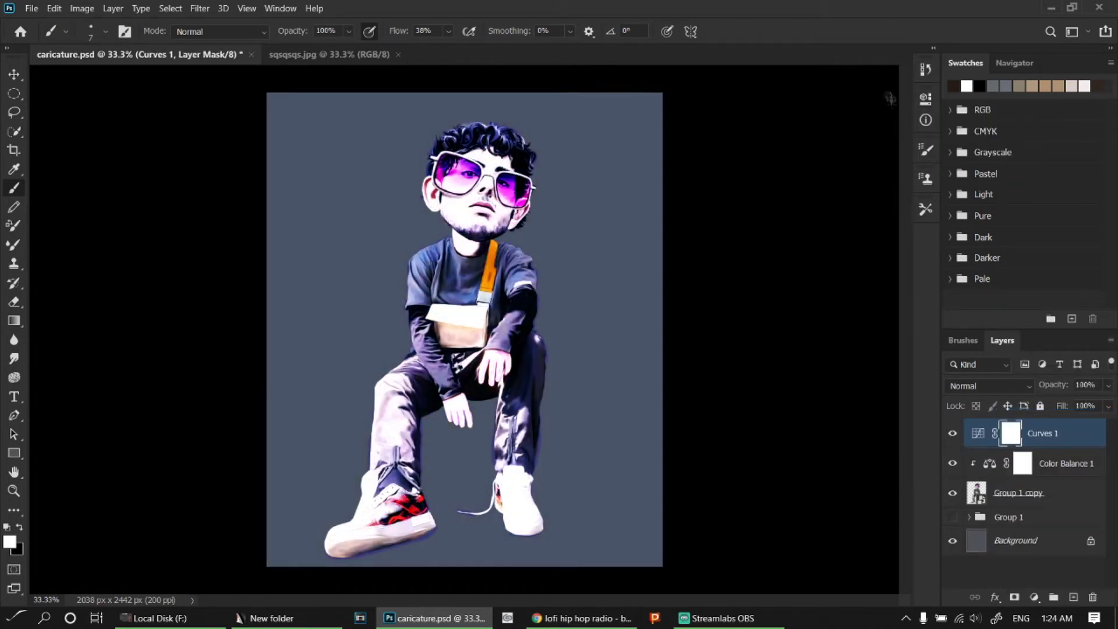
{"action": "double_click", "coordinate": [979, 433]}
{"action": "mouse_move", "coordinate": [815, 209]}
{"action": "left_mouse_down"}
{"action": "mouse_move", "coordinate": [829, 242]}
{"action": "mouse_move", "coordinate": [829, 228]}
{"action": "left_mouse_up"}
- Invert the Curves mask and paint white over the shirt, bag and right hand
{"action": "left_click", "coordinate": [1011, 434]}
{"action": "key", "text": "ctrl+i"}
{"action": "key", "text": "x"}
{"action": "key", "text": "ctrl+plus"}
{"action": "key", "text": "ctrl+plus"}
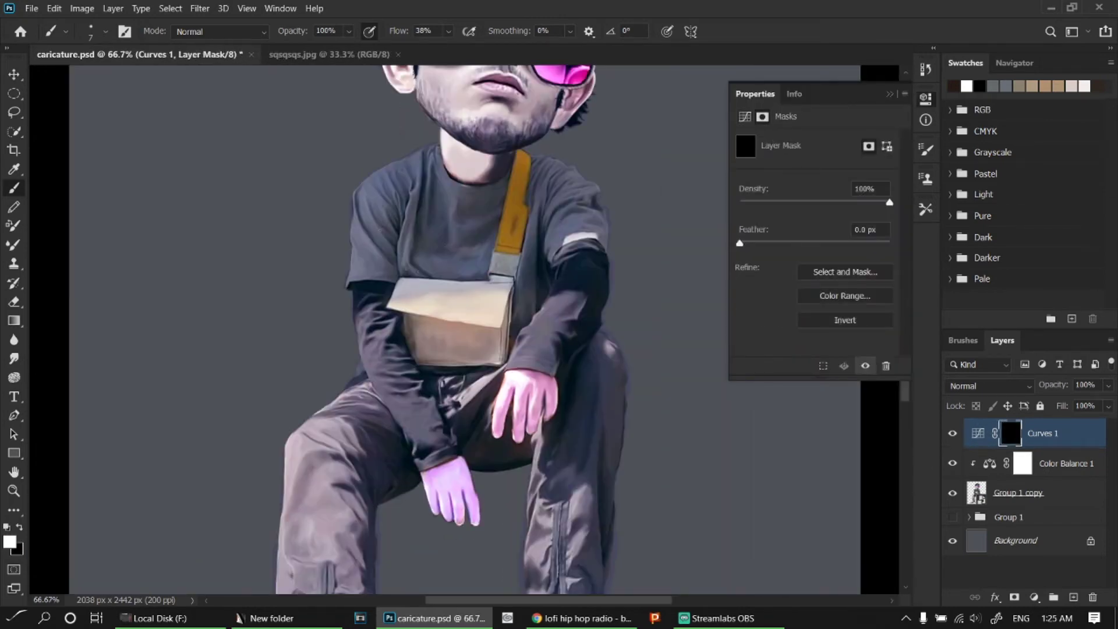
{"action": "mouse_move", "coordinate": [381, 183]}
{"action": "left_mouse_down"}
{"action": "mouse_move", "coordinate": [463, 242]}
{"action": "mouse_move", "coordinate": [555, 192]}
{"action": "left_mouse_up"}
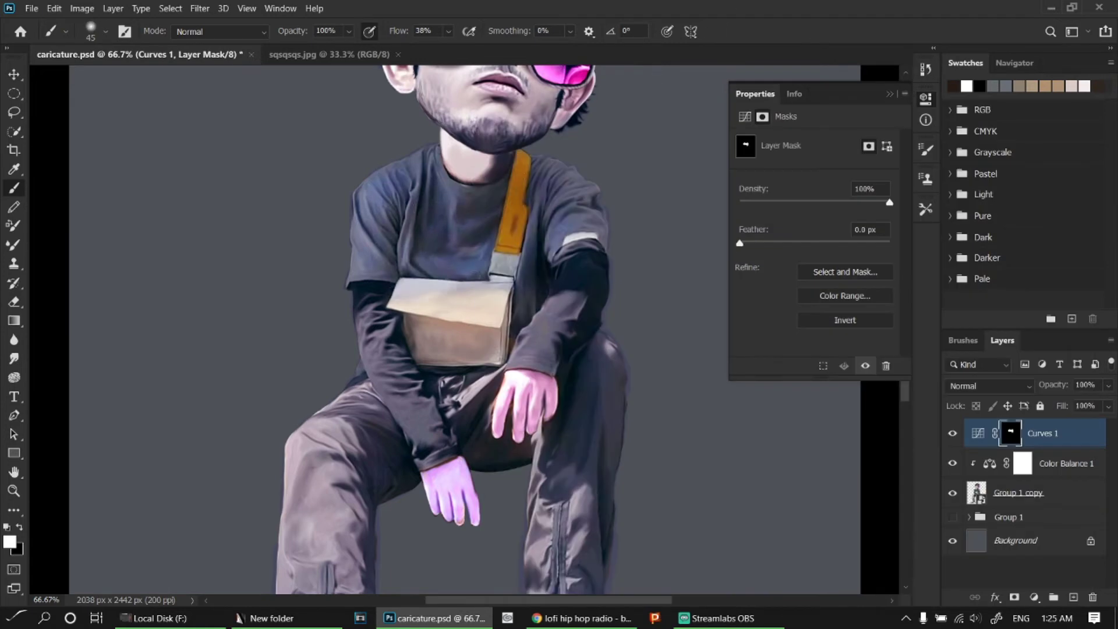
{"action": "key", "text": "x"}
{"action": "mouse_move", "coordinate": [408, 303]}
{"action": "left_mouse_down"}
{"action": "mouse_move", "coordinate": [466, 321]}
{"action": "mouse_move", "coordinate": [478, 350]}
{"action": "left_mouse_up"}
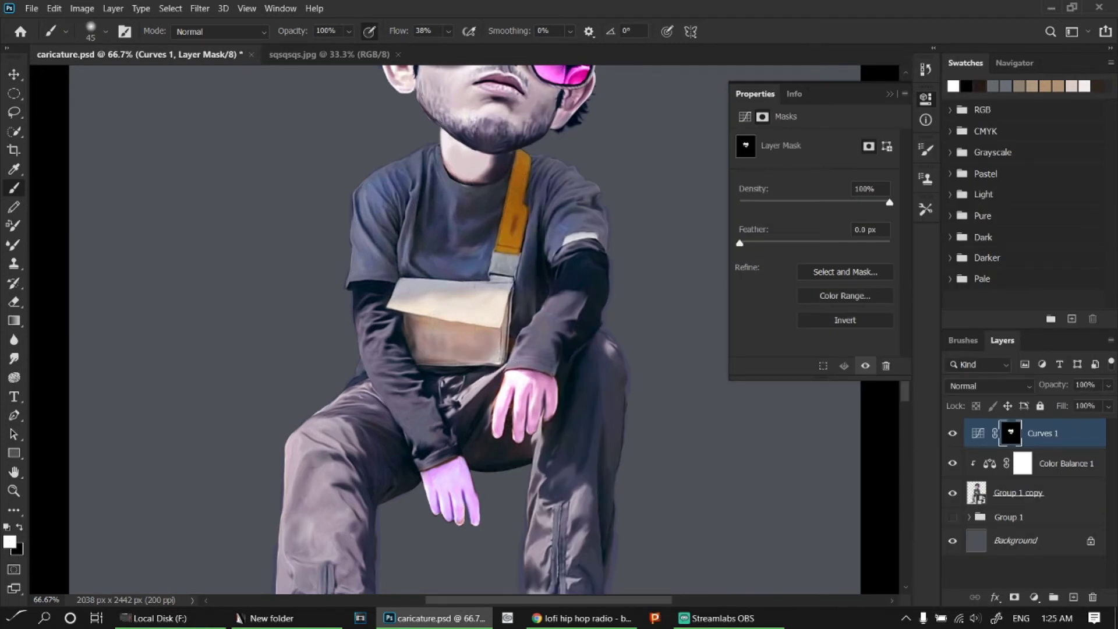
{"action": "key", "text": "x"}
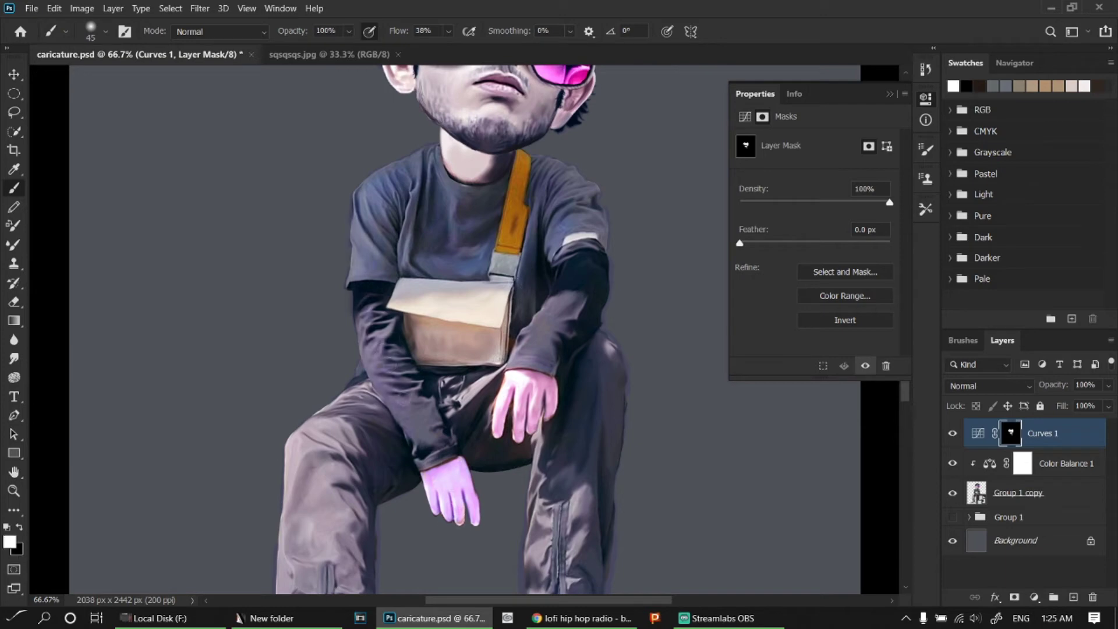
{"action": "left_click_drag", "start_coordinate": [524, 379], "coordinate": [533, 431]}
- Reveal the Curves brightening along the right trouser leg, then view the whole caricature
{"action": "left_click_drag", "start_coordinate": [407, 408], "coordinate": [464, 257]}
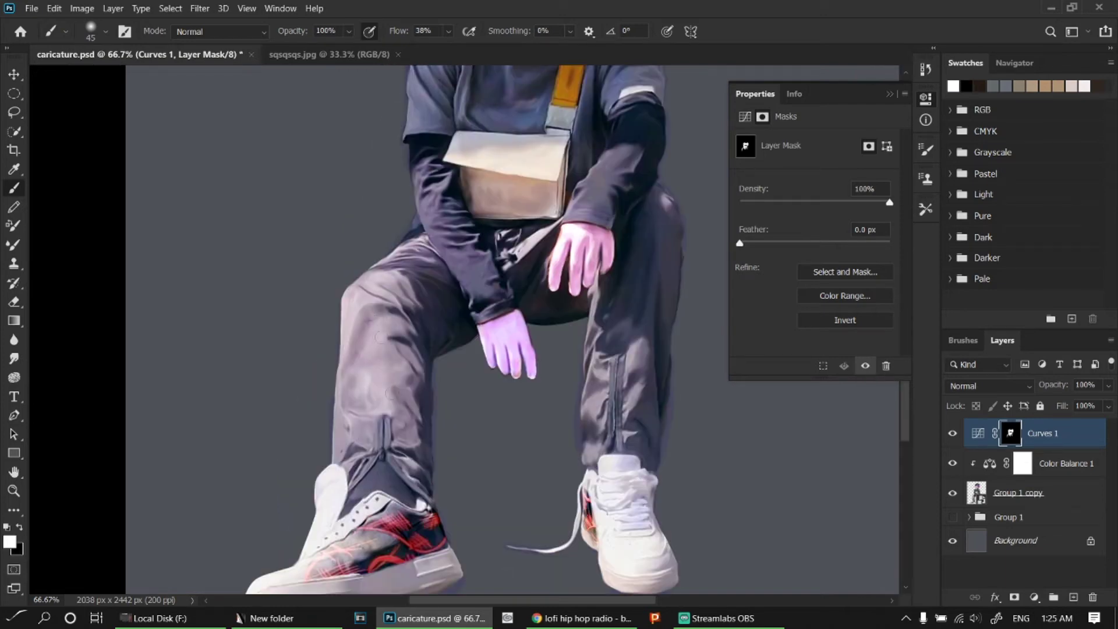
{"action": "left_click_drag", "start_coordinate": [421, 450], "coordinate": [461, 299]}
{"action": "key", "text": "x"}
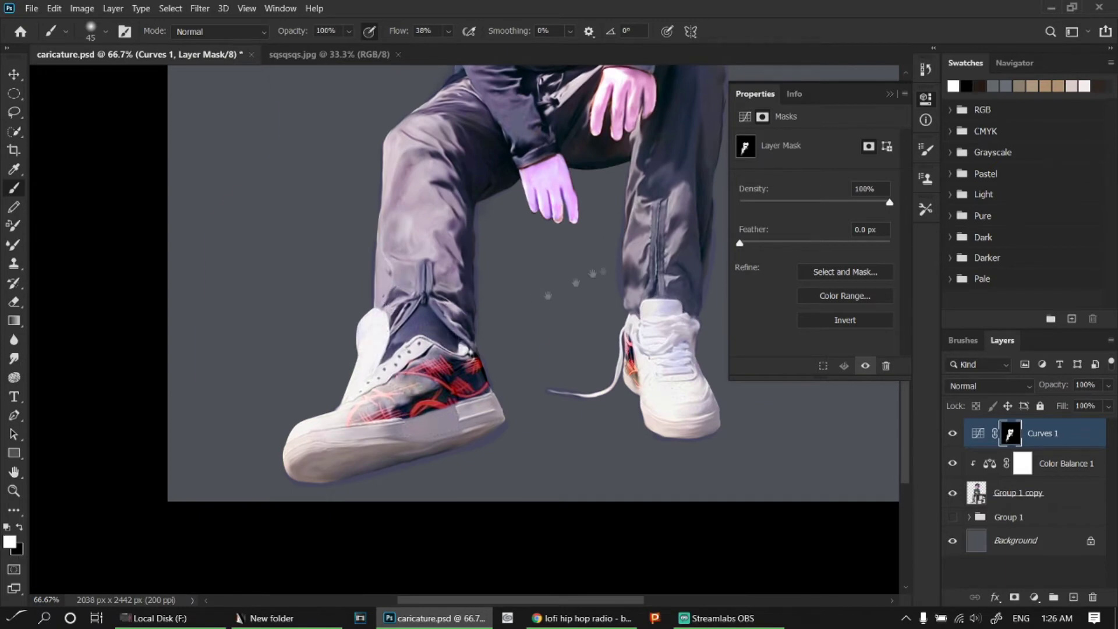
{"action": "left_click_drag", "start_coordinate": [593, 273], "coordinate": [424, 343]}
{"action": "left_click_drag", "start_coordinate": [527, 396], "coordinate": [542, 149]}
{"action": "left_click_drag", "start_coordinate": [476, 266], "coordinate": [543, 141]}
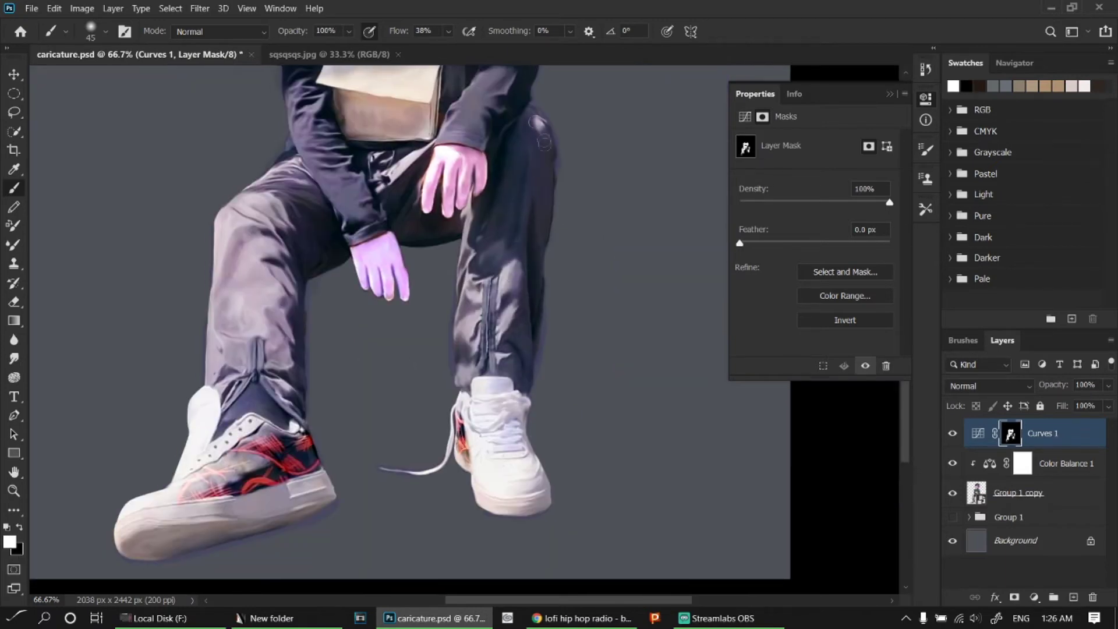
{"action": "key", "text": "ctrl+minus"}
{"action": "key", "text": "ctrl+minus"}
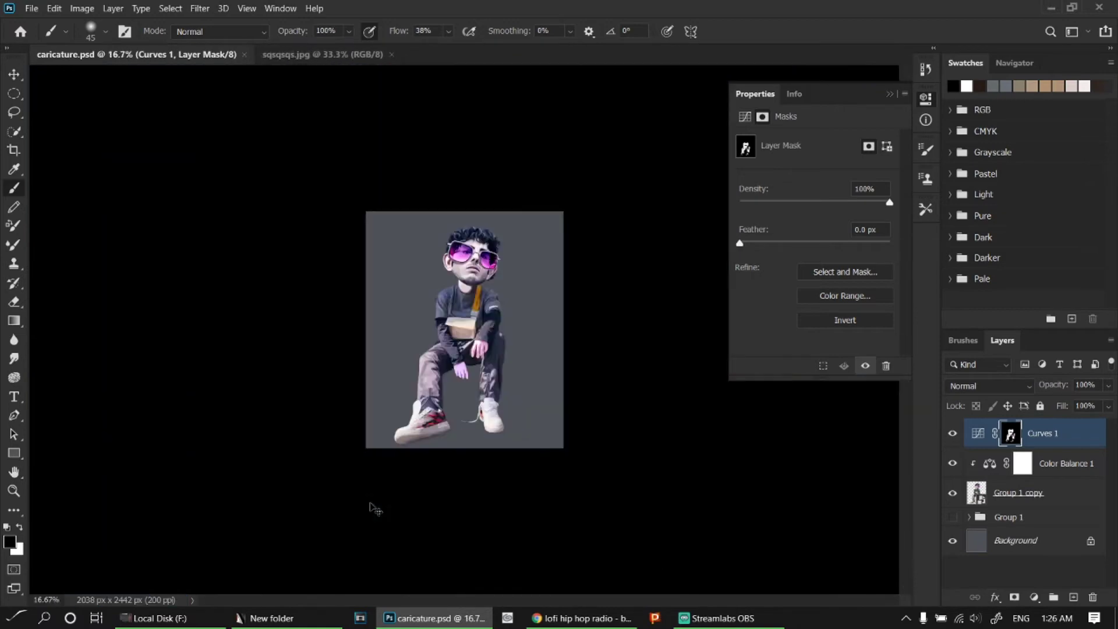
{"action": "key", "text": "ctrl+plus"}
{"action": "key", "text": "ctrl+plus"}
{"action": "key", "text": "ctrl+plus"}
{"action": "key", "text": "ctrl+plus"}
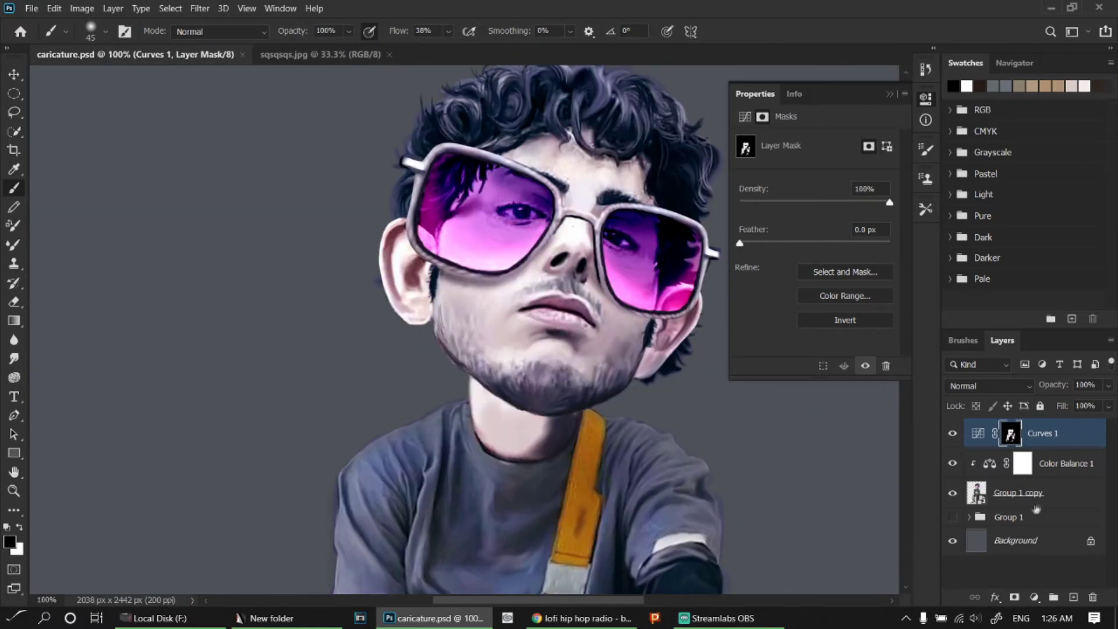
- Zoom in on the face, then add new Layer 17 and move it below Group 1 copy
{"action": "left_click", "coordinate": [1025, 493]}
{"action": "key", "text": "ctrl+shift+n"}
{"action": "key", "text": "Return"}
{"action": "left_click_drag", "start_coordinate": [1034, 539], "coordinate": [1070, 545]}
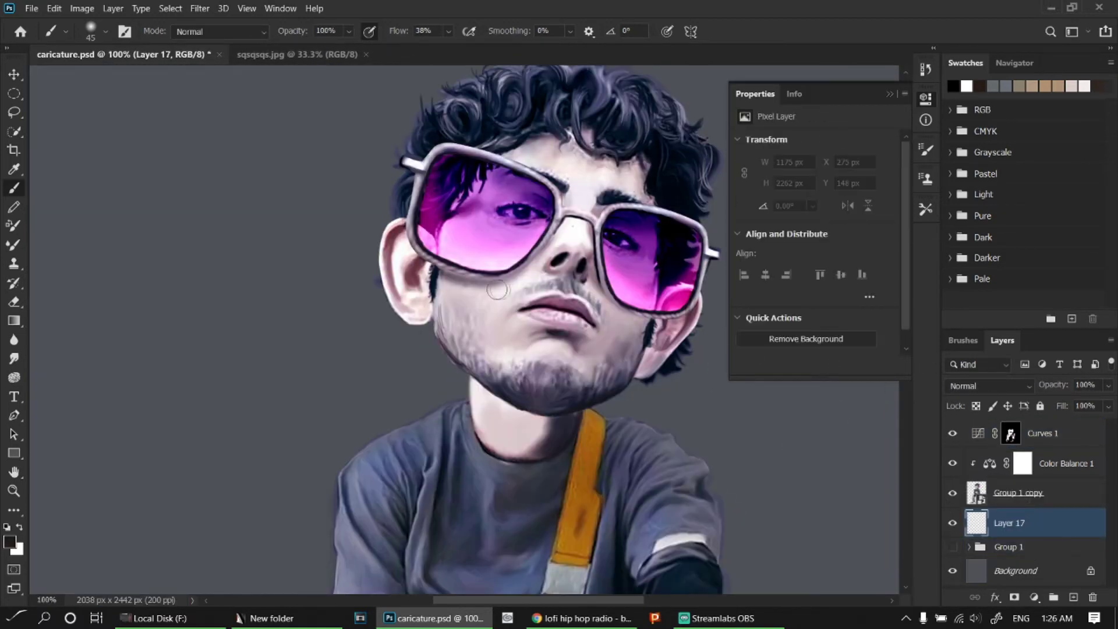
- With a tiny brush, sample a near-black colour and paint a dark stroke below the cheek
{"action": "key", "text": "bracketleft"}
{"action": "key", "text": "bracketleft"}
{"action": "key", "text": "bracketleft"}
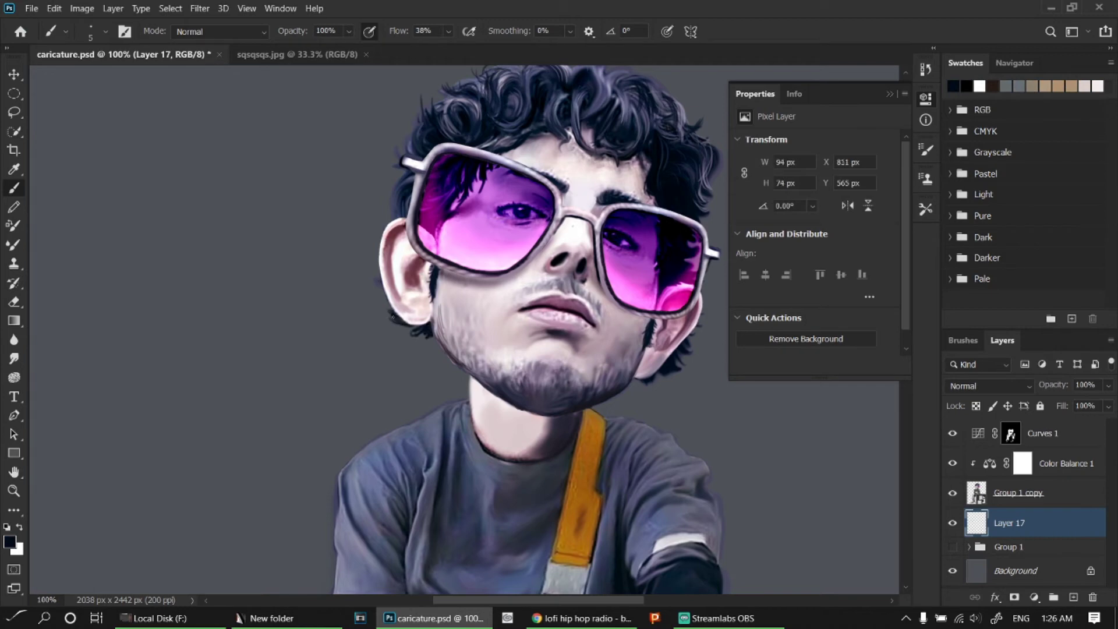
{"action": "left_click", "coordinate": [538, 105], "text": "alt"}
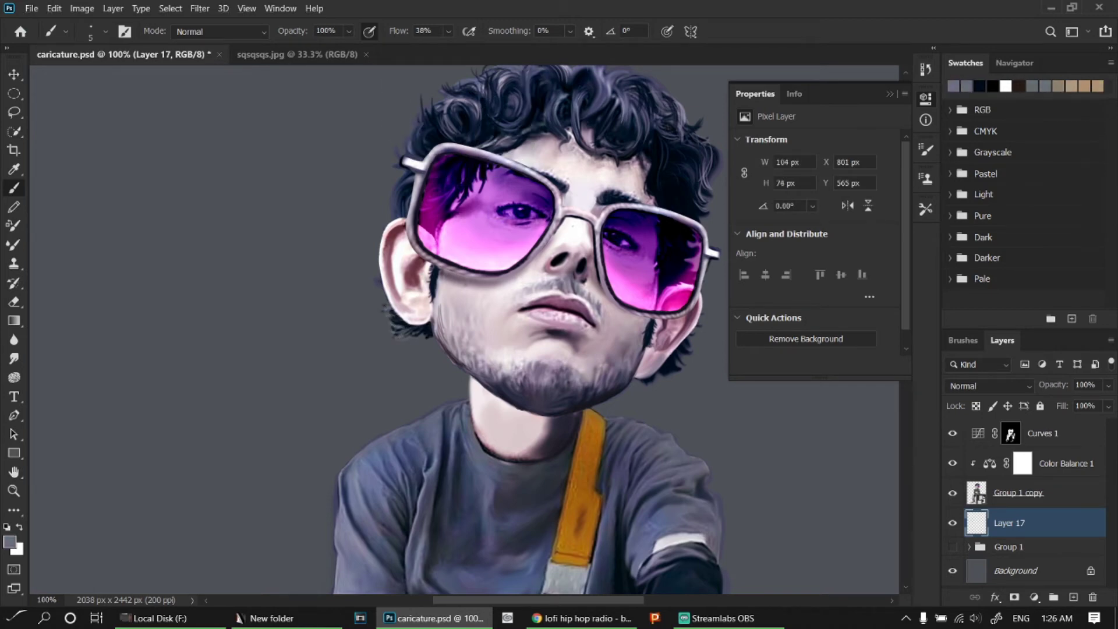
{"action": "left_click", "coordinate": [422, 329], "text": "alt"}
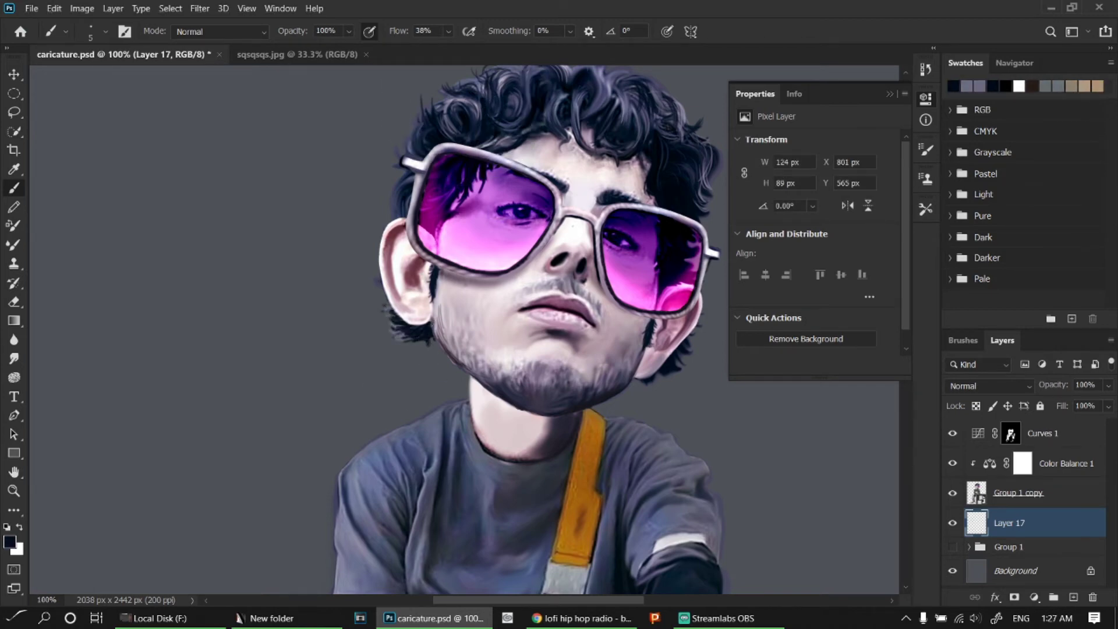
{"action": "left_click_drag", "start_coordinate": [428, 338], "coordinate": [427, 361]}
{"action": "key", "text": "e"}
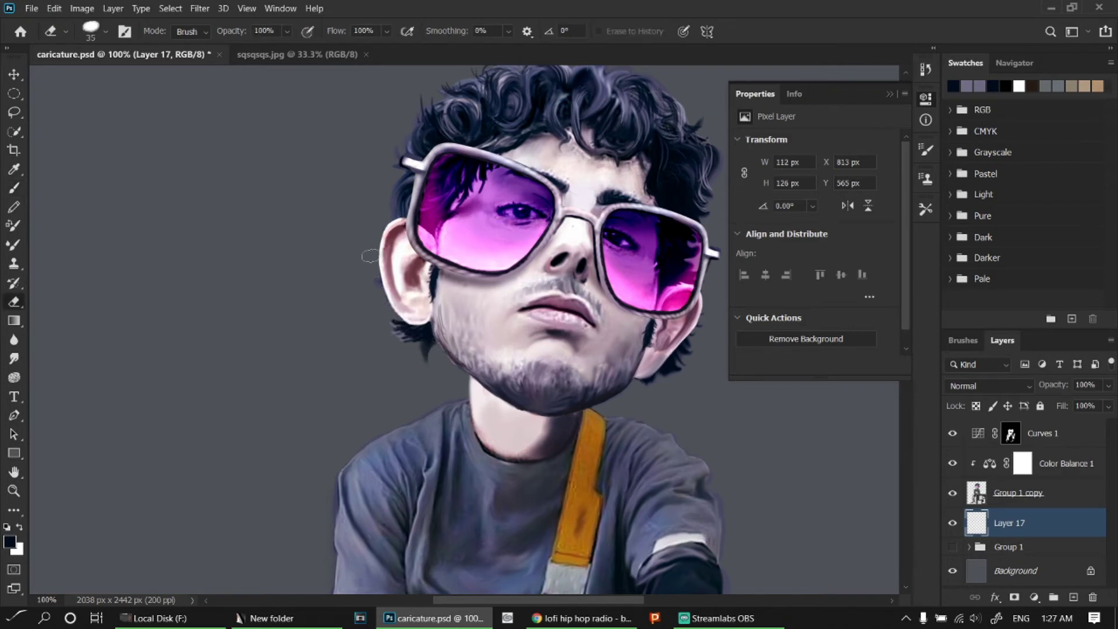
{"action": "scroll", "coordinate": [466, 326], "scroll_direction": "up", "scroll_amount": 2}
{"action": "key", "text": "b"}
{"action": "right_click", "coordinate": [349, 338]}
{"action": "key", "text": "Escape"}
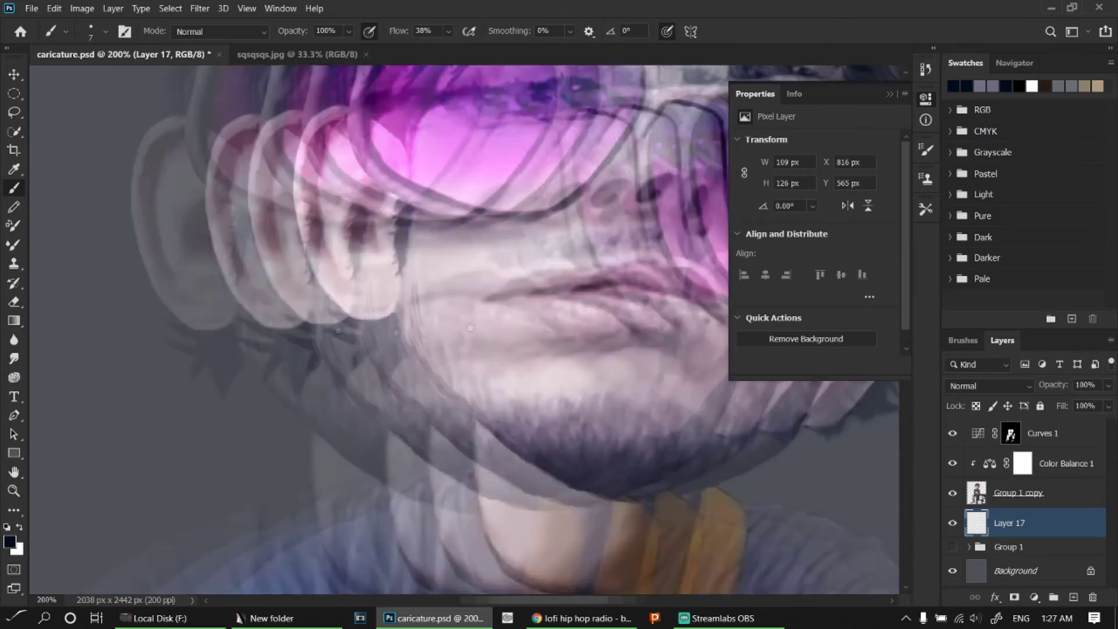
- Add a Hue/Saturation adjustment layer and drag the hue slider left to shift the figure's colours
{"action": "scroll", "coordinate": [559, 376], "scroll_direction": "down", "scroll_amount": 3}
{"action": "scroll", "coordinate": [577, 371], "scroll_direction": "down", "scroll_amount": 3}
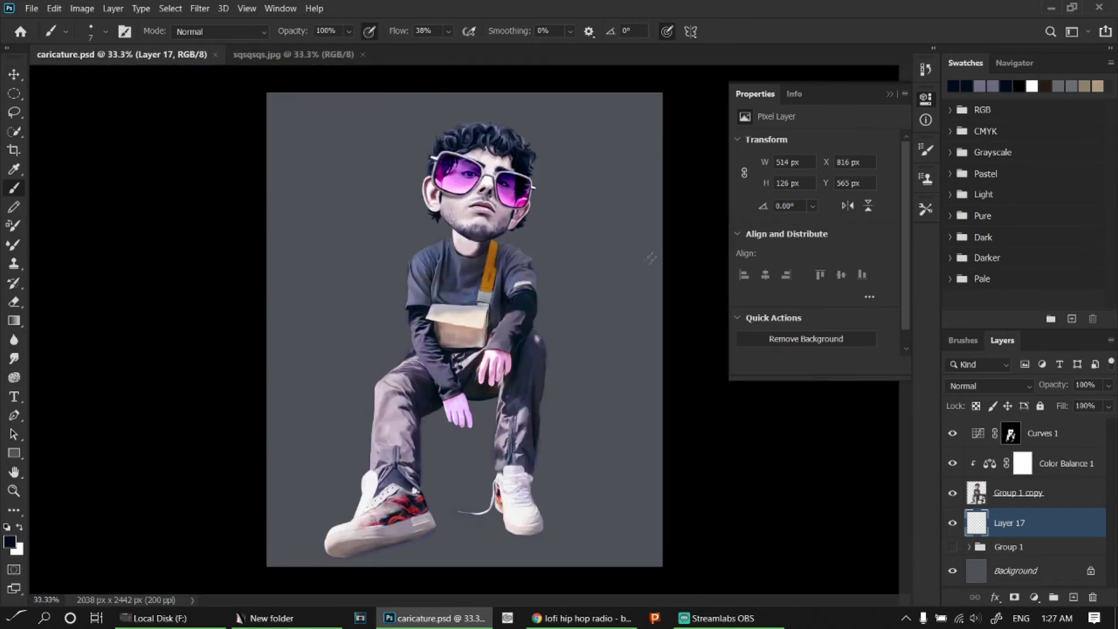
{"action": "left_click", "coordinate": [1034, 597]}
{"action": "left_click", "coordinate": [966, 460]}
{"action": "mouse_move", "coordinate": [814, 201]}
{"action": "left_mouse_down"}
{"action": "mouse_move", "coordinate": [843, 204]}
{"action": "mouse_move", "coordinate": [769, 201]}
{"action": "left_mouse_up"}
- Move Hue/Saturation to the top, invert its mask, and paint white over the orange strap
{"action": "key", "text": "ctrl+shift+bracketright"}
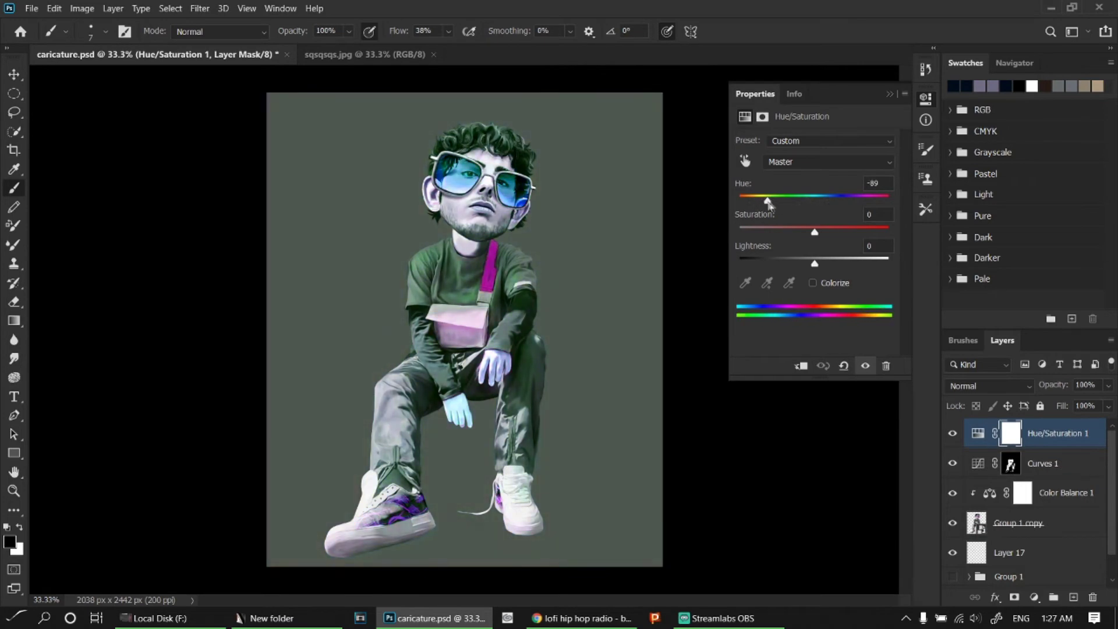
{"action": "key", "text": "ctrl+i"}
{"action": "scroll", "coordinate": [491, 233], "scroll_direction": "up", "scroll_amount": 3}
{"action": "scroll", "coordinate": [491, 233], "scroll_direction": "up", "scroll_amount": 2}
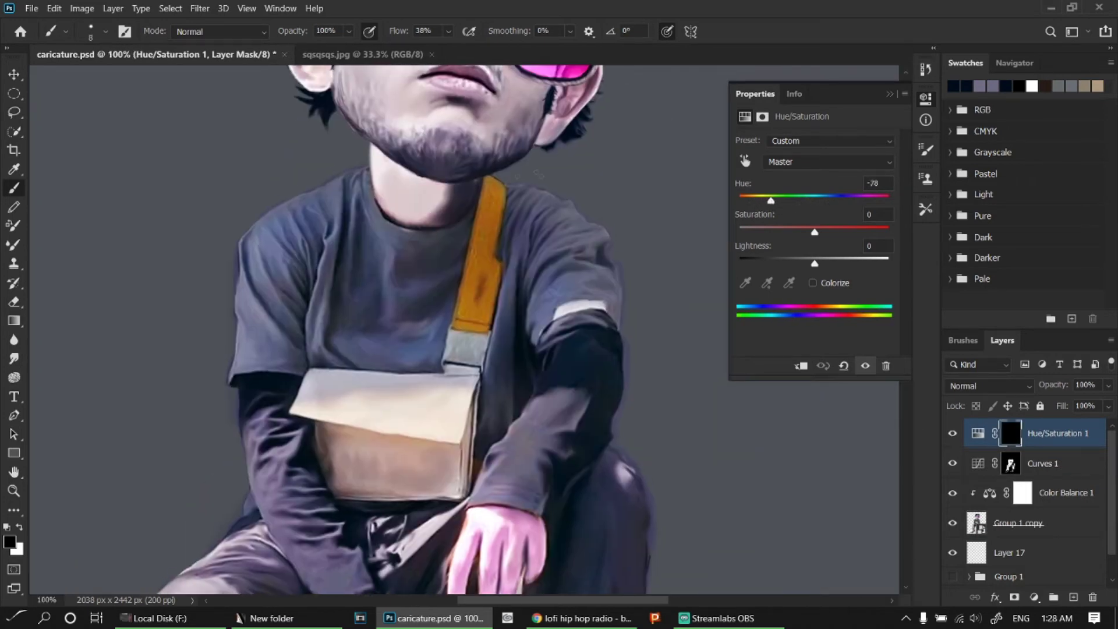
{"action": "key", "text": "x"}
{"action": "key", "text": "bracketright"}
{"action": "key", "text": "bracketright"}
{"action": "key", "text": "bracketright"}
{"action": "left_click_drag", "start_coordinate": [491, 197], "coordinate": [468, 308]}
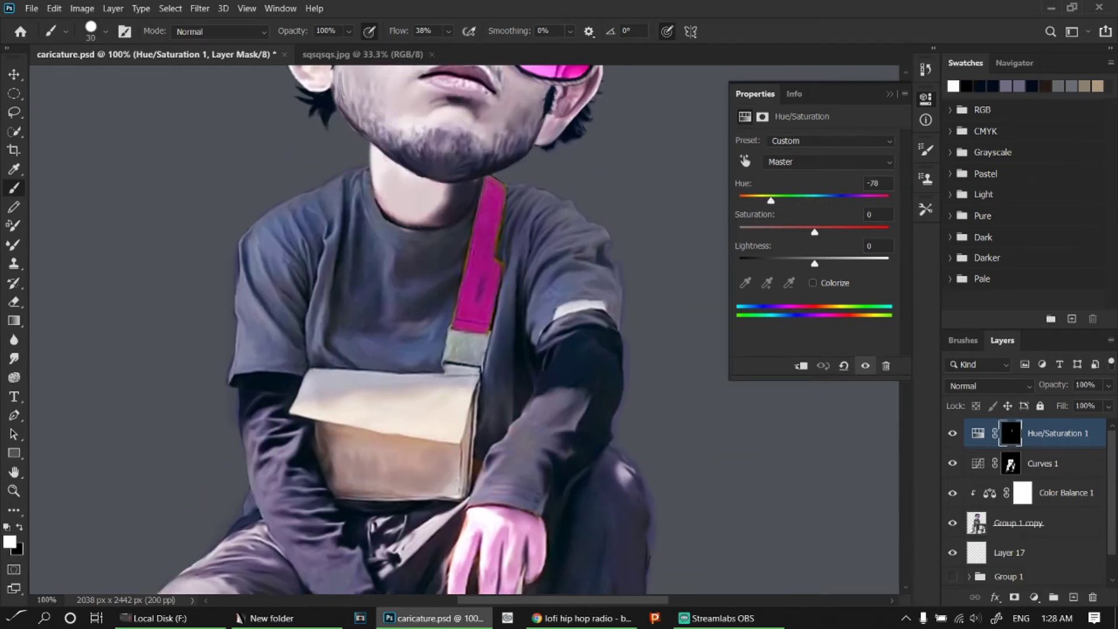
- Set the strap's Hue to -80 and Saturation to -20 for a muted magenta pink
{"action": "left_click", "coordinate": [978, 433]}
{"action": "key", "text": "x"}
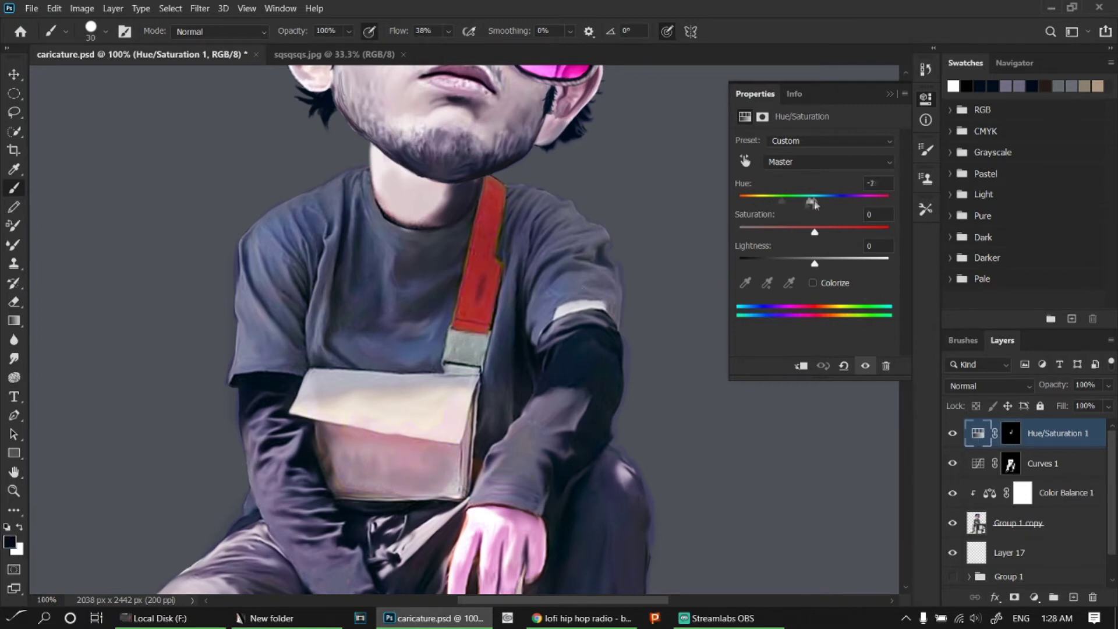
{"action": "mouse_move", "coordinate": [771, 201]}
{"action": "left_mouse_down"}
{"action": "mouse_move", "coordinate": [844, 201]}
{"action": "mouse_move", "coordinate": [770, 201]}
{"action": "left_mouse_up"}
{"action": "left_click", "coordinate": [925, 99]}
{"action": "key", "text": "ctrl+0"}
{"action": "double_click", "coordinate": [978, 433]}
{"action": "left_click_drag", "start_coordinate": [815, 232], "coordinate": [800, 231]}
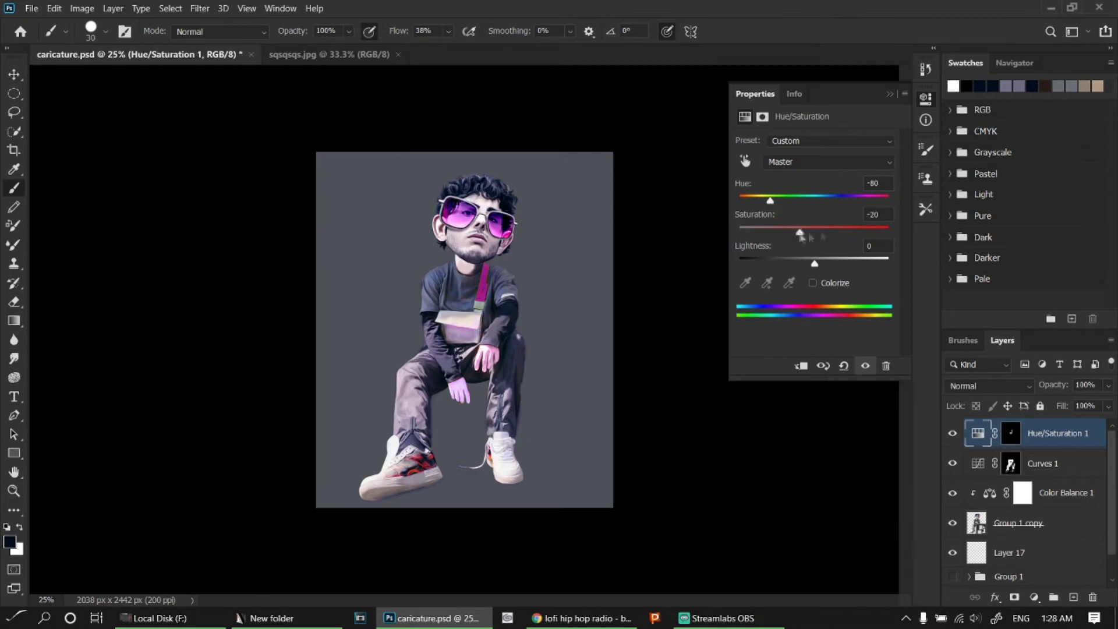
- Soften the Hue/Saturation mask edges with a Gaussian Blur
{"action": "left_click", "coordinate": [926, 99]}
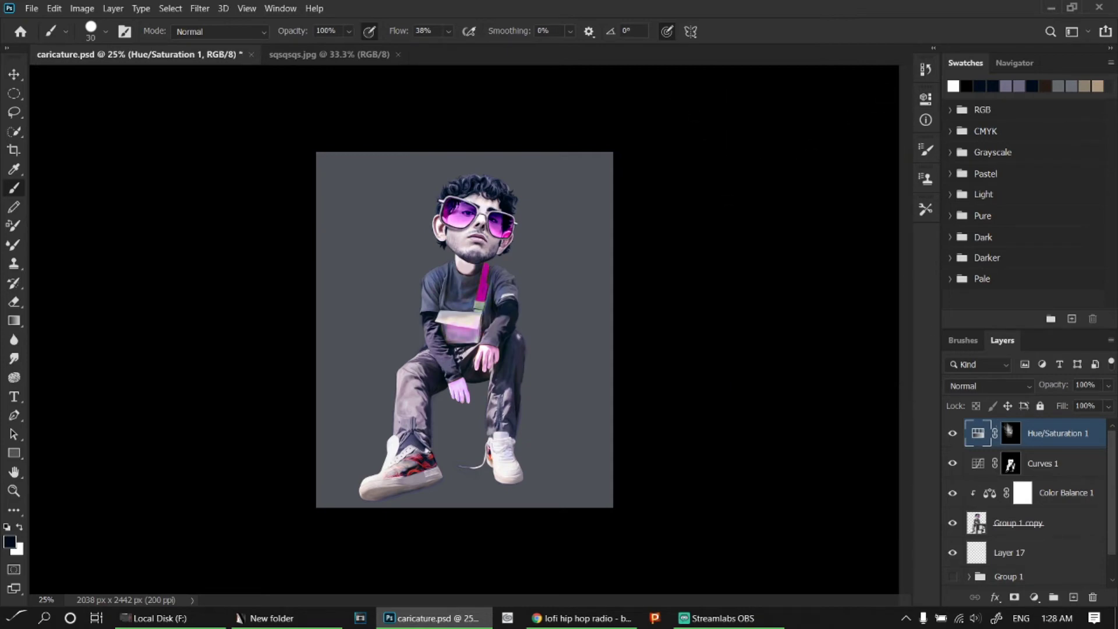
{"action": "left_click", "coordinate": [1011, 432], "text": "alt"}
{"action": "left_click", "coordinate": [200, 8]}
{"action": "left_click", "coordinate": [408, 221]}
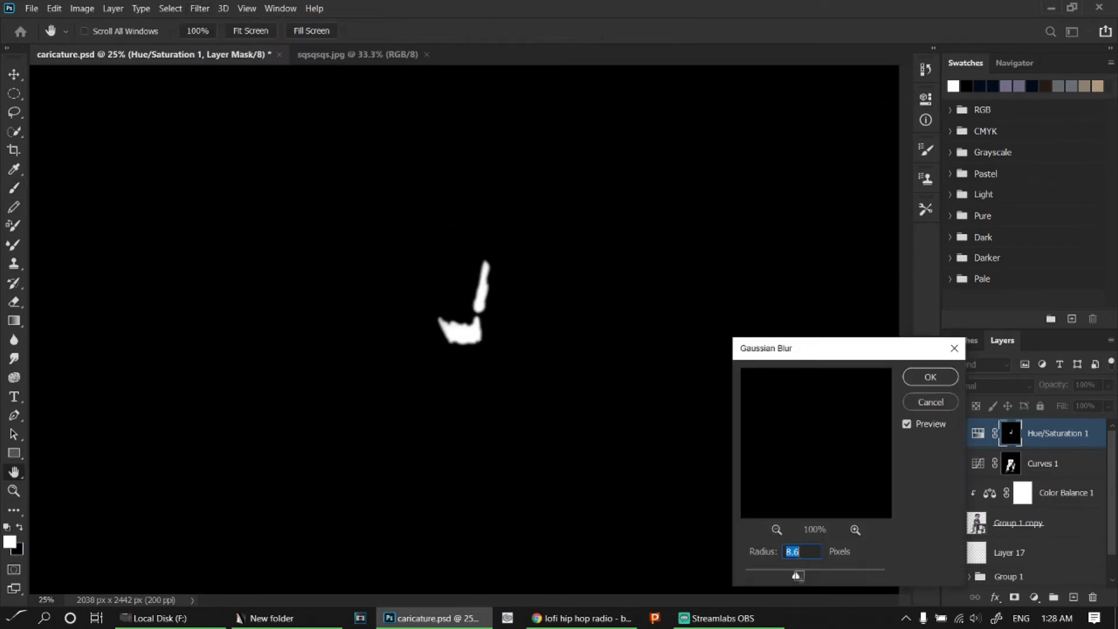
{"action": "left_click", "coordinate": [931, 377]}
{"action": "left_click", "coordinate": [1011, 433], "text": "alt"}
- Pick a larger soft brush preset, zoom out, and select Layer 17 with the Move tool
{"action": "key", "text": "b"}
{"action": "scroll", "coordinate": [459, 366], "scroll_direction": "up", "scroll_amount": 3}
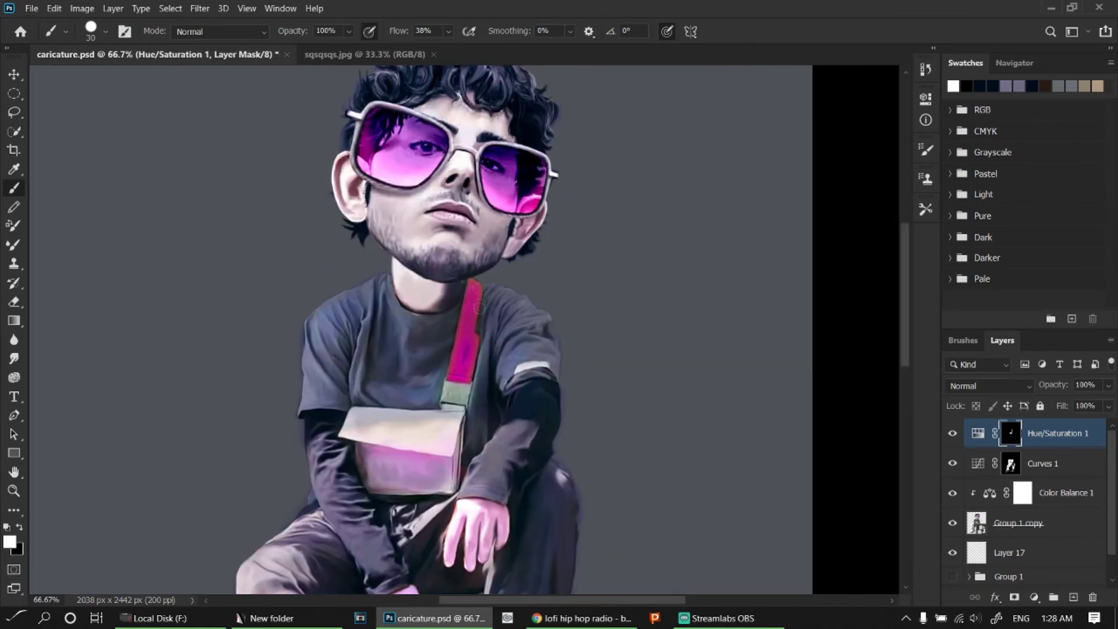
{"action": "right_click", "coordinate": [508, 313]}
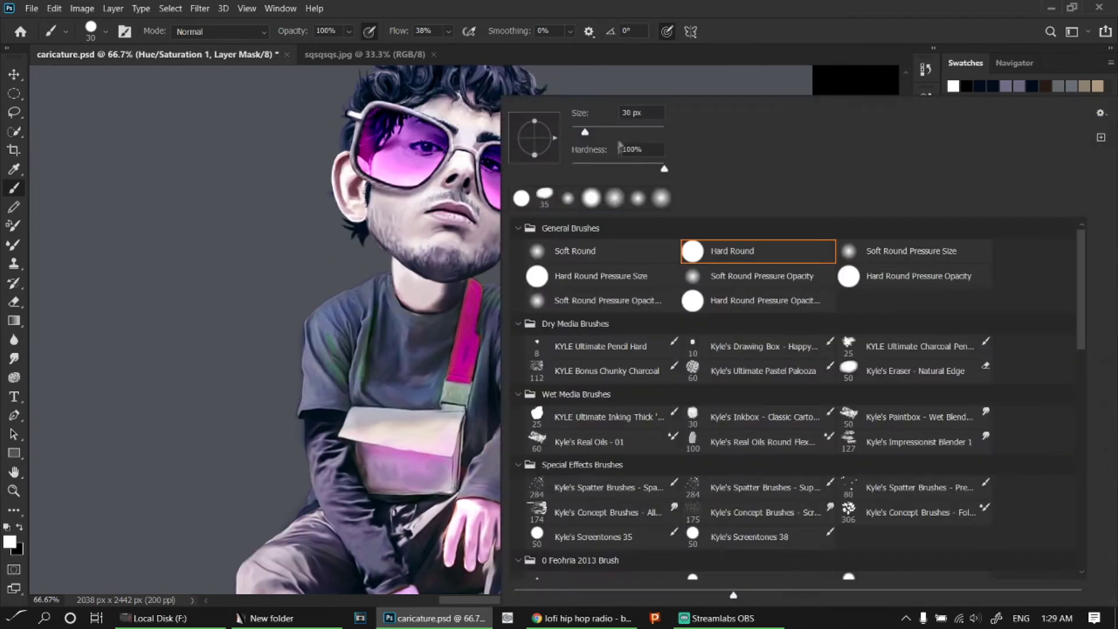
{"action": "key", "text": "Return"}
{"action": "scroll", "coordinate": [425, 361], "scroll_direction": "down", "scroll_amount": 3}
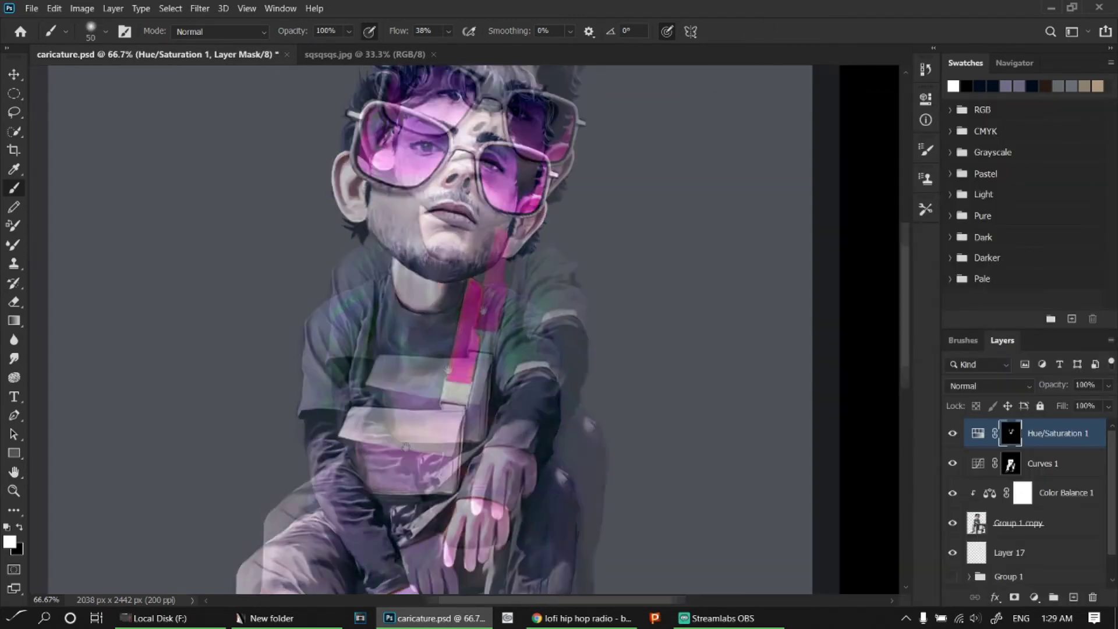
{"action": "key", "text": "ctrl+minus"}
{"action": "key", "text": "ctrl+minus"}
{"action": "key", "text": "ctrl+minus"}
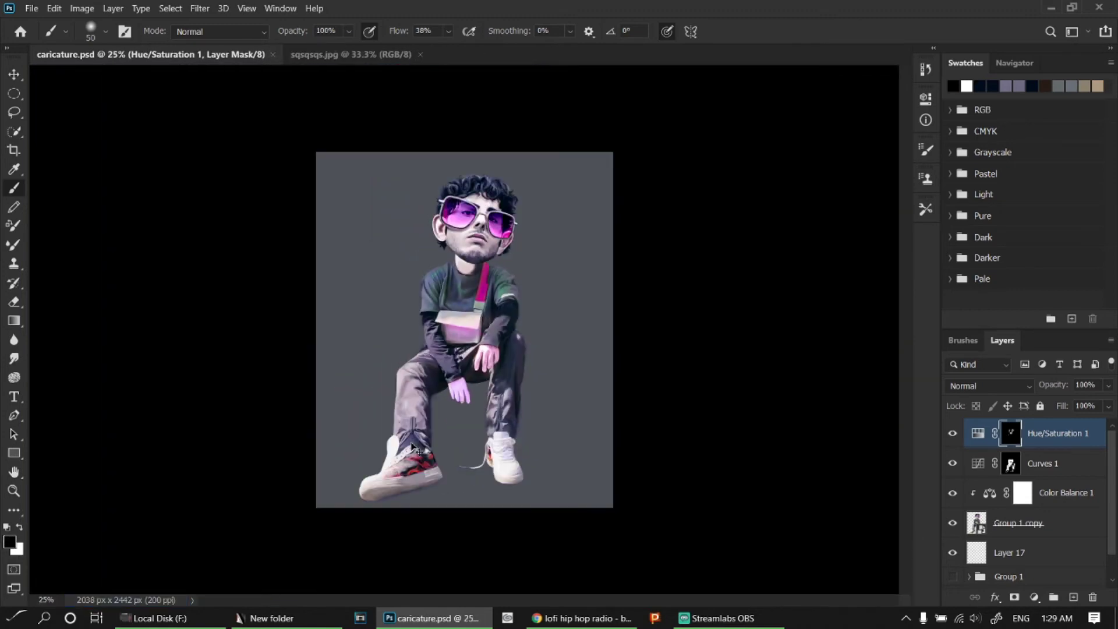
{"action": "key", "text": "v"}
{"action": "left_click", "coordinate": [1009, 552]}
{"action": "scroll", "coordinate": [498, 260], "scroll_direction": "up", "scroll_amount": 4}
- Warp Layer 17, pulling the jaw's lower-left corner outward, and commit
{"action": "key", "text": "ctrl+t"}
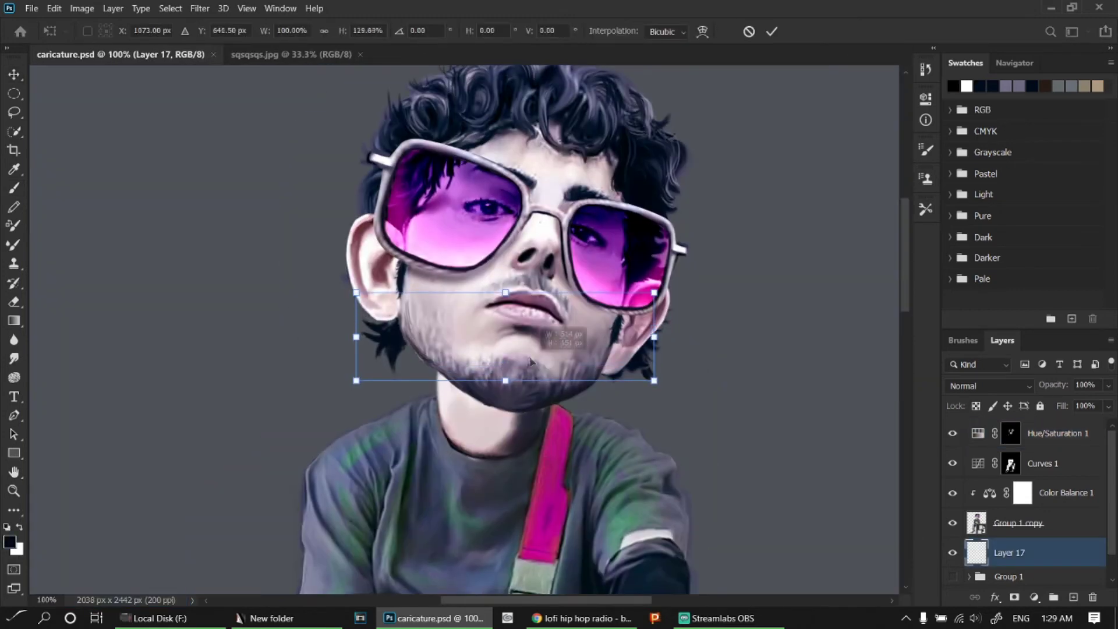
{"action": "right_click", "coordinate": [545, 321]}
{"action": "left_click", "coordinate": [562, 424]}
{"action": "left_click_drag", "start_coordinate": [466, 352], "coordinate": [390, 426]}
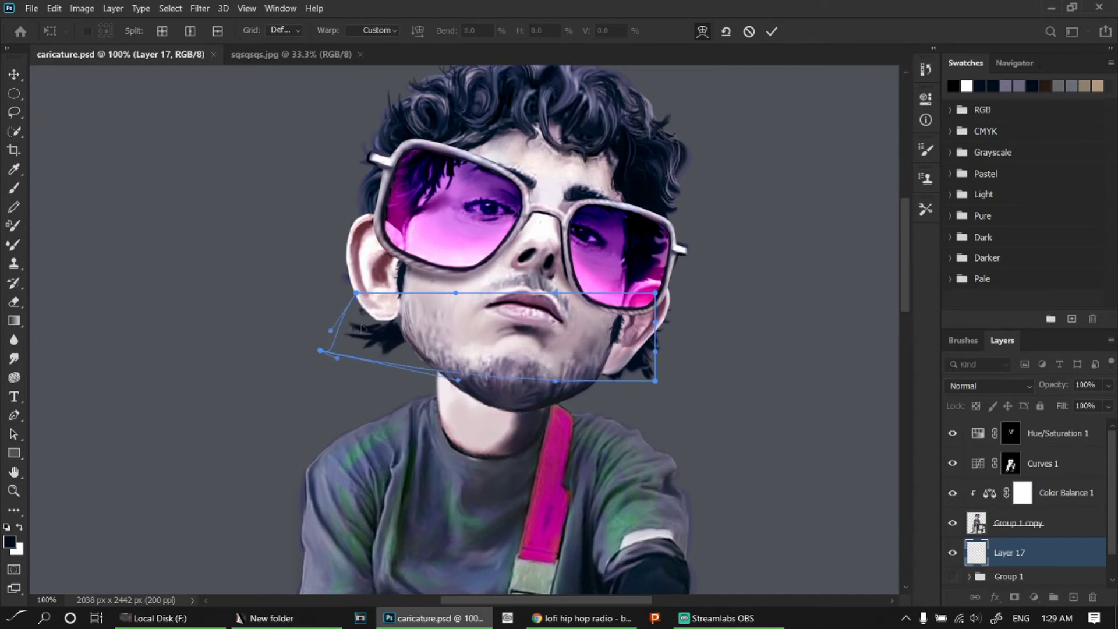
{"action": "key", "text": "Return"}
- Select the hue adjustment's mask in Group 2 and hide Group 1 copy to compare
{"action": "key", "text": "b"}
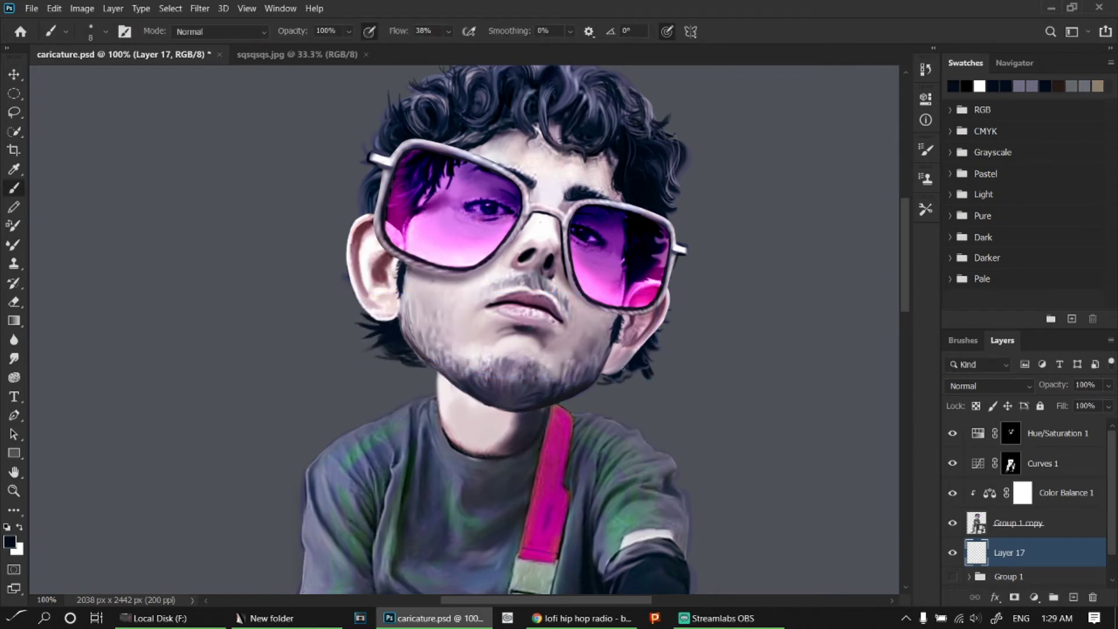
{"action": "scroll", "coordinate": [634, 365], "scroll_direction": "down", "scroll_amount": 2}
{"action": "left_click", "coordinate": [1022, 451]}
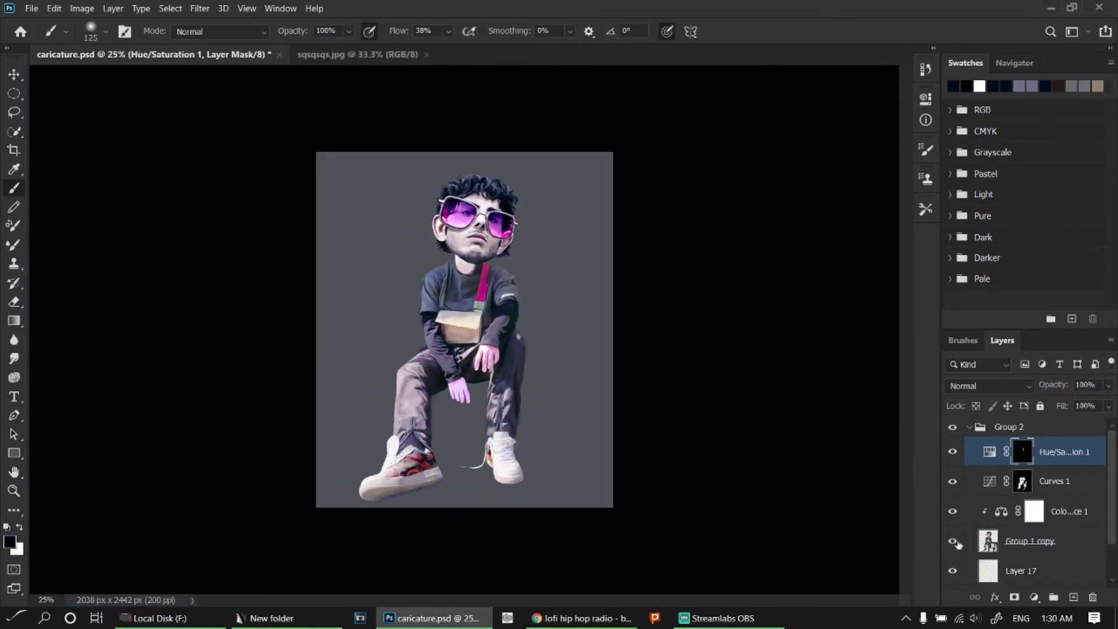
{"action": "left_click", "coordinate": [952, 542]}
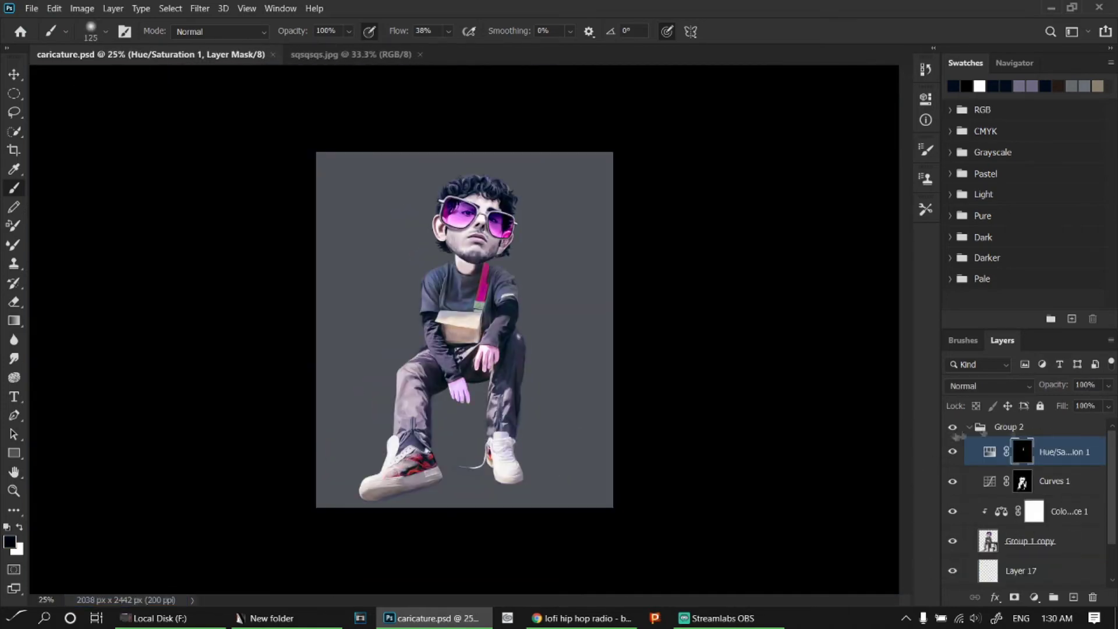
- Show Group 1 copy again, add new Layer 18 on top, and choose dark brown with a smaller brush
{"action": "left_click", "coordinate": [970, 427]}
{"action": "key", "text": "ctrl+shift+alt+n"}
{"action": "scroll", "coordinate": [559, 456], "scroll_direction": "up", "scroll_amount": 3}
{"action": "scroll", "coordinate": [513, 274], "scroll_direction": "up", "scroll_amount": 2}
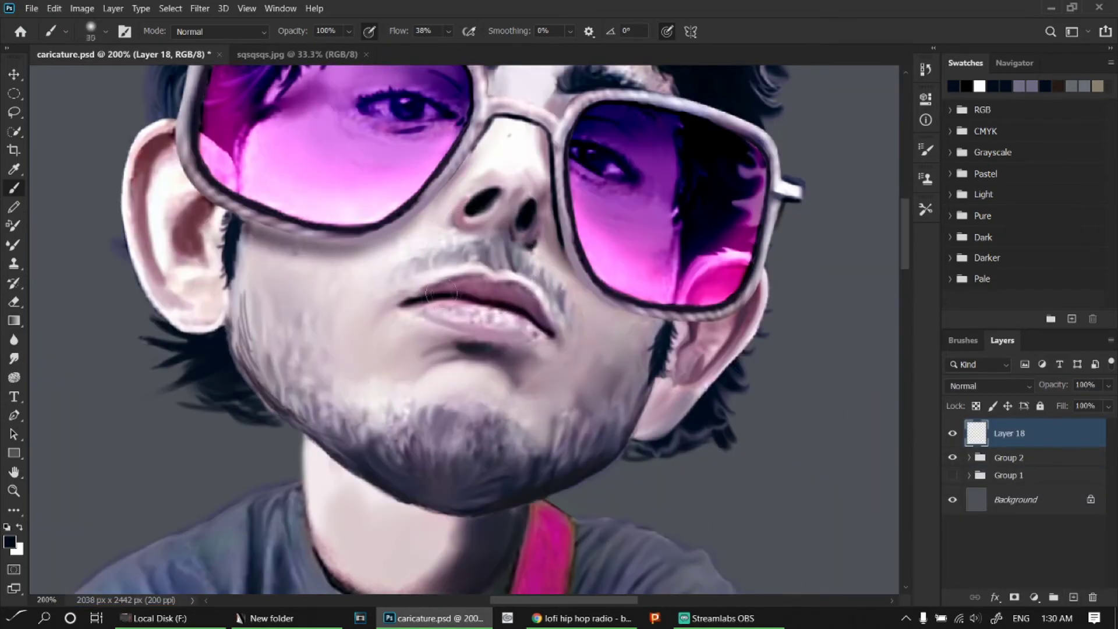
{"action": "left_click", "coordinate": [9, 542]}
{"action": "left_click", "coordinate": [719, 411]}
{"action": "left_click", "coordinate": [848, 242]}
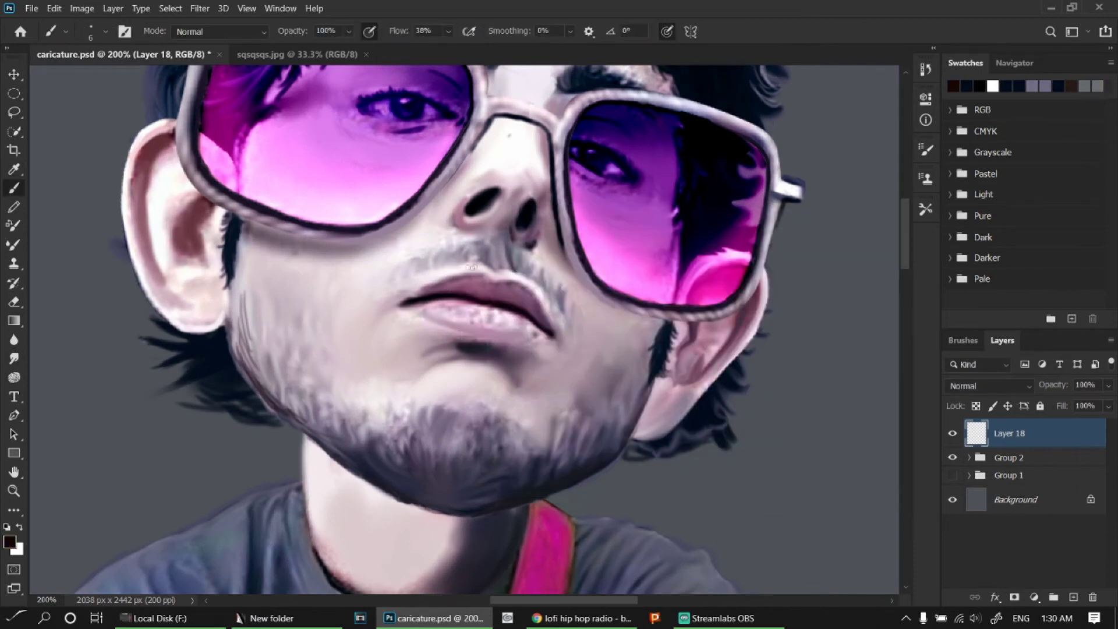
{"action": "key", "text": "bracketleft"}
- Zoom in and ink black lines along the ear's outer curve and inside the ear
{"action": "key", "text": "ctrl+plus"}
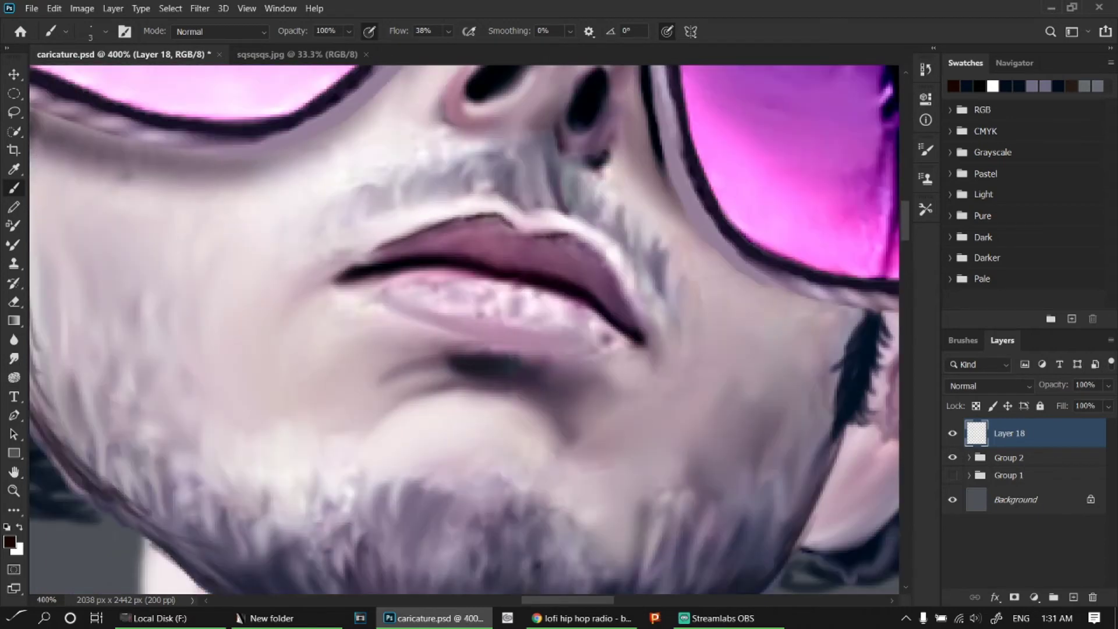
{"action": "left_click_drag", "start_coordinate": [629, 368], "coordinate": [745, 582]}
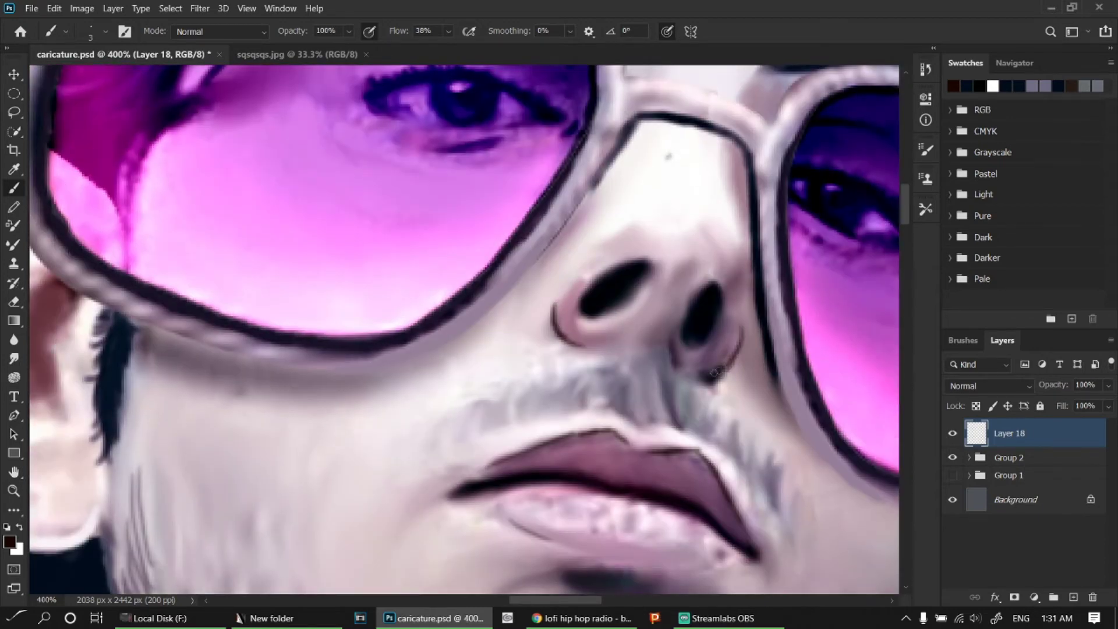
{"action": "scroll", "coordinate": [491, 194], "scroll_direction": "down", "scroll_amount": 1}
{"action": "scroll", "coordinate": [355, 163], "scroll_direction": "up", "scroll_amount": 1}
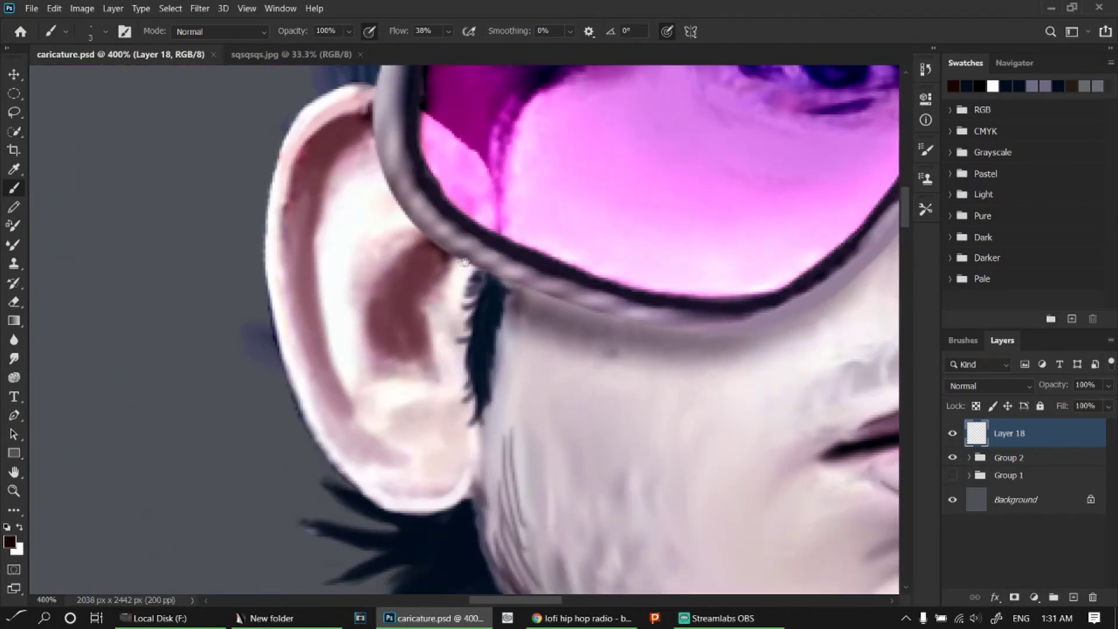
{"action": "key", "text": "d"}
{"action": "key", "text": "bracketright"}
{"action": "key", "text": "bracketright"}
{"action": "key", "text": "bracketright"}
{"action": "left_click_drag", "start_coordinate": [308, 221], "coordinate": [352, 417]}
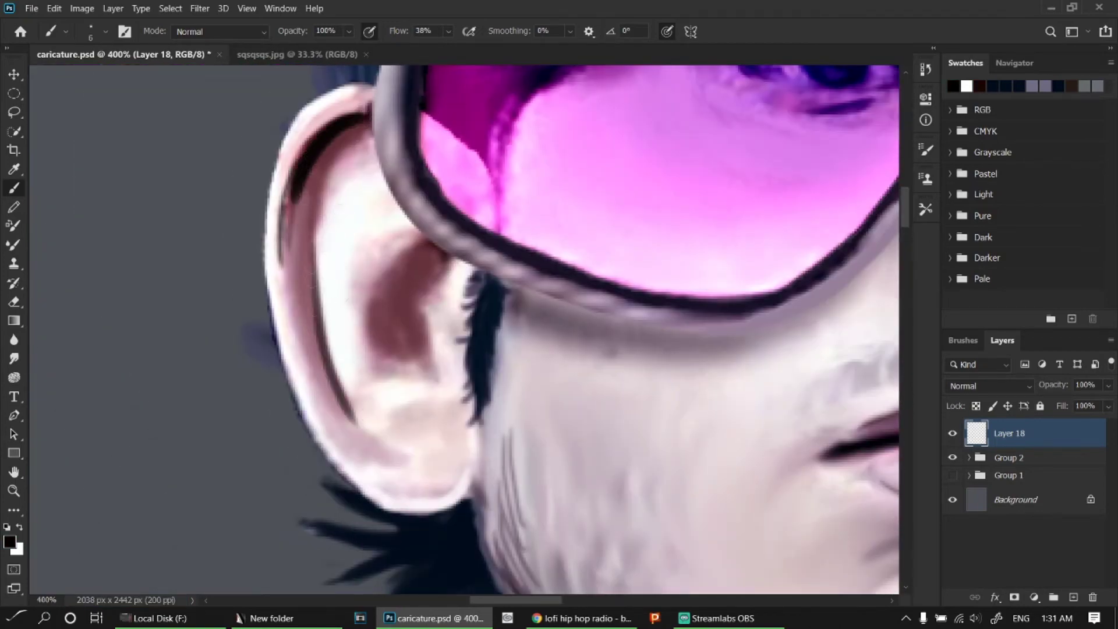
{"action": "left_click_drag", "start_coordinate": [419, 248], "coordinate": [385, 347]}
{"action": "left_click_drag", "start_coordinate": [437, 271], "coordinate": [430, 371]}
{"action": "left_click_drag", "start_coordinate": [274, 245], "coordinate": [320, 433]}
{"action": "key", "text": "ctrl+z"}
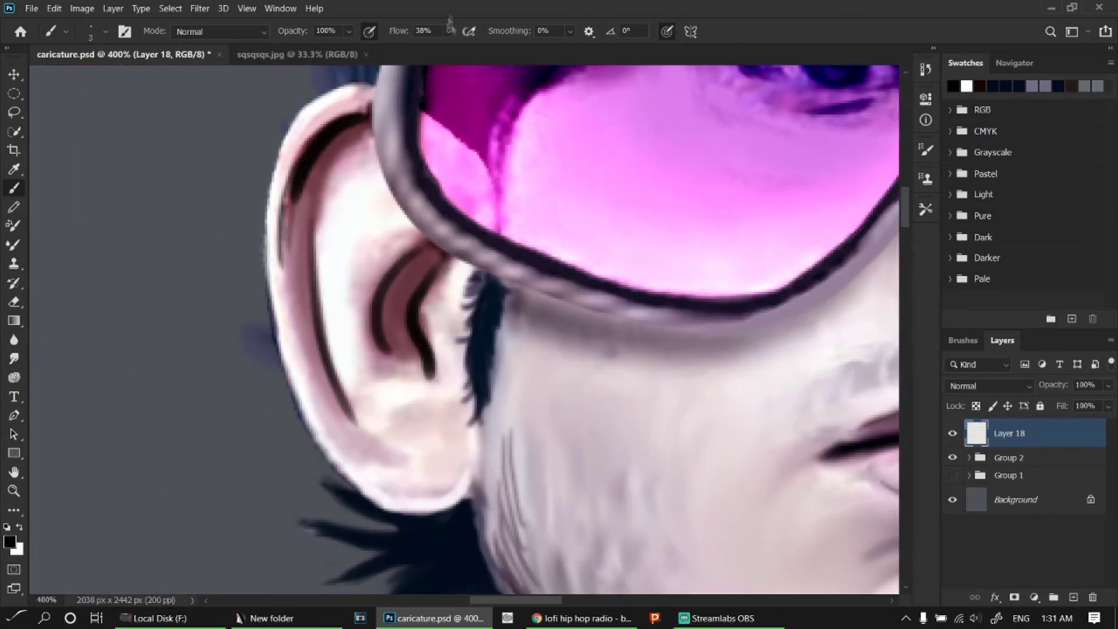
- Outline the ear's outer edge and paint dark hair strands beside it
{"action": "mouse_move", "coordinate": [335, 85]}
{"action": "left_mouse_down"}
{"action": "mouse_move", "coordinate": [269, 175]}
{"action": "mouse_move", "coordinate": [288, 382]}
{"action": "mouse_move", "coordinate": [329, 463]}
{"action": "left_mouse_up"}
{"action": "left_click_drag", "start_coordinate": [477, 344], "coordinate": [457, 274]}
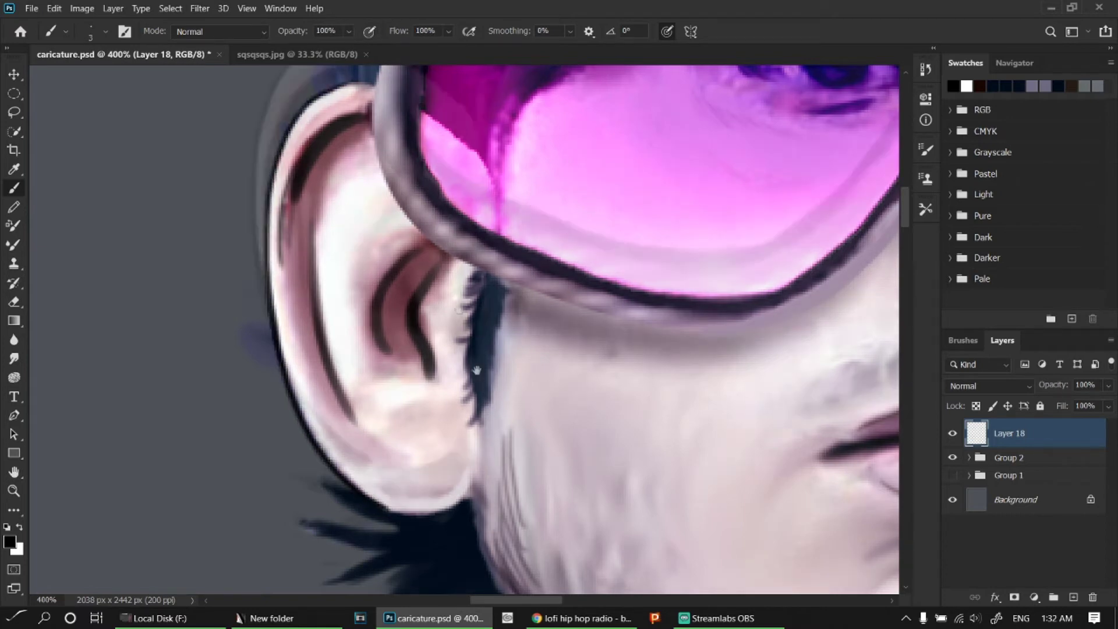
{"action": "mouse_move", "coordinate": [460, 207]}
{"action": "left_mouse_down"}
{"action": "mouse_move", "coordinate": [433, 288]}
{"action": "mouse_move", "coordinate": [442, 361]}
{"action": "left_mouse_up"}
{"action": "left_click_drag", "start_coordinate": [486, 213], "coordinate": [460, 334]}
{"action": "left_click_drag", "start_coordinate": [452, 277], "coordinate": [439, 326]}
{"action": "left_click_drag", "start_coordinate": [442, 262], "coordinate": [402, 495]}
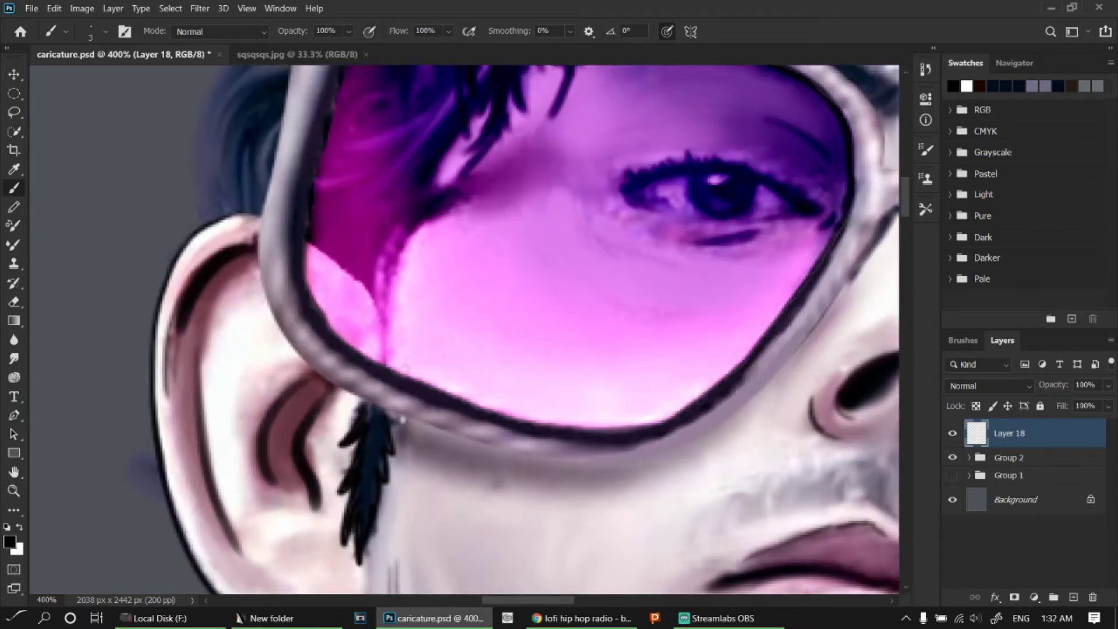
- Outline the glasses arm and the frame's left edge, then rotate the canvas view
{"action": "mouse_move", "coordinate": [291, 41]}
{"action": "left_mouse_down"}
{"action": "mouse_move", "coordinate": [270, 186]}
{"action": "mouse_move", "coordinate": [337, 201]}
{"action": "left_mouse_up"}
{"action": "mouse_move", "coordinate": [256, 224]}
{"action": "left_mouse_down"}
{"action": "mouse_move", "coordinate": [356, 253]}
{"action": "mouse_move", "coordinate": [285, 416]}
{"action": "mouse_move", "coordinate": [283, 456]}
{"action": "left_mouse_up"}
{"action": "left_click_drag", "start_coordinate": [282, 456], "coordinate": [361, 313]}
{"action": "mouse_move", "coordinate": [402, 96]}
{"action": "left_mouse_down"}
{"action": "mouse_move", "coordinate": [364, 257]}
{"action": "mouse_move", "coordinate": [367, 393]}
{"action": "left_mouse_up"}
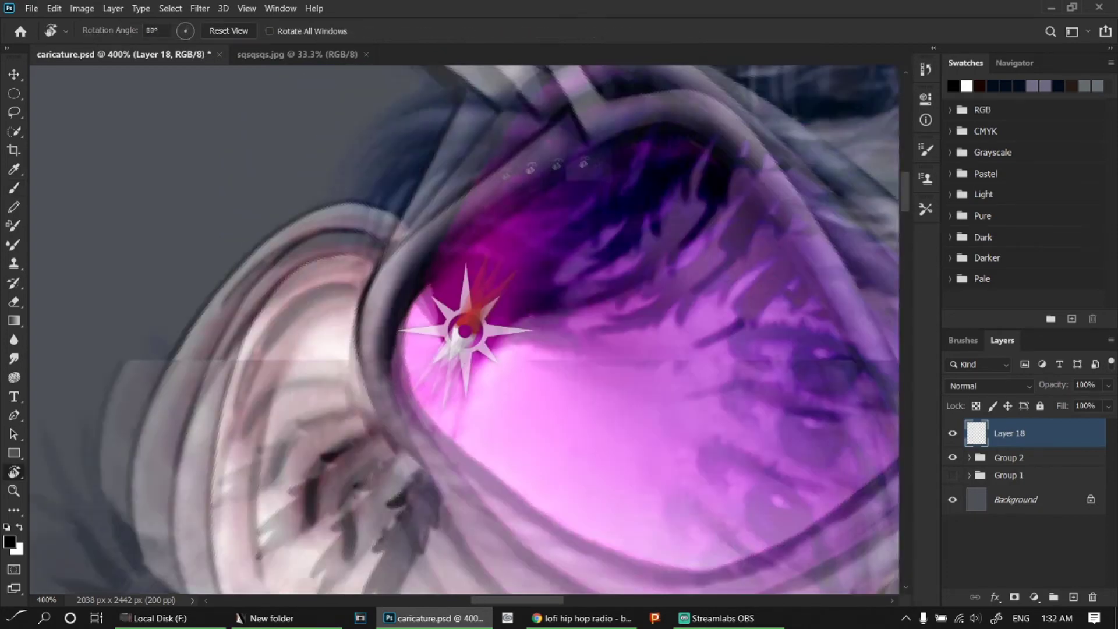
{"action": "key", "text": "r"}
{"action": "mouse_move", "coordinate": [408, 349]}
{"action": "left_mouse_down"}
{"action": "mouse_move", "coordinate": [498, 169]}
{"action": "mouse_move", "coordinate": [408, 498]}
{"action": "mouse_move", "coordinate": [466, 317]}
{"action": "left_mouse_up"}
- Ink the glasses frame's inner top-left edge and turn the view upside down
{"action": "key", "text": "e"}
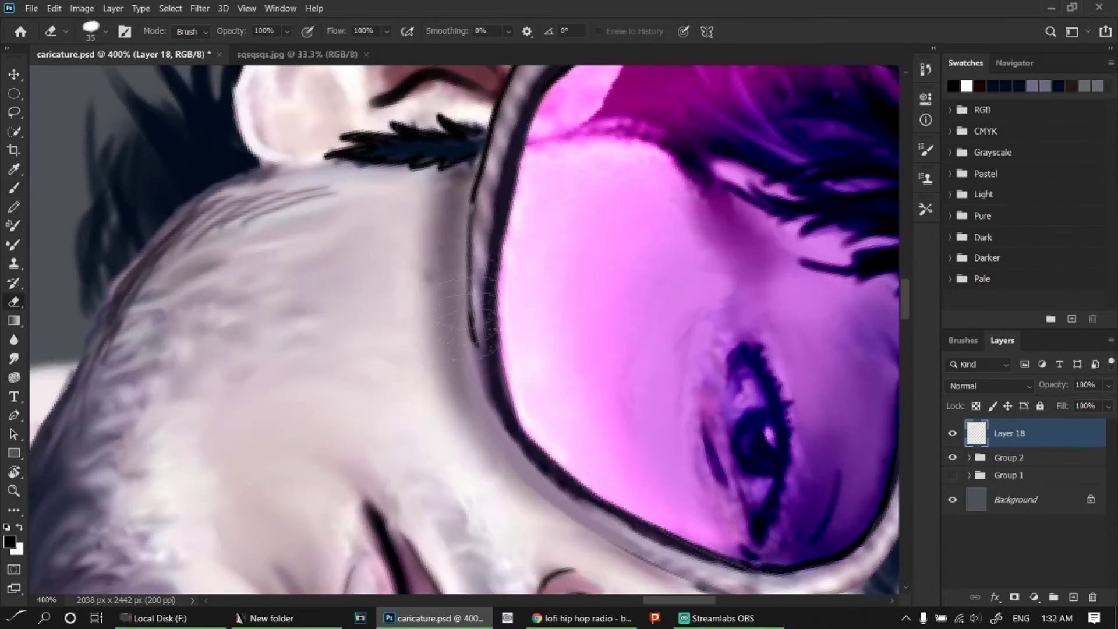
{"action": "key", "text": "b"}
{"action": "mouse_move", "coordinate": [474, 172]}
{"action": "left_mouse_down"}
{"action": "mouse_move", "coordinate": [475, 425]}
{"action": "mouse_move", "coordinate": [512, 483]}
{"action": "left_mouse_up"}
{"action": "scroll", "coordinate": [513, 483], "scroll_direction": "up", "scroll_amount": 3}
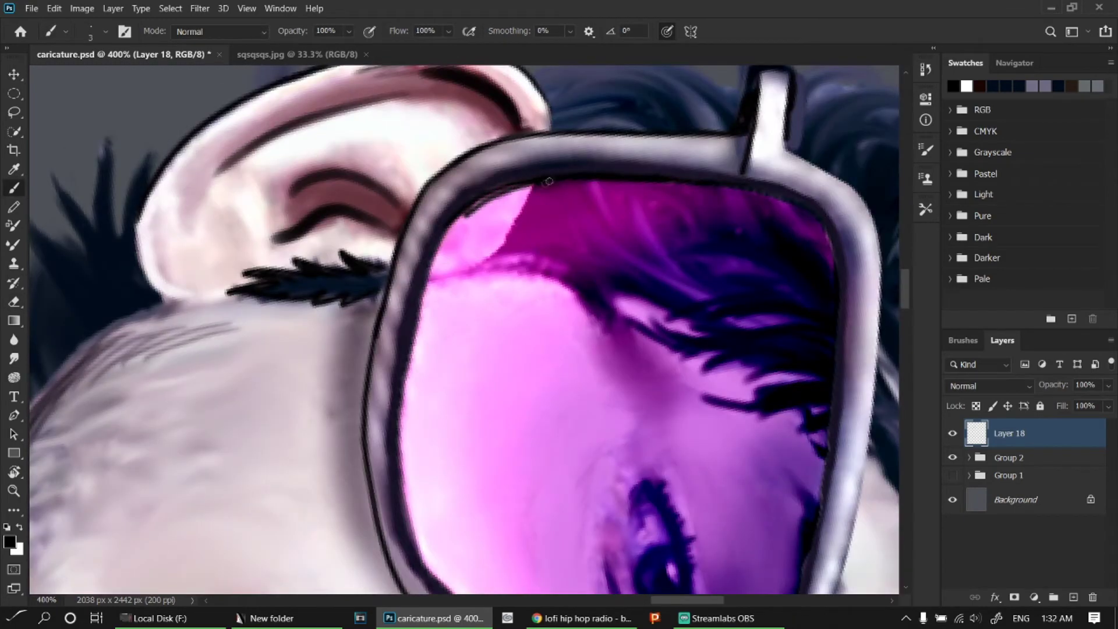
{"action": "key", "text": "ctrl+z"}
{"action": "left_click_drag", "start_coordinate": [538, 178], "coordinate": [415, 353]}
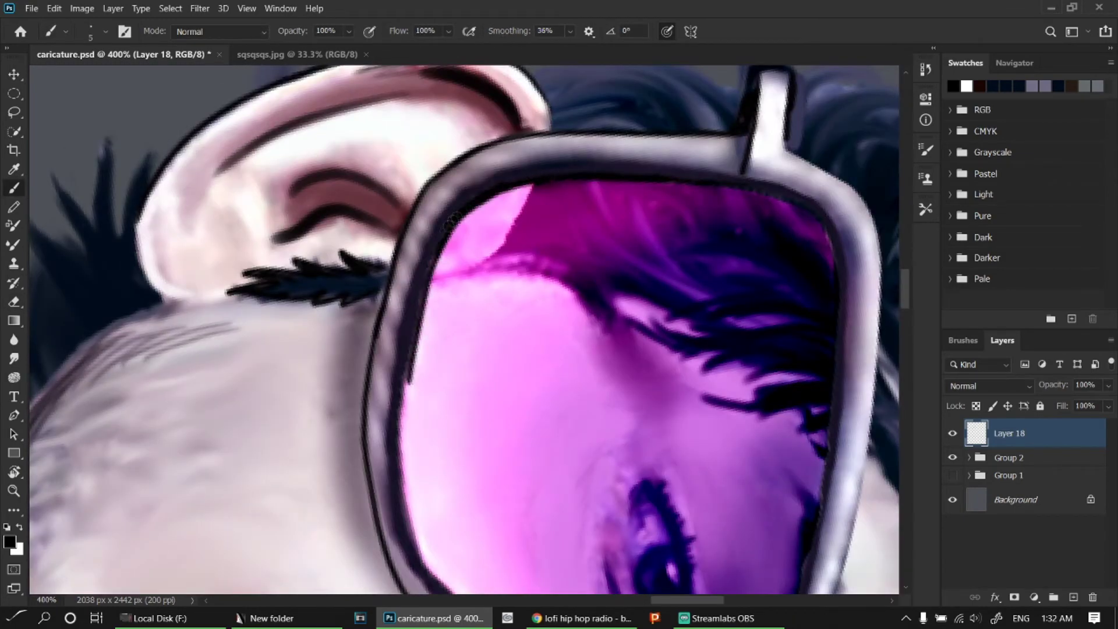
{"action": "left_click_drag", "start_coordinate": [453, 220], "coordinate": [404, 495]}
{"action": "scroll", "coordinate": [475, 356], "scroll_direction": "down", "scroll_amount": 2}
{"action": "mouse_move", "coordinate": [423, 314]}
{"action": "left_mouse_down"}
{"action": "mouse_move", "coordinate": [437, 408]}
{"action": "mouse_move", "coordinate": [457, 448]}
{"action": "left_mouse_up"}
{"action": "scroll", "coordinate": [457, 448], "scroll_direction": "down", "scroll_amount": 4}
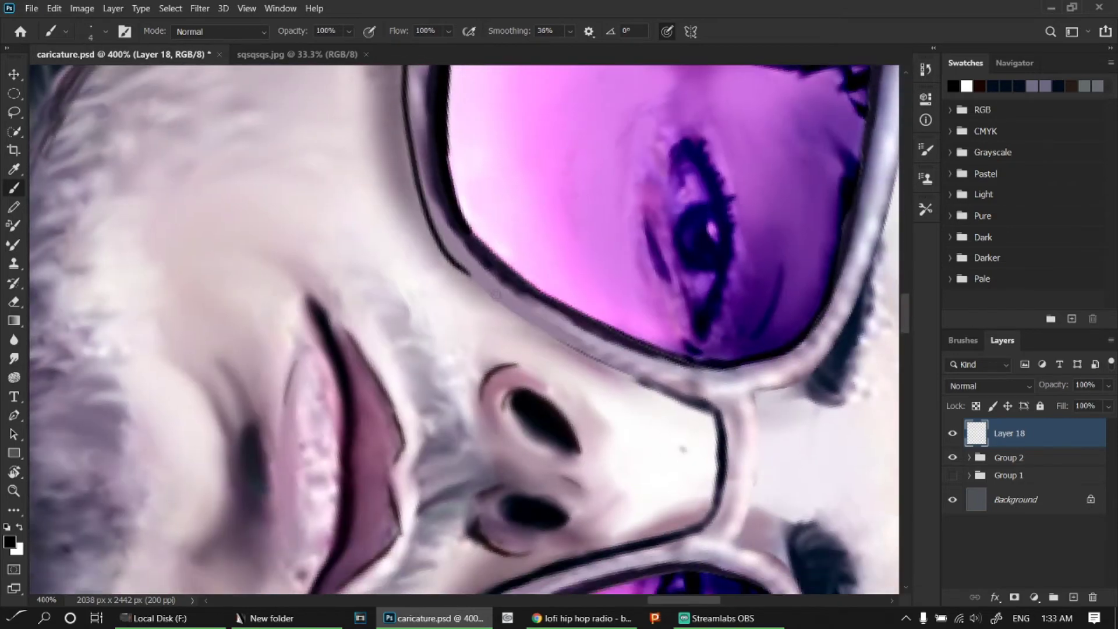
{"action": "left_click_drag", "start_coordinate": [496, 295], "coordinate": [408, 233]}
- Ink the inner left lens rim, the right lens rim's left edge, and the bridge's lower edge
{"action": "mouse_move", "coordinate": [535, 99]}
{"action": "left_mouse_down"}
{"action": "mouse_move", "coordinate": [504, 163]}
{"action": "mouse_move", "coordinate": [471, 417]}
{"action": "left_mouse_up"}
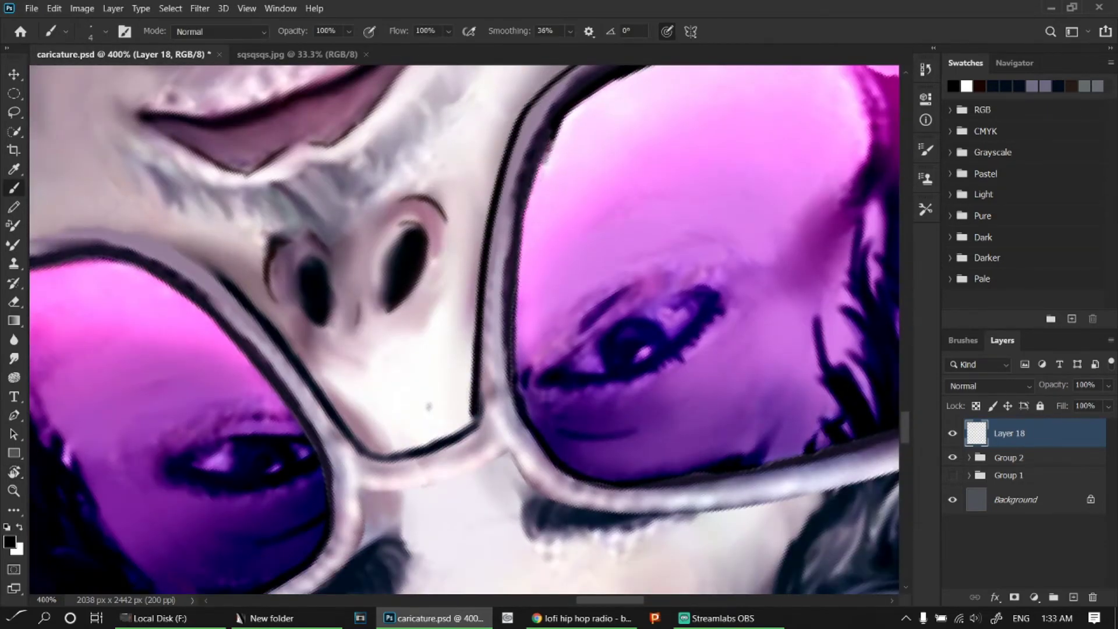
{"action": "mouse_move", "coordinate": [556, 119]}
{"action": "left_mouse_down"}
{"action": "mouse_move", "coordinate": [515, 256]}
{"action": "mouse_move", "coordinate": [521, 408]}
{"action": "left_mouse_up"}
{"action": "left_click_drag", "start_coordinate": [407, 454], "coordinate": [562, 329]}
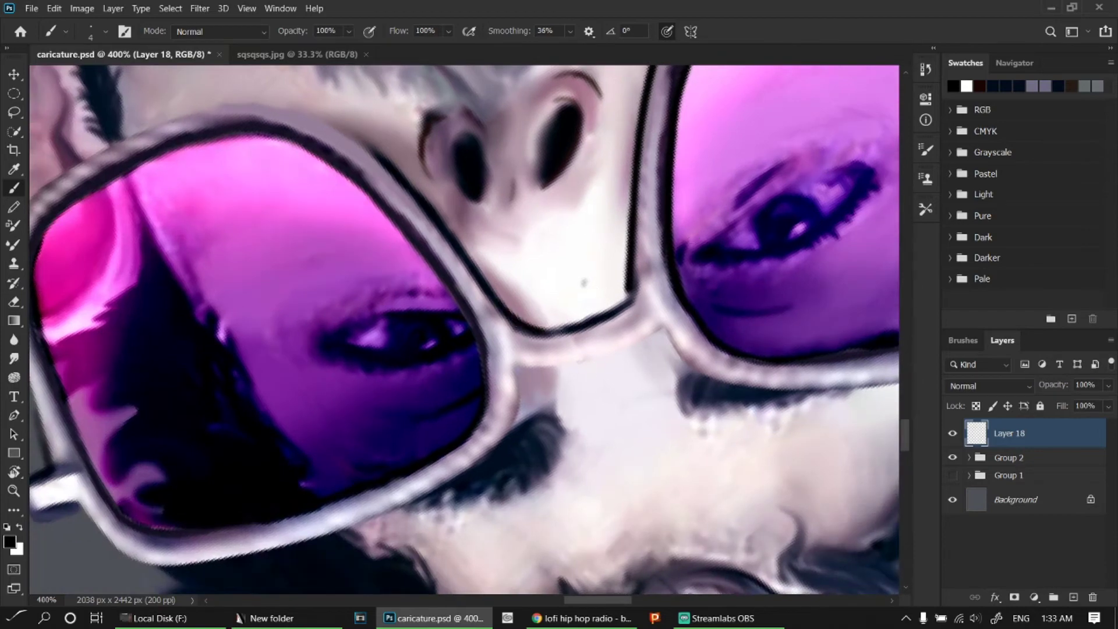
{"action": "mouse_move", "coordinate": [516, 364]}
{"action": "left_mouse_down"}
{"action": "mouse_move", "coordinate": [640, 333]}
{"action": "mouse_move", "coordinate": [681, 357]}
{"action": "left_mouse_up"}
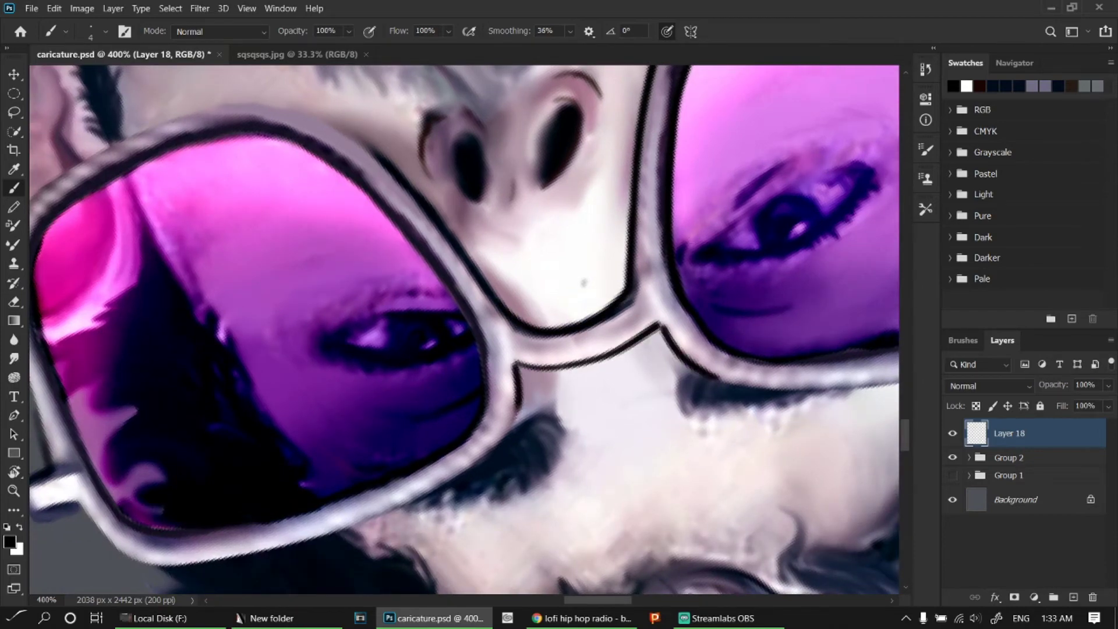
- Trace dark outlines along the left lens's outer and lower rim
{"action": "left_click_drag", "start_coordinate": [50, 181], "coordinate": [294, 151]}
{"action": "mouse_move", "coordinate": [256, 198]}
{"action": "left_mouse_down"}
{"action": "mouse_move", "coordinate": [240, 282]}
{"action": "mouse_move", "coordinate": [294, 437]}
{"action": "left_mouse_up"}
{"action": "mouse_move", "coordinate": [289, 177]}
{"action": "left_mouse_down"}
{"action": "mouse_move", "coordinate": [276, 335]}
{"action": "mouse_move", "coordinate": [326, 446]}
{"action": "left_mouse_up"}
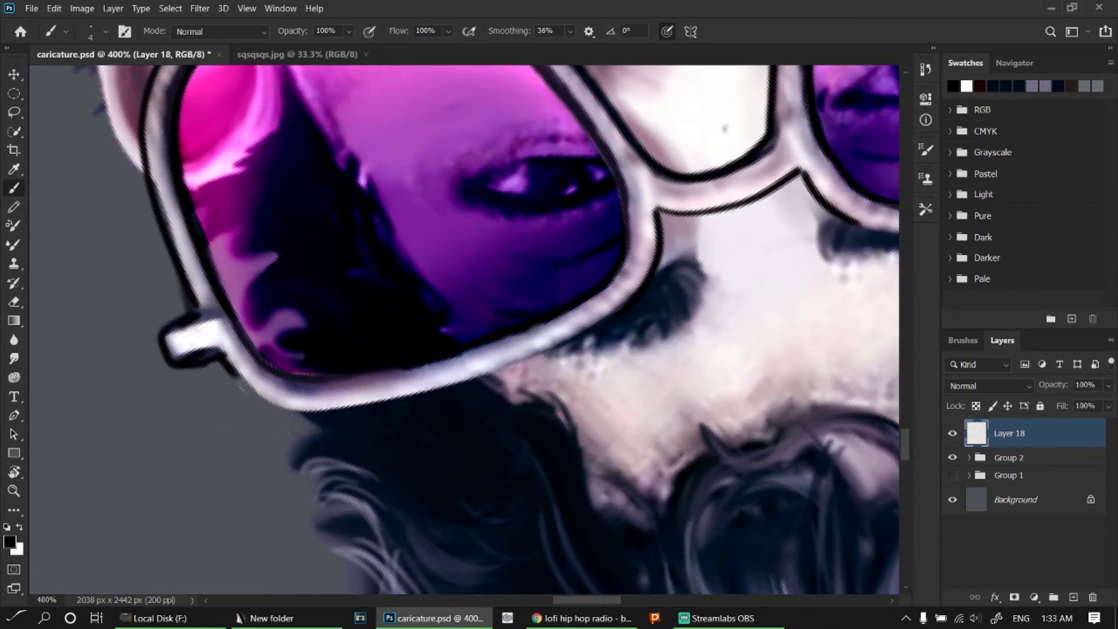
{"action": "left_click_drag", "start_coordinate": [198, 351], "coordinate": [321, 428]}
{"action": "left_click_drag", "start_coordinate": [245, 335], "coordinate": [433, 354]}
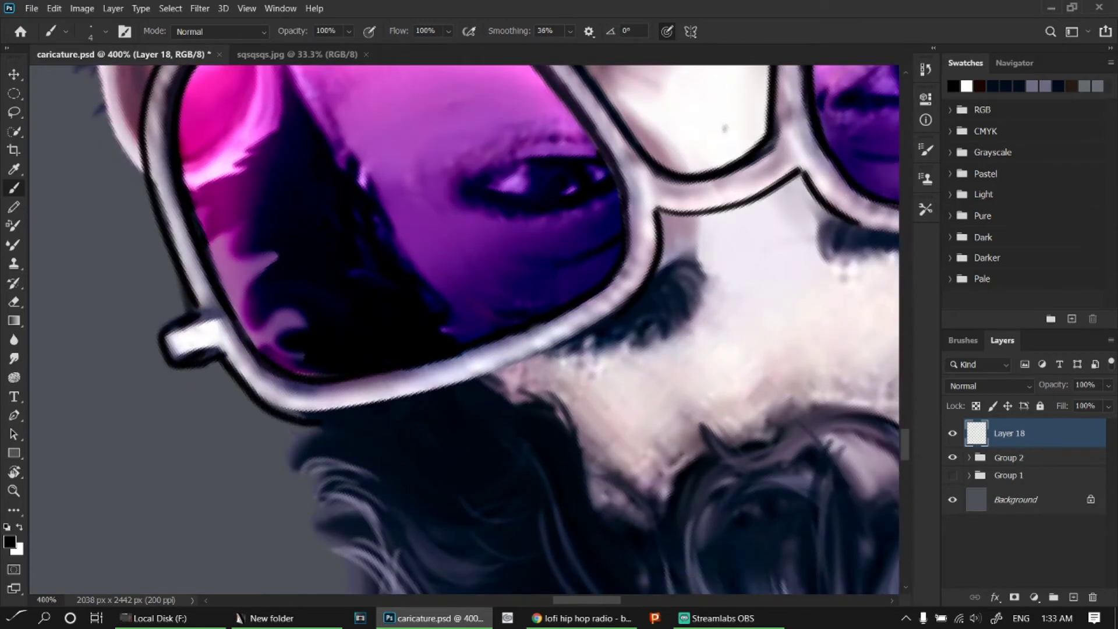
{"action": "mouse_move", "coordinate": [303, 418]}
{"action": "left_mouse_down"}
{"action": "mouse_move", "coordinate": [486, 379]}
{"action": "mouse_move", "coordinate": [582, 334]}
{"action": "left_mouse_up"}
- Darken the nostrils, ink the lens's upper rim, then tilt and zoom out the view
{"action": "left_click_drag", "start_coordinate": [629, 275], "coordinate": [632, 317]}
{"action": "left_click_drag", "start_coordinate": [717, 227], "coordinate": [687, 300]}
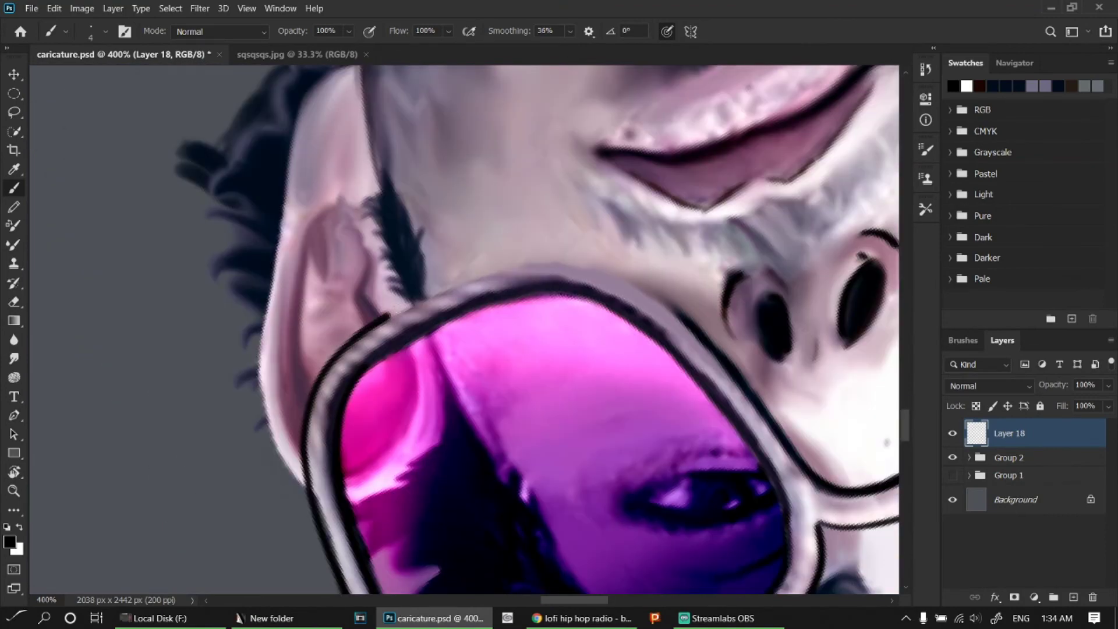
{"action": "mouse_move", "coordinate": [346, 342]}
{"action": "left_mouse_down"}
{"action": "mouse_move", "coordinate": [455, 280]}
{"action": "mouse_move", "coordinate": [582, 264]}
{"action": "mouse_move", "coordinate": [660, 291]}
{"action": "left_mouse_up"}
{"action": "left_click_drag", "start_coordinate": [337, 405], "coordinate": [663, 344]}
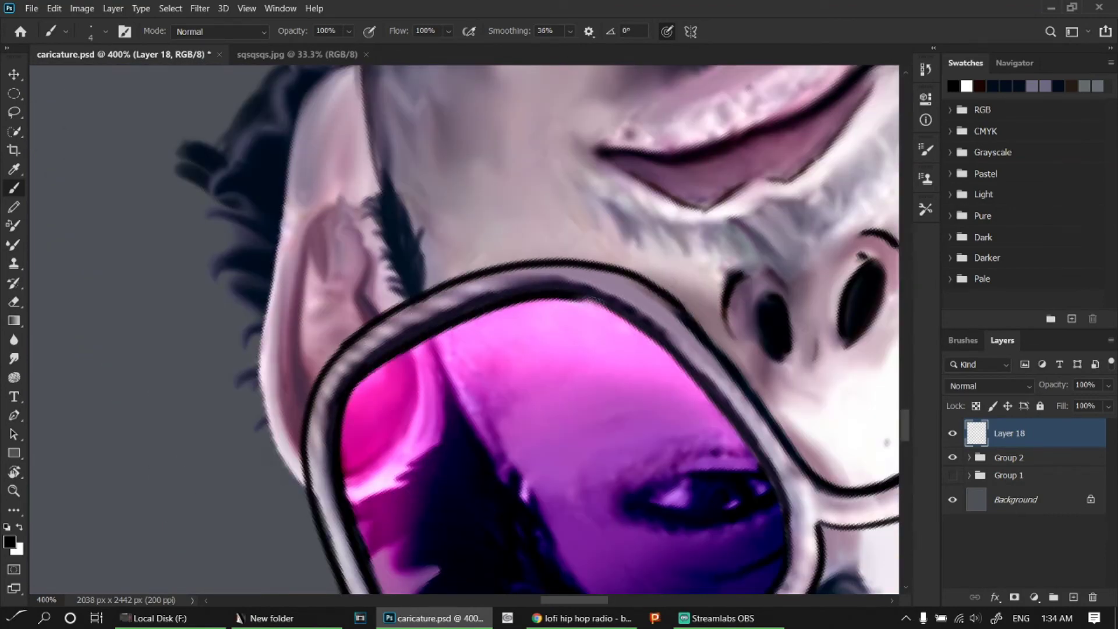
{"action": "key", "text": "r"}
{"action": "left_click_drag", "start_coordinate": [524, 262], "coordinate": [582, 326]}
{"action": "key", "text": "ctrl+minus"}
{"action": "key", "text": "ctrl+minus"}
{"action": "key", "text": "ctrl+minus"}
- Rotate and zoom the view to bring the glasses and face back into frame
{"action": "key", "text": "ctrl+plus"}
{"action": "key", "text": "ctrl+plus"}
{"action": "key", "text": "ctrl+plus"}
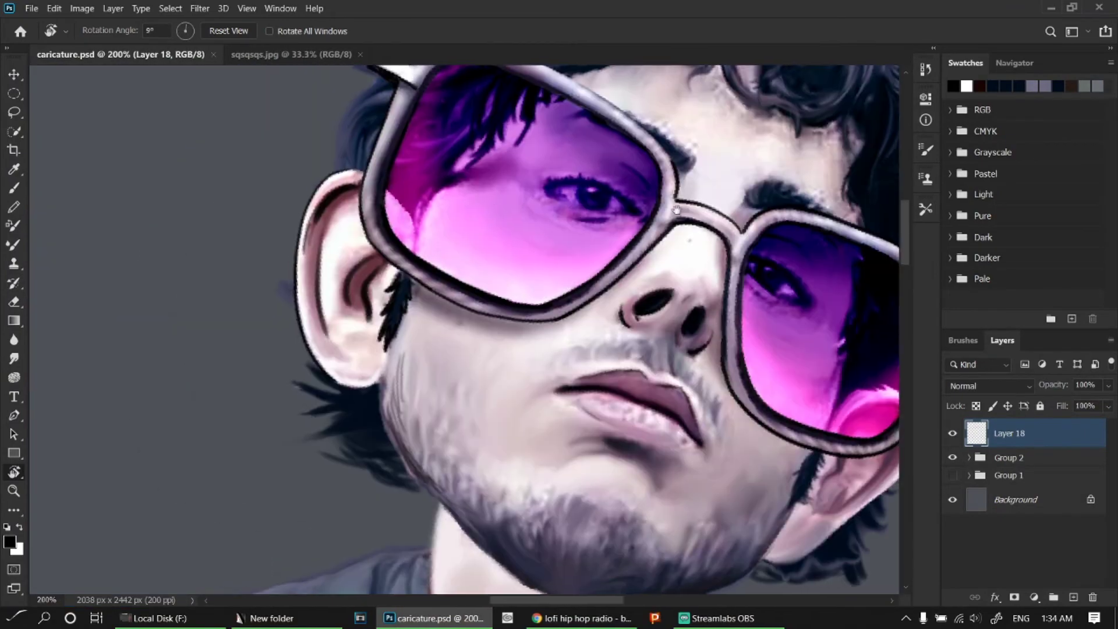
{"action": "left_click_drag", "start_coordinate": [466, 262], "coordinate": [579, 486]}
{"action": "key", "text": "ctrl+plus"}
{"action": "key", "text": "ctrl+minus"}
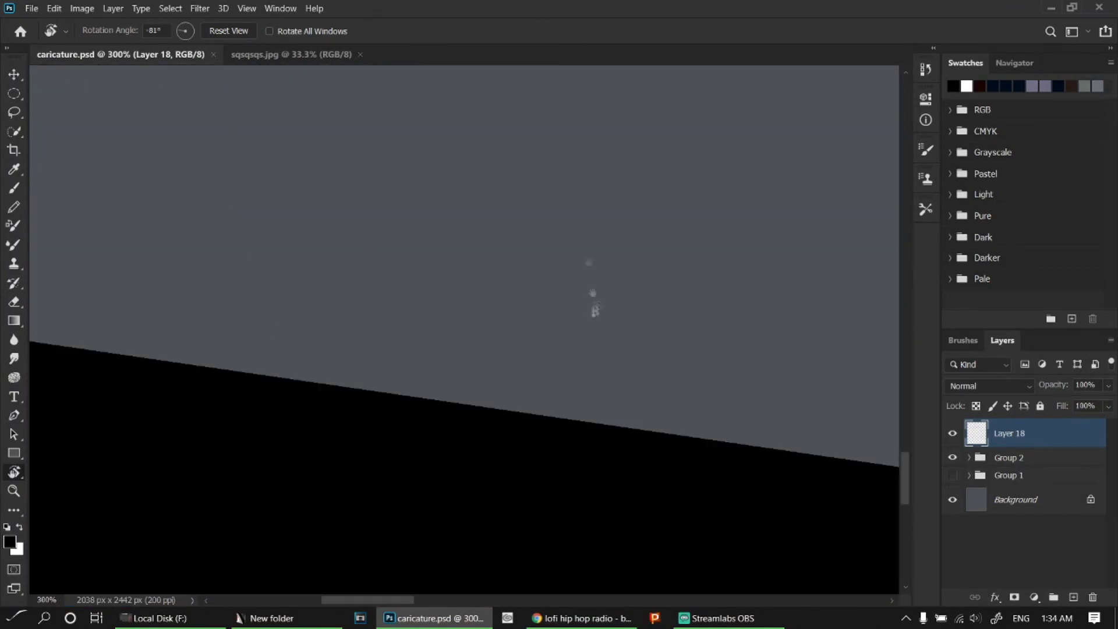
{"action": "left_click_drag", "start_coordinate": [592, 305], "coordinate": [521, 342]}
{"action": "key", "text": "b"}
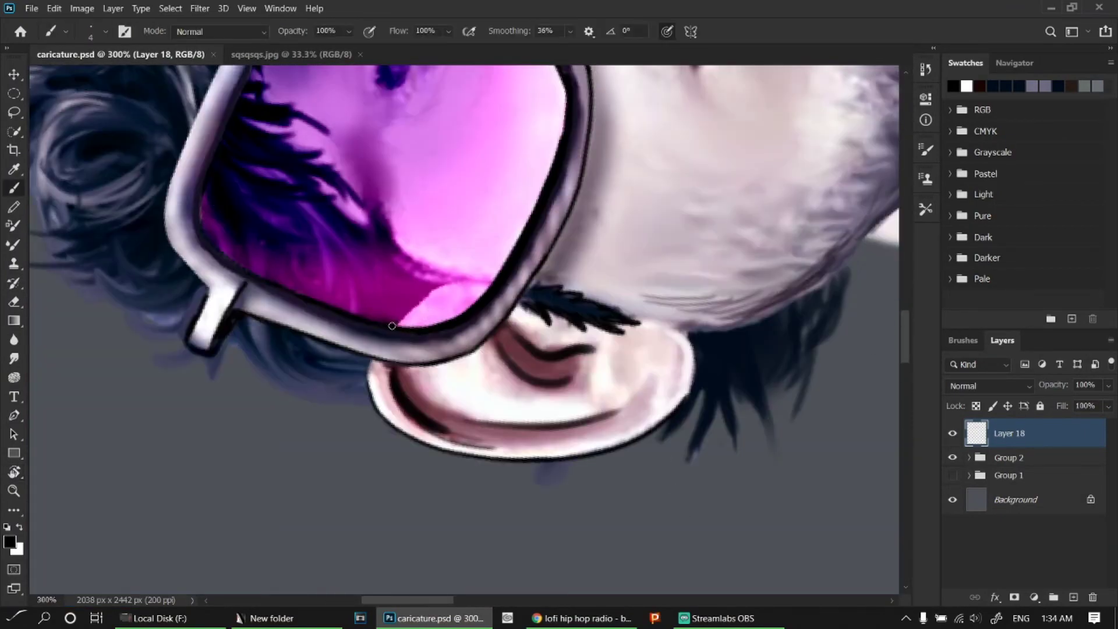
- Ink the lower-left lens edge and dark hair strands over the lens and temple
{"action": "left_click_drag", "start_coordinate": [437, 284], "coordinate": [398, 324]}
{"action": "left_click_drag", "start_coordinate": [355, 240], "coordinate": [366, 275]}
{"action": "left_click_drag", "start_coordinate": [301, 207], "coordinate": [337, 256]}
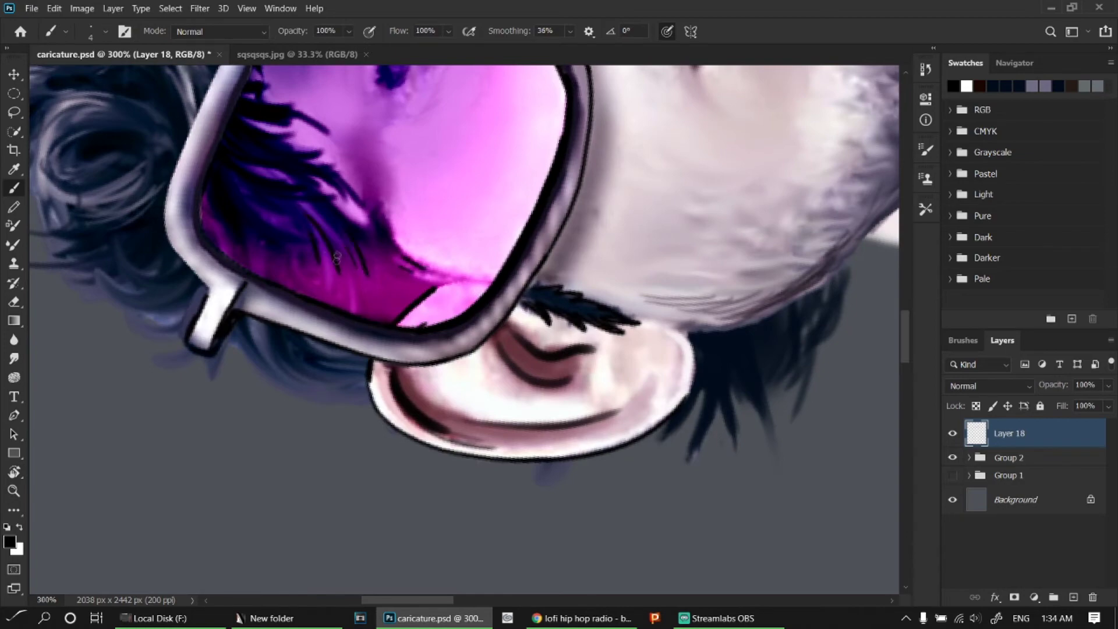
{"action": "mouse_move", "coordinate": [250, 326]}
{"action": "left_mouse_down"}
{"action": "mouse_move", "coordinate": [300, 382]}
{"action": "mouse_move", "coordinate": [349, 411]}
{"action": "mouse_move", "coordinate": [278, 201]}
{"action": "mouse_move", "coordinate": [309, 273]}
{"action": "mouse_move", "coordinate": [344, 314]}
{"action": "mouse_move", "coordinate": [350, 367]}
{"action": "left_mouse_up"}
{"action": "key", "text": "r"}
{"action": "key", "text": "b"}
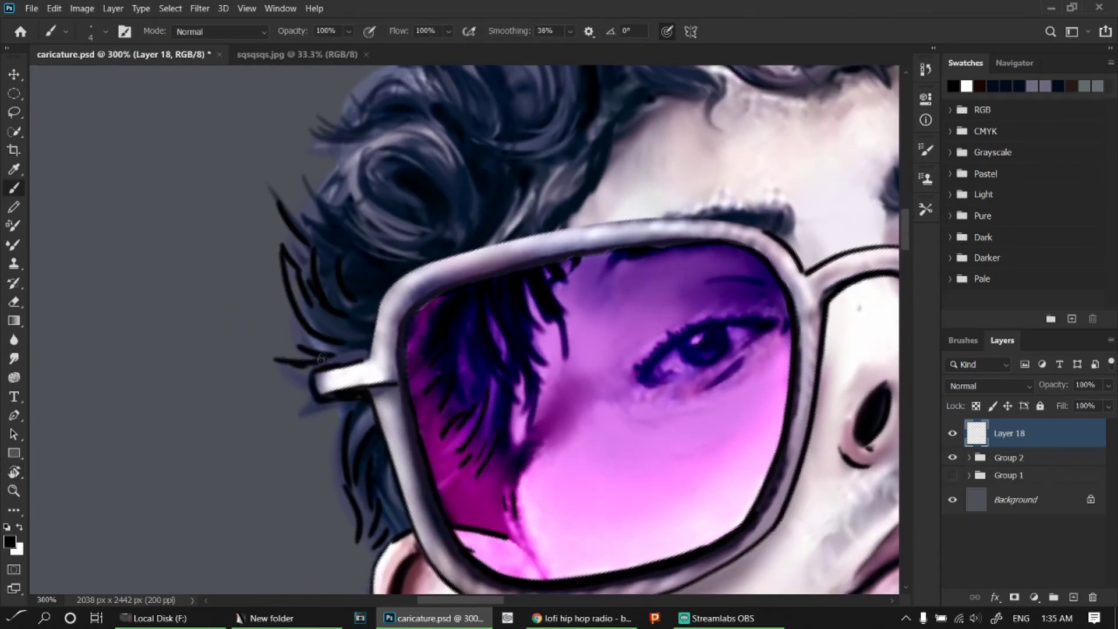
- Outline the hair strands along the left and upper edges in black
{"action": "scroll", "coordinate": [332, 399], "scroll_direction": "up", "scroll_amount": 5}
{"action": "left_click_drag", "start_coordinate": [335, 274], "coordinate": [286, 367]}
{"action": "left_click_drag", "start_coordinate": [396, 198], "coordinate": [294, 271]}
{"action": "left_click_drag", "start_coordinate": [367, 267], "coordinate": [445, 338]}
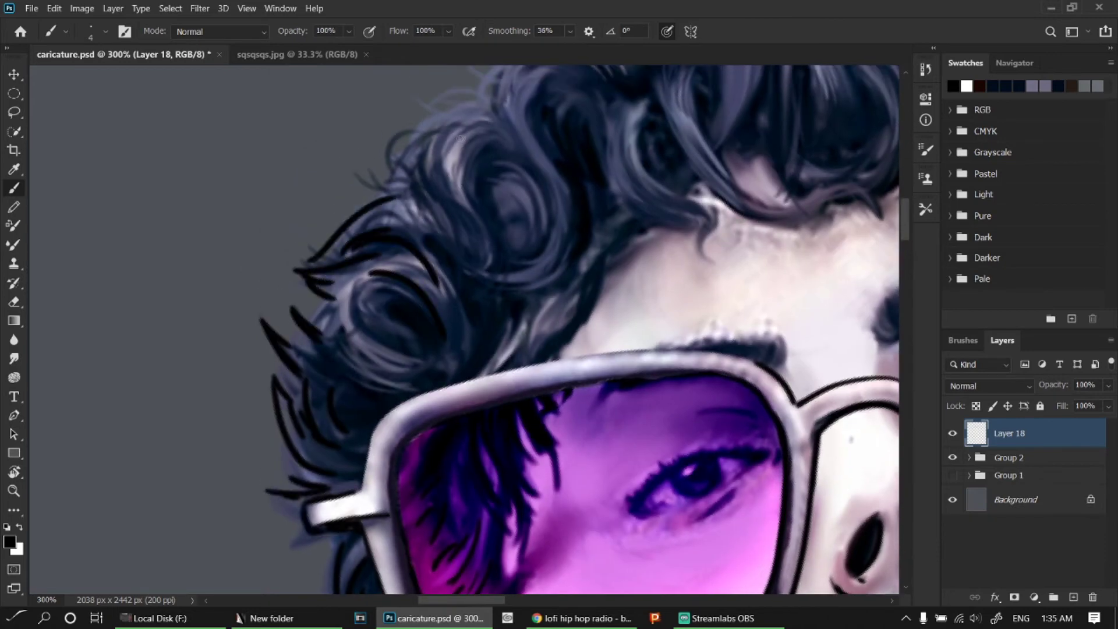
{"action": "left_click_drag", "start_coordinate": [460, 137], "coordinate": [445, 215]}
{"action": "mouse_move", "coordinate": [501, 143]}
{"action": "left_mouse_down"}
{"action": "mouse_move", "coordinate": [487, 271]}
{"action": "mouse_move", "coordinate": [425, 341]}
{"action": "left_mouse_up"}
{"action": "scroll", "coordinate": [453, 227], "scroll_direction": "up", "scroll_amount": 3}
{"action": "scroll", "coordinate": [446, 257], "scroll_direction": "up", "scroll_amount": 2}
- Outline the upper-left curls with black strokes
{"action": "left_click_drag", "start_coordinate": [471, 271], "coordinate": [466, 375]}
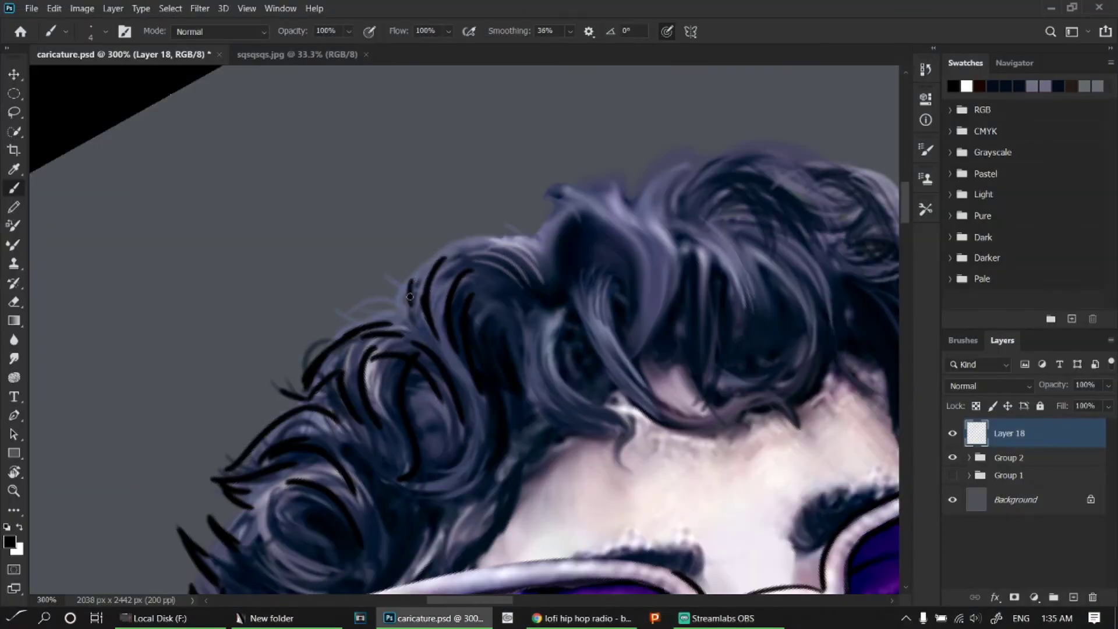
{"action": "left_click_drag", "start_coordinate": [410, 306], "coordinate": [489, 238]}
{"action": "mouse_move", "coordinate": [478, 250]}
{"action": "left_mouse_down"}
{"action": "mouse_move", "coordinate": [539, 280]}
{"action": "mouse_move", "coordinate": [521, 401]}
{"action": "left_mouse_up"}
{"action": "left_click_drag", "start_coordinate": [559, 308], "coordinate": [544, 399]}
{"action": "scroll", "coordinate": [545, 349], "scroll_direction": "down", "scroll_amount": 3}
{"action": "mouse_move", "coordinate": [506, 233]}
{"action": "left_mouse_down"}
{"action": "mouse_move", "coordinate": [594, 274]}
{"action": "mouse_move", "coordinate": [597, 317]}
{"action": "left_mouse_up"}
{"action": "left_click_drag", "start_coordinate": [553, 282], "coordinate": [469, 390]}
{"action": "left_click_drag", "start_coordinate": [490, 321], "coordinate": [425, 411]}
{"action": "scroll", "coordinate": [448, 408], "scroll_direction": "up", "scroll_amount": 3}
- Add more black outlines along the upper curls, undoing one bumpy stroke
{"action": "left_click_drag", "start_coordinate": [431, 251], "coordinate": [381, 350]}
{"action": "left_click_drag", "start_coordinate": [460, 250], "coordinate": [430, 367]}
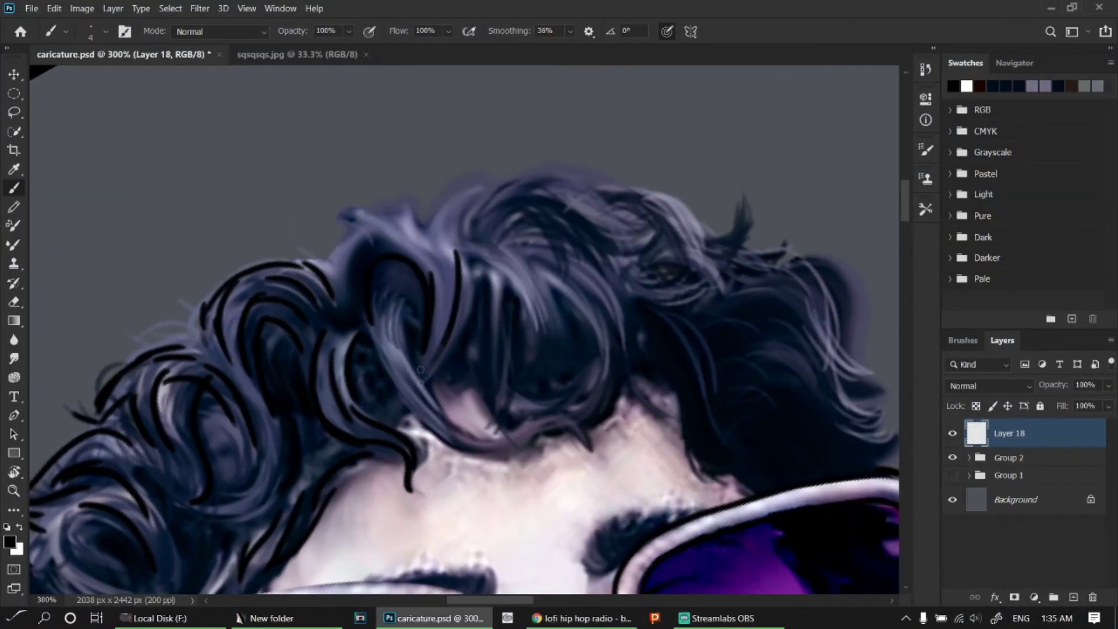
{"action": "left_click_drag", "start_coordinate": [377, 215], "coordinate": [325, 300]}
{"action": "left_click_drag", "start_coordinate": [369, 239], "coordinate": [402, 248]}
{"action": "left_click_drag", "start_coordinate": [395, 209], "coordinate": [429, 233]}
{"action": "mouse_move", "coordinate": [481, 188]}
{"action": "left_mouse_down"}
{"action": "mouse_move", "coordinate": [459, 223]}
{"action": "mouse_move", "coordinate": [460, 249]}
{"action": "left_mouse_up"}
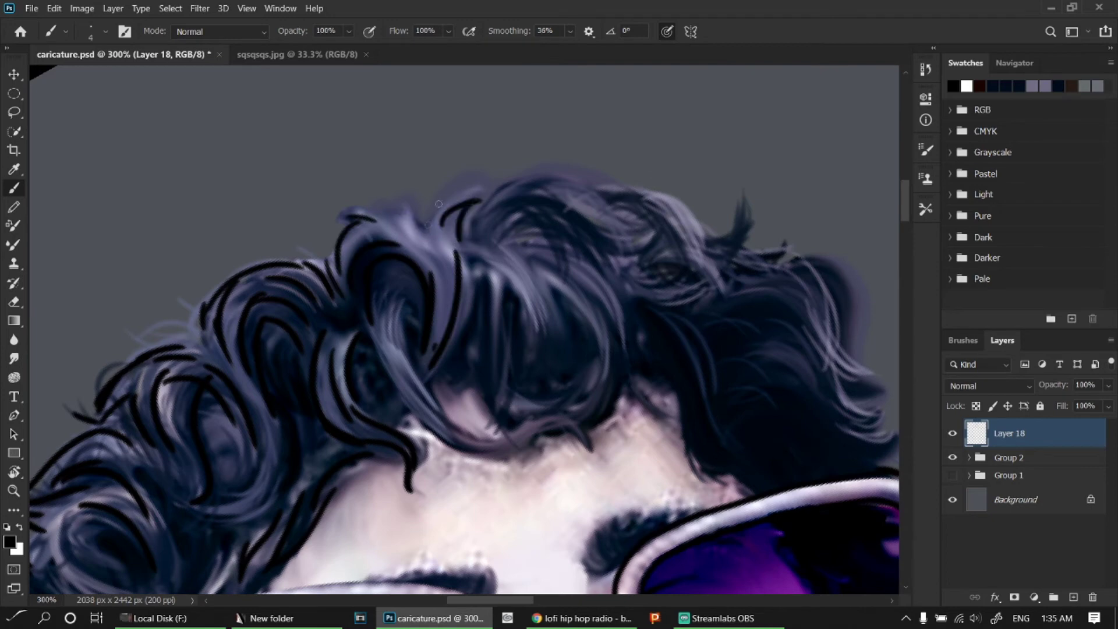
{"action": "left_click_drag", "start_coordinate": [442, 201], "coordinate": [378, 230]}
{"action": "left_click_drag", "start_coordinate": [466, 265], "coordinate": [475, 329]}
{"action": "scroll", "coordinate": [472, 326], "scroll_direction": "down", "scroll_amount": 3}
{"action": "left_click_drag", "start_coordinate": [308, 259], "coordinate": [284, 326]}
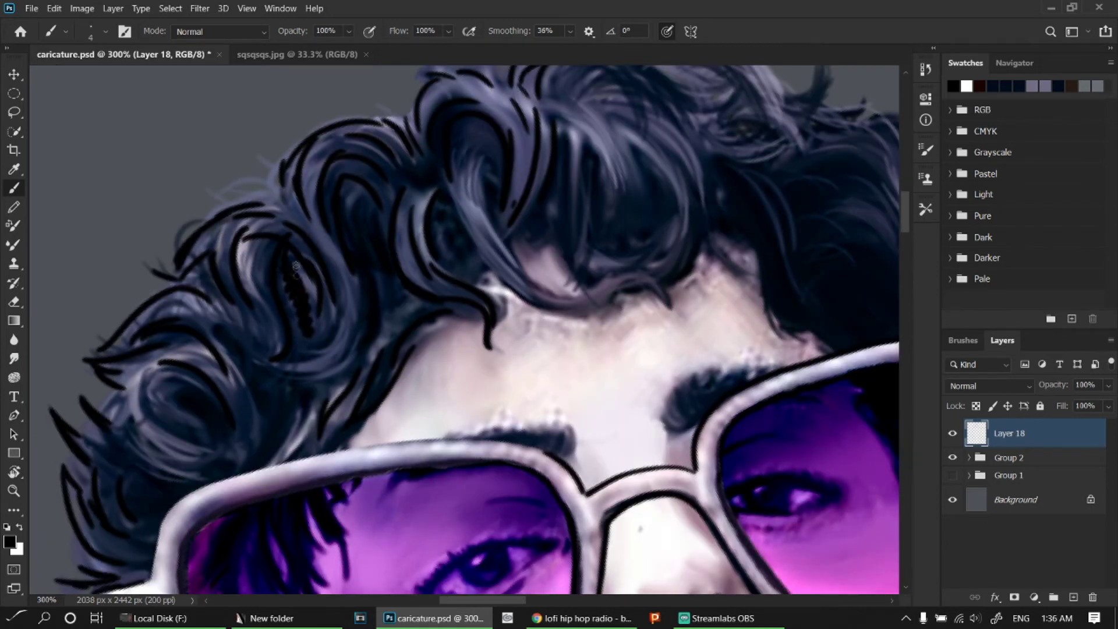
{"action": "key", "text": "ctrl+z"}
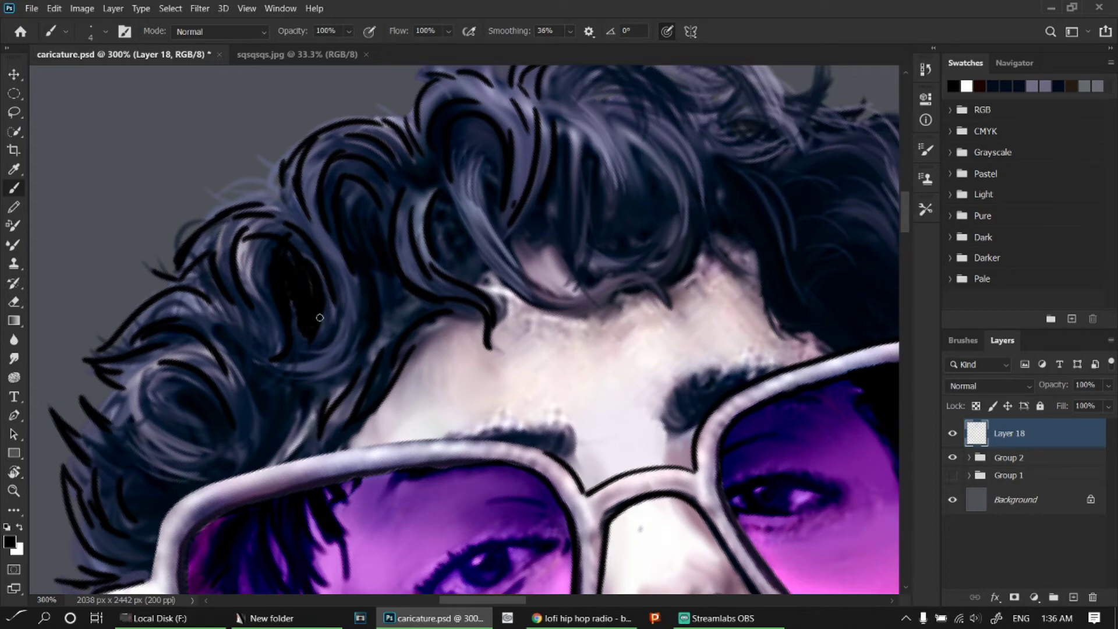
- Outline more curls and the forehead hairline, undoing the top-edge stroke
{"action": "mouse_move", "coordinate": [582, 154]}
{"action": "left_mouse_down"}
{"action": "mouse_move", "coordinate": [577, 262]}
{"action": "mouse_move", "coordinate": [466, 379]}
{"action": "left_mouse_up"}
{"action": "mouse_move", "coordinate": [501, 227]}
{"action": "left_mouse_down"}
{"action": "mouse_move", "coordinate": [466, 294]}
{"action": "mouse_move", "coordinate": [513, 323]}
{"action": "left_mouse_up"}
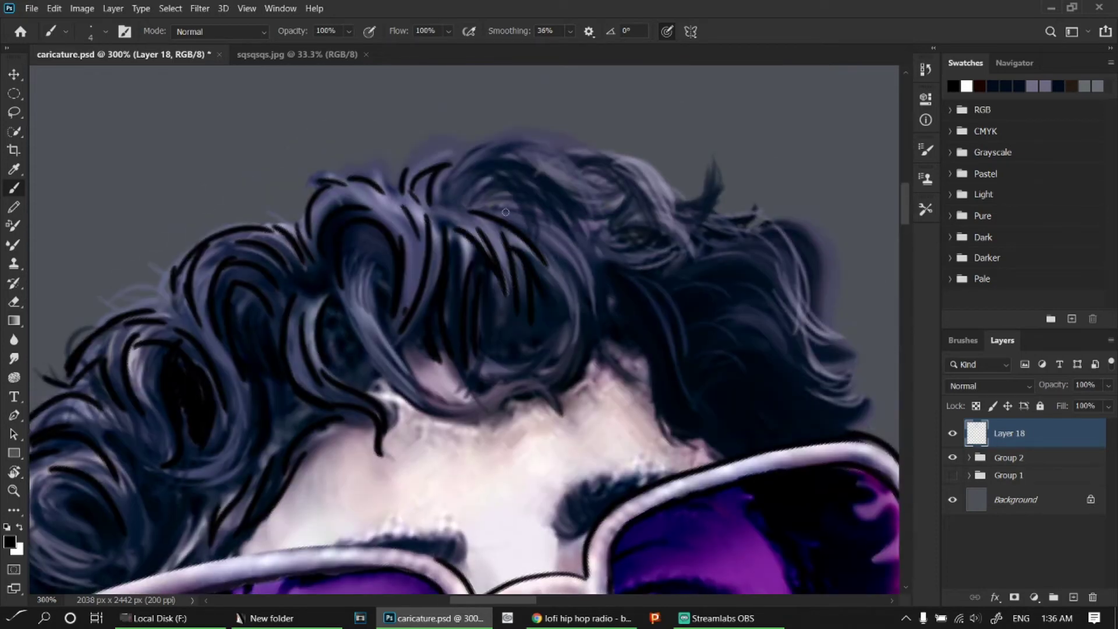
{"action": "left_click_drag", "start_coordinate": [548, 210], "coordinate": [541, 291]}
{"action": "left_click_drag", "start_coordinate": [571, 248], "coordinate": [492, 419]}
{"action": "left_click_drag", "start_coordinate": [559, 396], "coordinate": [419, 384]}
{"action": "left_click_drag", "start_coordinate": [530, 346], "coordinate": [469, 384]}
{"action": "mouse_move", "coordinate": [411, 178]}
{"action": "left_mouse_down"}
{"action": "mouse_move", "coordinate": [524, 133]}
{"action": "mouse_move", "coordinate": [619, 149]}
{"action": "left_mouse_up"}
{"action": "key", "text": "ctrl+z"}
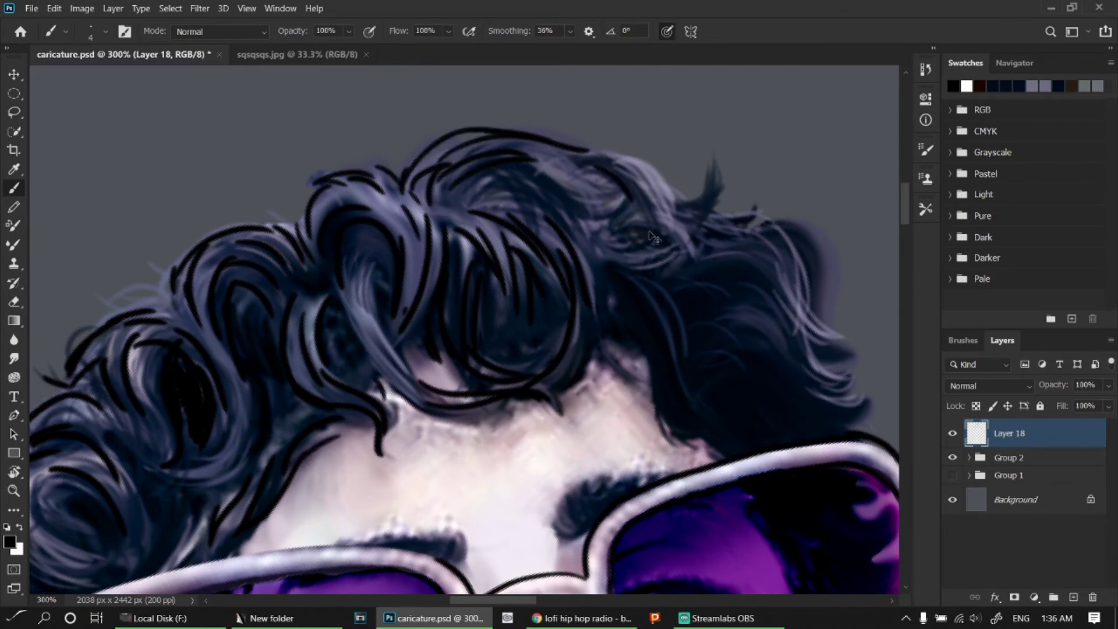
- Outline the right edge of the curly hair in black
{"action": "key", "text": "ctrl+minus"}
{"action": "left_click_drag", "start_coordinate": [704, 422], "coordinate": [559, 172]}
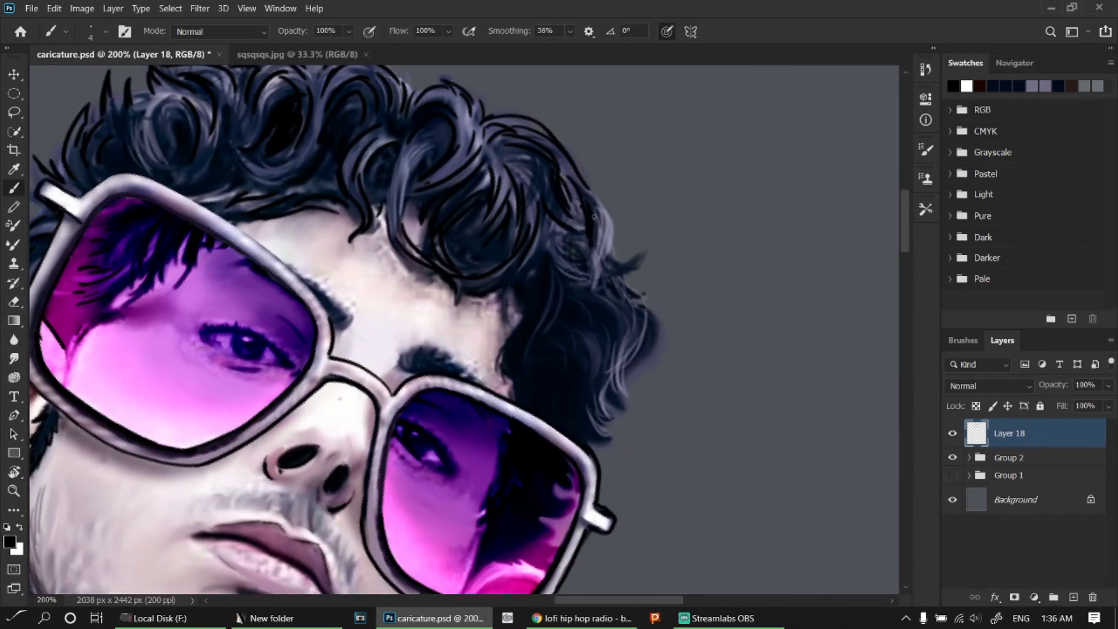
{"action": "left_click_drag", "start_coordinate": [600, 211], "coordinate": [626, 288]}
{"action": "mouse_move", "coordinate": [627, 284]}
{"action": "left_mouse_down"}
{"action": "mouse_move", "coordinate": [646, 339]}
{"action": "mouse_move", "coordinate": [623, 402]}
{"action": "left_mouse_up"}
{"action": "left_click_drag", "start_coordinate": [623, 343], "coordinate": [611, 401]}
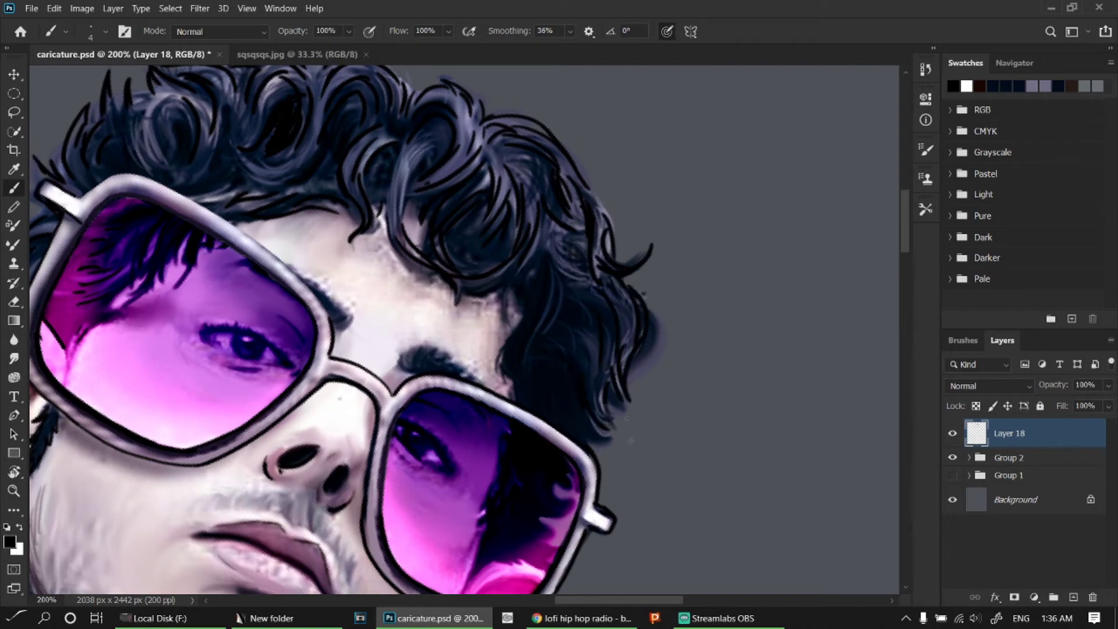
- Ink the hair edge beside the face, with the view levelled and recentred on the face
{"action": "mouse_move", "coordinate": [516, 289]}
{"action": "left_mouse_down"}
{"action": "mouse_move", "coordinate": [502, 393]}
{"action": "mouse_move", "coordinate": [663, 364]}
{"action": "left_mouse_up"}
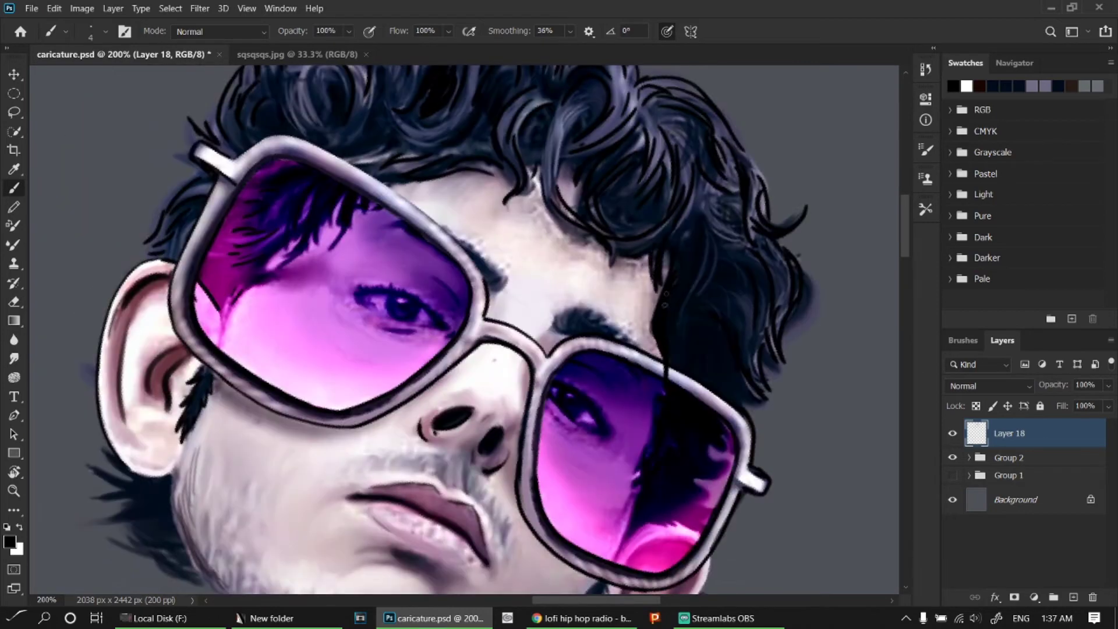
{"action": "left_click_drag", "start_coordinate": [610, 251], "coordinate": [410, 318]}
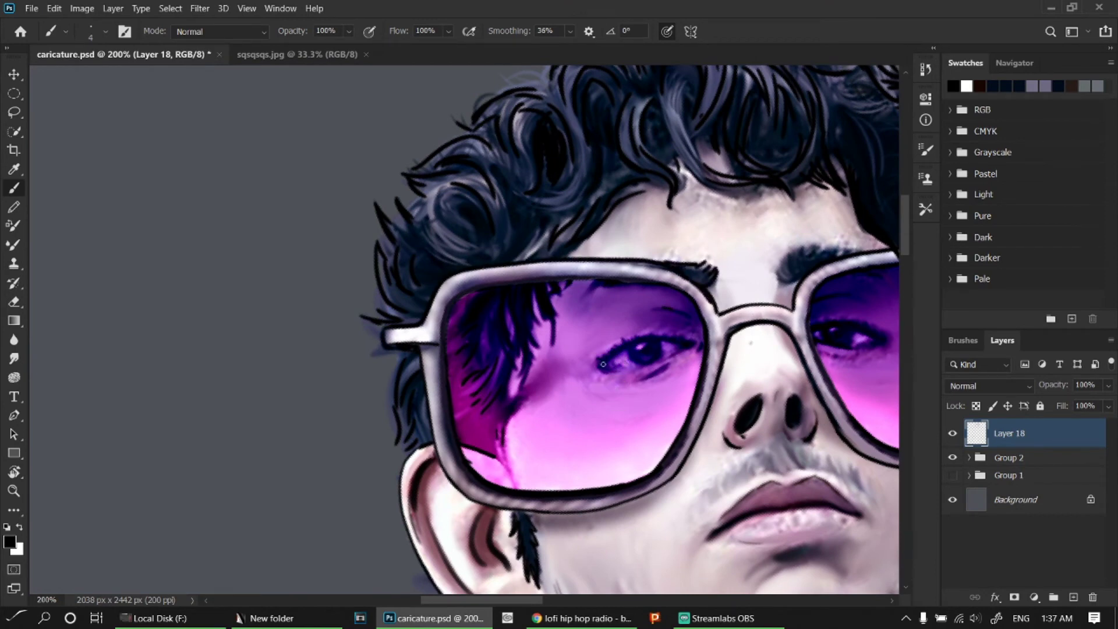
{"action": "key", "text": "ctrl+space"}
{"action": "left_click_drag", "start_coordinate": [625, 319], "coordinate": [391, 253]}
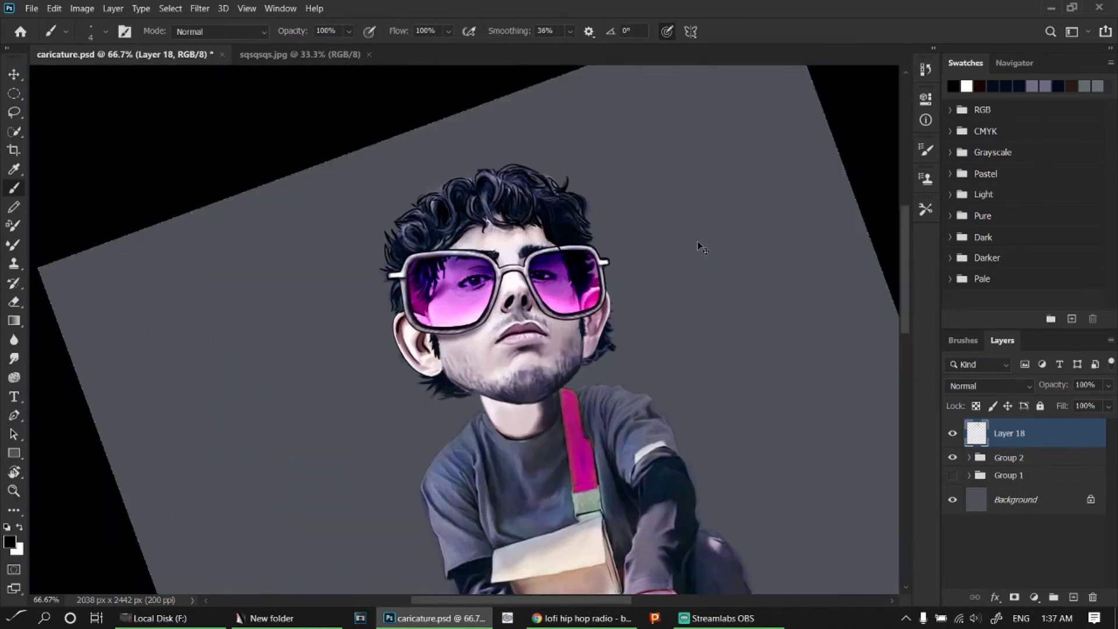
{"action": "left_click_drag", "start_coordinate": [626, 287], "coordinate": [551, 330]}
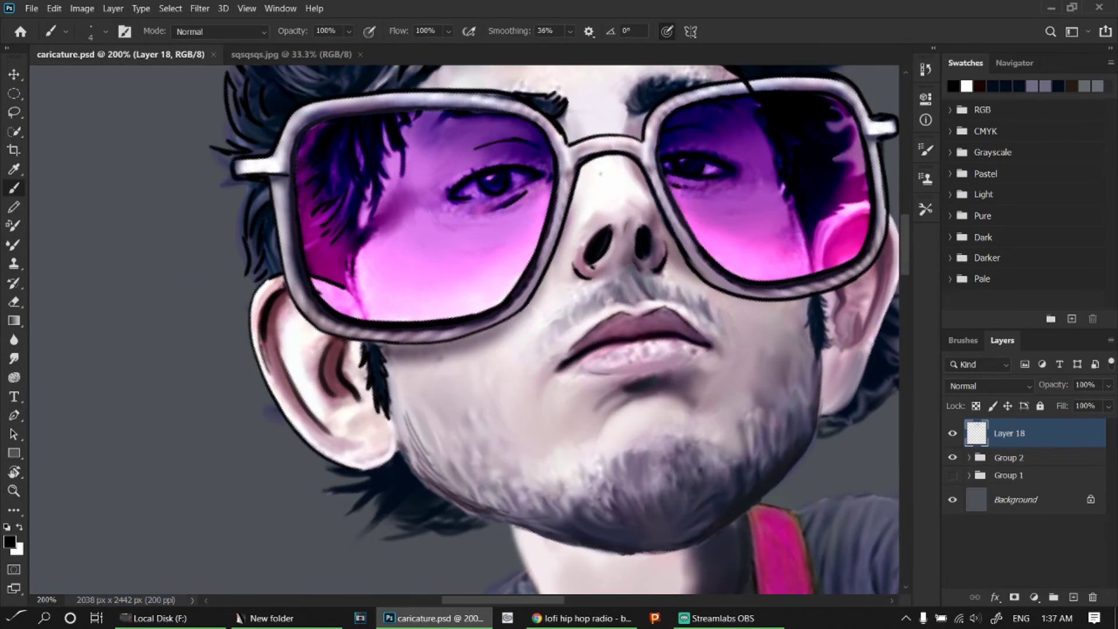
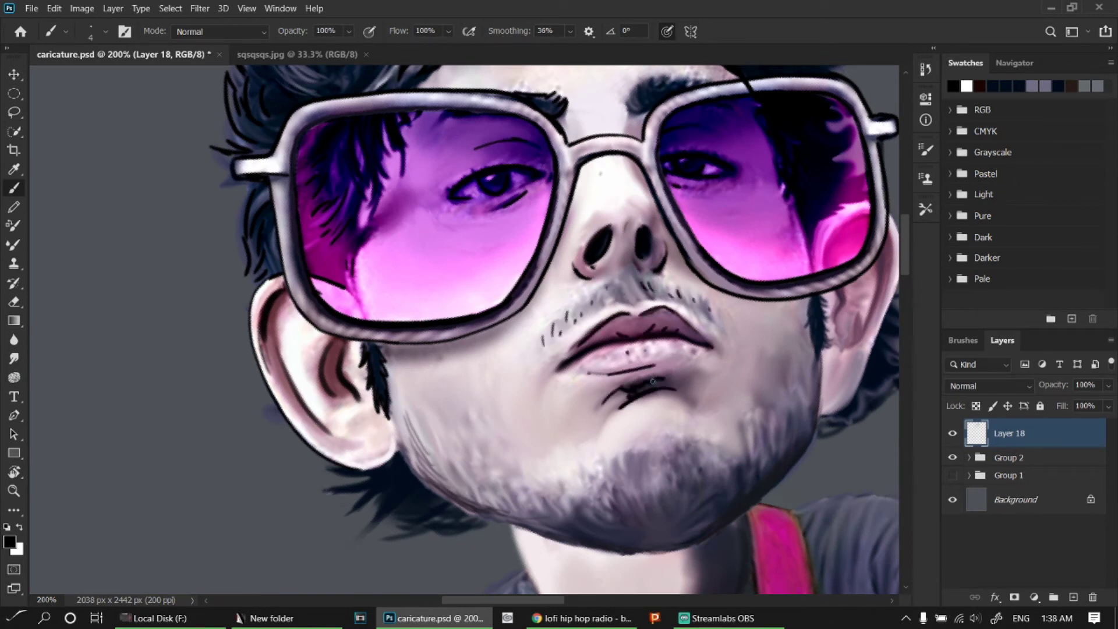
- Ink bold black outlines along the right jawline, the chin's bottom edge and the neck
{"action": "left_click_drag", "start_coordinate": [652, 382], "coordinate": [548, 381]}
{"action": "left_click_drag", "start_coordinate": [651, 110], "coordinate": [588, 175]}
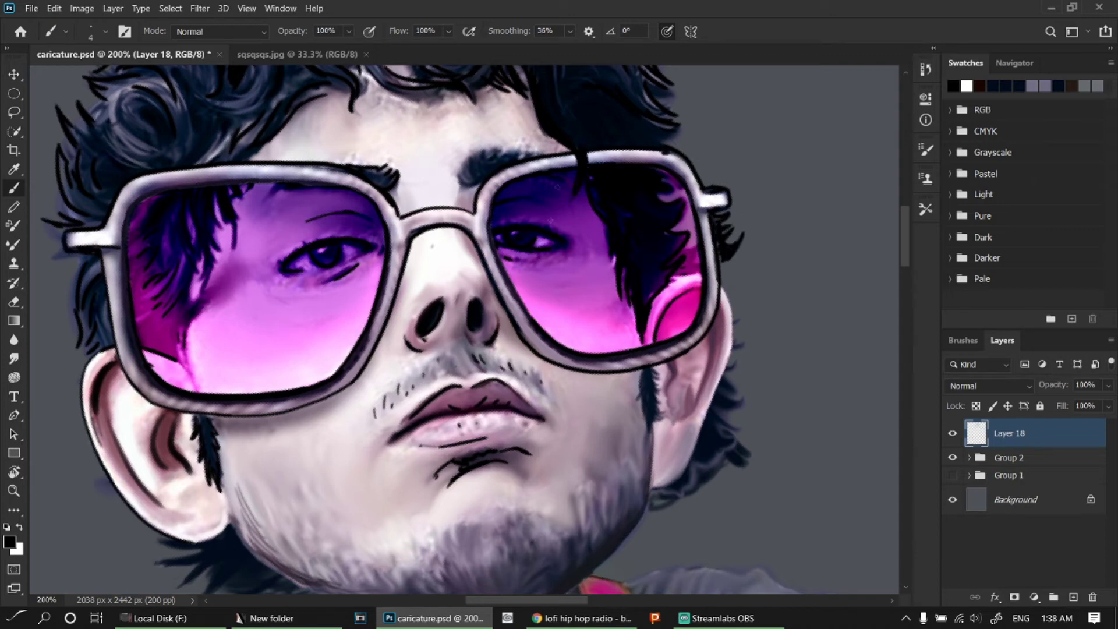
{"action": "key", "text": "ctrl+1"}
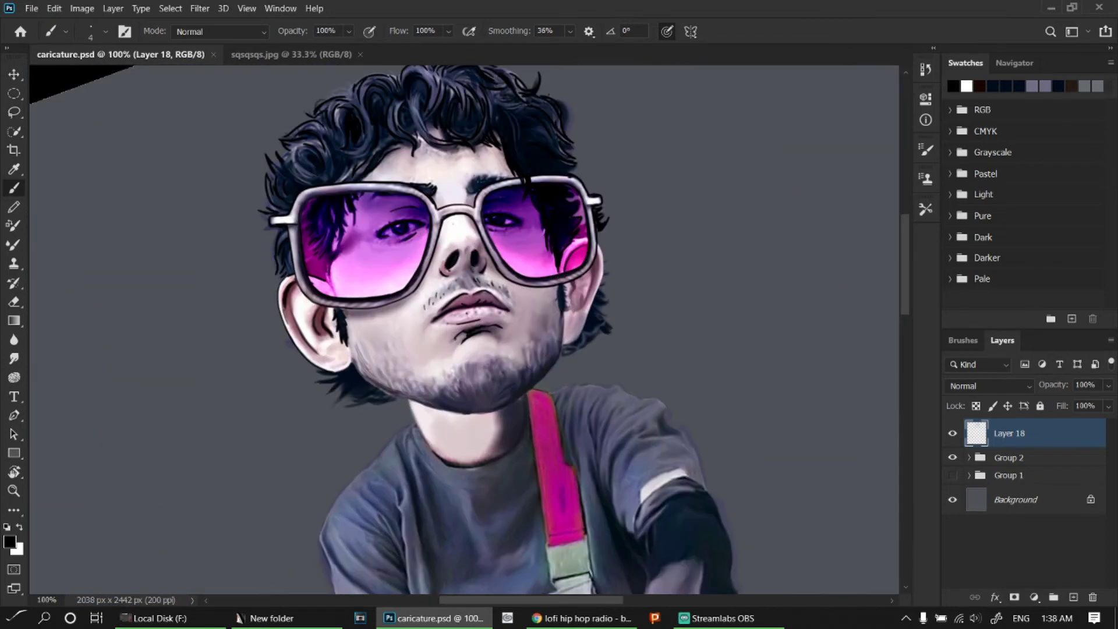
{"action": "scroll", "coordinate": [375, 524], "scroll_direction": "up", "scroll_amount": 2}
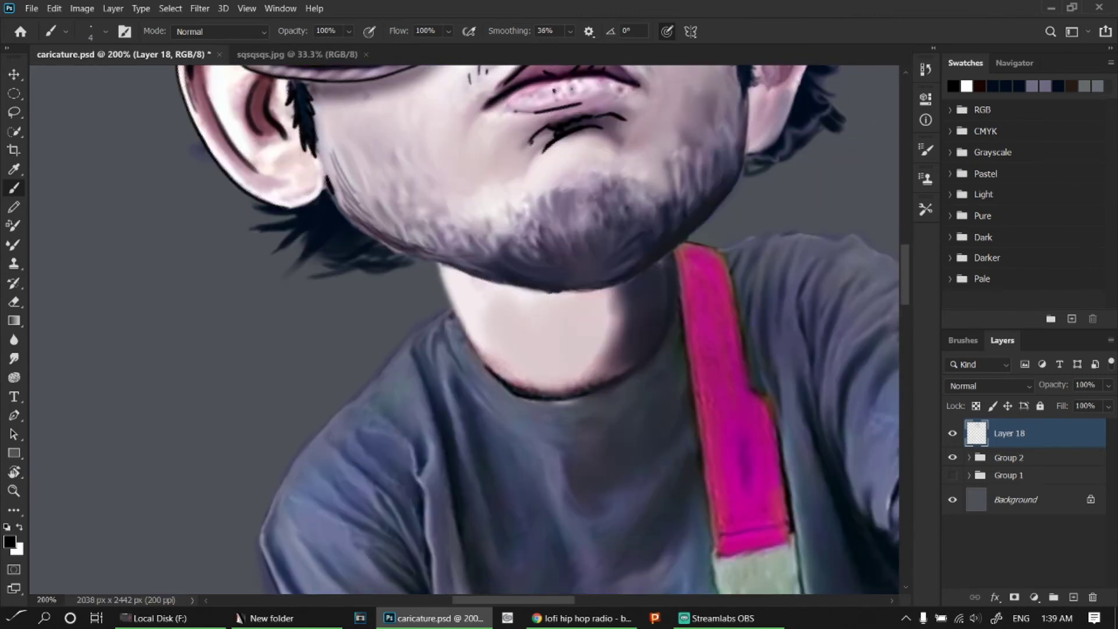
{"action": "left_click_drag", "start_coordinate": [747, 108], "coordinate": [658, 266]}
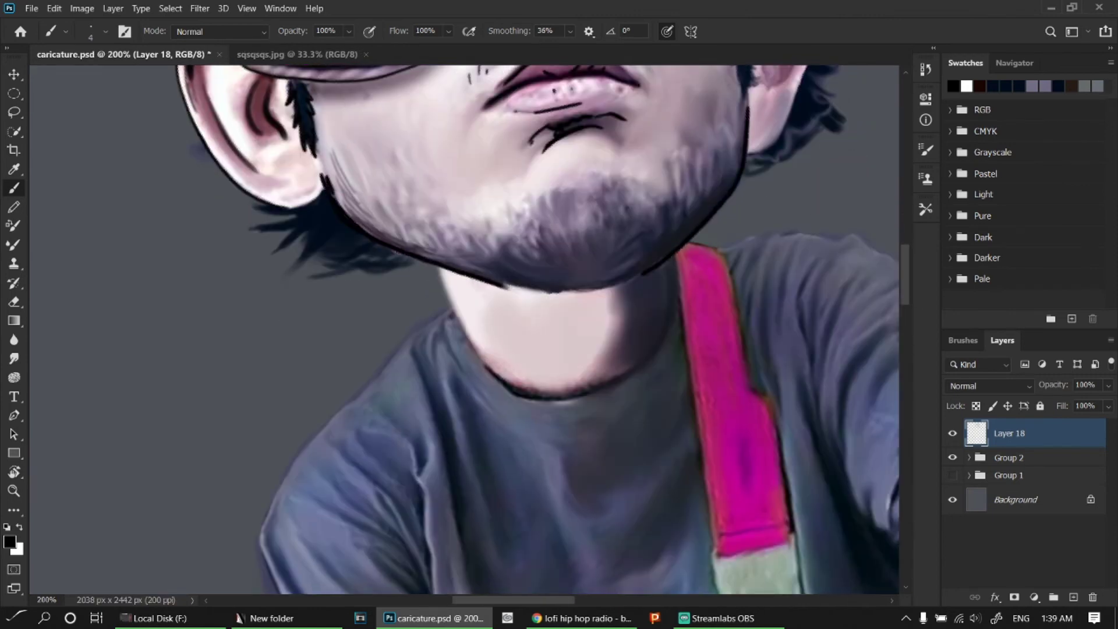
{"action": "left_click_drag", "start_coordinate": [489, 284], "coordinate": [564, 291]}
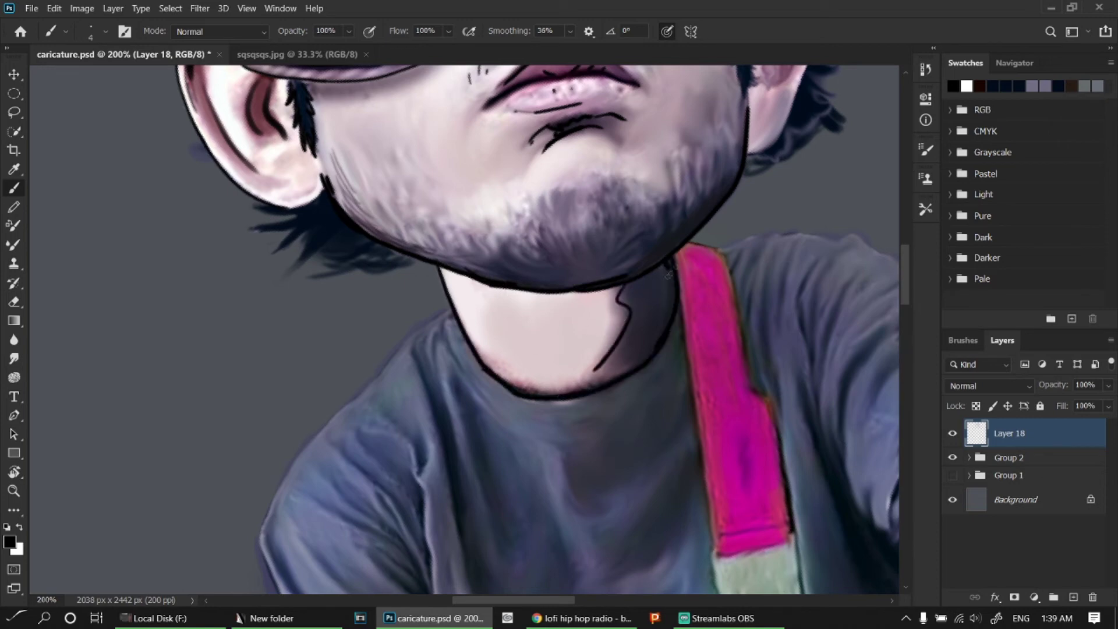
{"action": "left_click_drag", "start_coordinate": [669, 267], "coordinate": [670, 326]}
- Add a fresh empty inking layer and save the caricature
{"action": "scroll", "coordinate": [654, 351], "scroll_direction": "down", "scroll_amount": 2}
{"action": "key", "text": "ctrl+shift+alt+n"}
{"action": "key", "text": "ctrl+s"}
- Ink the shoulder outline, a collar fold and a long fold down the shirt front
{"action": "scroll", "coordinate": [533, 237], "scroll_direction": "up", "scroll_amount": 5}
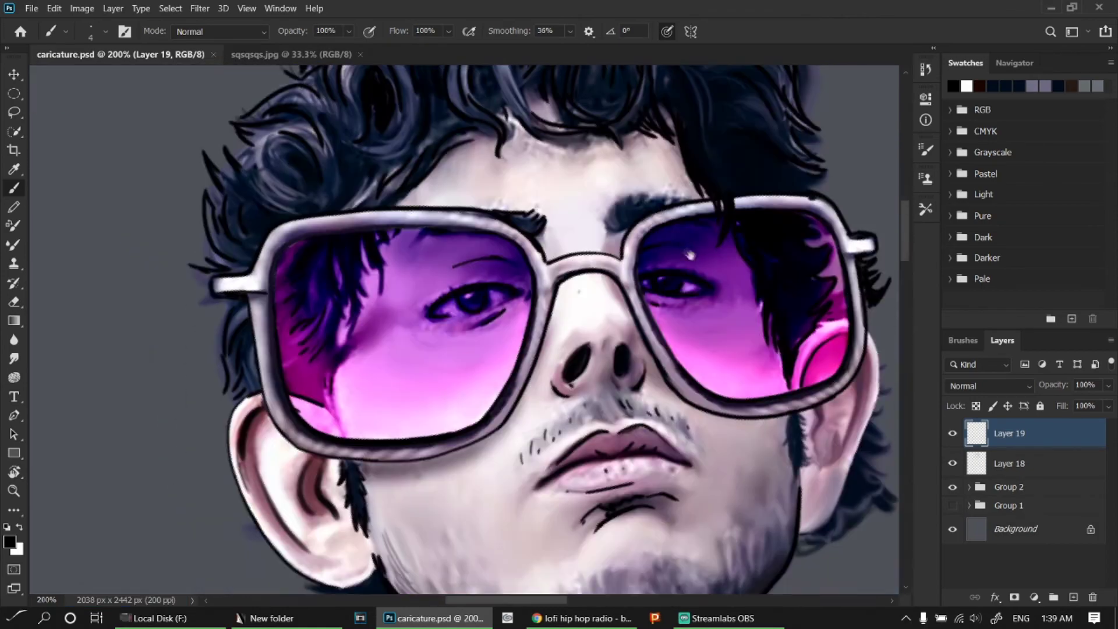
{"action": "mouse_move", "coordinate": [690, 255]}
{"action": "left_mouse_down"}
{"action": "mouse_move", "coordinate": [532, 173]}
{"action": "mouse_move", "coordinate": [252, 420]}
{"action": "mouse_move", "coordinate": [227, 502]}
{"action": "left_mouse_up"}
{"action": "scroll", "coordinate": [533, 173], "scroll_direction": "up", "scroll_amount": 1}
{"action": "left_click_drag", "start_coordinate": [461, 192], "coordinate": [480, 260]}
{"action": "key", "text": "ctrl+z"}
{"action": "left_click_drag", "start_coordinate": [461, 185], "coordinate": [488, 294]}
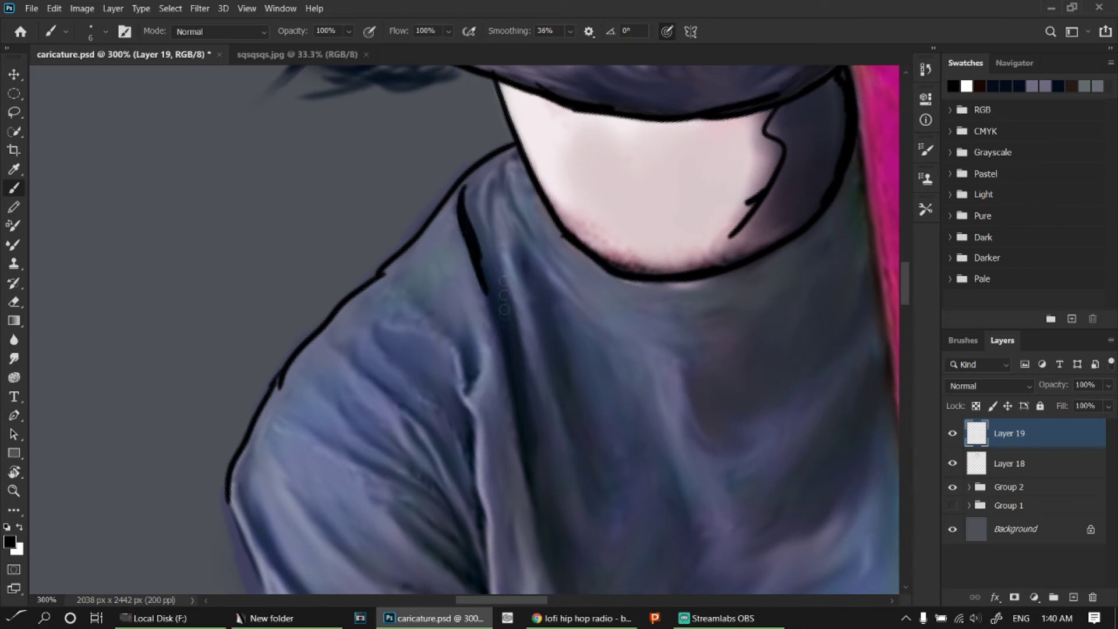
{"action": "key", "text": "ctrl+z"}
{"action": "left_click_drag", "start_coordinate": [460, 209], "coordinate": [495, 317]}
{"action": "left_click_drag", "start_coordinate": [524, 255], "coordinate": [591, 435]}
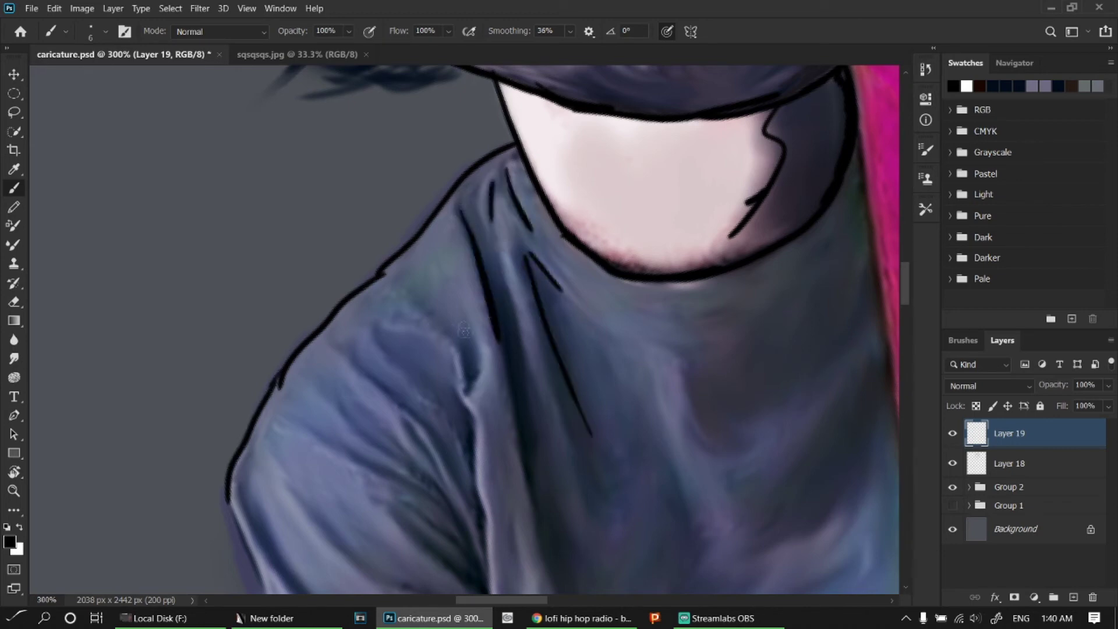
- Ink a series of crease and fold lines across the left sleeve
{"action": "left_click_drag", "start_coordinate": [387, 349], "coordinate": [472, 469]}
{"action": "scroll", "coordinate": [466, 407], "scroll_direction": "down", "scroll_amount": 5}
{"action": "left_click_drag", "start_coordinate": [391, 239], "coordinate": [466, 323]}
{"action": "left_click_drag", "start_coordinate": [447, 300], "coordinate": [492, 393]}
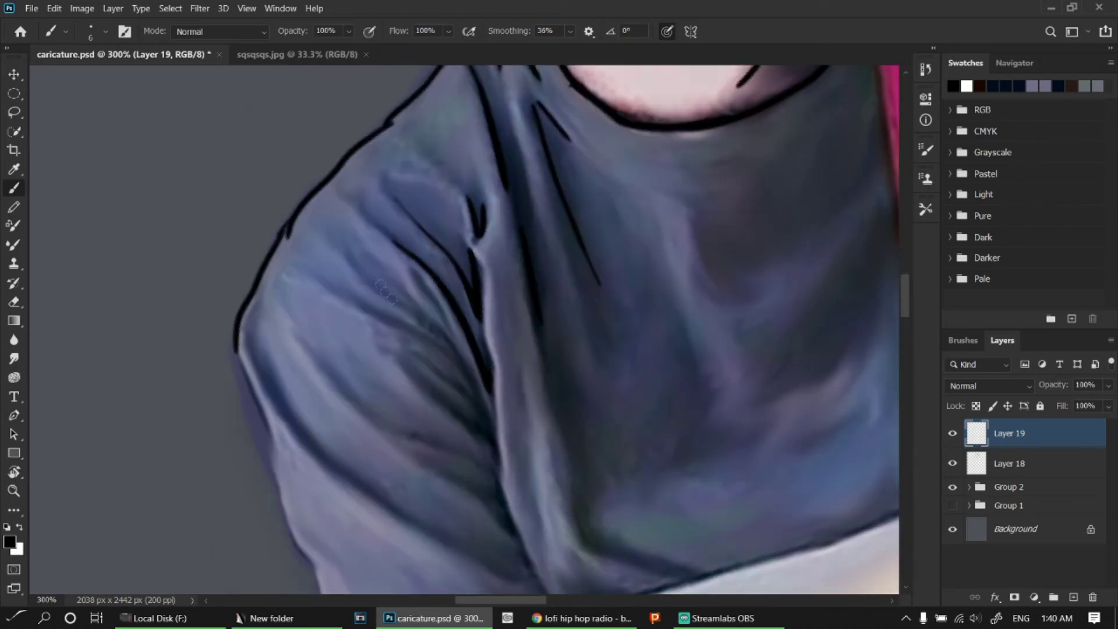
{"action": "left_click_drag", "start_coordinate": [362, 268], "coordinate": [438, 329]}
{"action": "left_click_drag", "start_coordinate": [425, 294], "coordinate": [448, 365]}
{"action": "left_click_drag", "start_coordinate": [373, 308], "coordinate": [454, 371]}
{"action": "left_click_drag", "start_coordinate": [303, 337], "coordinate": [339, 384]}
{"action": "left_click_drag", "start_coordinate": [258, 347], "coordinate": [329, 460]}
{"action": "scroll", "coordinate": [442, 361], "scroll_direction": "down", "scroll_amount": 5}
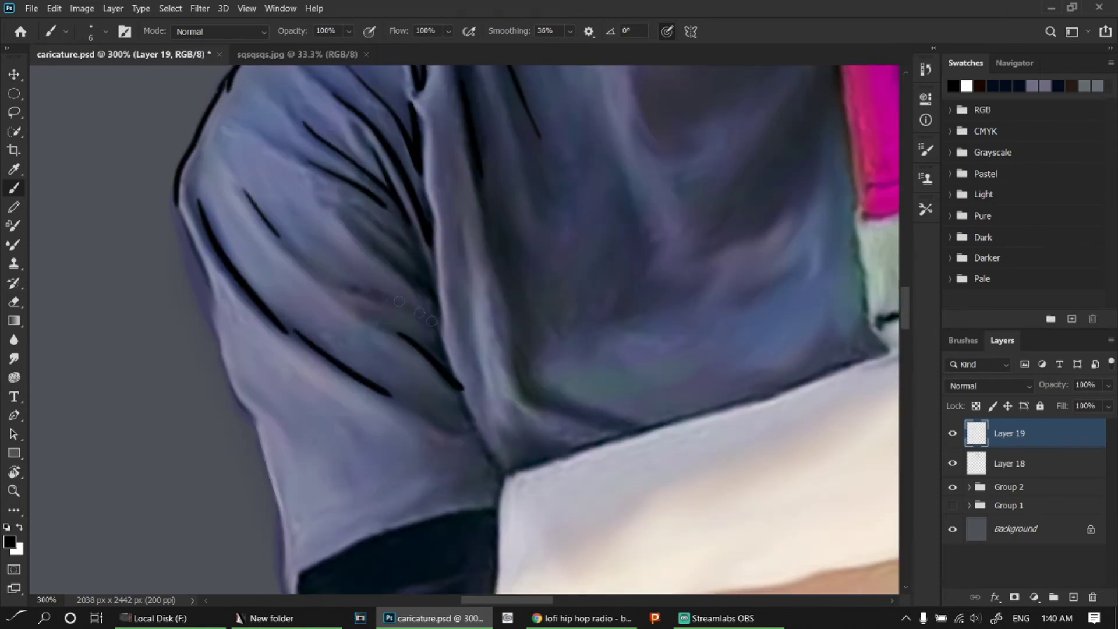
{"action": "left_click_drag", "start_coordinate": [295, 331], "coordinate": [391, 397]}
{"action": "mouse_move", "coordinate": [354, 223]}
{"action": "left_mouse_down"}
{"action": "mouse_move", "coordinate": [440, 306]}
{"action": "mouse_move", "coordinate": [568, 328]}
{"action": "left_mouse_up"}
- Trace black outlines along the pink strap edges and remaining shirt contours
{"action": "scroll", "coordinate": [443, 350], "scroll_direction": "up", "scroll_amount": 2}
{"action": "scroll", "coordinate": [483, 408], "scroll_direction": "up", "scroll_amount": 4}
{"action": "left_click_drag", "start_coordinate": [676, 273], "coordinate": [631, 377]}
{"action": "scroll", "coordinate": [495, 262], "scroll_direction": "down", "scroll_amount": 5}
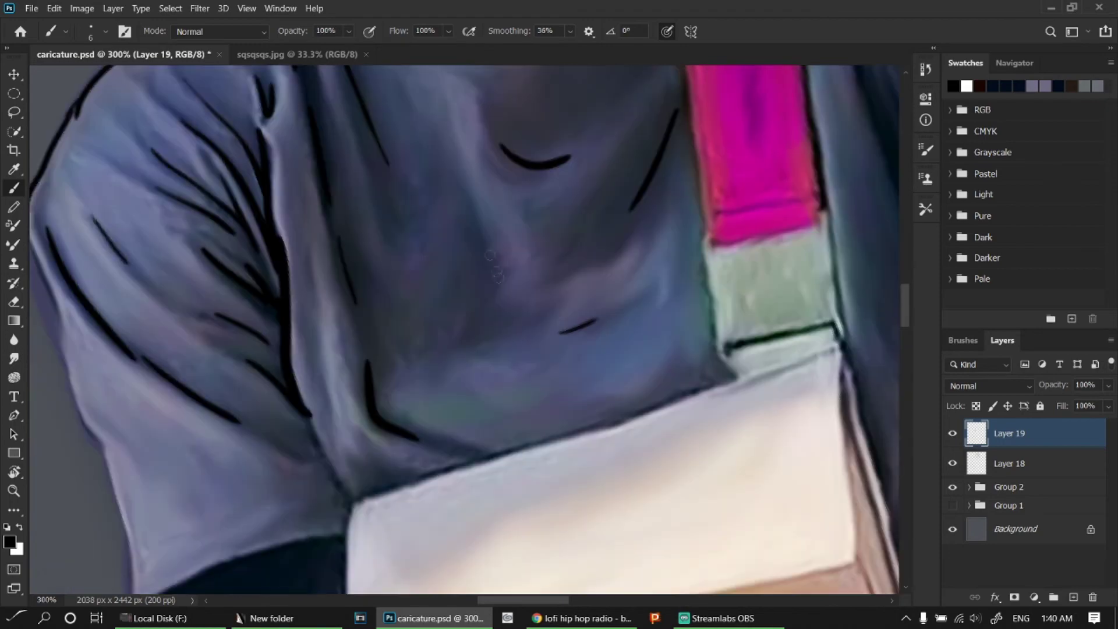
{"action": "left_click_drag", "start_coordinate": [699, 240], "coordinate": [736, 375]}
{"action": "scroll", "coordinate": [406, 274], "scroll_direction": "up", "scroll_amount": 8}
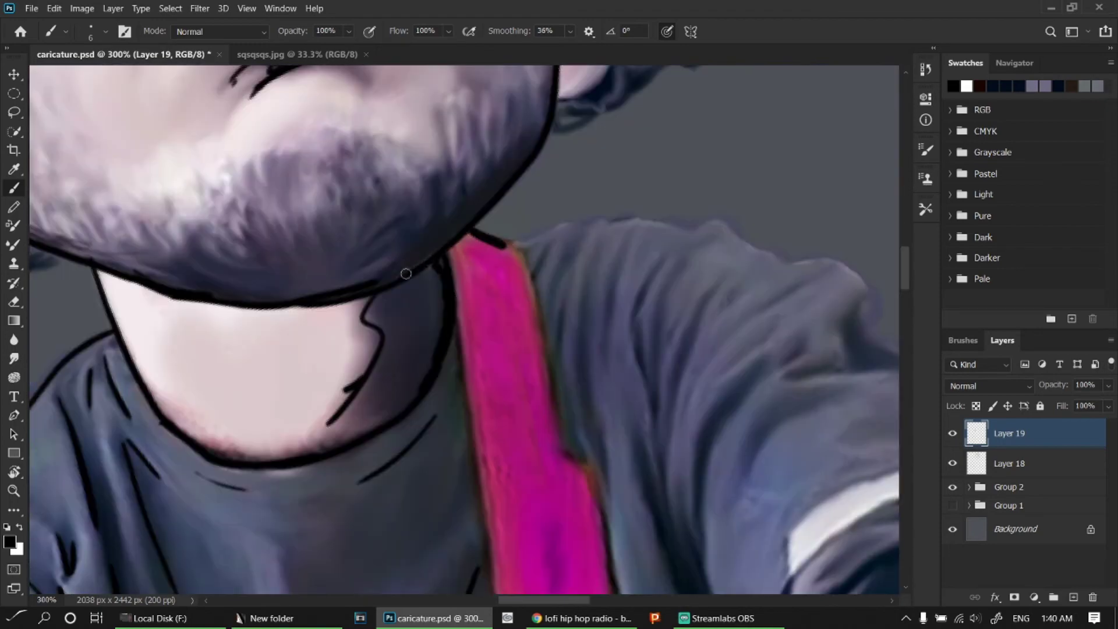
{"action": "left_click_drag", "start_coordinate": [453, 267], "coordinate": [469, 347]}
{"action": "scroll", "coordinate": [469, 348], "scroll_direction": "down", "scroll_amount": 5}
{"action": "left_click_drag", "start_coordinate": [492, 126], "coordinate": [542, 489]}
{"action": "scroll", "coordinate": [542, 489], "scroll_direction": "up", "scroll_amount": 3}
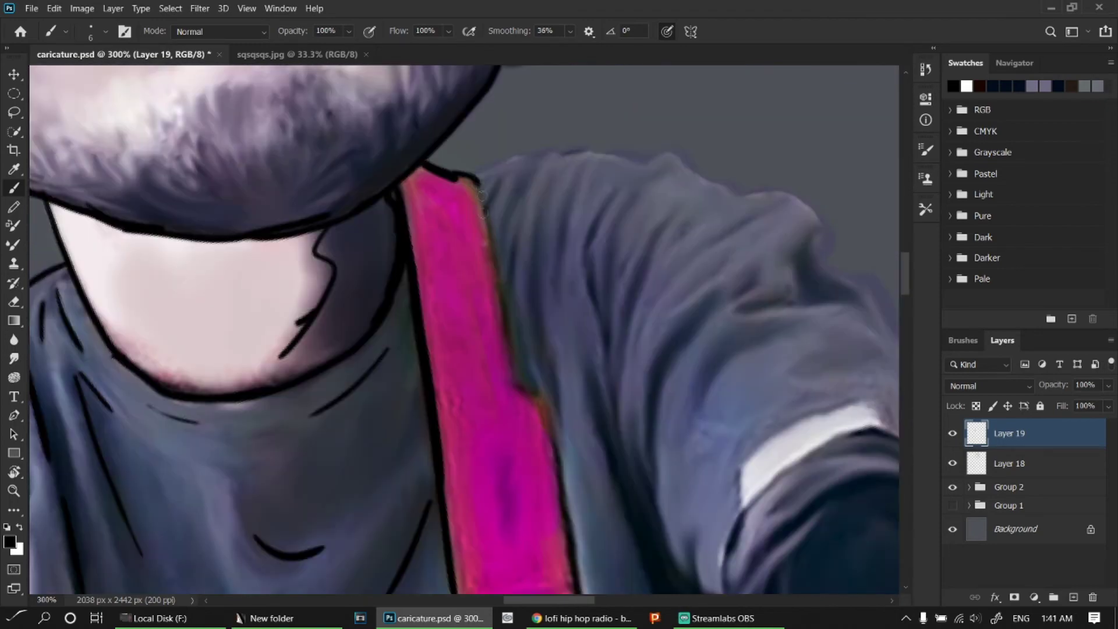
{"action": "mouse_move", "coordinate": [477, 181]}
{"action": "left_mouse_down"}
{"action": "mouse_move", "coordinate": [506, 382]}
{"action": "mouse_move", "coordinate": [541, 408]}
{"action": "left_mouse_up"}
{"action": "scroll", "coordinate": [507, 384], "scroll_direction": "down", "scroll_amount": 6}
{"action": "left_click_drag", "start_coordinate": [539, 233], "coordinate": [567, 408]}
{"action": "left_click_drag", "start_coordinate": [457, 437], "coordinate": [550, 400]}
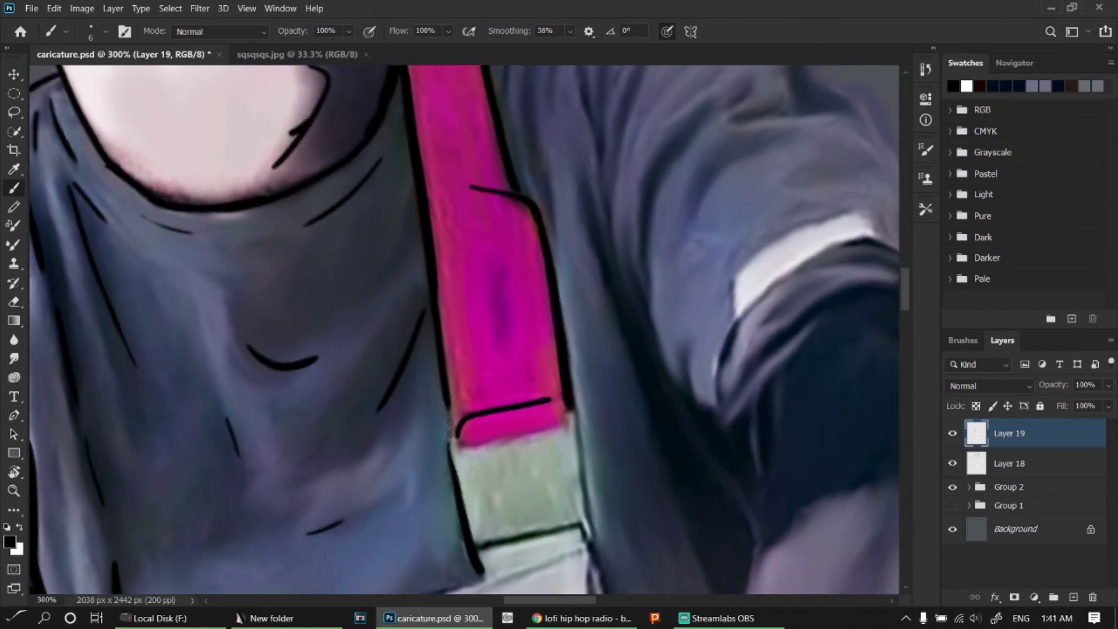
- Outline the sleeve's left edge in black
{"action": "scroll", "coordinate": [466, 446], "scroll_direction": "down", "scroll_amount": 5}
{"action": "scroll", "coordinate": [684, 253], "scroll_direction": "down", "scroll_amount": 4}
{"action": "scroll", "coordinate": [685, 253], "scroll_direction": "left", "scroll_amount": 4}
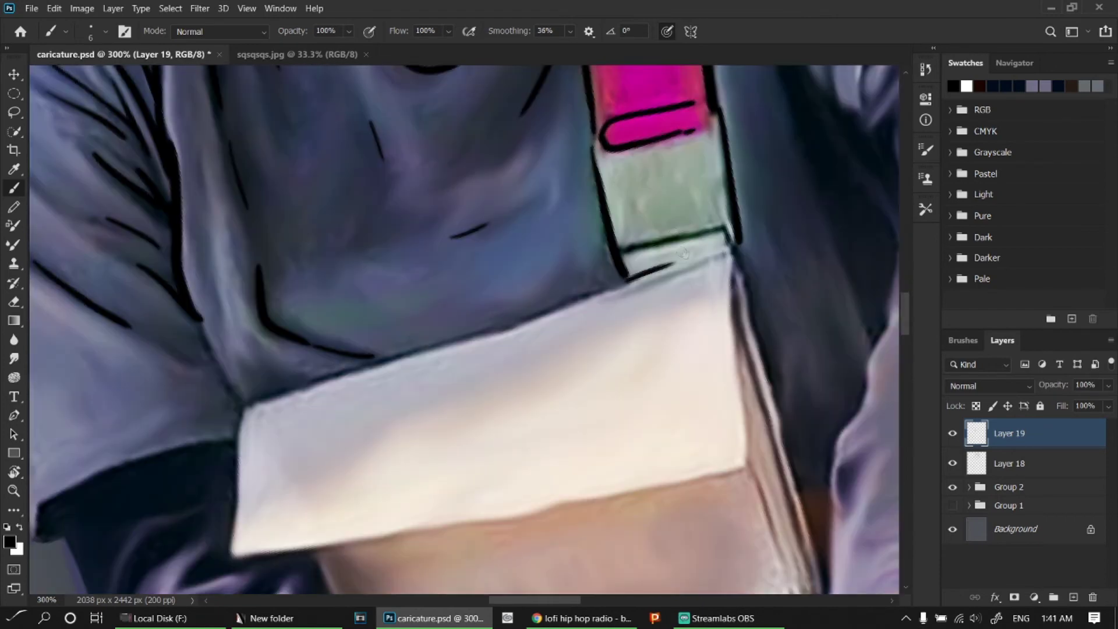
{"action": "scroll", "coordinate": [670, 233], "scroll_direction": "down", "scroll_amount": 3}
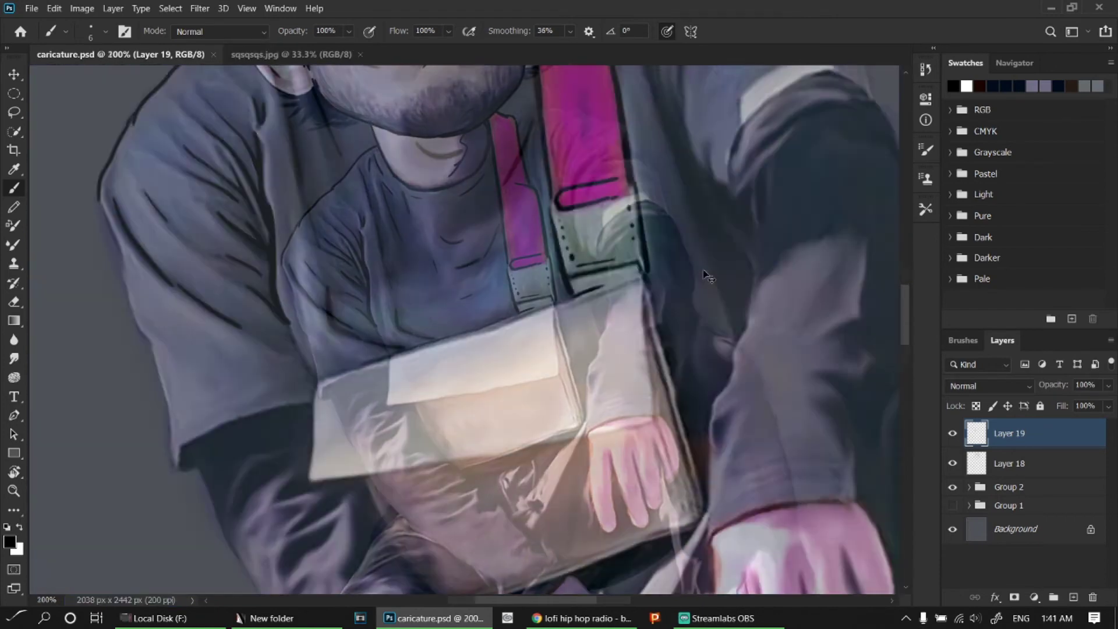
{"action": "scroll", "coordinate": [704, 275], "scroll_direction": "up", "scroll_amount": 4}
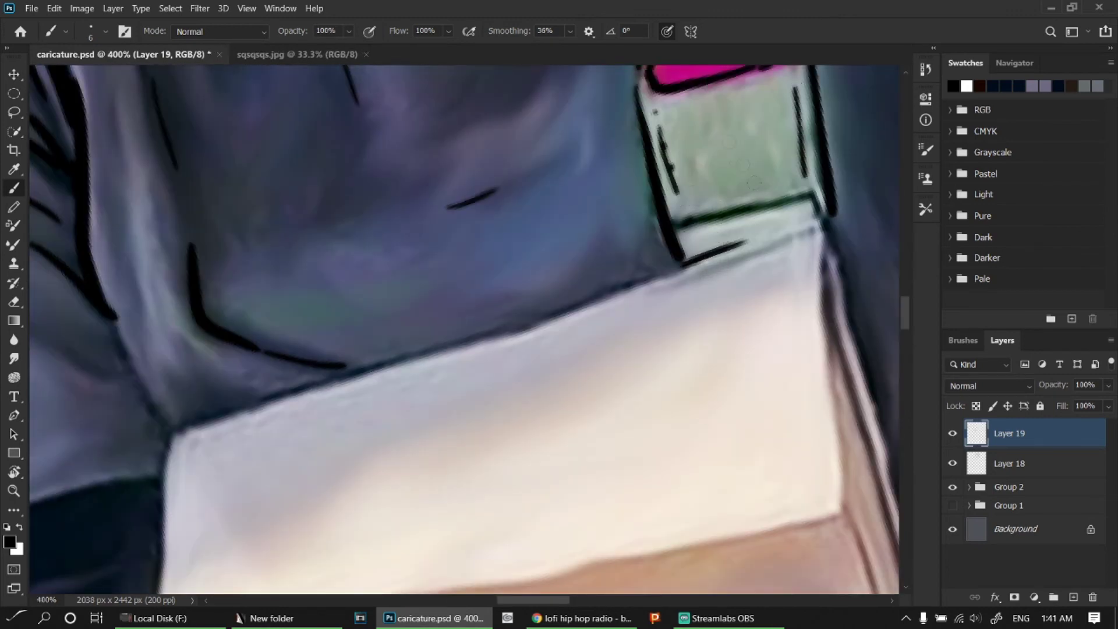
{"action": "scroll", "coordinate": [582, 221], "scroll_direction": "down", "scroll_amount": 5}
{"action": "scroll", "coordinate": [582, 222], "scroll_direction": "left", "scroll_amount": 5}
{"action": "scroll", "coordinate": [431, 238], "scroll_direction": "down", "scroll_amount": 1}
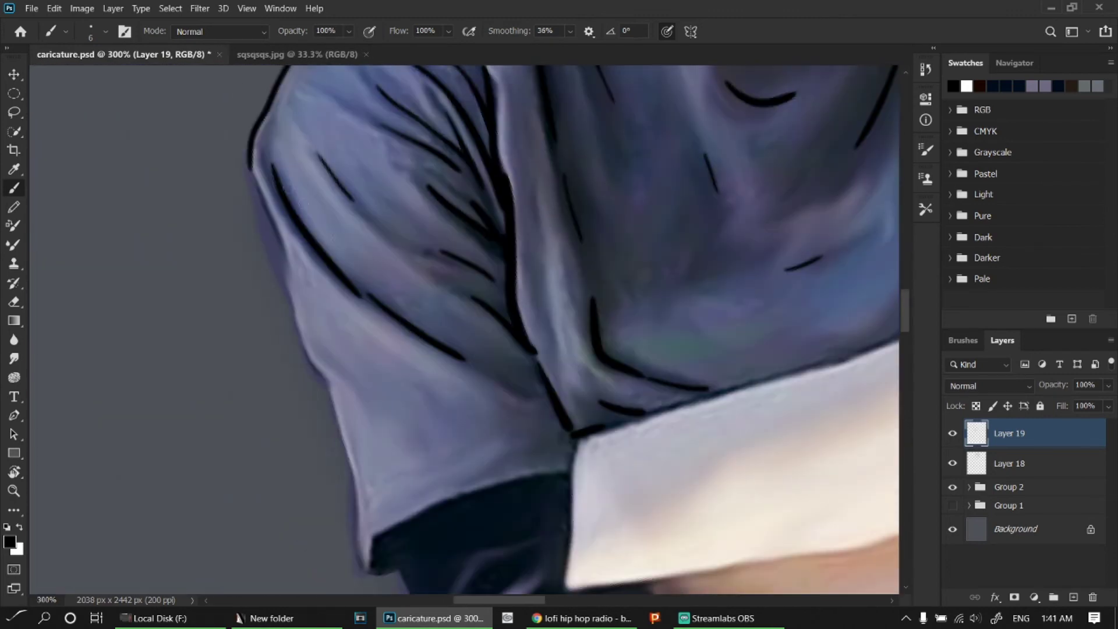
{"action": "mouse_move", "coordinate": [257, 204]}
{"action": "left_mouse_down"}
{"action": "mouse_move", "coordinate": [349, 408]}
{"action": "mouse_move", "coordinate": [556, 285]}
{"action": "left_mouse_up"}
- Ink folds in the dark sleeve below the cuff and extend the sleeve's left-edge outline
{"action": "scroll", "coordinate": [408, 355], "scroll_direction": "down", "scroll_amount": 3}
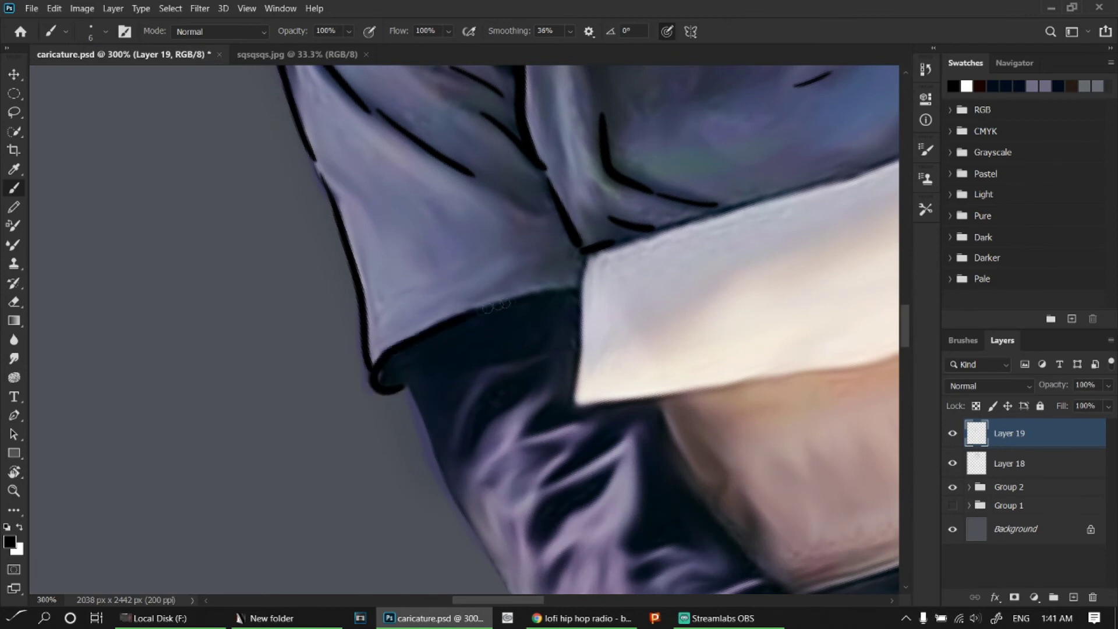
{"action": "scroll", "coordinate": [556, 285], "scroll_direction": "down", "scroll_amount": 3}
{"action": "left_click_drag", "start_coordinate": [370, 239], "coordinate": [431, 361]}
{"action": "mouse_move", "coordinate": [422, 289]}
{"action": "left_mouse_down"}
{"action": "mouse_move", "coordinate": [504, 210]}
{"action": "mouse_move", "coordinate": [451, 274]}
{"action": "left_mouse_up"}
{"action": "left_click_drag", "start_coordinate": [532, 239], "coordinate": [495, 291]}
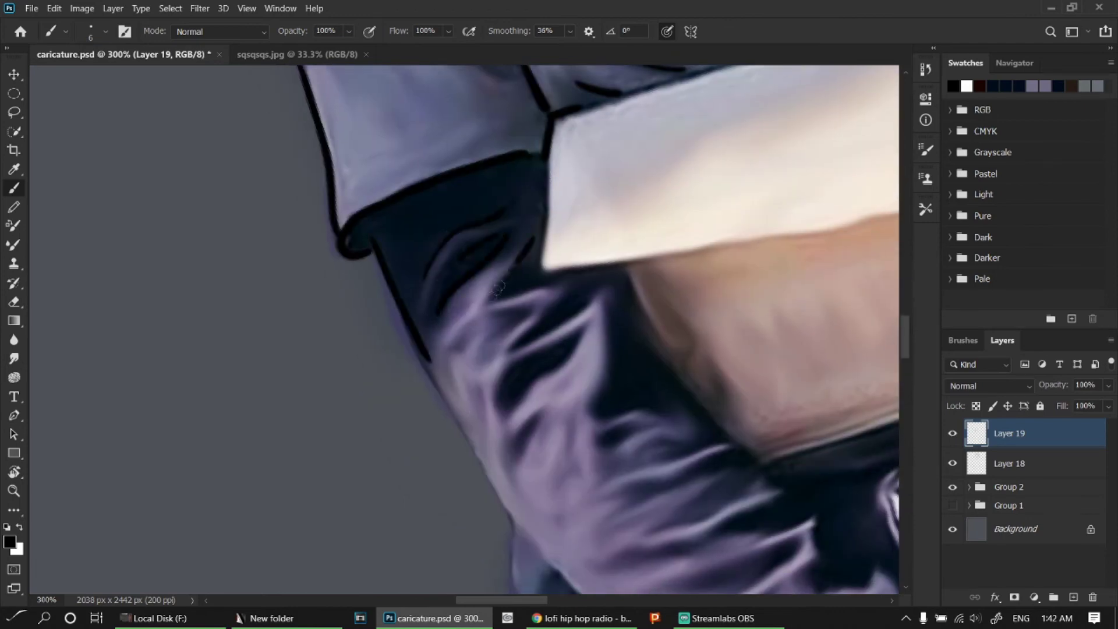
{"action": "left_click_drag", "start_coordinate": [574, 285], "coordinate": [548, 318]}
{"action": "mouse_move", "coordinate": [611, 300]}
{"action": "left_mouse_down"}
{"action": "mouse_move", "coordinate": [592, 413]}
{"action": "mouse_move", "coordinate": [521, 455]}
{"action": "left_mouse_up"}
{"action": "left_click_drag", "start_coordinate": [422, 356], "coordinate": [477, 473]}
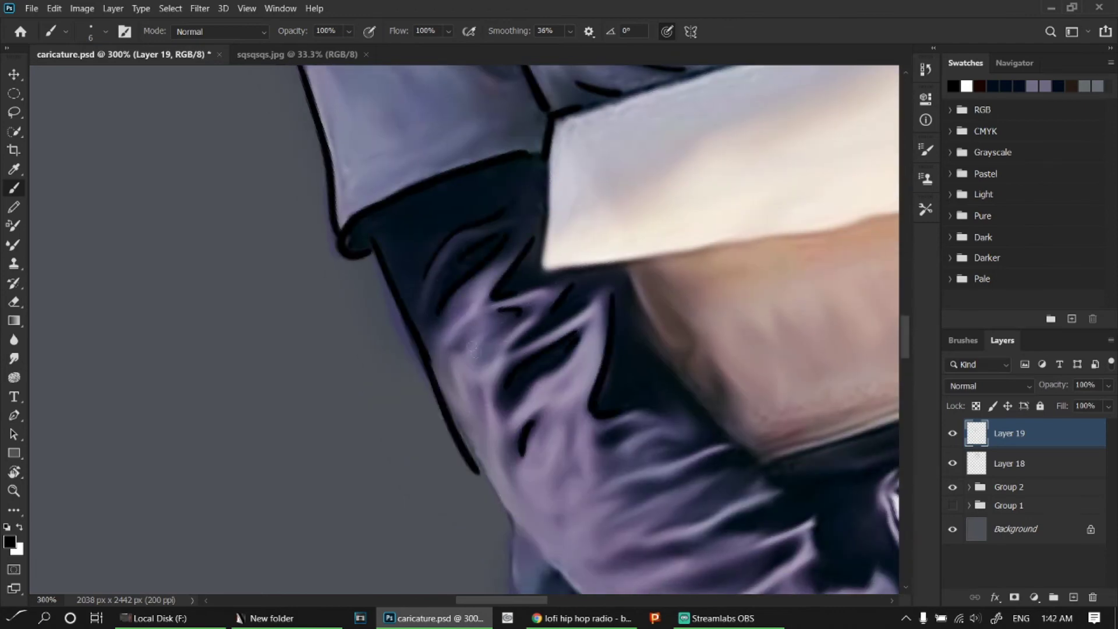
{"action": "scroll", "coordinate": [400, 200], "scroll_direction": "down", "scroll_amount": 3}
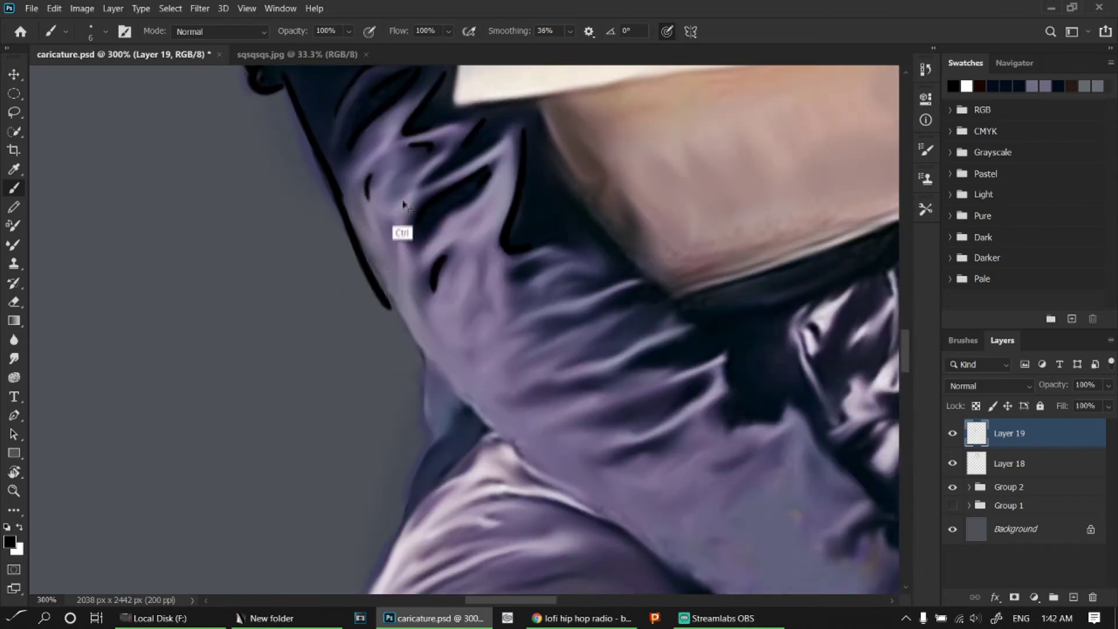
{"action": "scroll", "coordinate": [548, 247], "scroll_direction": "down", "scroll_amount": 2}
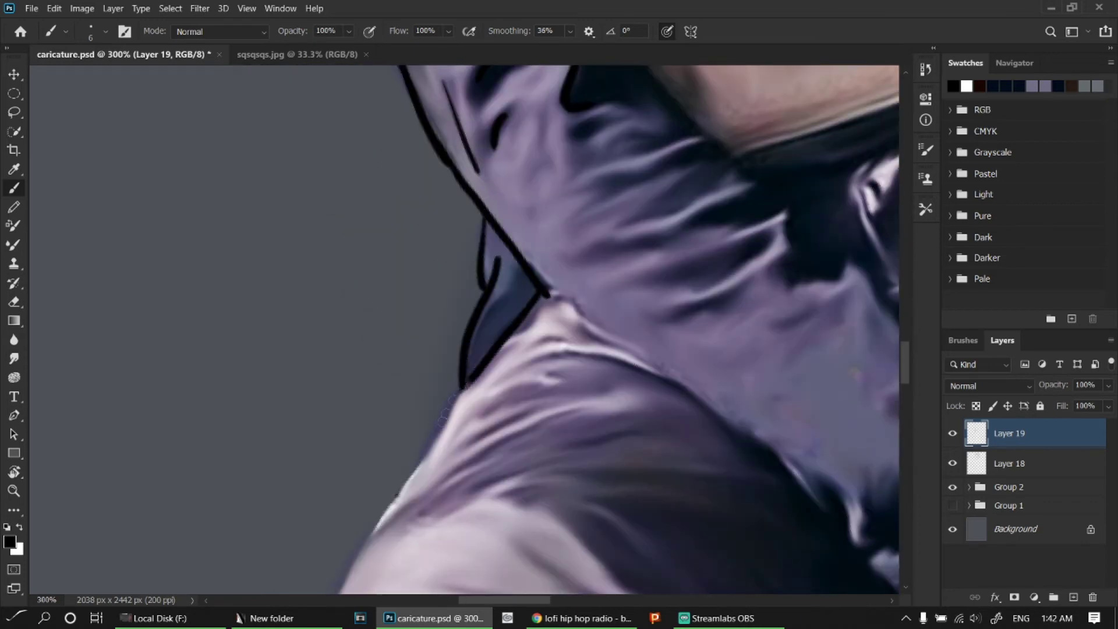
{"action": "key", "text": "ctrl+minus"}
{"action": "key", "text": "ctrl+minus"}
{"action": "key", "text": "ctrl+minus"}
{"action": "key", "text": "ctrl+minus"}
{"action": "key", "text": "ctrl+plus"}
{"action": "key", "text": "ctrl+plus"}
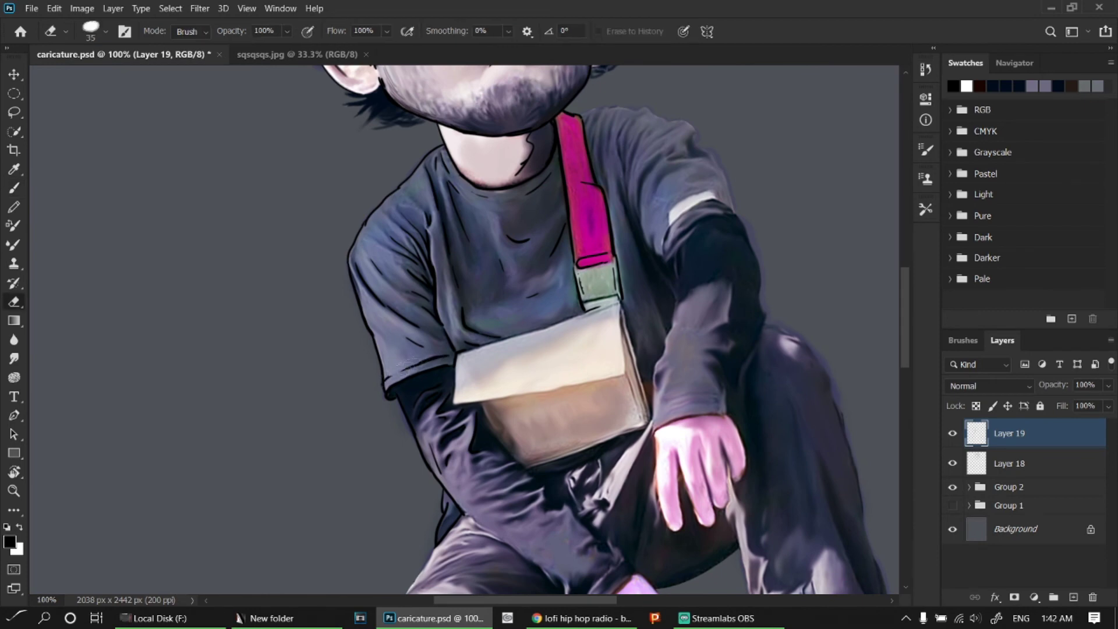
- Touch up stray ink, then resume Brush inking on Layer 19 zoomed in on the bag
{"action": "left_click_drag", "start_coordinate": [503, 177], "coordinate": [425, 125]}
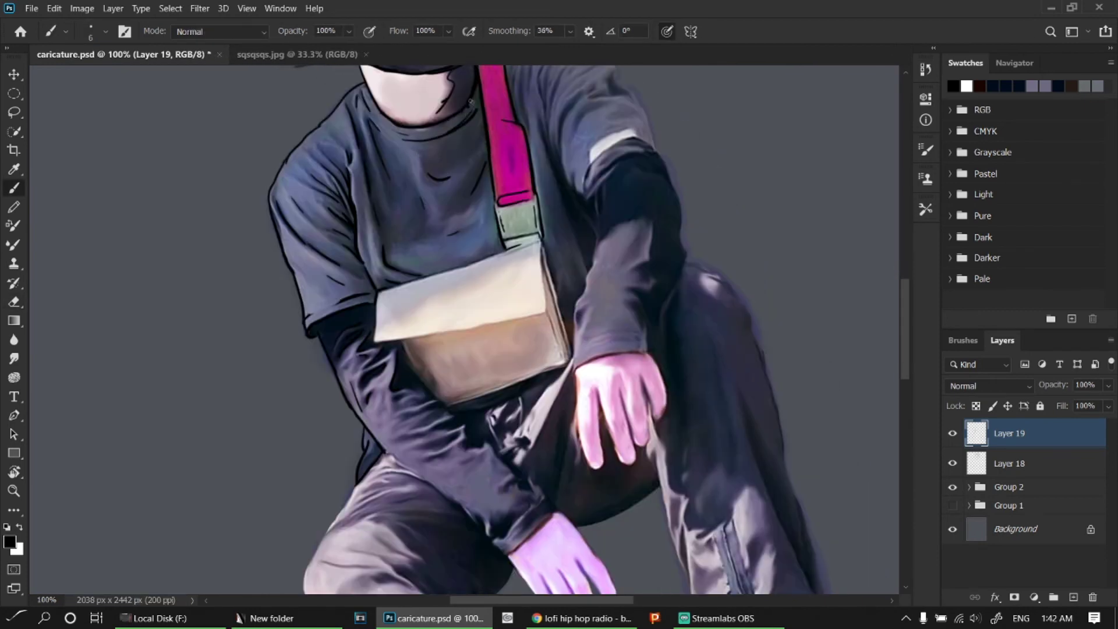
{"action": "left_click_drag", "start_coordinate": [471, 81], "coordinate": [430, 119]}
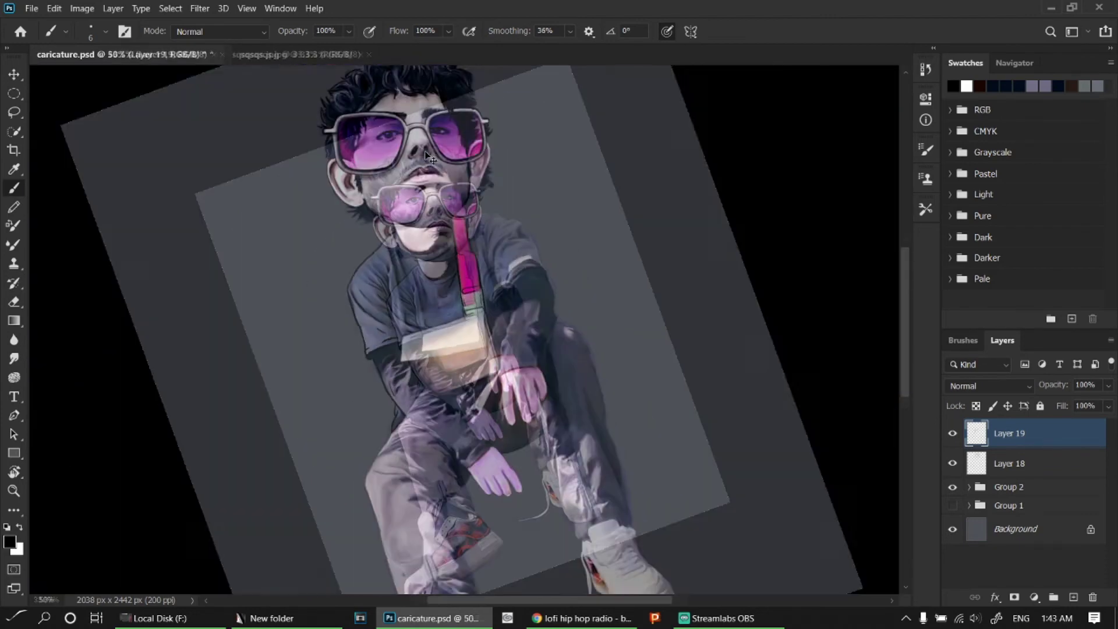
{"action": "key", "text": "e"}
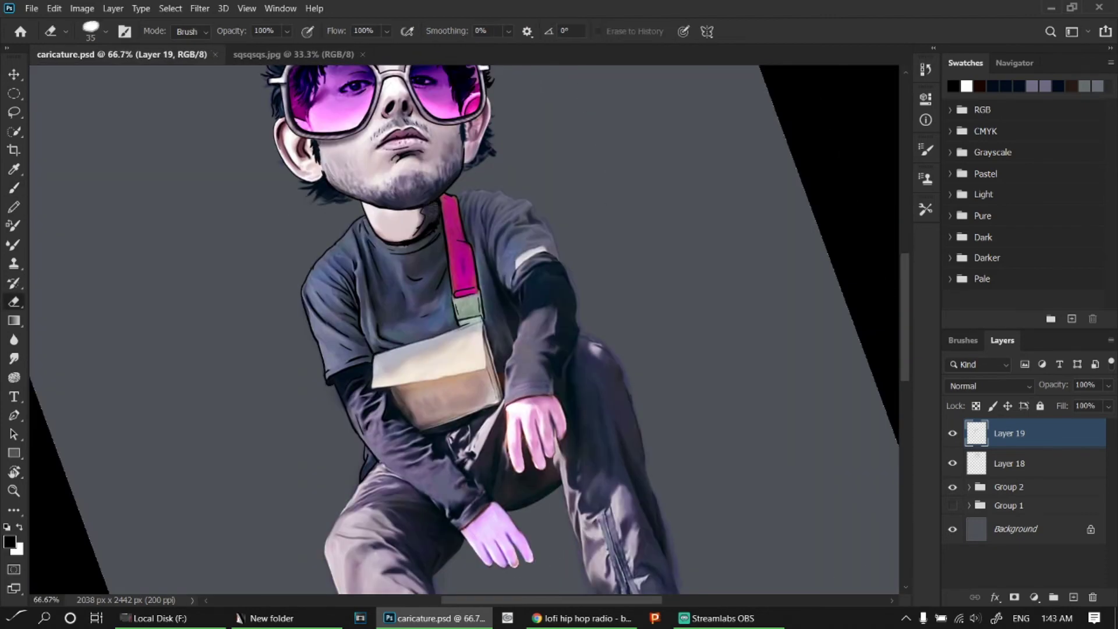
{"action": "key", "text": "alt+bracketleft"}
{"action": "key", "text": "alt+bracketright"}
{"action": "key", "text": "b"}
{"action": "key", "text": "ctrl+plus"}
{"action": "key", "text": "ctrl+plus"}
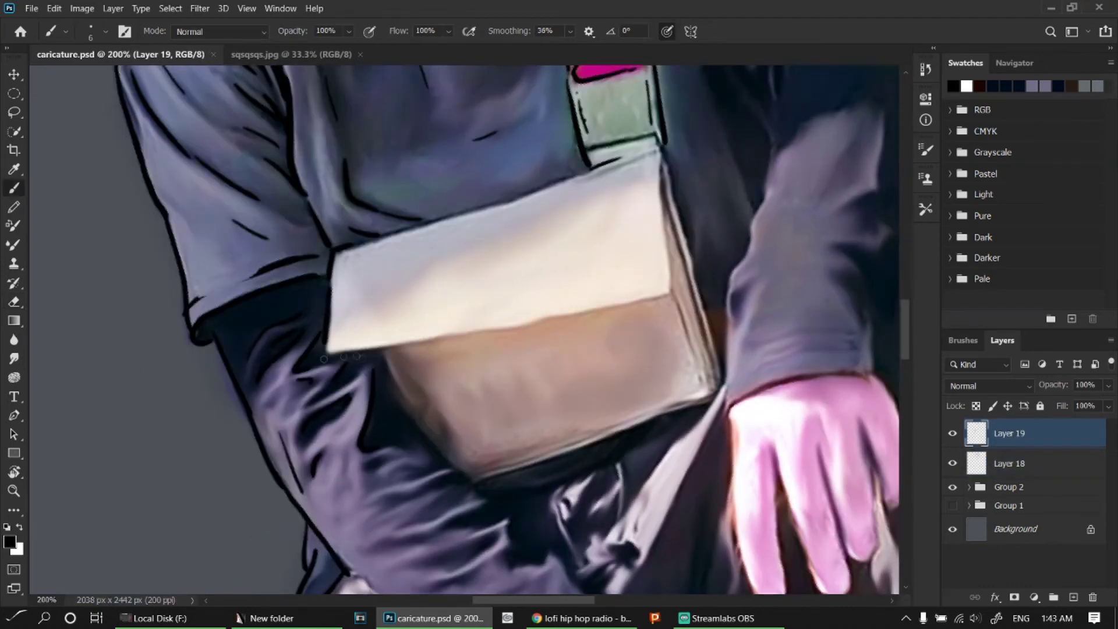
- Ink the box's top, front and right edges plus its lower folds
{"action": "left_click_drag", "start_coordinate": [329, 349], "coordinate": [669, 294]}
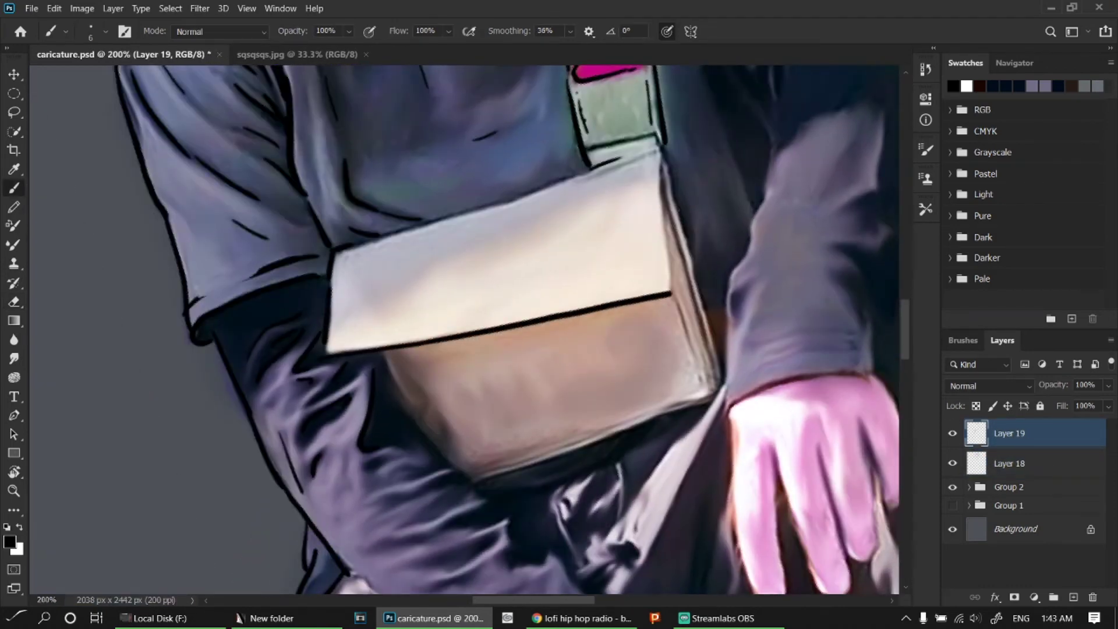
{"action": "mouse_move", "coordinate": [660, 157]}
{"action": "left_mouse_down"}
{"action": "mouse_move", "coordinate": [670, 291]}
{"action": "mouse_move", "coordinate": [690, 345]}
{"action": "left_mouse_up"}
{"action": "left_click_drag", "start_coordinate": [674, 194], "coordinate": [720, 371]}
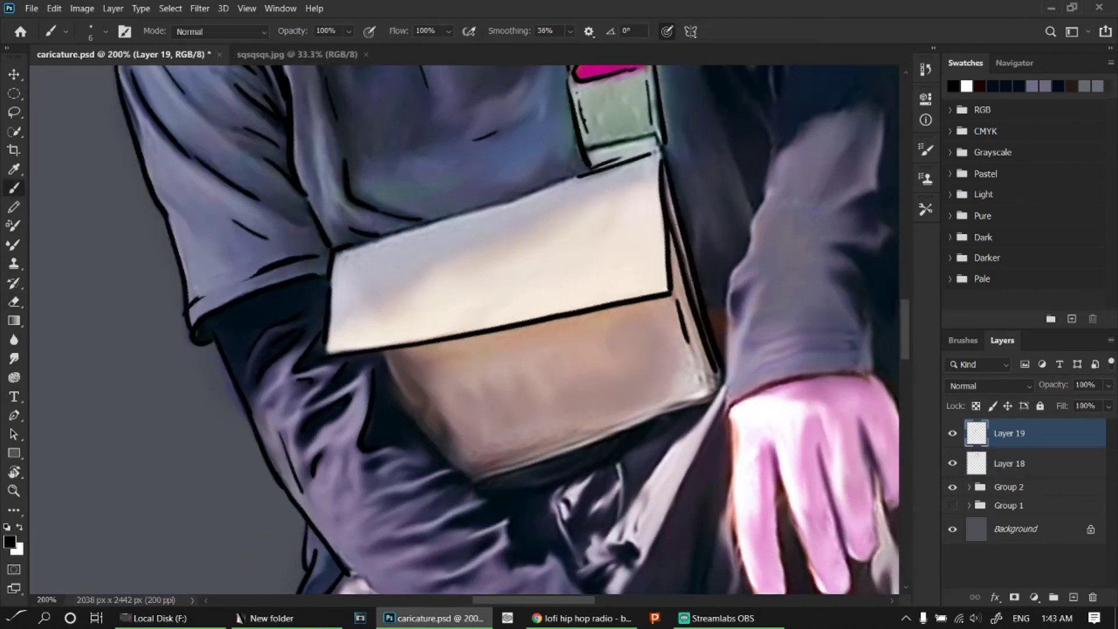
{"action": "left_click_drag", "start_coordinate": [350, 247], "coordinate": [585, 173]}
{"action": "left_click_drag", "start_coordinate": [377, 352], "coordinate": [405, 408]}
{"action": "left_click_drag", "start_coordinate": [416, 393], "coordinate": [419, 423]}
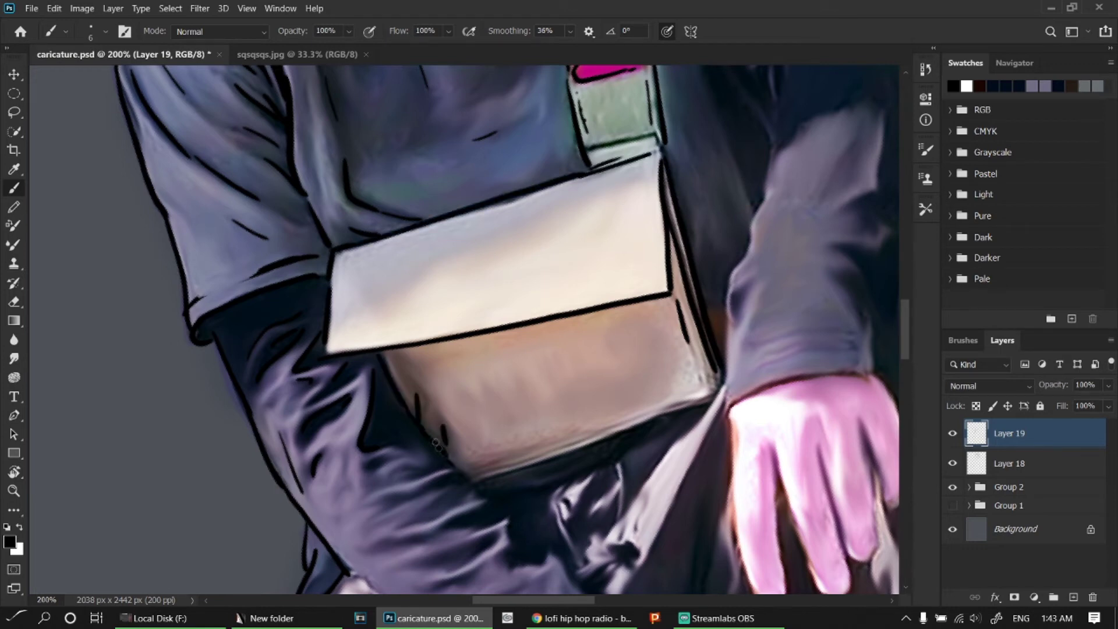
{"action": "left_click_drag", "start_coordinate": [476, 469], "coordinate": [398, 314]}
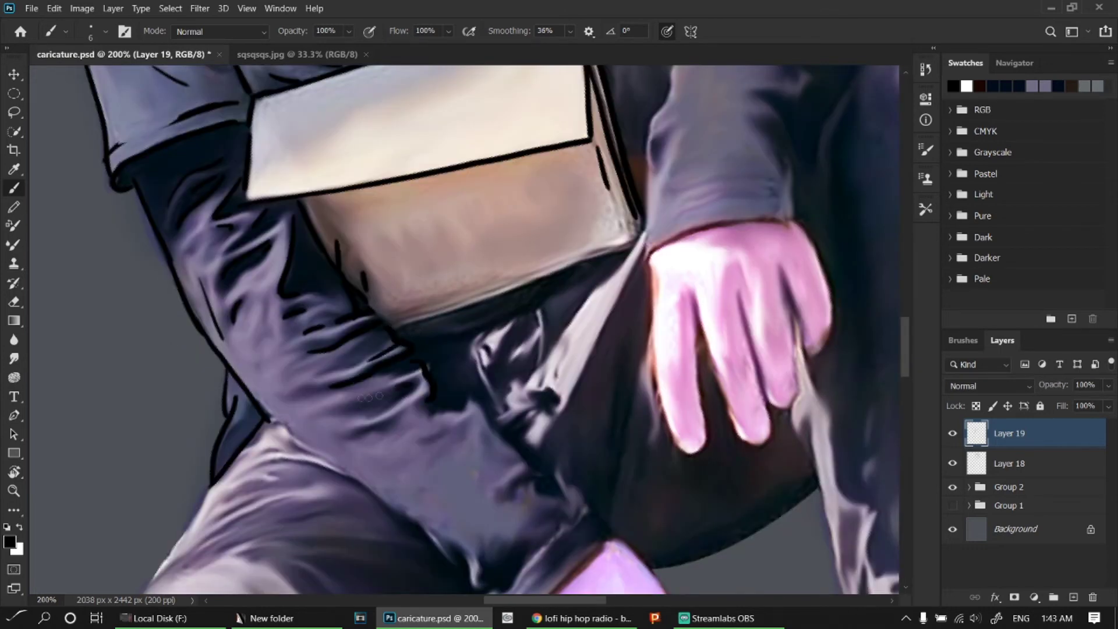
- Ink the jacket folds, the shadow under the box and the sleeve cuff edge
{"action": "left_click_drag", "start_coordinate": [520, 336], "coordinate": [538, 370]}
{"action": "mouse_move", "coordinate": [629, 253]}
{"action": "left_mouse_down"}
{"action": "mouse_move", "coordinate": [559, 335]}
{"action": "mouse_move", "coordinate": [559, 286]}
{"action": "left_mouse_up"}
{"action": "left_click_drag", "start_coordinate": [523, 294], "coordinate": [397, 337]}
{"action": "left_click_drag", "start_coordinate": [644, 250], "coordinate": [611, 326]}
{"action": "left_click_drag", "start_coordinate": [647, 277], "coordinate": [638, 396]}
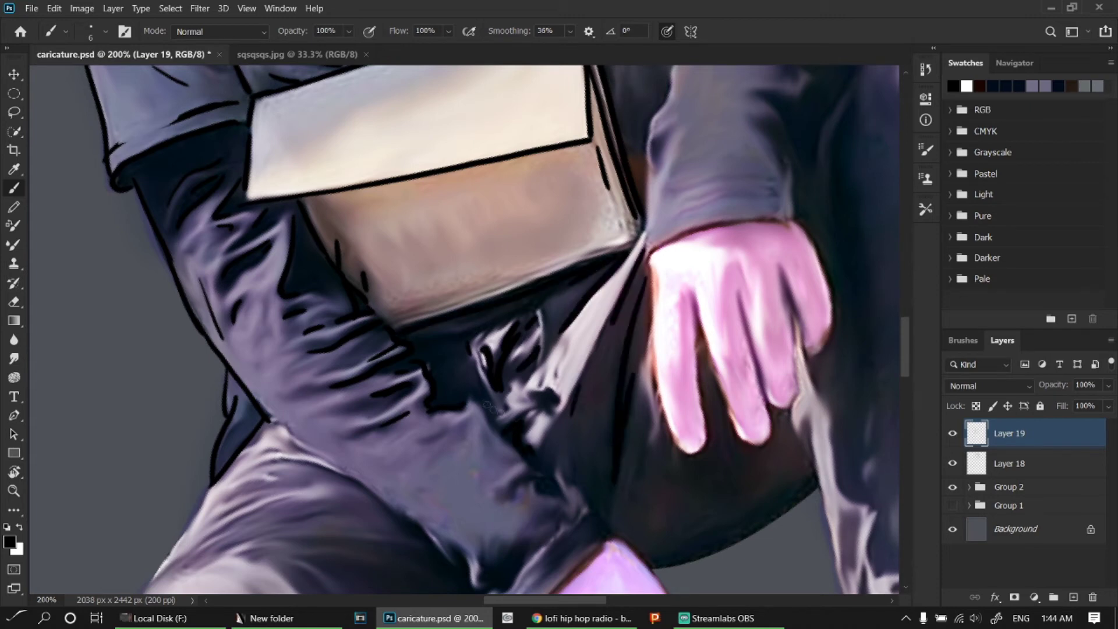
{"action": "left_click_drag", "start_coordinate": [534, 355], "coordinate": [505, 221]}
{"action": "mouse_move", "coordinate": [408, 306]}
{"action": "left_mouse_down"}
{"action": "mouse_move", "coordinate": [434, 291]}
{"action": "mouse_move", "coordinate": [466, 320]}
{"action": "left_mouse_up"}
{"action": "left_click_drag", "start_coordinate": [513, 318], "coordinate": [533, 361]}
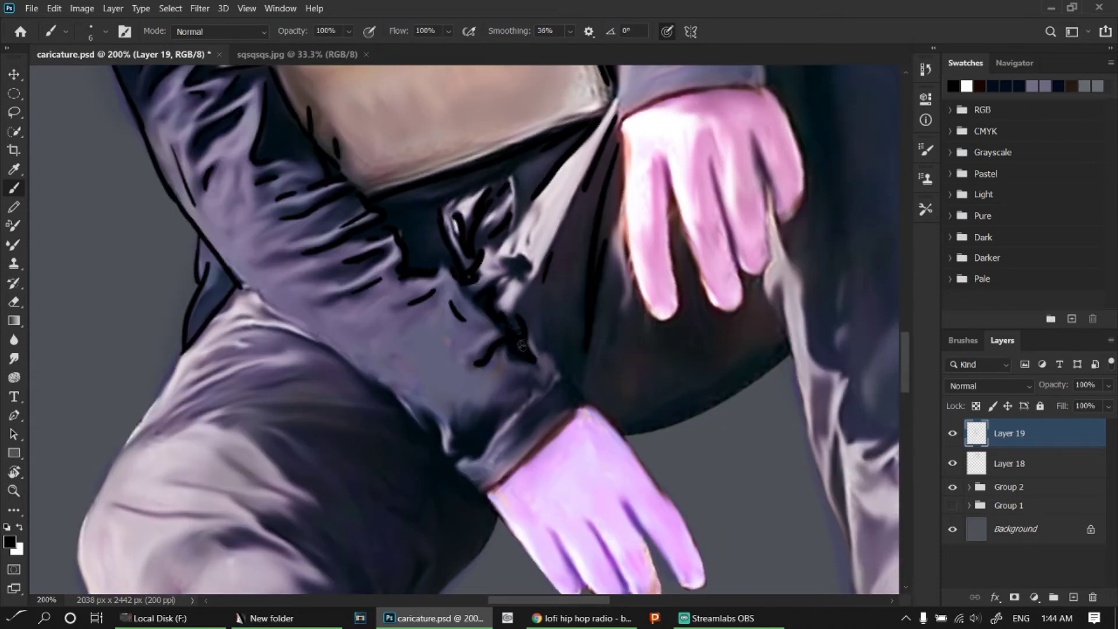
{"action": "left_click_drag", "start_coordinate": [576, 396], "coordinate": [493, 482]}
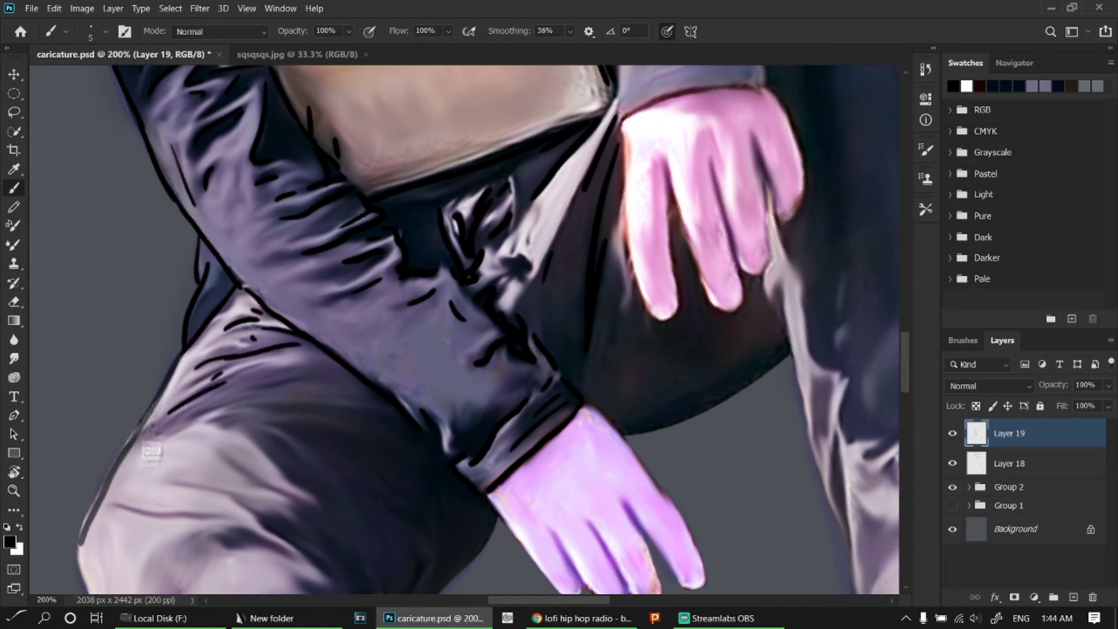
- Ink fold lines on the upper trouser leg toward its shadow
{"action": "left_click_drag", "start_coordinate": [163, 378], "coordinate": [344, 227]}
{"action": "scroll", "coordinate": [481, 243], "scroll_direction": "down", "scroll_amount": 3}
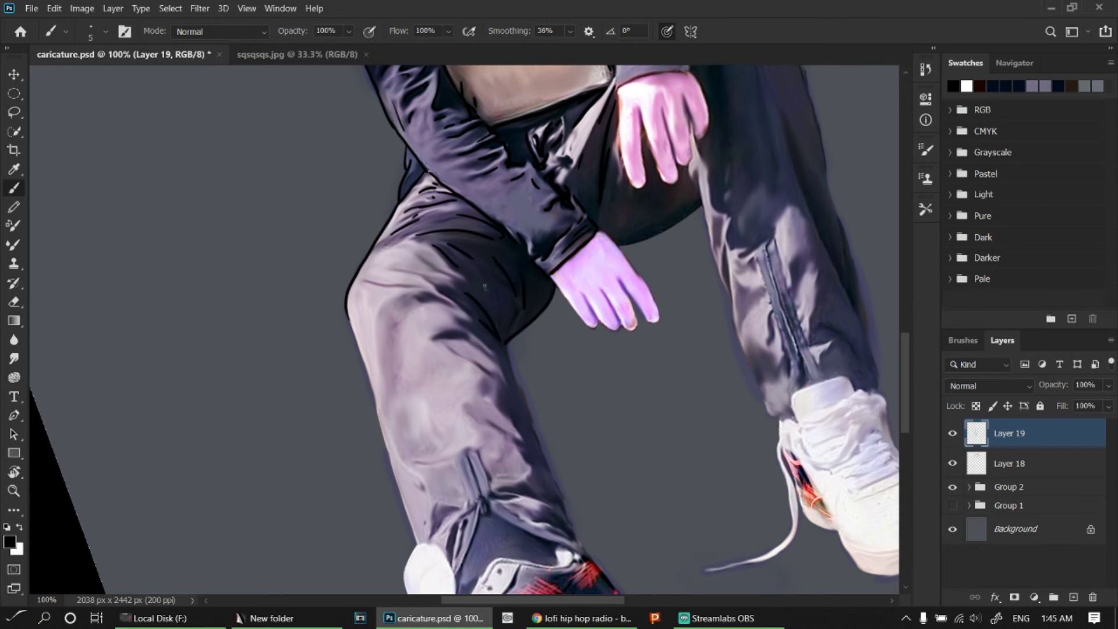
{"action": "scroll", "coordinate": [506, 304], "scroll_direction": "up", "scroll_amount": 2}
{"action": "left_click_drag", "start_coordinate": [441, 285], "coordinate": [375, 266]}
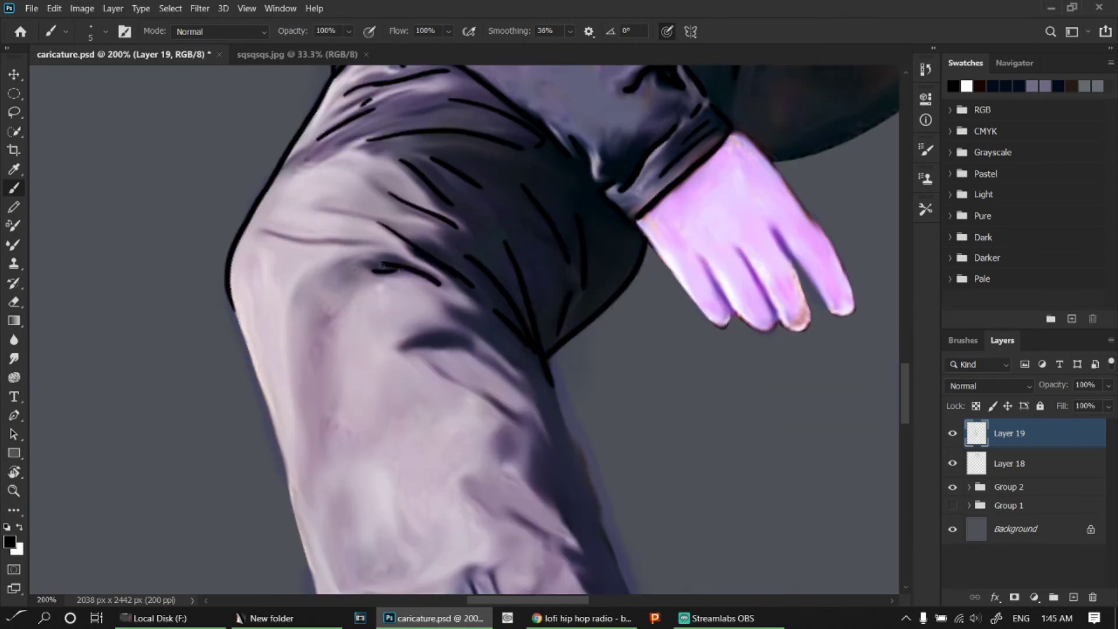
{"action": "left_click_drag", "start_coordinate": [542, 372], "coordinate": [466, 339]}
- Ink a crease and small curl on the lower trousers, plus the trouser outline, cuff and strap
{"action": "left_click_drag", "start_coordinate": [330, 209], "coordinate": [174, 112]}
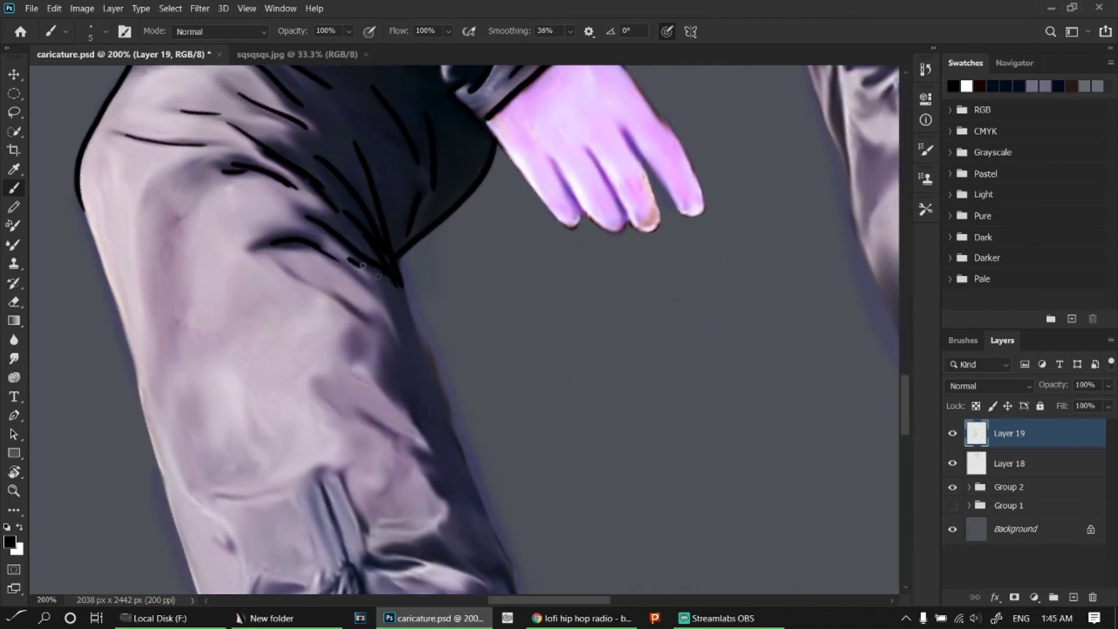
{"action": "left_click_drag", "start_coordinate": [416, 405], "coordinate": [457, 259]}
{"action": "left_click_drag", "start_coordinate": [356, 234], "coordinate": [350, 239]}
{"action": "left_click_drag", "start_coordinate": [451, 301], "coordinate": [391, 269]}
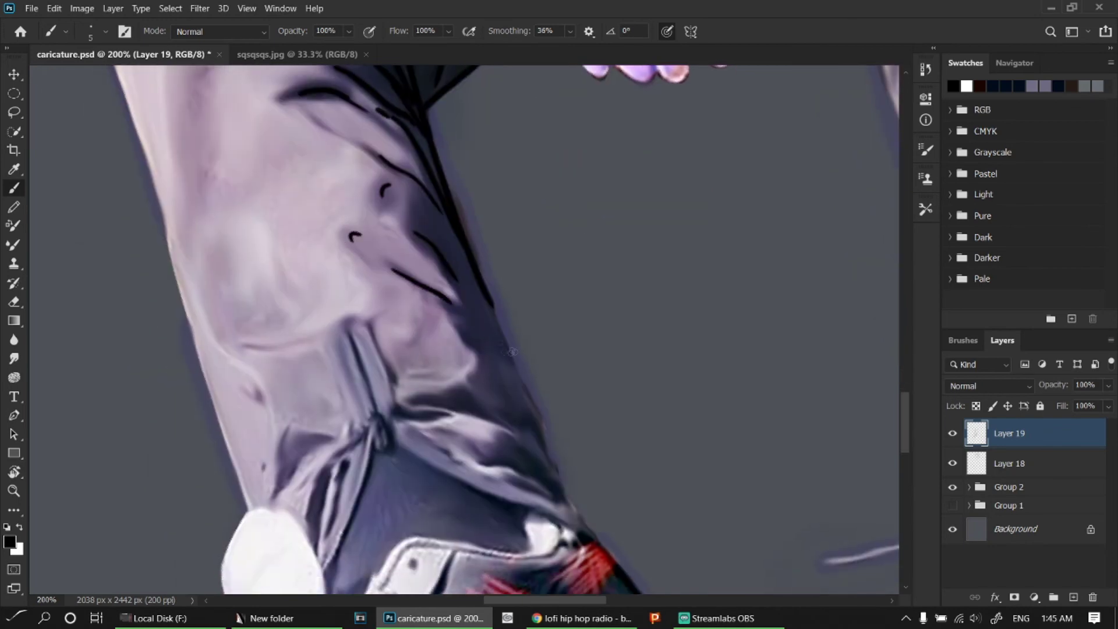
{"action": "left_click_drag", "start_coordinate": [492, 305], "coordinate": [544, 450]}
{"action": "left_click_drag", "start_coordinate": [469, 391], "coordinate": [500, 422]}
{"action": "left_click_drag", "start_coordinate": [418, 400], "coordinate": [539, 432]}
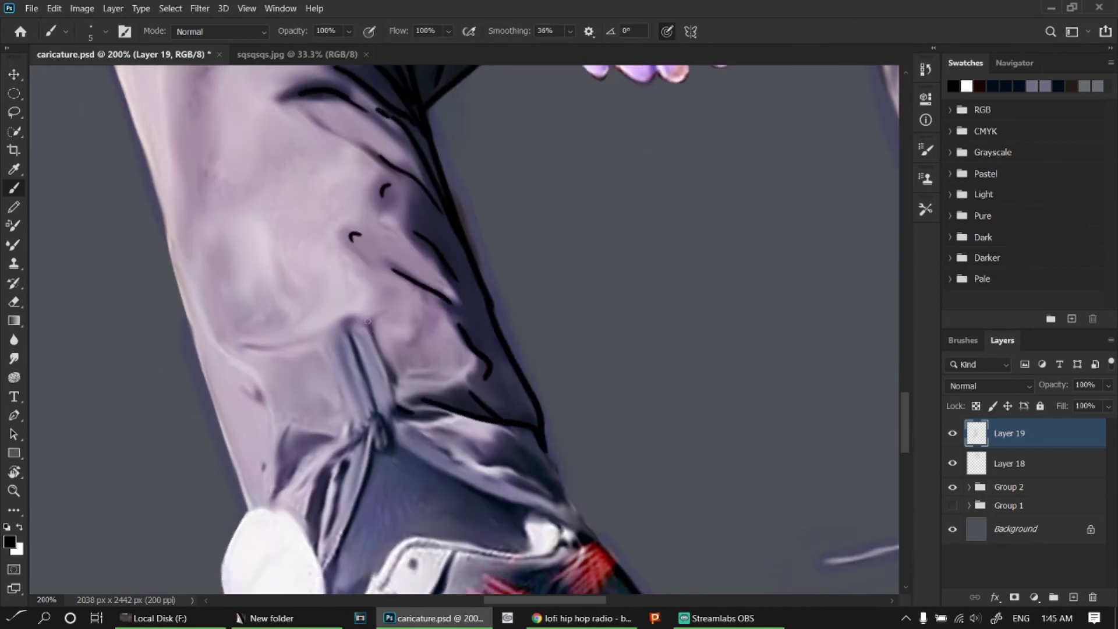
{"action": "left_click_drag", "start_coordinate": [368, 322], "coordinate": [397, 402]}
{"action": "left_click_drag", "start_coordinate": [348, 326], "coordinate": [374, 410]}
- Draw the strap's knot loop, extend the cuff line and ink the trouser leg's long outer outline
{"action": "mouse_move", "coordinate": [330, 350]}
{"action": "left_mouse_down"}
{"action": "mouse_move", "coordinate": [361, 425]}
{"action": "mouse_move", "coordinate": [439, 290]}
{"action": "left_mouse_up"}
{"action": "mouse_move", "coordinate": [452, 280]}
{"action": "left_mouse_down"}
{"action": "mouse_move", "coordinate": [460, 317]}
{"action": "mouse_move", "coordinate": [416, 408]}
{"action": "left_mouse_up"}
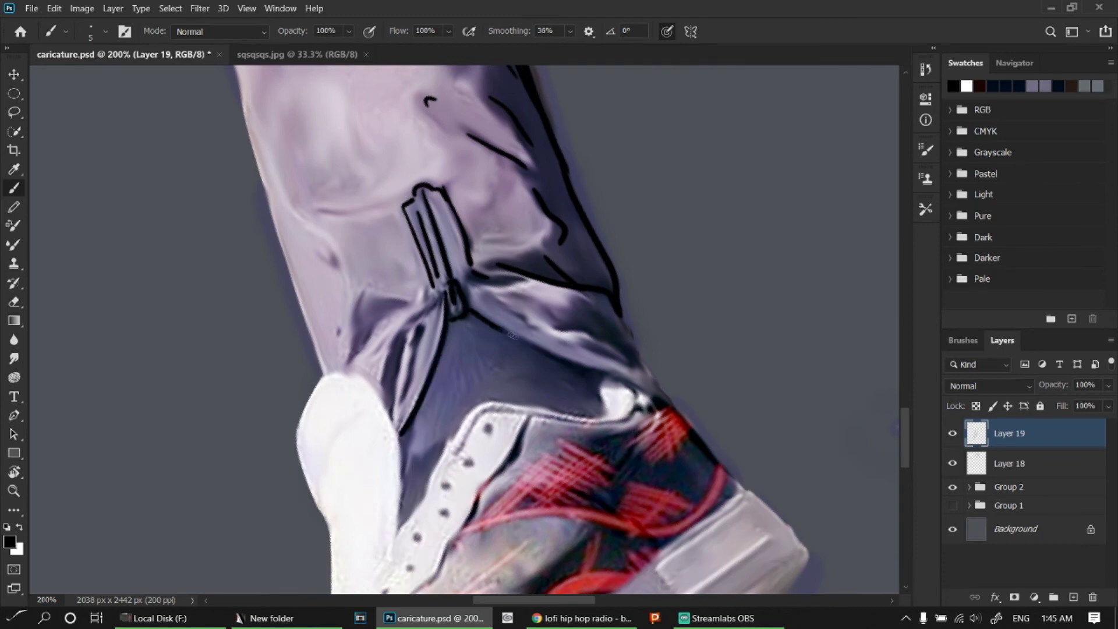
{"action": "left_click_drag", "start_coordinate": [513, 335], "coordinate": [653, 396]}
{"action": "left_click_drag", "start_coordinate": [437, 302], "coordinate": [403, 355]}
{"action": "left_click_drag", "start_coordinate": [619, 314], "coordinate": [652, 373]}
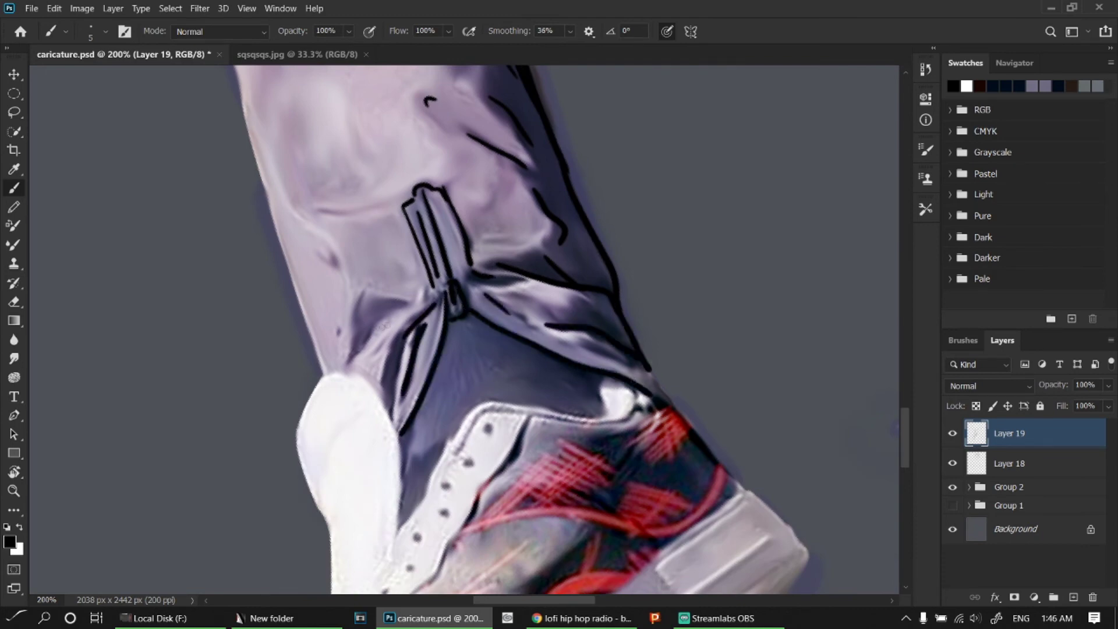
{"action": "left_click_drag", "start_coordinate": [401, 300], "coordinate": [343, 367]}
{"action": "left_click_drag", "start_coordinate": [408, 175], "coordinate": [530, 466]}
{"action": "left_click_drag", "start_coordinate": [309, 233], "coordinate": [396, 518]}
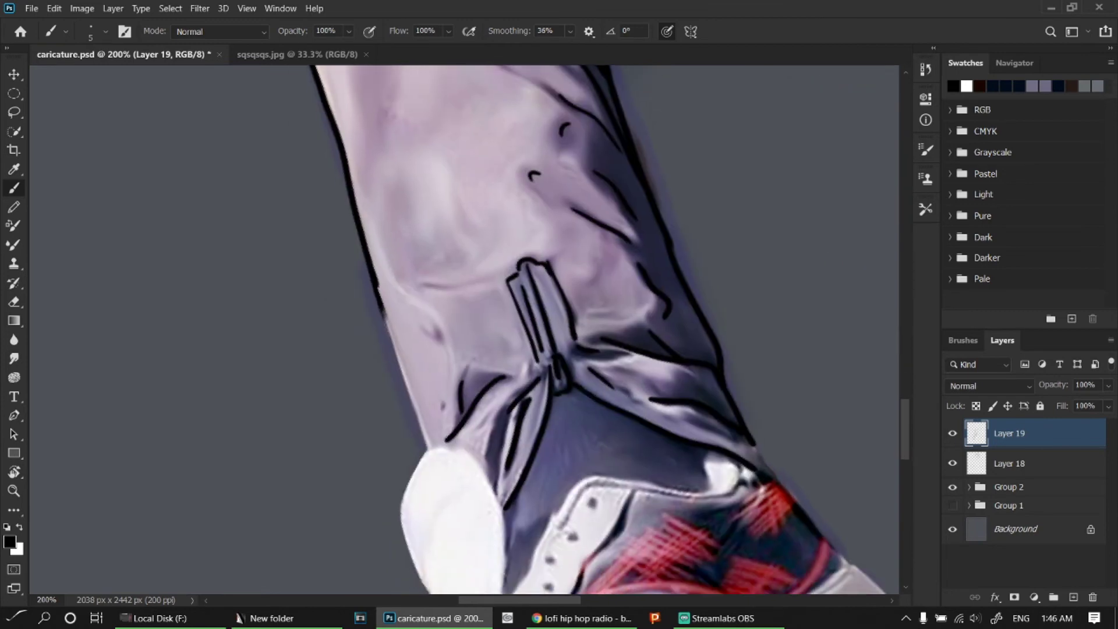
- Outline the sock and the sneaker tongue
{"action": "scroll", "coordinate": [408, 487], "scroll_direction": "down", "scroll_amount": 10}
{"action": "mouse_move", "coordinate": [467, 329]}
{"action": "left_mouse_down"}
{"action": "mouse_move", "coordinate": [460, 185]}
{"action": "mouse_move", "coordinate": [520, 347]}
{"action": "left_mouse_up"}
{"action": "mouse_move", "coordinate": [464, 185]}
{"action": "left_mouse_down"}
{"action": "mouse_move", "coordinate": [541, 255]}
{"action": "mouse_move", "coordinate": [533, 350]}
{"action": "left_mouse_up"}
{"action": "mouse_move", "coordinate": [620, 210]}
{"action": "left_mouse_down"}
{"action": "mouse_move", "coordinate": [533, 347]}
{"action": "mouse_move", "coordinate": [473, 489]}
{"action": "left_mouse_up"}
- Ink the sock edges, shoe collar, tongue edge and the sole's top edge and toe
{"action": "mouse_move", "coordinate": [469, 327]}
{"action": "left_mouse_down"}
{"action": "mouse_move", "coordinate": [472, 501]}
{"action": "mouse_move", "coordinate": [501, 384]}
{"action": "left_mouse_up"}
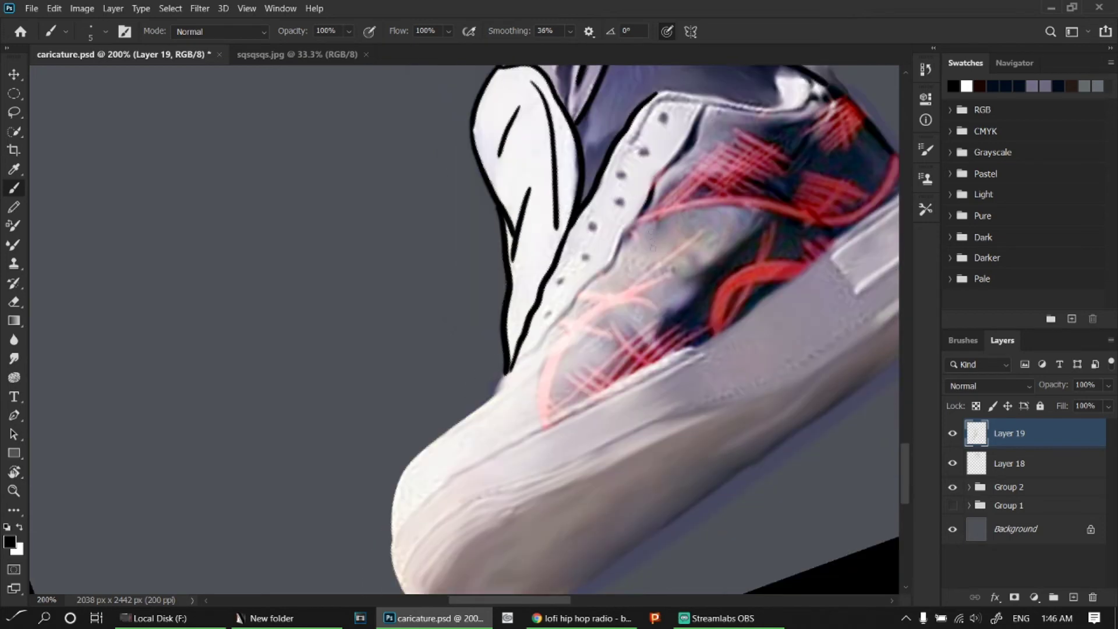
{"action": "left_click_drag", "start_coordinate": [702, 102], "coordinate": [633, 141]}
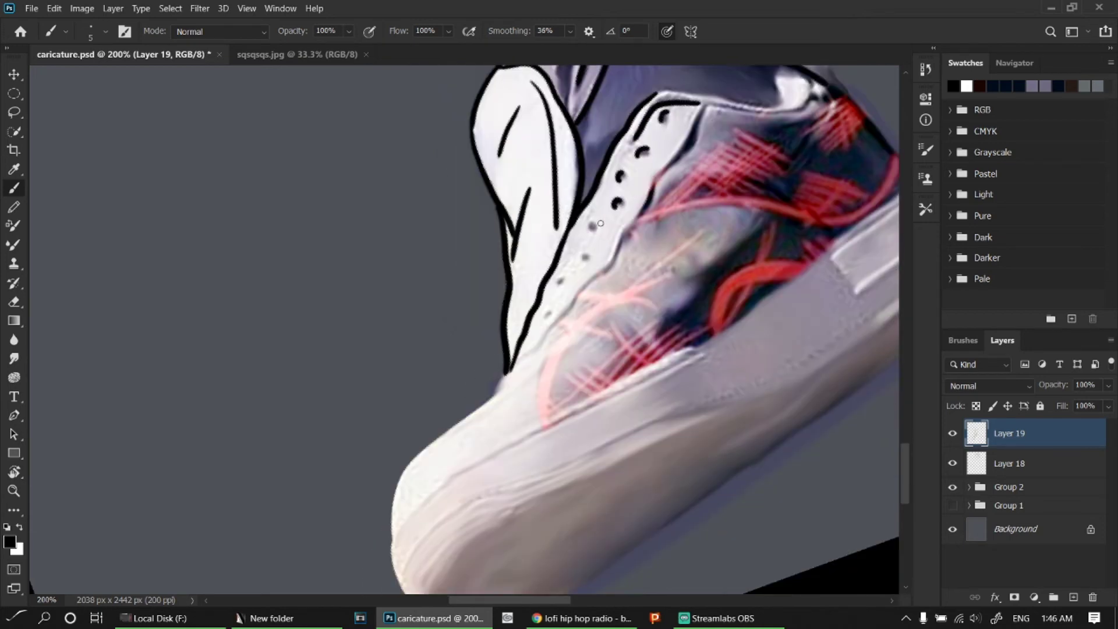
{"action": "mouse_move", "coordinate": [701, 104]}
{"action": "left_mouse_down"}
{"action": "mouse_move", "coordinate": [611, 263]}
{"action": "mouse_move", "coordinate": [521, 365]}
{"action": "left_mouse_up"}
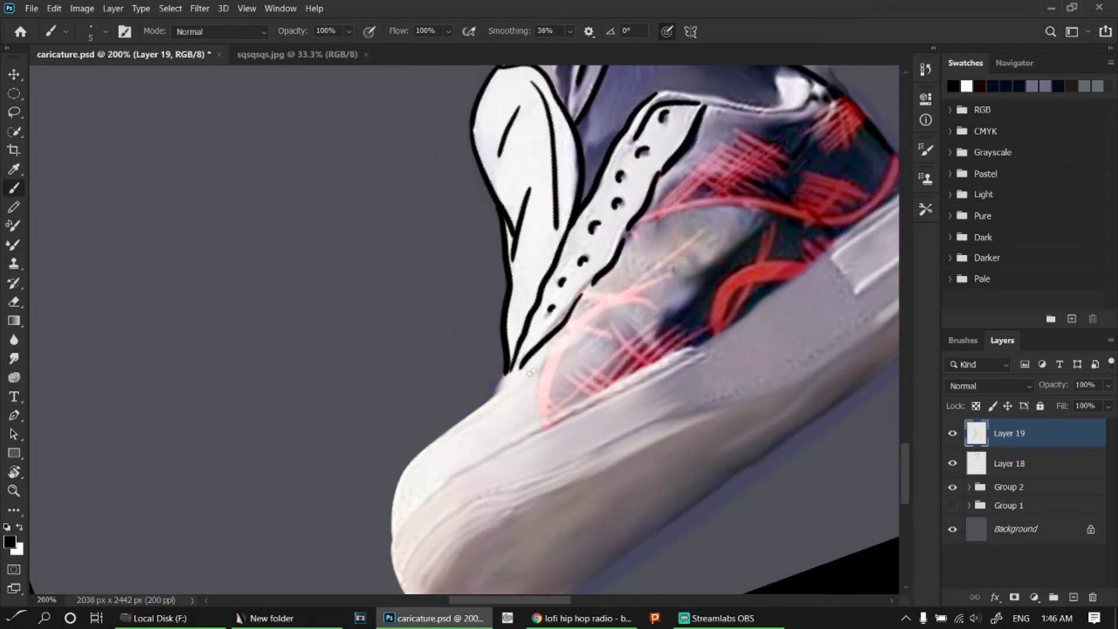
{"action": "scroll", "coordinate": [466, 326], "scroll_direction": "down", "scroll_amount": 3}
{"action": "mouse_move", "coordinate": [488, 215]}
{"action": "left_mouse_down"}
{"action": "mouse_move", "coordinate": [384, 311]}
{"action": "mouse_move", "coordinate": [365, 378]}
{"action": "left_mouse_up"}
{"action": "key", "text": "ctrl+z"}
{"action": "mouse_move", "coordinate": [696, 174]}
{"action": "left_mouse_down"}
{"action": "mouse_move", "coordinate": [483, 297]}
{"action": "mouse_move", "coordinate": [364, 399]}
{"action": "mouse_move", "coordinate": [436, 474]}
{"action": "mouse_move", "coordinate": [326, 498]}
{"action": "mouse_move", "coordinate": [430, 343]}
{"action": "mouse_move", "coordinate": [821, 157]}
{"action": "mouse_move", "coordinate": [600, 340]}
{"action": "mouse_move", "coordinate": [387, 481]}
{"action": "left_mouse_up"}
- Outline the heel patch and ink curved lines and zigzags across the red upper
{"action": "left_click_drag", "start_coordinate": [683, 164], "coordinate": [578, 269]}
{"action": "mouse_move", "coordinate": [567, 238]}
{"action": "left_mouse_down"}
{"action": "mouse_move", "coordinate": [661, 167]}
{"action": "mouse_move", "coordinate": [683, 198]}
{"action": "left_mouse_up"}
{"action": "mouse_move", "coordinate": [683, 197]}
{"action": "left_mouse_down"}
{"action": "mouse_move", "coordinate": [618, 245]}
{"action": "mouse_move", "coordinate": [760, 148]}
{"action": "left_mouse_up"}
{"action": "left_click_drag", "start_coordinate": [599, 224], "coordinate": [532, 256]}
{"action": "left_click_drag", "start_coordinate": [410, 350], "coordinate": [411, 492]}
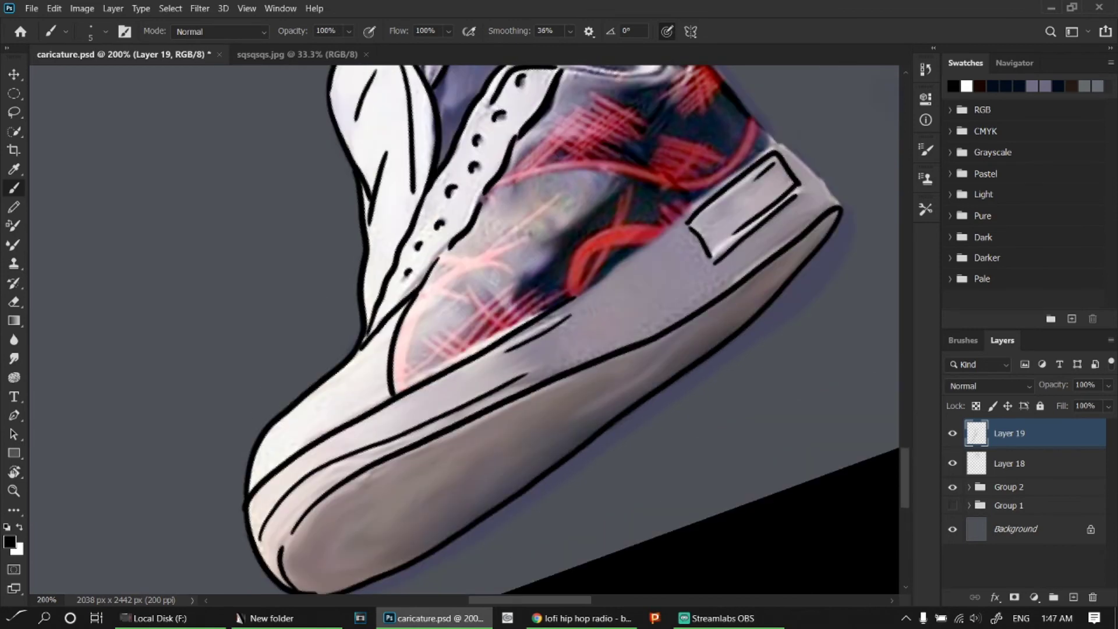
{"action": "left_click_drag", "start_coordinate": [527, 248], "coordinate": [411, 349]}
{"action": "left_click_drag", "start_coordinate": [411, 349], "coordinate": [621, 331]}
{"action": "mouse_move", "coordinate": [541, 347]}
{"action": "left_mouse_down"}
{"action": "mouse_move", "coordinate": [430, 401]}
{"action": "mouse_move", "coordinate": [499, 234]}
{"action": "mouse_move", "coordinate": [524, 291]}
{"action": "left_mouse_up"}
{"action": "left_click_drag", "start_coordinate": [754, 126], "coordinate": [564, 292]}
- Finish the zigzags on the red shoe upper, then outline the hand's lower-left edge and finger gaps
{"action": "left_click_drag", "start_coordinate": [354, 256], "coordinate": [378, 407]}
{"action": "left_click_drag", "start_coordinate": [423, 353], "coordinate": [332, 252]}
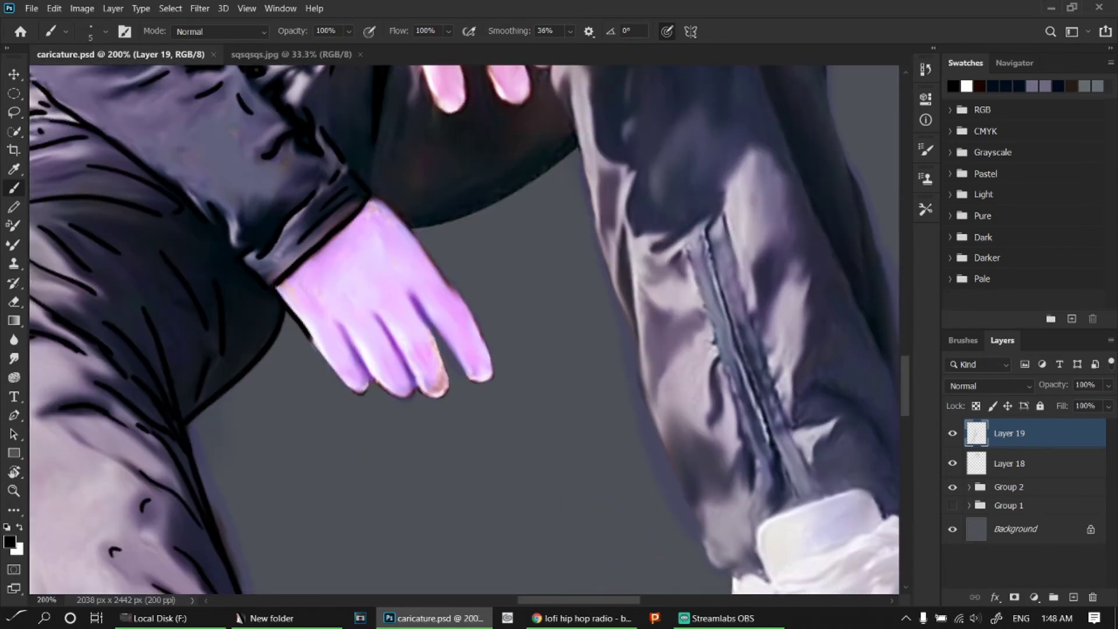
{"action": "left_click_drag", "start_coordinate": [309, 337], "coordinate": [355, 377]}
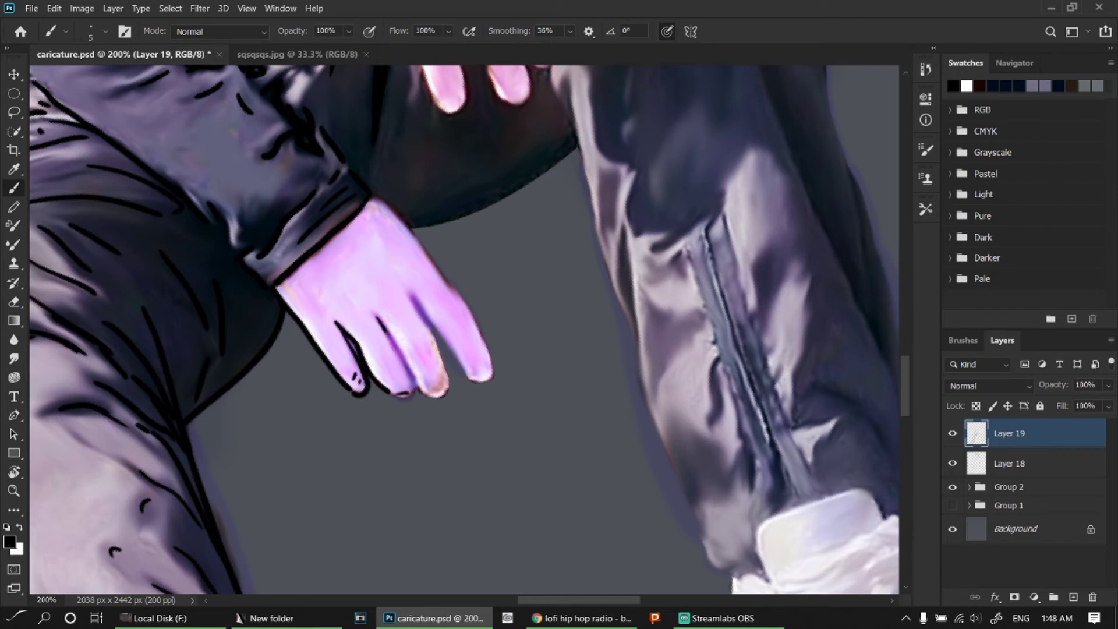
{"action": "left_click_drag", "start_coordinate": [380, 326], "coordinate": [410, 399]}
{"action": "left_click_drag", "start_coordinate": [409, 294], "coordinate": [448, 387]}
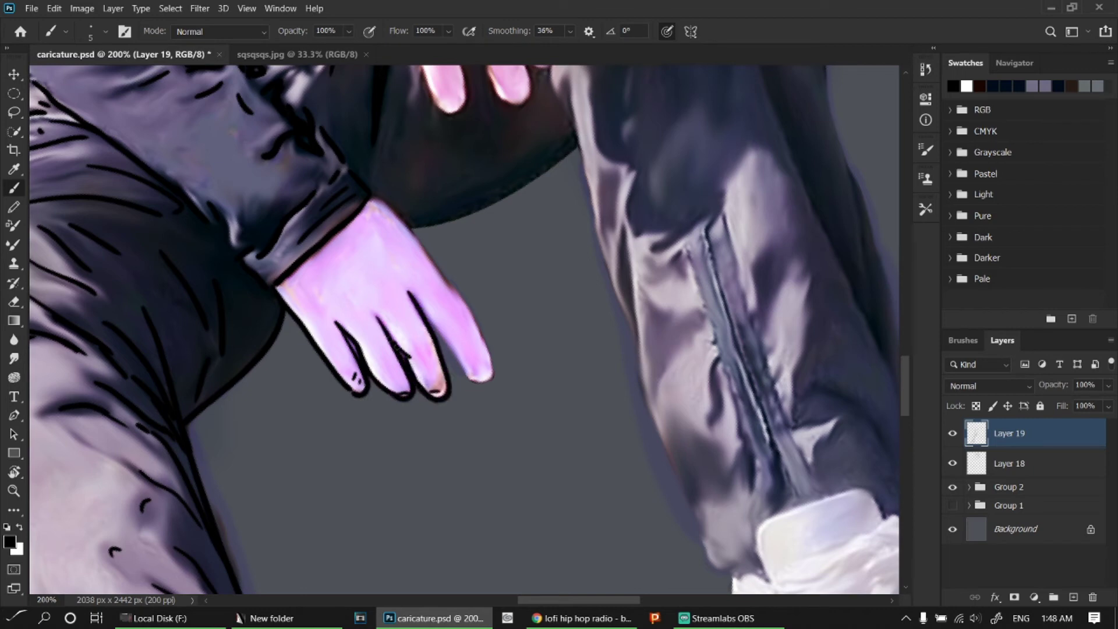
- Outline the index finger, the hand's upper edge and wrist cuff, and the pink strap's right edge
{"action": "left_click_drag", "start_coordinate": [448, 285], "coordinate": [491, 381]}
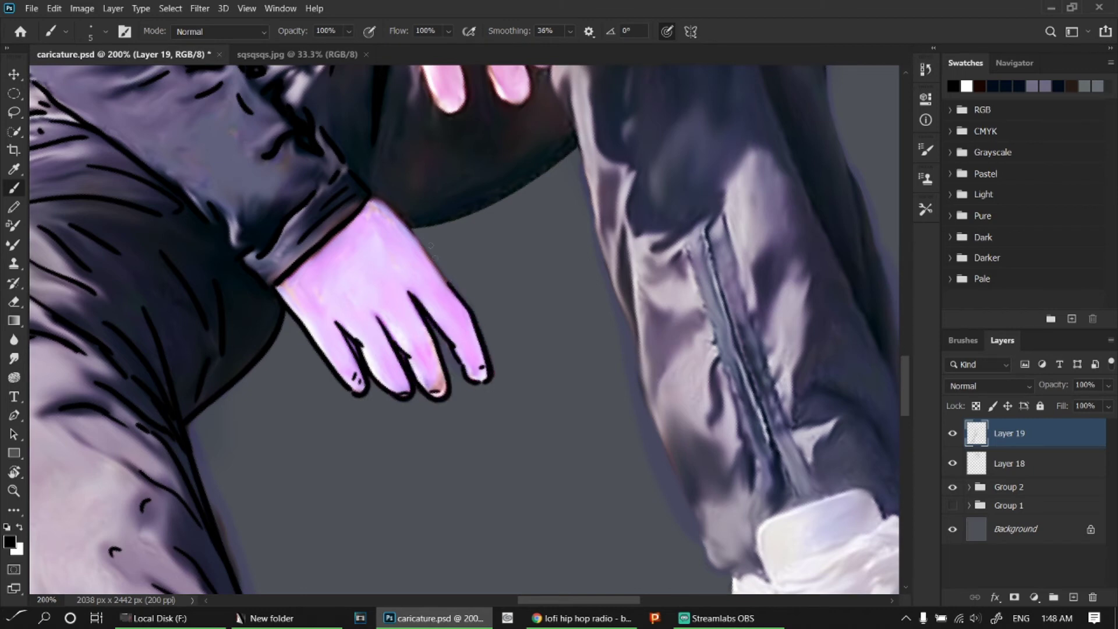
{"action": "left_click_drag", "start_coordinate": [372, 199], "coordinate": [453, 291]}
{"action": "left_click_drag", "start_coordinate": [294, 269], "coordinate": [398, 216]}
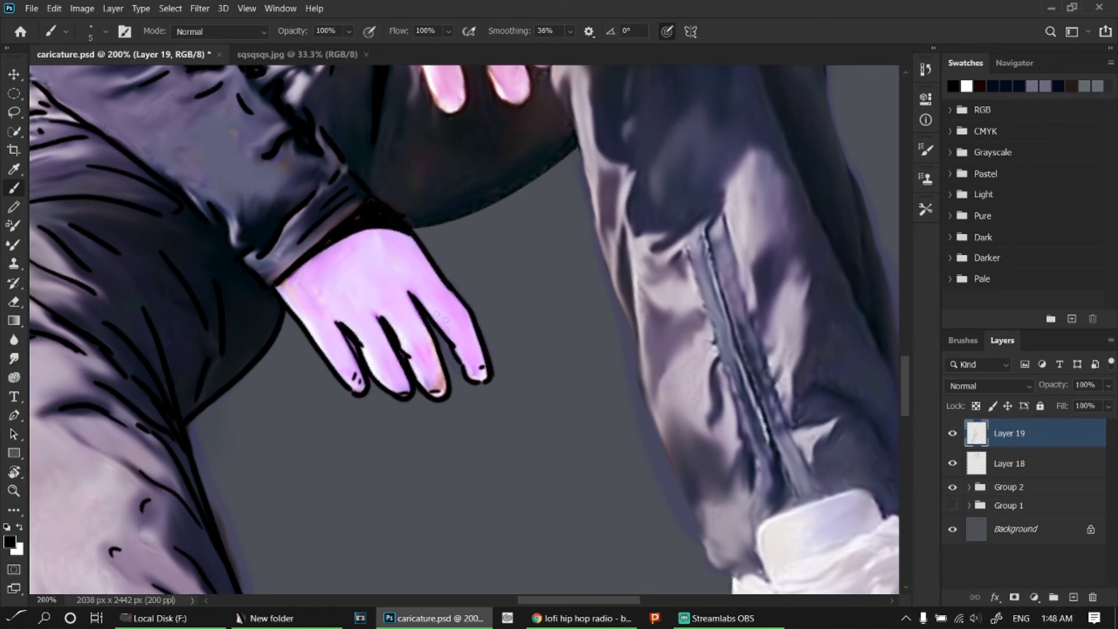
{"action": "mouse_move", "coordinate": [459, 351]}
{"action": "left_mouse_down"}
{"action": "mouse_move", "coordinate": [477, 326]}
{"action": "mouse_move", "coordinate": [676, 423]}
{"action": "left_mouse_up"}
{"action": "left_click_drag", "start_coordinate": [448, 175], "coordinate": [501, 440]}
- Hatch the shirt shoulder beside the pink strap with black strokes
{"action": "left_click_drag", "start_coordinate": [507, 297], "coordinate": [545, 421]}
{"action": "left_click_drag", "start_coordinate": [489, 205], "coordinate": [492, 233]}
{"action": "left_click_drag", "start_coordinate": [510, 196], "coordinate": [527, 323]}
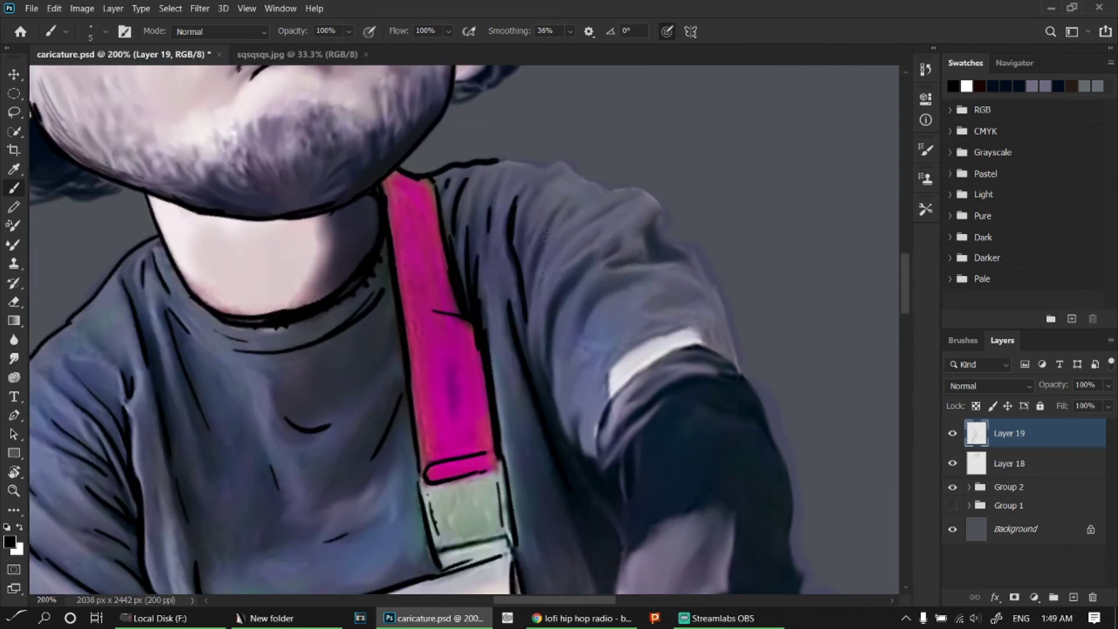
{"action": "left_click_drag", "start_coordinate": [524, 221], "coordinate": [547, 370]}
{"action": "left_click_drag", "start_coordinate": [579, 261], "coordinate": [547, 398]}
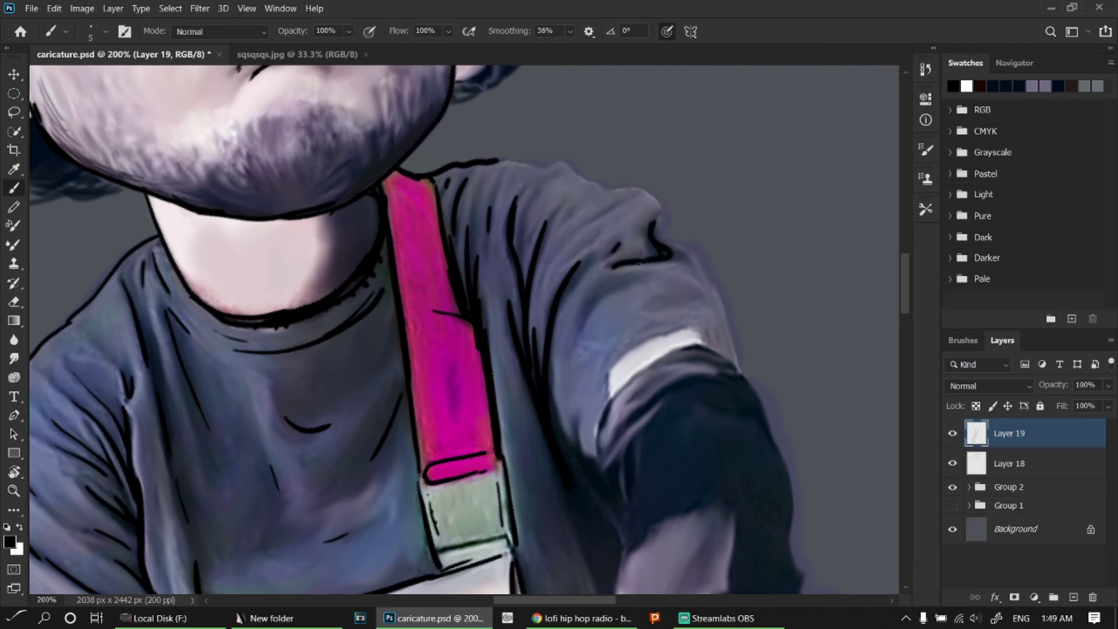
- Outline the sleeve's top edge and the shoulder top, redoing one stroke
{"action": "left_click_drag", "start_coordinate": [584, 481], "coordinate": [577, 370]}
{"action": "mouse_move", "coordinate": [606, 456]}
{"action": "left_mouse_down"}
{"action": "mouse_move", "coordinate": [600, 415]}
{"action": "mouse_move", "coordinate": [678, 339]}
{"action": "left_mouse_up"}
{"action": "key", "text": "ctrl+z"}
{"action": "left_click_drag", "start_coordinate": [597, 422], "coordinate": [686, 347]}
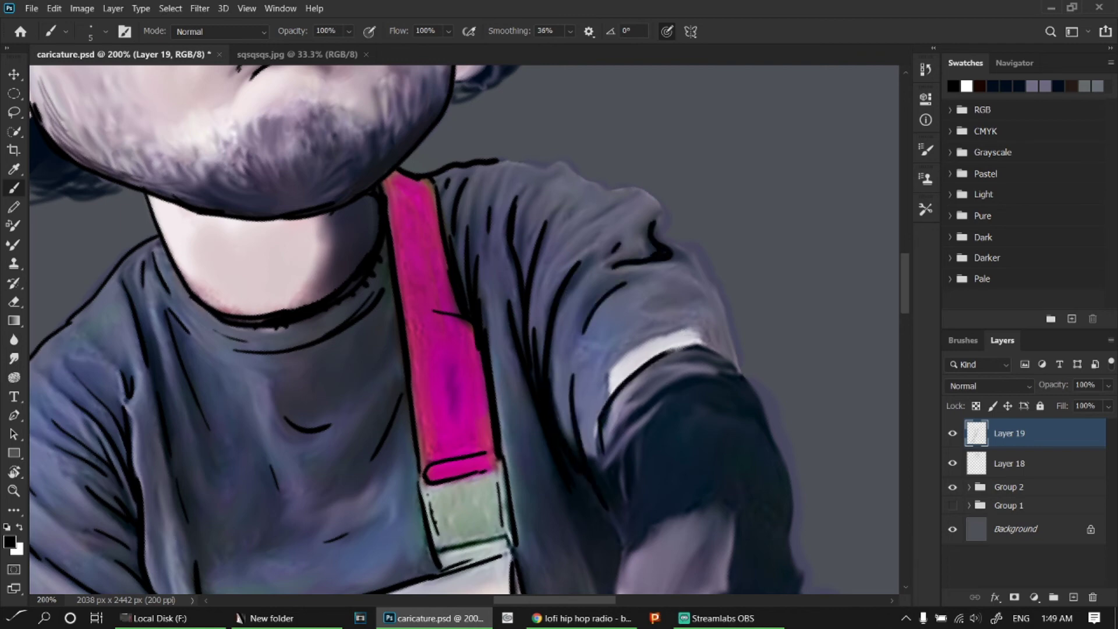
{"action": "left_click_drag", "start_coordinate": [686, 249], "coordinate": [763, 410]}
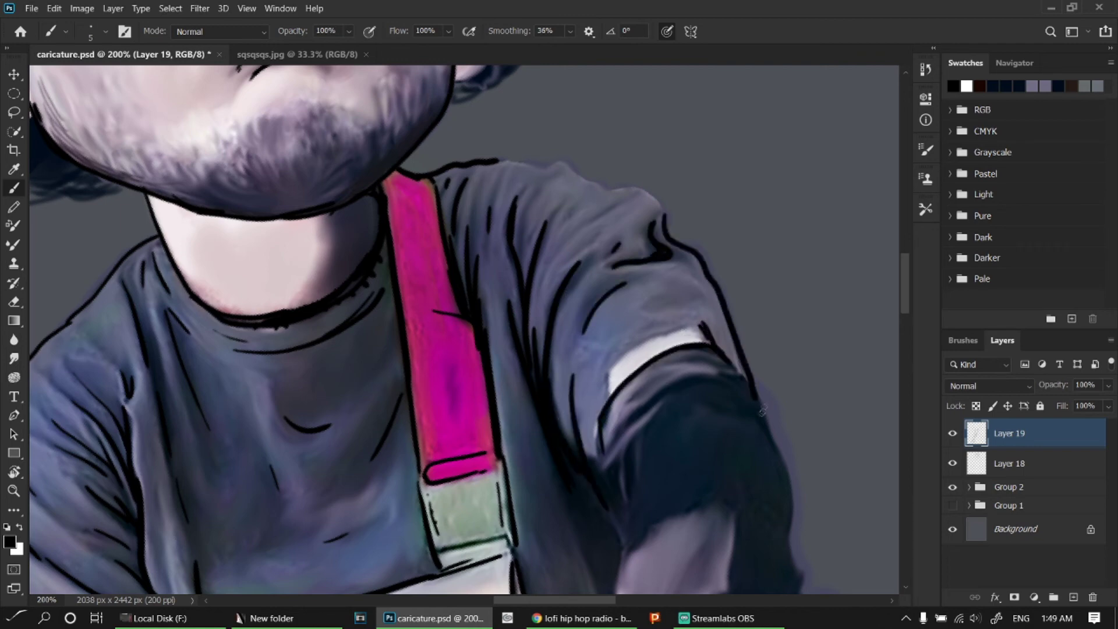
{"action": "left_click_drag", "start_coordinate": [498, 159], "coordinate": [664, 204]}
{"action": "left_click_drag", "start_coordinate": [605, 293], "coordinate": [577, 165]}
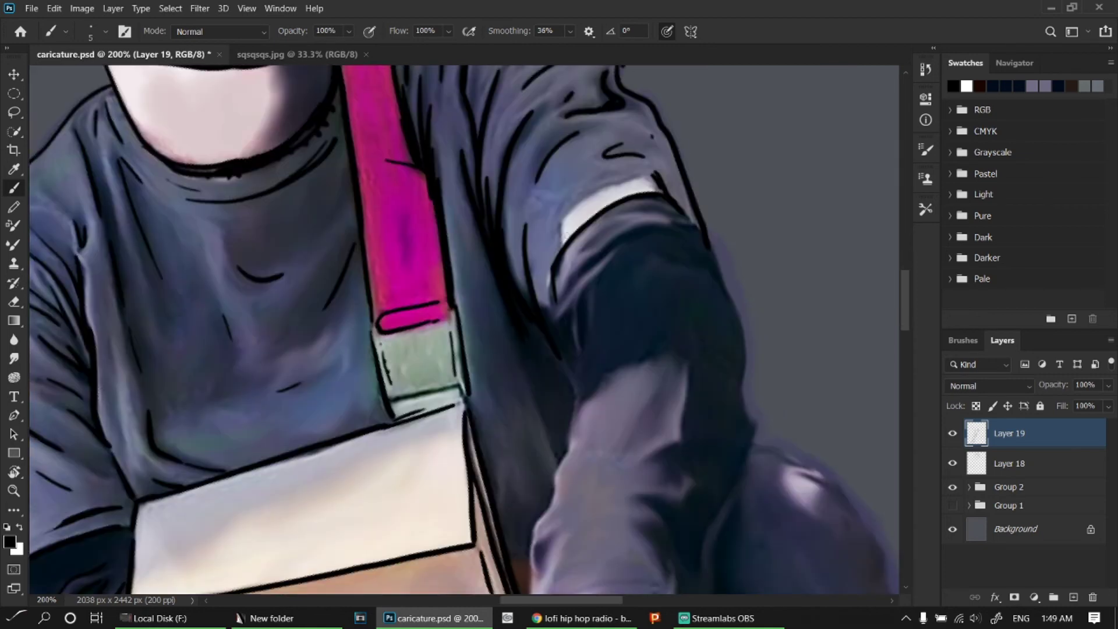
- Ink the dark sleeve's edges down to the hand, then view the whole torso at 100%
{"action": "left_click_drag", "start_coordinate": [539, 319], "coordinate": [573, 431]}
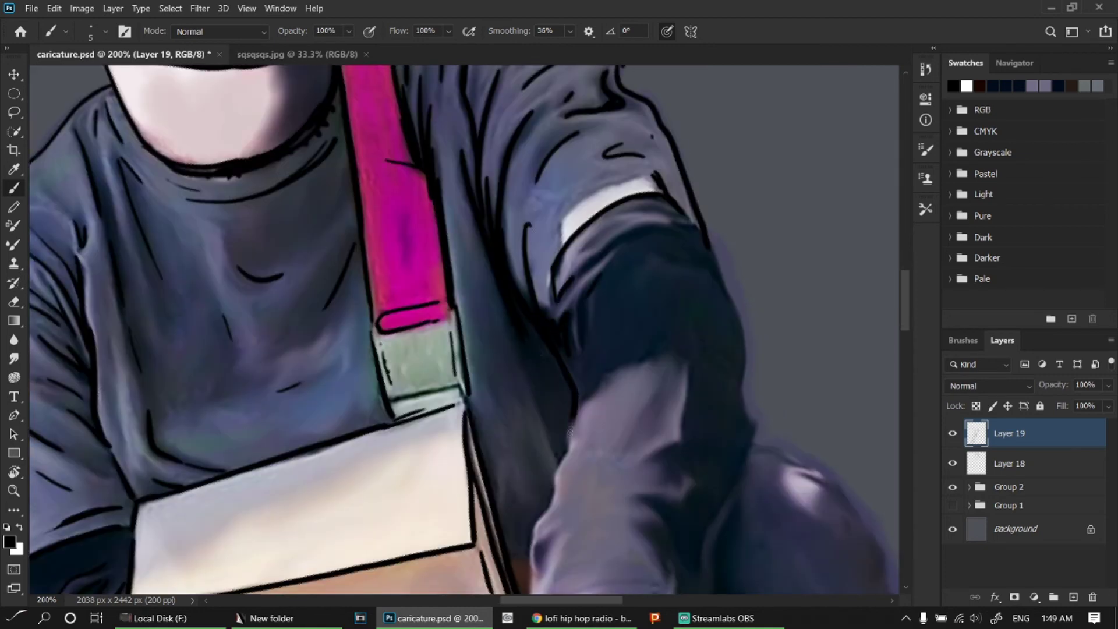
{"action": "left_click_drag", "start_coordinate": [524, 338], "coordinate": [553, 457]}
{"action": "mouse_move", "coordinate": [542, 416]}
{"action": "left_mouse_down"}
{"action": "mouse_move", "coordinate": [519, 474]}
{"action": "mouse_move", "coordinate": [574, 262]}
{"action": "left_mouse_up"}
{"action": "mouse_move", "coordinate": [562, 326]}
{"action": "left_mouse_down"}
{"action": "mouse_move", "coordinate": [617, 234]}
{"action": "mouse_move", "coordinate": [551, 408]}
{"action": "mouse_move", "coordinate": [553, 379]}
{"action": "left_mouse_up"}
{"action": "left_click_drag", "start_coordinate": [565, 378], "coordinate": [419, 434]}
{"action": "left_click_drag", "start_coordinate": [370, 195], "coordinate": [422, 406]}
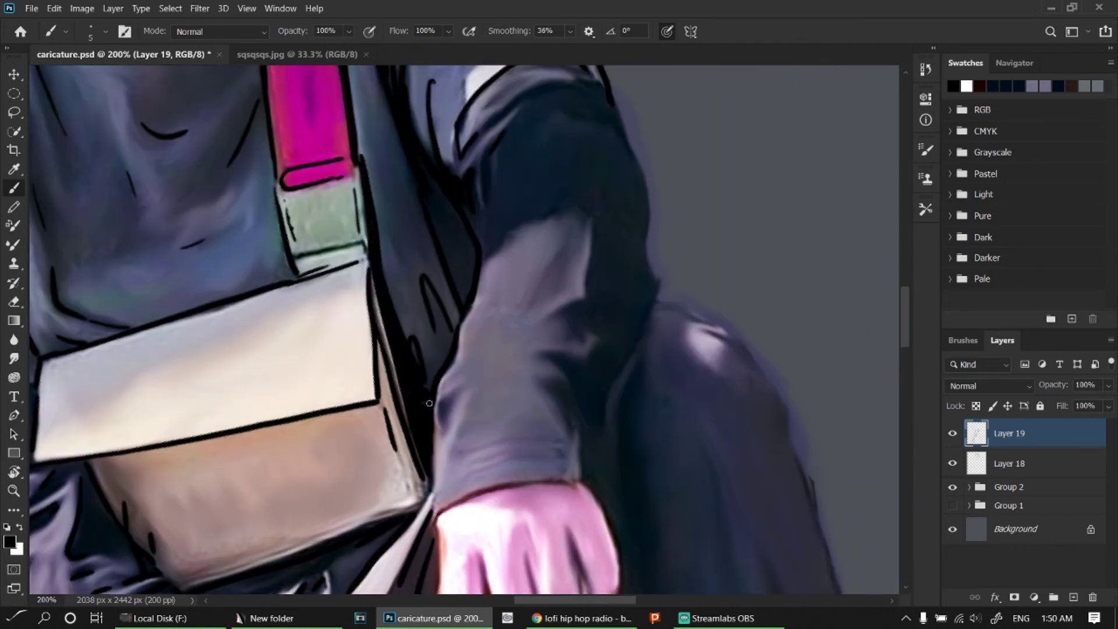
{"action": "key", "text": "ctrl+0"}
{"action": "key", "text": "ctrl+1"}
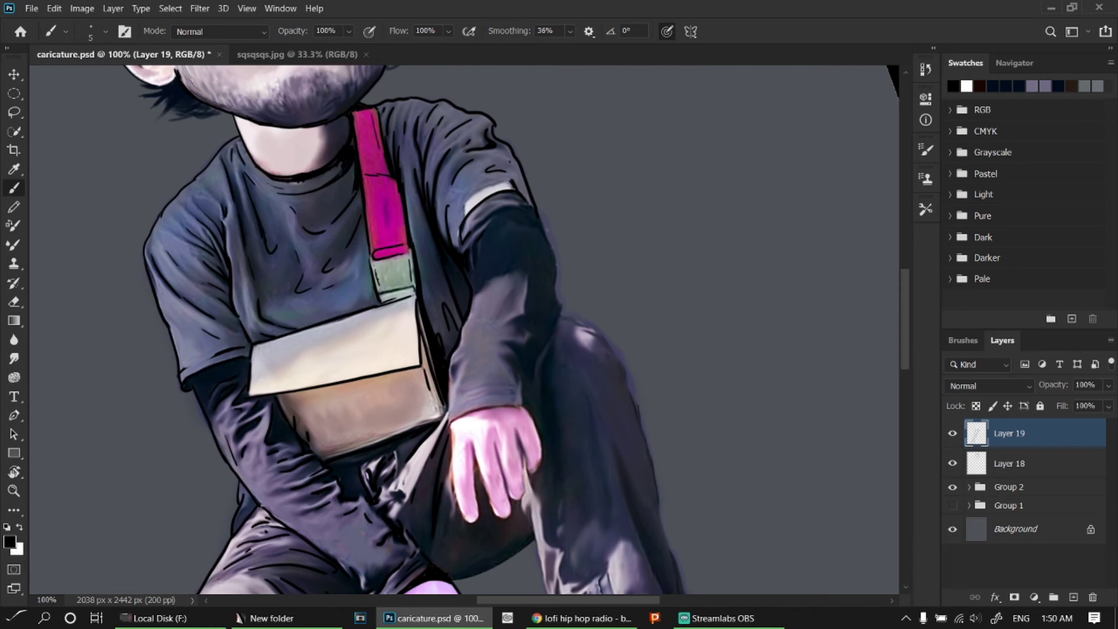
- Ink contour and fold lines along the dark sleeve and its cuff
{"action": "scroll", "coordinate": [548, 406], "scroll_direction": "up", "scroll_amount": 5}
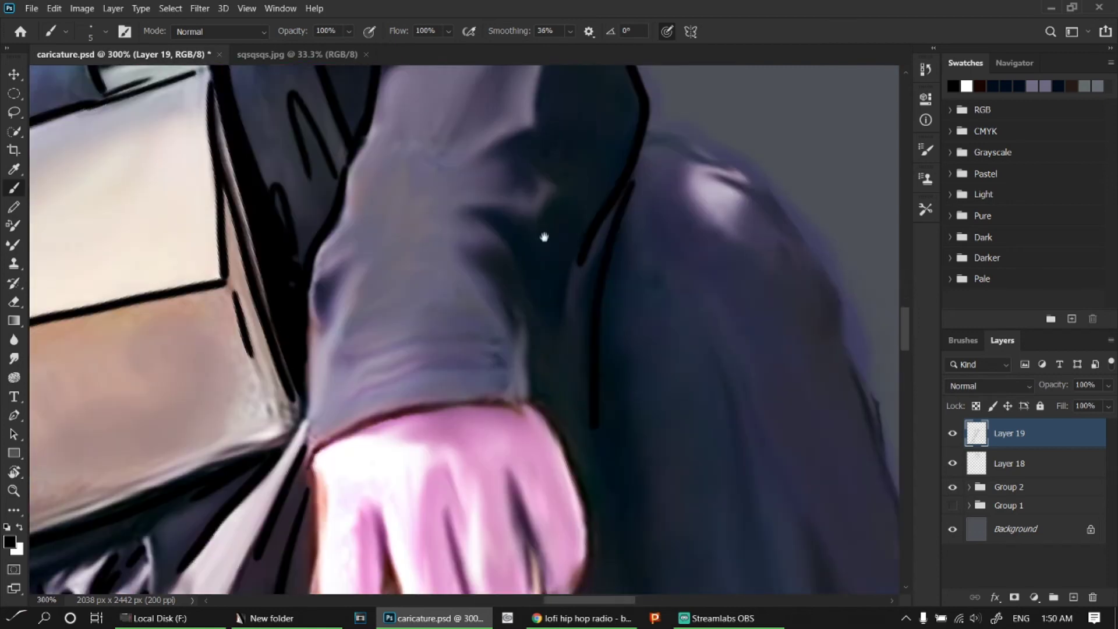
{"action": "mouse_move", "coordinate": [580, 232]}
{"action": "left_mouse_down"}
{"action": "mouse_move", "coordinate": [563, 306]}
{"action": "mouse_move", "coordinate": [586, 394]}
{"action": "mouse_move", "coordinate": [575, 469]}
{"action": "left_mouse_up"}
{"action": "left_click_drag", "start_coordinate": [539, 374], "coordinate": [561, 408]}
{"action": "left_click_drag", "start_coordinate": [541, 329], "coordinate": [568, 405]}
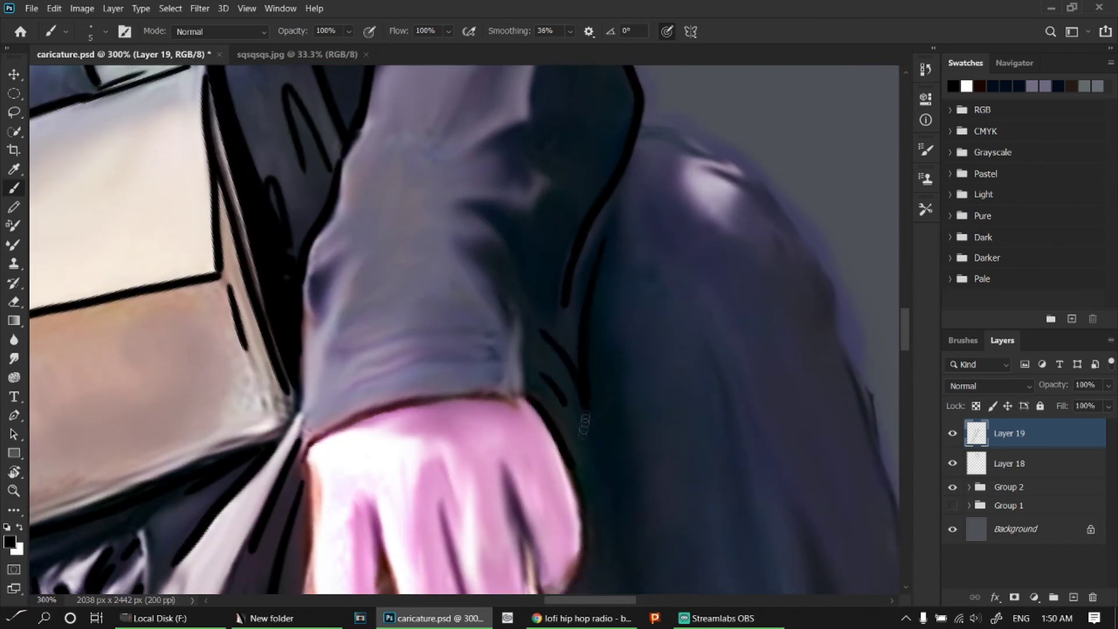
{"action": "left_click_drag", "start_coordinate": [467, 201], "coordinate": [518, 259]}
{"action": "left_click_drag", "start_coordinate": [516, 158], "coordinate": [524, 177]}
{"action": "left_click_drag", "start_coordinate": [481, 141], "coordinate": [527, 130]}
{"action": "mouse_move", "coordinate": [347, 256]}
{"action": "left_mouse_down"}
{"action": "mouse_move", "coordinate": [315, 288]}
{"action": "mouse_move", "coordinate": [308, 492]}
{"action": "mouse_move", "coordinate": [524, 401]}
{"action": "mouse_move", "coordinate": [574, 303]}
{"action": "left_mouse_up"}
- Ink lines between and along the fingers, outlining the left finger's edge
{"action": "mouse_move", "coordinate": [577, 367]}
{"action": "left_mouse_down"}
{"action": "mouse_move", "coordinate": [553, 564]}
{"action": "mouse_move", "coordinate": [562, 521]}
{"action": "left_mouse_up"}
{"action": "left_click_drag", "start_coordinate": [512, 495], "coordinate": [550, 321]}
{"action": "left_click_drag", "start_coordinate": [582, 254], "coordinate": [580, 402]}
{"action": "mouse_move", "coordinate": [495, 227]}
{"action": "left_mouse_down"}
{"action": "mouse_move", "coordinate": [528, 343]}
{"action": "mouse_move", "coordinate": [572, 405]}
{"action": "left_mouse_up"}
{"action": "left_click_drag", "start_coordinate": [430, 228], "coordinate": [545, 402]}
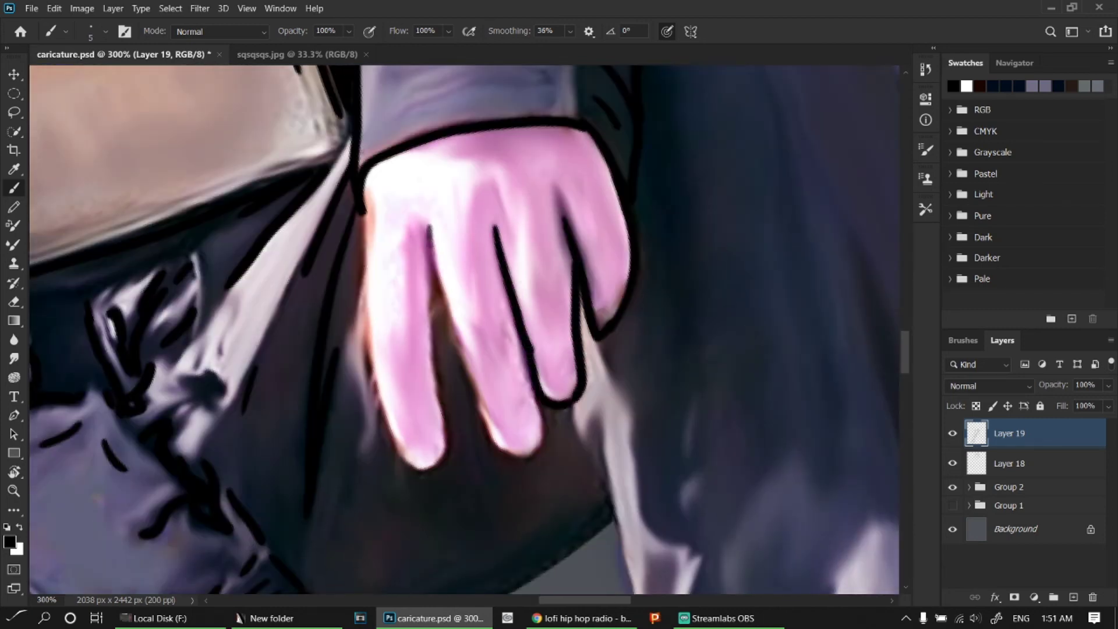
- Add a fingernail mark, finish the fingertip outline, and thicken the cuff and hand's right edge
{"action": "left_click_drag", "start_coordinate": [516, 437], "coordinate": [530, 432]}
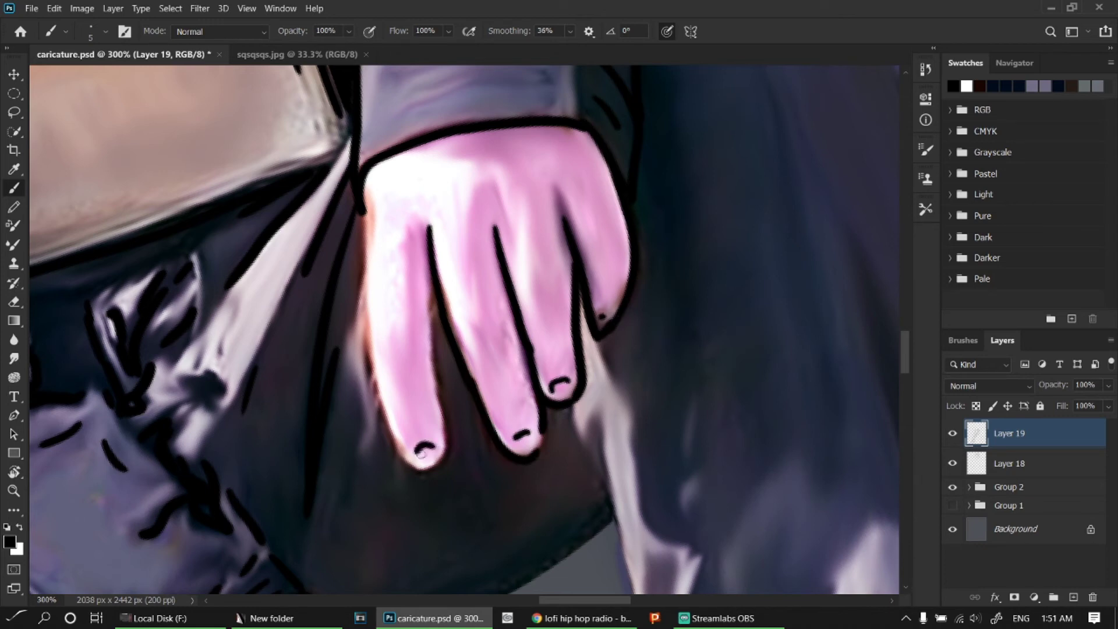
{"action": "key", "text": "ctrl+z"}
{"action": "left_click_drag", "start_coordinate": [406, 437], "coordinate": [428, 431]}
{"action": "left_click_drag", "start_coordinate": [430, 265], "coordinate": [449, 451]}
{"action": "left_click_drag", "start_coordinate": [364, 215], "coordinate": [445, 442]}
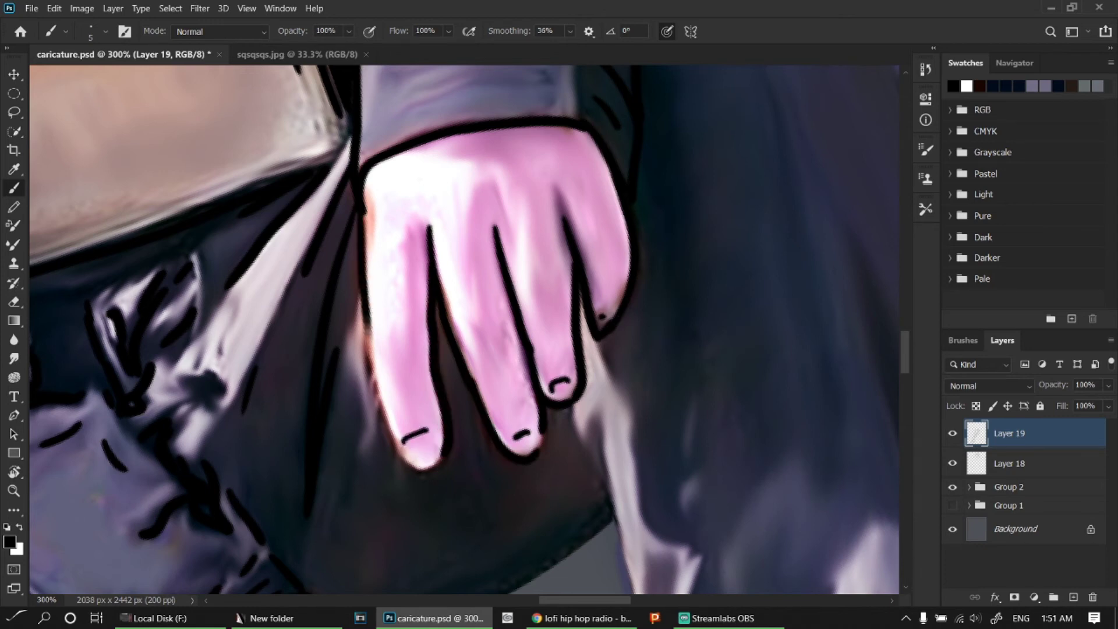
{"action": "mouse_move", "coordinate": [420, 146]}
{"action": "left_mouse_down"}
{"action": "mouse_move", "coordinate": [551, 156]}
{"action": "mouse_move", "coordinate": [622, 198]}
{"action": "mouse_move", "coordinate": [574, 135]}
{"action": "mouse_move", "coordinate": [607, 154]}
{"action": "mouse_move", "coordinate": [629, 284]}
{"action": "left_mouse_up"}
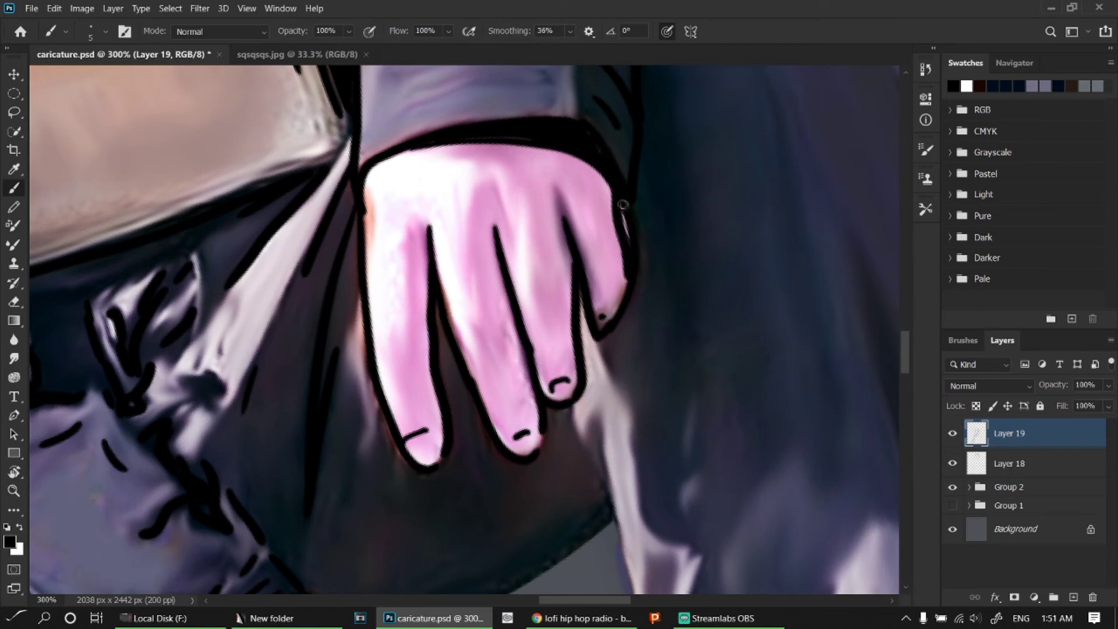
{"action": "mouse_move", "coordinate": [614, 340]}
{"action": "left_mouse_down"}
{"action": "mouse_move", "coordinate": [601, 373]}
{"action": "mouse_move", "coordinate": [618, 515]}
{"action": "left_mouse_up"}
- Ink contour lines around the knee and along its highlight edge
{"action": "scroll", "coordinate": [625, 346], "scroll_direction": "down", "scroll_amount": 1}
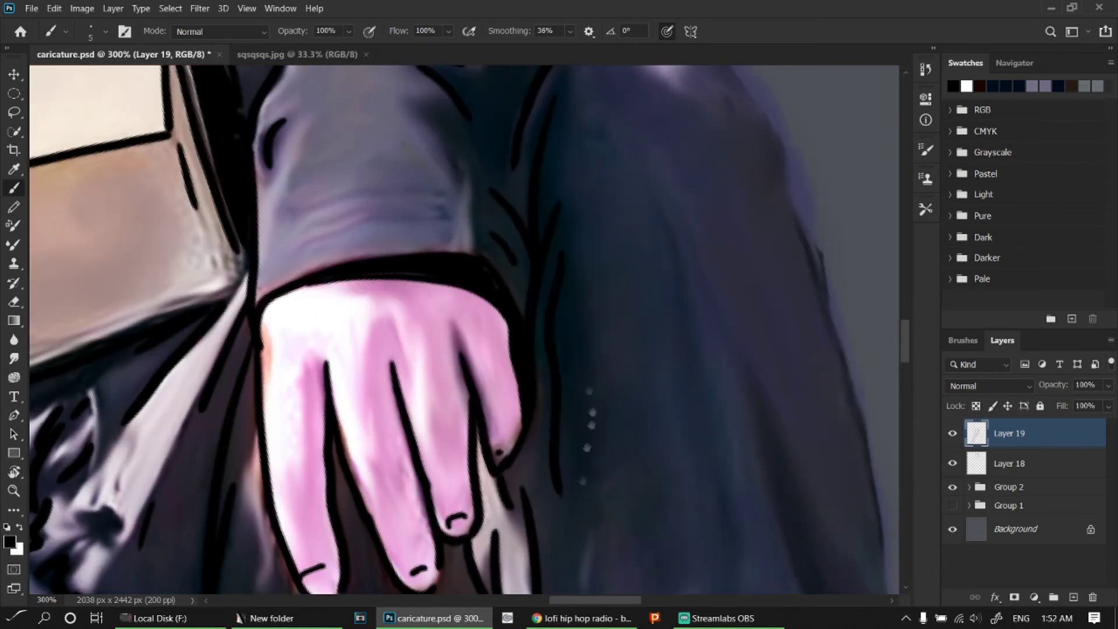
{"action": "scroll", "coordinate": [625, 345], "scroll_direction": "down", "scroll_amount": 1}
{"action": "scroll", "coordinate": [632, 378], "scroll_direction": "down", "scroll_amount": 1}
{"action": "scroll", "coordinate": [632, 377], "scroll_direction": "up", "scroll_amount": 3}
{"action": "mouse_move", "coordinate": [402, 202]}
{"action": "left_mouse_down"}
{"action": "mouse_move", "coordinate": [486, 236]}
{"action": "mouse_move", "coordinate": [533, 273]}
{"action": "left_mouse_up"}
{"action": "left_click_drag", "start_coordinate": [431, 260], "coordinate": [500, 303]}
{"action": "left_click_drag", "start_coordinate": [527, 268], "coordinate": [599, 414]}
{"action": "scroll", "coordinate": [594, 386], "scroll_direction": "down", "scroll_amount": 5}
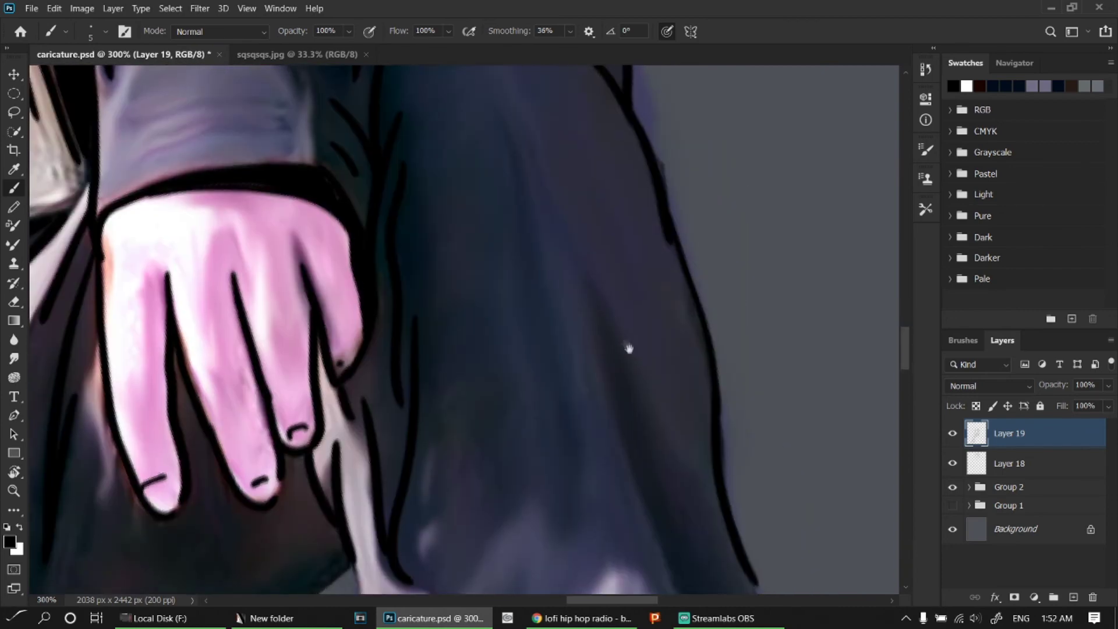
{"action": "left_click_drag", "start_coordinate": [511, 154], "coordinate": [527, 251]}
- Ink the trouser zipper with parallel edge lines and curves beside it
{"action": "scroll", "coordinate": [551, 375], "scroll_direction": "down", "scroll_amount": 2}
{"action": "scroll", "coordinate": [551, 376], "scroll_direction": "down", "scroll_amount": 3}
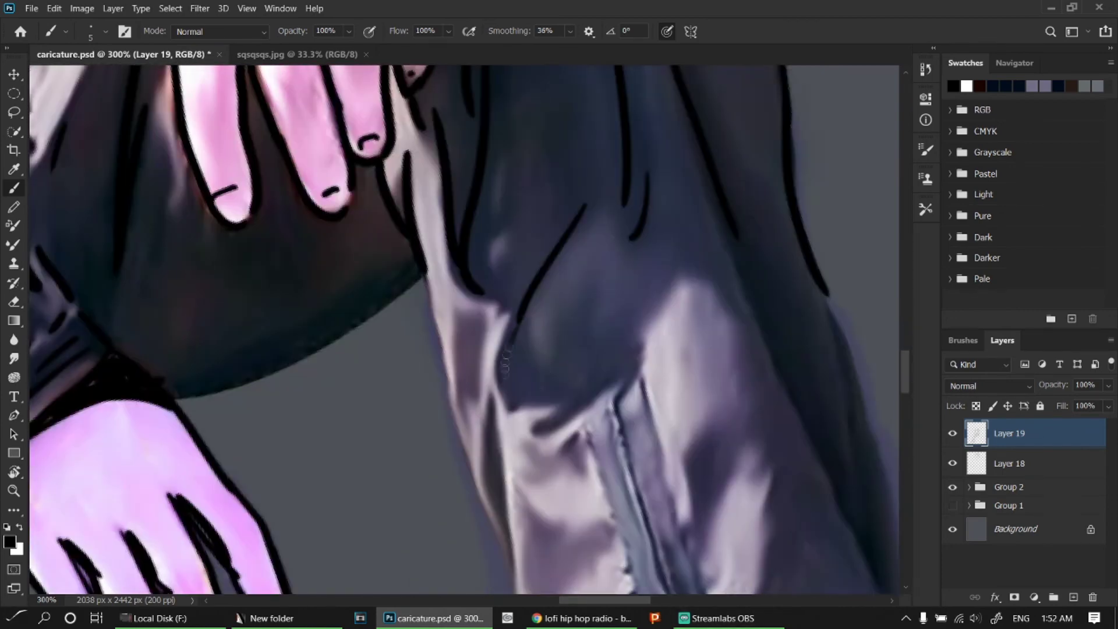
{"action": "scroll", "coordinate": [550, 375], "scroll_direction": "down", "scroll_amount": 2}
{"action": "mouse_move", "coordinate": [623, 230]}
{"action": "left_mouse_down"}
{"action": "mouse_move", "coordinate": [600, 279]}
{"action": "mouse_move", "coordinate": [658, 463]}
{"action": "left_mouse_up"}
{"action": "left_click_drag", "start_coordinate": [568, 297], "coordinate": [644, 503]}
{"action": "left_click_drag", "start_coordinate": [634, 278], "coordinate": [672, 410]}
{"action": "left_click_drag", "start_coordinate": [699, 320], "coordinate": [684, 446]}
{"action": "left_click_drag", "start_coordinate": [761, 335], "coordinate": [736, 392]}
{"action": "scroll", "coordinate": [740, 396], "scroll_direction": "down", "scroll_amount": 3}
{"action": "left_click_drag", "start_coordinate": [771, 204], "coordinate": [747, 349]}
{"action": "left_click_drag", "start_coordinate": [638, 303], "coordinate": [620, 428]}
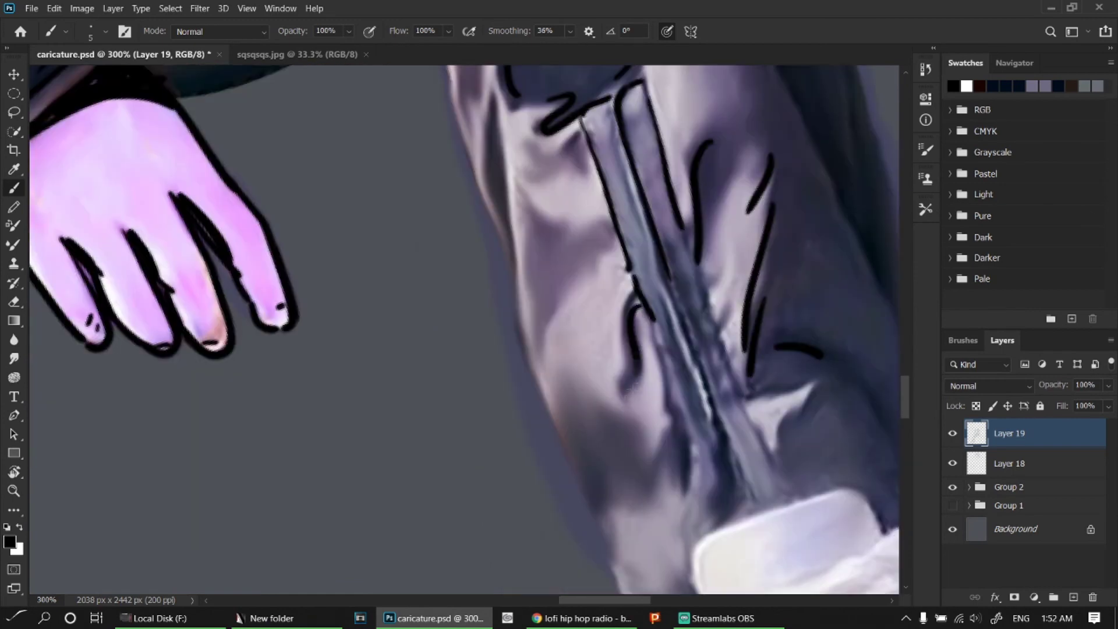
{"action": "left_click_drag", "start_coordinate": [667, 382], "coordinate": [678, 455]}
{"action": "left_click_drag", "start_coordinate": [536, 225], "coordinate": [579, 283]}
{"action": "scroll", "coordinate": [604, 417], "scroll_direction": "up", "scroll_amount": 3}
- Outline the trouser leg's edges and folds, the zipper's right edge, and the cuff's top edge
{"action": "left_click_drag", "start_coordinate": [492, 189], "coordinate": [495, 213]}
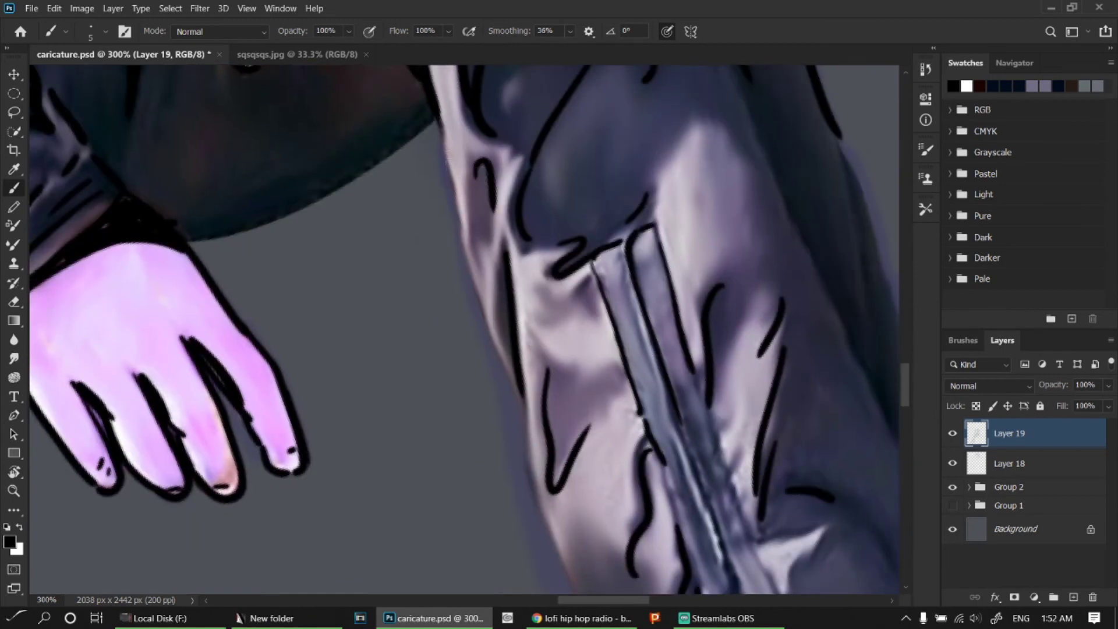
{"action": "left_click_drag", "start_coordinate": [439, 116], "coordinate": [532, 458]}
{"action": "scroll", "coordinate": [582, 350], "scroll_direction": "down", "scroll_amount": 3}
{"action": "left_click_drag", "start_coordinate": [507, 244], "coordinate": [603, 512]}
{"action": "scroll", "coordinate": [582, 349], "scroll_direction": "down", "scroll_amount": 3}
{"action": "left_click_drag", "start_coordinate": [586, 312], "coordinate": [644, 411]}
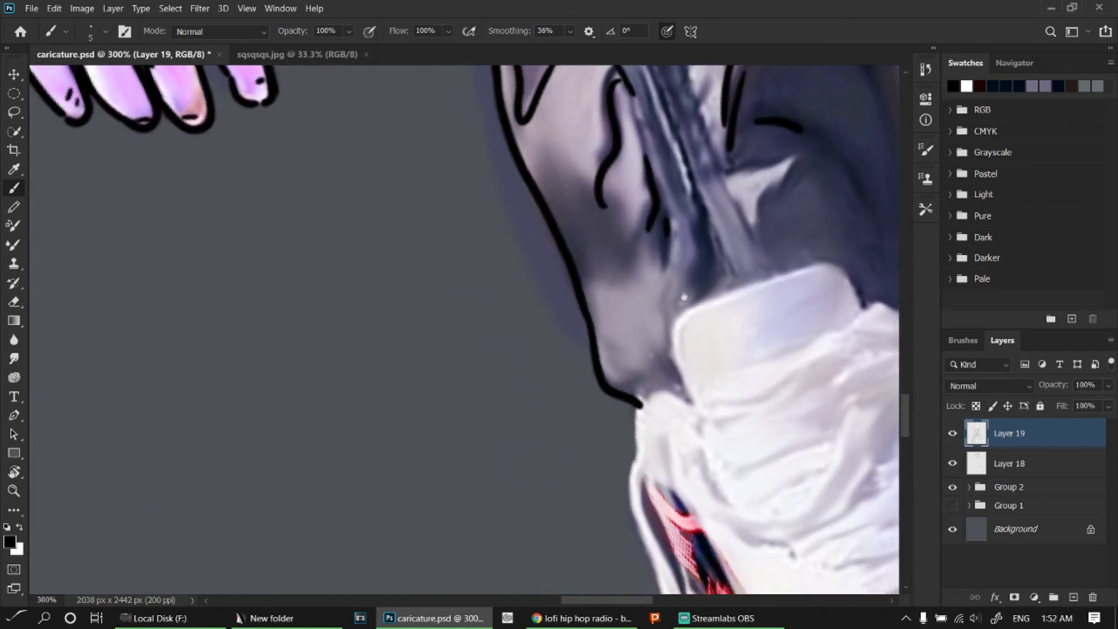
{"action": "scroll", "coordinate": [583, 350], "scroll_direction": "up", "scroll_amount": 2}
{"action": "left_click_drag", "start_coordinate": [541, 183], "coordinate": [591, 440]}
{"action": "left_click_drag", "start_coordinate": [599, 140], "coordinate": [720, 367]}
{"action": "mouse_move", "coordinate": [632, 335]}
{"action": "left_mouse_down"}
{"action": "mouse_move", "coordinate": [650, 376]}
{"action": "mouse_move", "coordinate": [615, 396]}
{"action": "mouse_move", "coordinate": [600, 481]}
{"action": "mouse_move", "coordinate": [775, 390]}
{"action": "left_mouse_up"}
{"action": "key", "text": "ctrl+z"}
{"action": "mouse_move", "coordinate": [588, 445]}
{"action": "left_mouse_down"}
{"action": "mouse_move", "coordinate": [684, 376]}
{"action": "mouse_move", "coordinate": [787, 402]}
{"action": "left_mouse_up"}
{"action": "mouse_move", "coordinate": [641, 384]}
{"action": "left_mouse_down"}
{"action": "mouse_move", "coordinate": [569, 601]}
{"action": "mouse_move", "coordinate": [668, 473]}
{"action": "mouse_move", "coordinate": [732, 240]}
{"action": "left_mouse_up"}
{"action": "left_click_drag", "start_coordinate": [708, 259], "coordinate": [731, 377]}
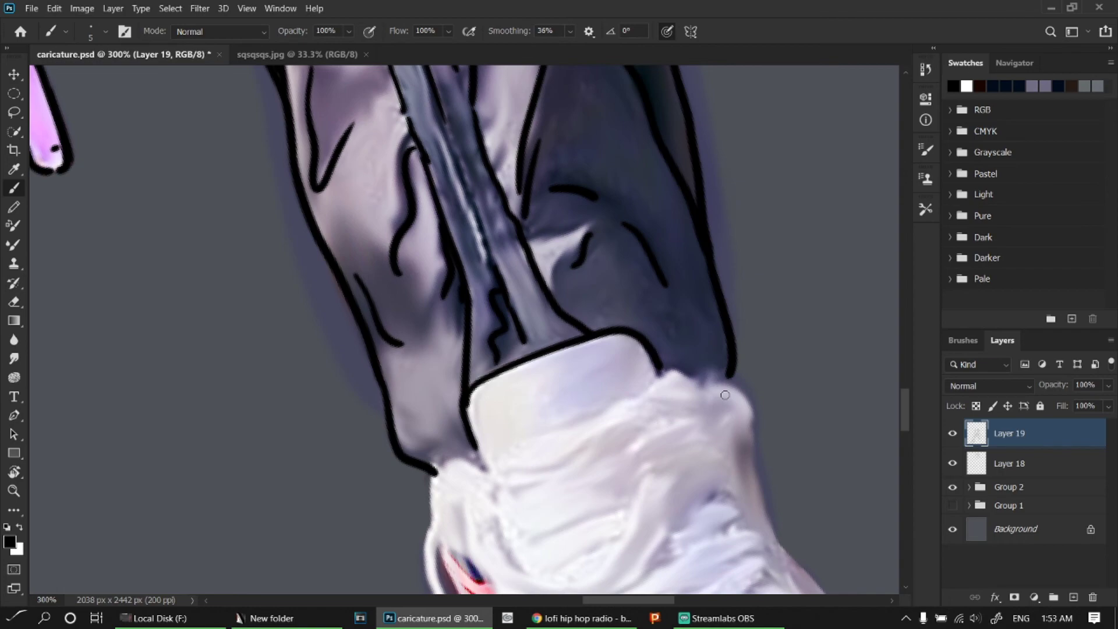
- Ink the shoe collar curve and outline the dangling shoelace to its end
{"action": "scroll", "coordinate": [725, 394], "scroll_direction": "down", "scroll_amount": 2}
{"action": "scroll", "coordinate": [452, 378], "scroll_direction": "down", "scroll_amount": 3}
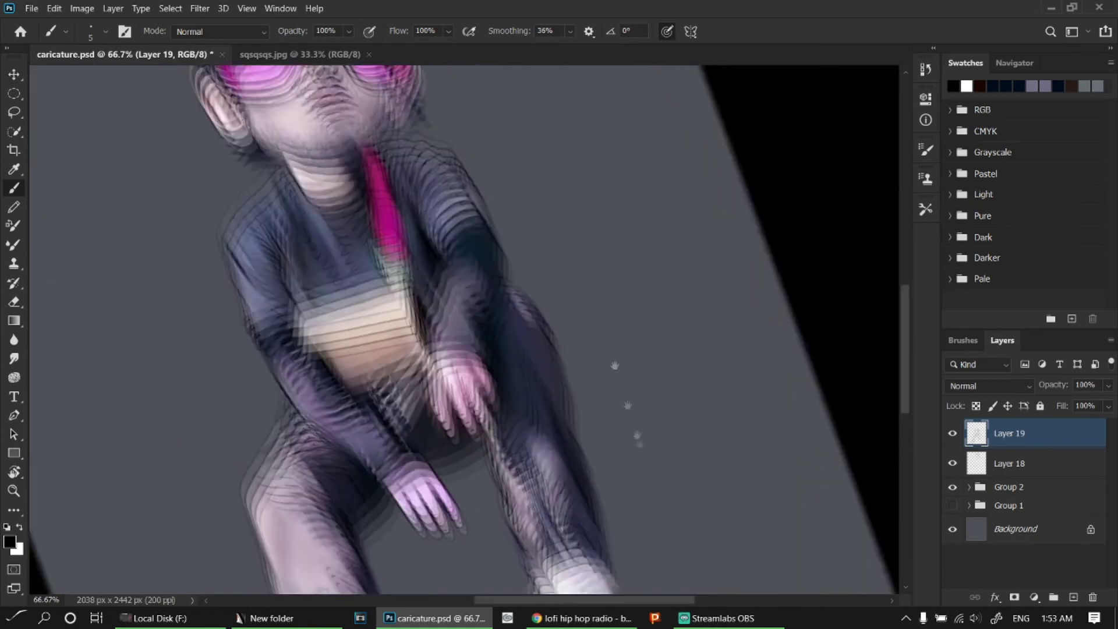
{"action": "scroll", "coordinate": [606, 288], "scroll_direction": "up", "scroll_amount": 1}
{"action": "scroll", "coordinate": [537, 232], "scroll_direction": "up", "scroll_amount": 1}
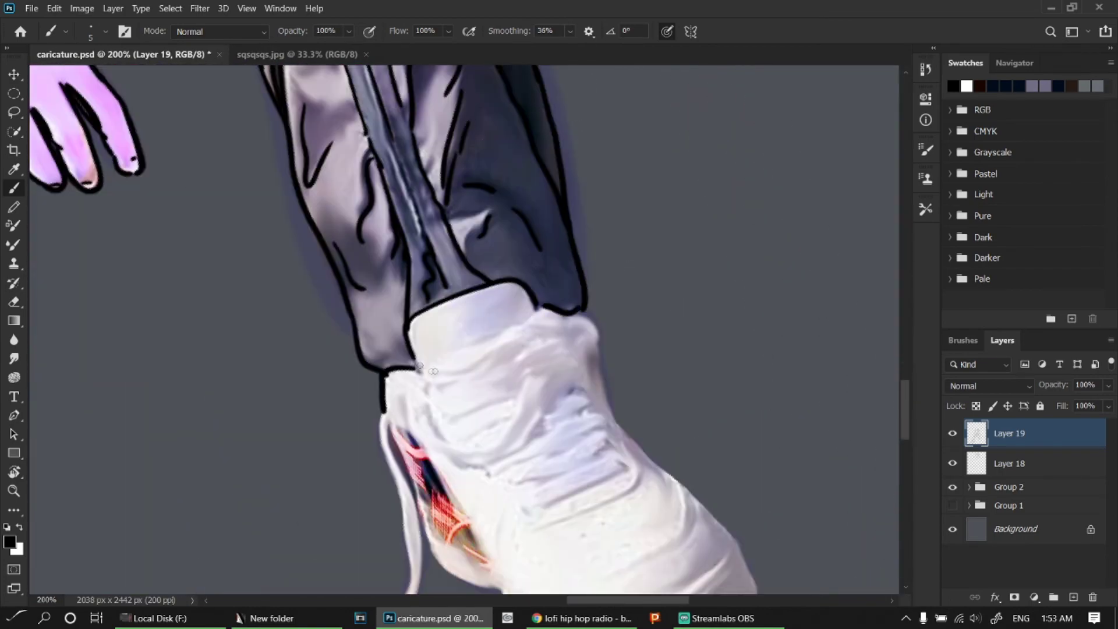
{"action": "left_click_drag", "start_coordinate": [433, 371], "coordinate": [454, 286]}
{"action": "mouse_move", "coordinate": [599, 301]}
{"action": "left_mouse_down"}
{"action": "mouse_move", "coordinate": [489, 381]}
{"action": "mouse_move", "coordinate": [434, 353]}
{"action": "mouse_move", "coordinate": [424, 453]}
{"action": "left_mouse_up"}
{"action": "mouse_move", "coordinate": [417, 369]}
{"action": "left_mouse_down"}
{"action": "mouse_move", "coordinate": [434, 495]}
{"action": "mouse_move", "coordinate": [600, 315]}
{"action": "left_mouse_up"}
{"action": "mouse_move", "coordinate": [627, 314]}
{"action": "left_mouse_down"}
{"action": "mouse_move", "coordinate": [550, 362]}
{"action": "mouse_move", "coordinate": [443, 382]}
{"action": "left_mouse_up"}
{"action": "mouse_move", "coordinate": [618, 278]}
{"action": "left_mouse_down"}
{"action": "mouse_move", "coordinate": [457, 372]}
{"action": "mouse_move", "coordinate": [245, 460]}
{"action": "left_mouse_up"}
- Outline the sneaker's tongue and laces, draw the swoosh and side creases, and trace its right contour
{"action": "mouse_move", "coordinate": [236, 324]}
{"action": "left_mouse_down"}
{"action": "mouse_move", "coordinate": [265, 402]}
{"action": "mouse_move", "coordinate": [344, 488]}
{"action": "left_mouse_up"}
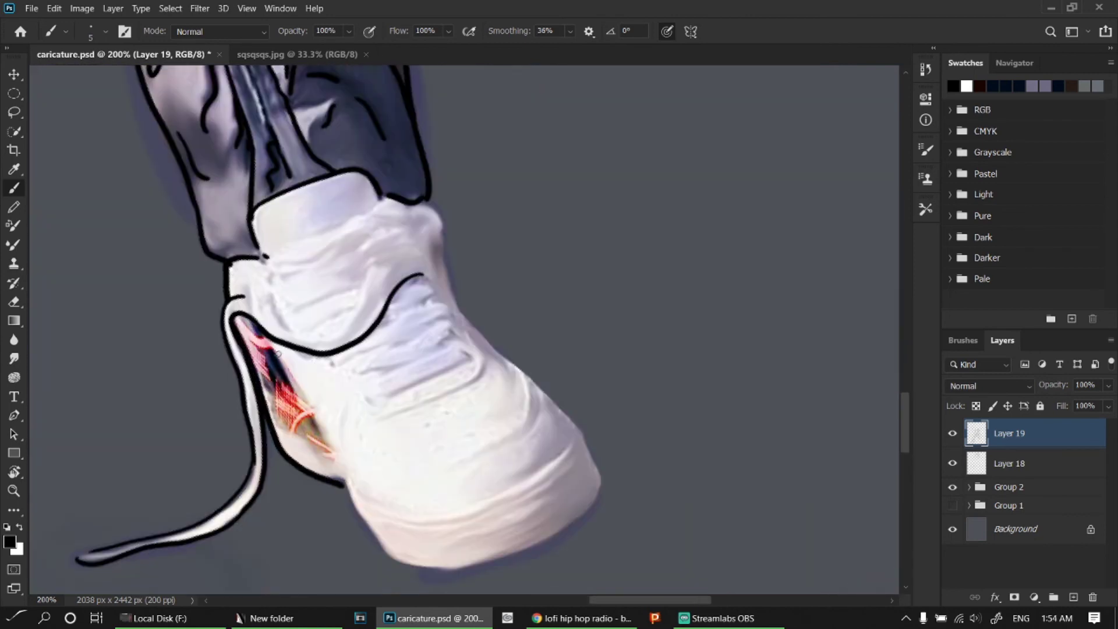
{"action": "left_click_drag", "start_coordinate": [276, 351], "coordinate": [354, 504]}
{"action": "left_click_drag", "start_coordinate": [258, 375], "coordinate": [329, 465]}
{"action": "mouse_move", "coordinate": [265, 341]}
{"action": "left_mouse_down"}
{"action": "mouse_move", "coordinate": [323, 446]}
{"action": "mouse_move", "coordinate": [274, 412]}
{"action": "left_mouse_up"}
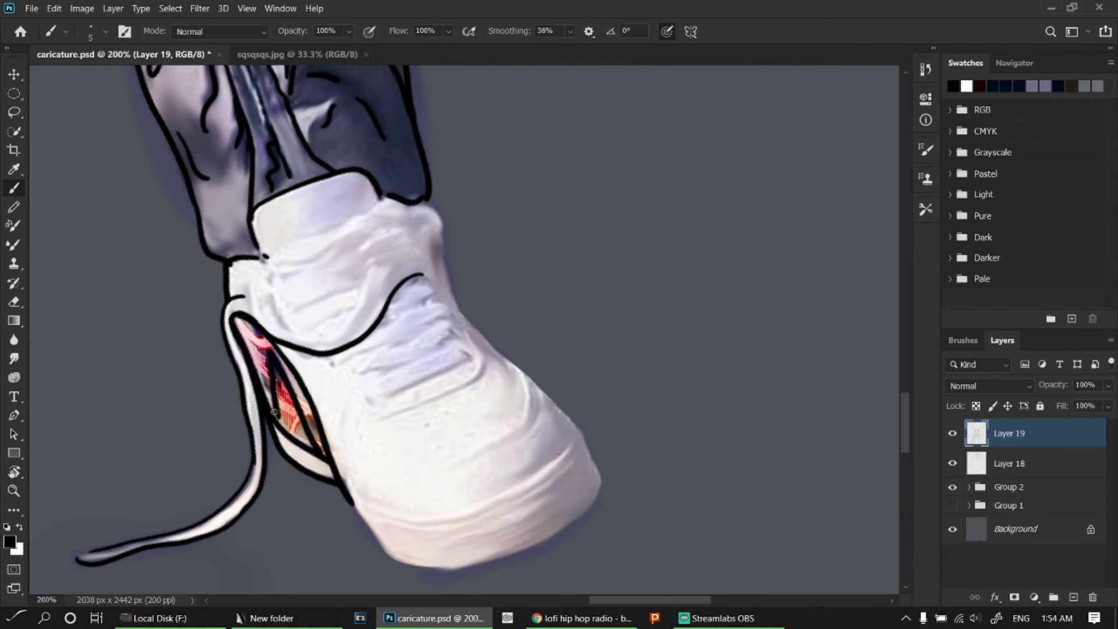
{"action": "mouse_move", "coordinate": [274, 284]}
{"action": "left_mouse_down"}
{"action": "mouse_move", "coordinate": [372, 266]}
{"action": "mouse_move", "coordinate": [395, 223]}
{"action": "mouse_move", "coordinate": [347, 244]}
{"action": "left_mouse_up"}
{"action": "left_click_drag", "start_coordinate": [272, 291], "coordinate": [344, 285]}
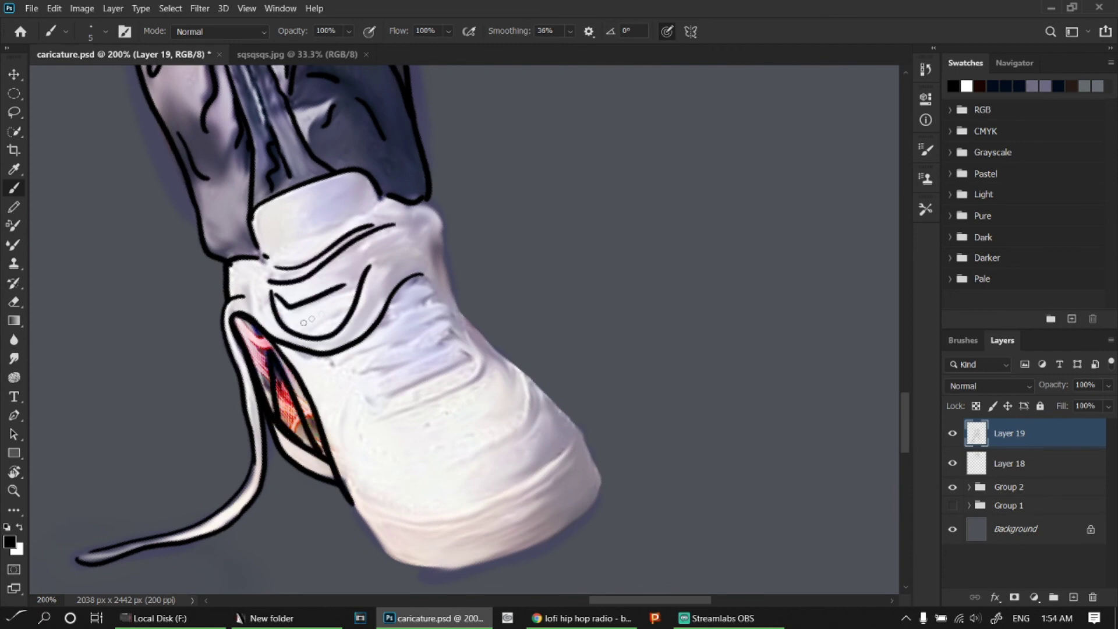
{"action": "left_click_drag", "start_coordinate": [445, 302], "coordinate": [376, 341]}
{"action": "mouse_move", "coordinate": [452, 338]}
{"action": "left_mouse_down"}
{"action": "mouse_move", "coordinate": [367, 374]}
{"action": "mouse_move", "coordinate": [452, 366]}
{"action": "left_mouse_up"}
{"action": "left_click_drag", "start_coordinate": [374, 413], "coordinate": [483, 353]}
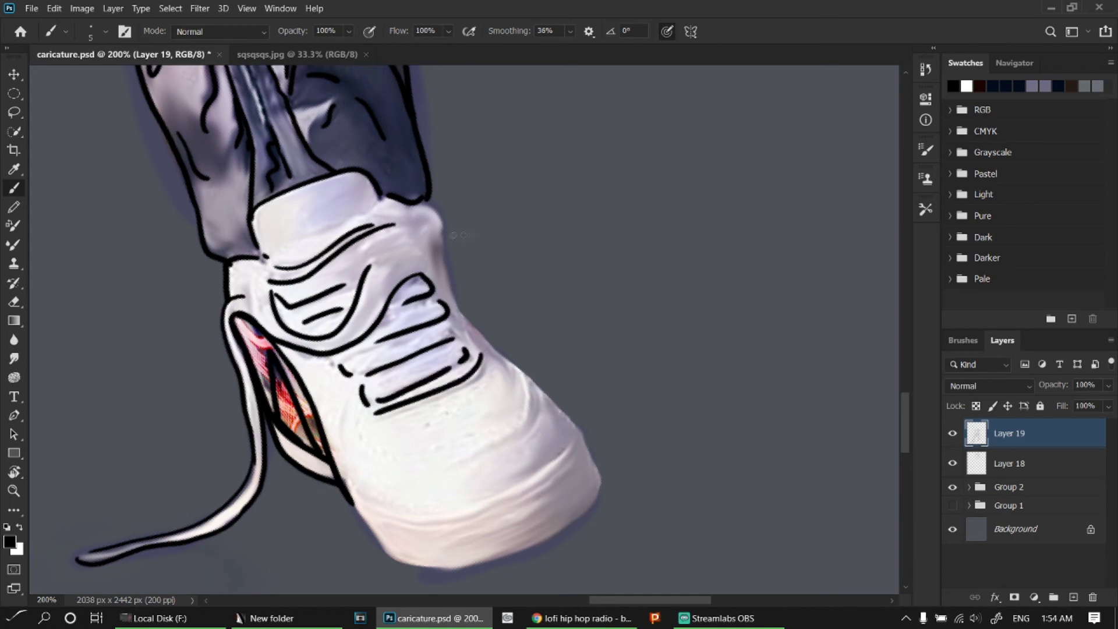
{"action": "mouse_move", "coordinate": [441, 242]}
{"action": "left_mouse_down"}
{"action": "mouse_move", "coordinate": [489, 349]}
{"action": "mouse_move", "coordinate": [535, 385]}
{"action": "mouse_move", "coordinate": [603, 483]}
{"action": "left_mouse_up"}
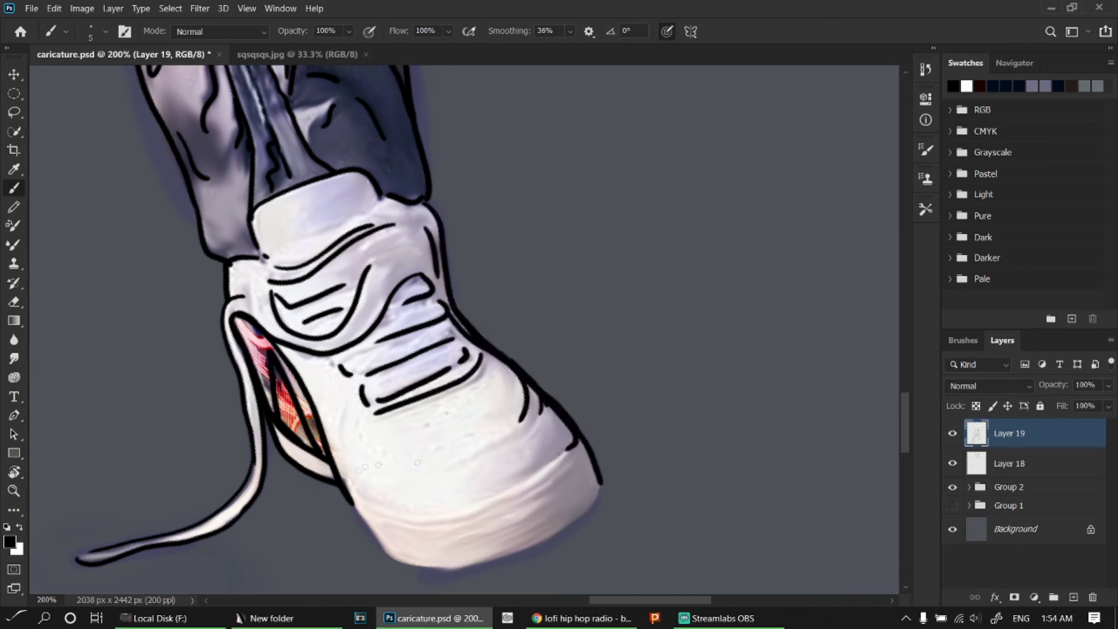
- Outline the heel and sole, hatch the toe, and add two curves down the shoe tongue
{"action": "scroll", "coordinate": [603, 483], "scroll_direction": "down", "scroll_amount": 2}
{"action": "mouse_move", "coordinate": [346, 373]}
{"action": "left_mouse_down"}
{"action": "mouse_move", "coordinate": [599, 366]}
{"action": "mouse_move", "coordinate": [354, 378]}
{"action": "left_mouse_up"}
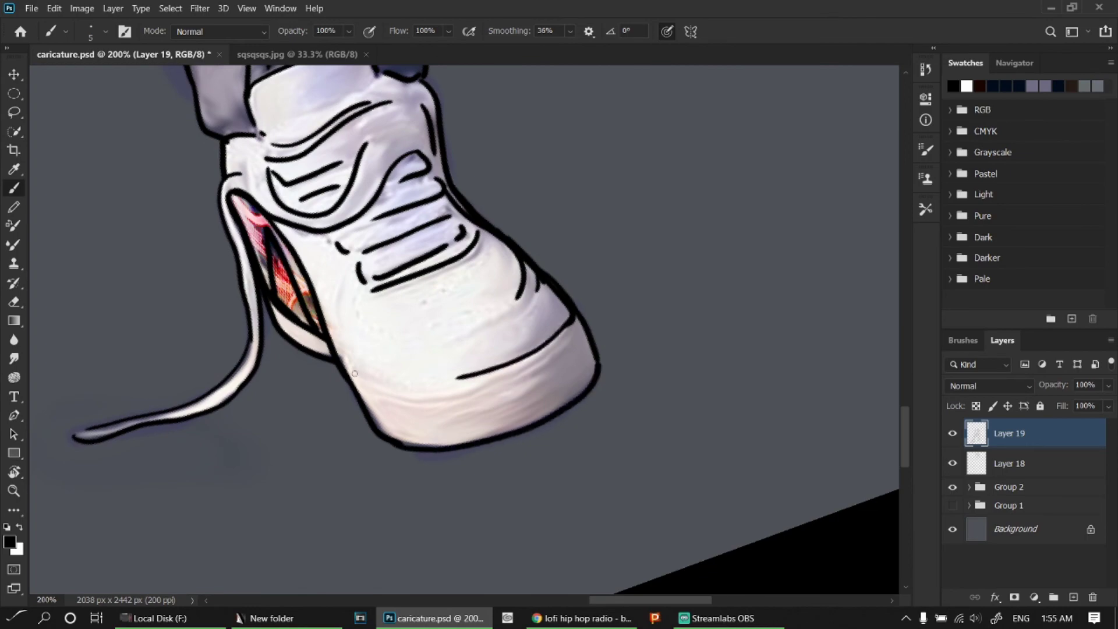
{"action": "left_click_drag", "start_coordinate": [512, 375], "coordinate": [422, 401]}
{"action": "left_click_drag", "start_coordinate": [571, 349], "coordinate": [521, 373]}
{"action": "mouse_move", "coordinate": [521, 372]}
{"action": "left_mouse_down"}
{"action": "mouse_move", "coordinate": [675, 329]}
{"action": "mouse_move", "coordinate": [666, 352]}
{"action": "left_mouse_up"}
{"action": "left_click_drag", "start_coordinate": [309, 501], "coordinate": [815, 326]}
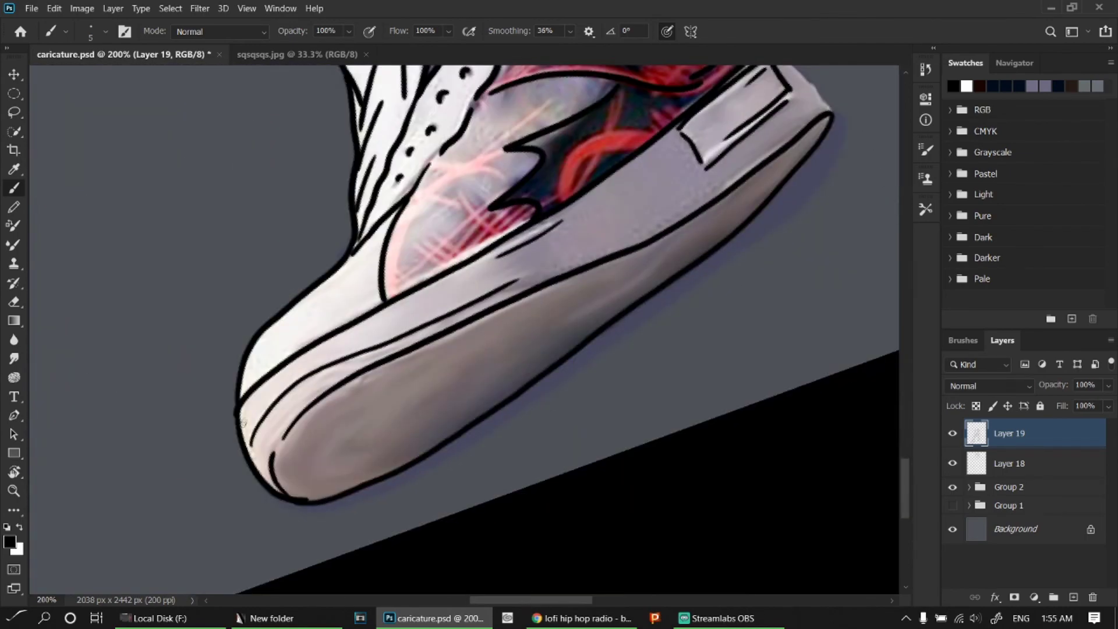
{"action": "left_click_drag", "start_coordinate": [757, 291], "coordinate": [350, 291]}
{"action": "mouse_move", "coordinate": [524, 88]}
{"action": "left_mouse_down"}
{"action": "mouse_move", "coordinate": [282, 318]}
{"action": "mouse_move", "coordinate": [367, 294]}
{"action": "mouse_move", "coordinate": [273, 367]}
{"action": "mouse_move", "coordinate": [215, 388]}
{"action": "left_mouse_up"}
{"action": "left_click_drag", "start_coordinate": [387, 300], "coordinate": [338, 407]}
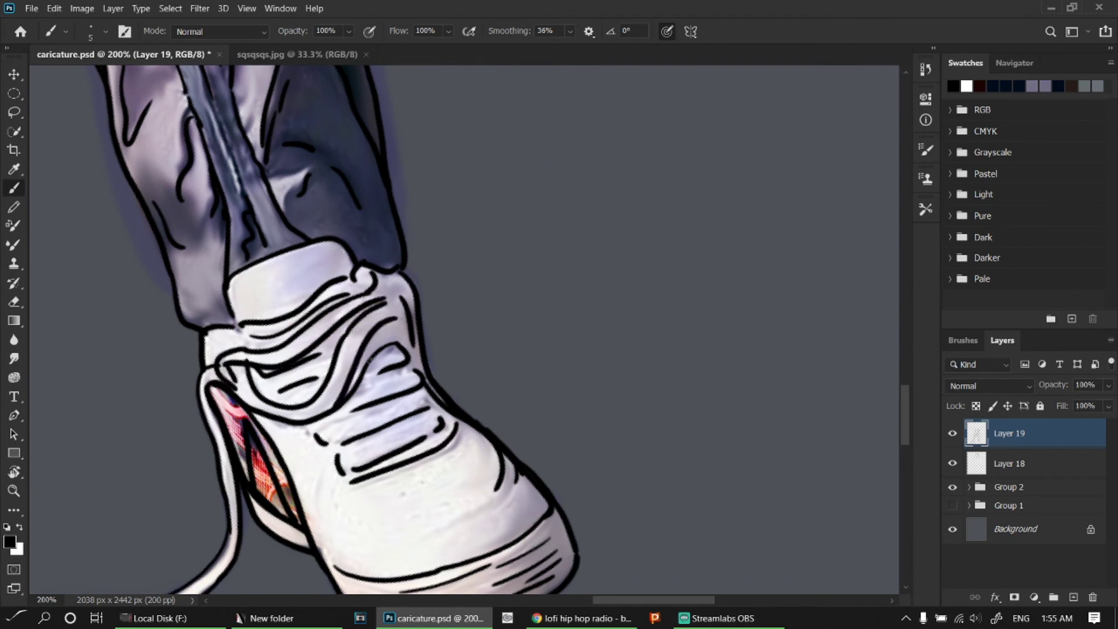
{"action": "left_click_drag", "start_coordinate": [399, 326], "coordinate": [315, 416]}
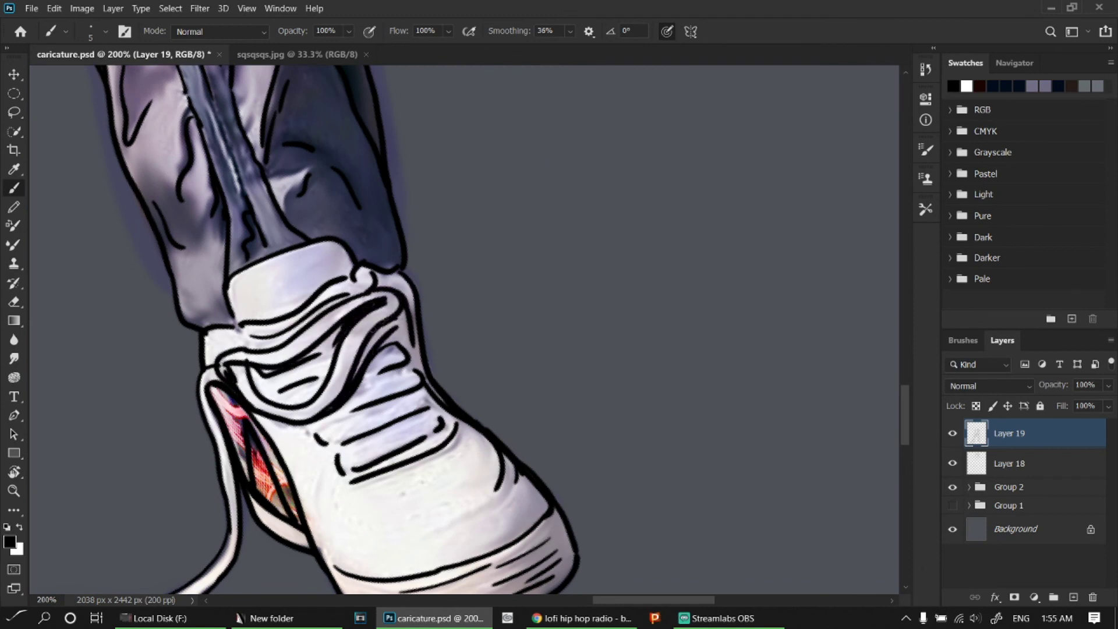
{"action": "scroll", "coordinate": [380, 281], "scroll_direction": "down", "scroll_amount": 5}
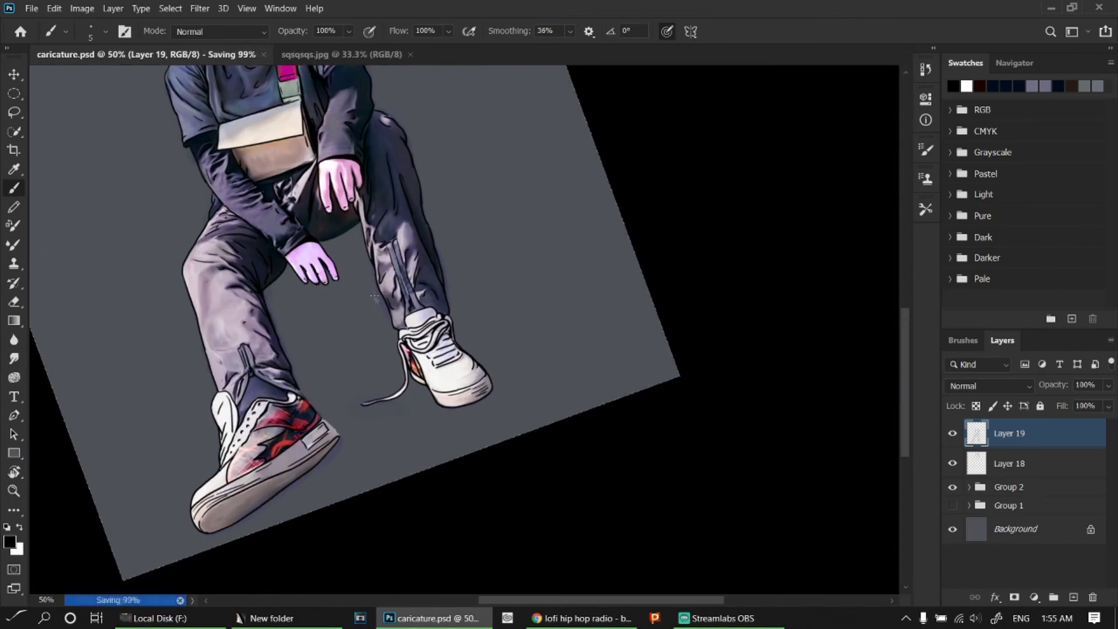
- Hatch short black stubble strokes along the jaw and the right side of the chin
{"action": "left_click_drag", "start_coordinate": [524, 349], "coordinate": [745, 529]}
{"action": "scroll", "coordinate": [361, 332], "scroll_direction": "up", "scroll_amount": 2}
{"action": "scroll", "coordinate": [361, 332], "scroll_direction": "up", "scroll_amount": 2}
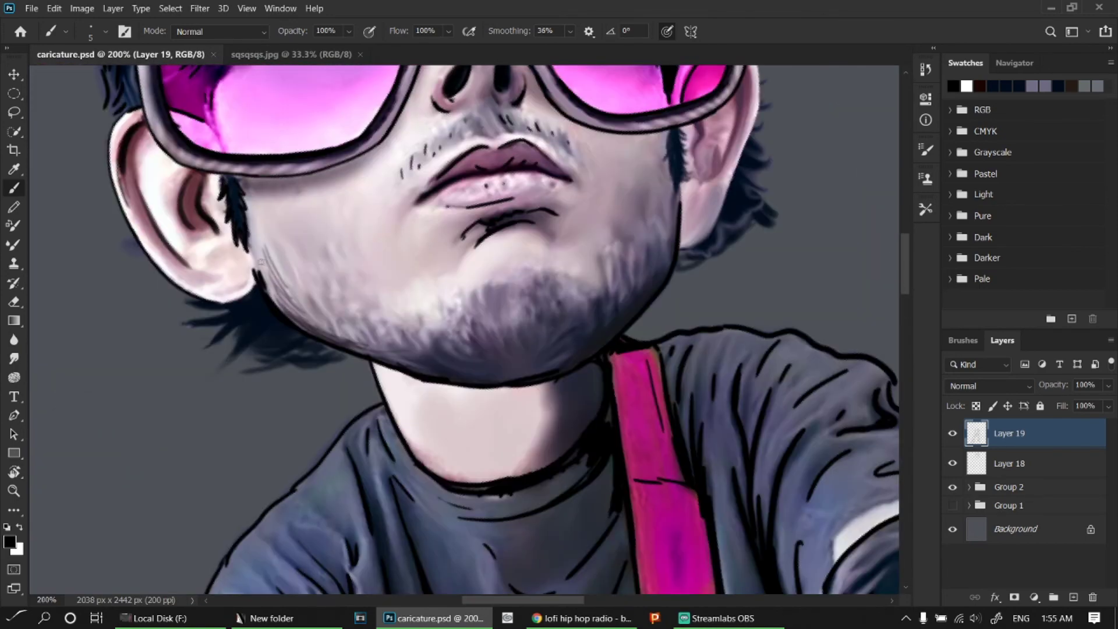
{"action": "left_click_drag", "start_coordinate": [259, 261], "coordinate": [268, 286]}
{"action": "left_click_drag", "start_coordinate": [291, 283], "coordinate": [305, 312]}
{"action": "left_click_drag", "start_coordinate": [319, 315], "coordinate": [334, 327]}
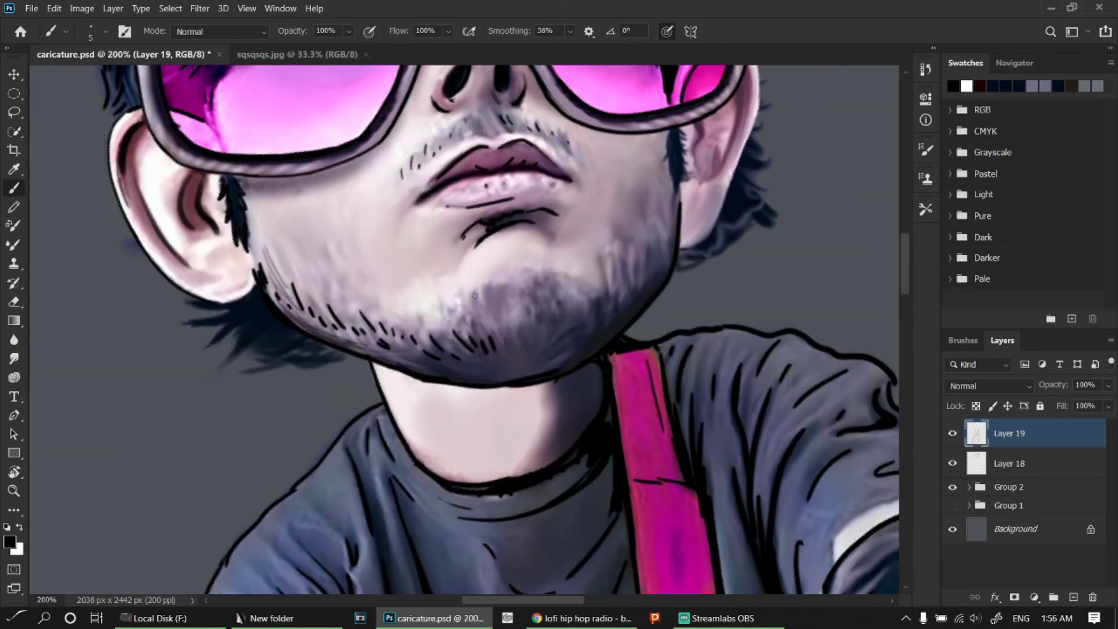
{"action": "left_click_drag", "start_coordinate": [612, 263], "coordinate": [611, 291]}
{"action": "left_click_drag", "start_coordinate": [624, 254], "coordinate": [621, 291]}
{"action": "left_click_drag", "start_coordinate": [636, 249], "coordinate": [632, 279]}
{"action": "left_click_drag", "start_coordinate": [647, 247], "coordinate": [643, 273]}
{"action": "left_click_drag", "start_coordinate": [661, 244], "coordinate": [635, 300]}
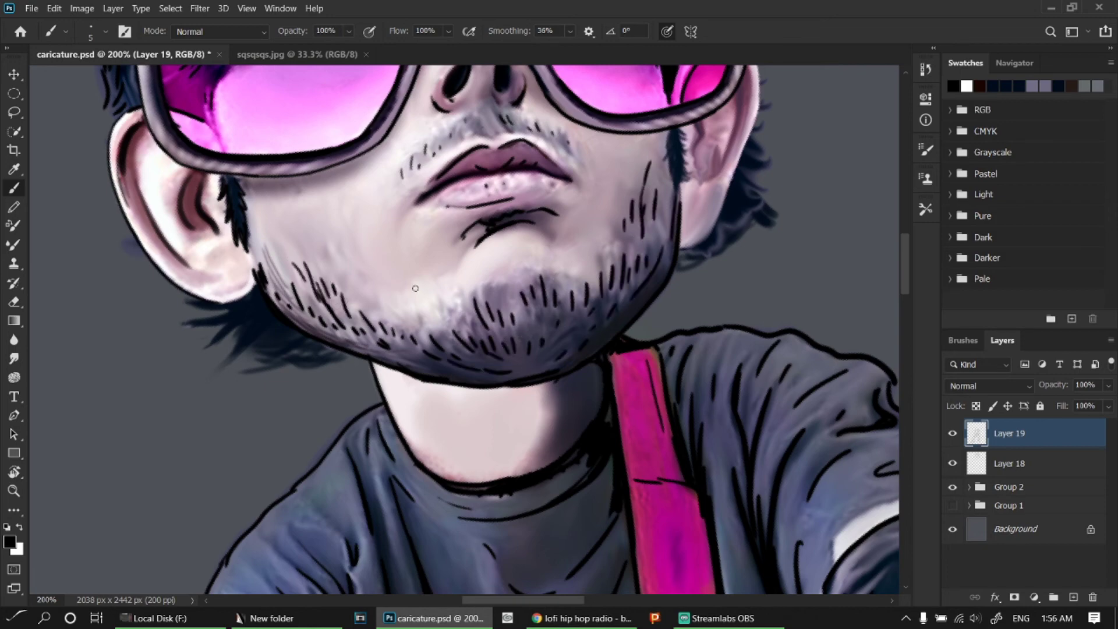
- Reset the canvas rotation to 0° and zoom out to fit the whole figure
{"action": "key", "text": "ctrl+minus"}
{"action": "key", "text": "e"}
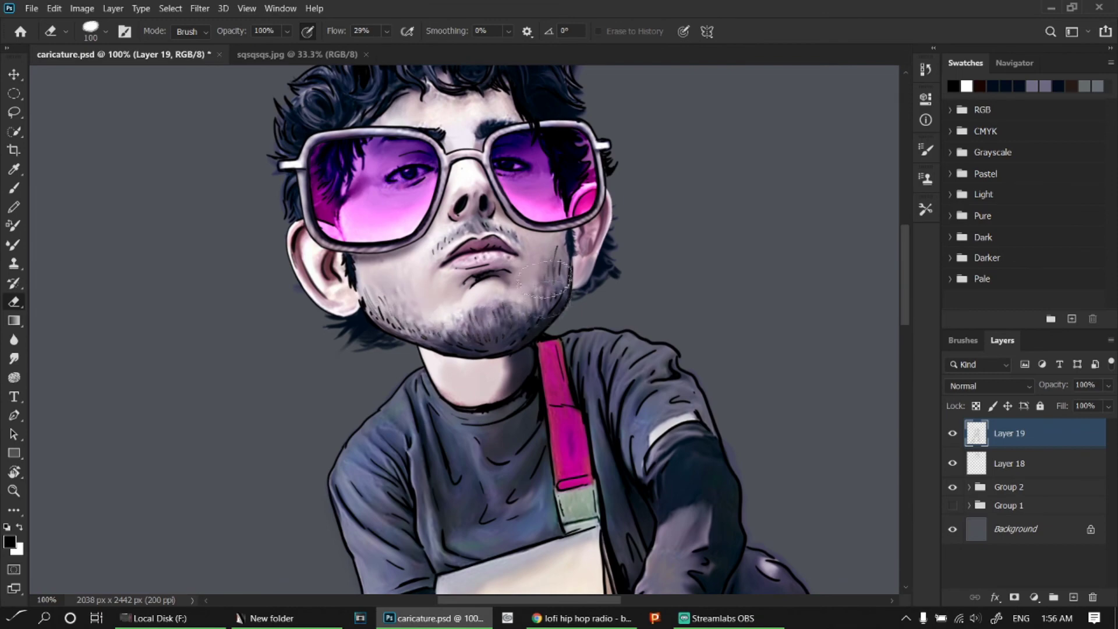
{"action": "key", "text": "ctrl+minus"}
{"action": "key", "text": "r"}
{"action": "left_click_drag", "start_coordinate": [554, 273], "coordinate": [766, 308]}
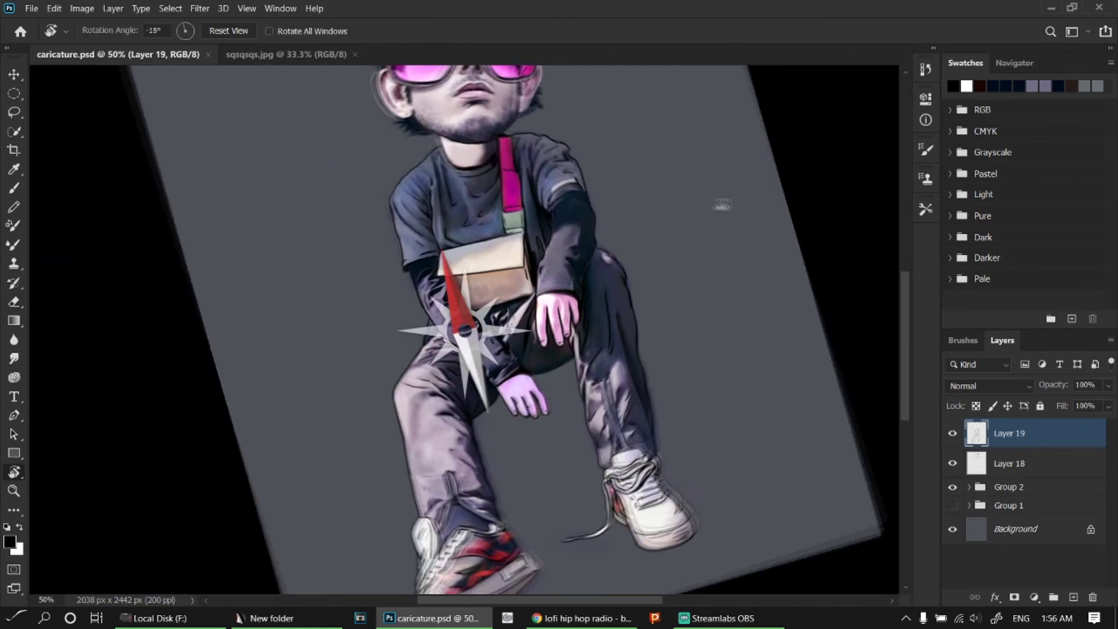
{"action": "key", "text": "ctrl+minus"}
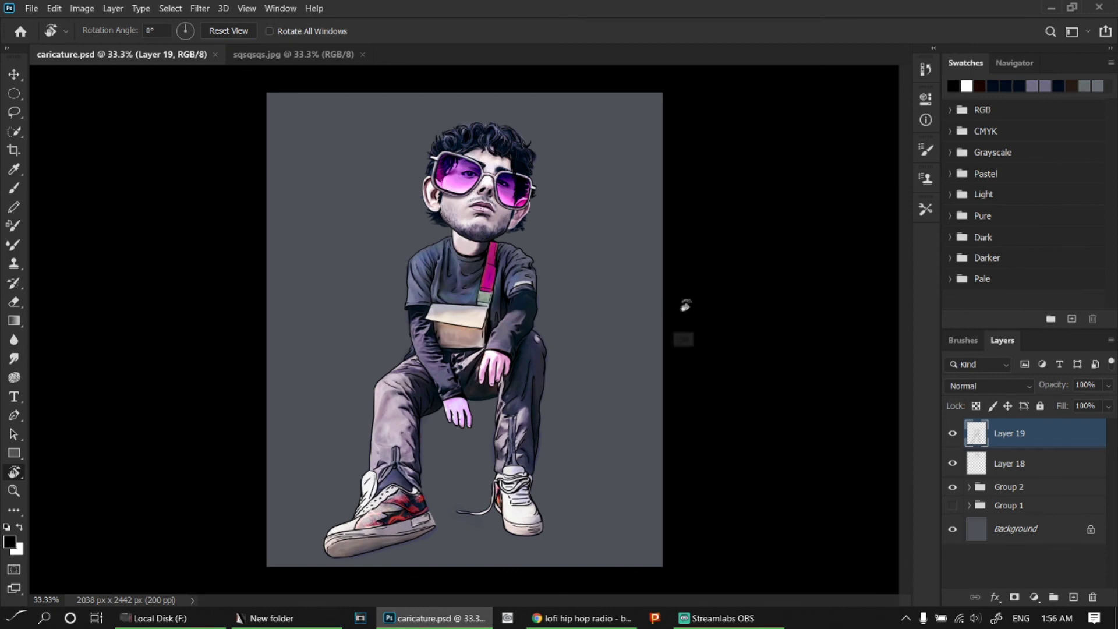
- On a new layer, draw a black stool with a straight seat bar and slanted legs
{"action": "key", "text": "ctrl+shift+n"}
{"action": "key", "text": "Return"}
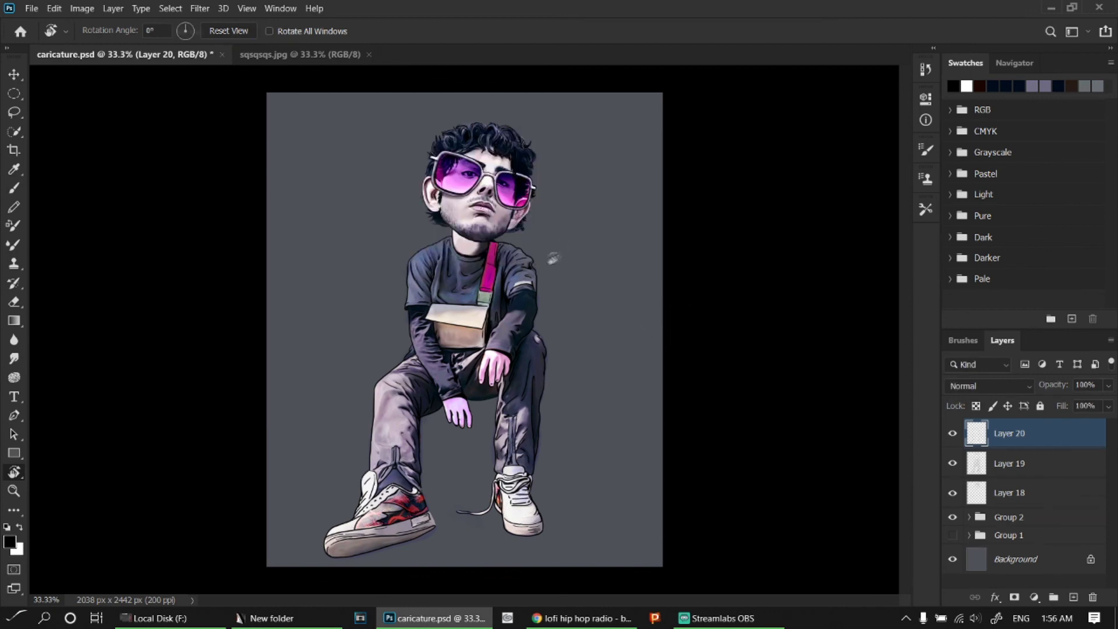
{"action": "key", "text": "b"}
{"action": "left_click_drag", "start_coordinate": [550, 241], "coordinate": [635, 242]}
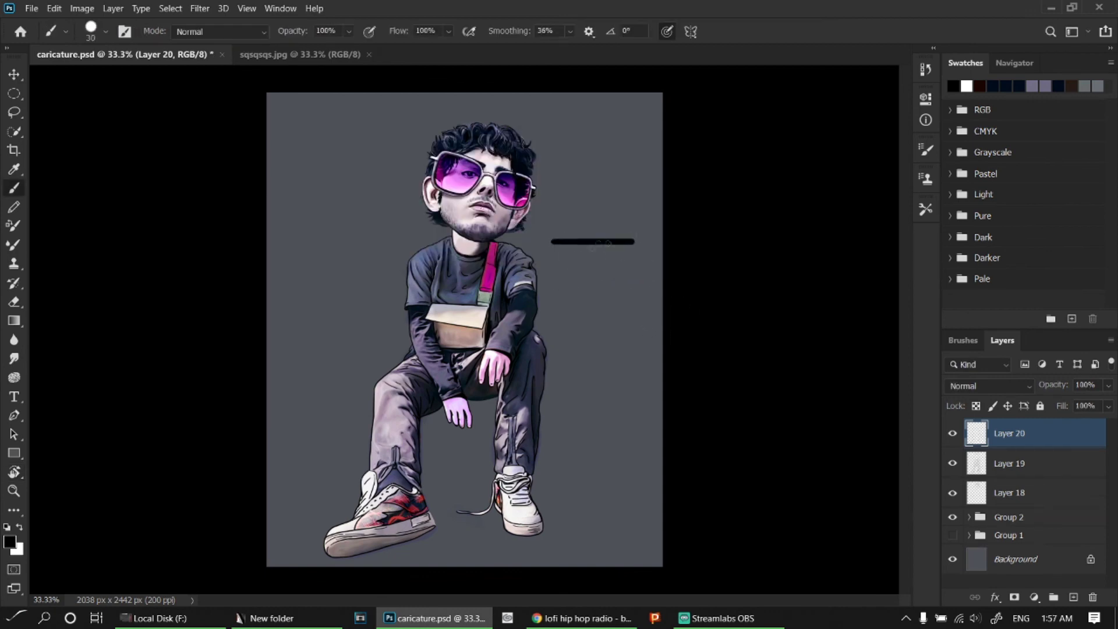
{"action": "left_click", "coordinate": [629, 338], "text": "shift"}
{"action": "left_click", "coordinate": [569, 241]}
{"action": "left_click", "coordinate": [551, 339], "text": "shift"}
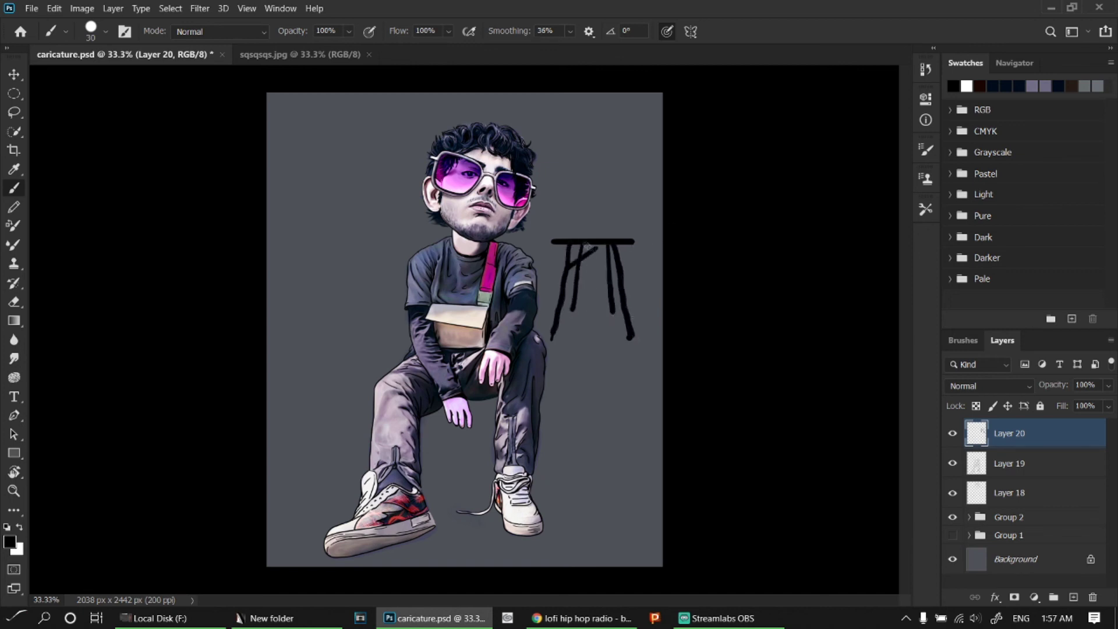
- Move the stool layer behind the character, place it under him, and erase a stray leg tip
{"action": "key", "text": "e"}
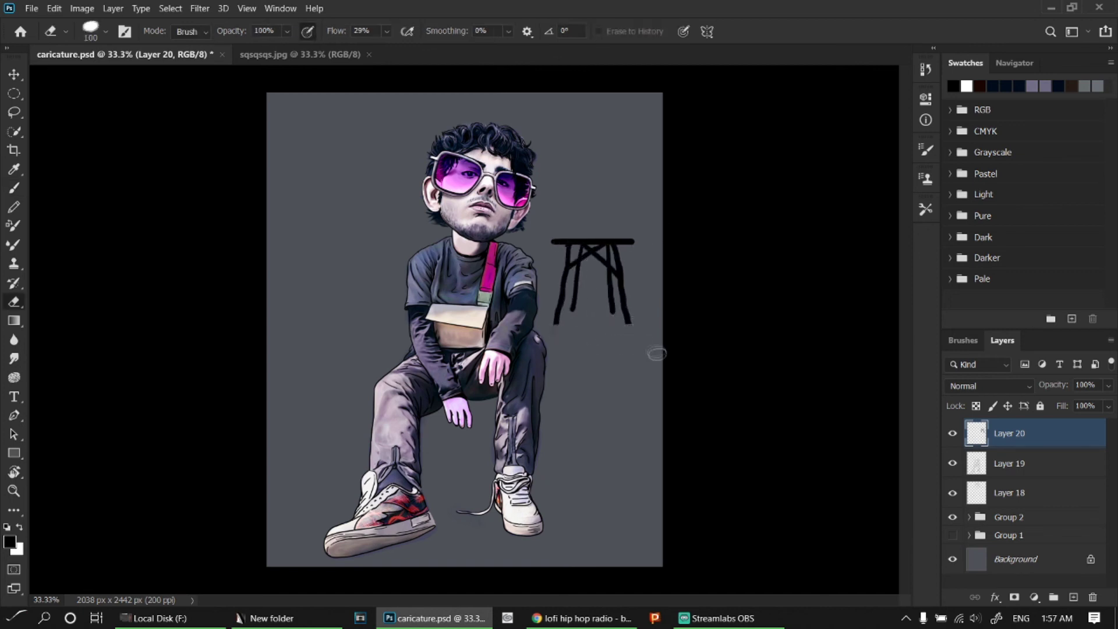
{"action": "left_click_drag", "start_coordinate": [657, 353], "coordinate": [515, 479]}
{"action": "key", "text": "ctrl+shift+bracketleft"}
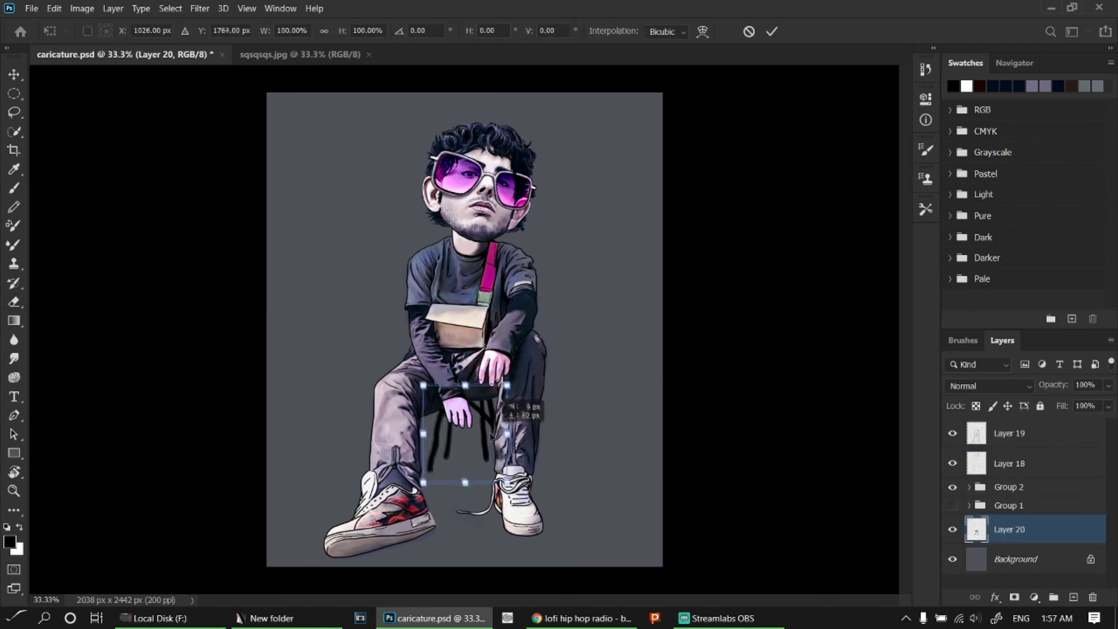
{"action": "scroll", "coordinate": [398, 471], "scroll_direction": "up", "scroll_amount": 2}
{"action": "left_click_drag", "start_coordinate": [560, 423], "coordinate": [541, 408]}
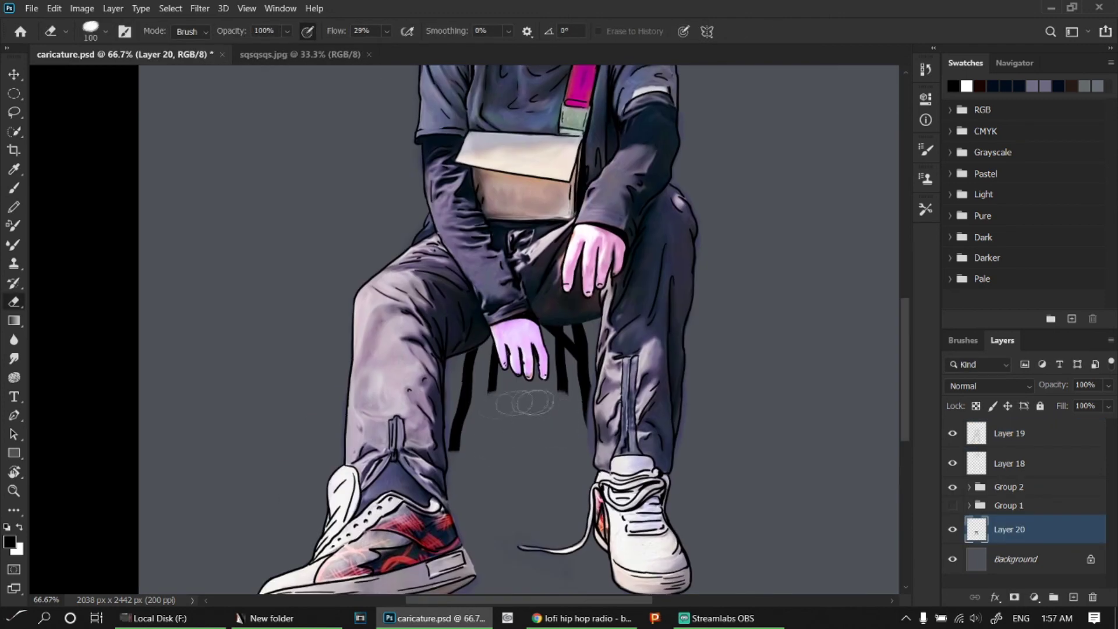
- Paint light grey highlights down the four stool legs and save the document
{"action": "key", "text": "b"}
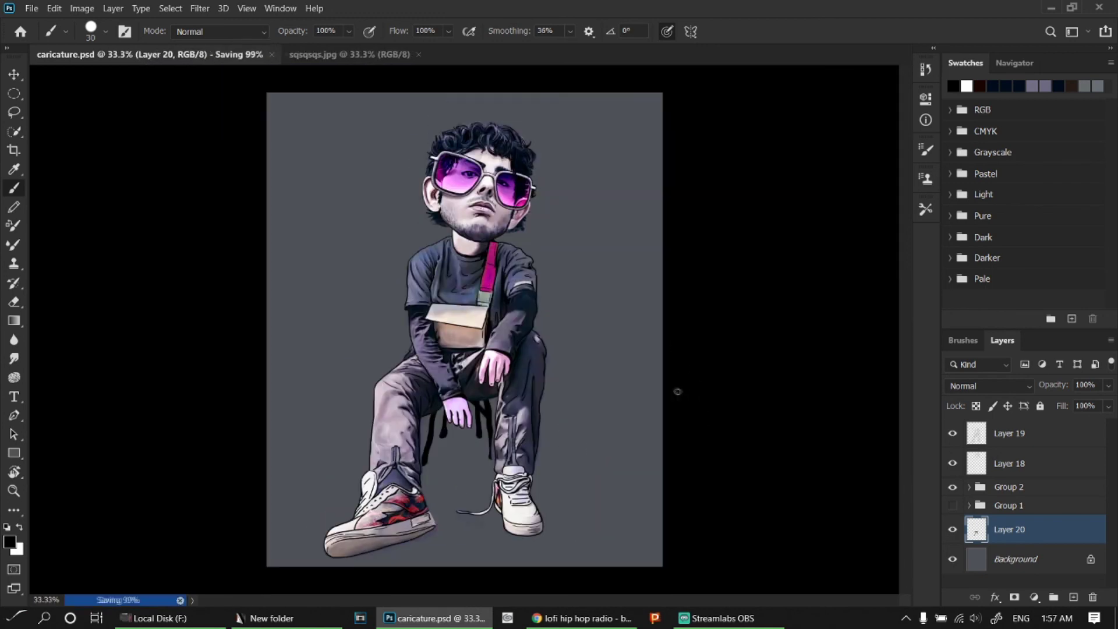
{"action": "left_click_drag", "start_coordinate": [676, 392], "coordinate": [634, 399]}
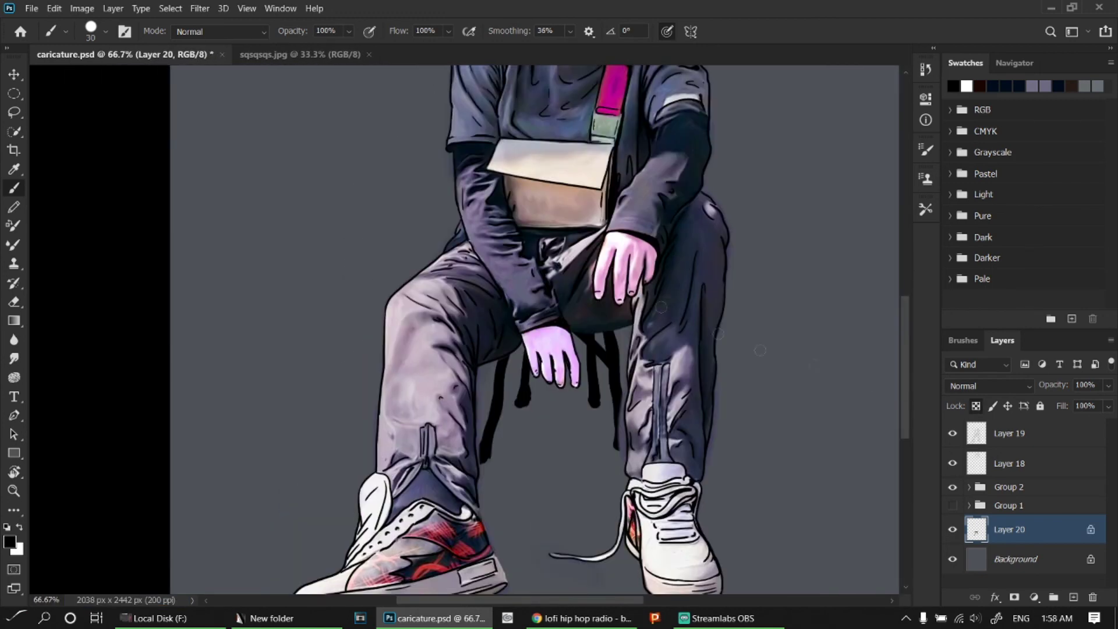
{"action": "left_click", "coordinate": [498, 351], "text": "alt"}
{"action": "left_click_drag", "start_coordinate": [498, 351], "coordinate": [484, 451]}
{"action": "left_click_drag", "start_coordinate": [524, 351], "coordinate": [524, 381]}
{"action": "left_click_drag", "start_coordinate": [589, 343], "coordinate": [594, 405]}
{"action": "left_click_drag", "start_coordinate": [613, 366], "coordinate": [615, 448]}
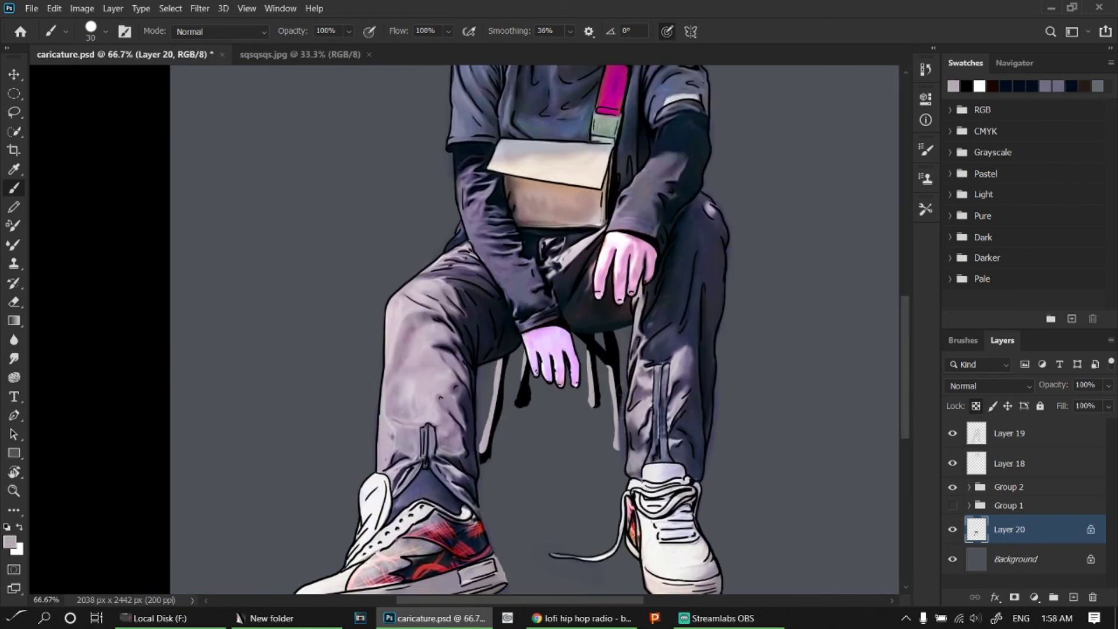
{"action": "key", "text": "ctrl+s"}
{"action": "key", "text": "ctrl+minus"}
{"action": "key", "text": "ctrl+minus"}
- Create a new layer, reset the colour to black, move Layer 21 below the stool, and save
{"action": "key", "text": "ctrl+shift+n"}
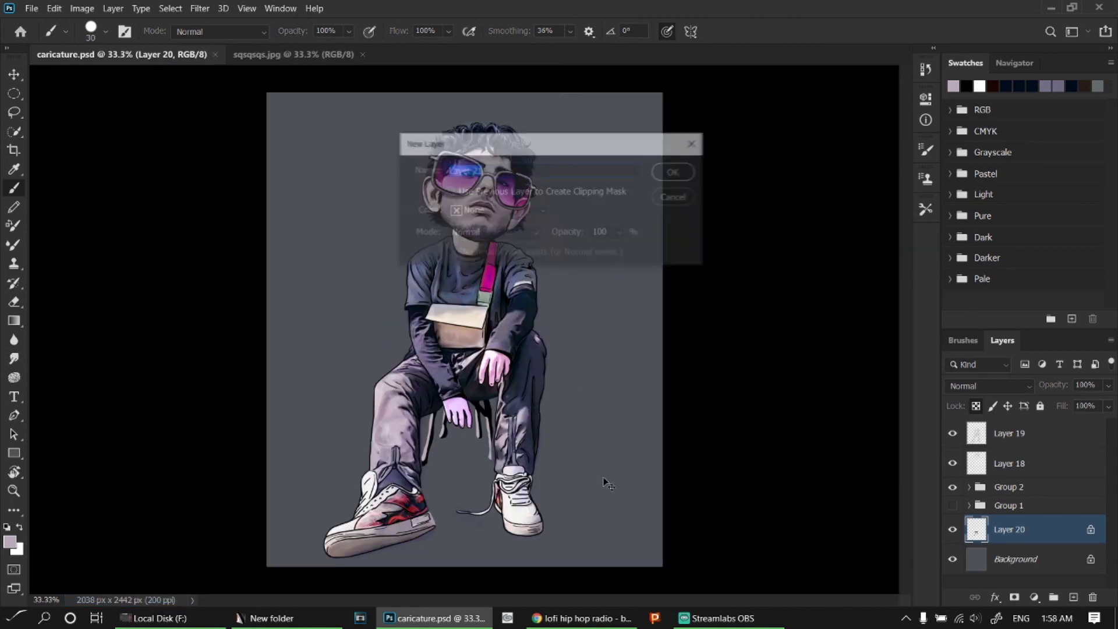
{"action": "key", "text": "Return"}
{"action": "key", "text": "d"}
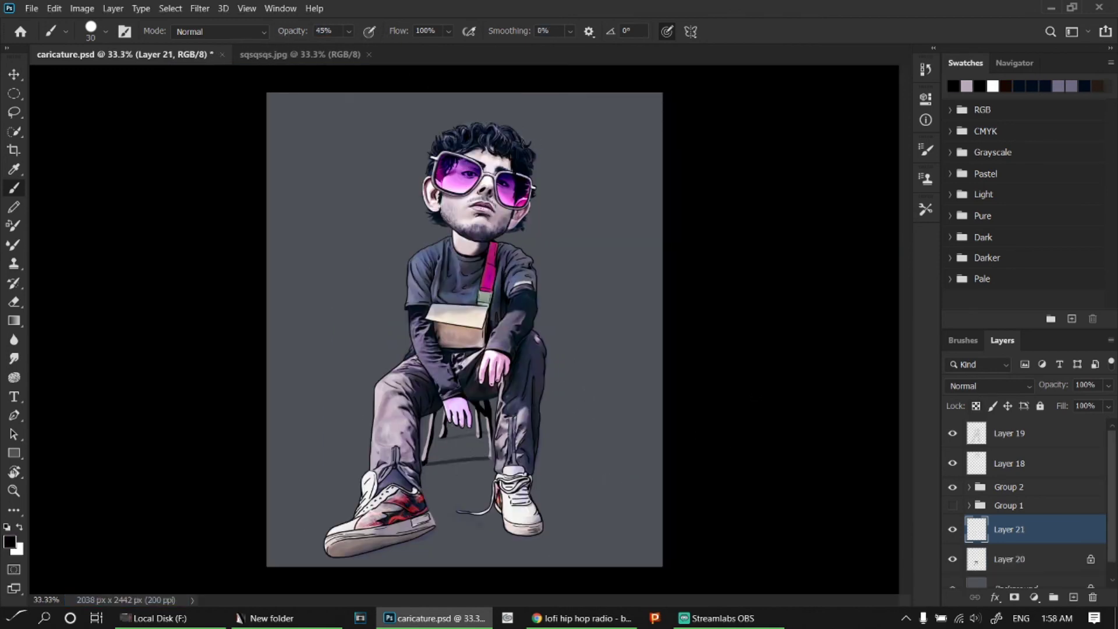
{"action": "left_click_drag", "start_coordinate": [1023, 572], "coordinate": [1023, 575]}
{"action": "key", "text": "ctrl+s"}
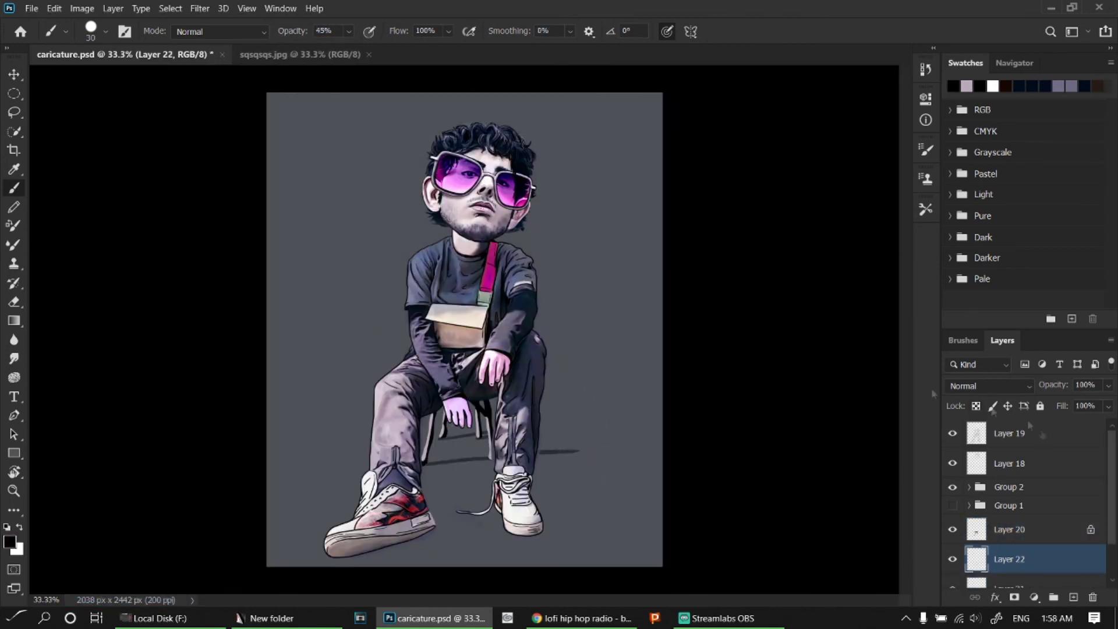
- Load the character's outline as a selection and target the shadow layer Layer 22
{"action": "left_click", "coordinate": [953, 487]}
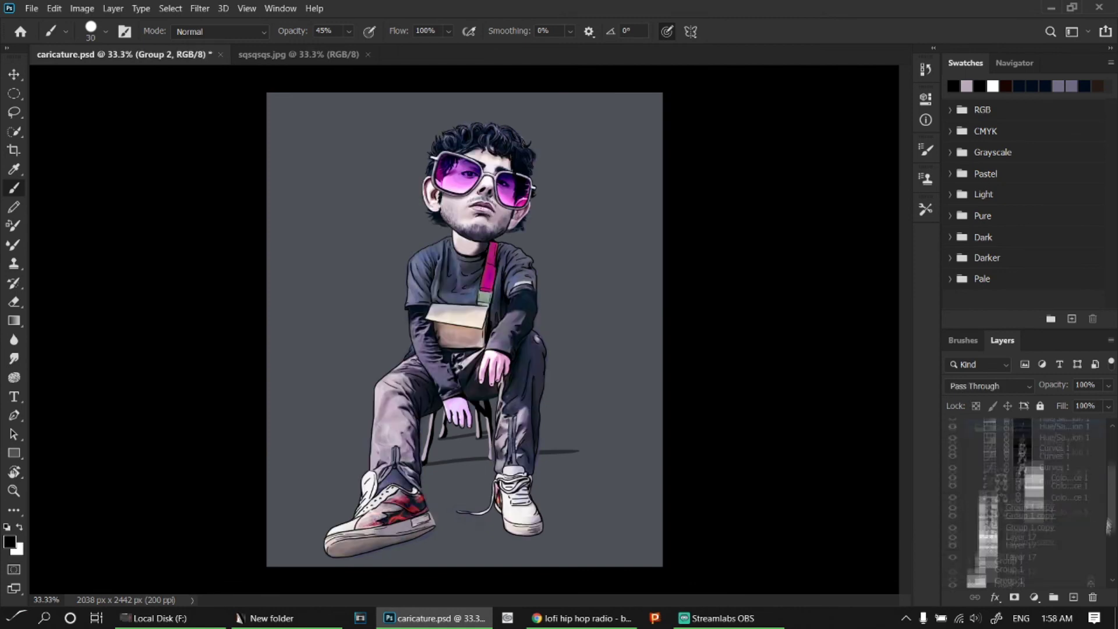
{"action": "scroll", "coordinate": [1025, 501], "scroll_direction": "down", "scroll_amount": 3}
{"action": "scroll", "coordinate": [1108, 491], "scroll_direction": "up", "scroll_amount": 3}
{"action": "left_click", "coordinate": [969, 487]}
{"action": "left_click", "coordinate": [1009, 559]}
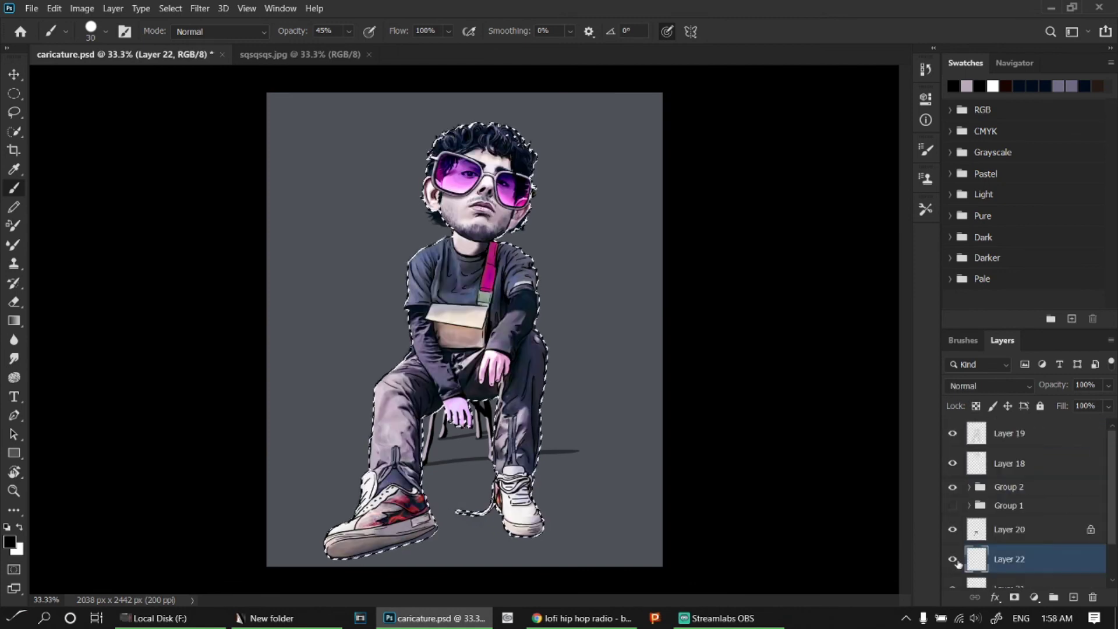
- Skew, perspective-distort and warp the black silhouette into a shadow lying on the floor
{"action": "key", "text": "ctrl+t"}
{"action": "mouse_move", "coordinate": [675, 110]}
{"action": "left_mouse_down"}
{"action": "mouse_move", "coordinate": [636, 194]}
{"action": "mouse_move", "coordinate": [559, 210]}
{"action": "mouse_move", "coordinate": [631, 378]}
{"action": "left_mouse_up"}
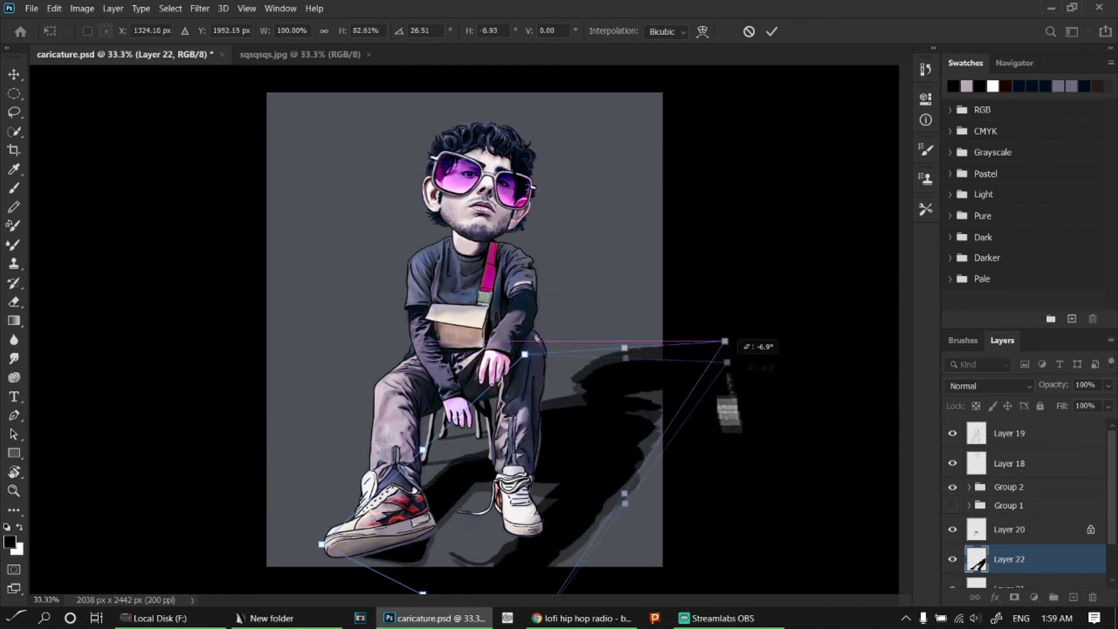
{"action": "right_click", "coordinate": [564, 203]}
{"action": "left_click", "coordinate": [589, 285]}
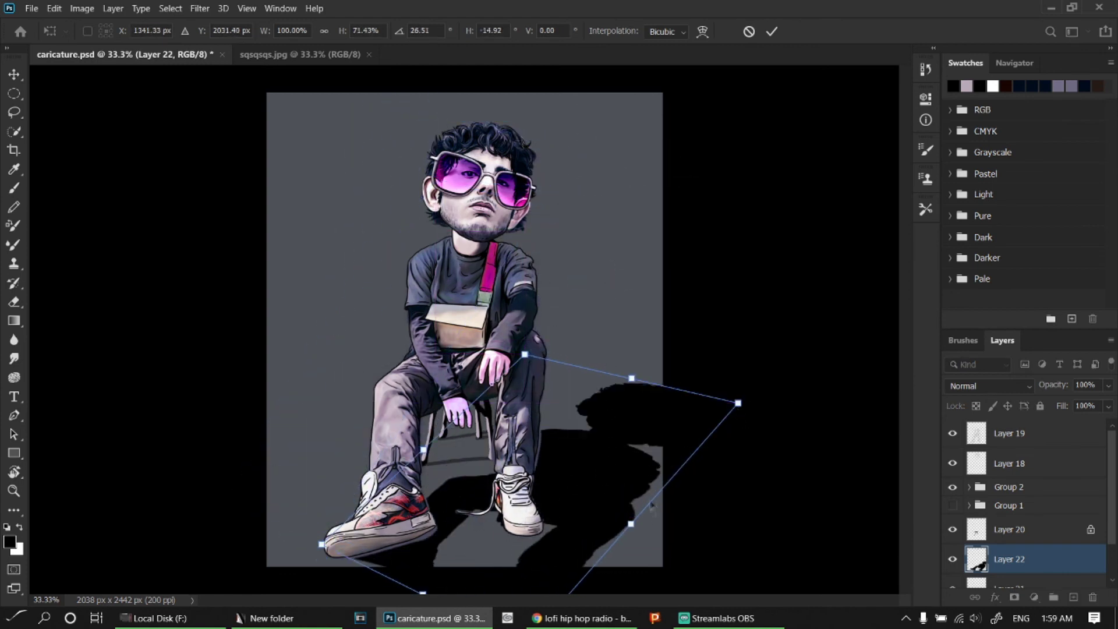
{"action": "mouse_move", "coordinate": [737, 403]}
{"action": "left_mouse_down"}
{"action": "mouse_move", "coordinate": [804, 329]}
{"action": "mouse_move", "coordinate": [739, 387]}
{"action": "left_mouse_up"}
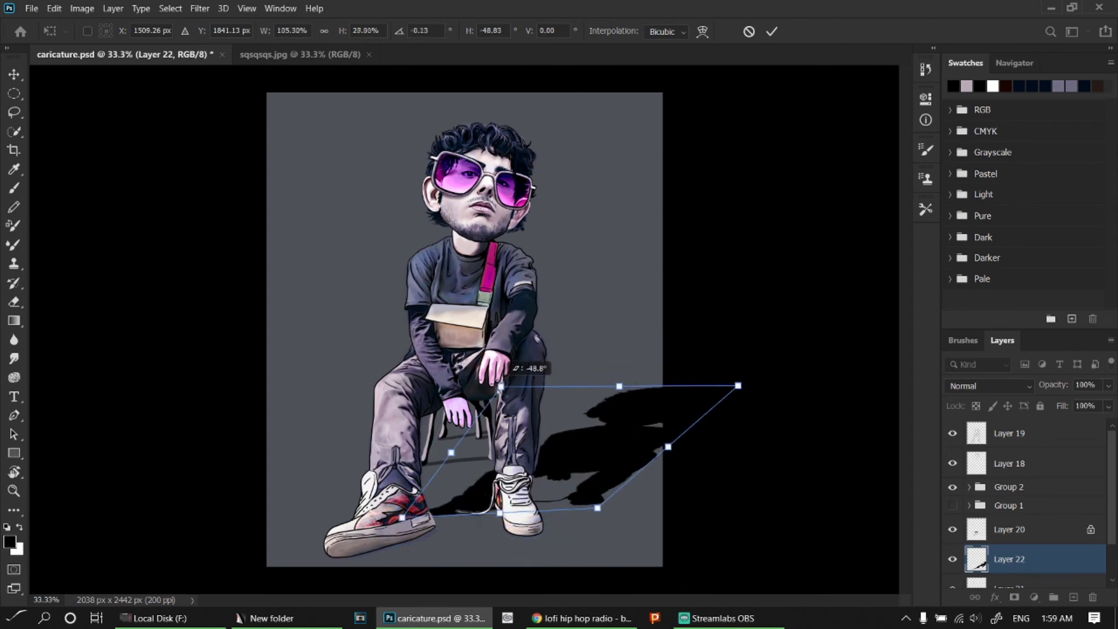
{"action": "left_click_drag", "start_coordinate": [582, 442], "coordinate": [556, 460]}
{"action": "right_click", "coordinate": [567, 488]}
{"action": "left_click", "coordinate": [600, 269]}
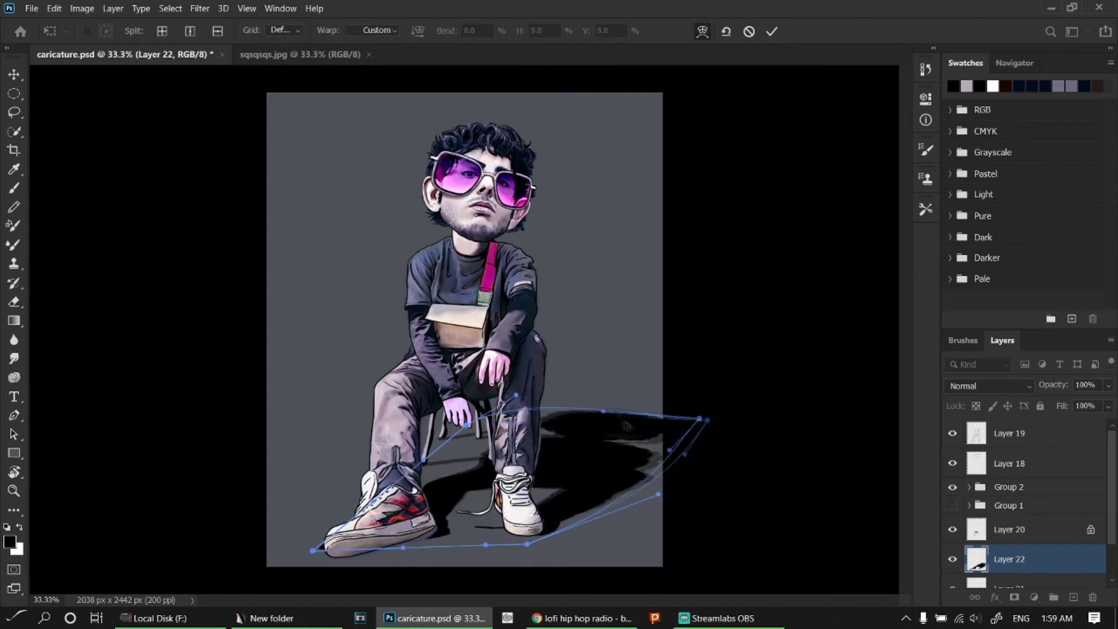
{"action": "mouse_move", "coordinate": [626, 426]}
{"action": "left_mouse_down"}
{"action": "mouse_move", "coordinate": [577, 402]}
{"action": "mouse_move", "coordinate": [641, 410]}
{"action": "left_mouse_up"}
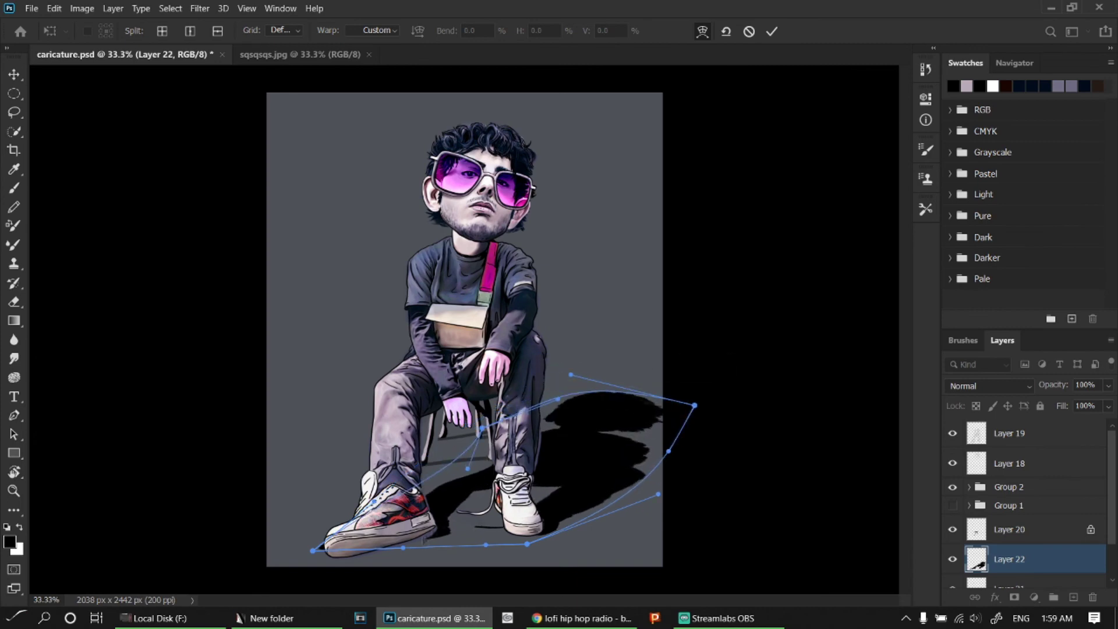
- Set the shadow layer's opacity to 62% and commit the warped shadow
{"action": "left_click_drag", "start_coordinate": [1048, 384], "coordinate": [1019, 391]}
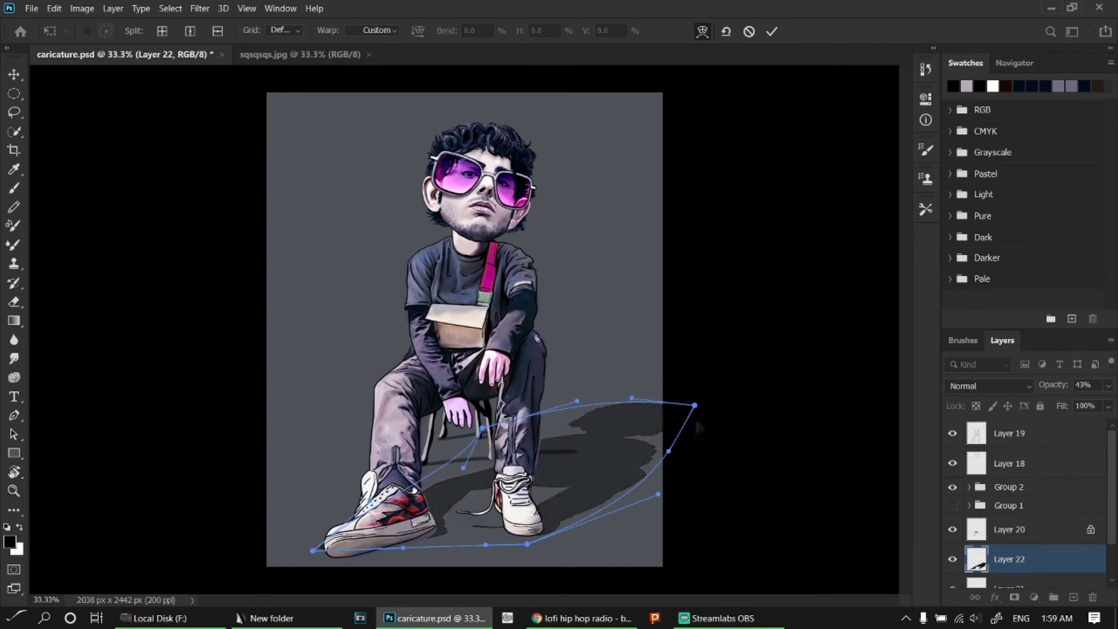
{"action": "left_click_drag", "start_coordinate": [611, 477], "coordinate": [608, 478]}
{"action": "left_click_drag", "start_coordinate": [1051, 385], "coordinate": [1067, 388]}
{"action": "key", "text": "Return"}
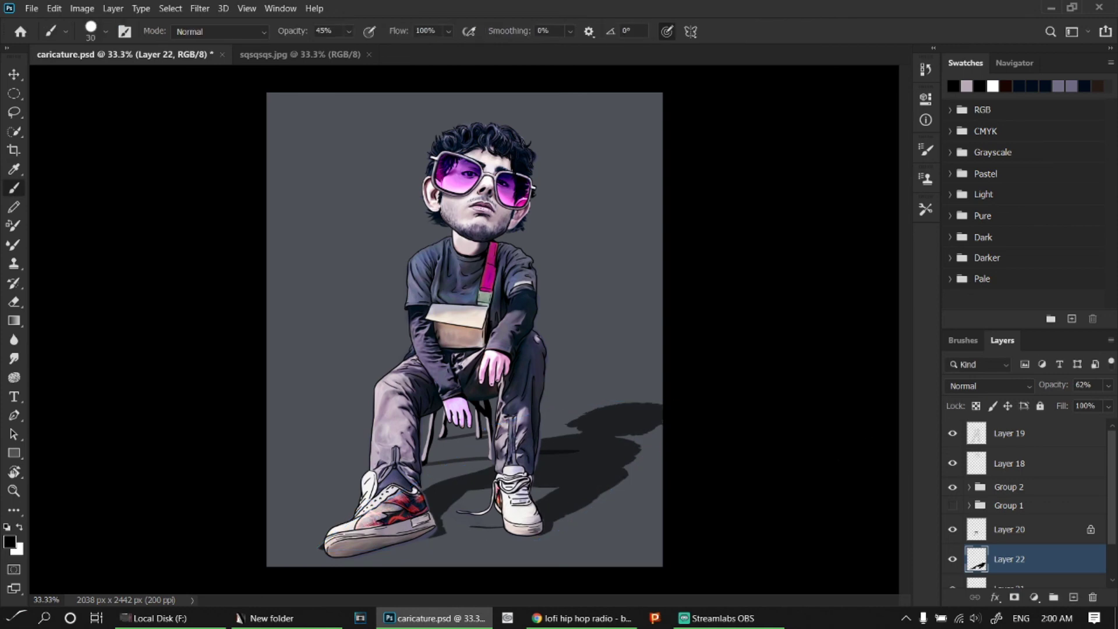
- Zoom in on the shoes and cast shadow, then select Layer 22 with the eraser
{"action": "key", "text": "v"}
{"action": "left_click", "coordinate": [438, 543]}
{"action": "key", "text": "ctrl+plus"}
{"action": "key", "text": "ctrl+plus"}
{"action": "scroll", "coordinate": [587, 310], "scroll_direction": "down", "scroll_amount": 7}
{"action": "scroll", "coordinate": [587, 310], "scroll_direction": "left", "scroll_amount": 3}
{"action": "key", "text": "b"}
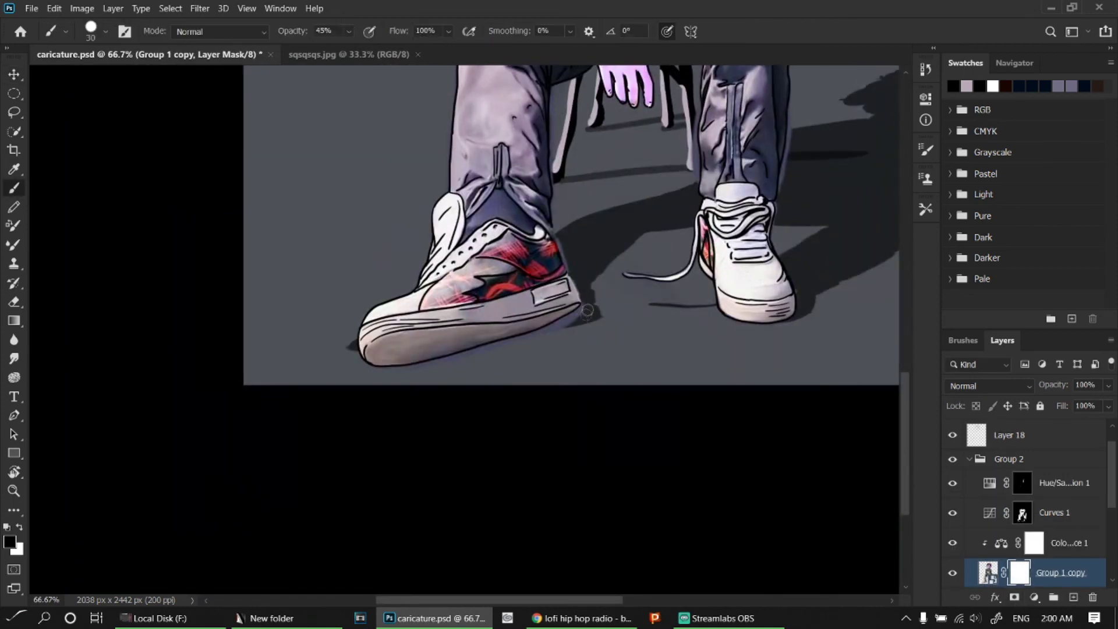
{"action": "left_click_drag", "start_coordinate": [759, 363], "coordinate": [605, 407]}
{"action": "scroll", "coordinate": [1024, 513], "scroll_direction": "down", "scroll_amount": 1}
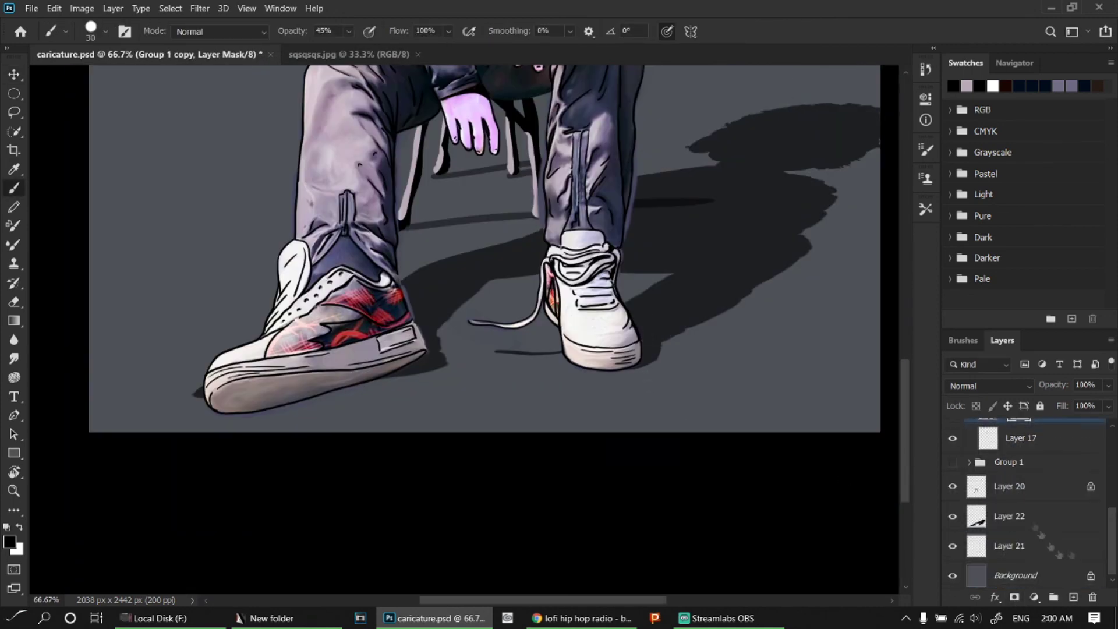
{"action": "left_click", "coordinate": [1010, 515]}
{"action": "key", "text": "e"}
{"action": "left_click_drag", "start_coordinate": [578, 332], "coordinate": [403, 490]}
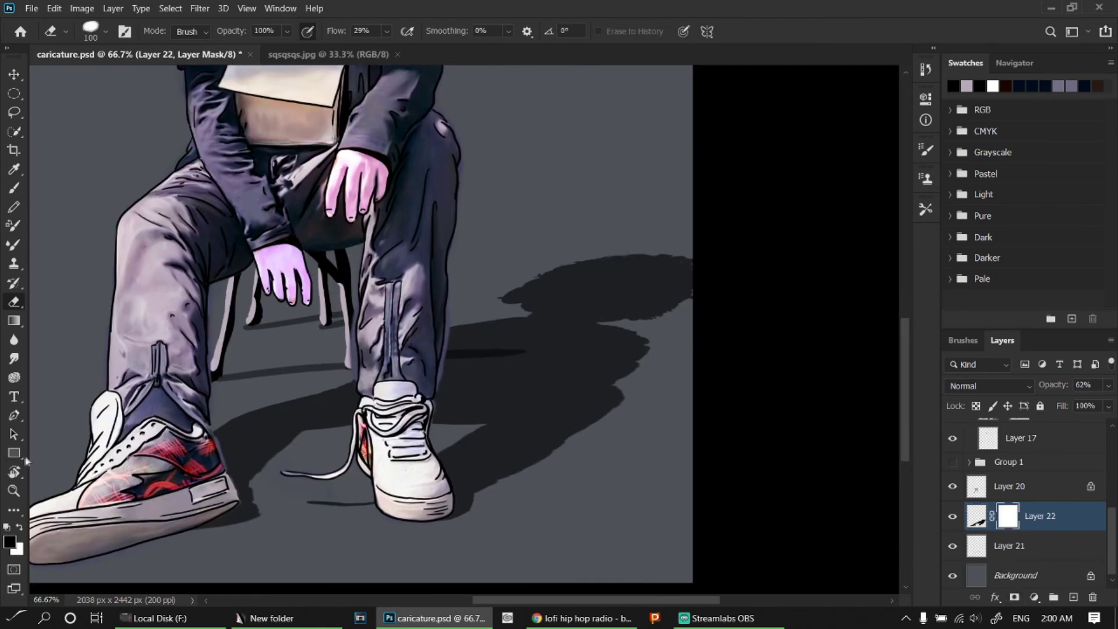
- Fade out the far end of the shadow with a gradient, then zoom out
{"action": "left_click", "coordinate": [14, 320]}
{"action": "left_click_drag", "start_coordinate": [606, 397], "coordinate": [702, 259]}
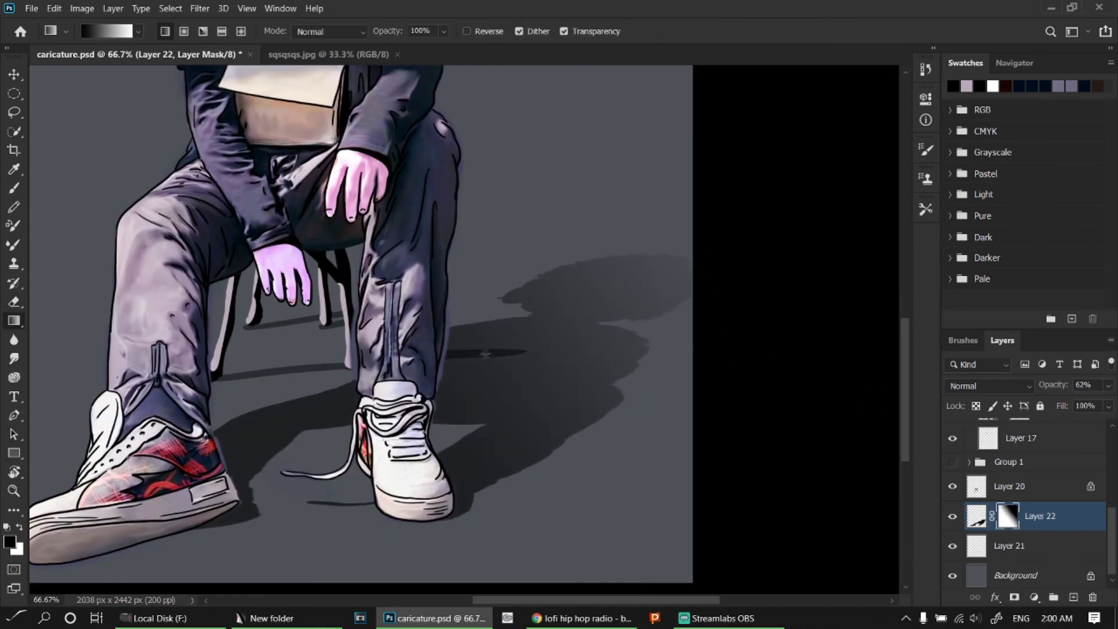
{"action": "key", "text": "e"}
{"action": "left_click", "coordinate": [485, 353], "text": "ctrl"}
{"action": "left_click_drag", "start_coordinate": [485, 353], "coordinate": [704, 376]}
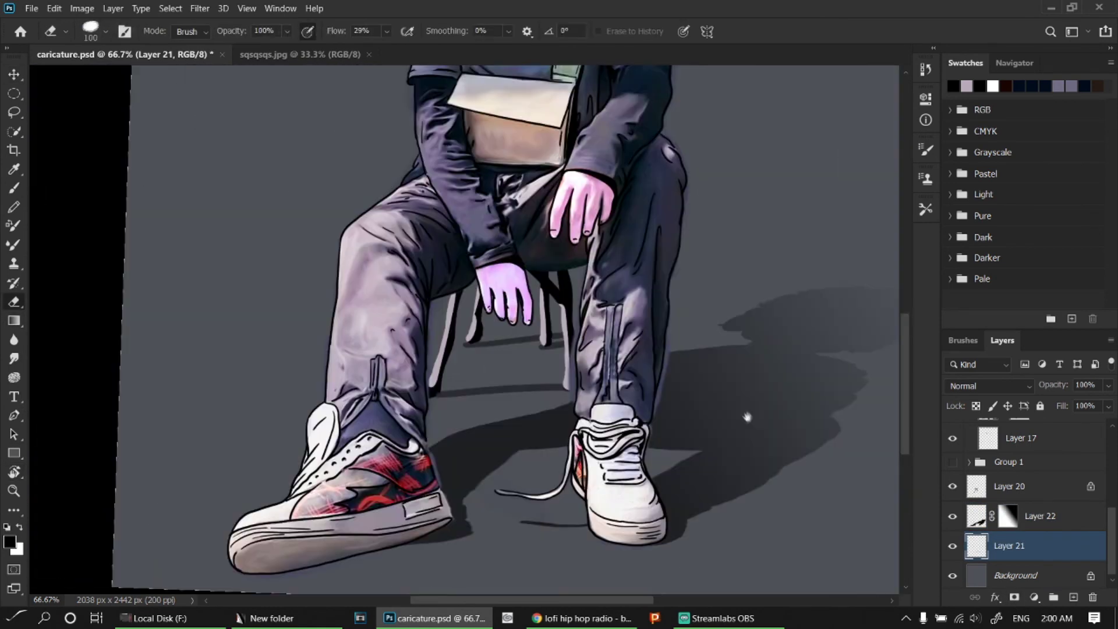
{"action": "key", "text": "ctrl+minus"}
{"action": "key", "text": "ctrl+minus"}
{"action": "key", "text": "ctrl+minus"}
- Select the cast shadow Layer 22 and run a quick Free Transform on it
{"action": "key", "text": "v"}
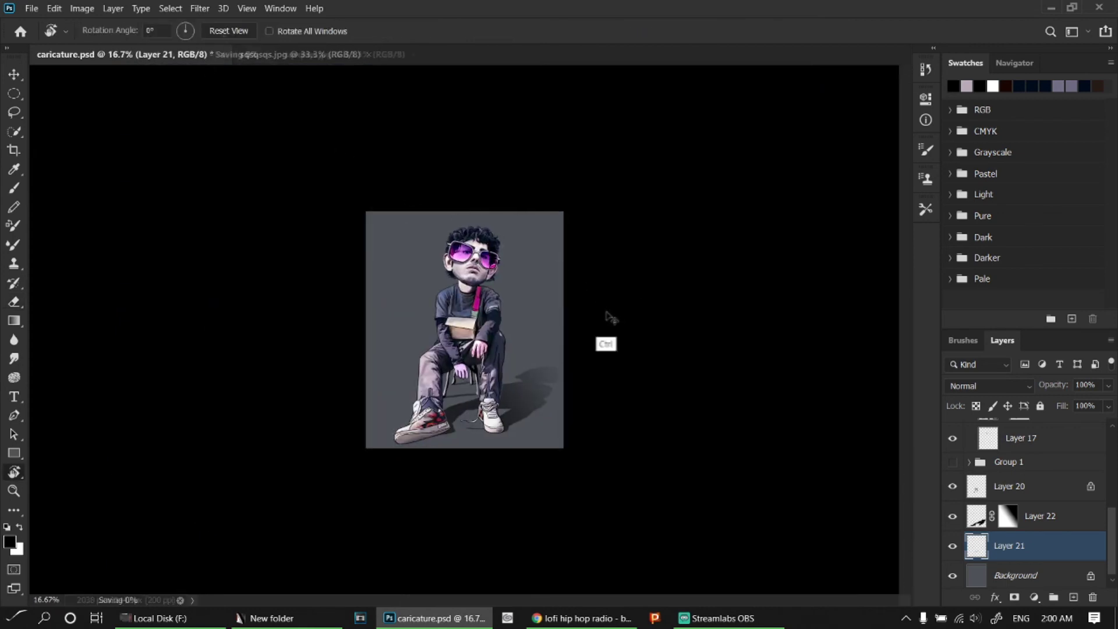
{"action": "key", "text": "alt+bracketright"}
{"action": "key", "text": "ctrl+t"}
{"action": "key", "text": "Return"}
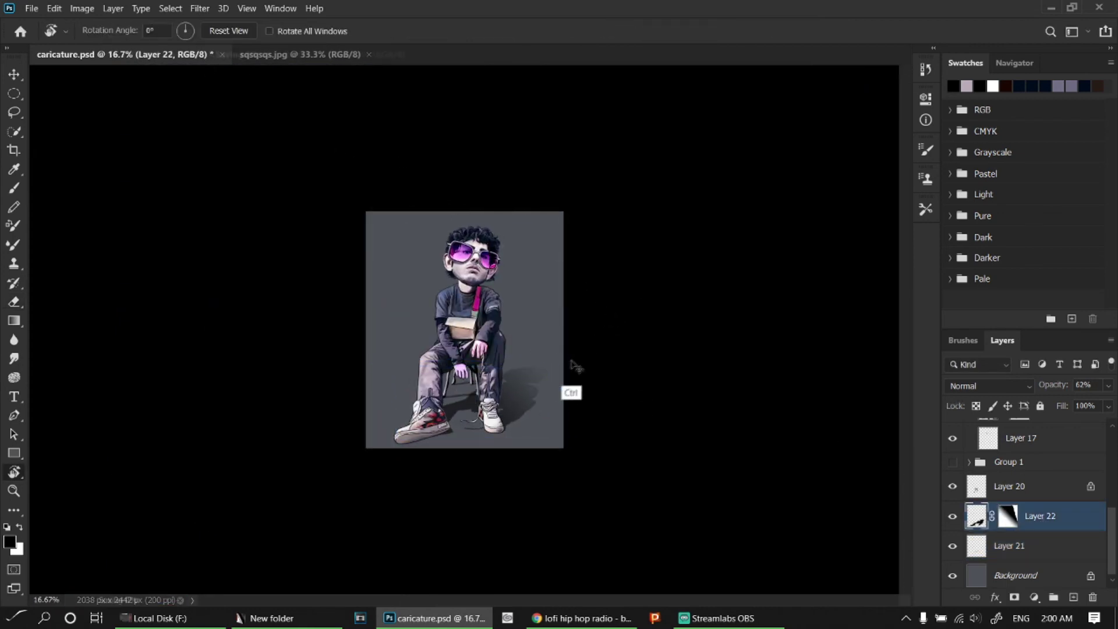
{"action": "key", "text": "ctrl+plus"}
{"action": "key", "text": "e"}
- Create a new shadow layer and pick a large soft brush to paint a dark spot
{"action": "key", "text": "ctrl+shift+n"}
{"action": "key", "text": "Return"}
{"action": "key", "text": "b"}
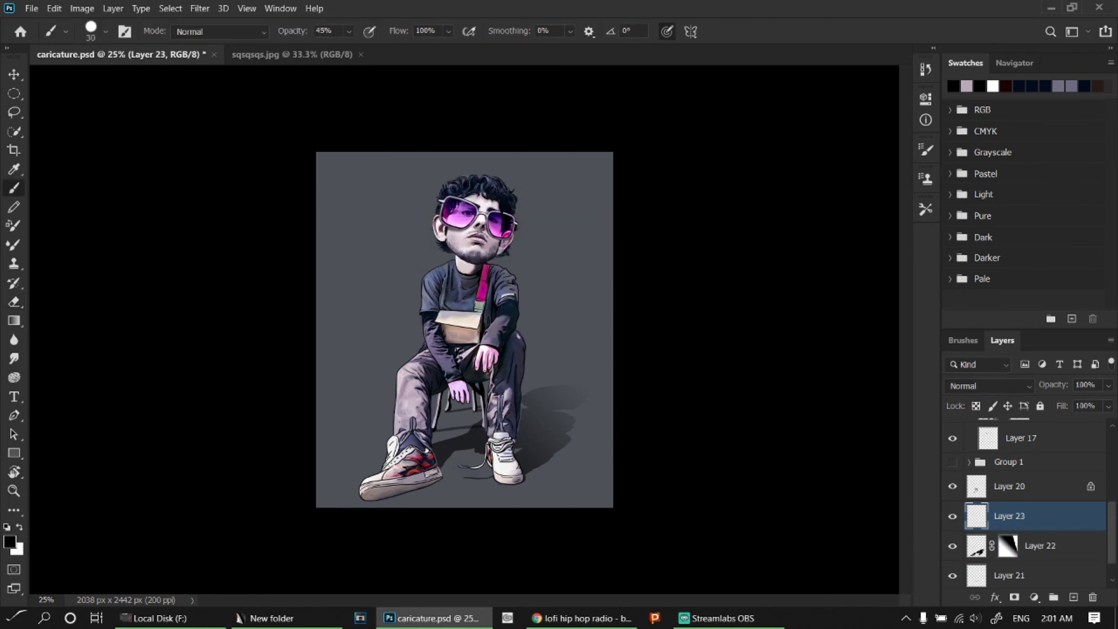
{"action": "right_click", "coordinate": [551, 301]}
{"action": "left_click", "coordinate": [536, 299]}
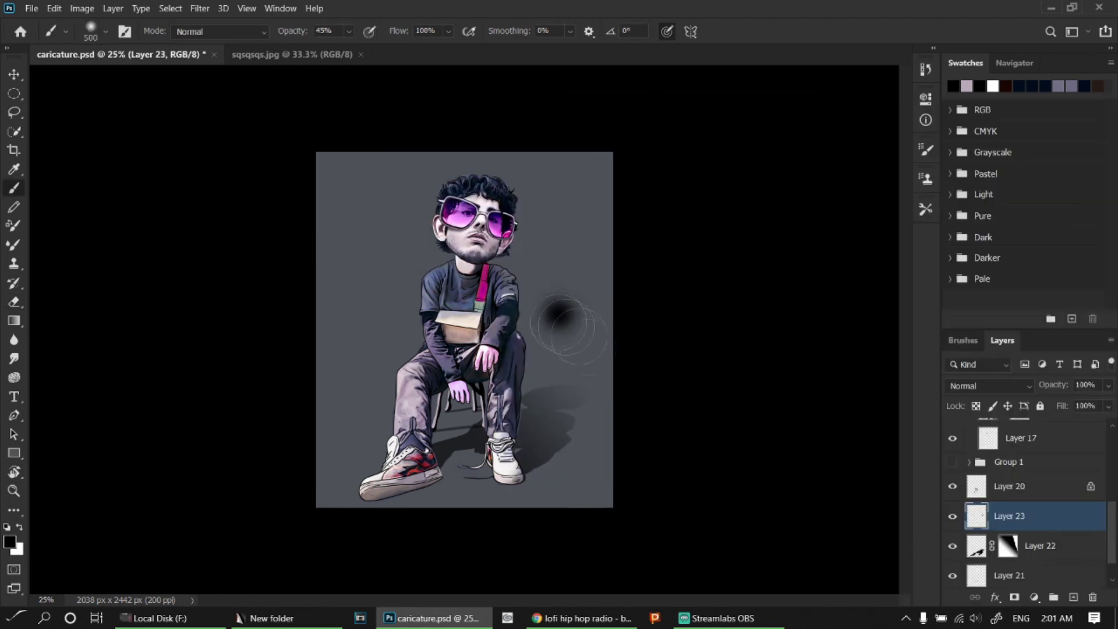
- Distort the dark spot into a wide trapezoid shadow fanning lower left, and lower its opacity
{"action": "key", "text": "ctrl+t"}
{"action": "mouse_move", "coordinate": [517, 355]}
{"action": "left_mouse_down"}
{"action": "mouse_move", "coordinate": [319, 553]}
{"action": "mouse_move", "coordinate": [316, 512]}
{"action": "left_mouse_up"}
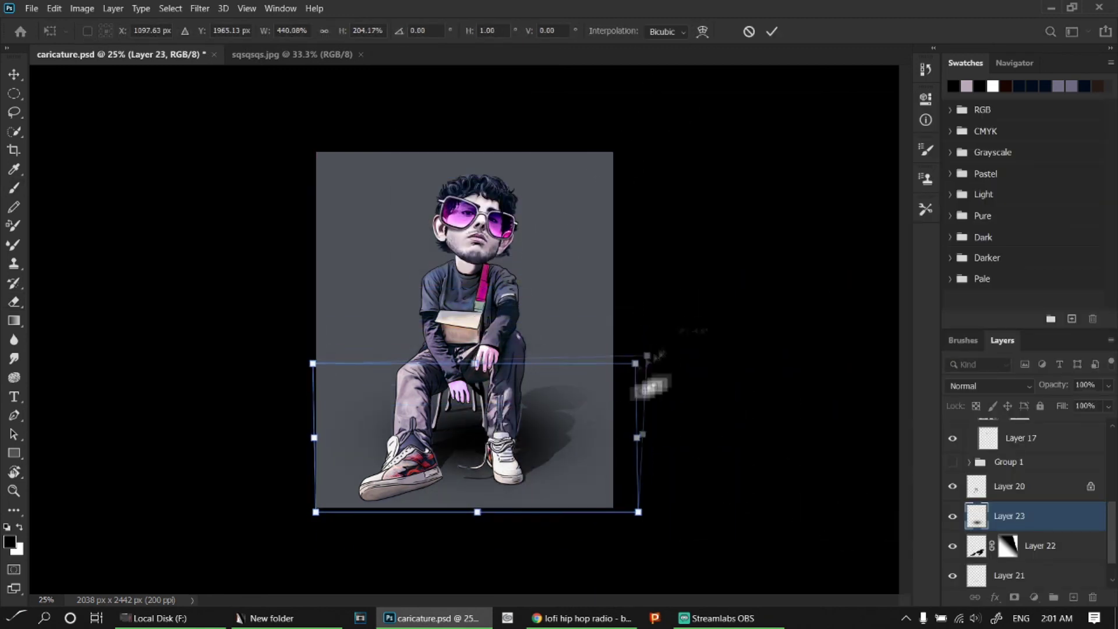
{"action": "left_click_drag", "start_coordinate": [641, 378], "coordinate": [695, 338]}
{"action": "left_click_drag", "start_coordinate": [318, 379], "coordinate": [287, 330]}
{"action": "left_click_drag", "start_coordinate": [316, 512], "coordinate": [202, 552]}
{"action": "left_click_drag", "start_coordinate": [287, 330], "coordinate": [407, 385]}
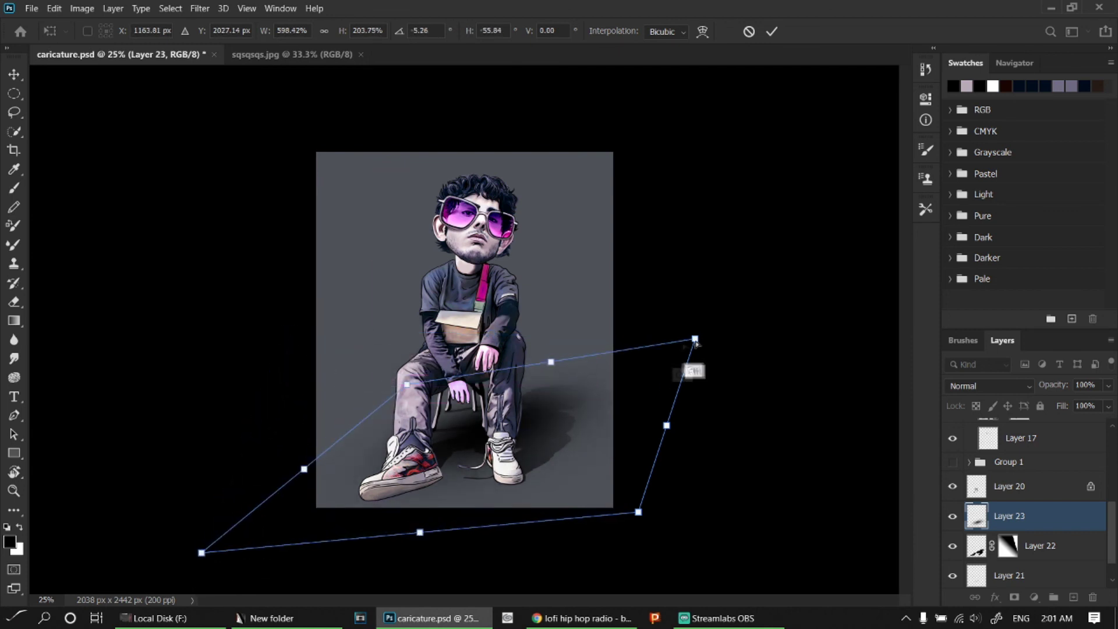
{"action": "left_click_drag", "start_coordinate": [694, 338], "coordinate": [634, 357]}
{"action": "left_click_drag", "start_coordinate": [638, 512], "coordinate": [614, 524]}
{"action": "key", "text": "Return"}
{"action": "key", "text": "b"}
{"action": "left_click_drag", "start_coordinate": [1054, 385], "coordinate": [1027, 390]}
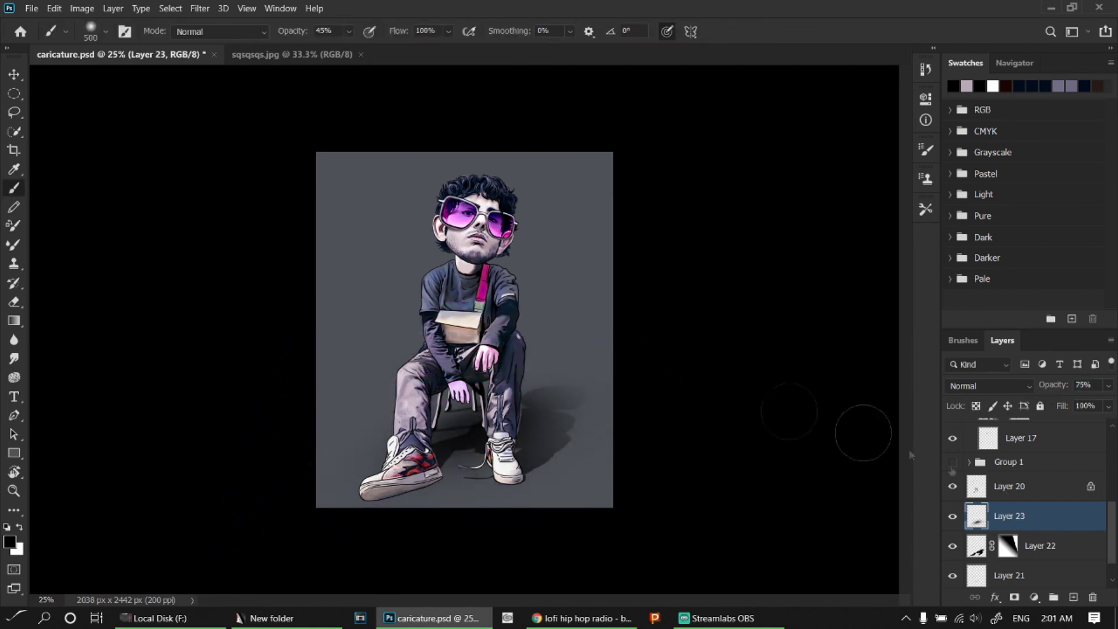
- Apply a Gaussian Blur to the original cast shadow Layer 22
{"action": "key", "text": "v"}
{"action": "left_click", "coordinate": [1040, 546]}
{"action": "left_click", "coordinate": [200, 8]}
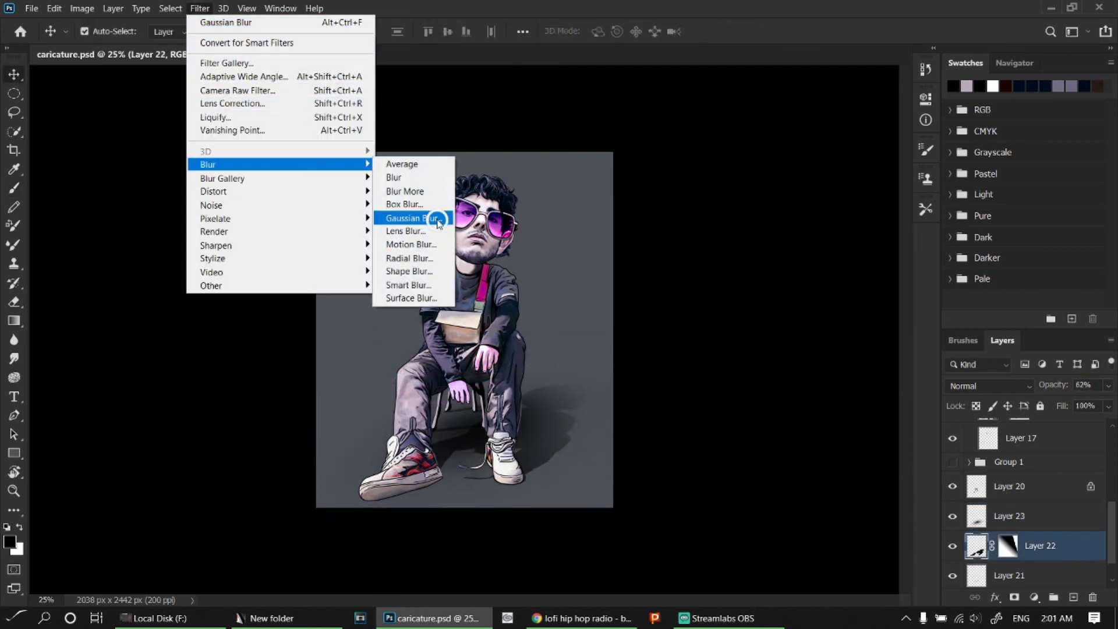
{"action": "left_click", "coordinate": [437, 218]}
{"action": "key", "text": "Return"}
- Stretch the cast shadow's bottom corner outward and adjust the shadow area near the shoes
{"action": "key", "text": "ctrl+t"}
{"action": "left_click_drag", "start_coordinate": [598, 489], "coordinate": [594, 497]}
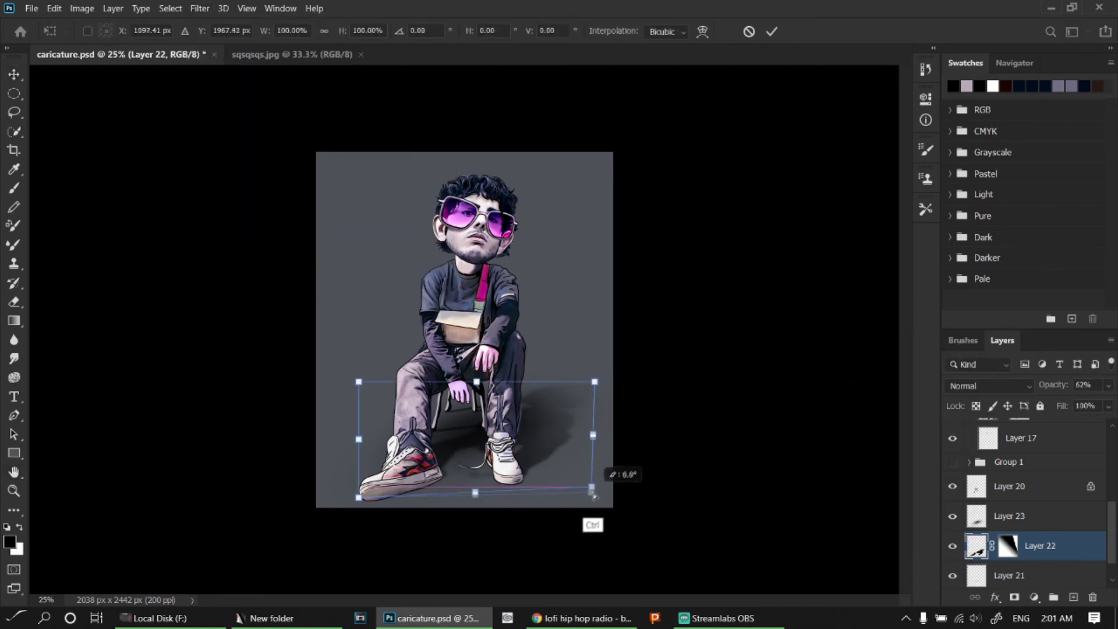
{"action": "key", "text": "Return"}
{"action": "scroll", "coordinate": [450, 490], "scroll_direction": "up", "scroll_amount": 3}
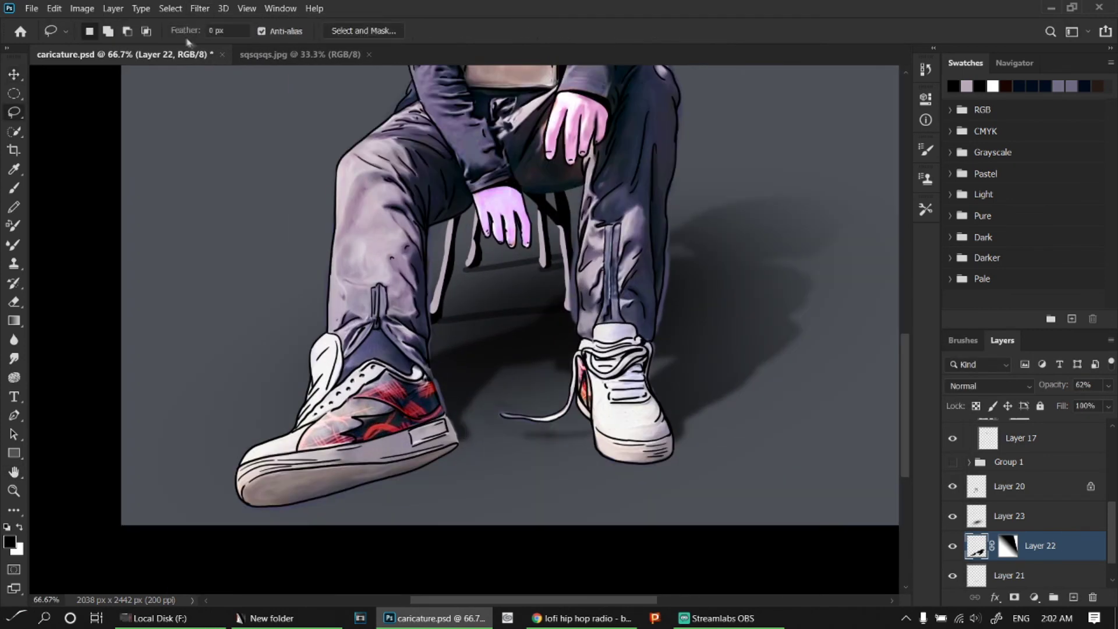
{"action": "left_click_drag", "start_coordinate": [554, 403], "coordinate": [575, 439]}
{"action": "key", "text": "ctrl+t"}
{"action": "key", "text": "Return"}
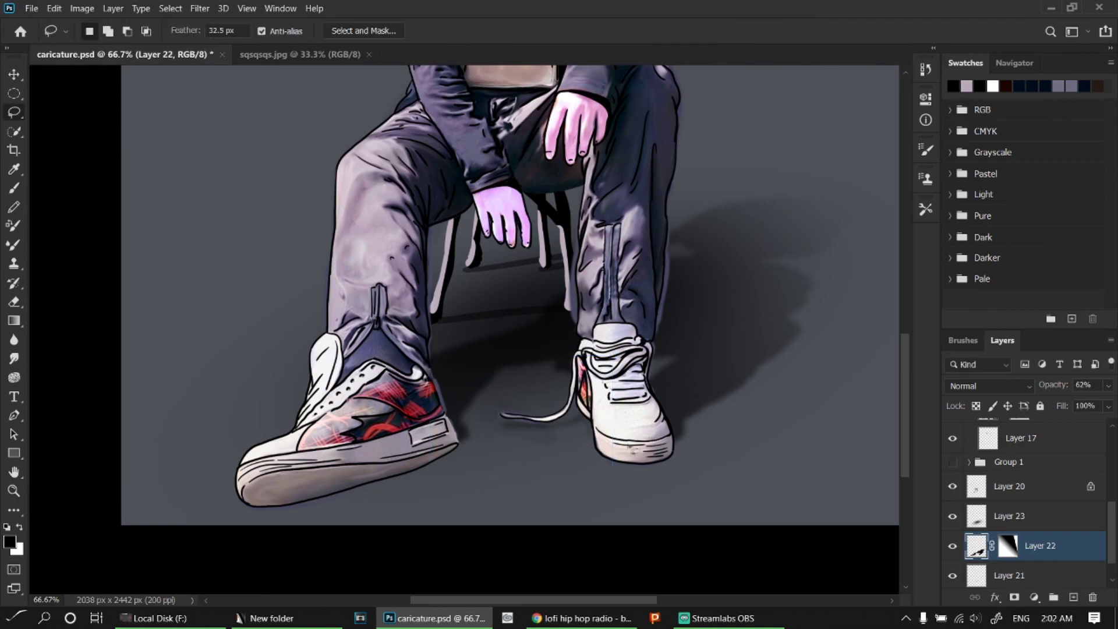
{"action": "left_click", "coordinate": [1025, 434]}
- Target the Group 1 copy mask and toggle the figure copy to compare, fitting the view
{"action": "left_click", "coordinate": [1019, 439]}
{"action": "scroll", "coordinate": [489, 431], "scroll_direction": "up", "scroll_amount": 2}
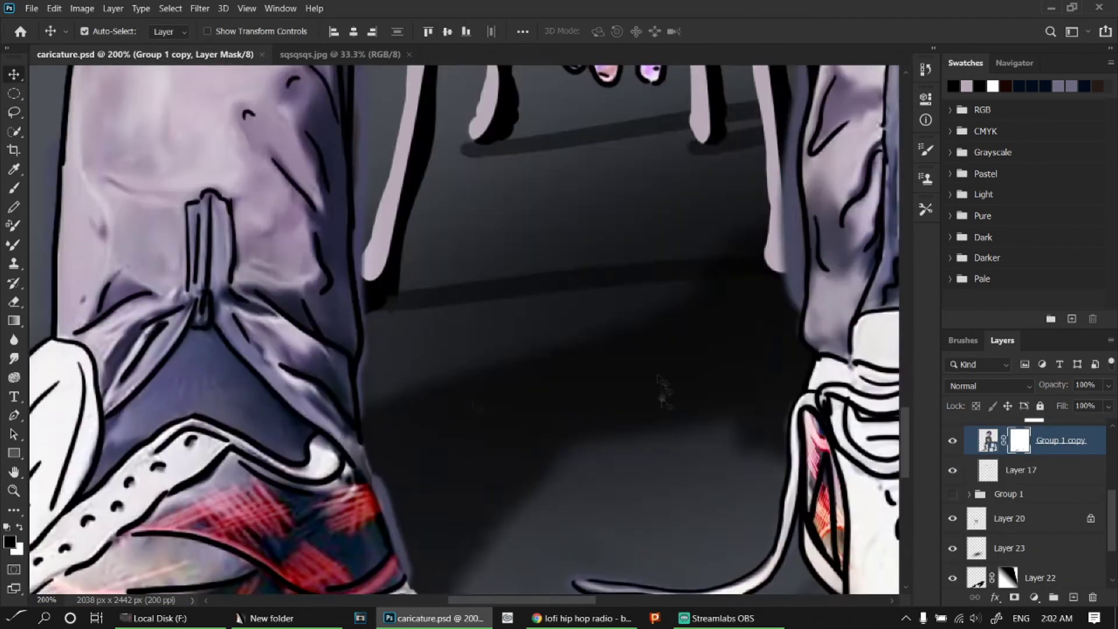
{"action": "key", "text": "b"}
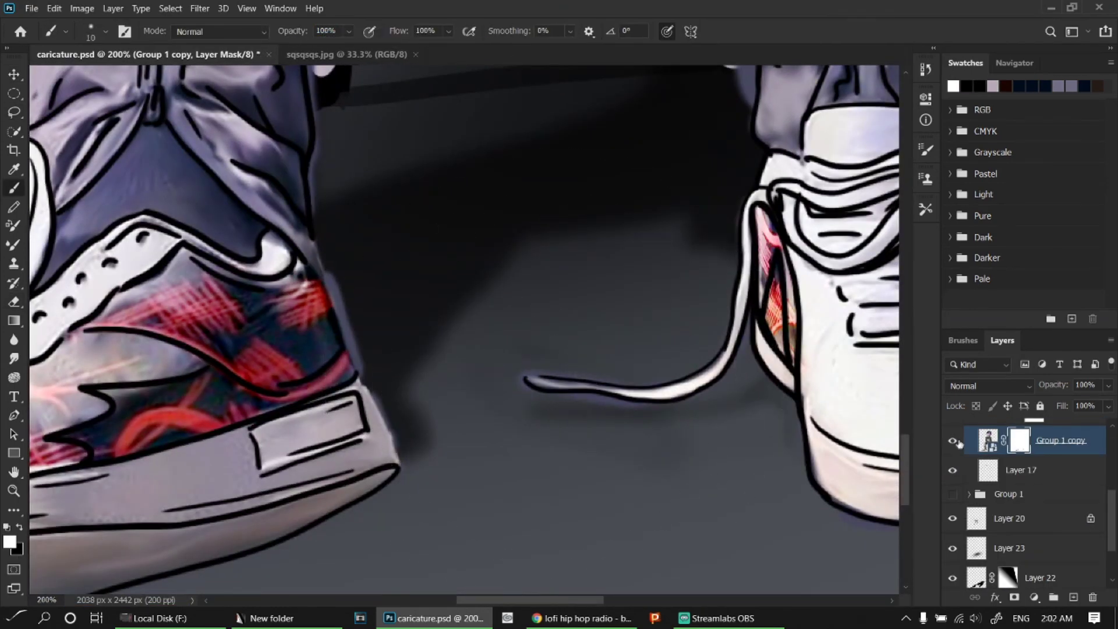
{"action": "double_click", "coordinate": [953, 441]}
{"action": "double_click", "coordinate": [953, 440]}
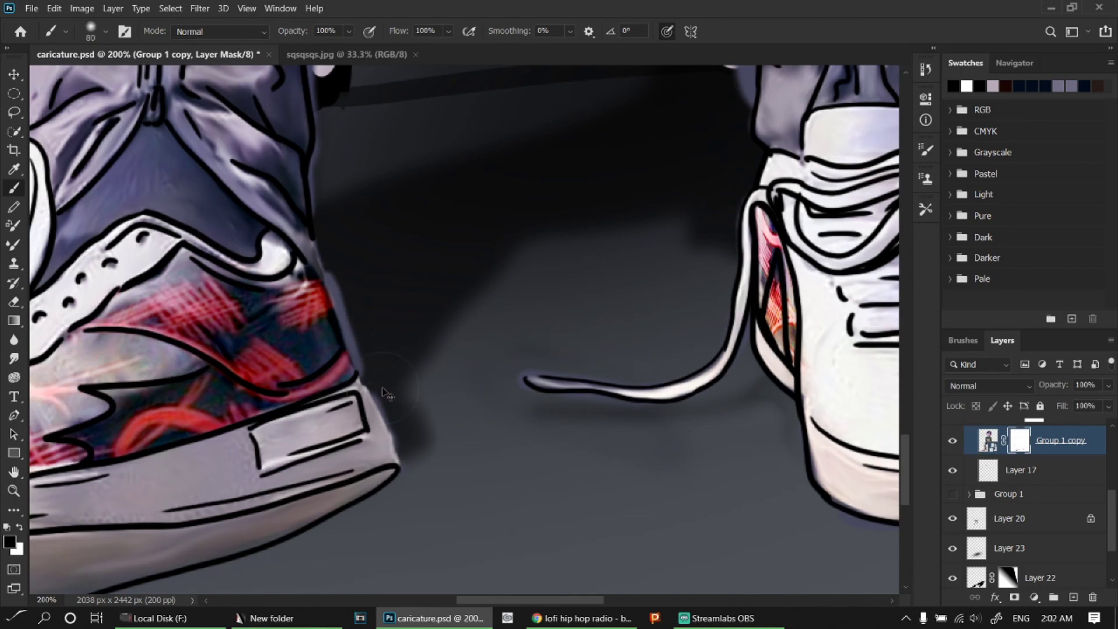
{"action": "key", "text": "ctrl+0"}
{"action": "scroll", "coordinate": [694, 310], "scroll_direction": "up", "scroll_amount": 2}
{"action": "scroll", "coordinate": [684, 317], "scroll_direction": "down", "scroll_amount": 5}
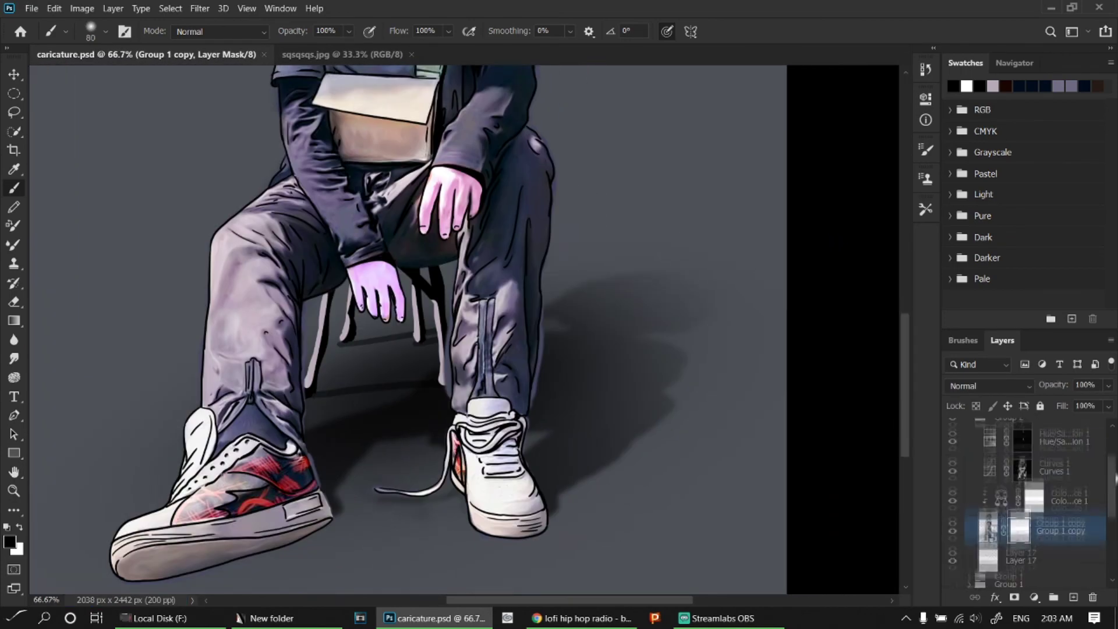
{"action": "scroll", "coordinate": [1024, 501], "scroll_direction": "up", "scroll_amount": 2}
{"action": "double_click", "coordinate": [952, 434]}
- Hide the colour layers, reselect the Group 1 copy mask, and choose a hard round brush
{"action": "left_click", "coordinate": [953, 487]}
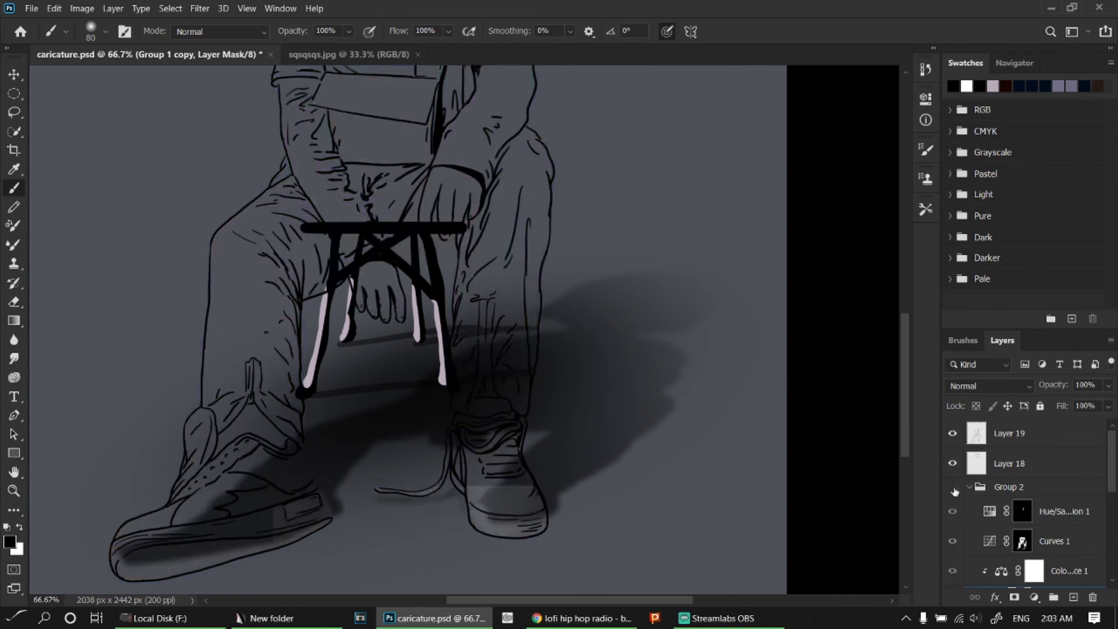
{"action": "scroll", "coordinate": [1113, 470], "scroll_direction": "down", "scroll_amount": 4}
{"action": "left_click", "coordinate": [1021, 476], "text": "shift"}
{"action": "left_click", "coordinate": [1020, 483], "text": "shift"}
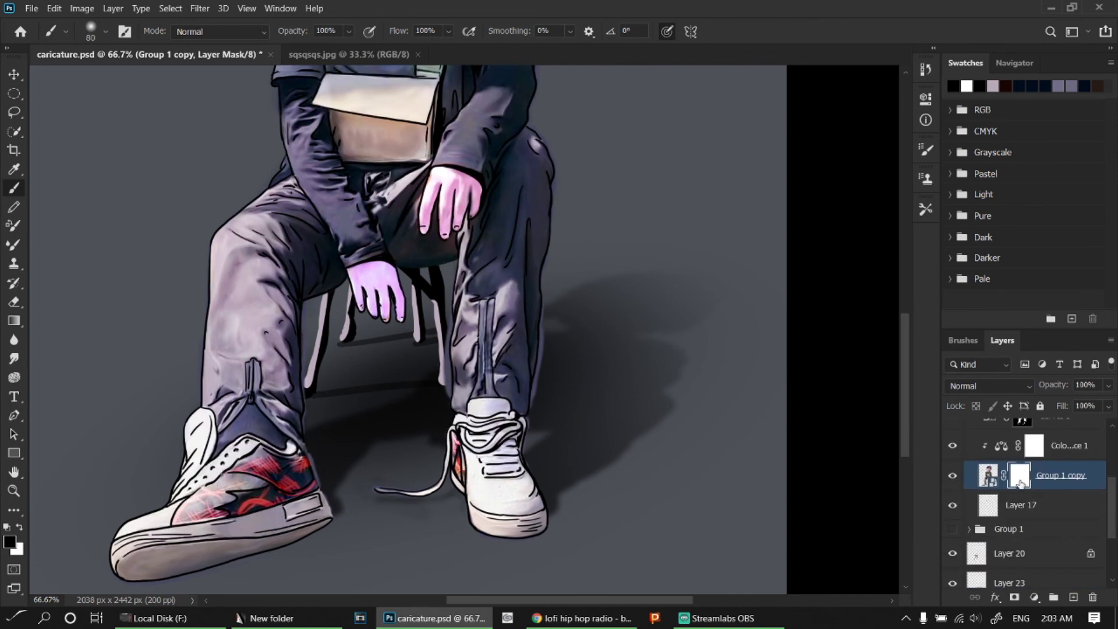
{"action": "right_click", "coordinate": [605, 432]}
{"action": "double_click", "coordinate": [728, 250]}
{"action": "right_click", "coordinate": [1026, 463]}
{"action": "key", "text": "Escape"}
{"action": "left_click", "coordinate": [1021, 475], "text": "alt"}
- Pan around the shoes and leg edges, then select the soft shadow Layer 23
{"action": "scroll", "coordinate": [529, 394], "scroll_direction": "up", "scroll_amount": 3}
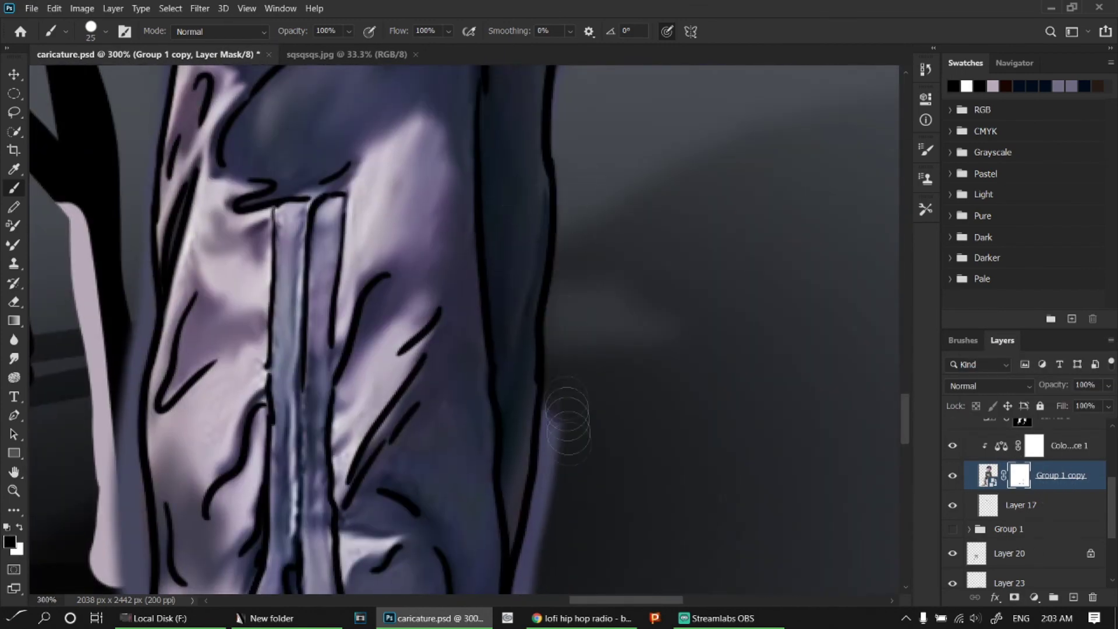
{"action": "scroll", "coordinate": [583, 332], "scroll_direction": "down", "scroll_amount": 5}
{"action": "scroll", "coordinate": [398, 388], "scroll_direction": "left", "scroll_amount": 3}
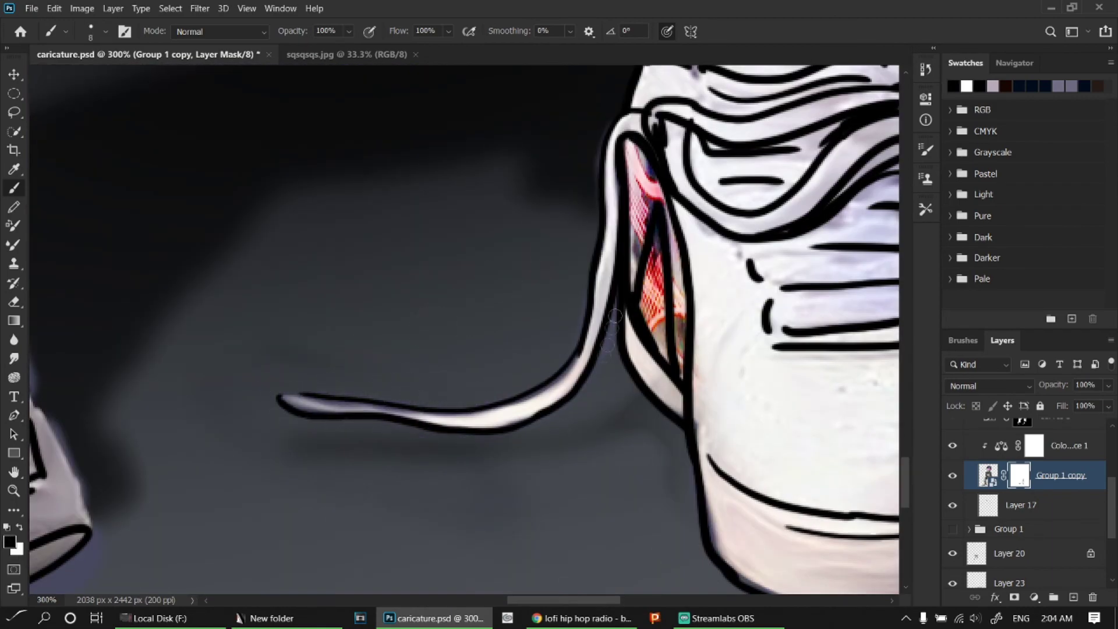
{"action": "scroll", "coordinate": [614, 316], "scroll_direction": "down", "scroll_amount": 4}
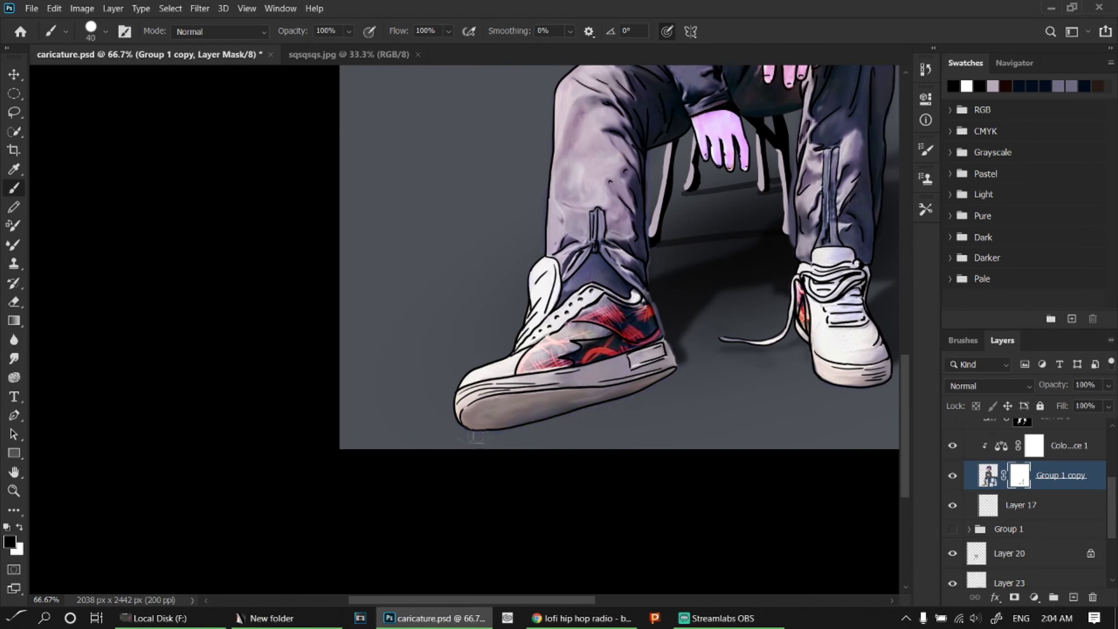
{"action": "scroll", "coordinate": [1019, 507], "scroll_direction": "down", "scroll_amount": 1}
{"action": "key", "text": "v"}
{"action": "left_click", "coordinate": [1009, 556]}
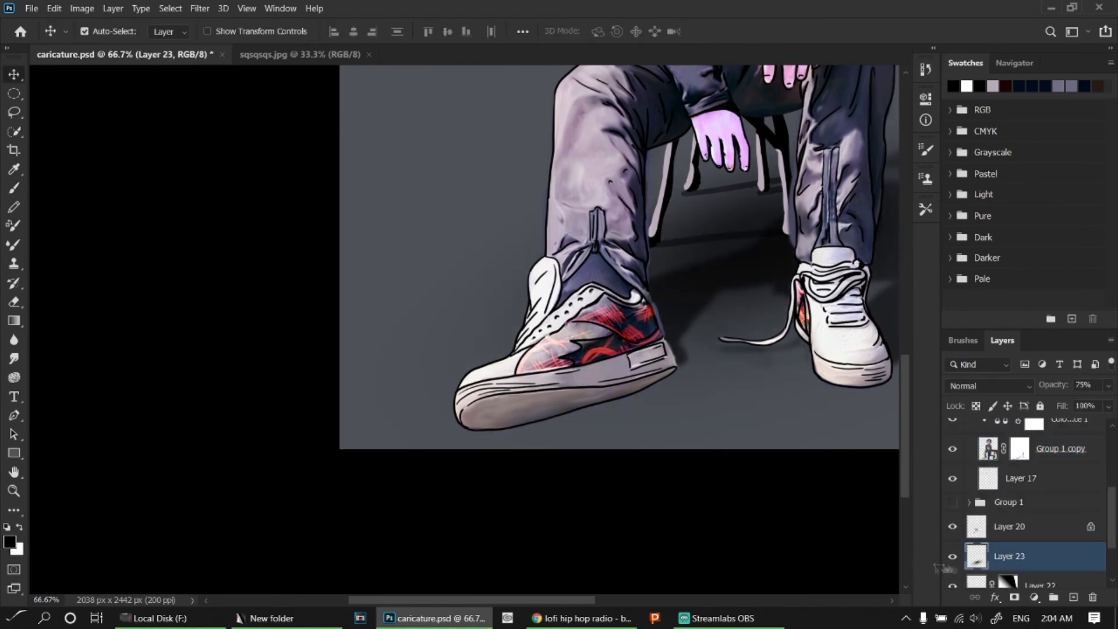
- Duplicate the soft shadow layer and shrink the copy under the feet
{"action": "key", "text": "ctrl+j"}
{"action": "key", "text": "ctrl+t"}
{"action": "key", "text": "ctrl+minus"}
{"action": "key", "text": "ctrl+minus"}
{"action": "left_click_drag", "start_coordinate": [736, 382], "coordinate": [543, 517]}
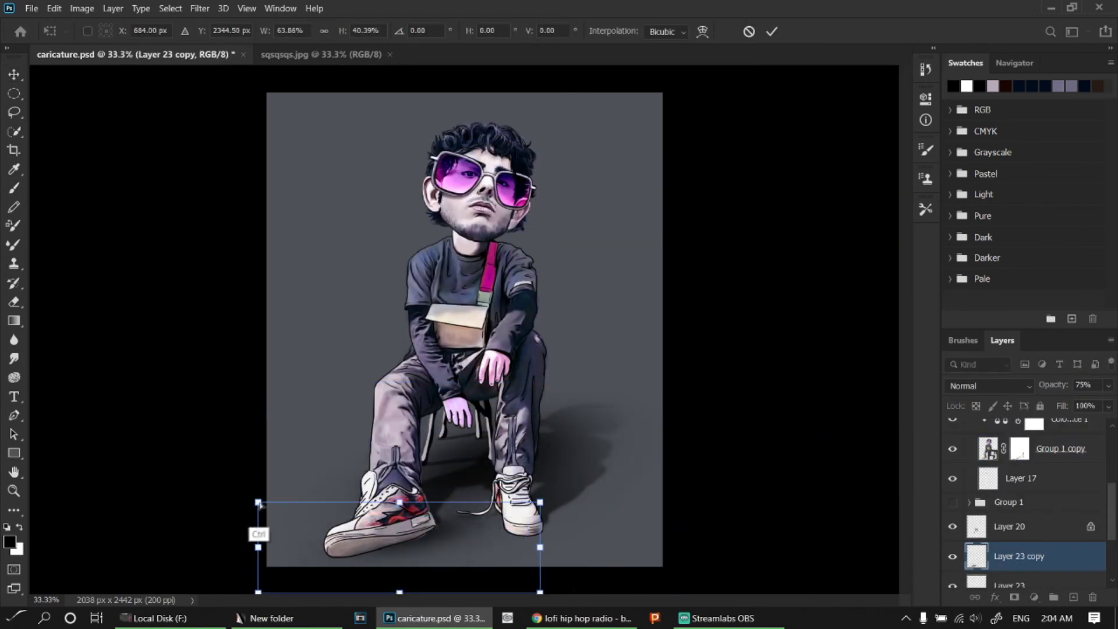
{"action": "key", "text": "Return"}
- Add a second shadow copy distorted to fan out behind the stool
{"action": "key", "text": "ctrl+t"}
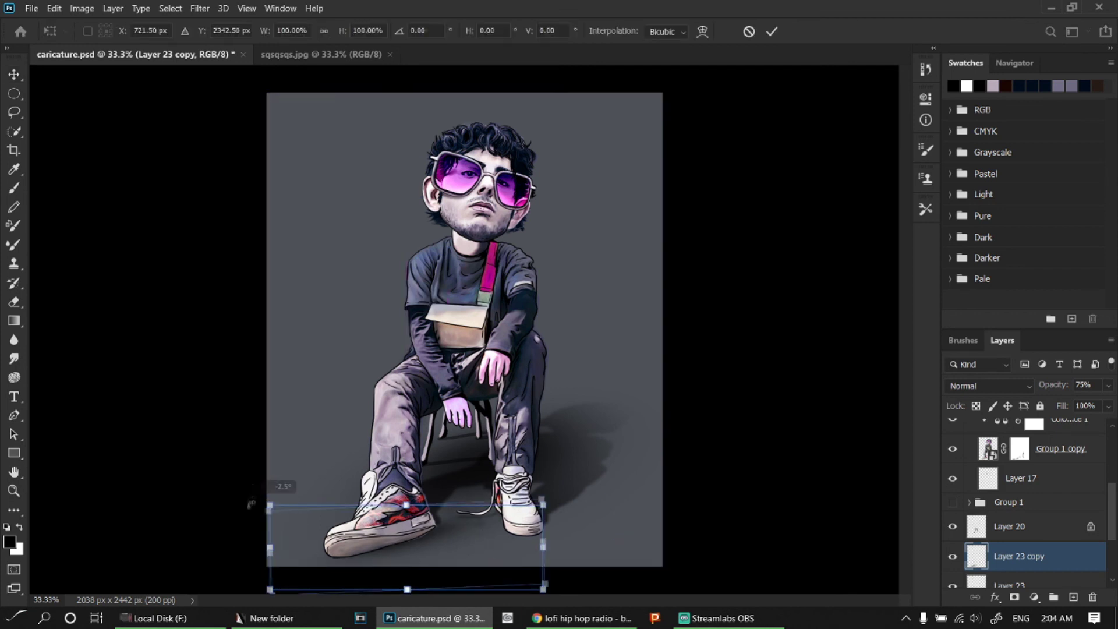
{"action": "key", "text": "Return"}
{"action": "key", "text": "ctrl+j"}
{"action": "key", "text": "ctrl+t"}
{"action": "left_click_drag", "start_coordinate": [695, 508], "coordinate": [550, 495]}
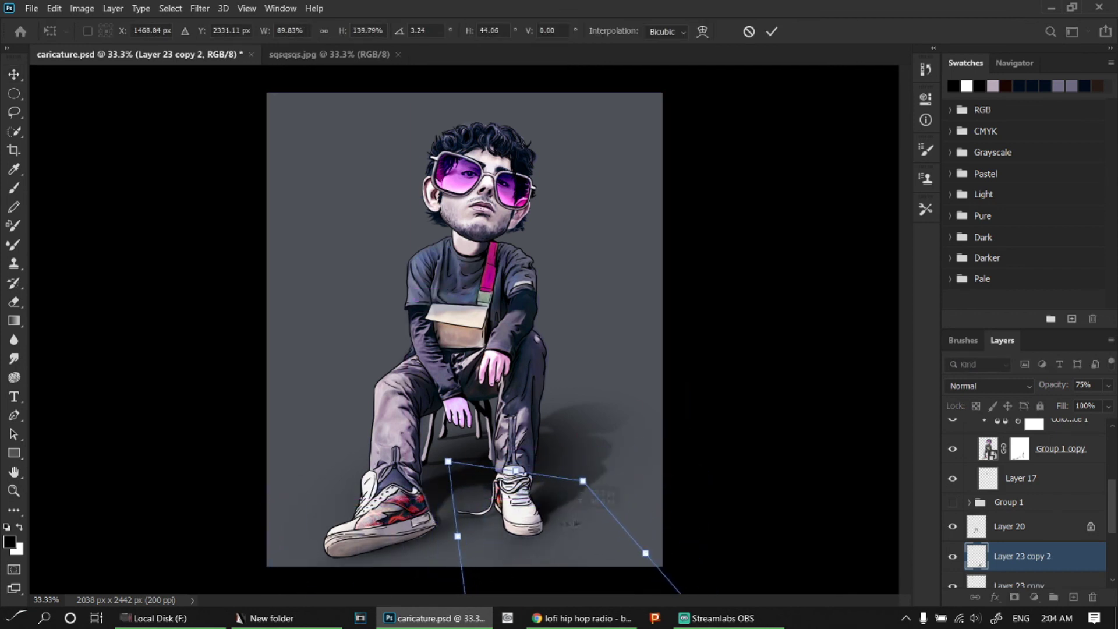
{"action": "key", "text": "Return"}
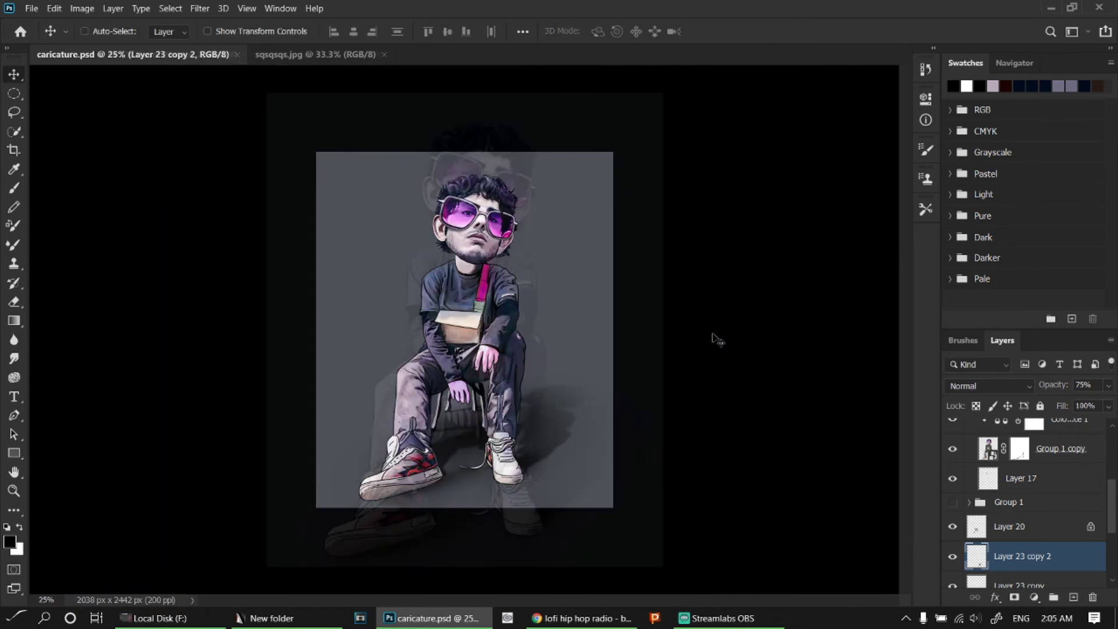
- Set the Layer 23 and Layer 22 shadows to Multiply blend mode
{"action": "left_click", "coordinate": [1009, 485]}
{"action": "left_click", "coordinate": [989, 386]}
{"action": "left_click", "coordinate": [988, 259]}
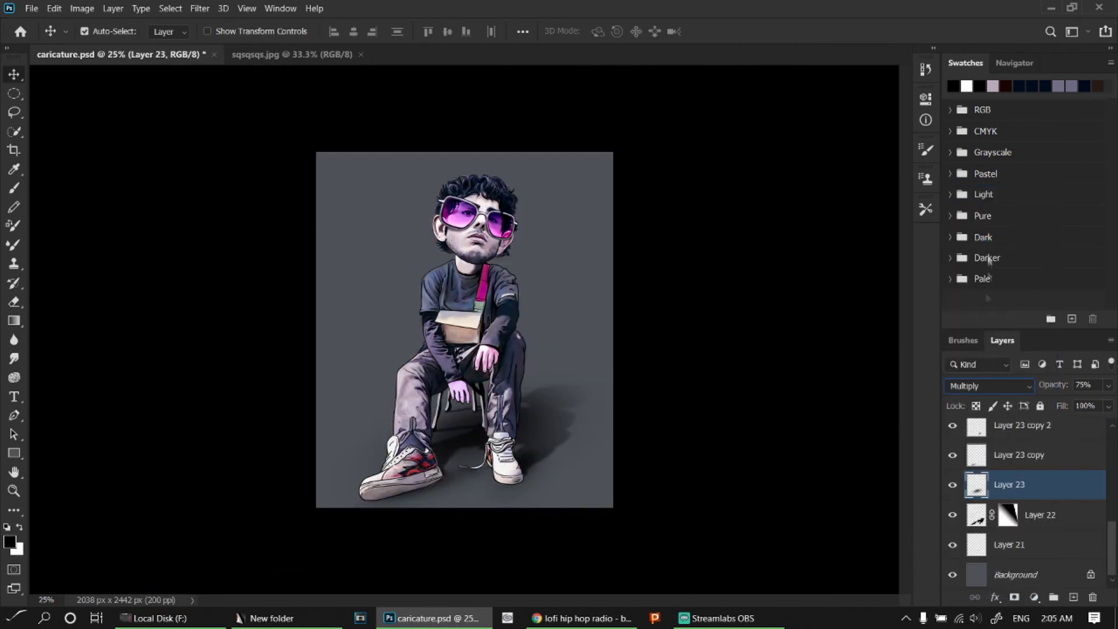
{"action": "left_click", "coordinate": [953, 515]}
{"action": "left_click", "coordinate": [1040, 515]}
{"action": "left_click", "coordinate": [988, 386]}
{"action": "left_click", "coordinate": [973, 242]}
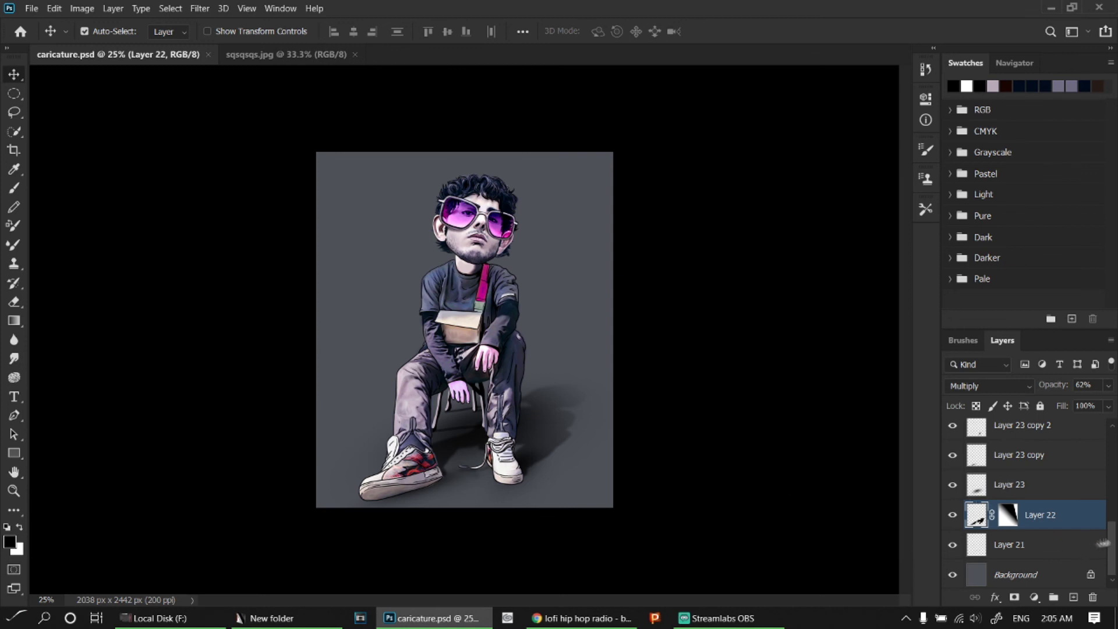
- Select all the caricature artwork layers and gather them into one group
{"action": "scroll", "coordinate": [955, 494], "scroll_direction": "up", "scroll_amount": 3}
{"action": "left_click", "coordinate": [953, 494]}
{"action": "scroll", "coordinate": [955, 584], "scroll_direction": "down", "scroll_amount": 2}
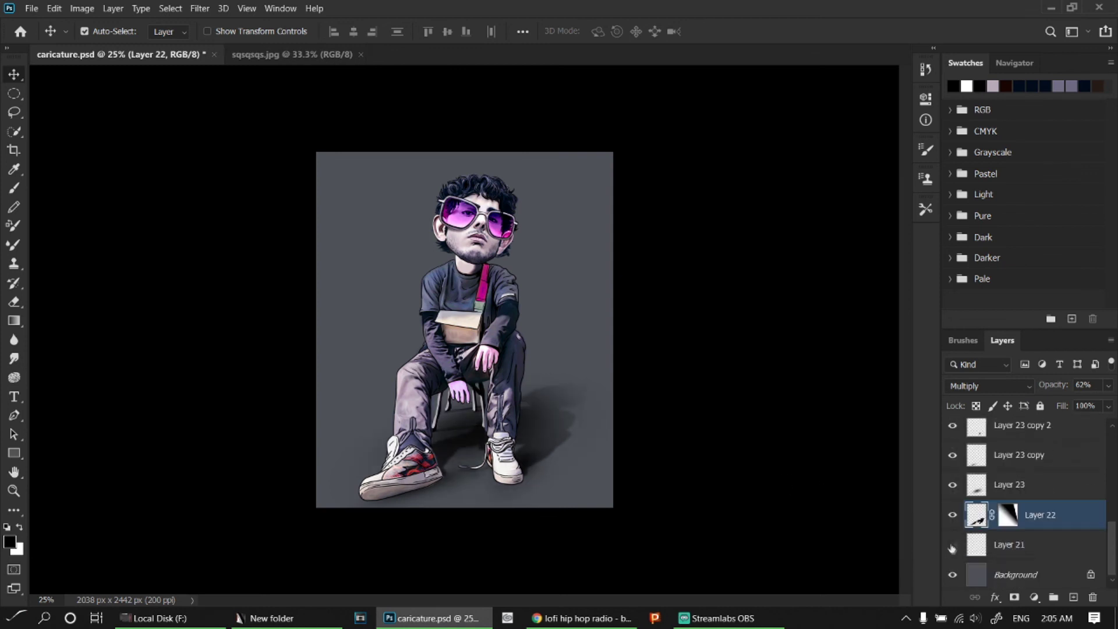
{"action": "left_click", "coordinate": [988, 386]}
{"action": "left_click", "coordinate": [1013, 536]}
{"action": "mouse_move", "coordinate": [1013, 537]}
{"action": "left_mouse_down"}
{"action": "mouse_move", "coordinate": [1059, 466]}
{"action": "mouse_move", "coordinate": [1054, 597]}
{"action": "left_mouse_up"}
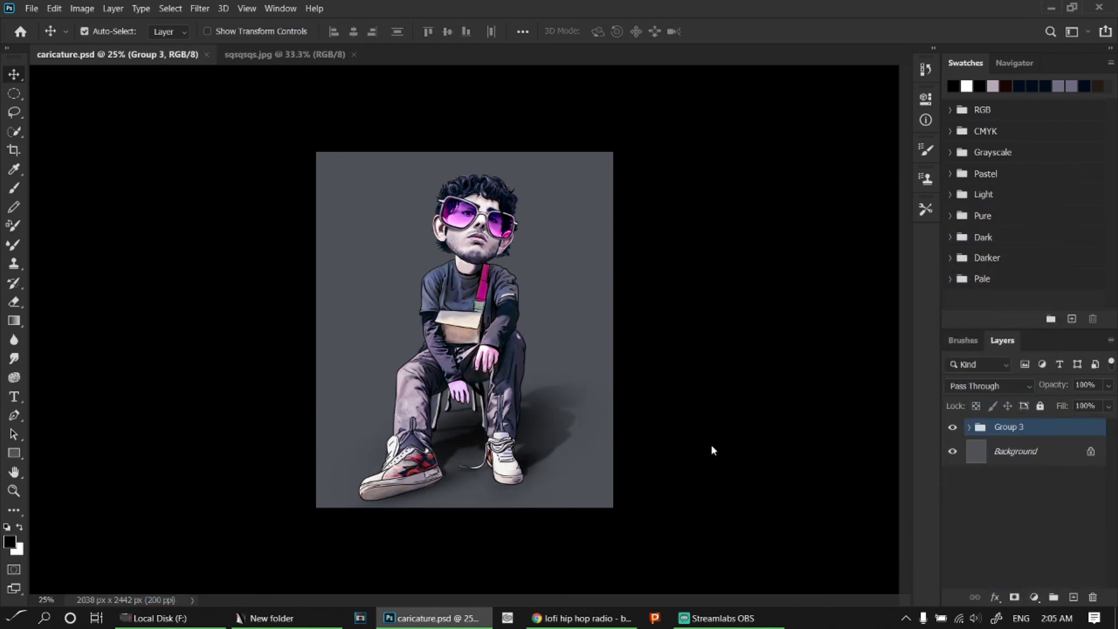